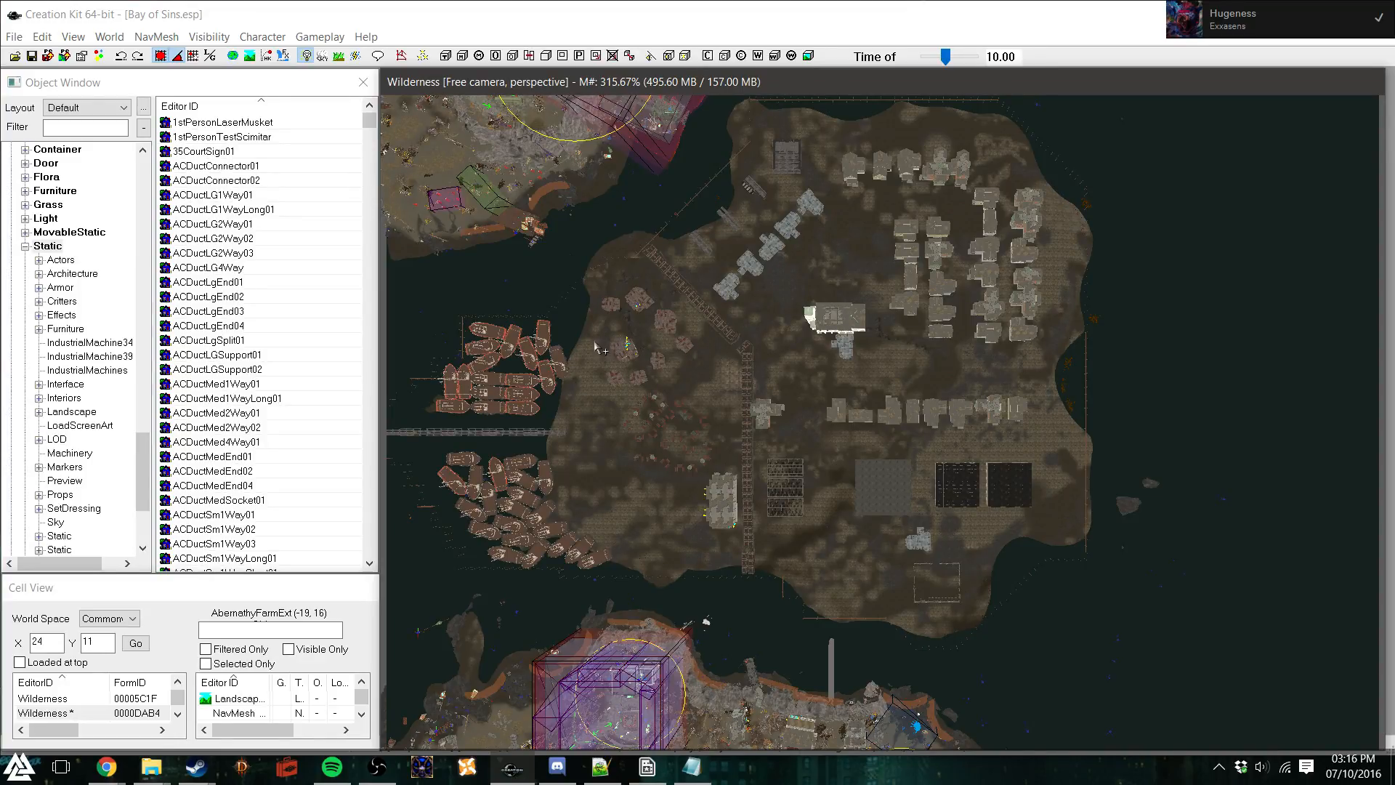
Examine the island settlement's layout from above, from the boat clusters to the rows of houses around the church
click(754, 269)
click(800, 227)
mouse_move(778, 293)
shift+middle_down()
mouse_move(752, 288)
mouse_move(784, 293)
shift+middle_up()
shift+middle_drag(837, 334, 826, 391)
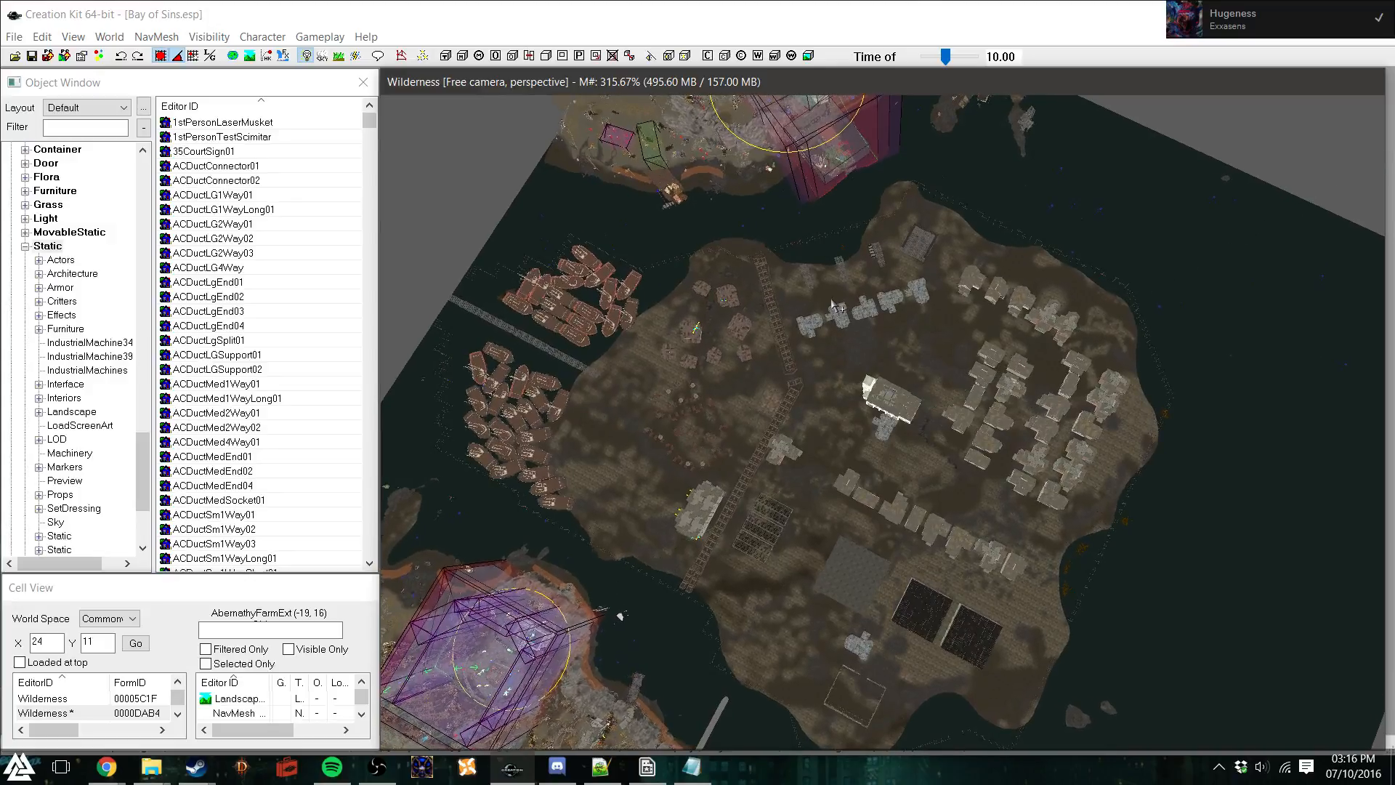
scroll(830, 322, up, 2)
shift+middle_drag(829, 321, 858, 360)
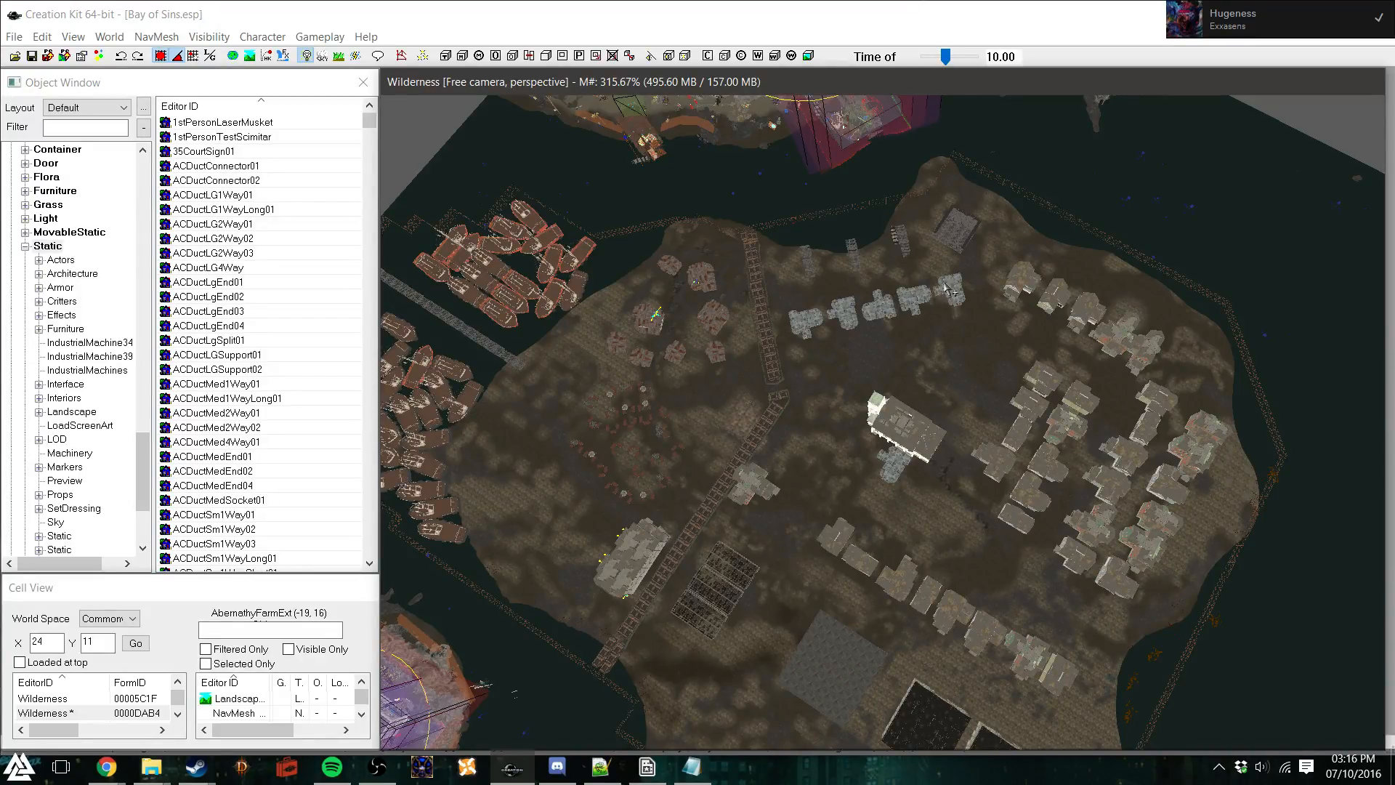
scroll(853, 352, up, 7)
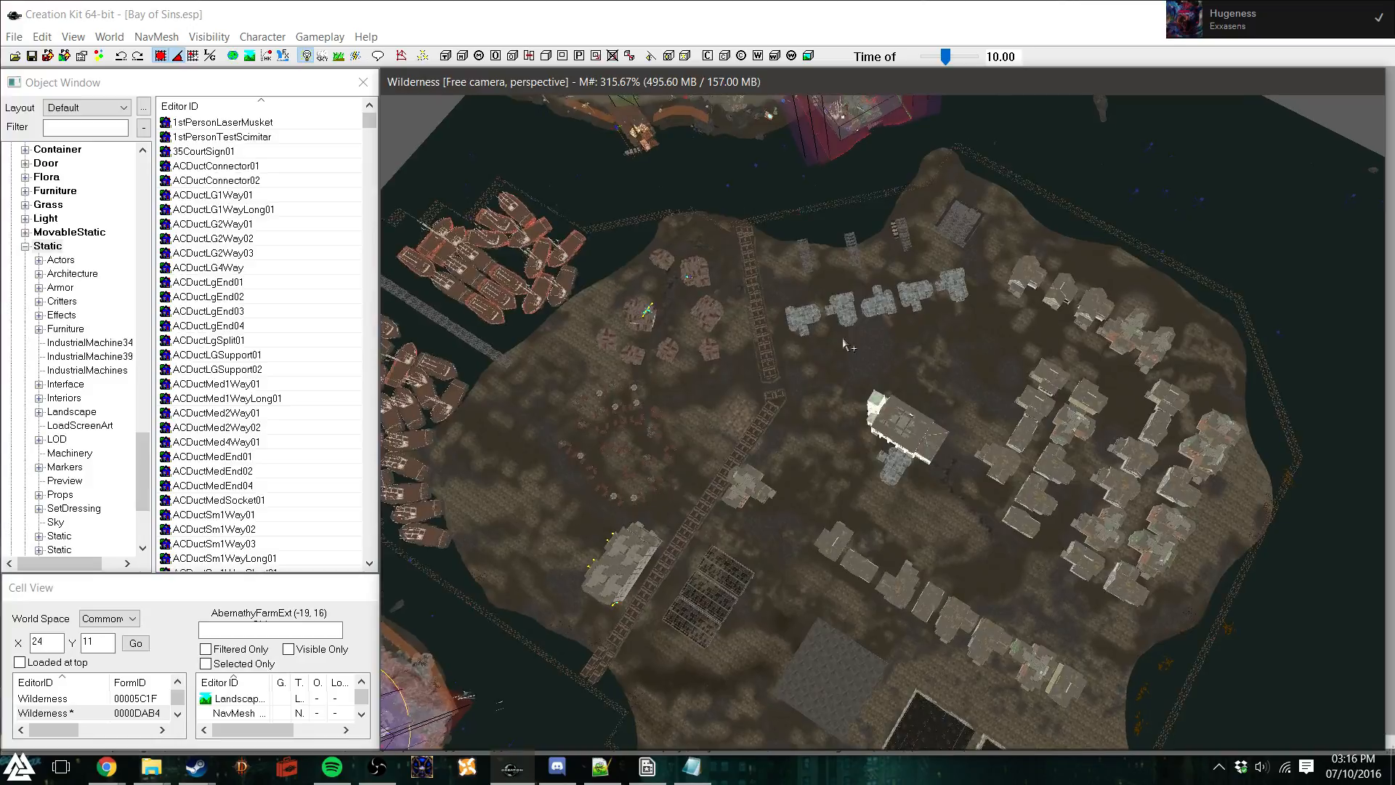
scroll(841, 352, up, 1)
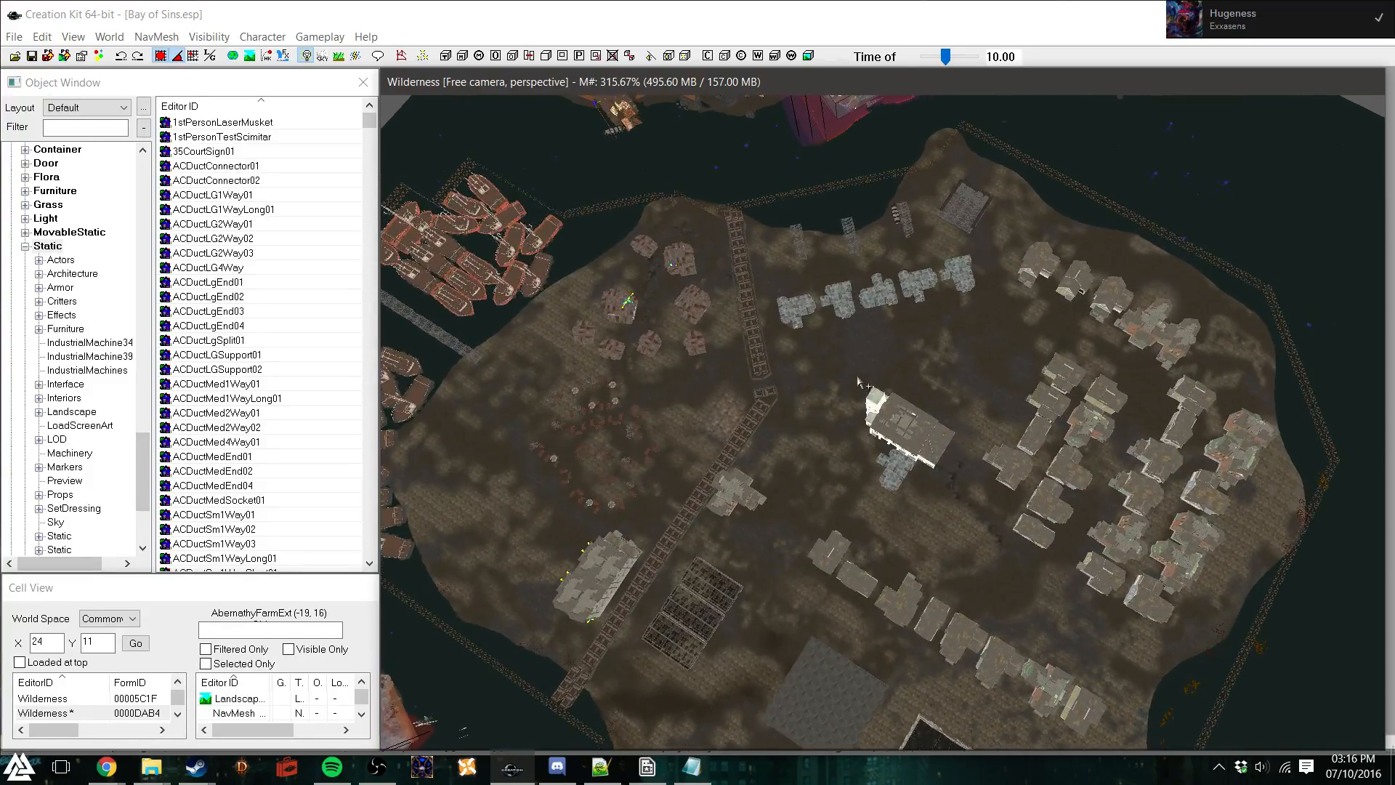
scroll(858, 379, up, 3)
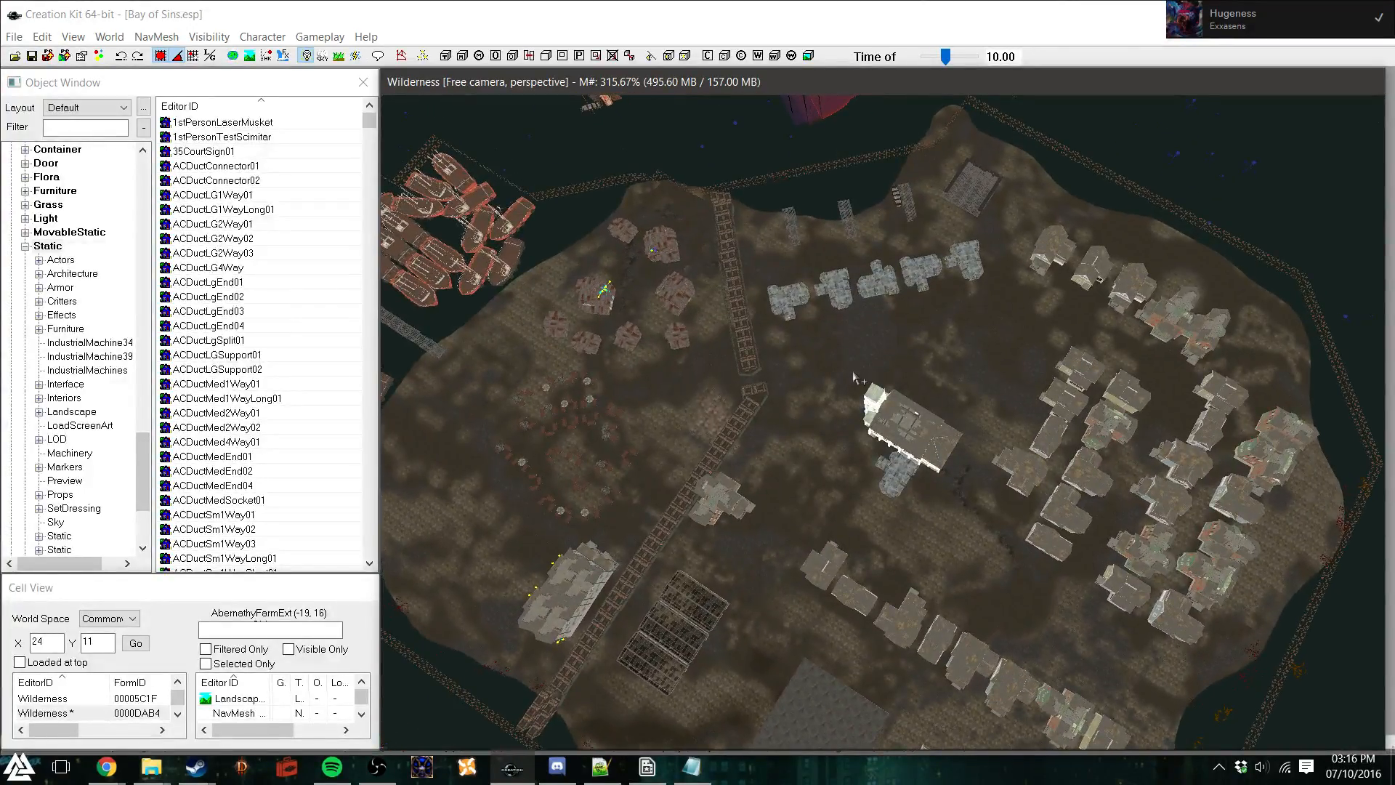
scroll(855, 377, up, 3)
scroll(853, 371, up, 1)
scroll(876, 395, up, 3)
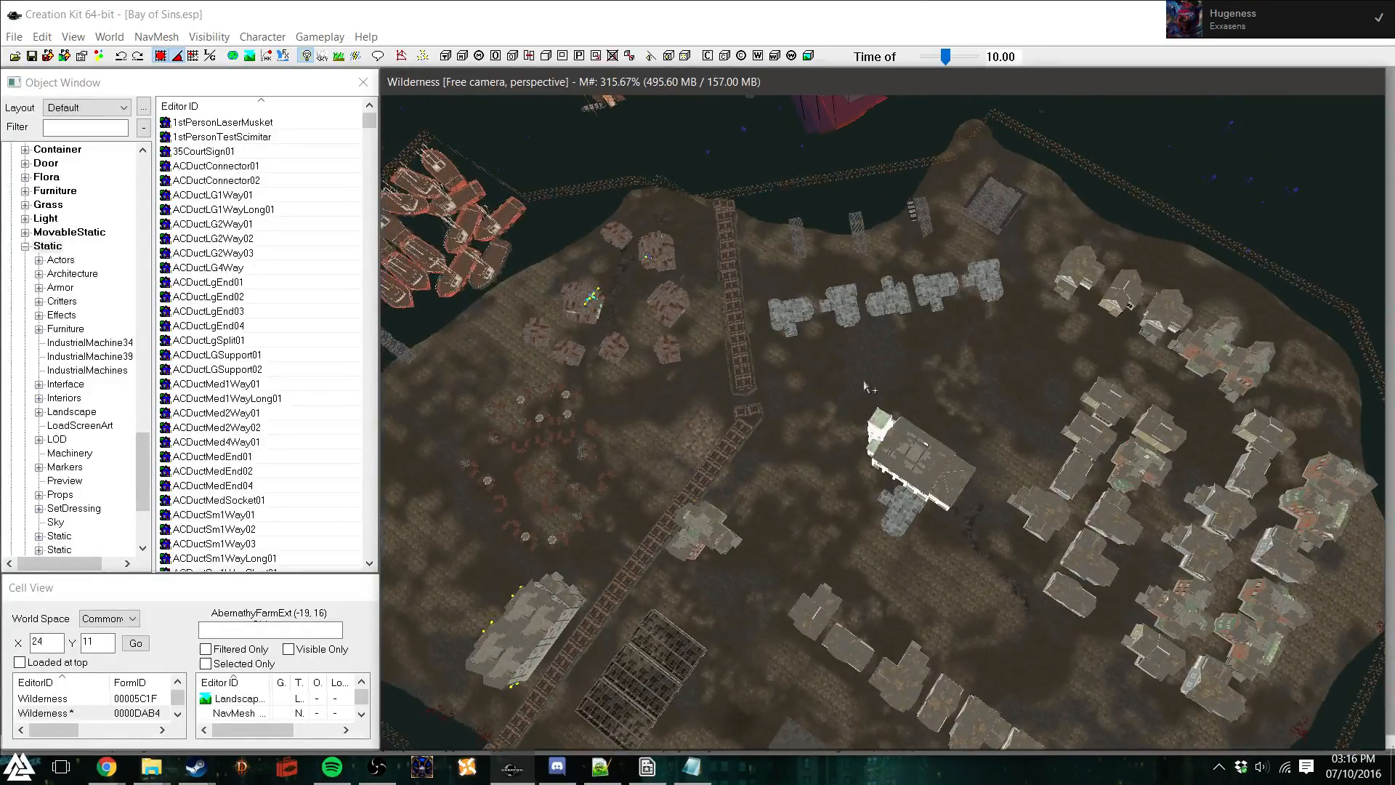
scroll(862, 383, up, 3)
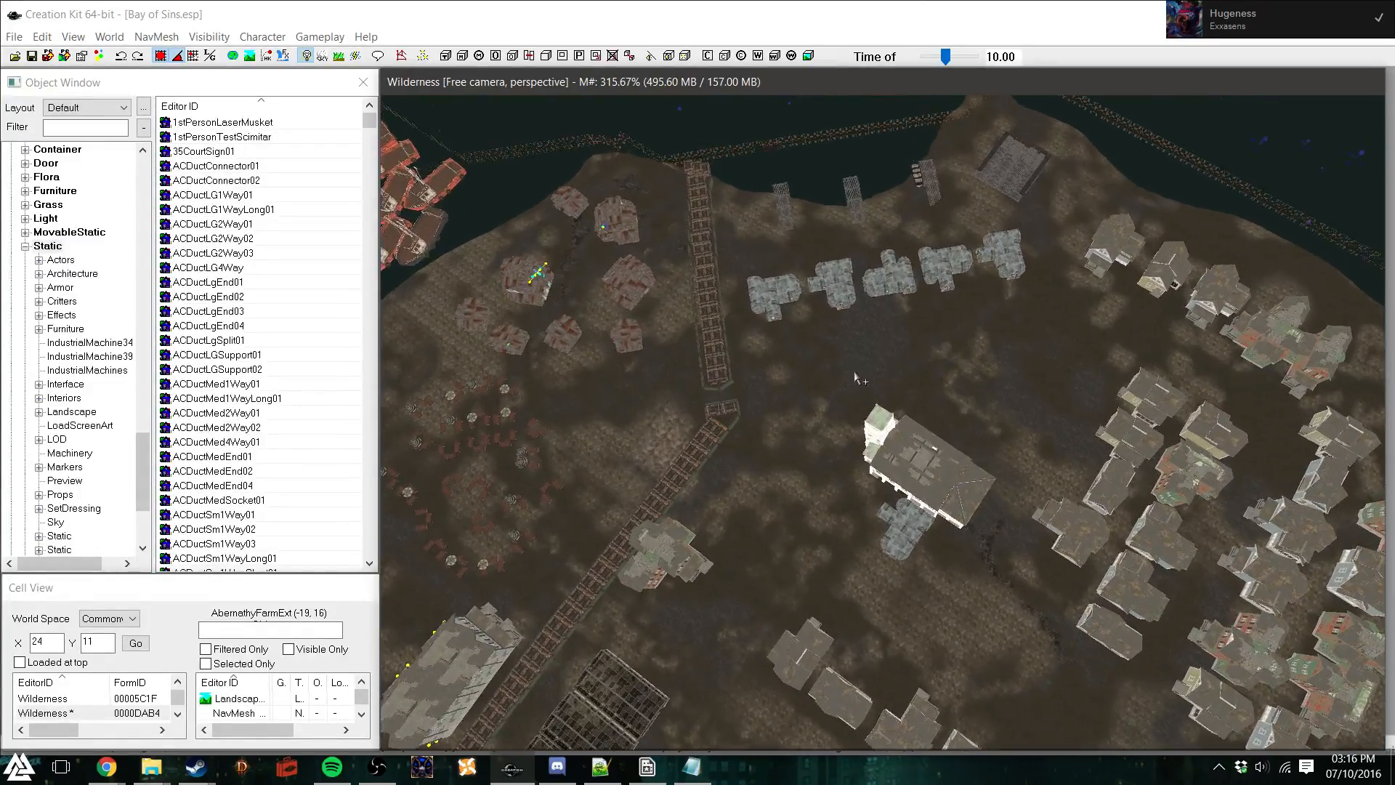
Inspect the row of rounded metal huts by the shore, closing in on the doorway of the one nearest the walkway
scroll(853, 372, up, 4)
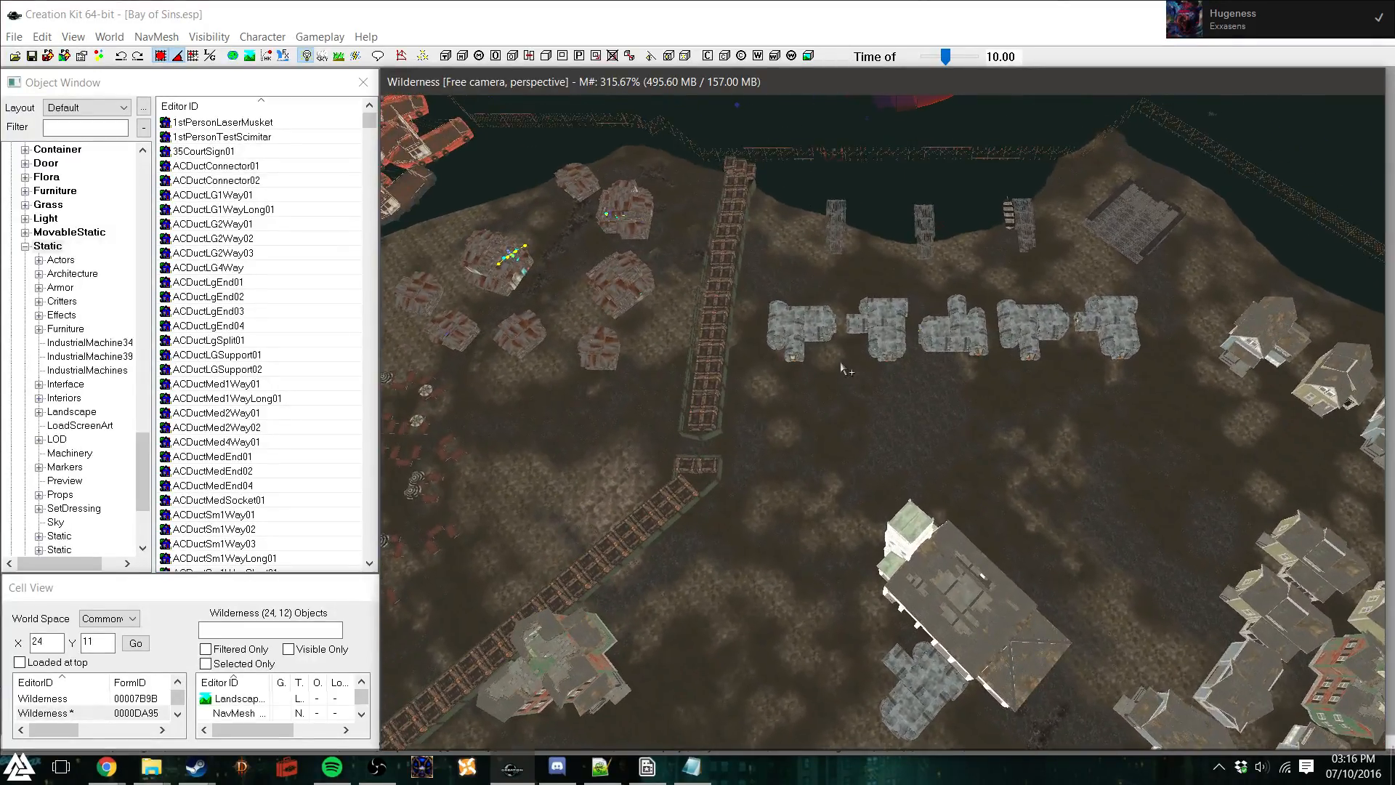
scroll(843, 367, up, 3)
scroll(833, 363, up, 3)
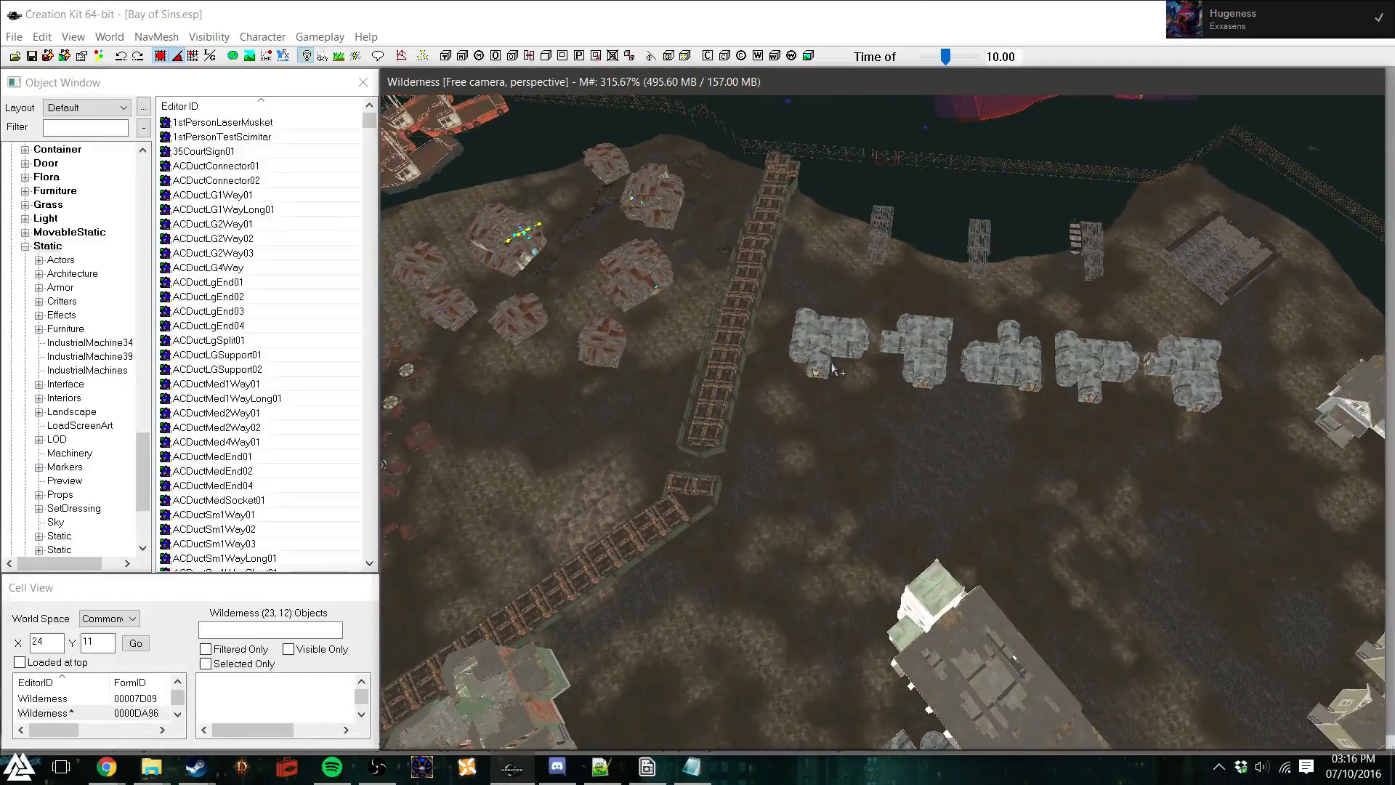
scroll(832, 371, up, 2)
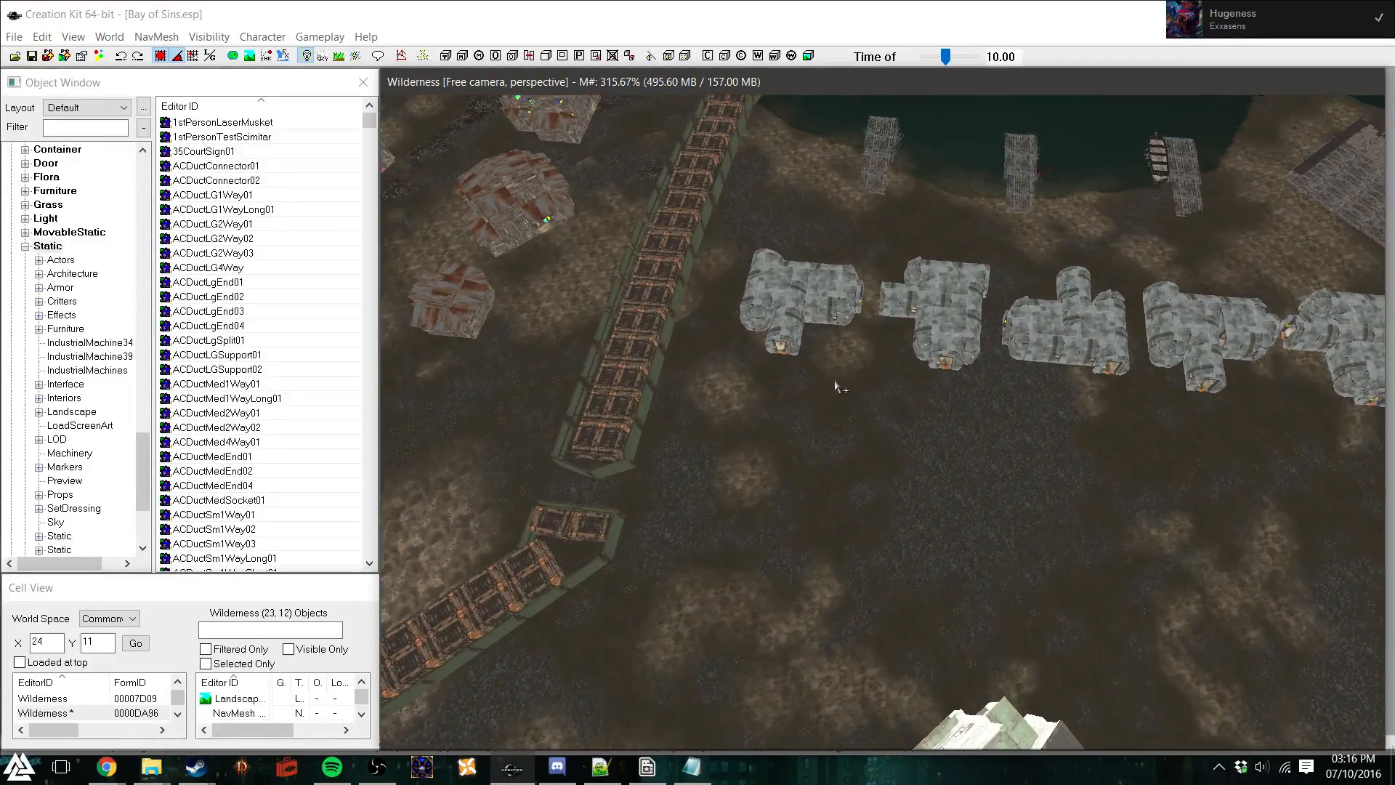
scroll(839, 386, up, 2)
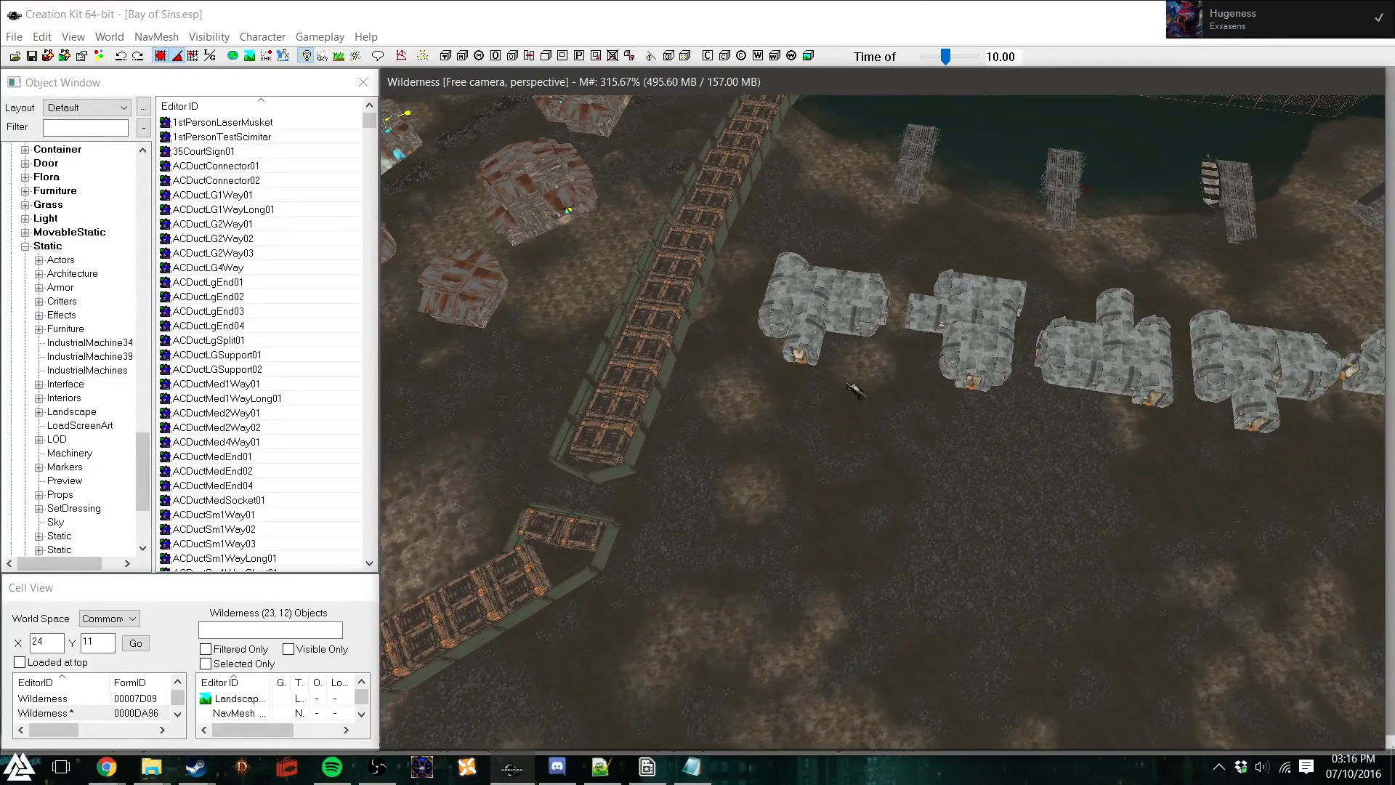
scroll(851, 390, up, 3)
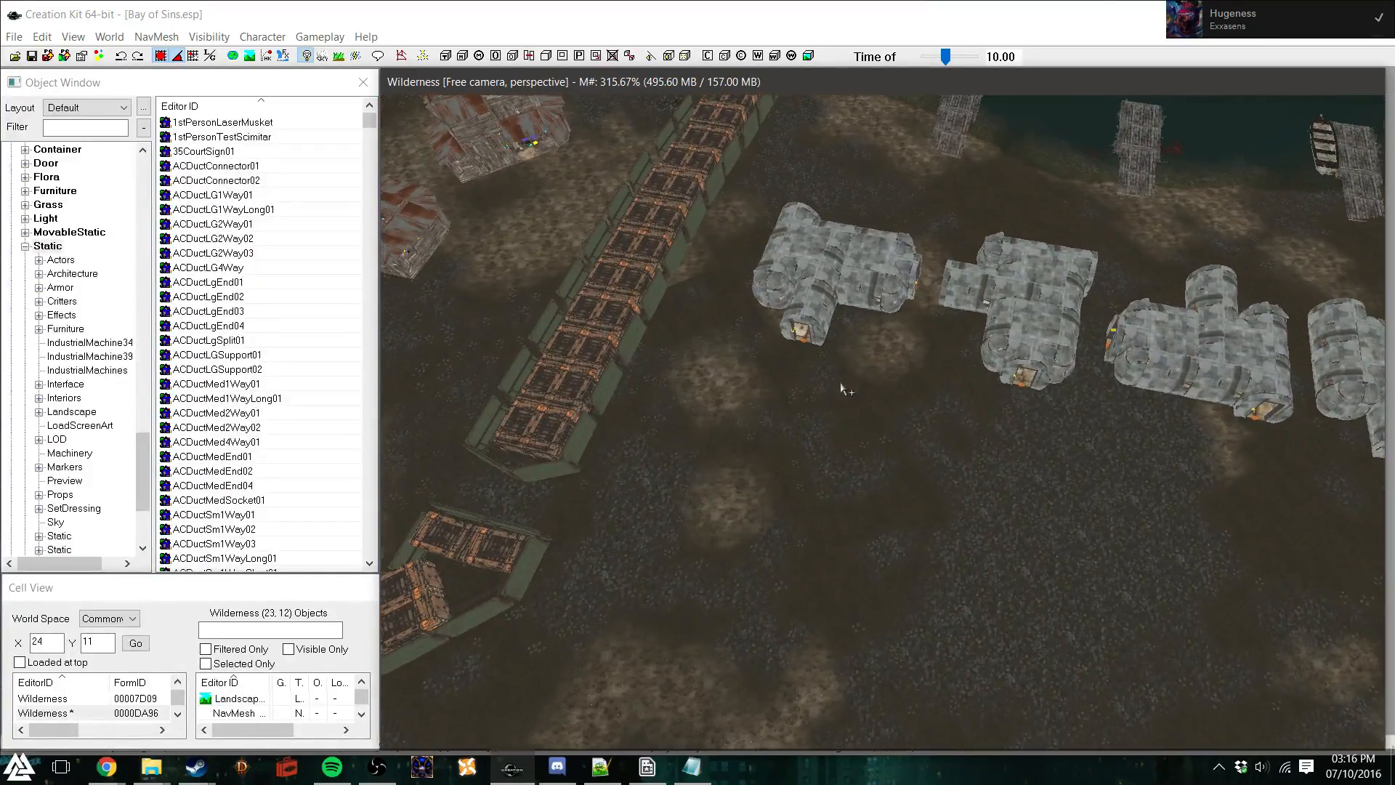
scroll(843, 387, up, 3)
scroll(792, 351, up, 3)
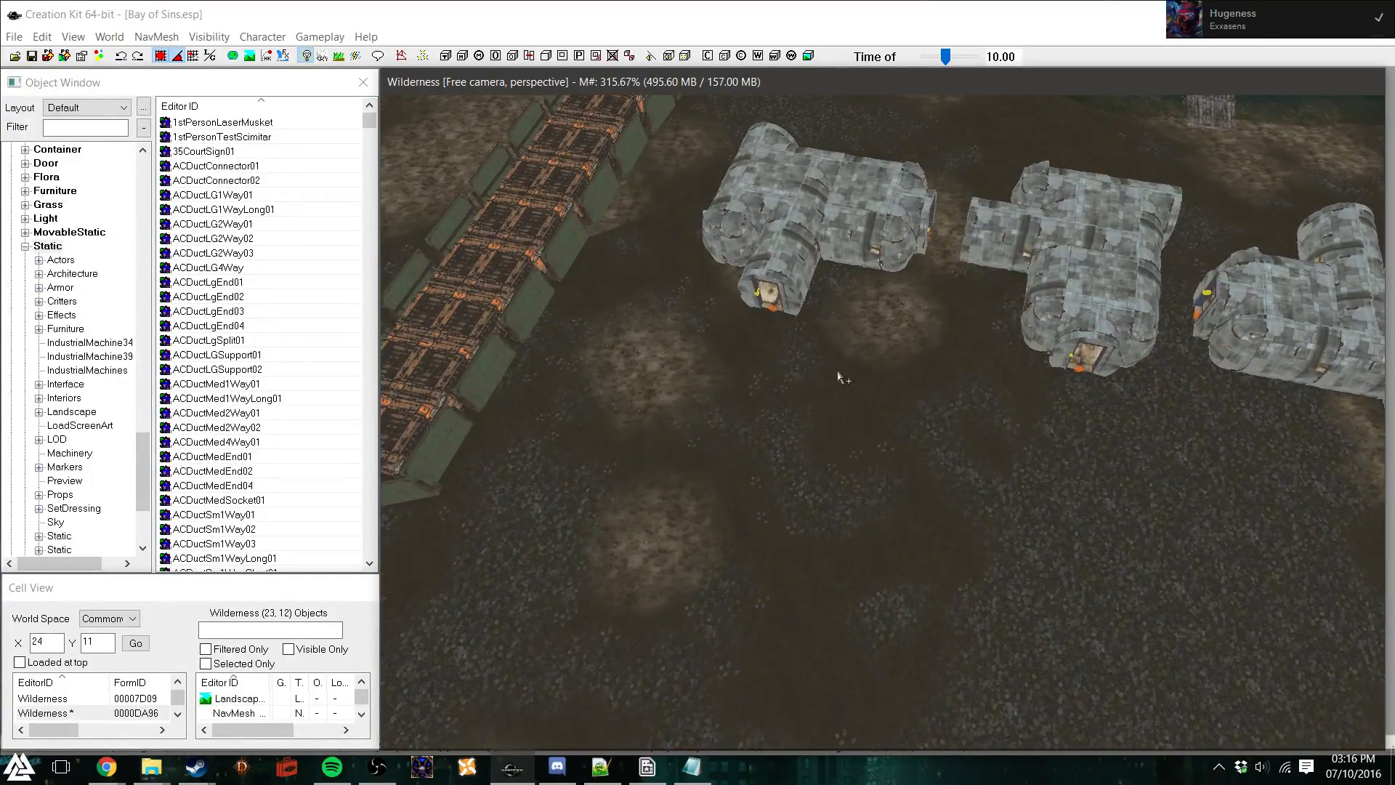
scroll(812, 363, up, 4)
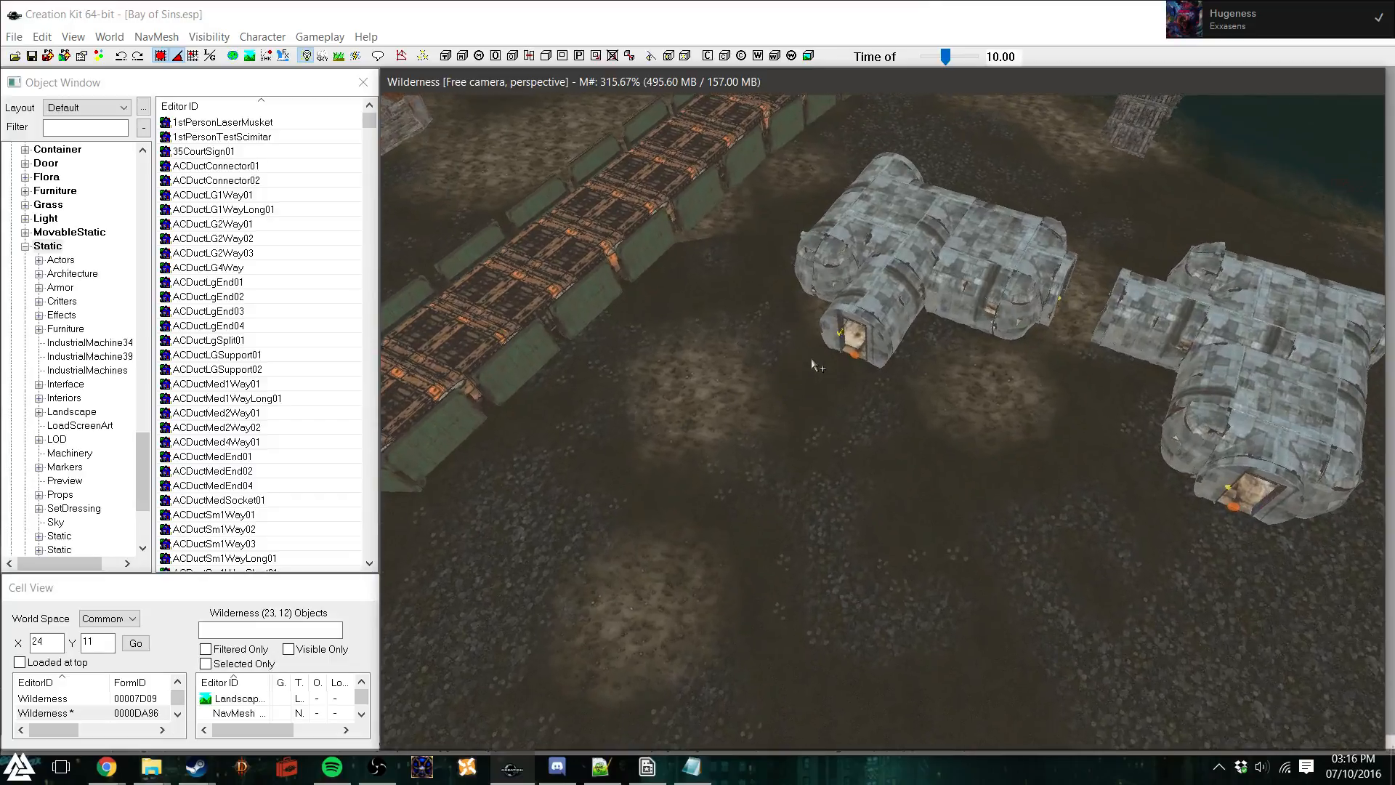
scroll(849, 373, up, 6)
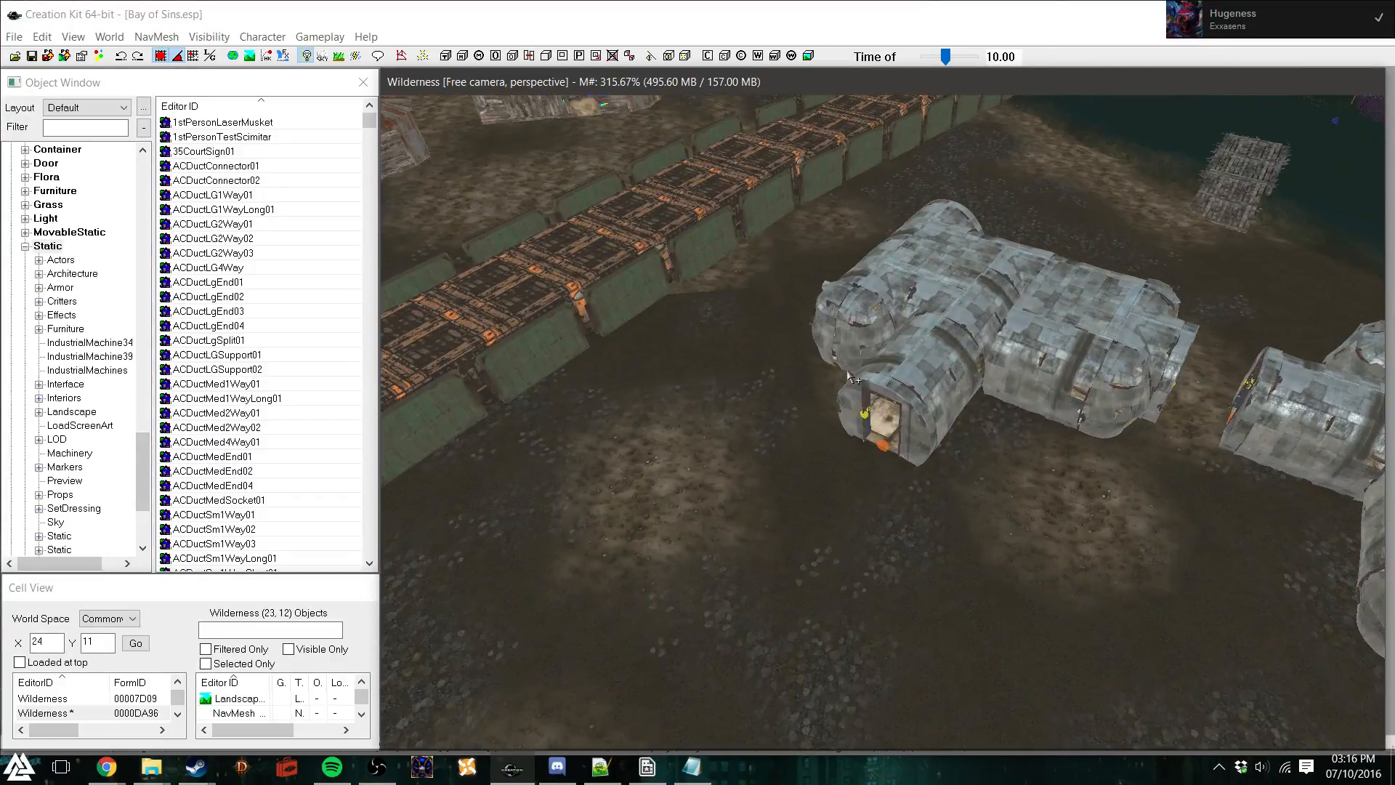
scroll(852, 375, up, 8)
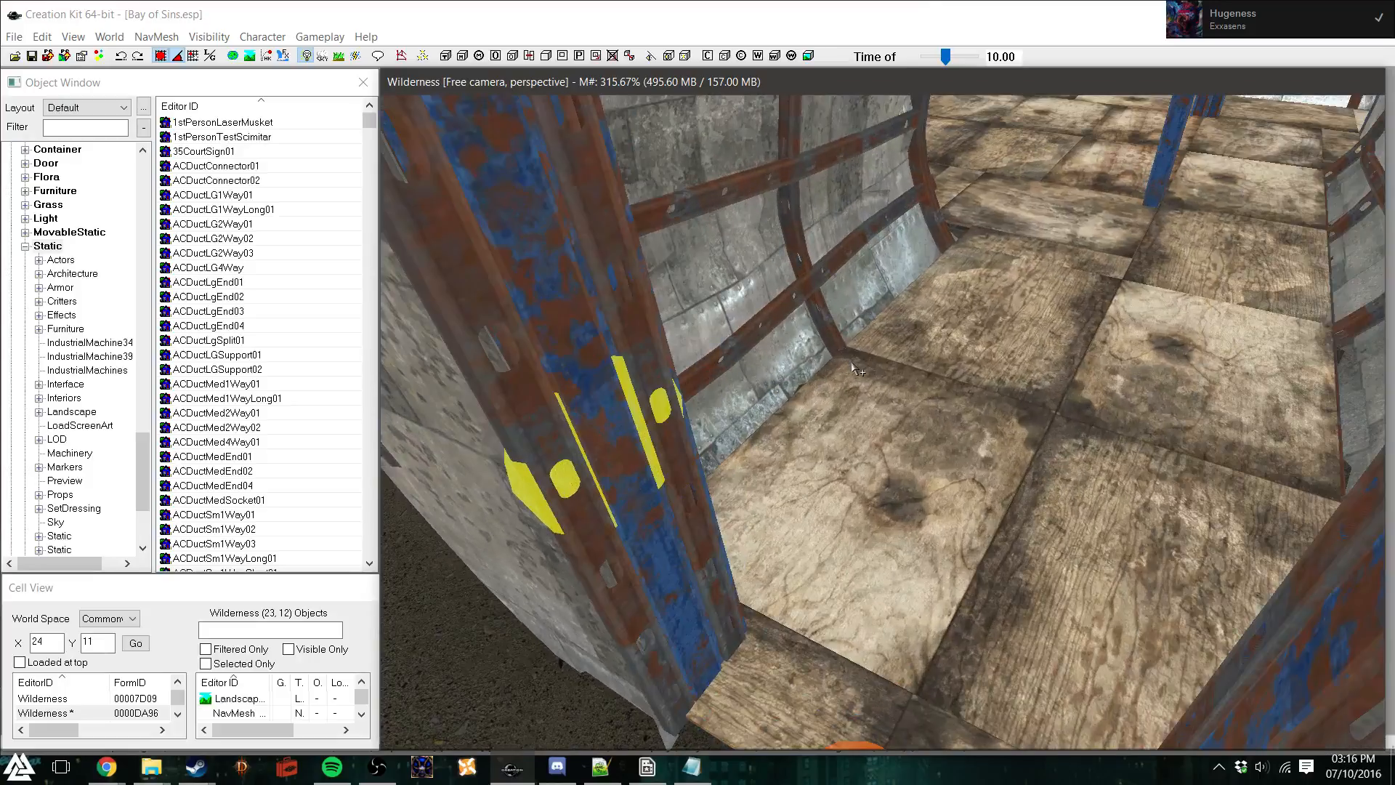
Examine the empty interior of the metal hut, including its floor, curved walls, support pillars and entrance
scroll(851, 368, up, 2)
shift+middle_drag(852, 369, 966, 308)
scroll(879, 305, up, 3)
scroll(878, 291, up, 4)
scroll(966, 308, up, 2)
scroll(965, 313, down, 4)
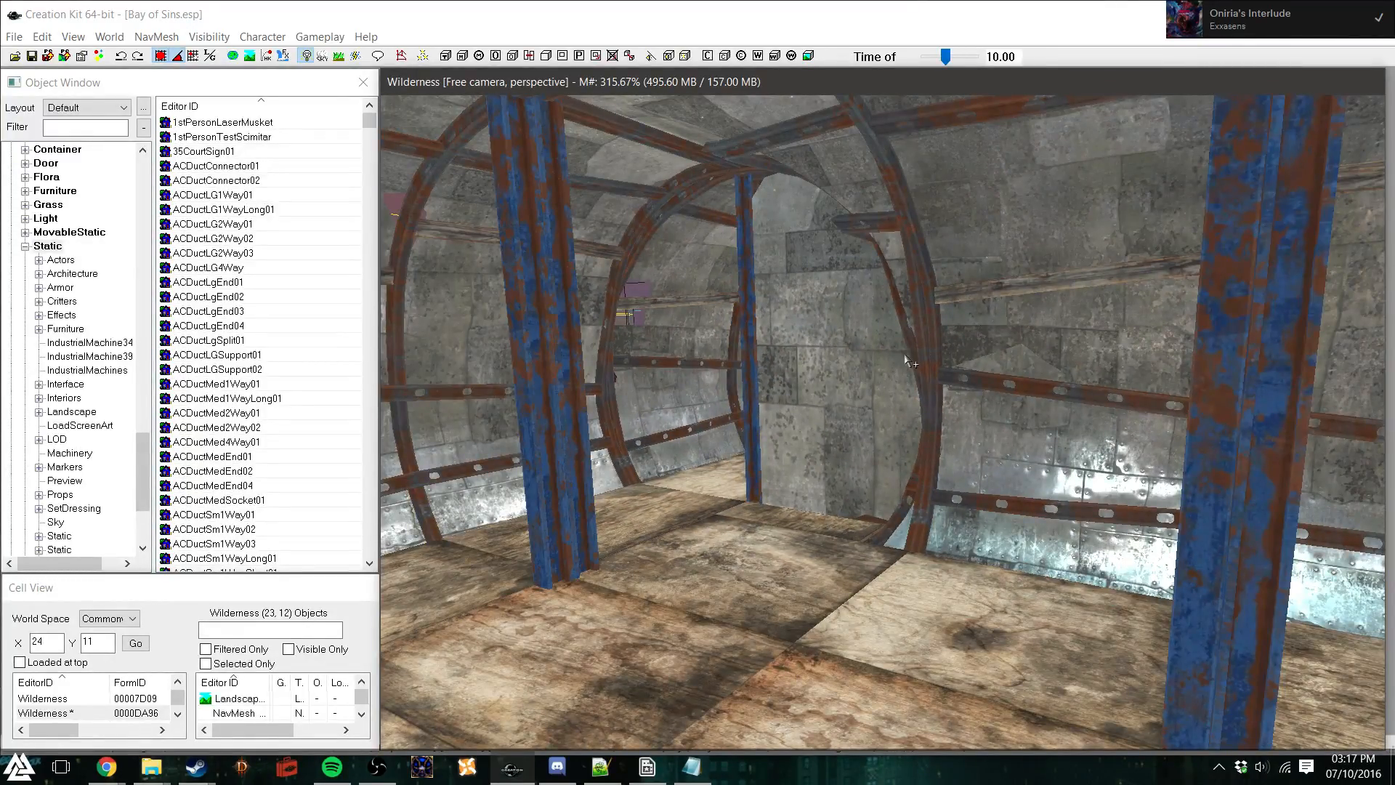
shift+middle_drag(754, 452, 821, 450)
scroll(821, 450, down, 3)
shift+middle_drag(942, 457, 957, 468)
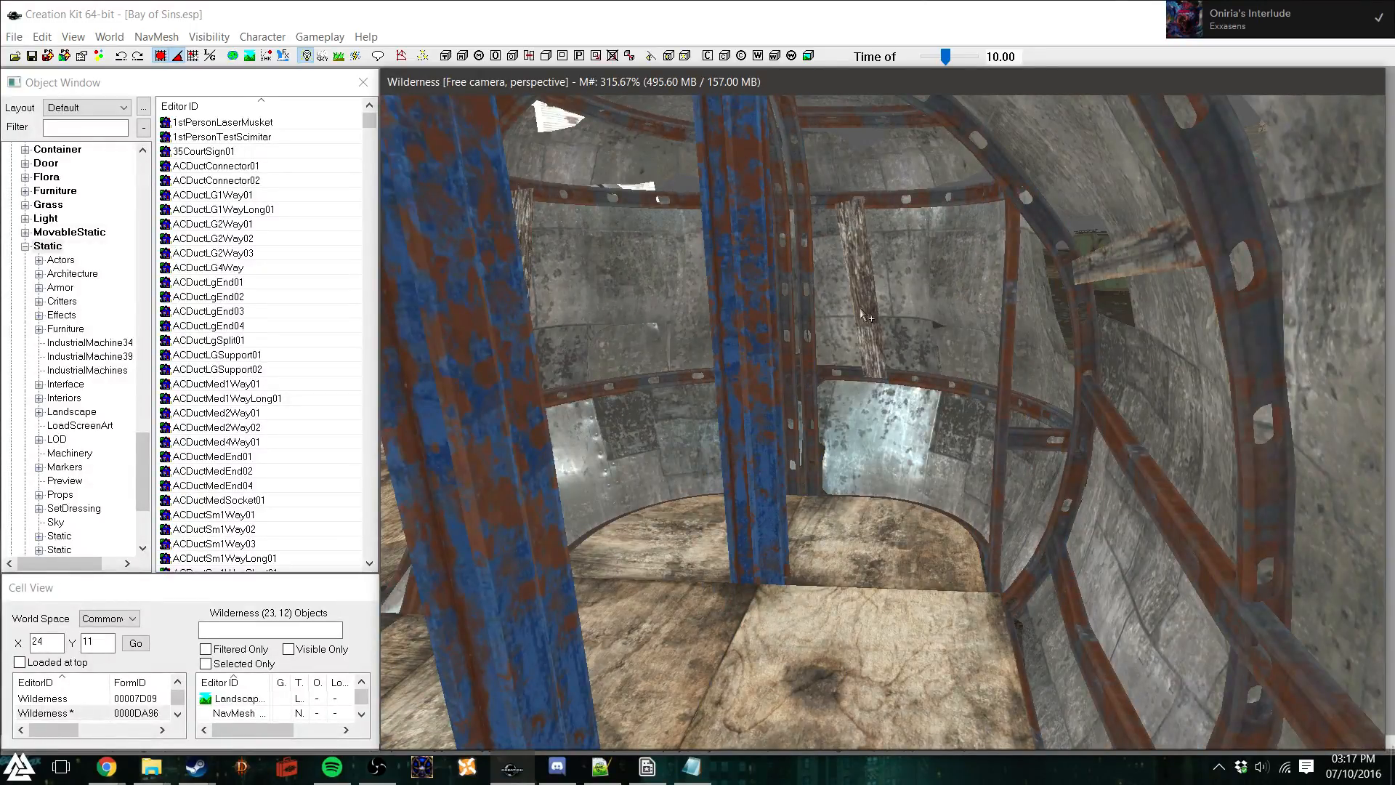
scroll(830, 545, up, 2)
shift+middle_drag(831, 545, 815, 529)
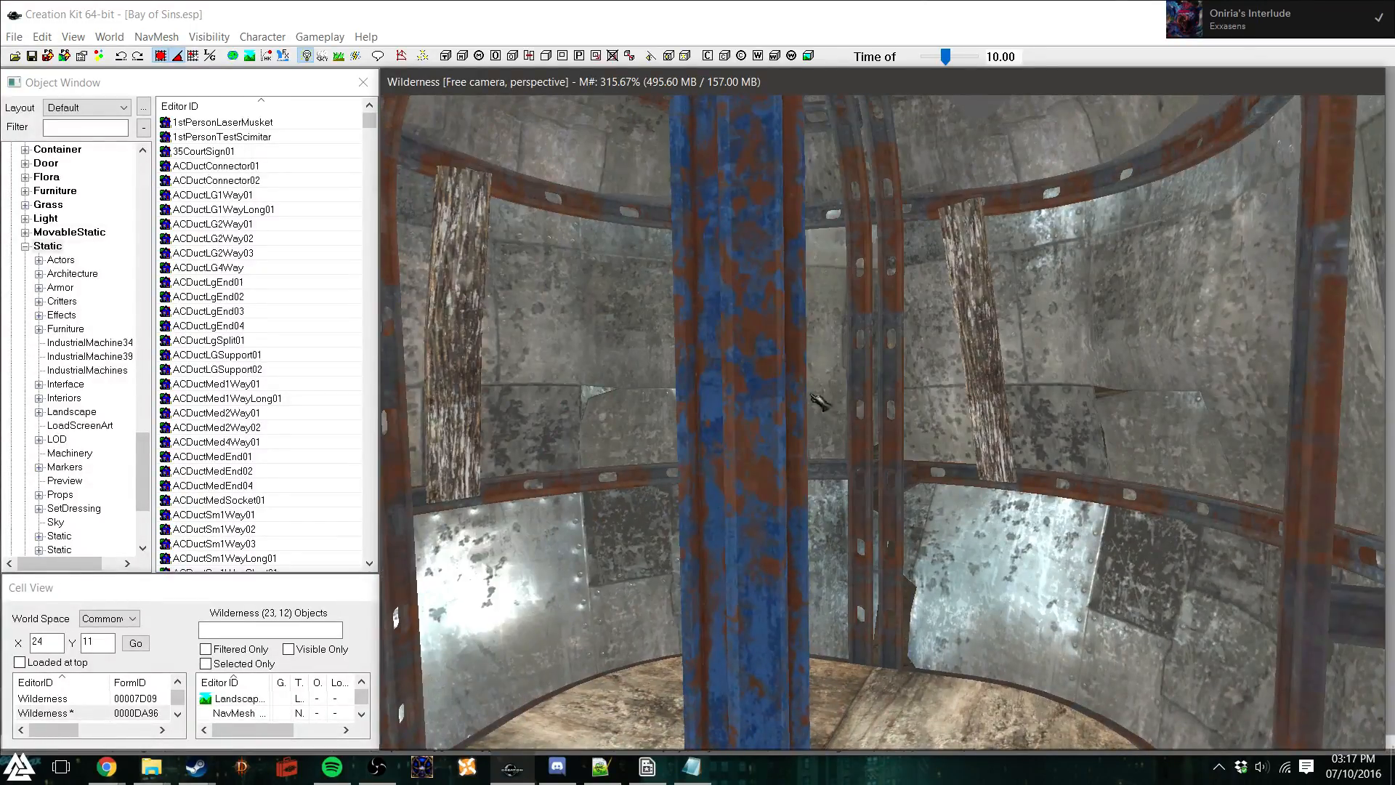
shift+middle_drag(782, 463, 679, 293)
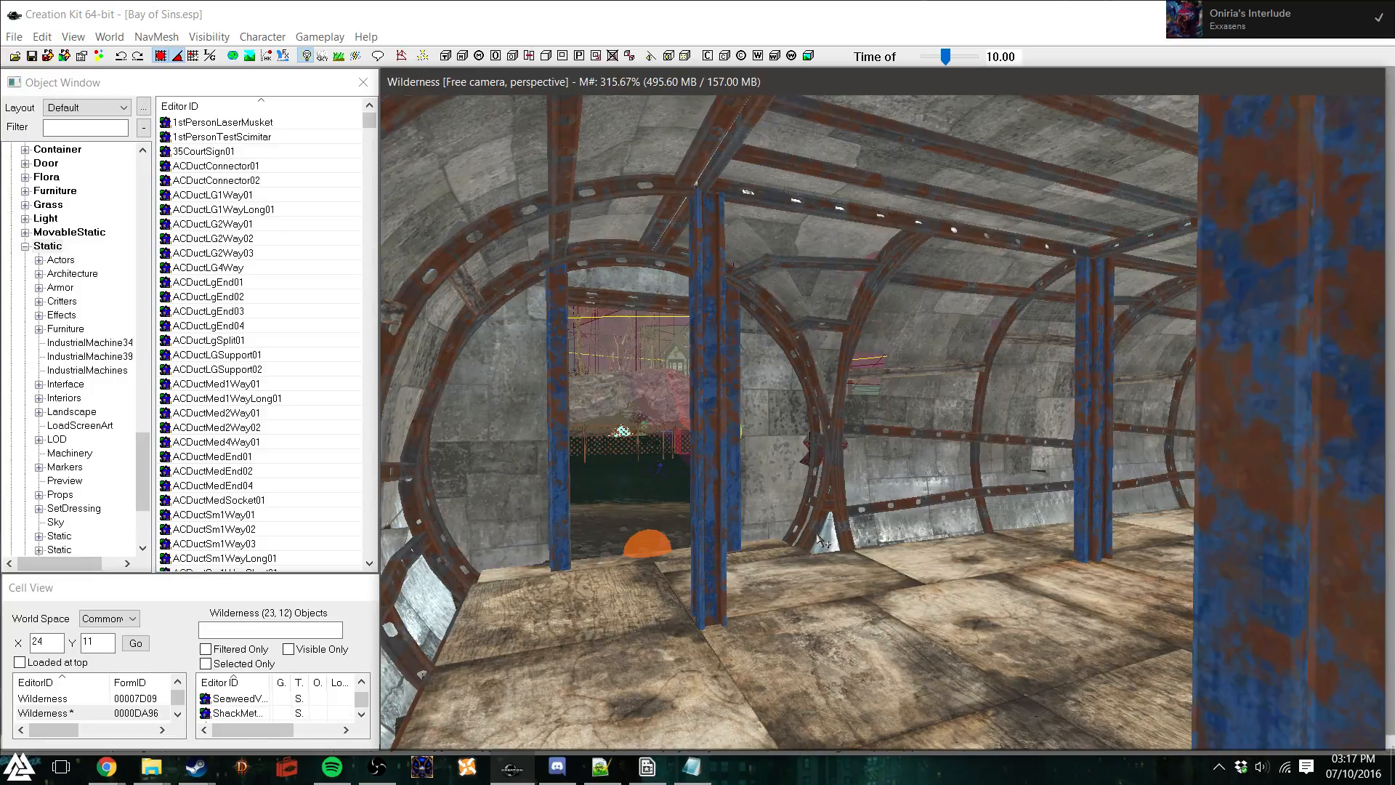
shift+middle_drag(821, 539, 856, 529)
scroll(836, 544, up, 3)
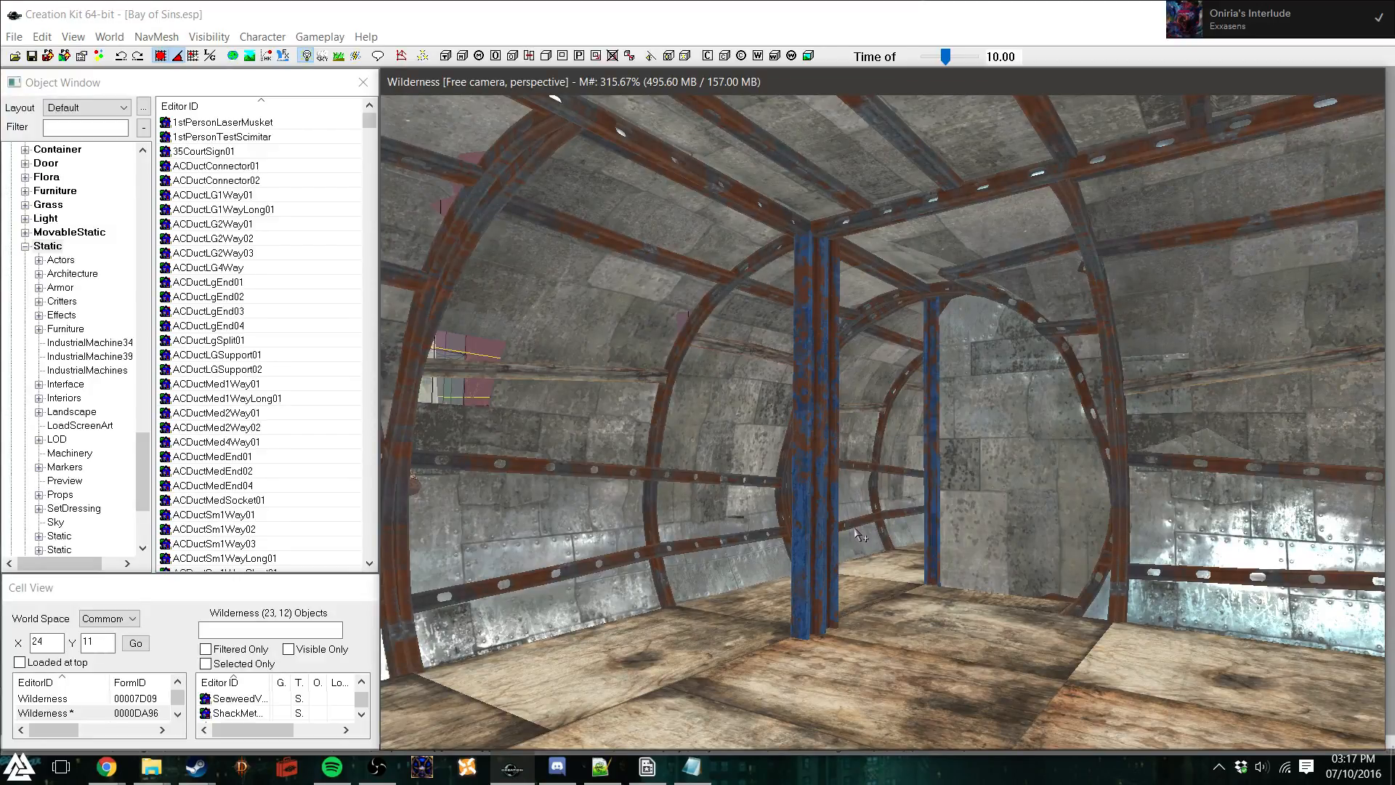
scroll(861, 576, up, 3)
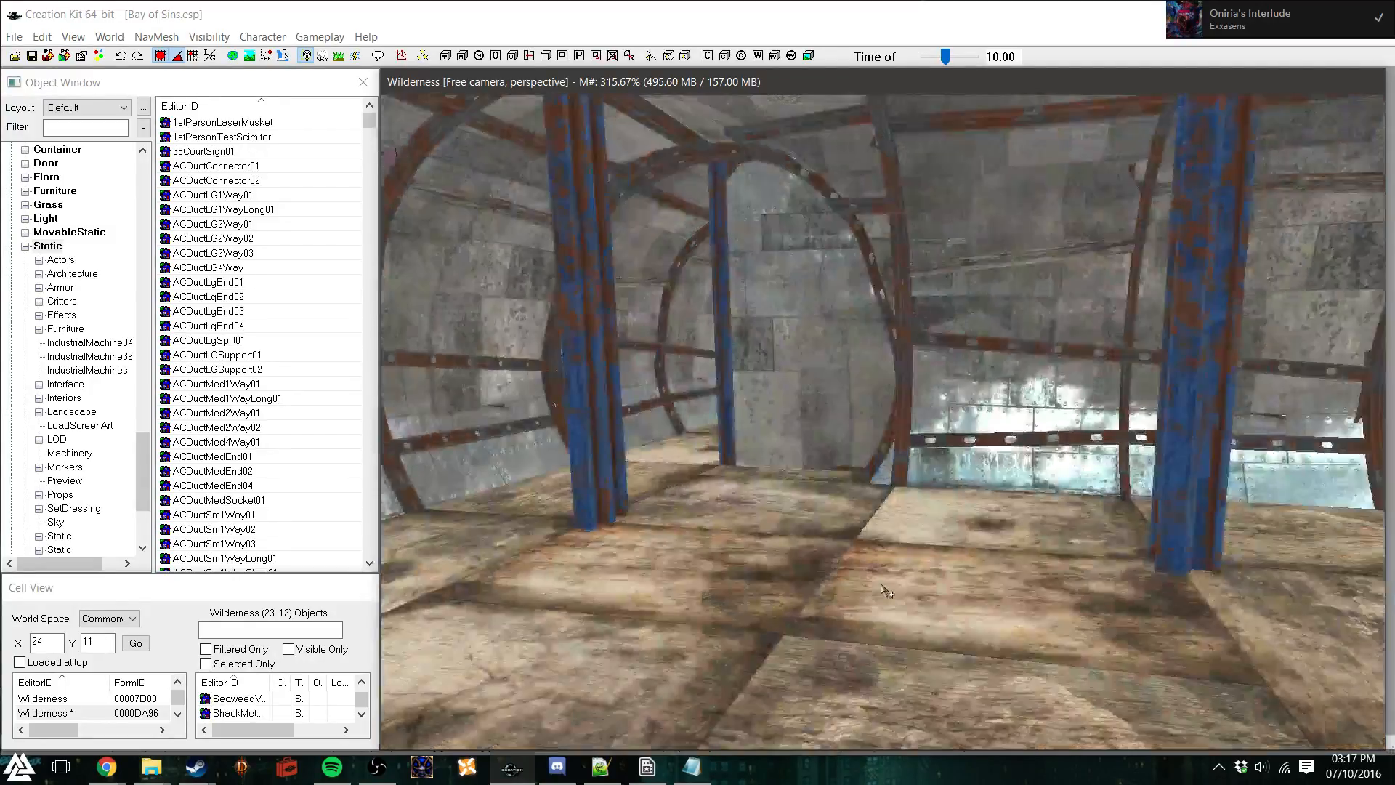
scroll(850, 574, up, 5)
mouse_move(842, 570)
shift+middle_down()
mouse_move(942, 571)
mouse_move(903, 559)
mouse_move(695, 578)
shift+middle_up()
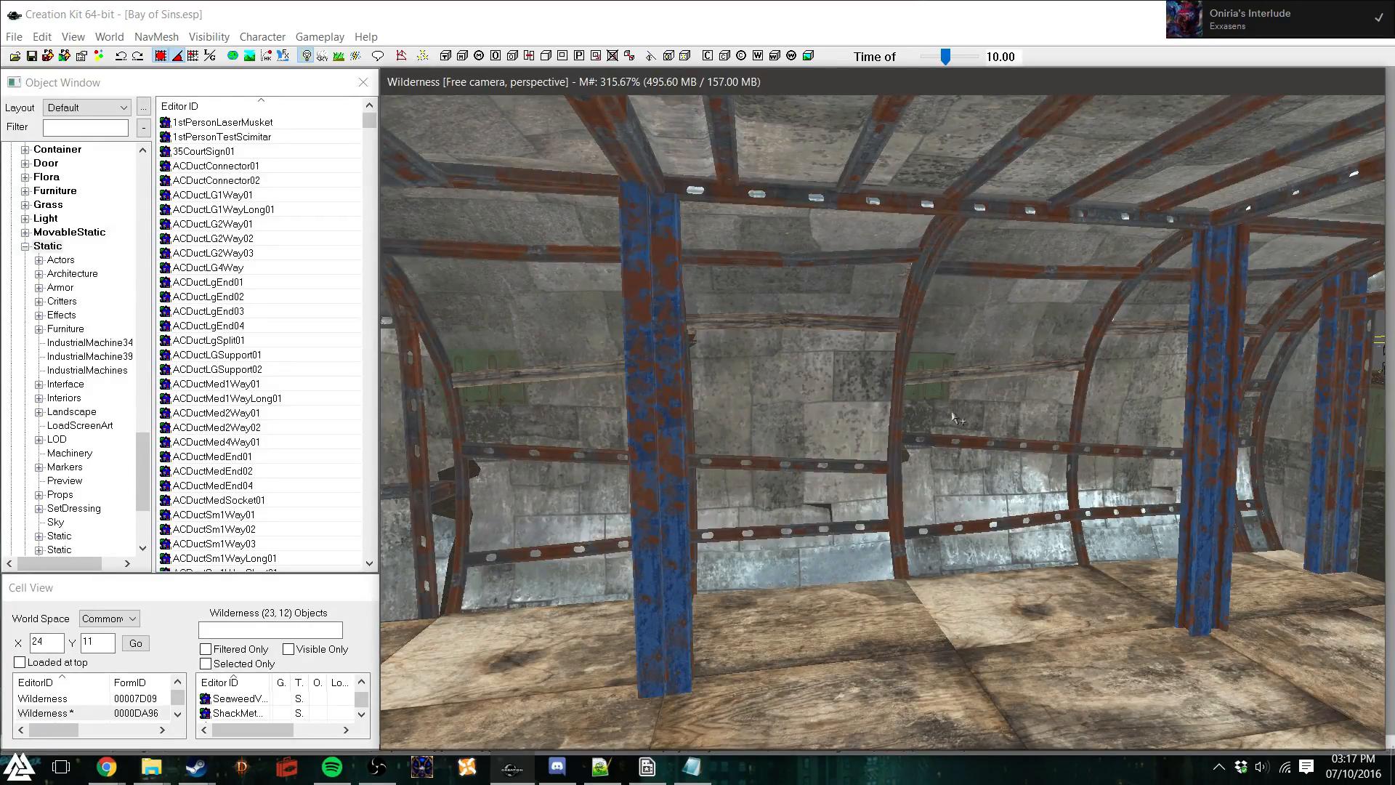
Filter the objects by "desk", try ClutterGenDeskA on the hut floor and delete it
click(85, 128)
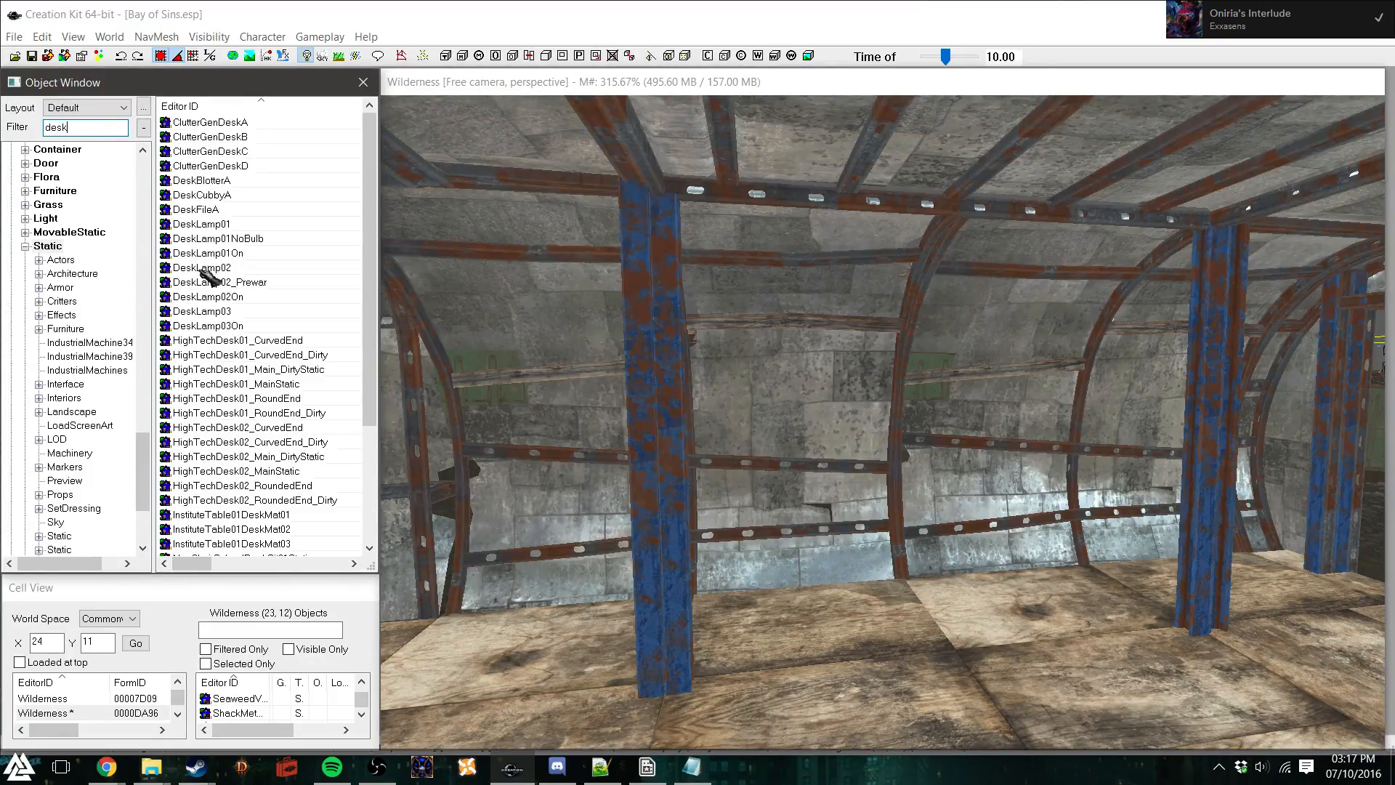
drag(228, 126, 925, 671)
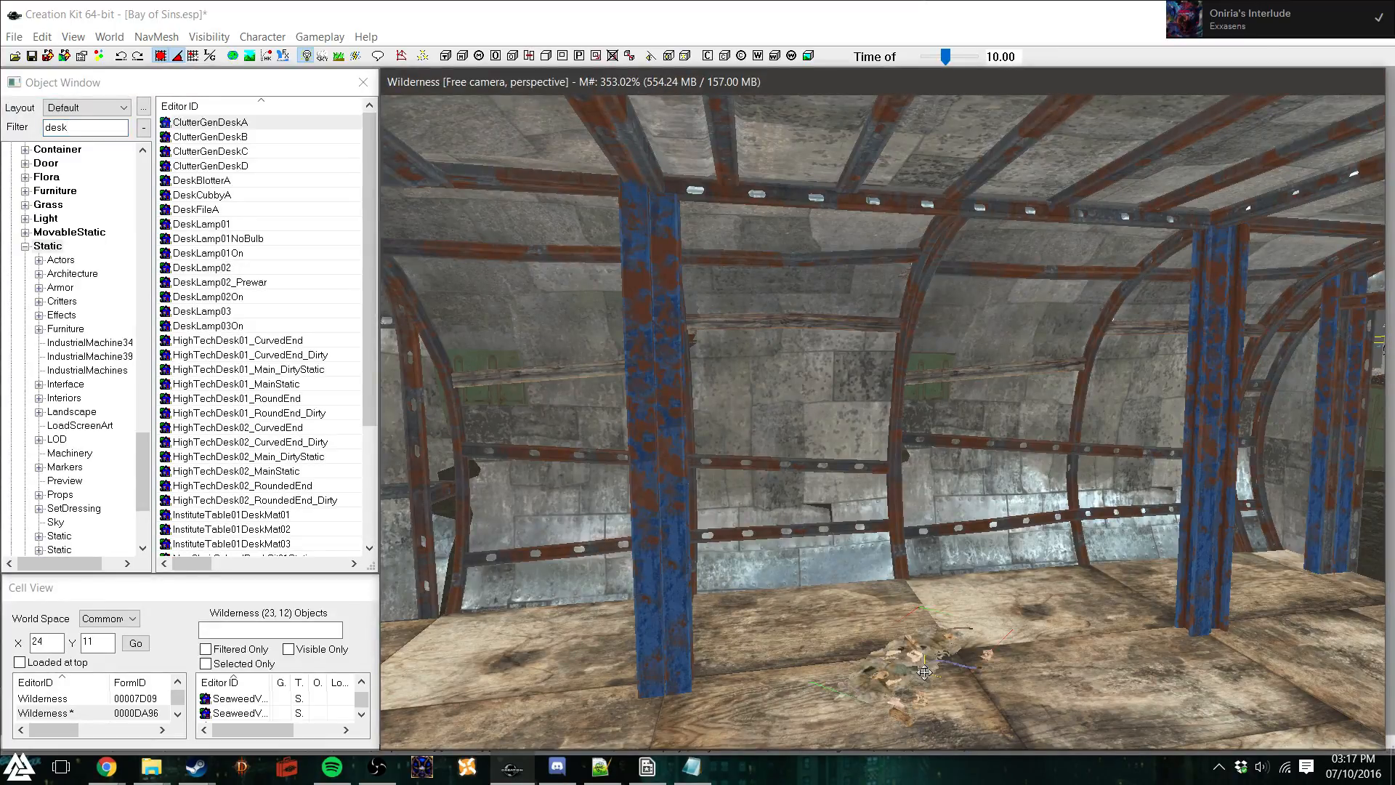
right_drag(921, 671, 922, 672)
mouse_move(916, 677)
mouse_down()
mouse_move(916, 691)
mouse_move(916, 674)
mouse_up()
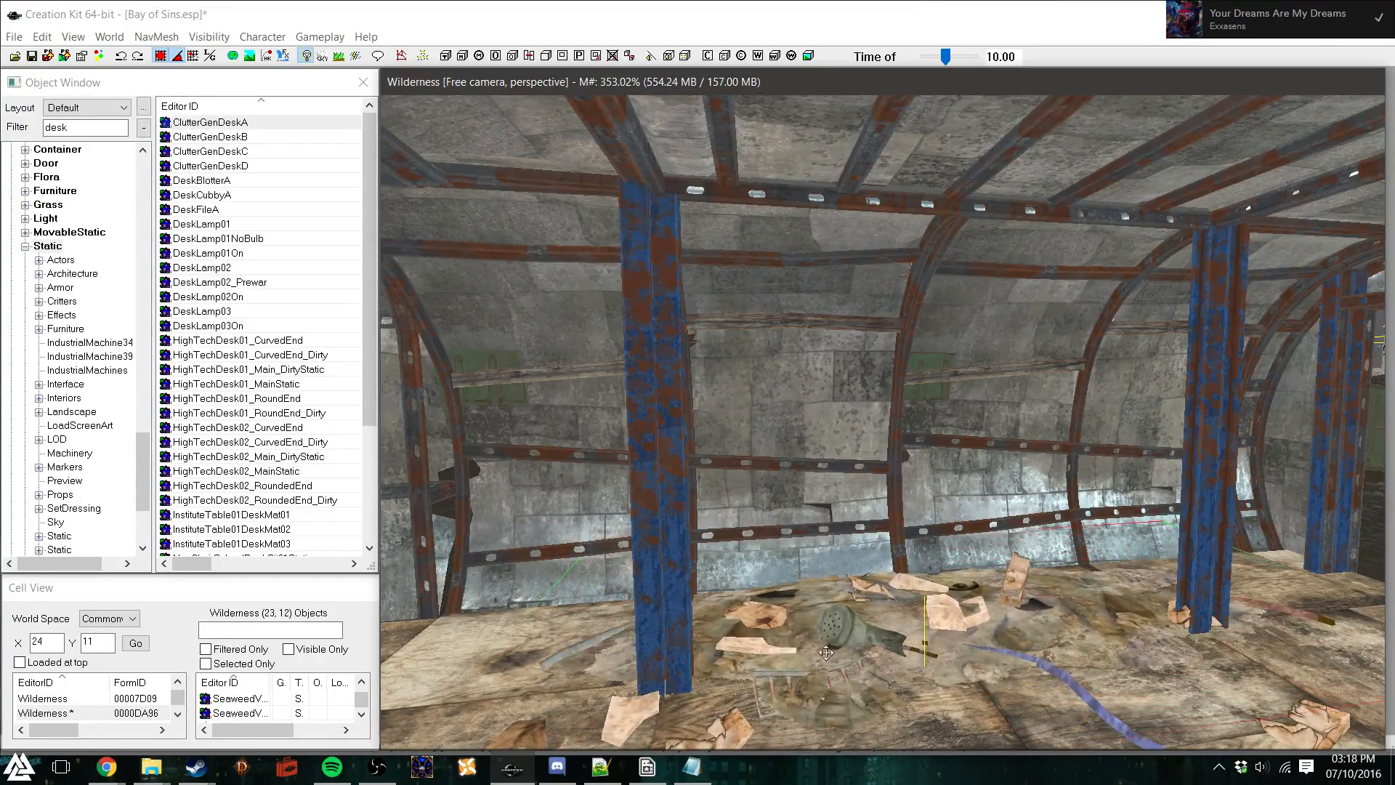
key(Delete)
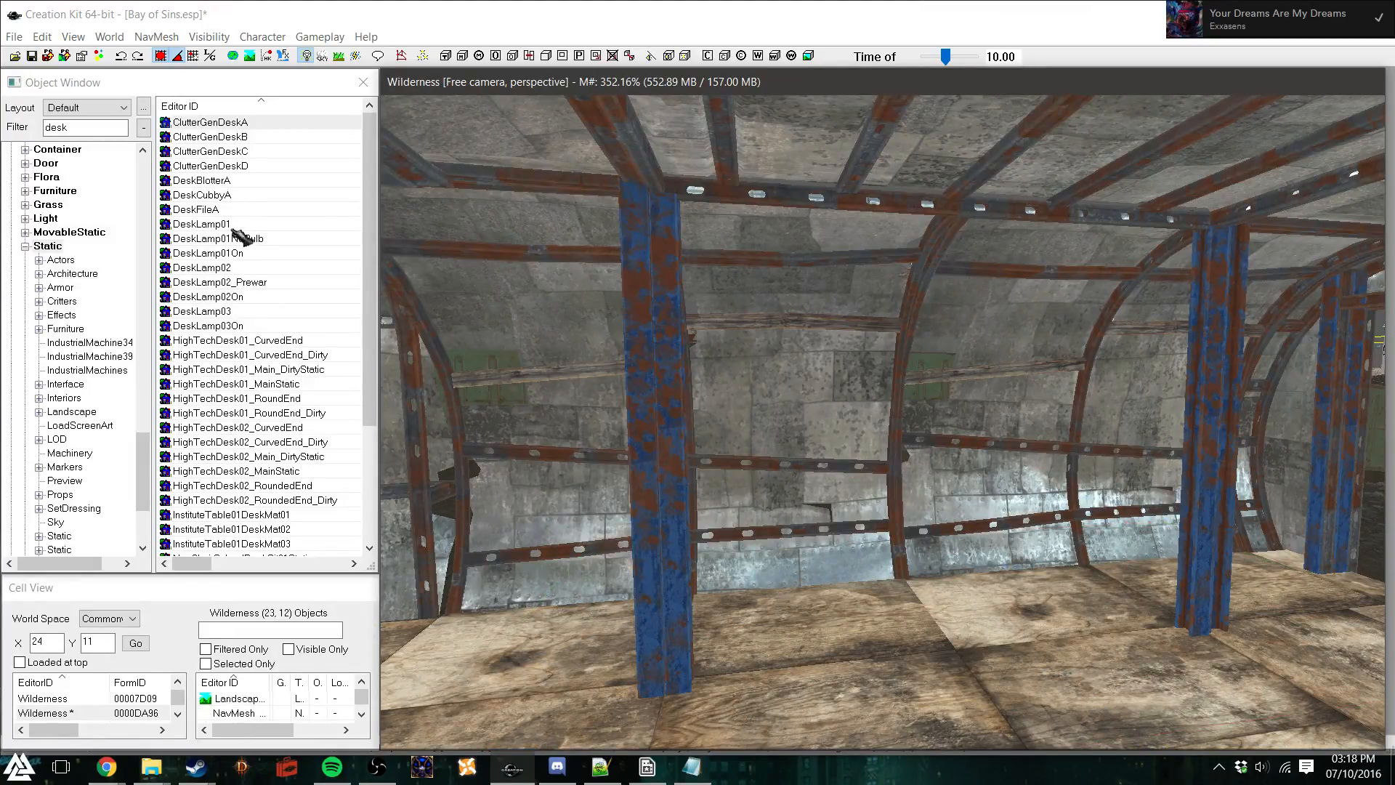
Try HighTechDesk01_CurvedEnd on the hut floor and delete it
mouse_move(368, 204)
mouse_down()
mouse_move(368, 308)
mouse_move(367, 191)
mouse_up()
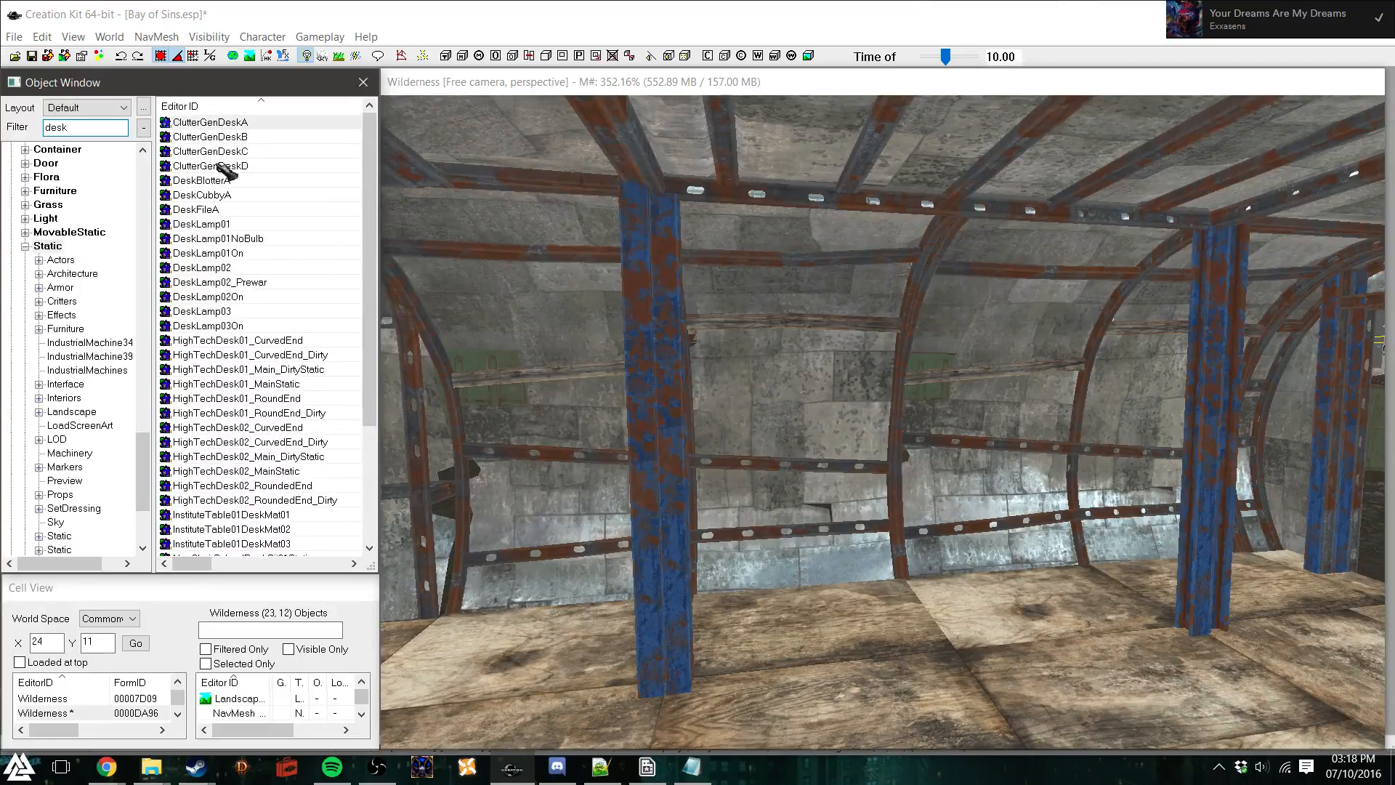
drag(374, 218, 371, 314)
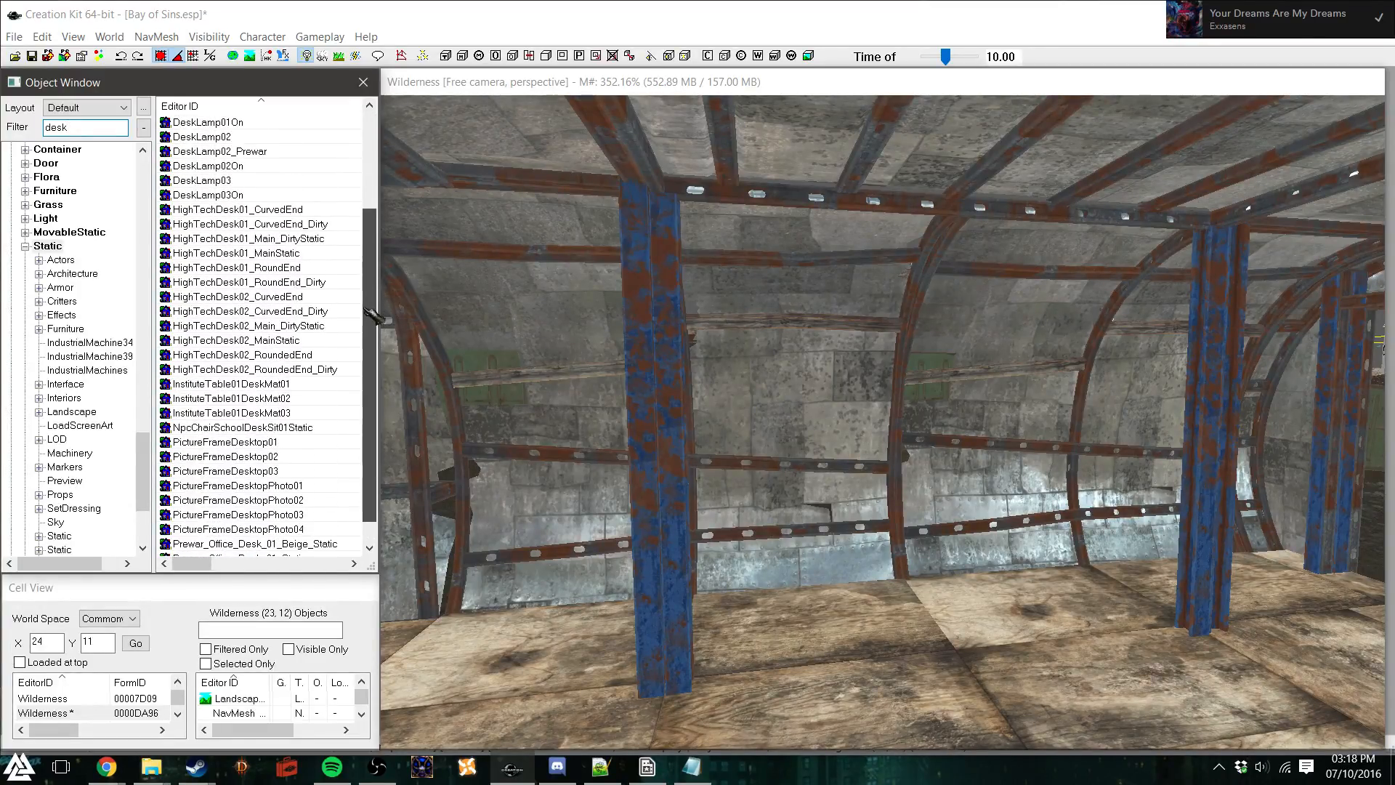
drag(294, 212, 922, 603)
drag(918, 509, 1037, 572)
right_drag(1038, 572, 967, 718)
key(Delete)
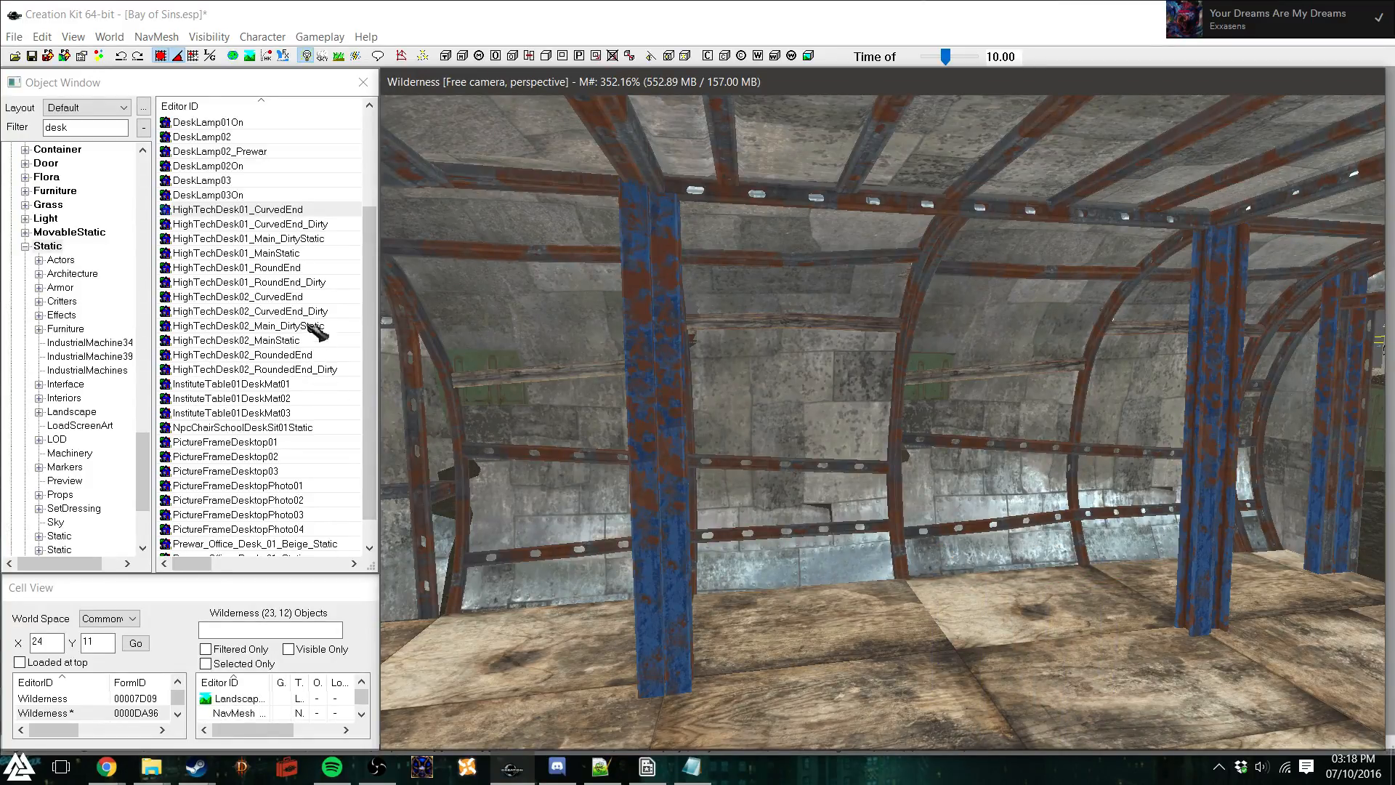
Look through the remaining desk objects and change the object filter to "counter"
drag(369, 332, 370, 357)
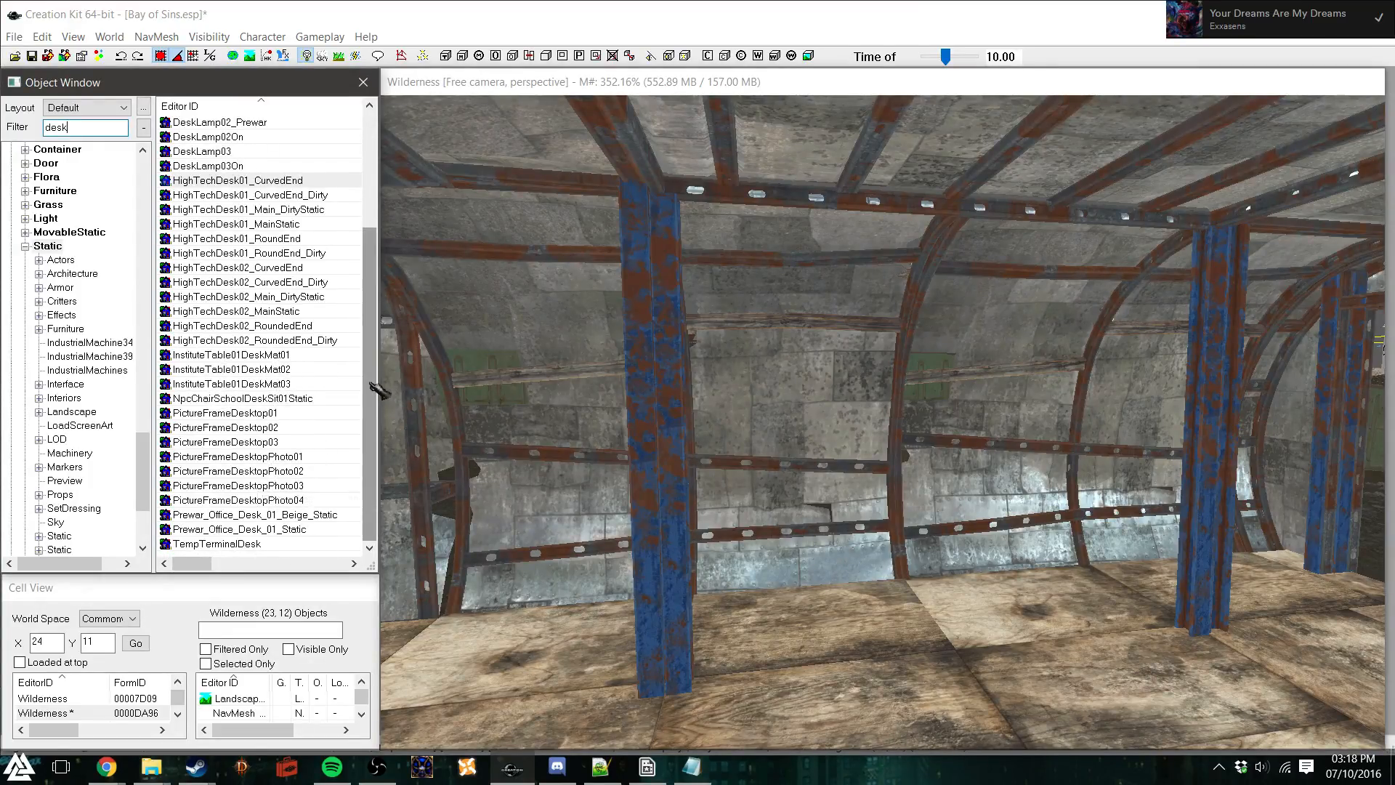
drag(369, 390, 331, 423)
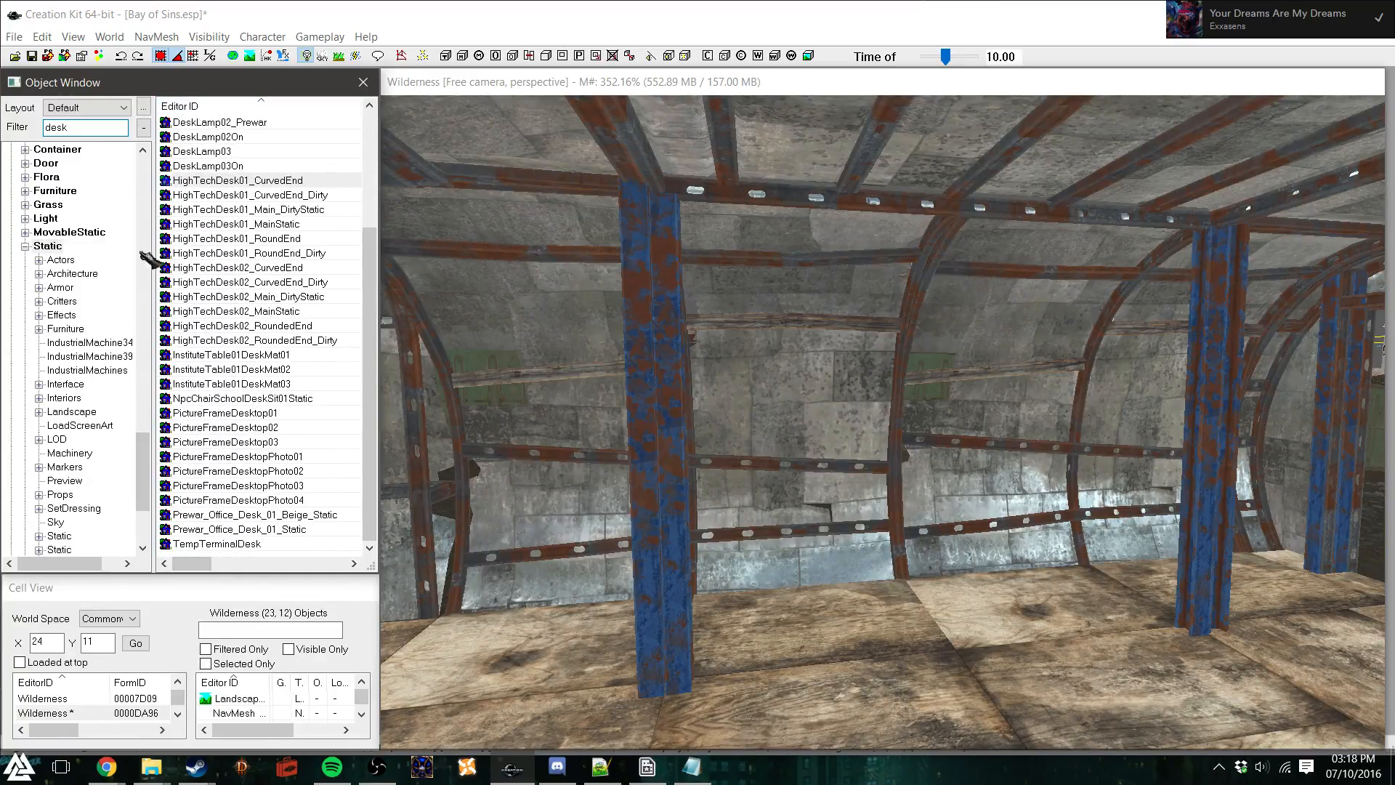
drag(111, 129, 19, 142)
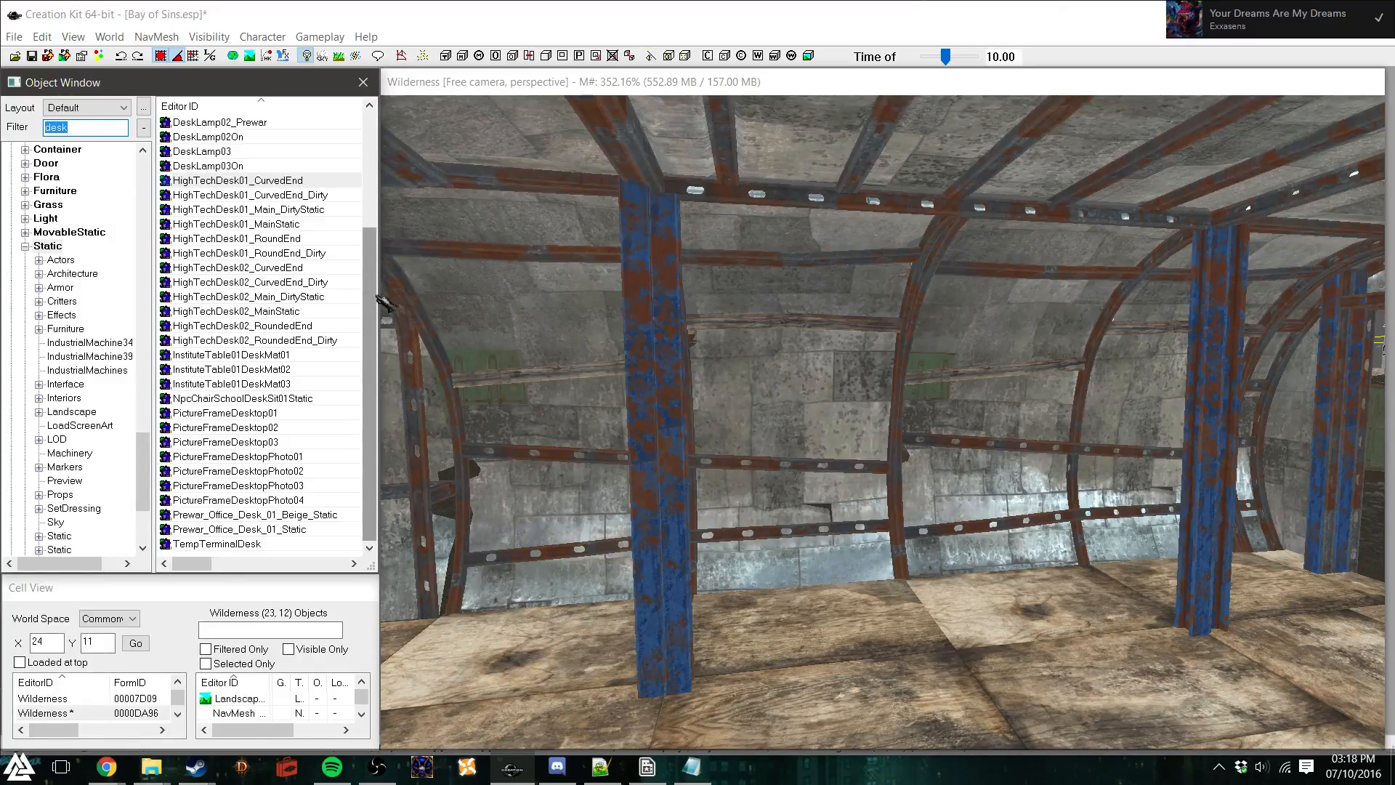
text(counter)
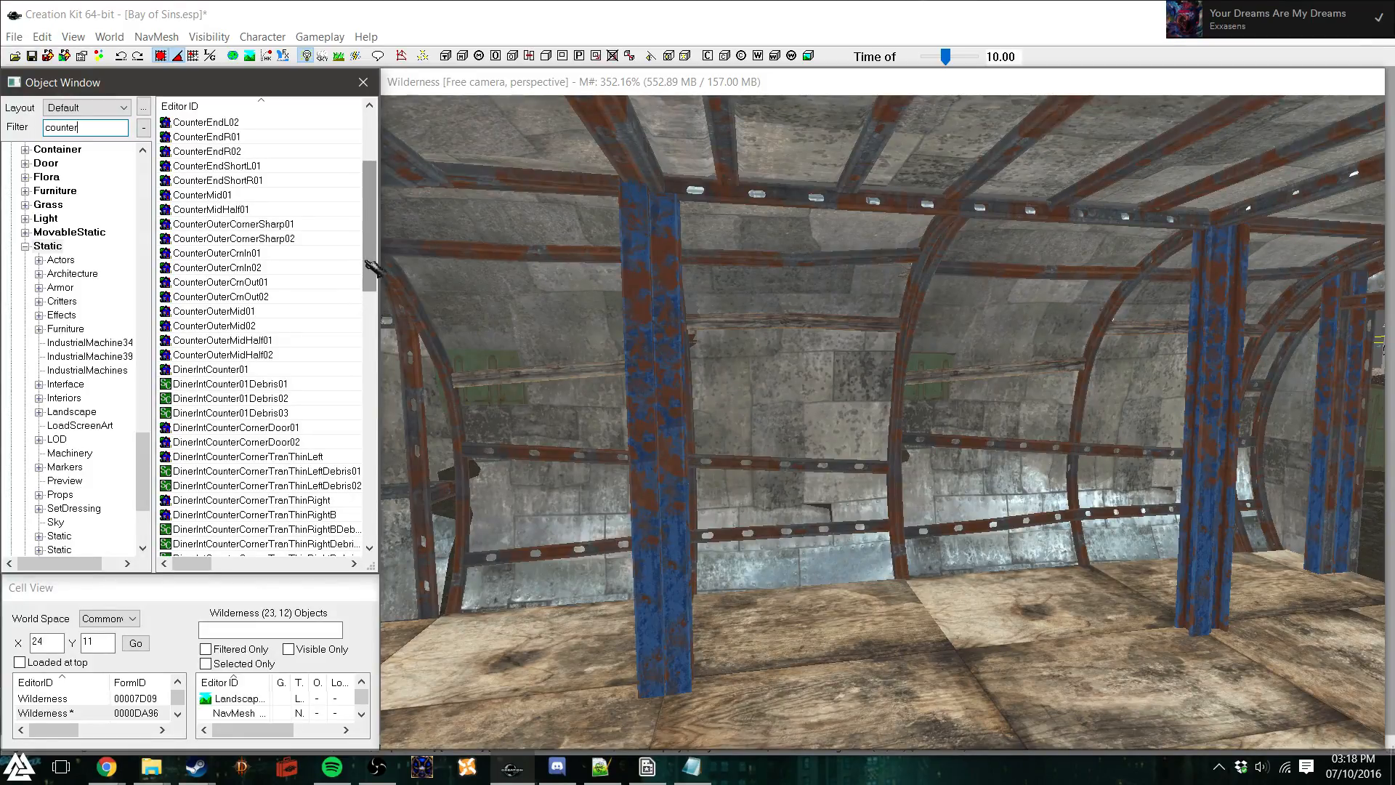
Try CafeCounter01 on the hut floor and delete it
scroll(371, 218, up, 4)
drag(207, 151, 1023, 665)
right_drag(1024, 621, 1060, 621)
key(Delete)
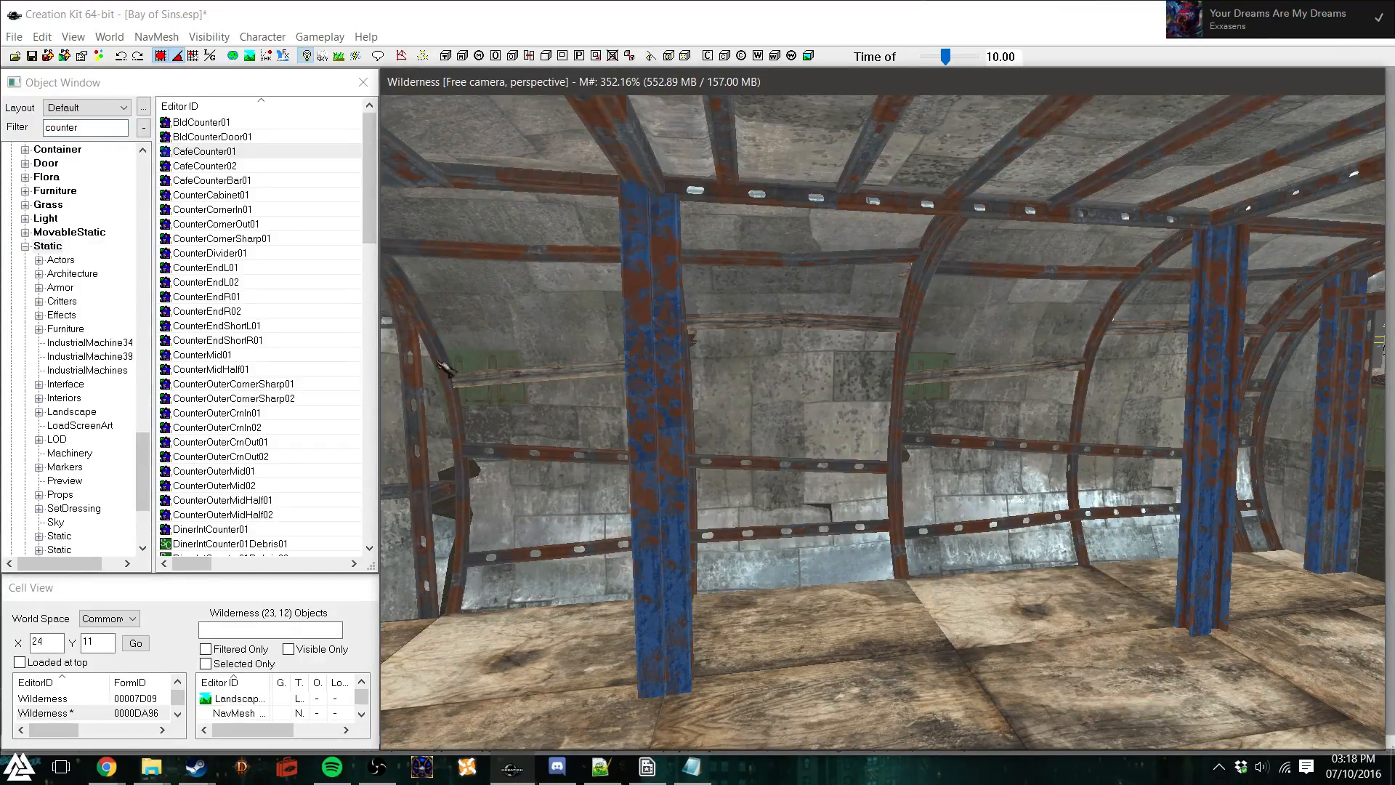
Place CafeCounterBar01 on the hut floor, rotate it so its vented side faces into the room and move it beside a blue post
drag(217, 183, 985, 618)
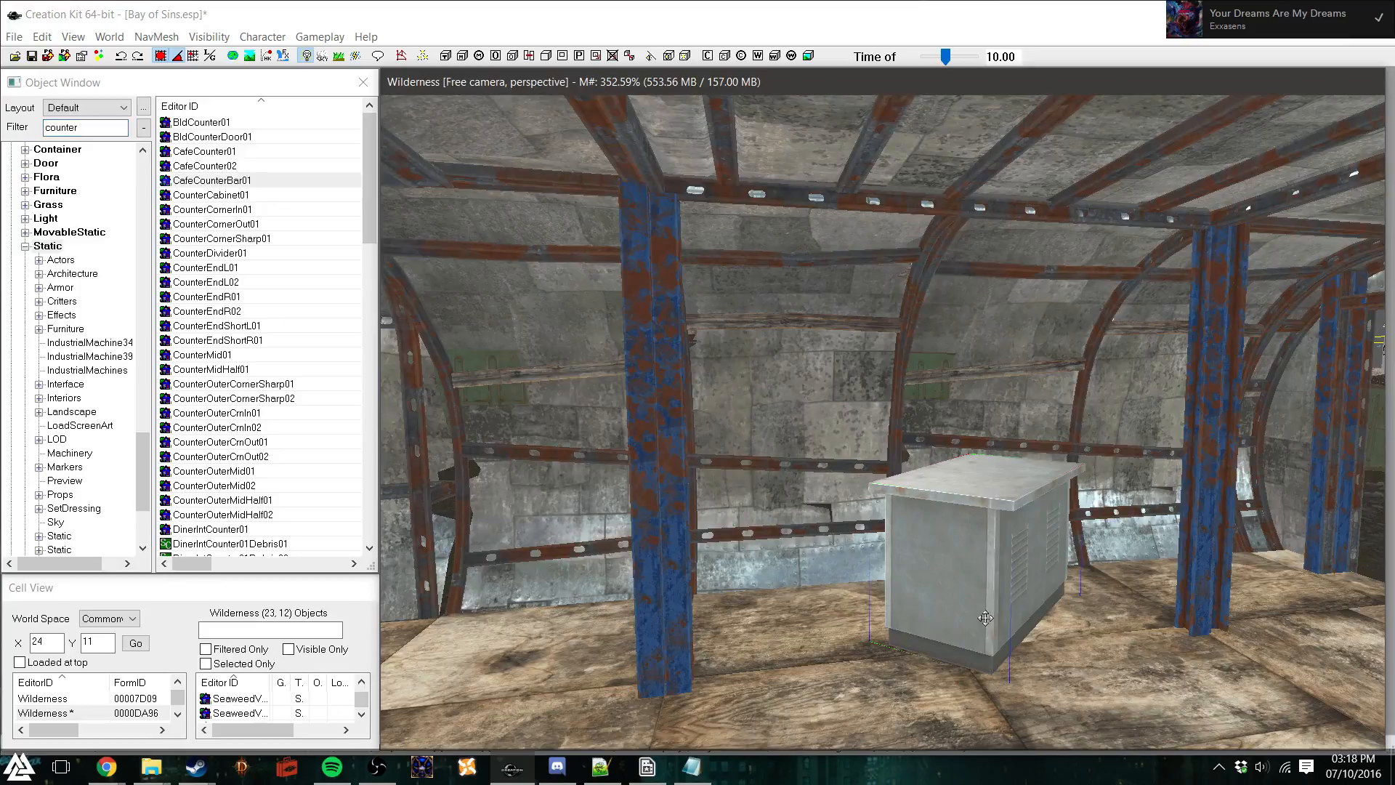
right_drag(985, 618, 1029, 618)
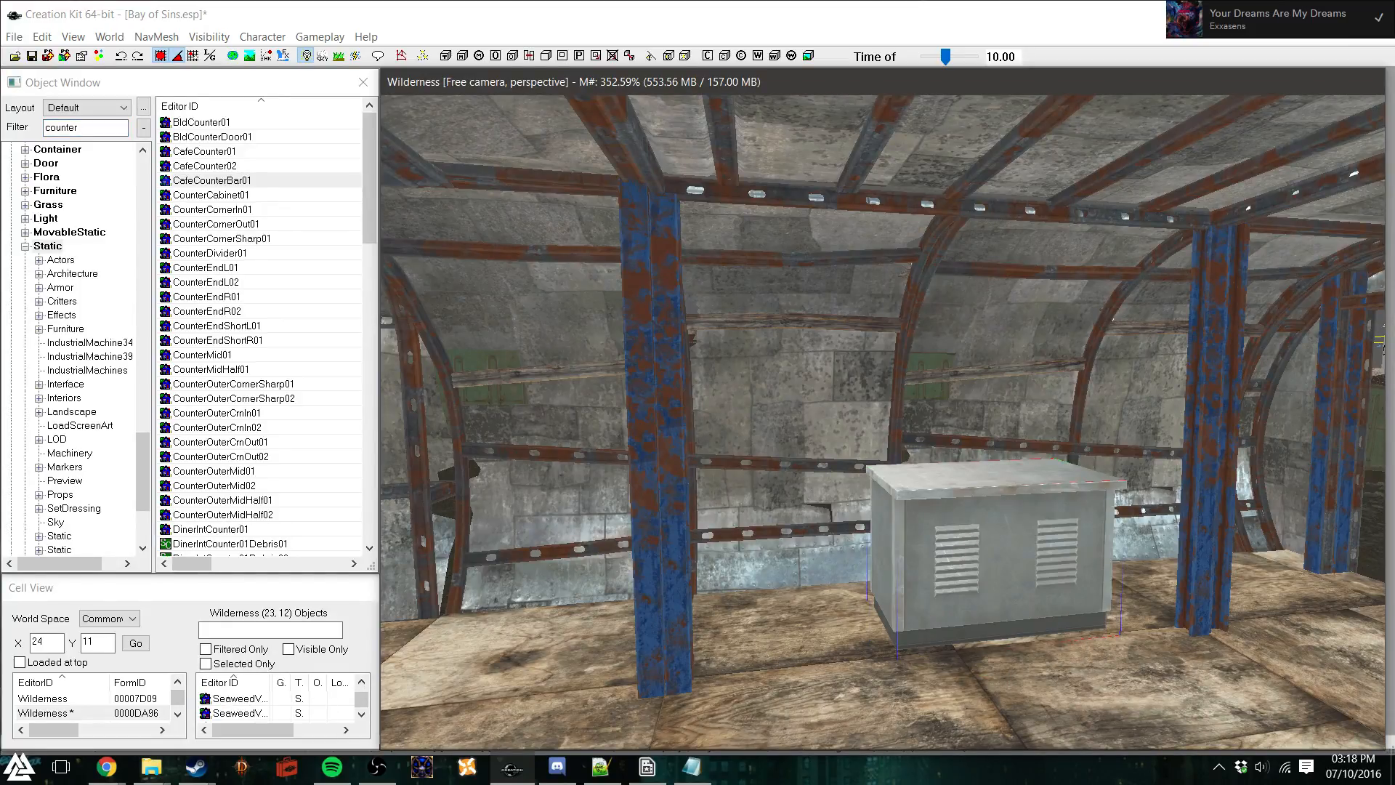
drag(1002, 555, 1090, 561)
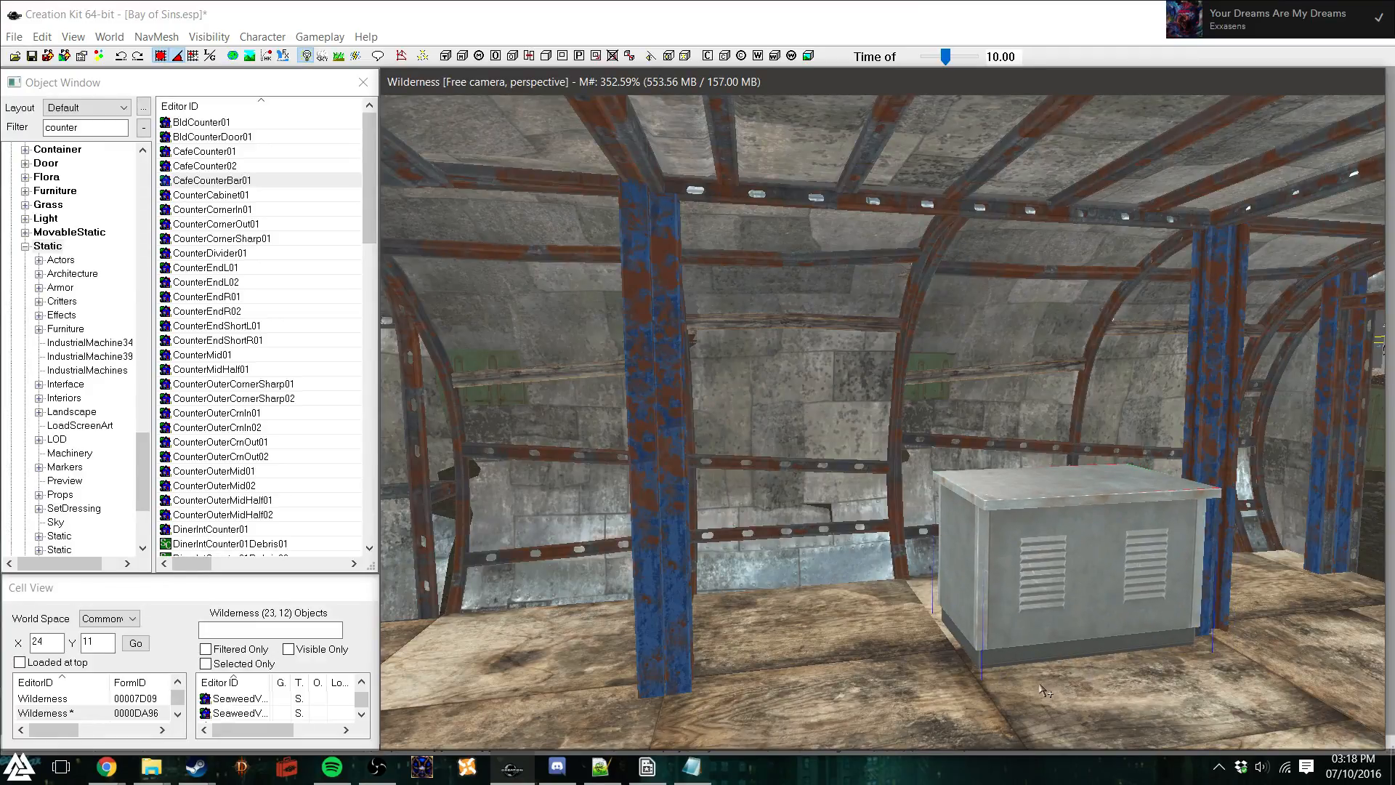
Duplicate the counter and line the copy up end to end with the original to make a longer counter
key(x)
key(c)
key(x)
key(c)
key(x)
key(c)
key(x)
key(c)
key(x)
key(c)
key(x)
drag(1054, 579, 820, 589)
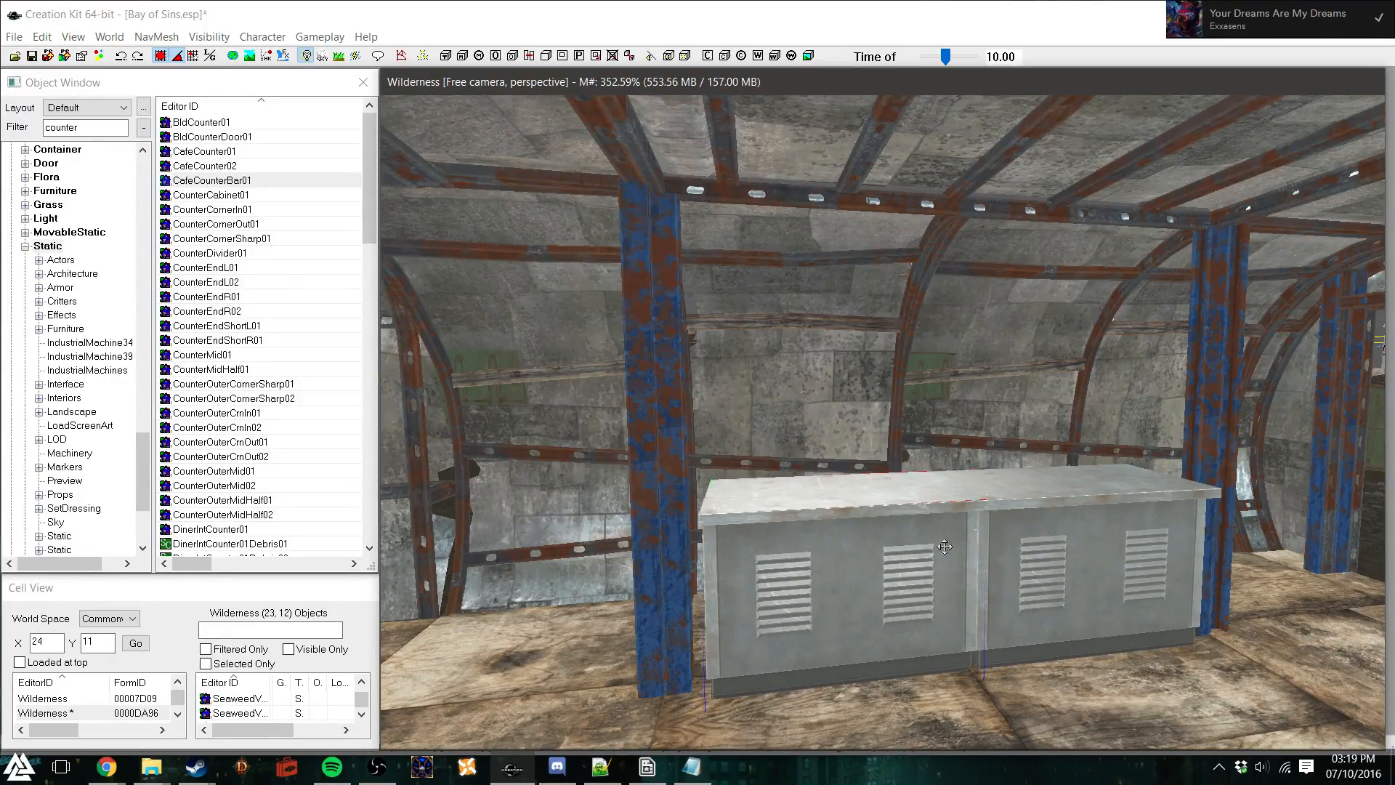
Adjust the two counter sections so the joined counter sits between the two blue posts
mouse_move(1018, 561)
shift+middle_down()
mouse_move(1000, 583)
mouse_move(1038, 574)
shift+middle_up()
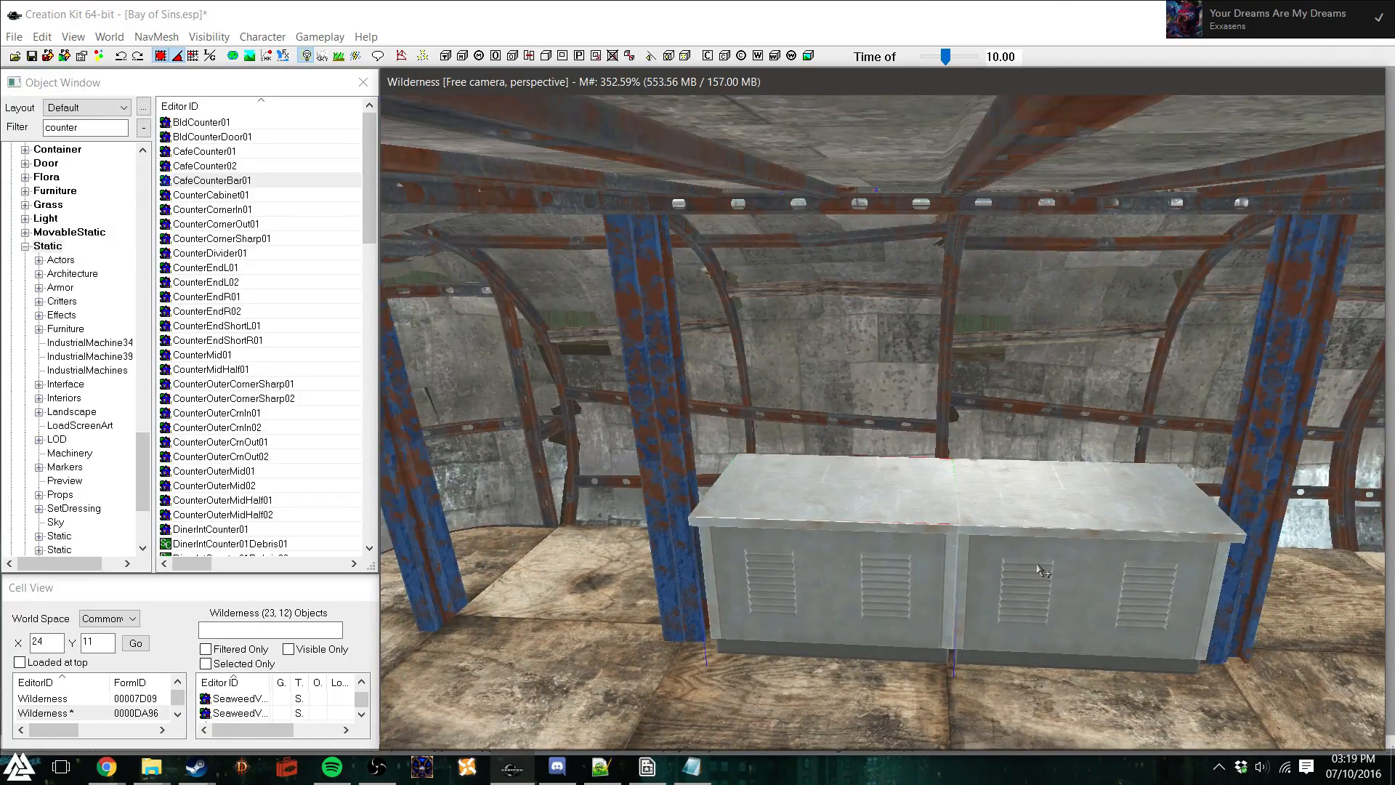
click(1043, 555)
mouse_move(1044, 556)
mouse_down()
mouse_move(1031, 563)
mouse_move(1059, 564)
mouse_up()
drag(856, 541, 829, 541)
scroll(1039, 561, down, 5)
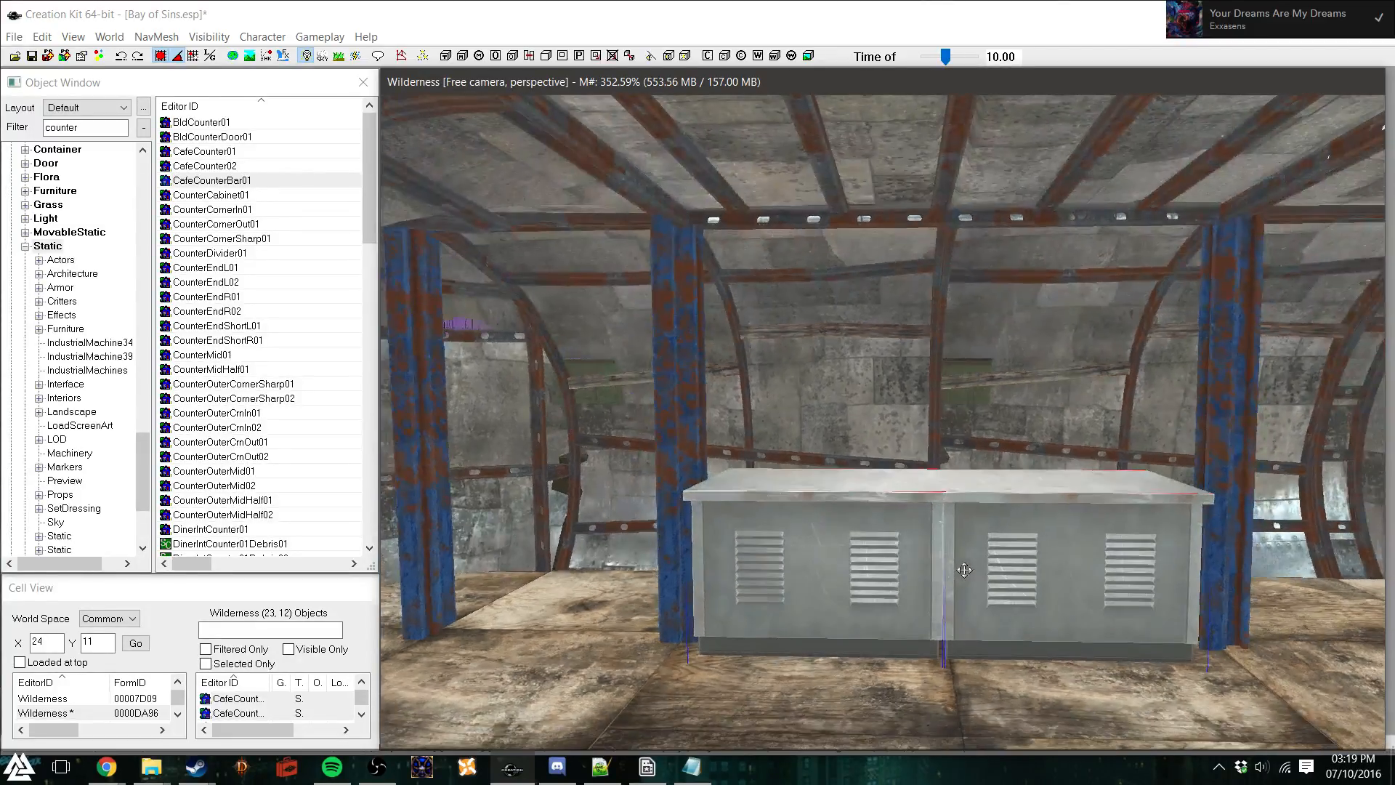
Pull the joined counter forward, away from the blue posts and the rear wall
scroll(960, 571, up, 8)
key(d)
shift+middle_drag(959, 572, 822, 530)
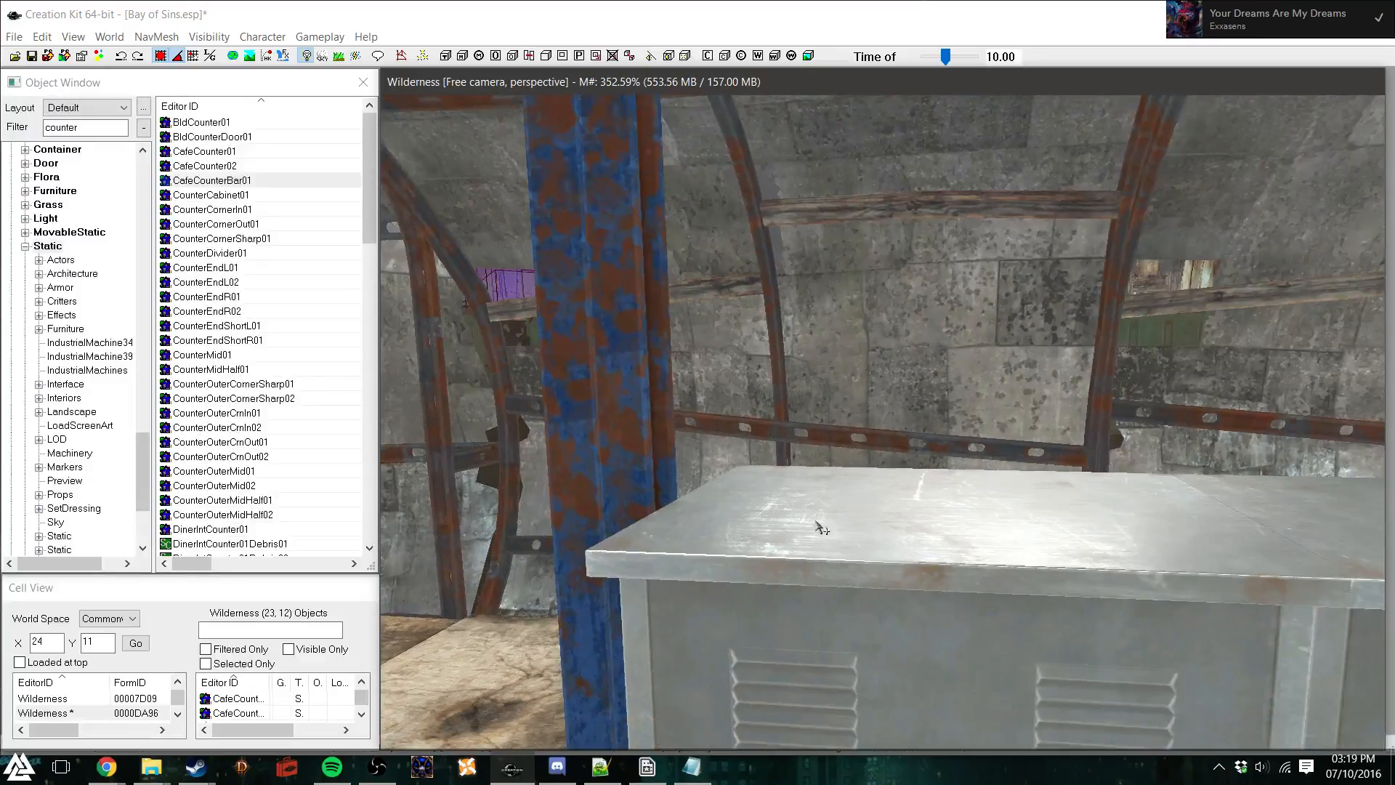
click(777, 494)
shift+middle_drag(859, 582, 932, 604)
shift+middle_drag(1065, 578, 1005, 537)
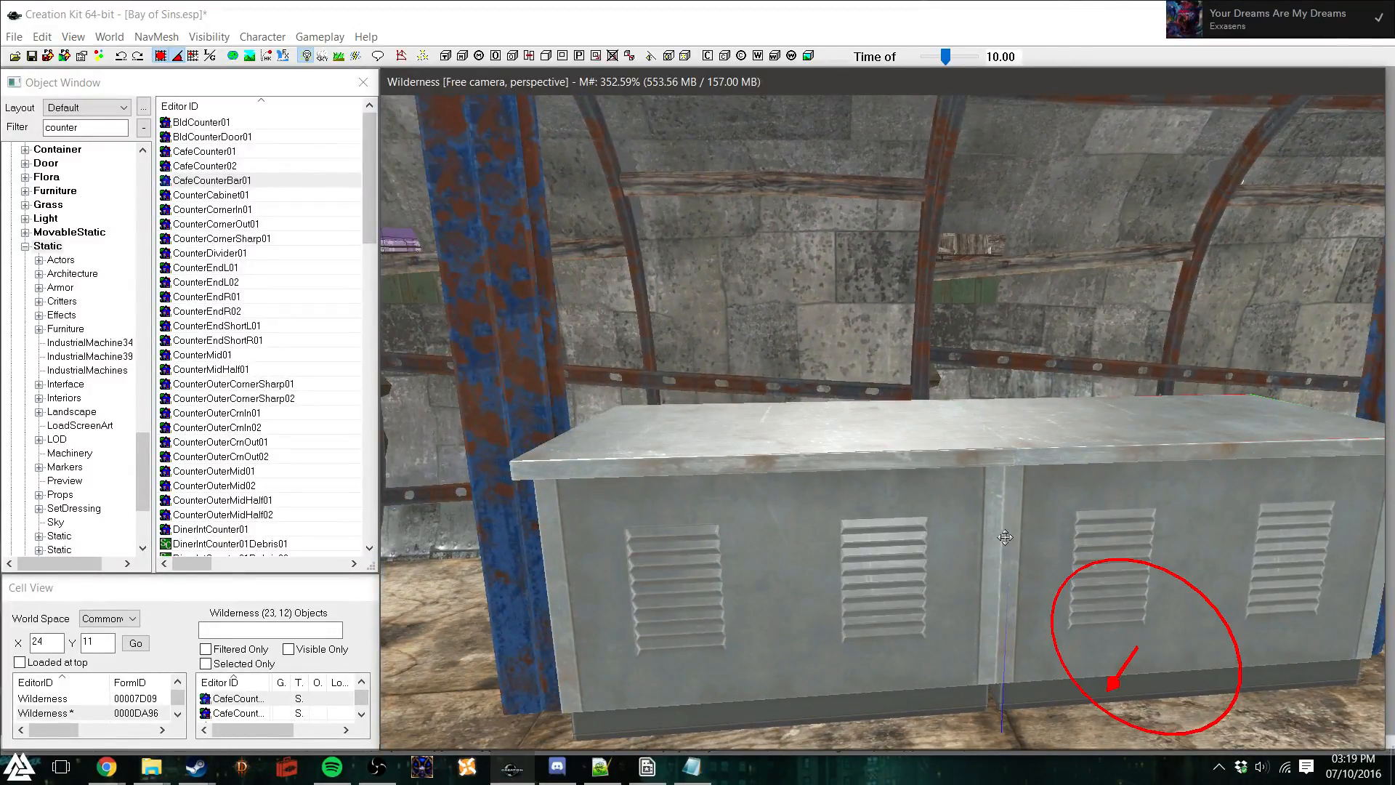
drag(1006, 551, 952, 555)
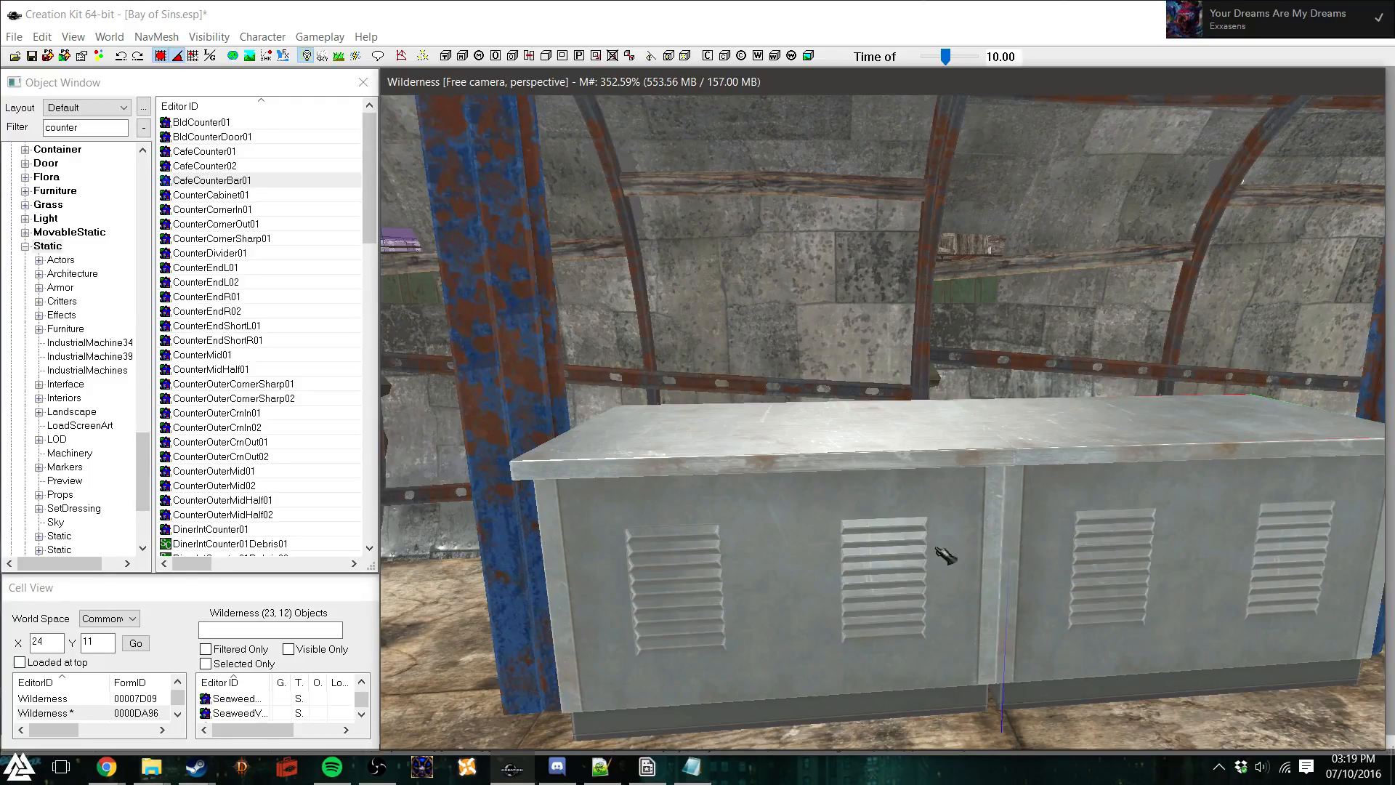
scroll(950, 555, up, 4)
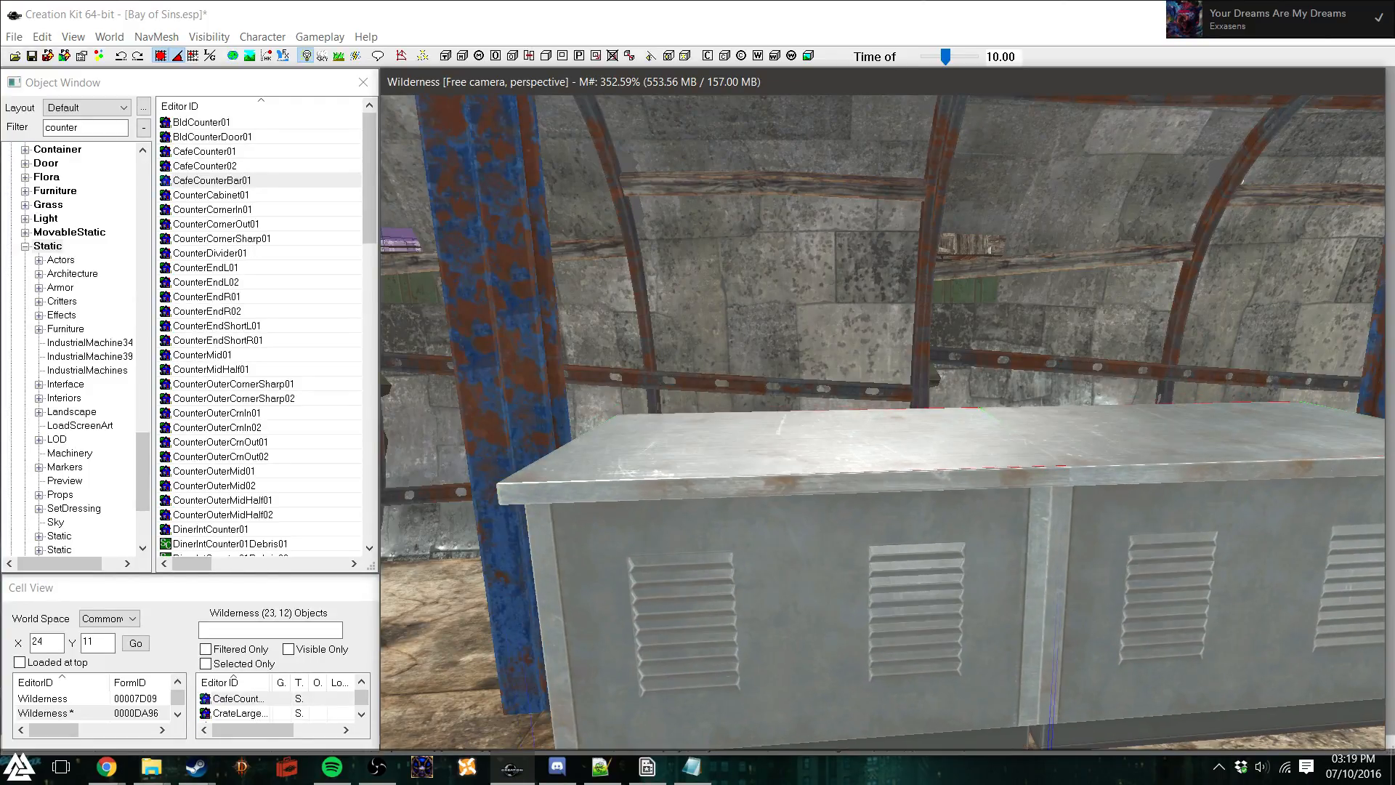
mouse_move(950, 555)
mouse_down()
mouse_move(917, 577)
mouse_move(927, 570)
mouse_up()
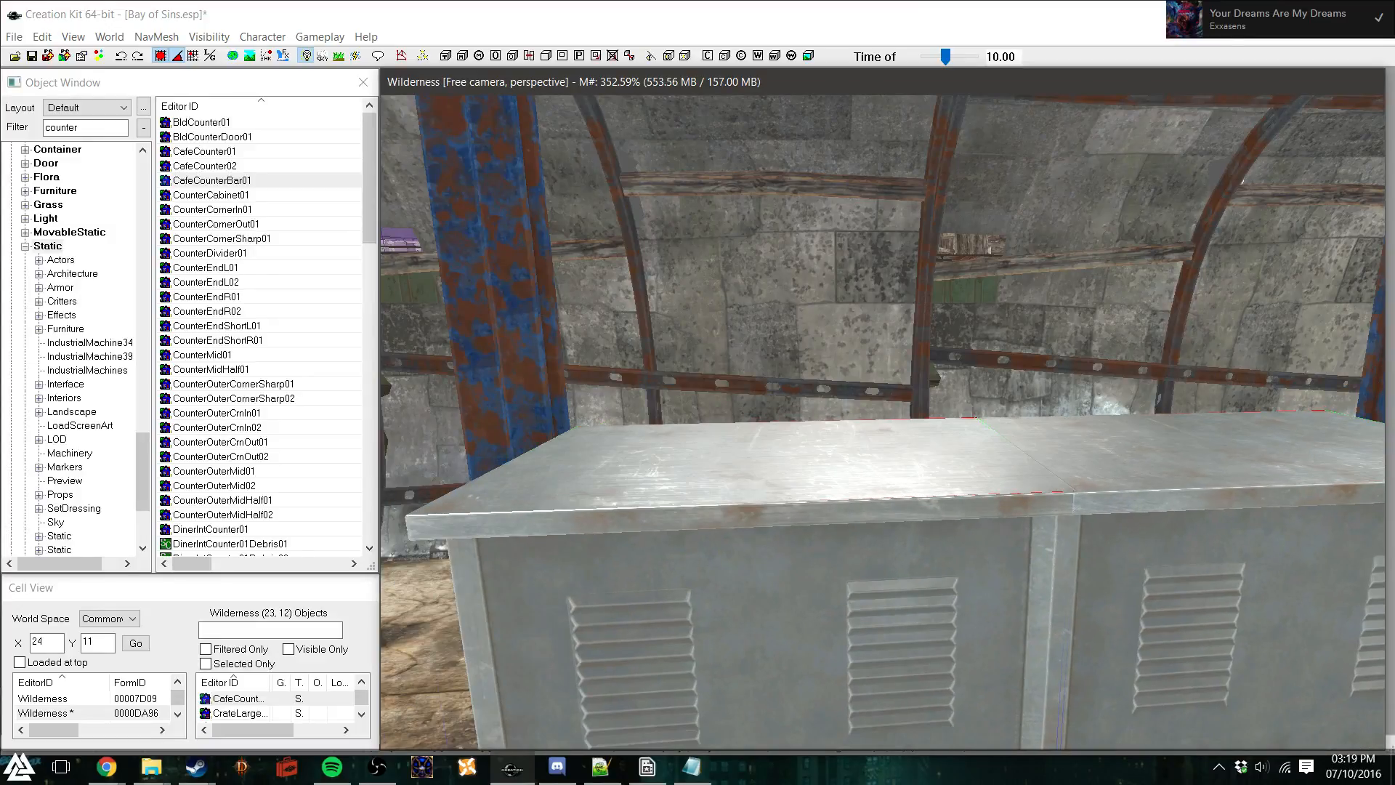
Select both counter sections together and nudge them slightly to leave clearance behind the blue posts
scroll(950, 558, down, 4)
shift+middle_drag(888, 536, 963, 539)
scroll(959, 532, up, 4)
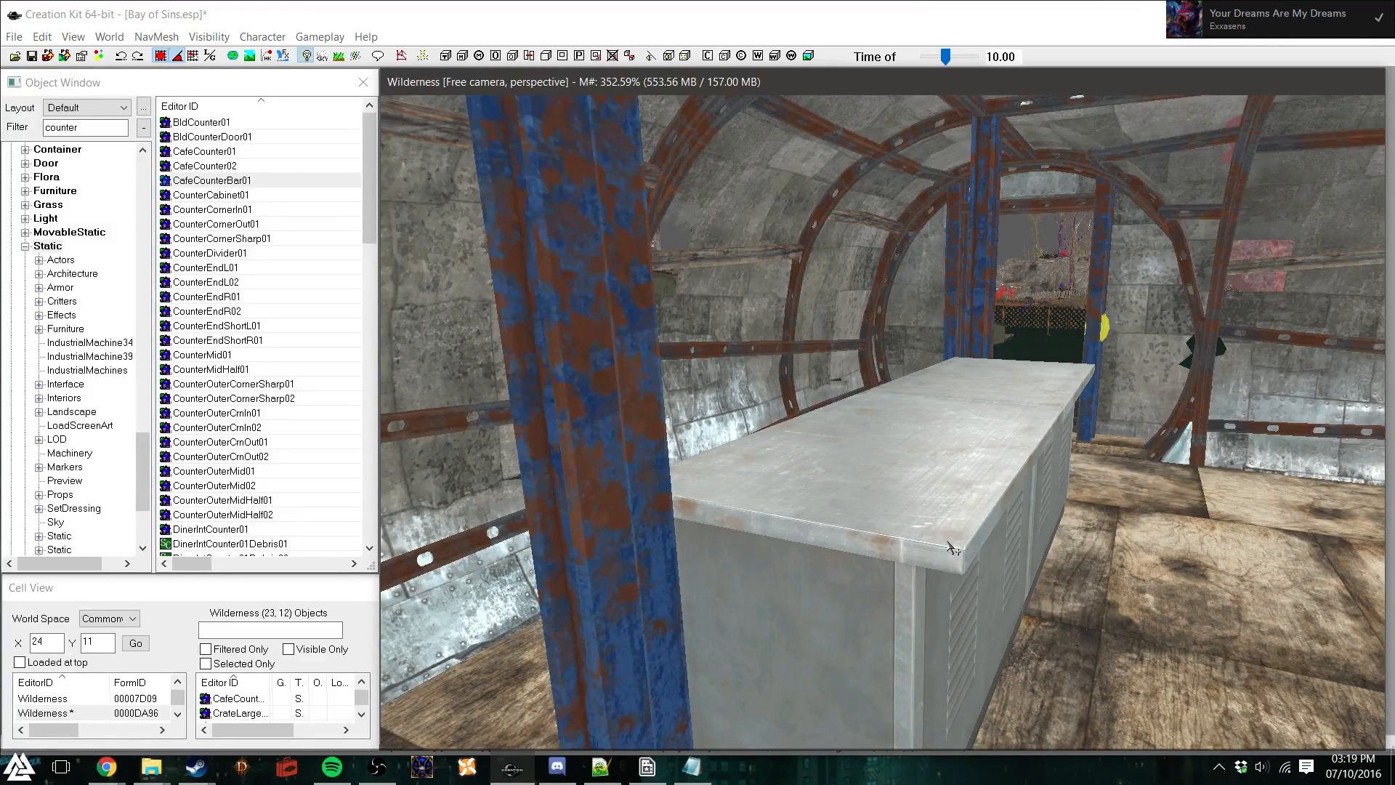
click(987, 482)
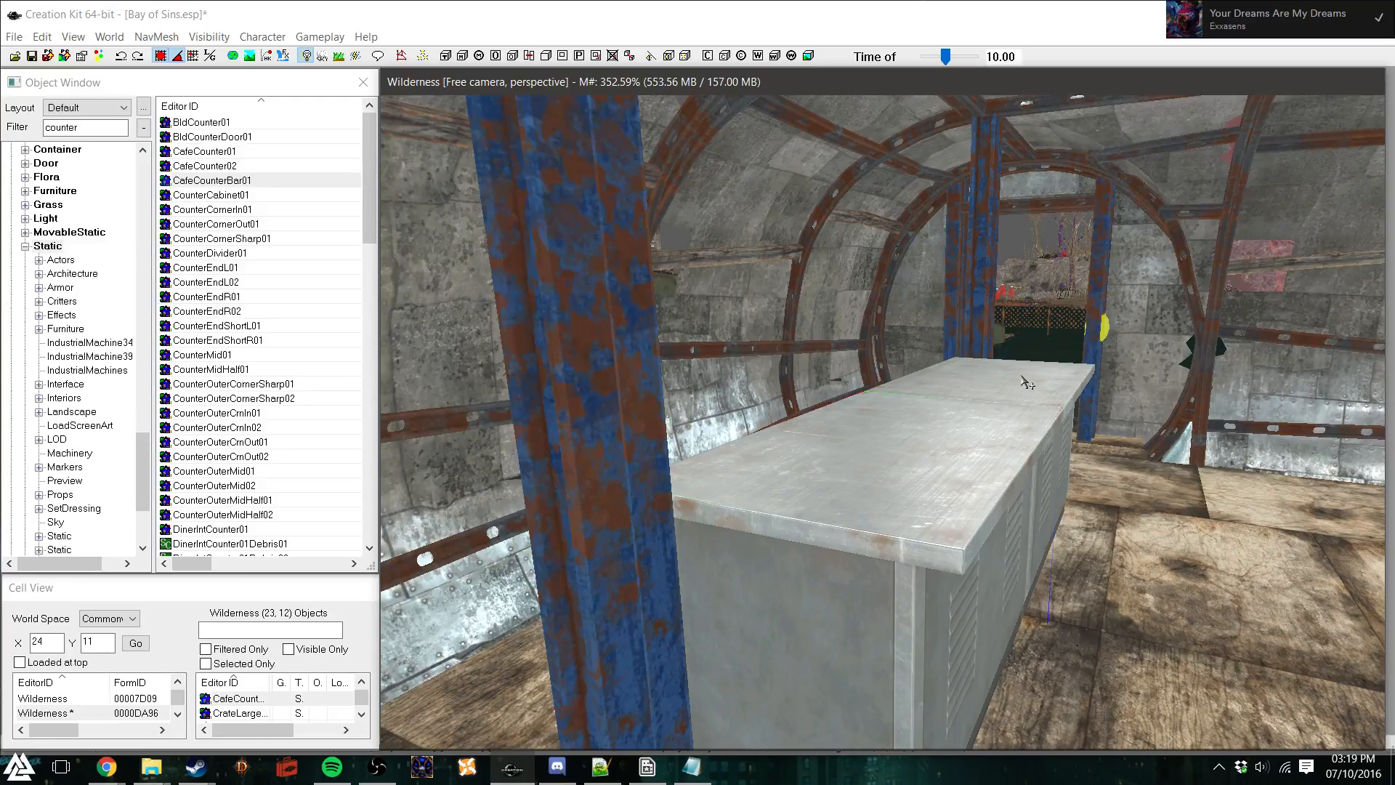
ctrl+click(1022, 377)
shift+middle_drag(973, 449, 921, 439)
mouse_move(922, 440)
mouse_down()
mouse_move(938, 444)
mouse_move(924, 434)
mouse_up()
shift+middle_drag(850, 449, 946, 450)
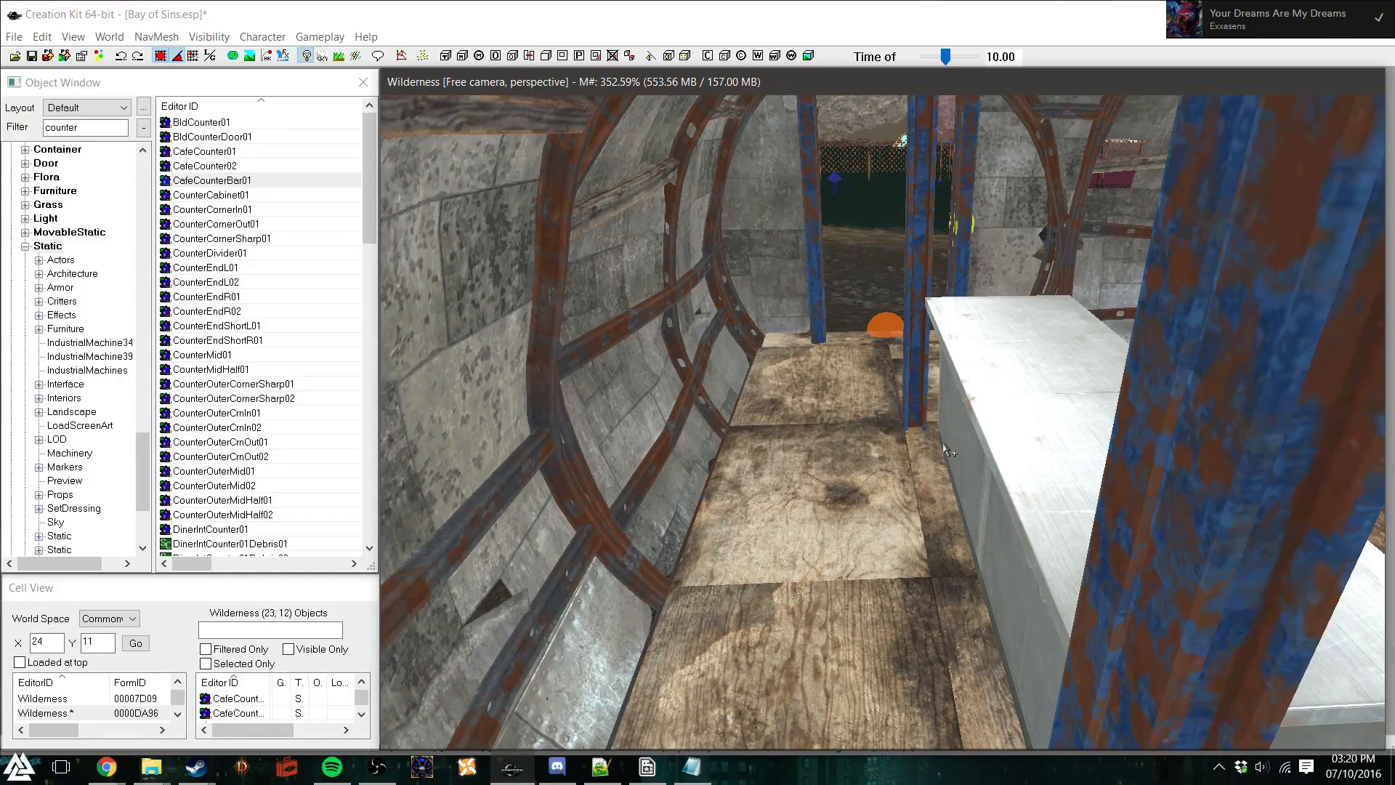
scroll(932, 441, down, 6)
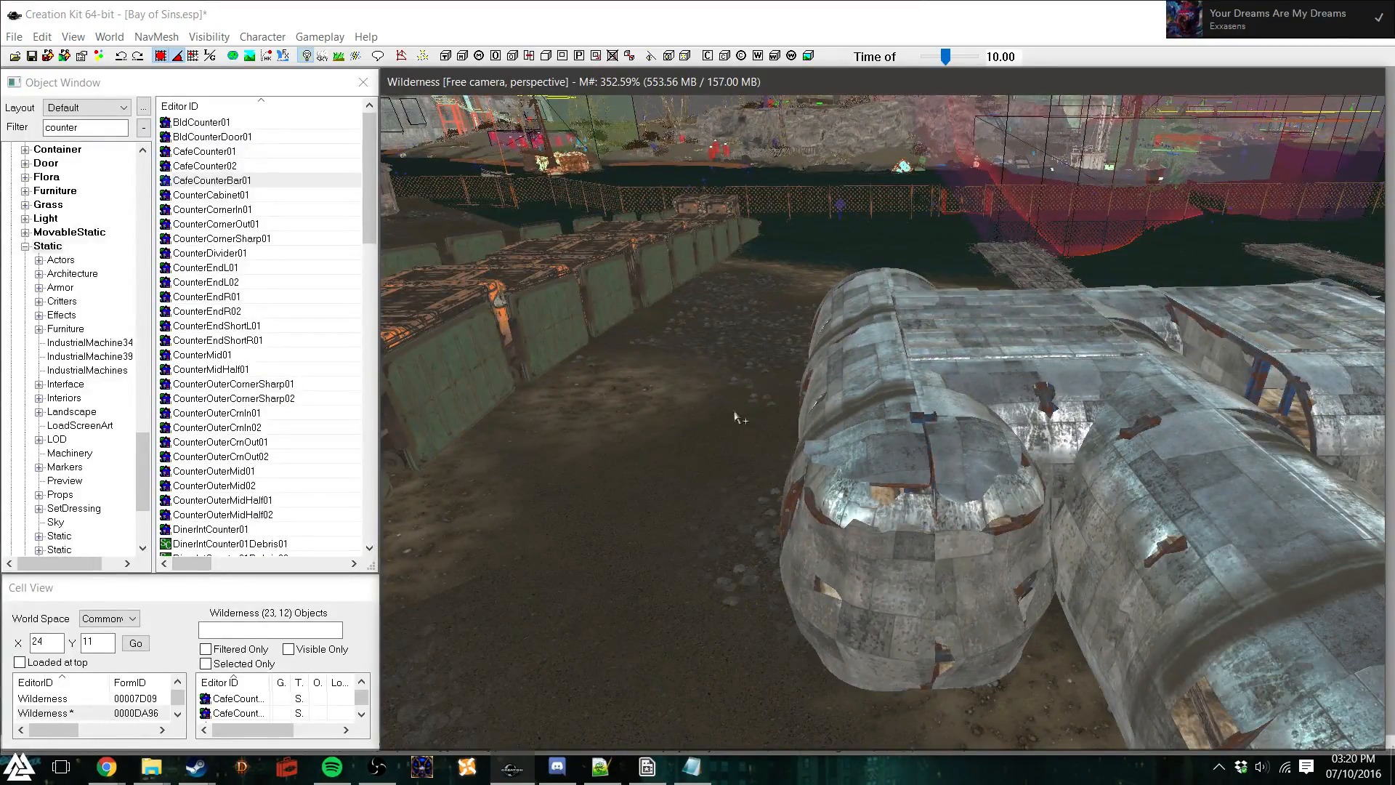
scroll(728, 428, up, 6)
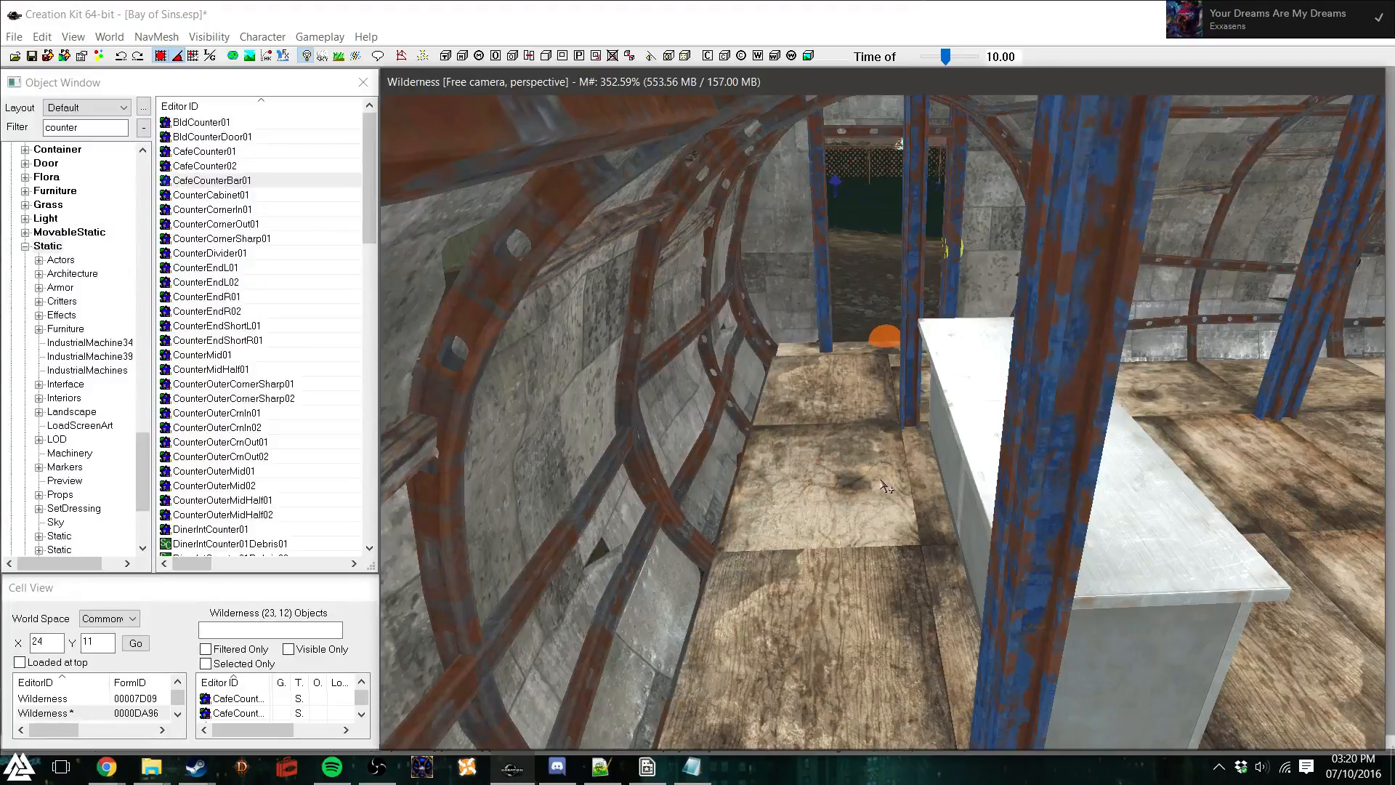
List the Door objects and filter them by "metal"
shift+middle_drag(919, 483, 832, 363)
scroll(788, 511, down, 3)
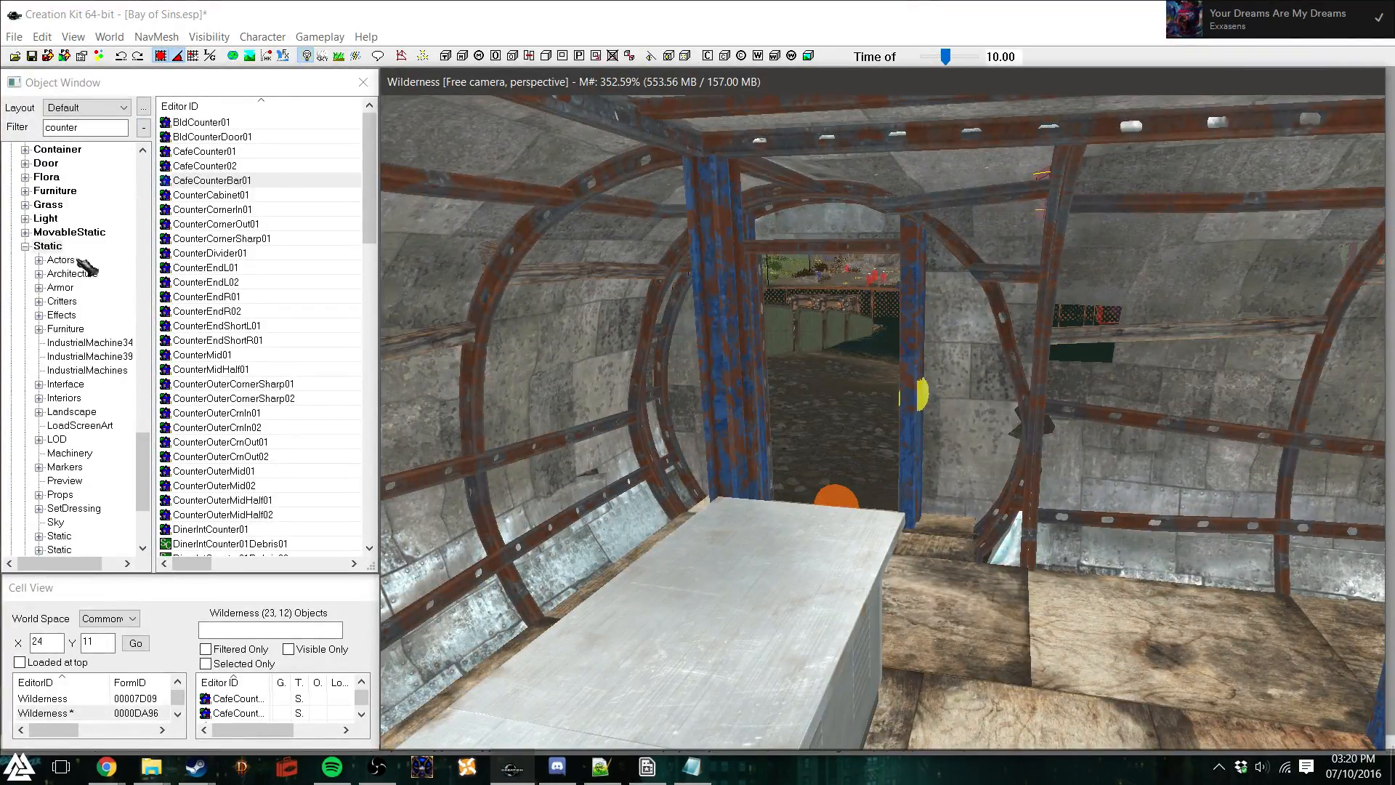
drag(145, 435, 144, 434)
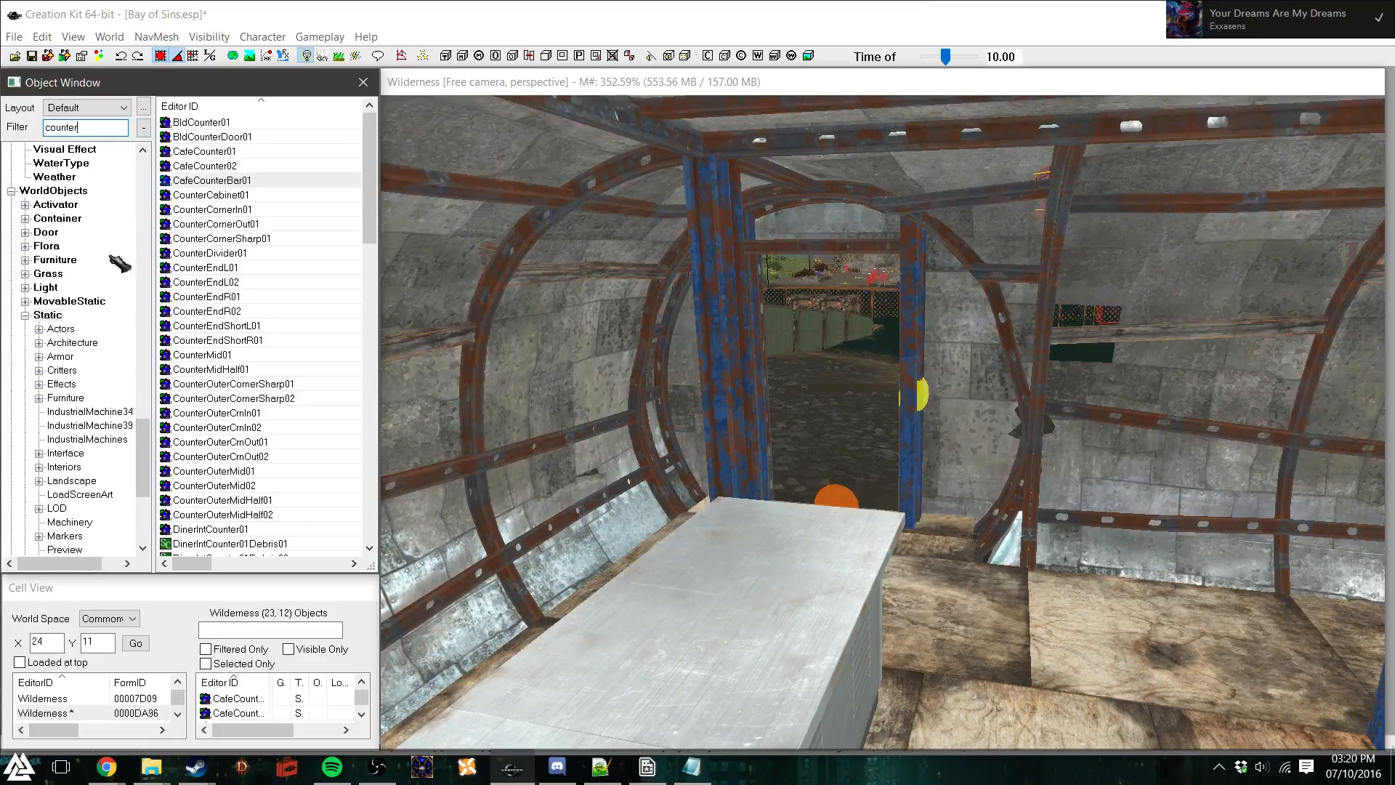
click(45, 232)
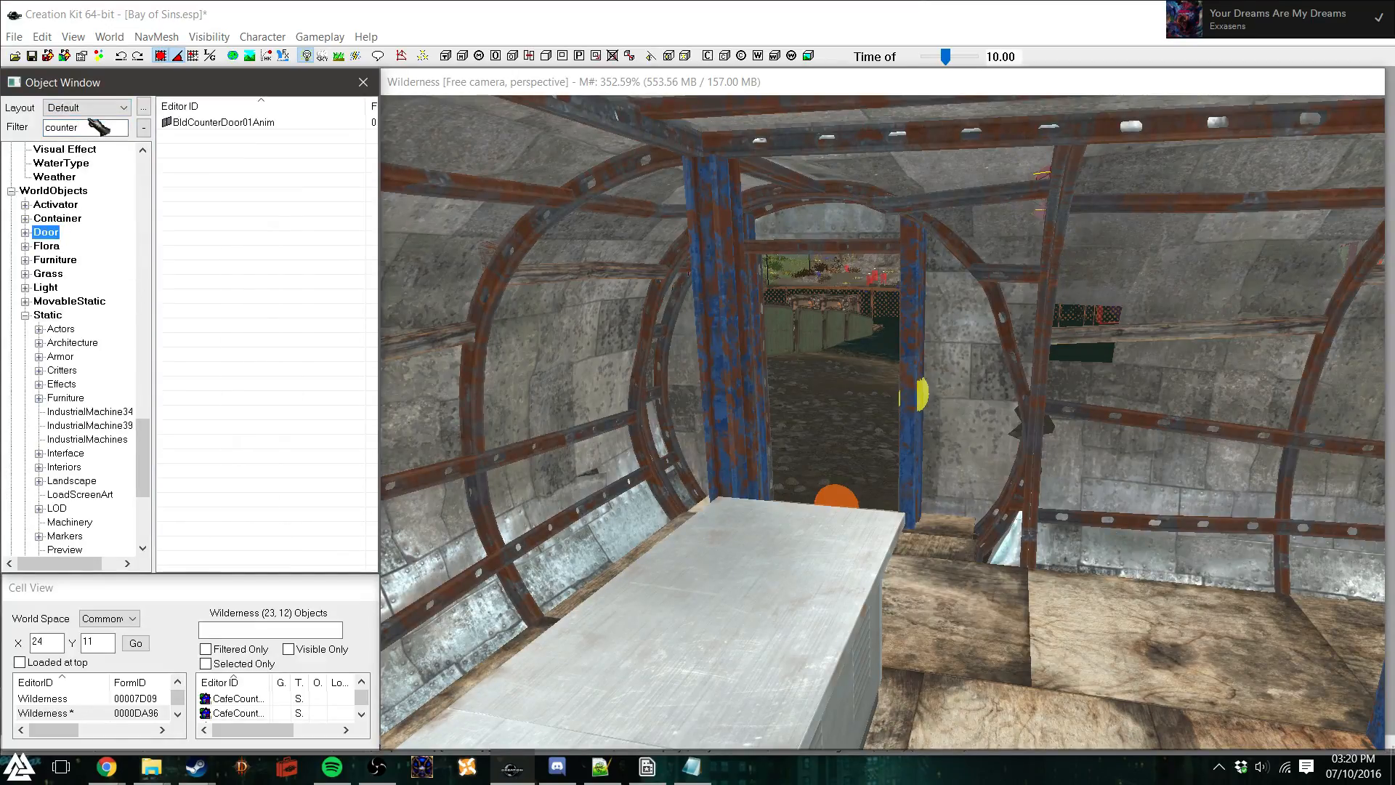
drag(88, 128, 28, 132)
text(meta)
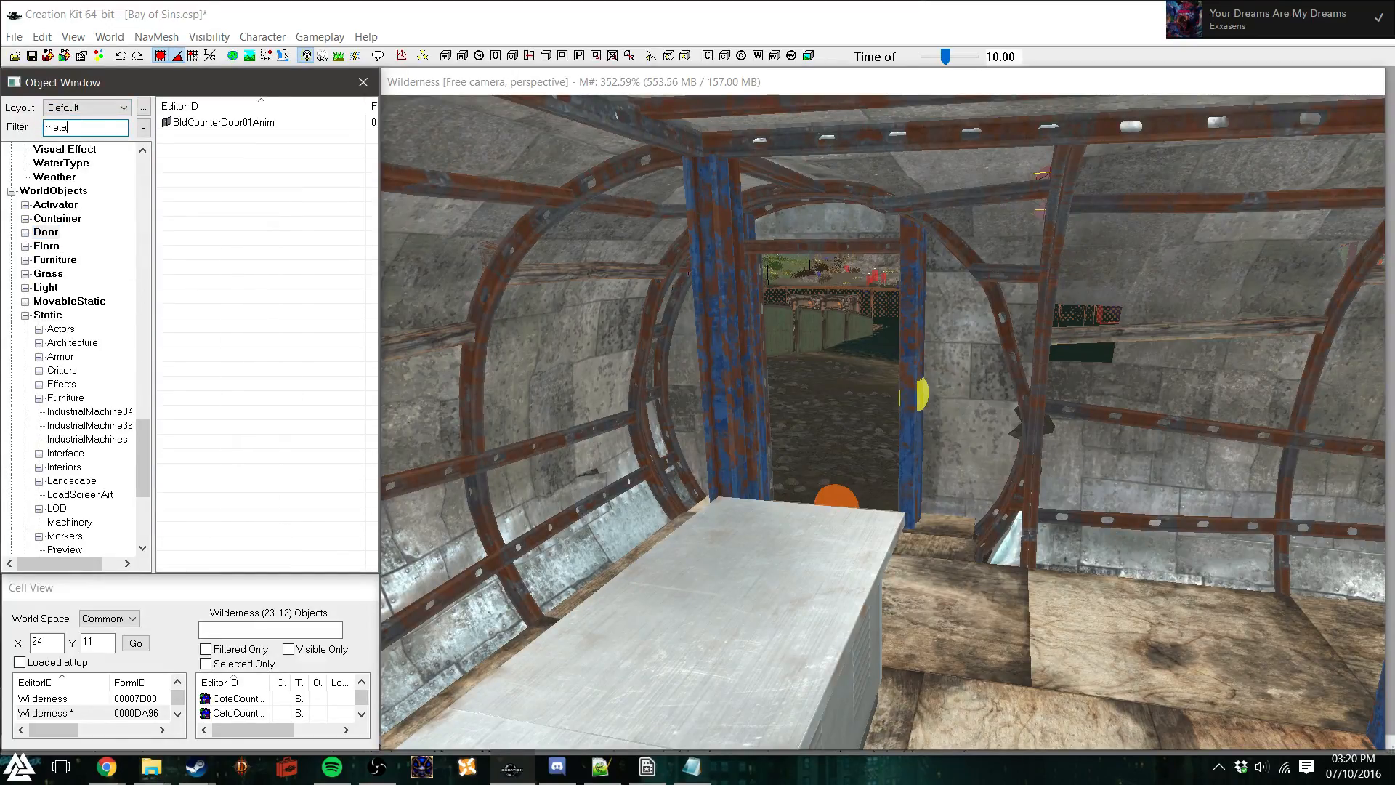
text(l)
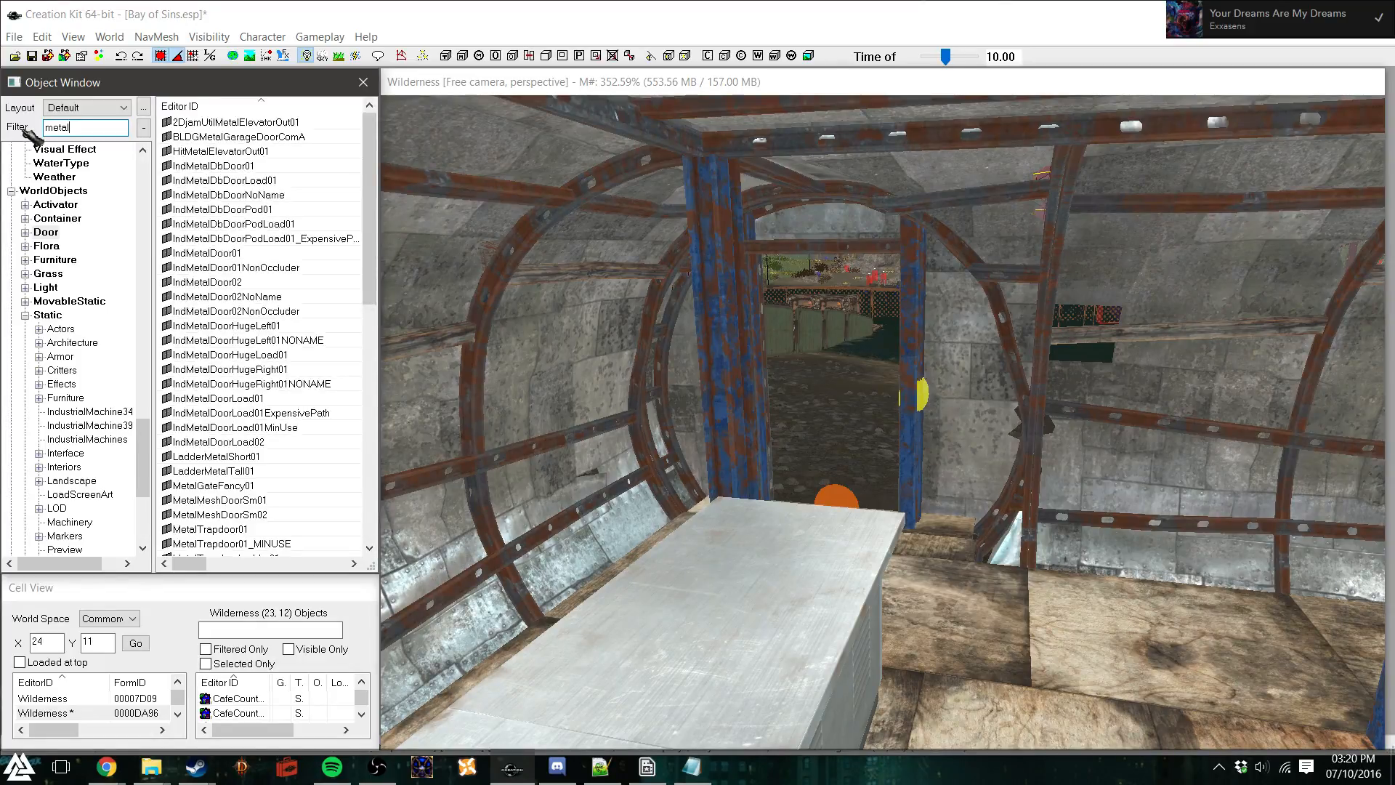
Try IndMetalDbDoor01 in the doorway at the end of the hut and delete it
drag(207, 167, 886, 518)
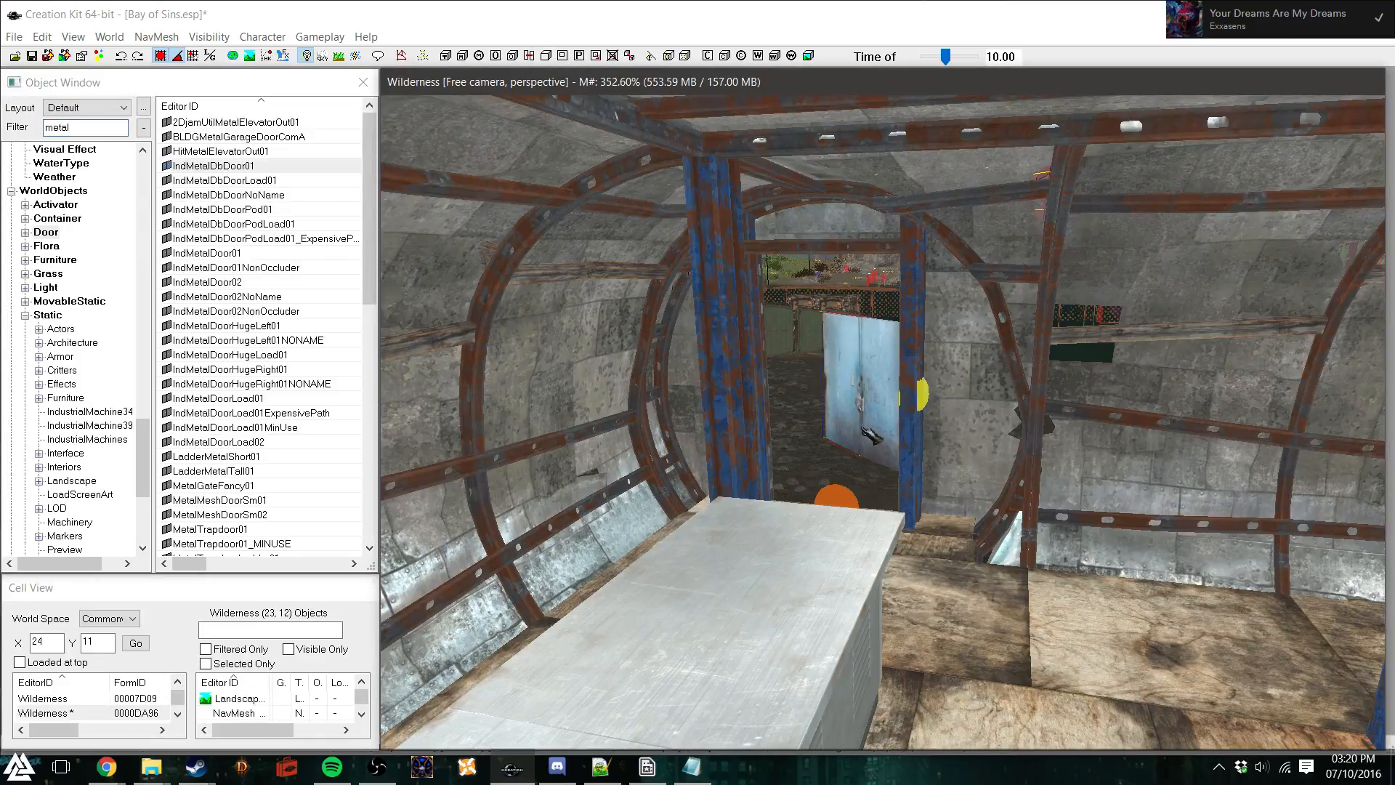
mouse_move(826, 434)
mouse_down()
mouse_move(812, 456)
mouse_move(802, 312)
mouse_move(828, 338)
mouse_move(831, 429)
mouse_up()
shift+middle_drag(832, 429, 958, 388)
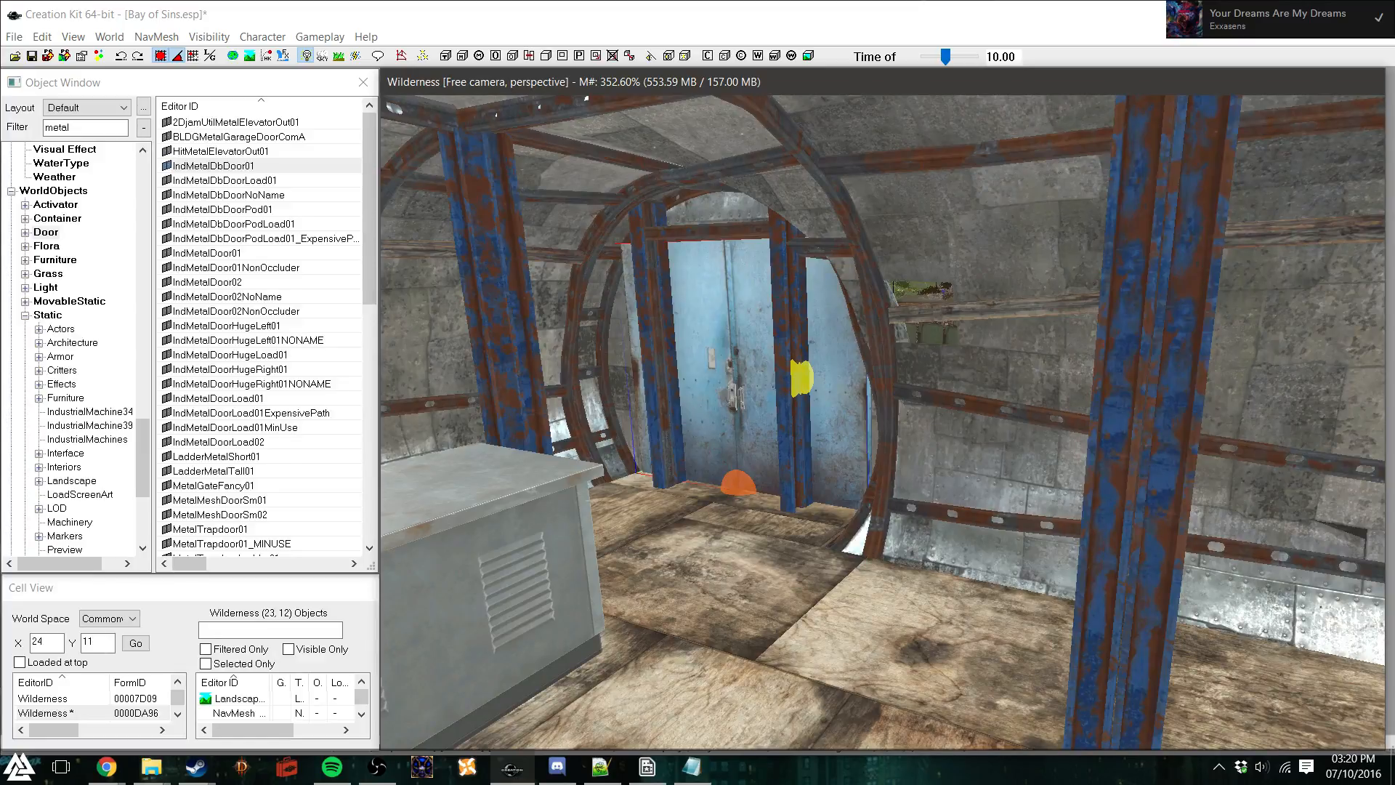
drag(722, 362, 701, 346)
key(Delete)
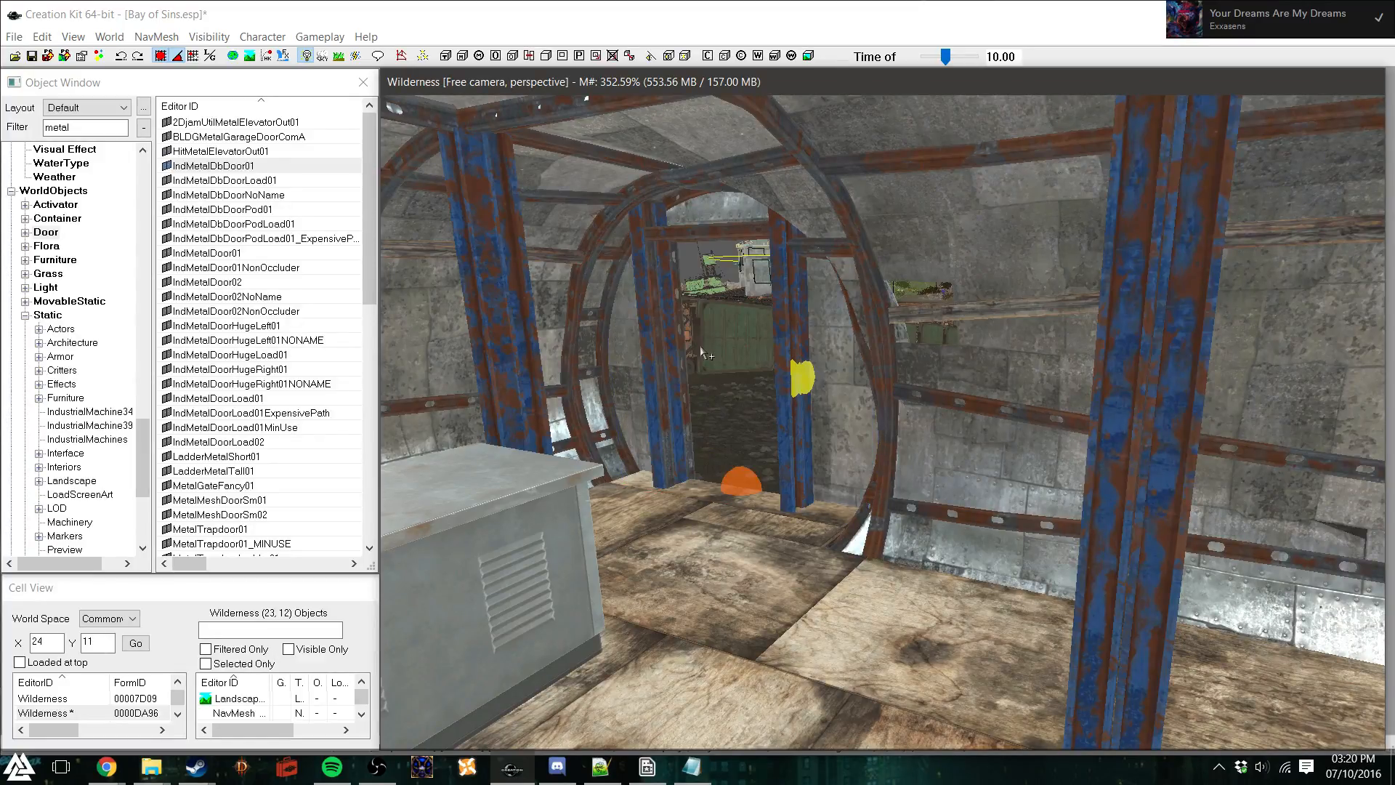
Place IndMetalDoor01 at the hut's end doorway, rotate it to face the opening and raise it into the frame
scroll(700, 346, up, 5)
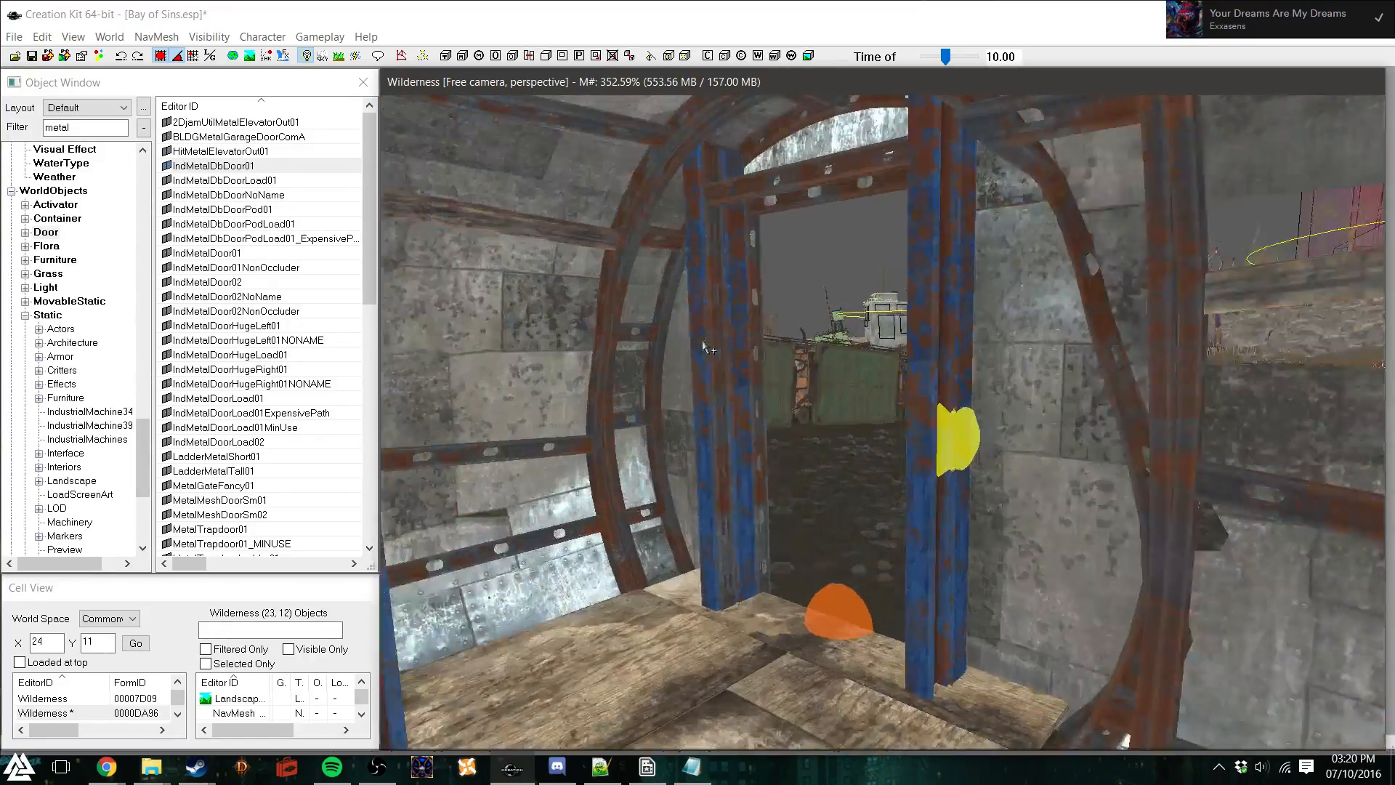
mouse_move(734, 362)
middle_down()
mouse_move(674, 369)
mouse_move(742, 378)
middle_up()
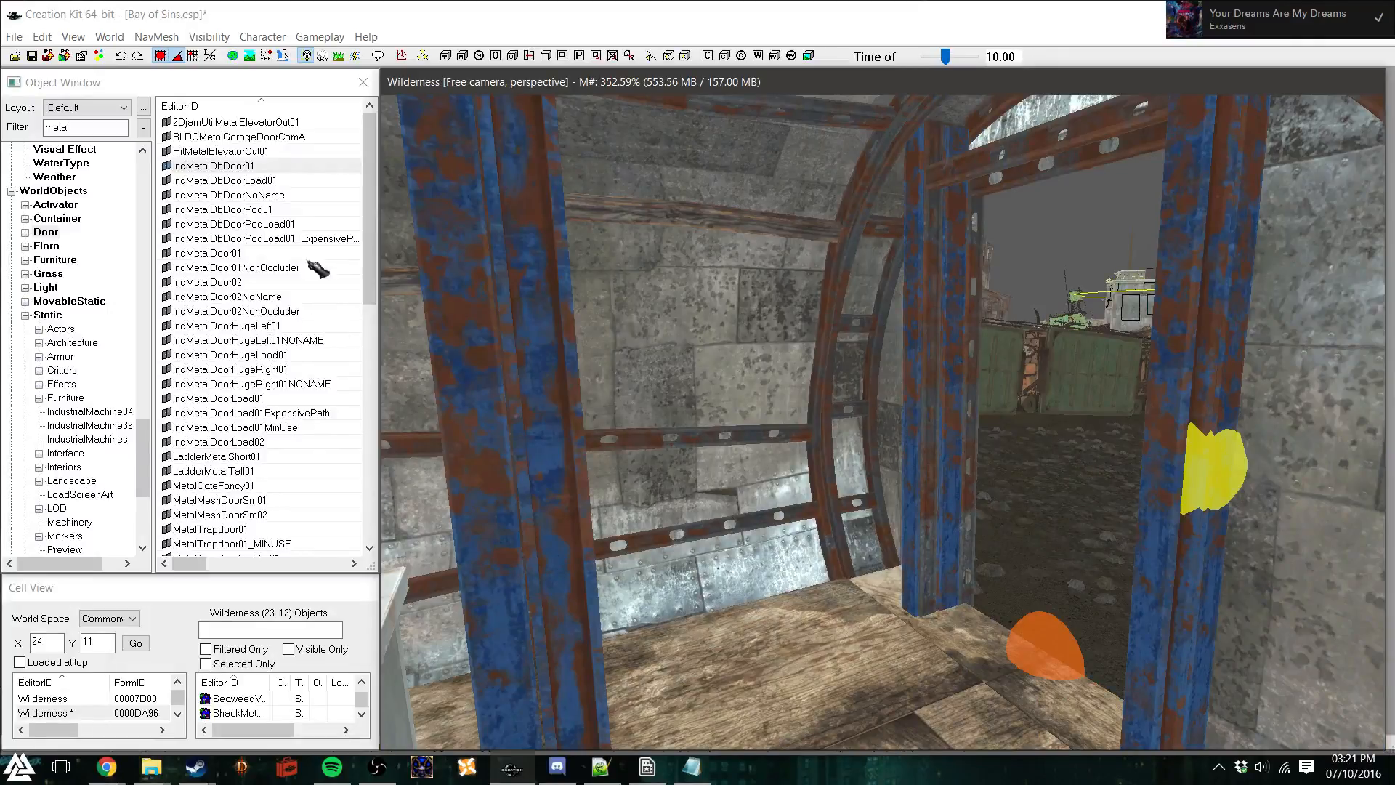
drag(234, 255, 456, 366)
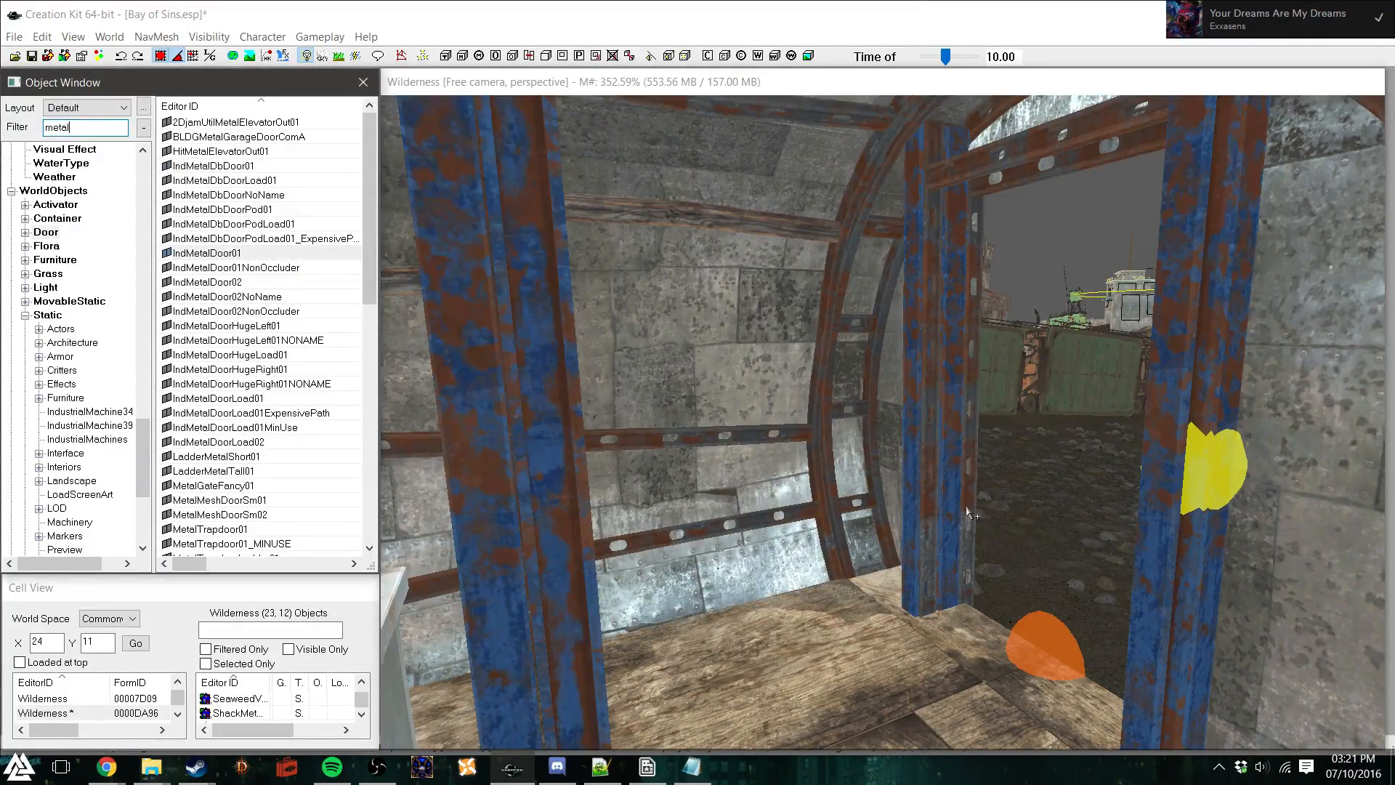
drag(972, 515, 1050, 463)
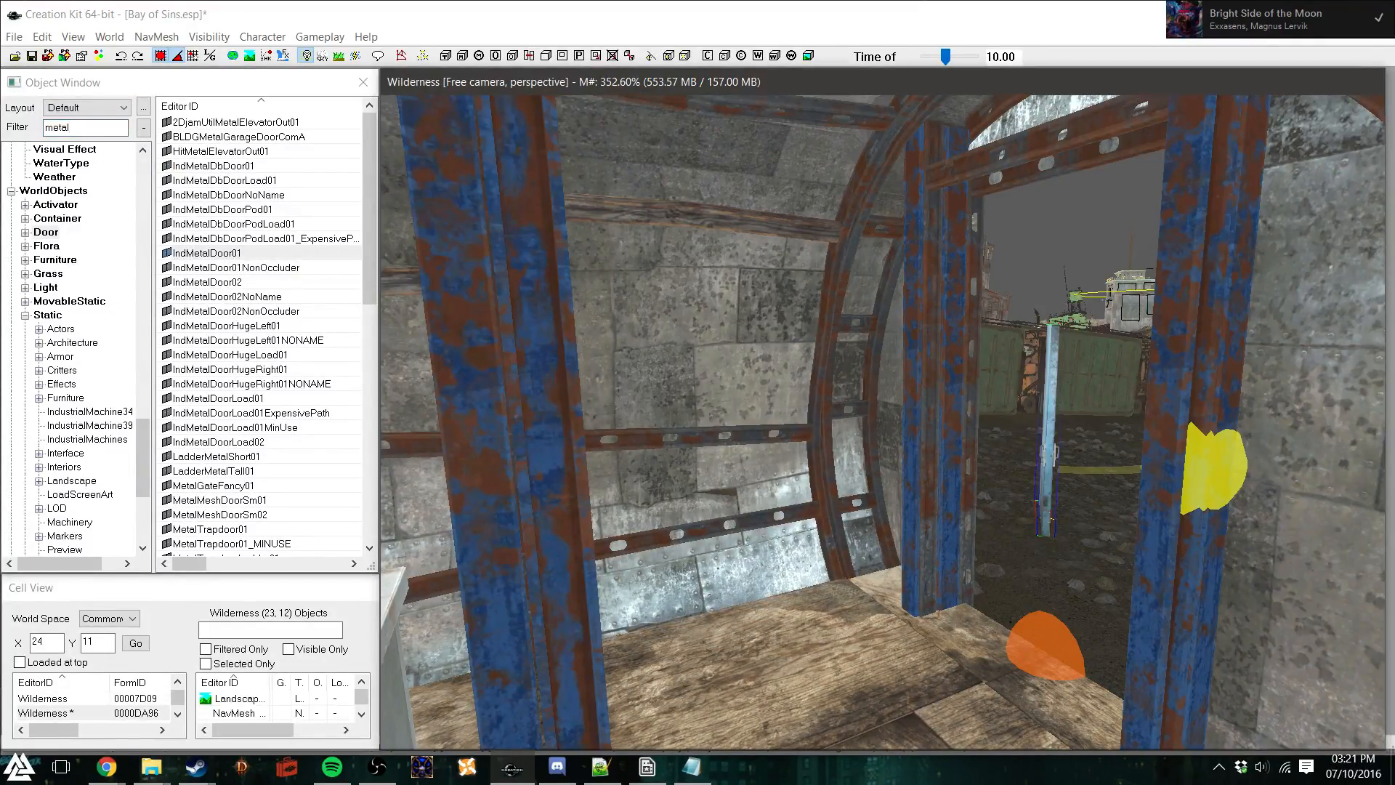
right_drag(1049, 464, 1075, 463)
drag(1052, 455, 1044, 654)
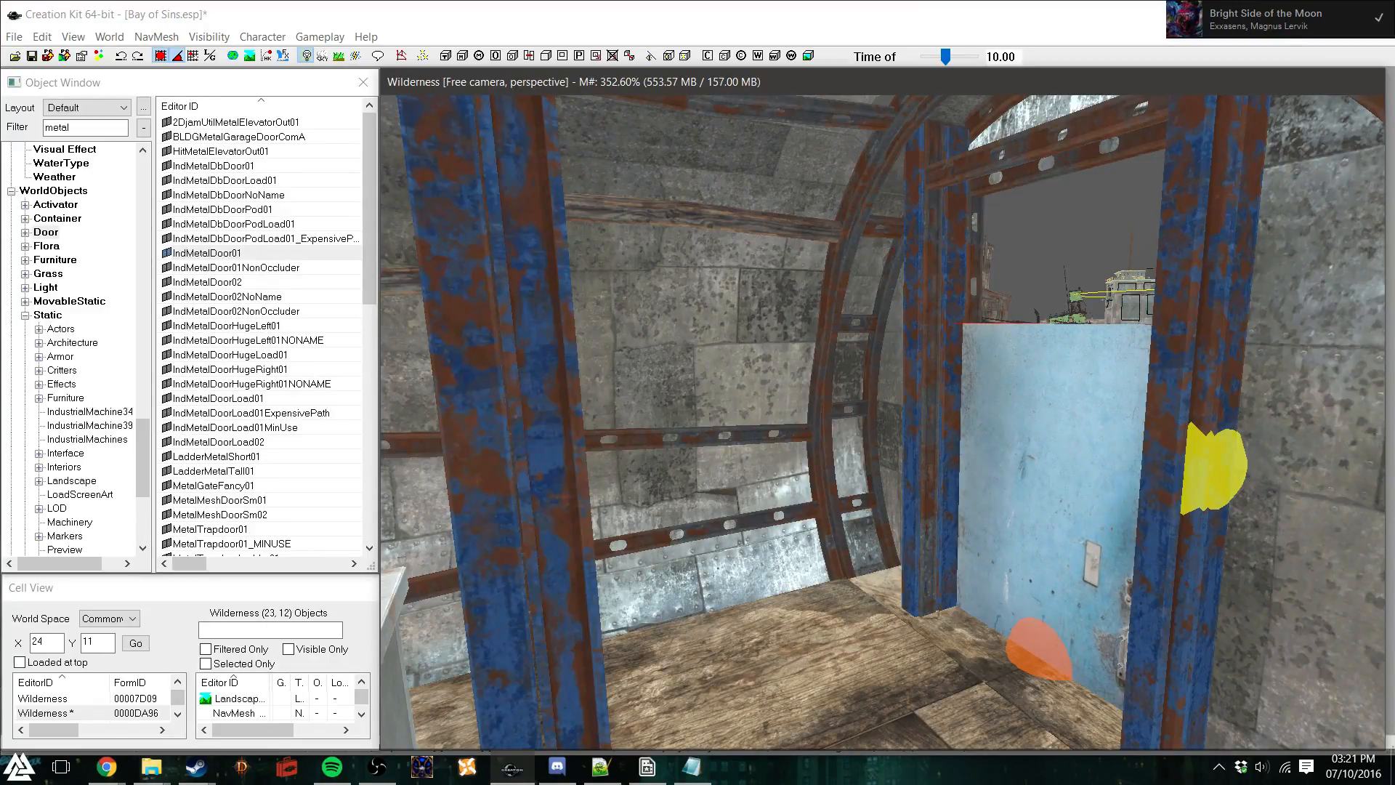
drag(1047, 582, 1055, 449)
Shift the metal door along the X axis to fit the frame and check its fit from outside and inside
shift+middle_drag(1081, 451, 966, 446)
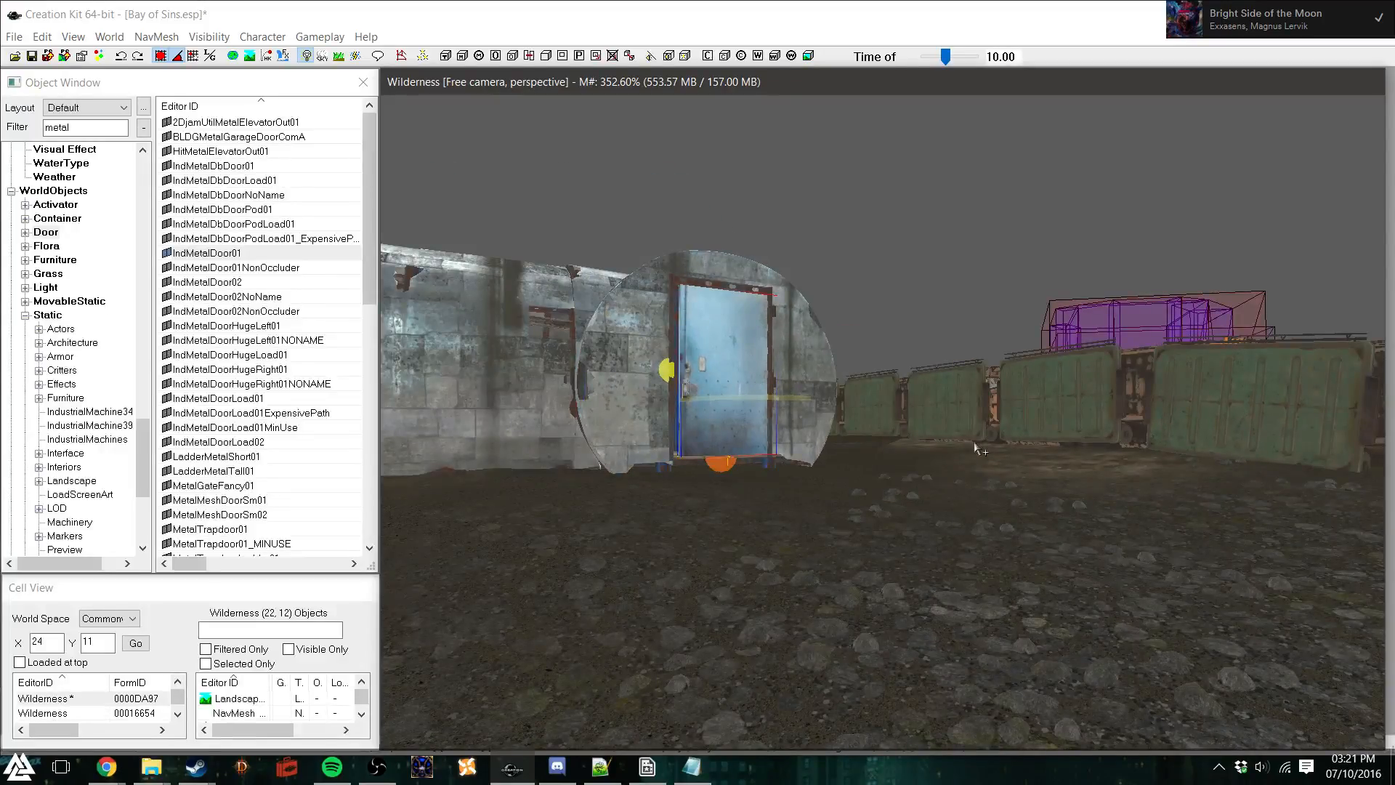
shift+middle_drag(799, 436, 665, 396)
key(x)
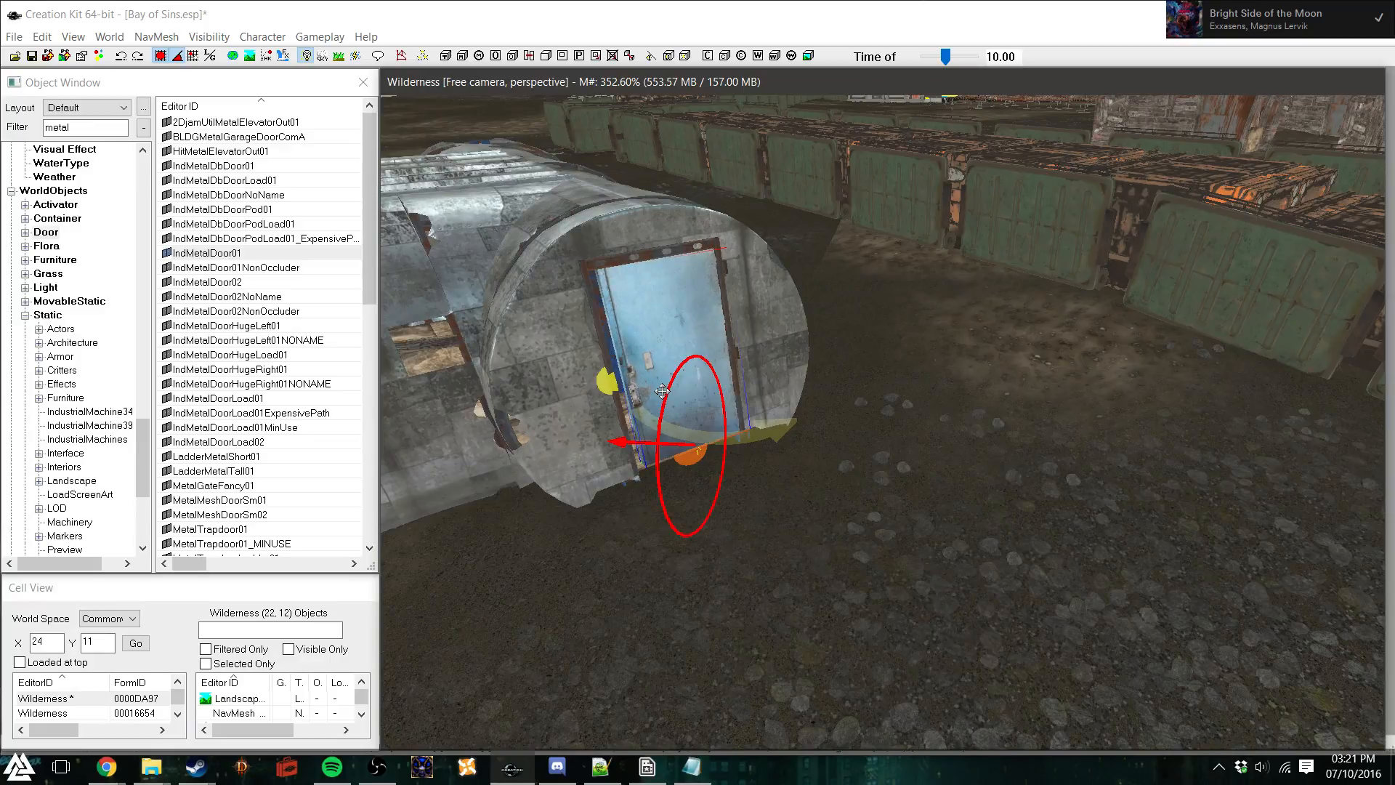
drag(676, 356, 667, 356)
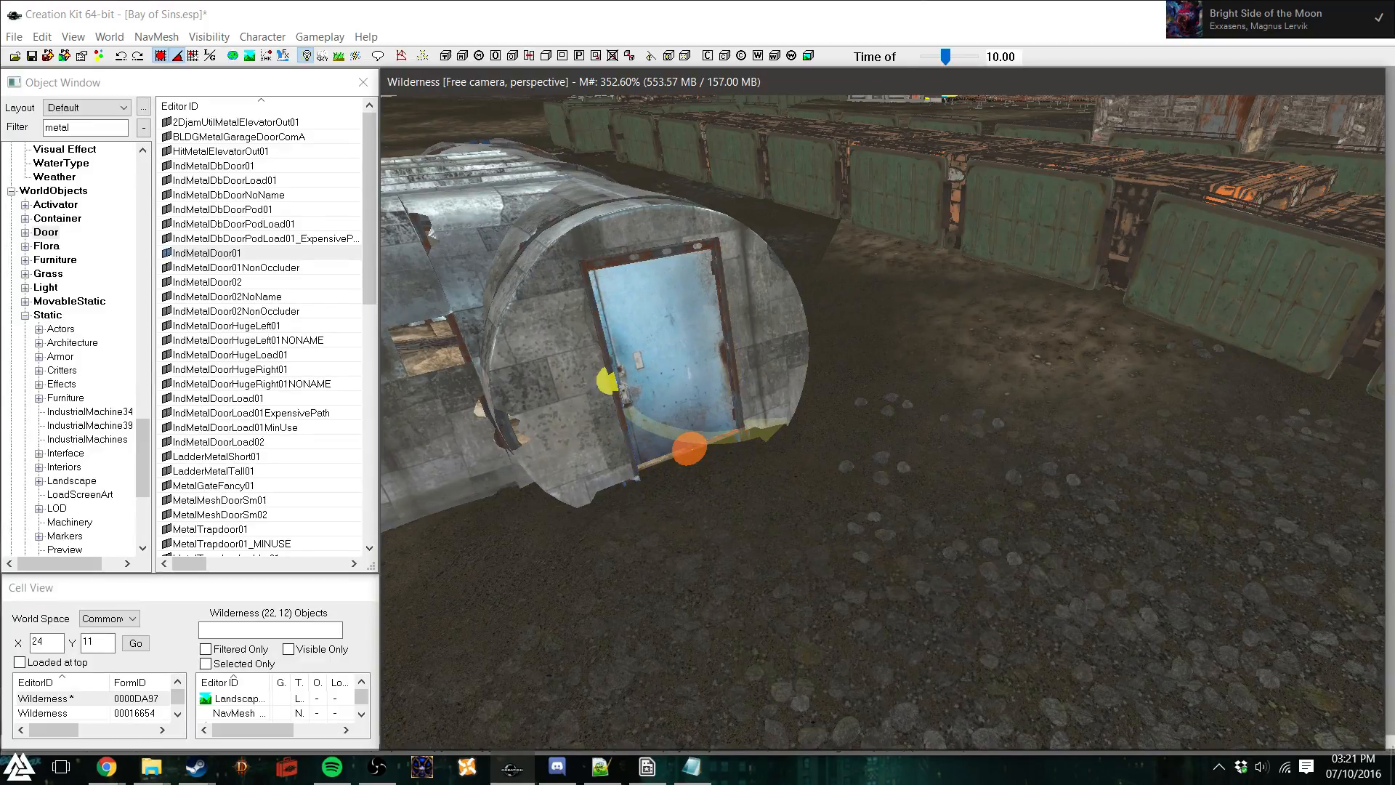
shift+middle_drag(707, 420, 757, 404)
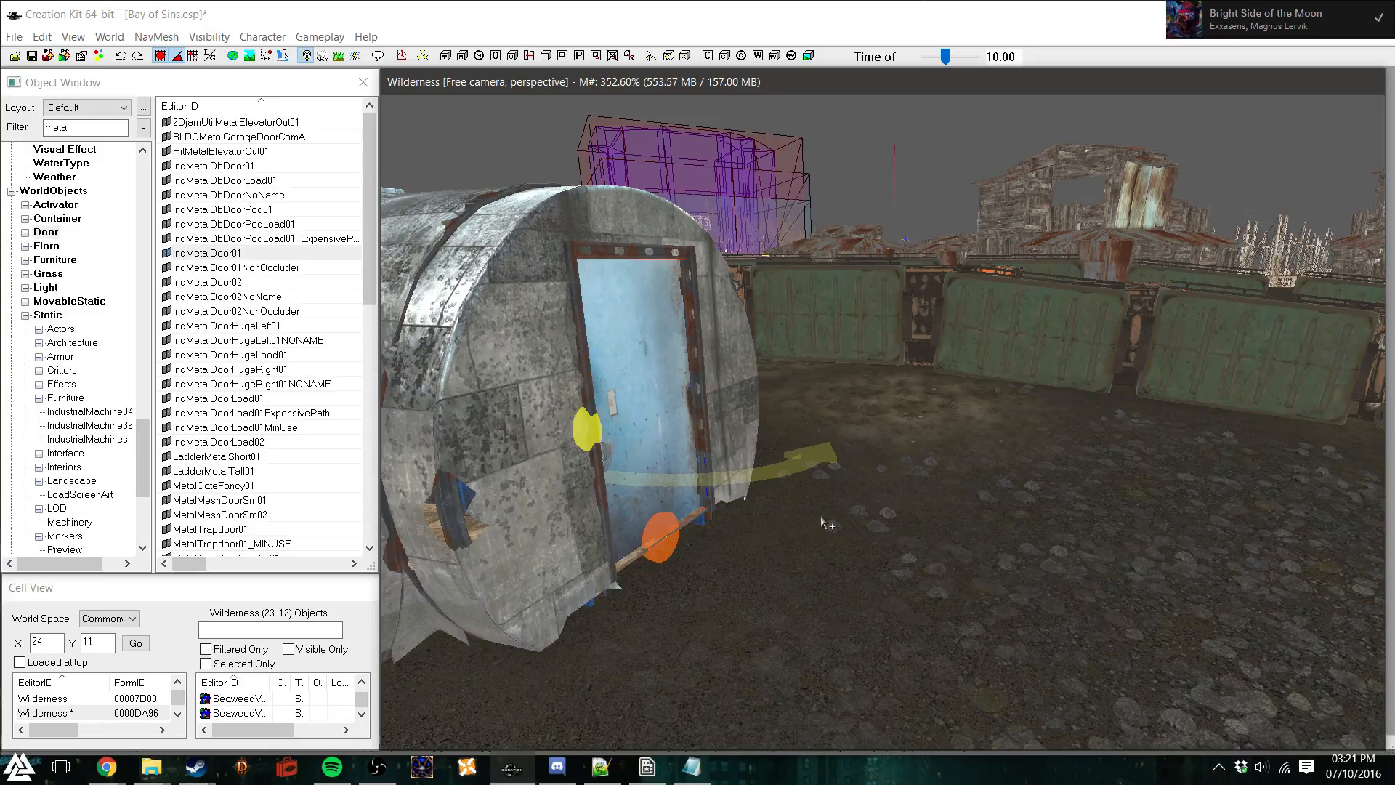
shift+middle_drag(726, 552, 452, 340)
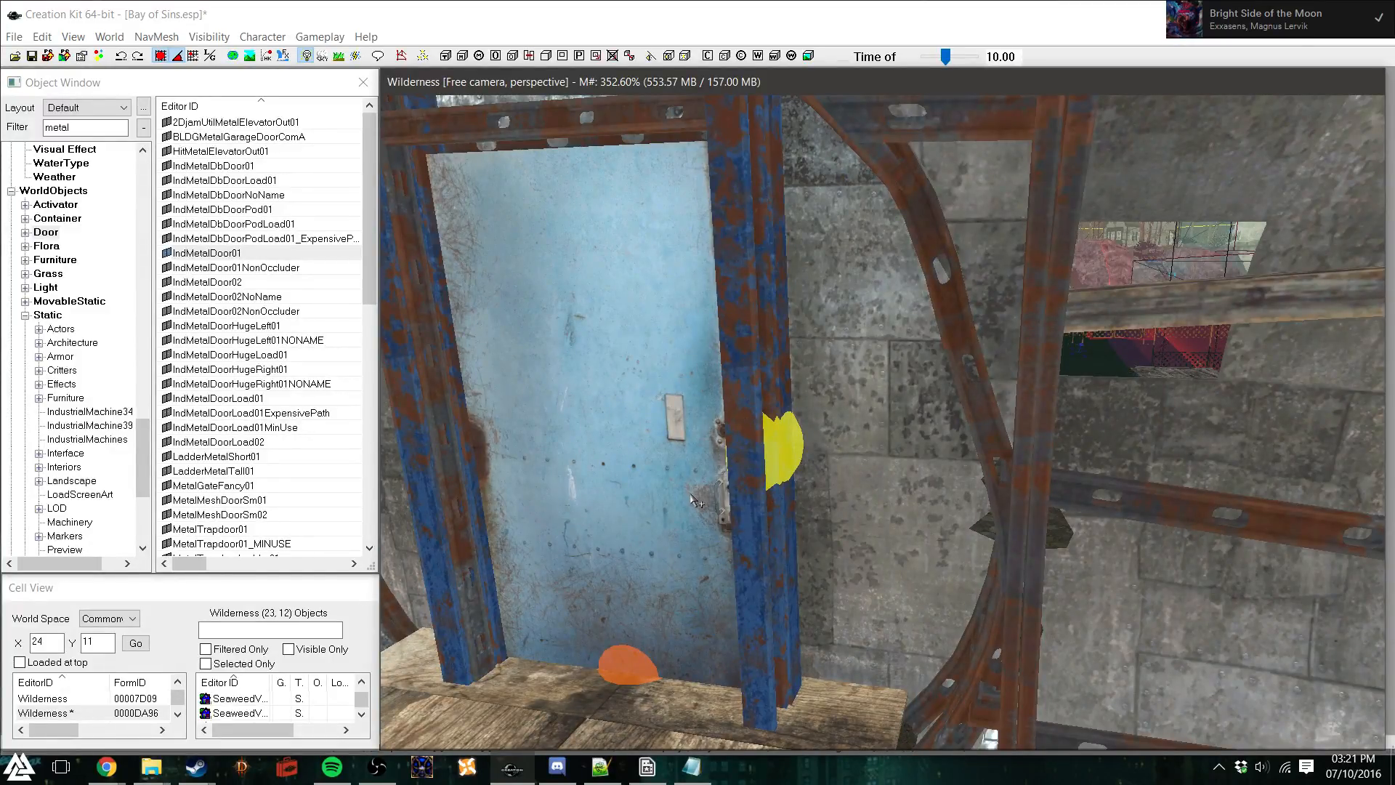
shift+middle_drag(797, 583, 1047, 584)
scroll(989, 577, down, 5)
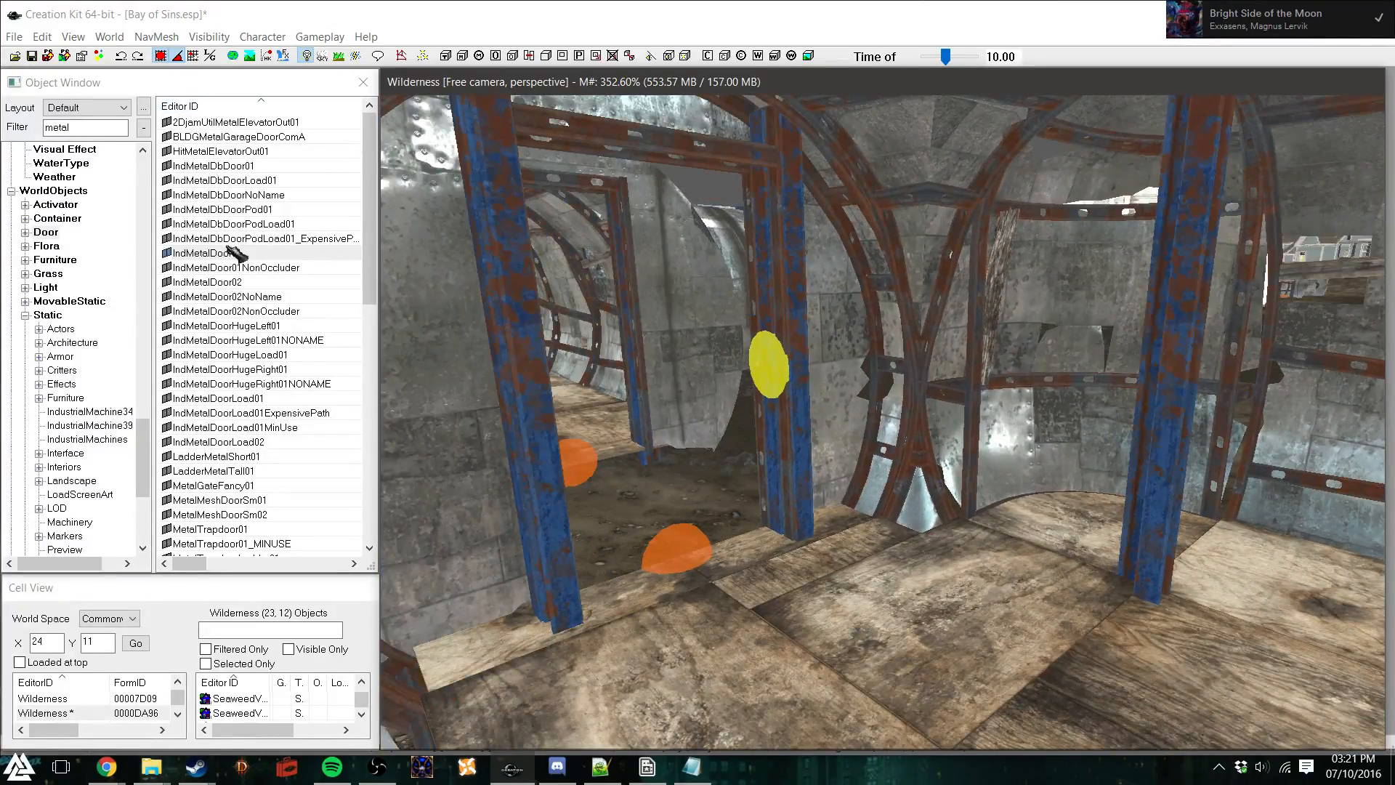
Fit an IndMetalDoor01 into the next open blue-framed doorway inside the hut
drag(719, 577, 692, 482)
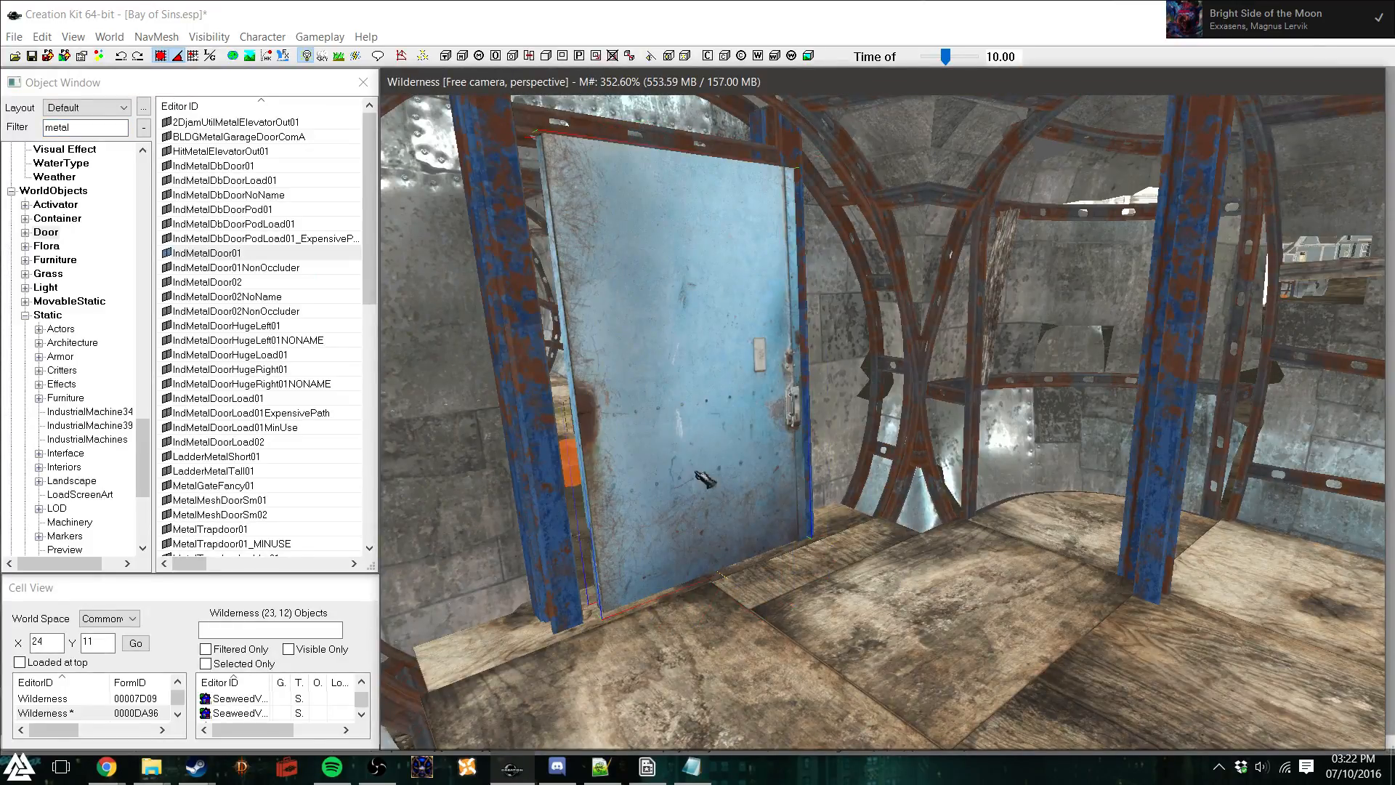
shift+middle_drag(775, 469, 717, 466)
scroll(717, 466, up, 4)
Place another IndMetalDoor01 at the open doorway facing outside, rotate it to face the opening and raise it into the frame
drag(232, 254, 811, 530)
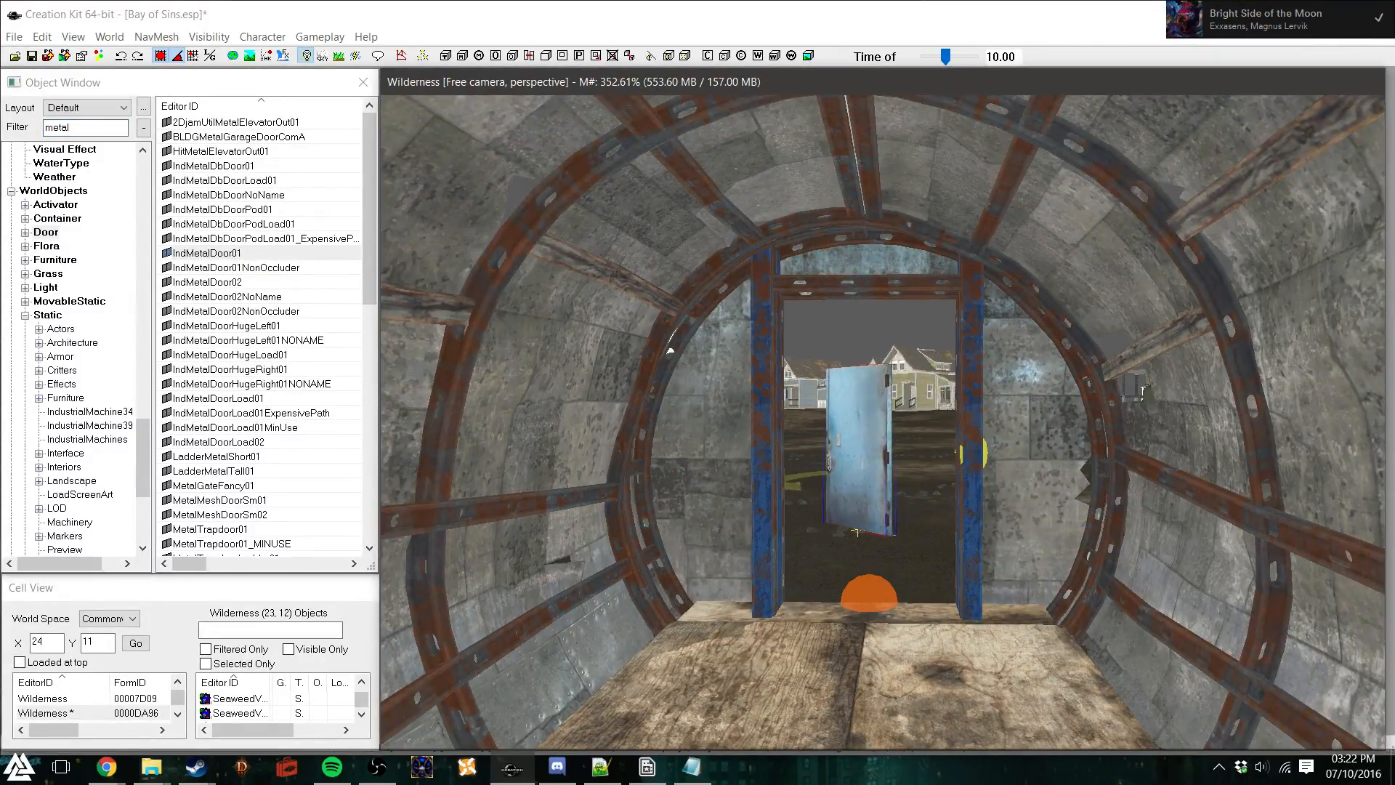
right_drag(959, 535, 1053, 539)
drag(964, 507, 920, 502)
key(z)
drag(977, 632, 977, 602)
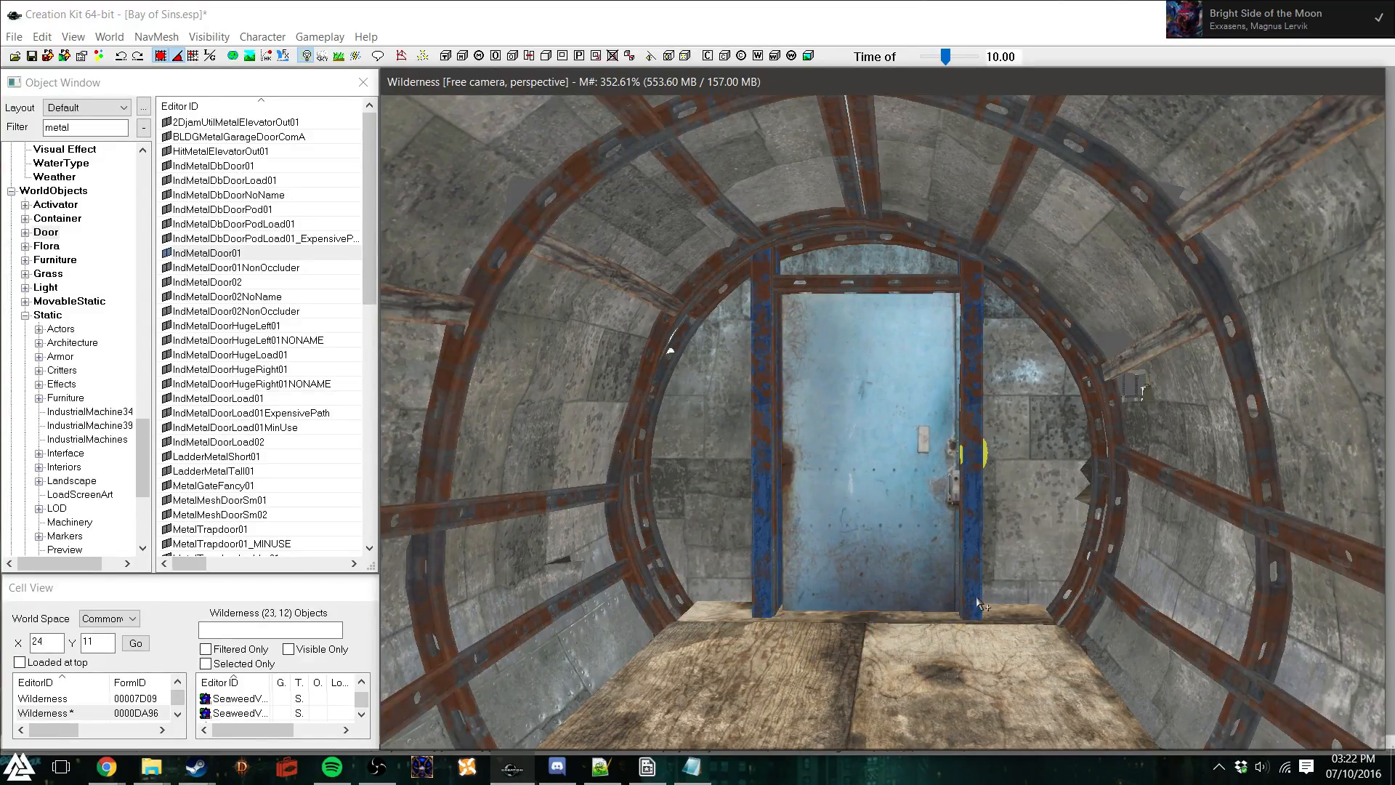
Look around the hut's interior to examine the fitted doors, the wall openings and the free floor space around the counter
middle_drag(978, 603, 1001, 605)
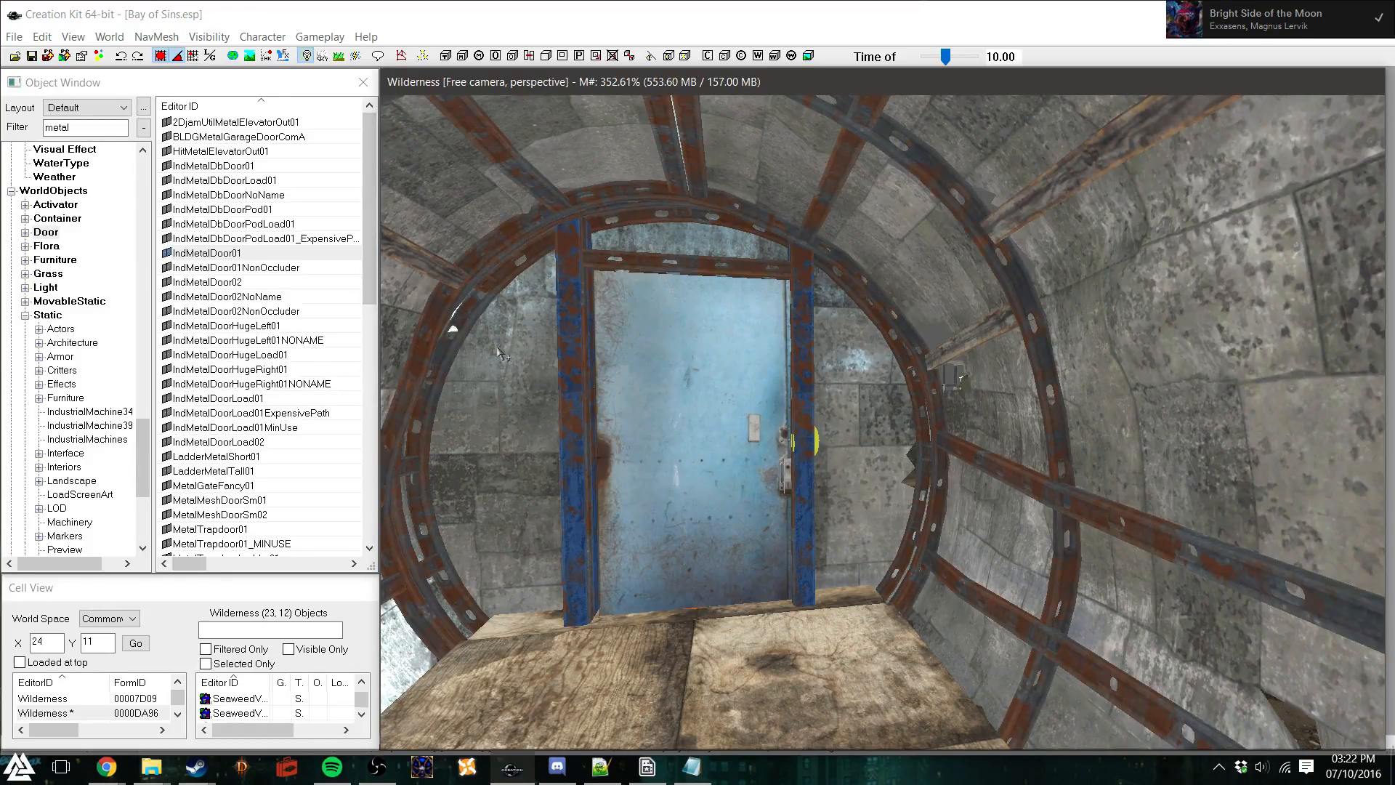
middle_drag(739, 420, 1030, 429)
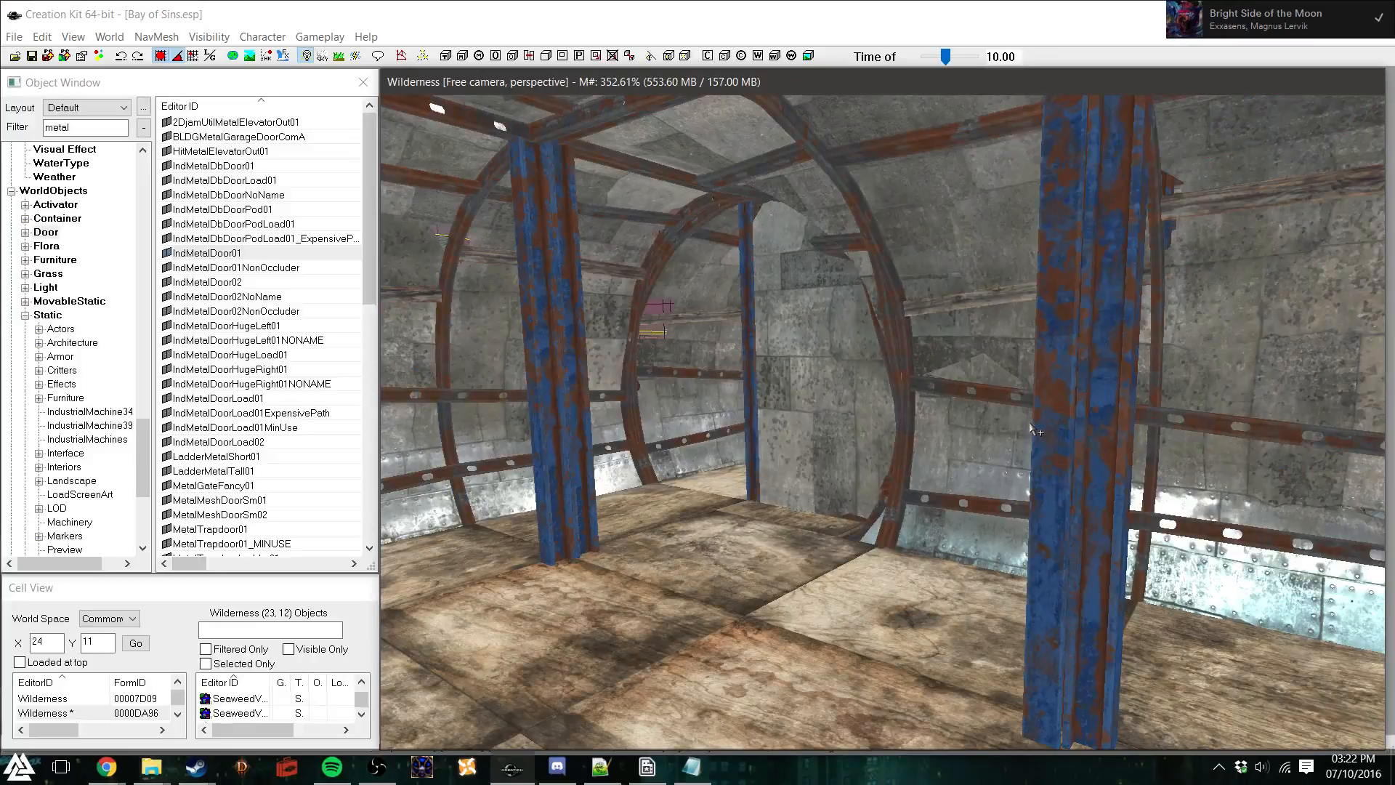
shift+middle_drag(1034, 432, 1015, 434)
scroll(871, 428, up, 6)
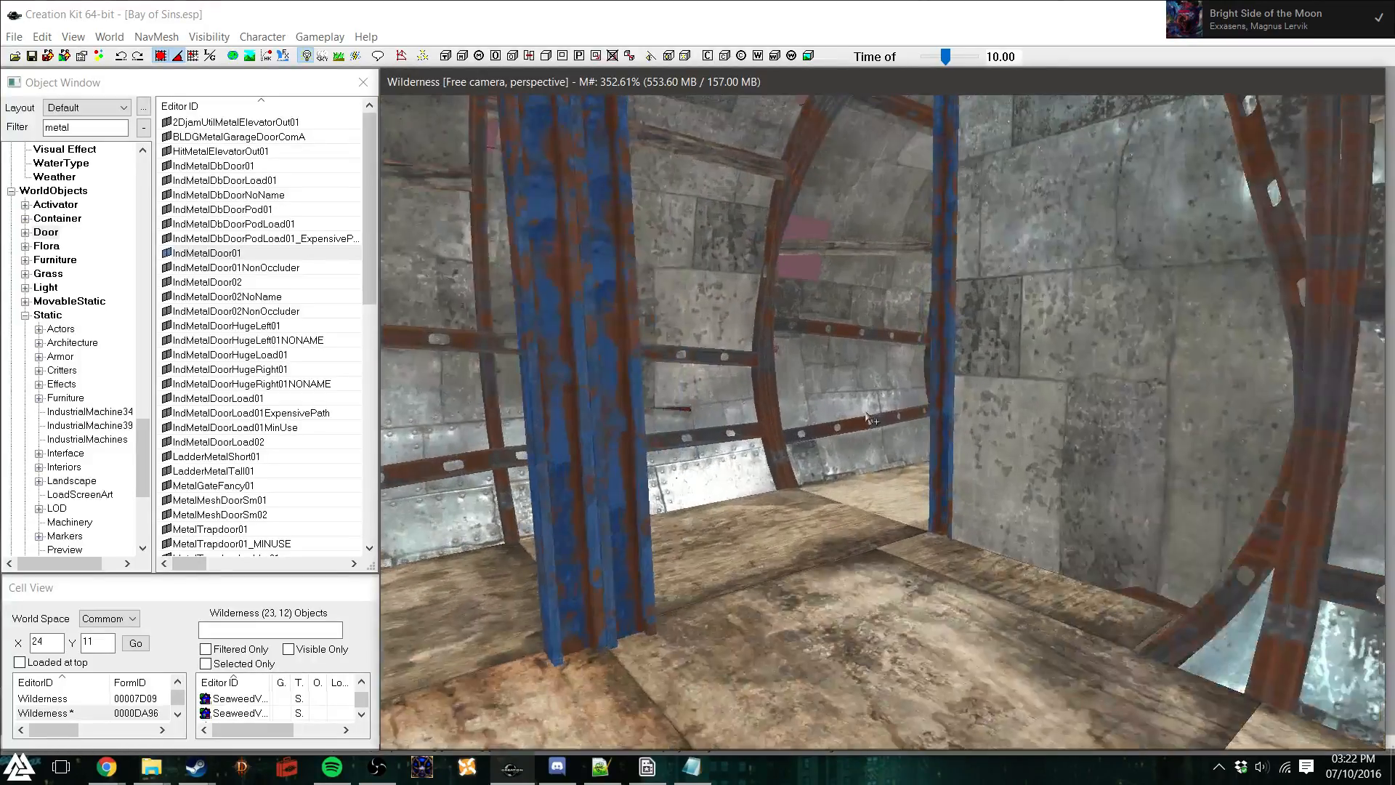
scroll(871, 420, up, 8)
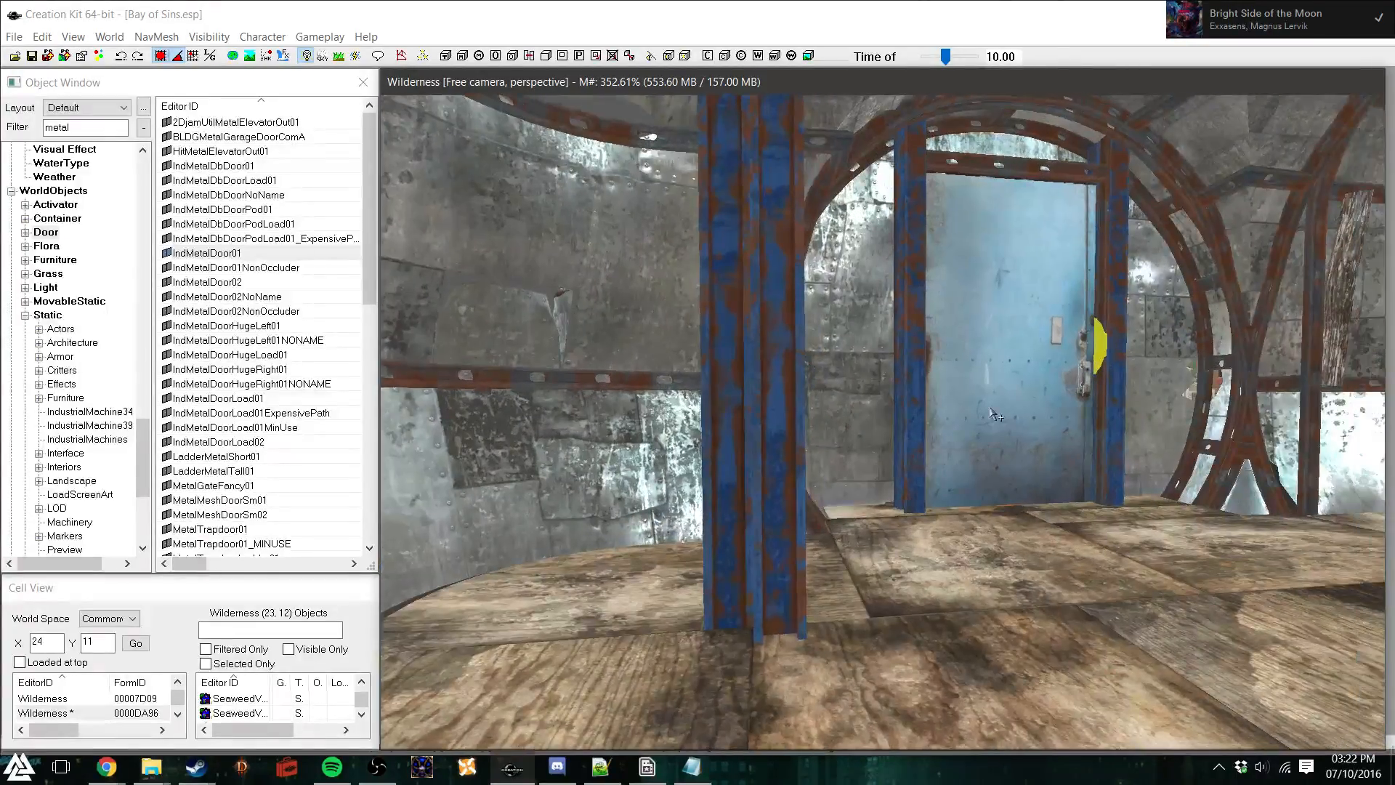
shift+middle_drag(993, 413, 1051, 424)
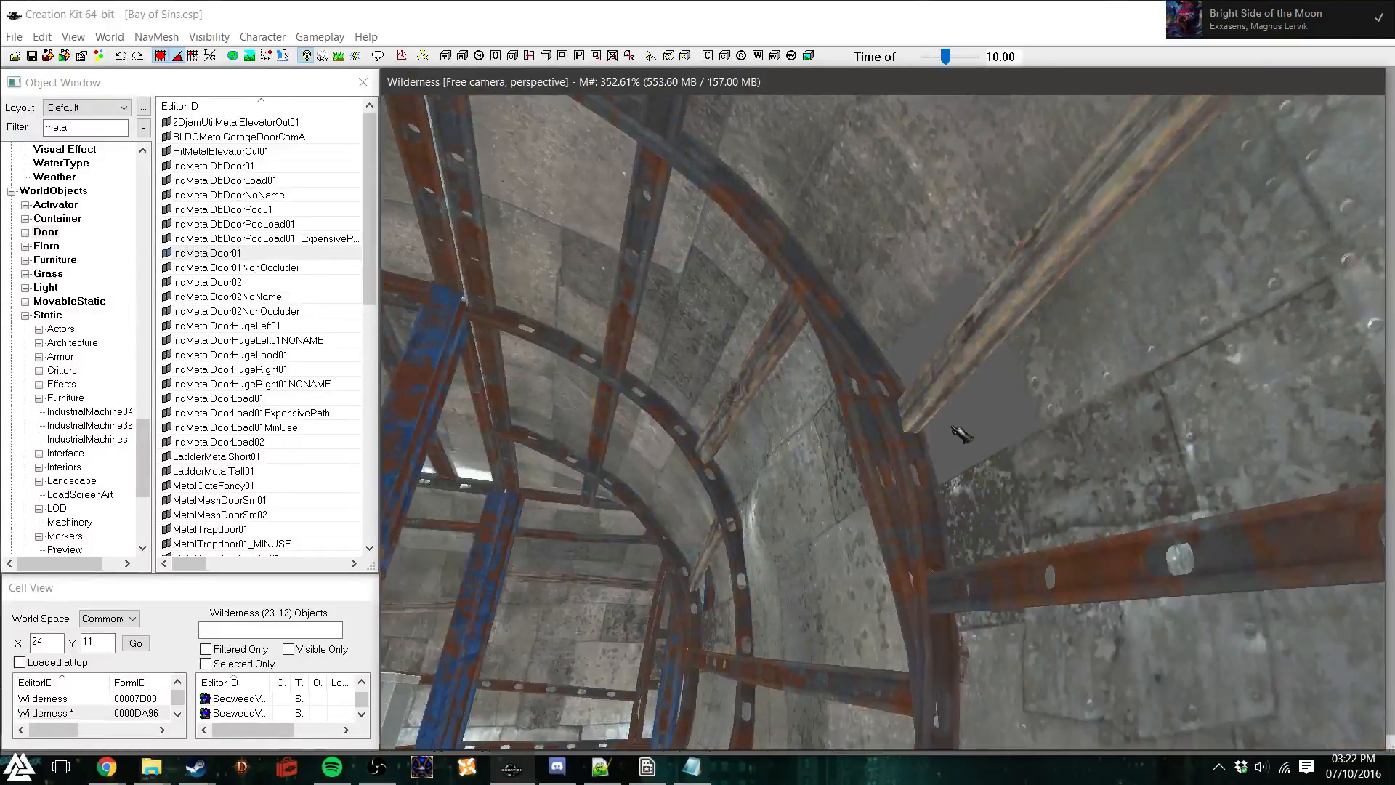
shift+middle_drag(961, 434, 932, 441)
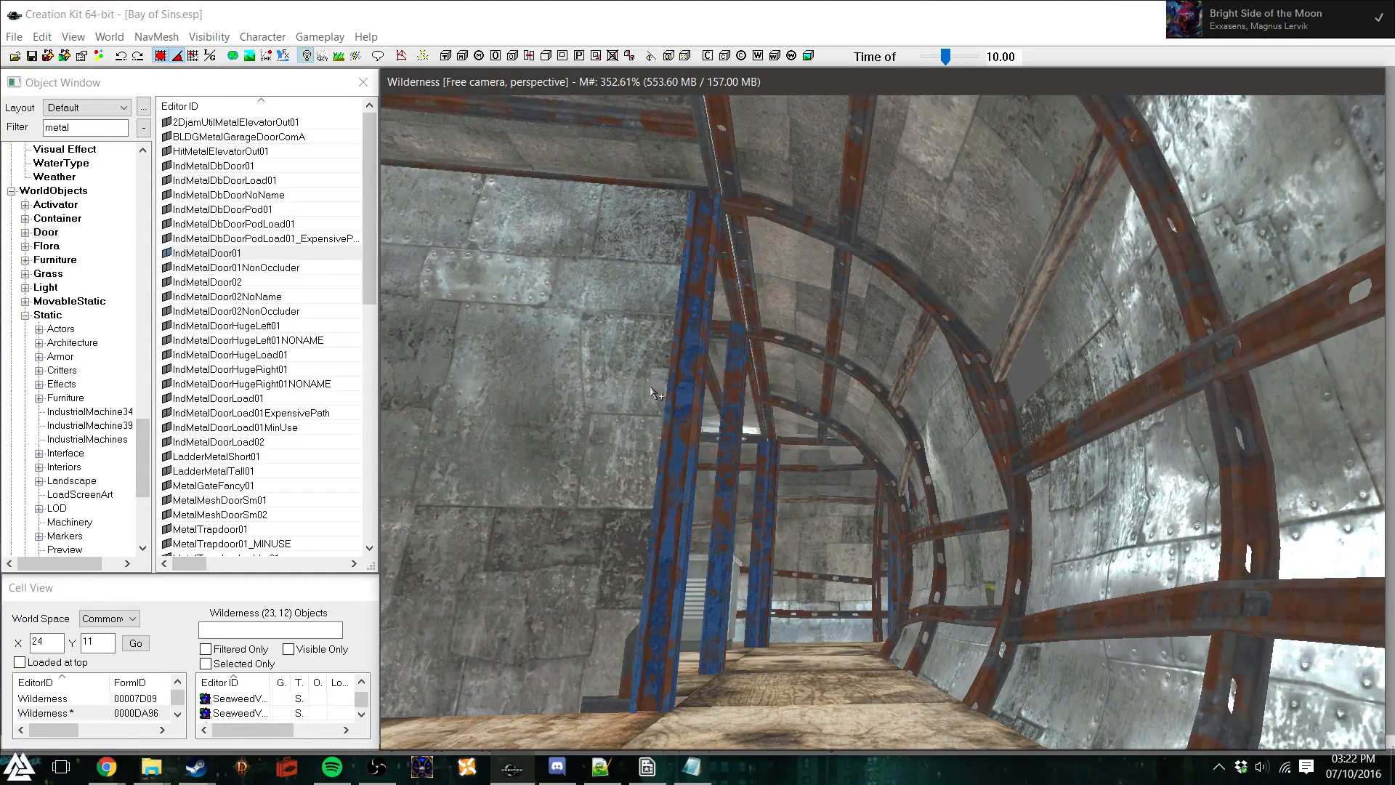
scroll(849, 477, up, 1)
scroll(849, 477, down, 2)
scroll(848, 476, up, 2)
middle_drag(849, 476, 814, 534)
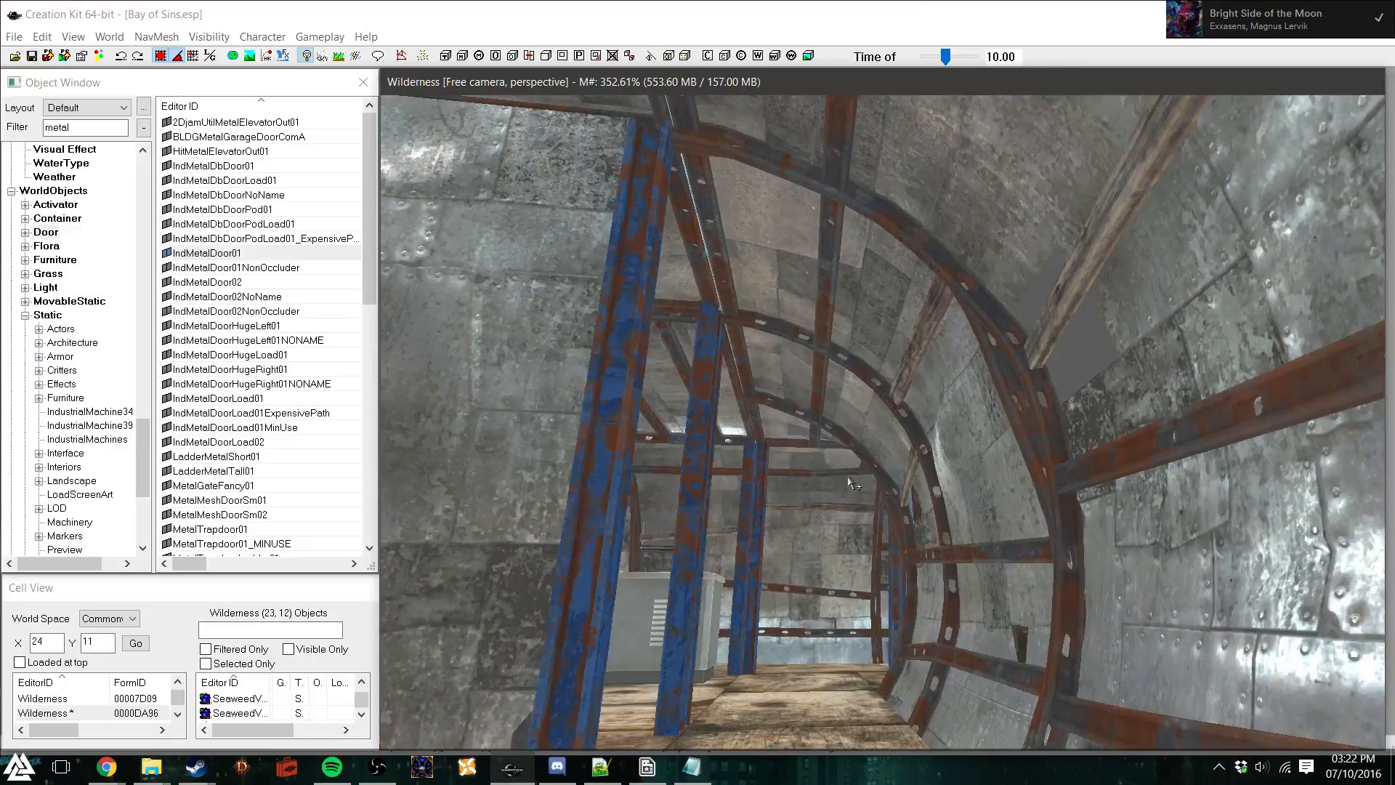
scroll(841, 499, up, 4)
scroll(713, 500, up, 2)
scroll(895, 508, up, 1)
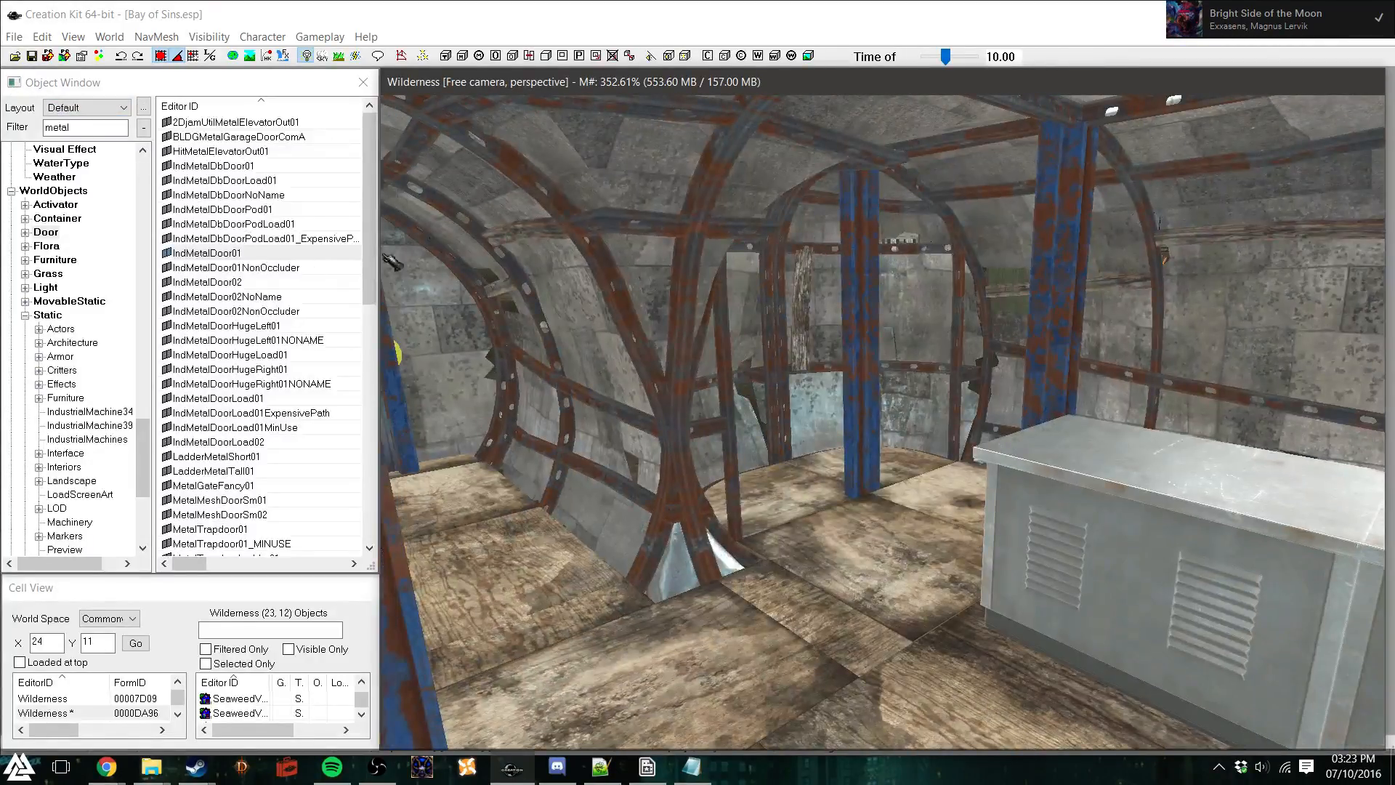
Search the Furniture objects for "display" and for "cabin"
double_click(106, 130)
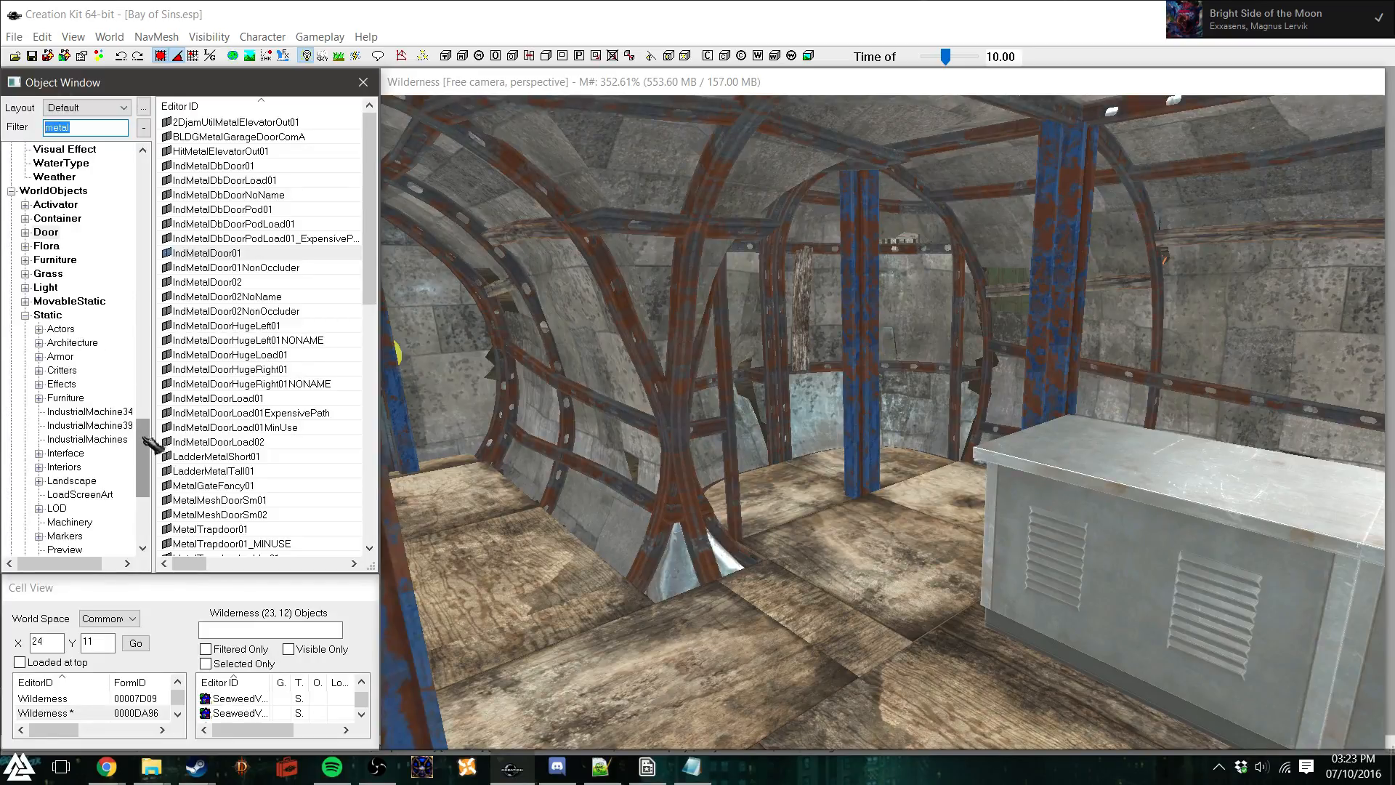
drag(142, 441, 142, 450)
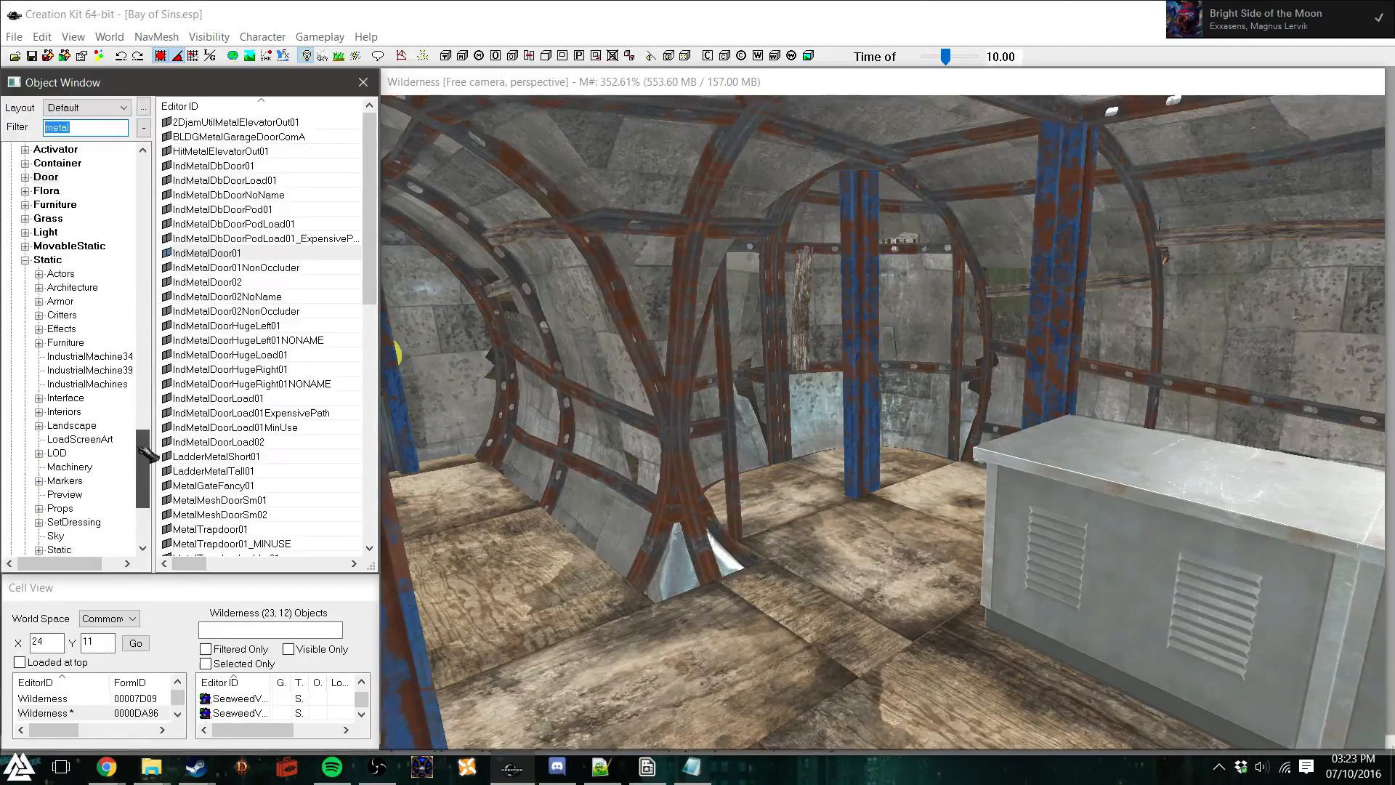
click(73, 206)
double_click(58, 128)
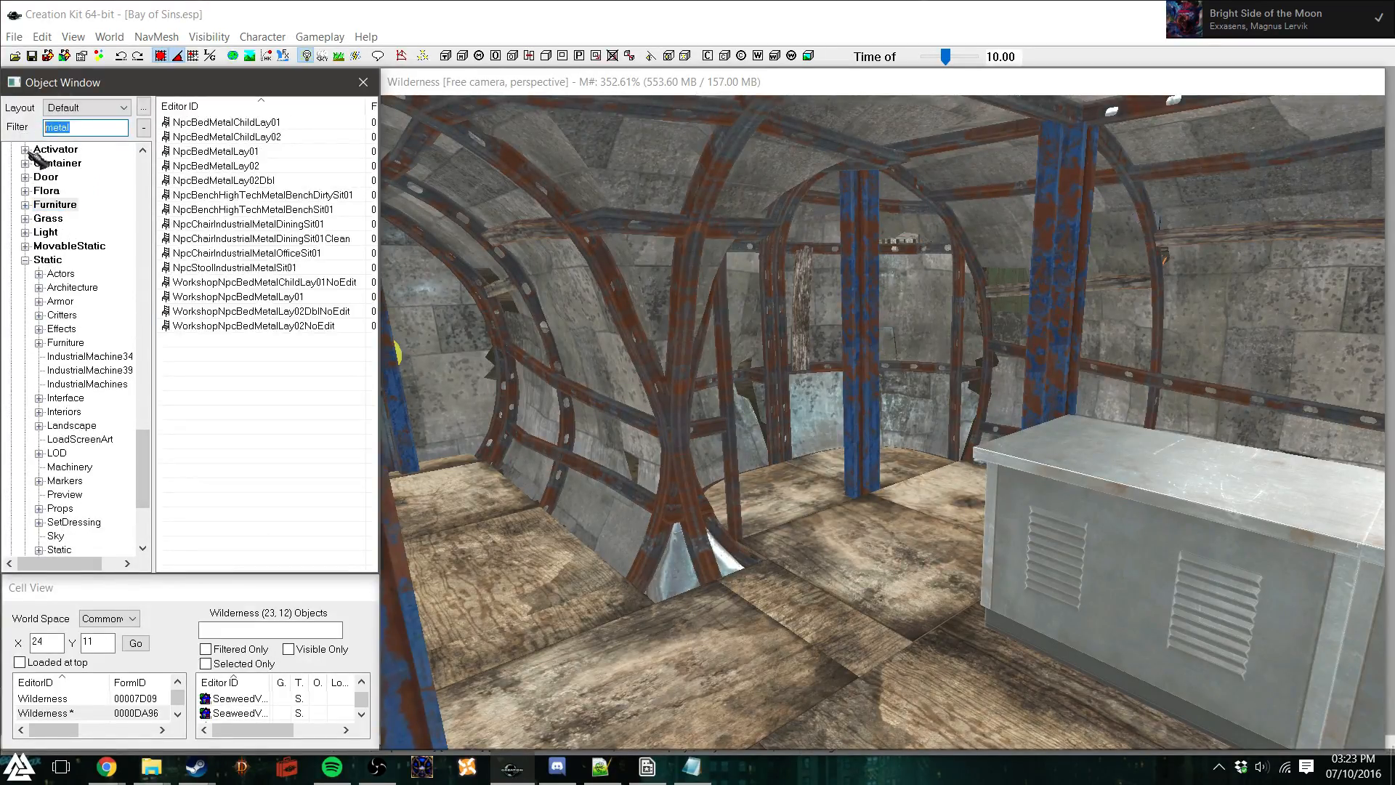
text(display)
double_click(86, 127)
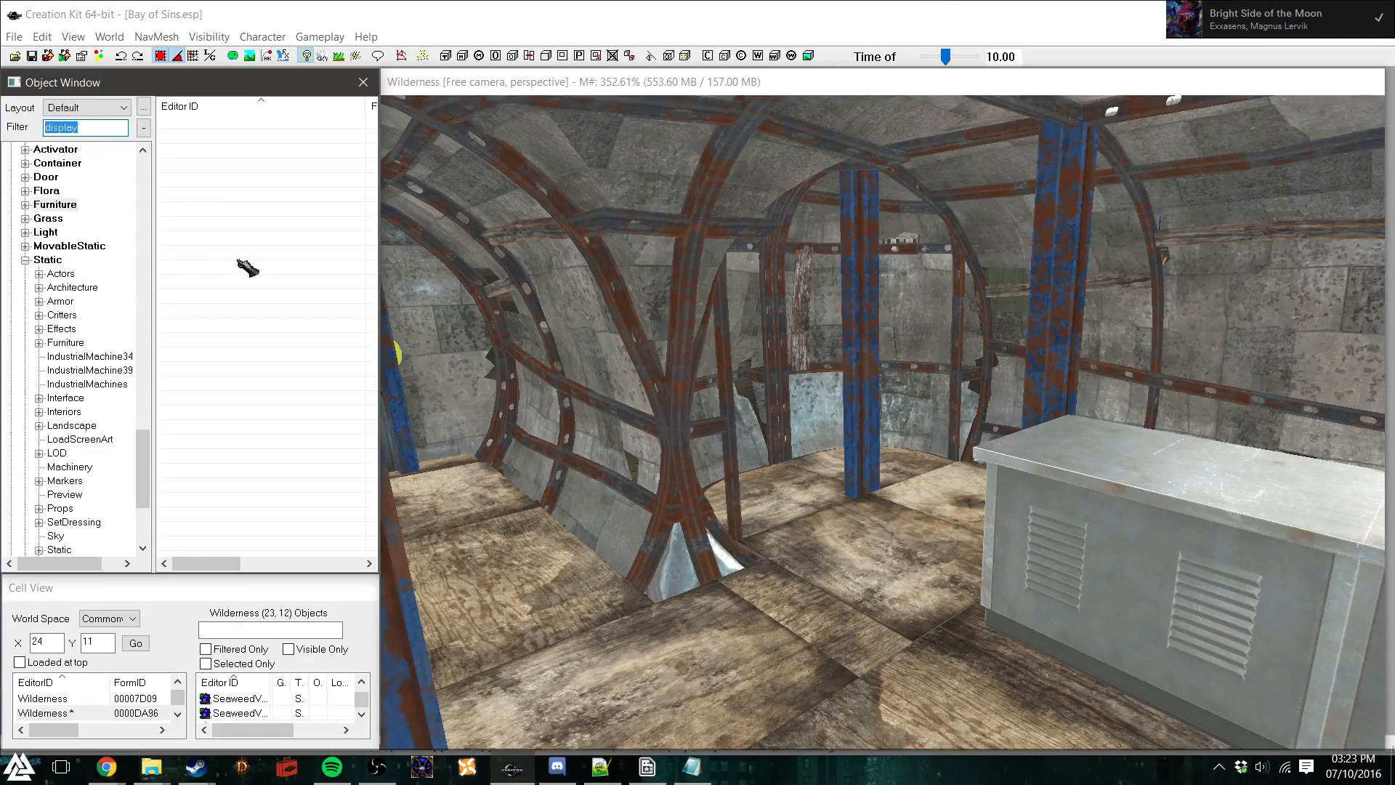
text(cabin)
click(64, 206)
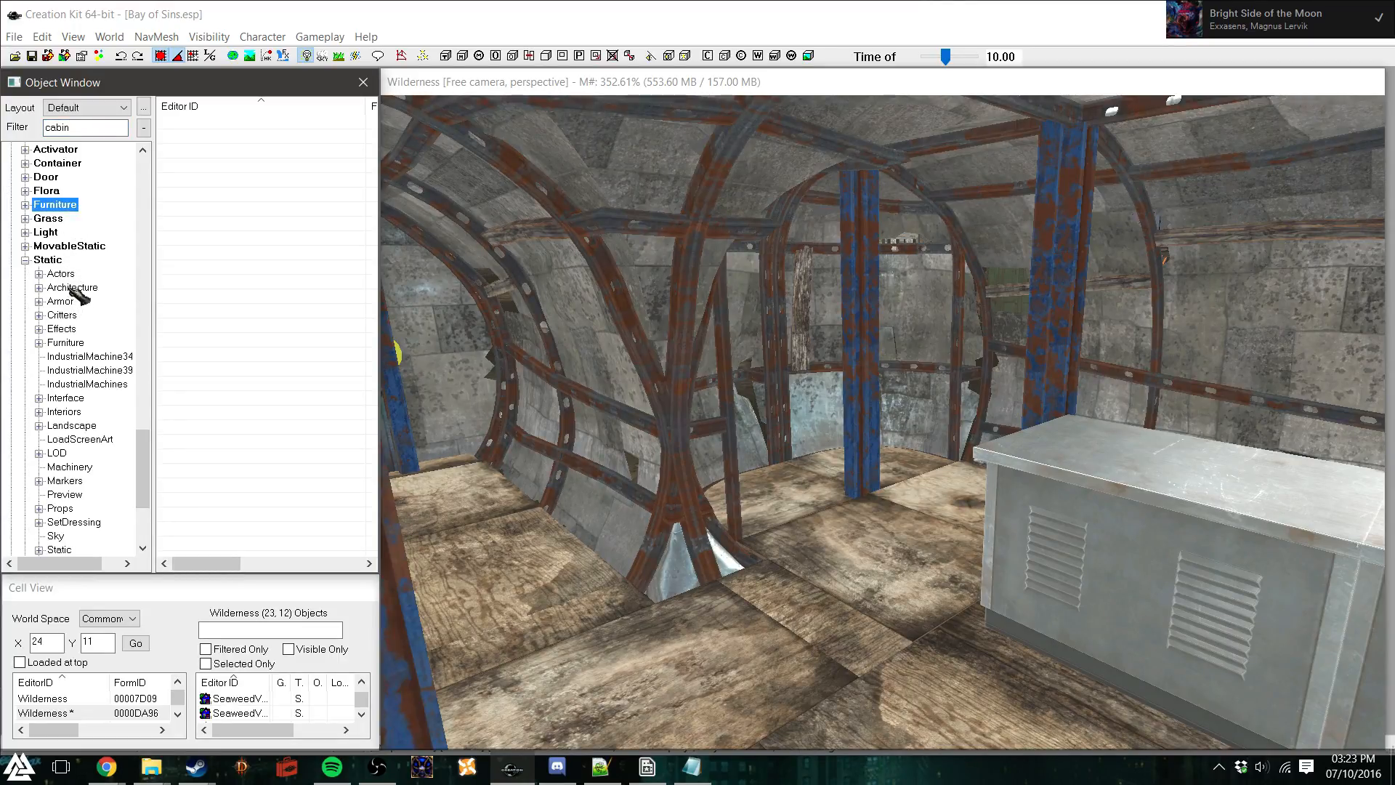
List the Static objects and filter them by "display"
click(58, 260)
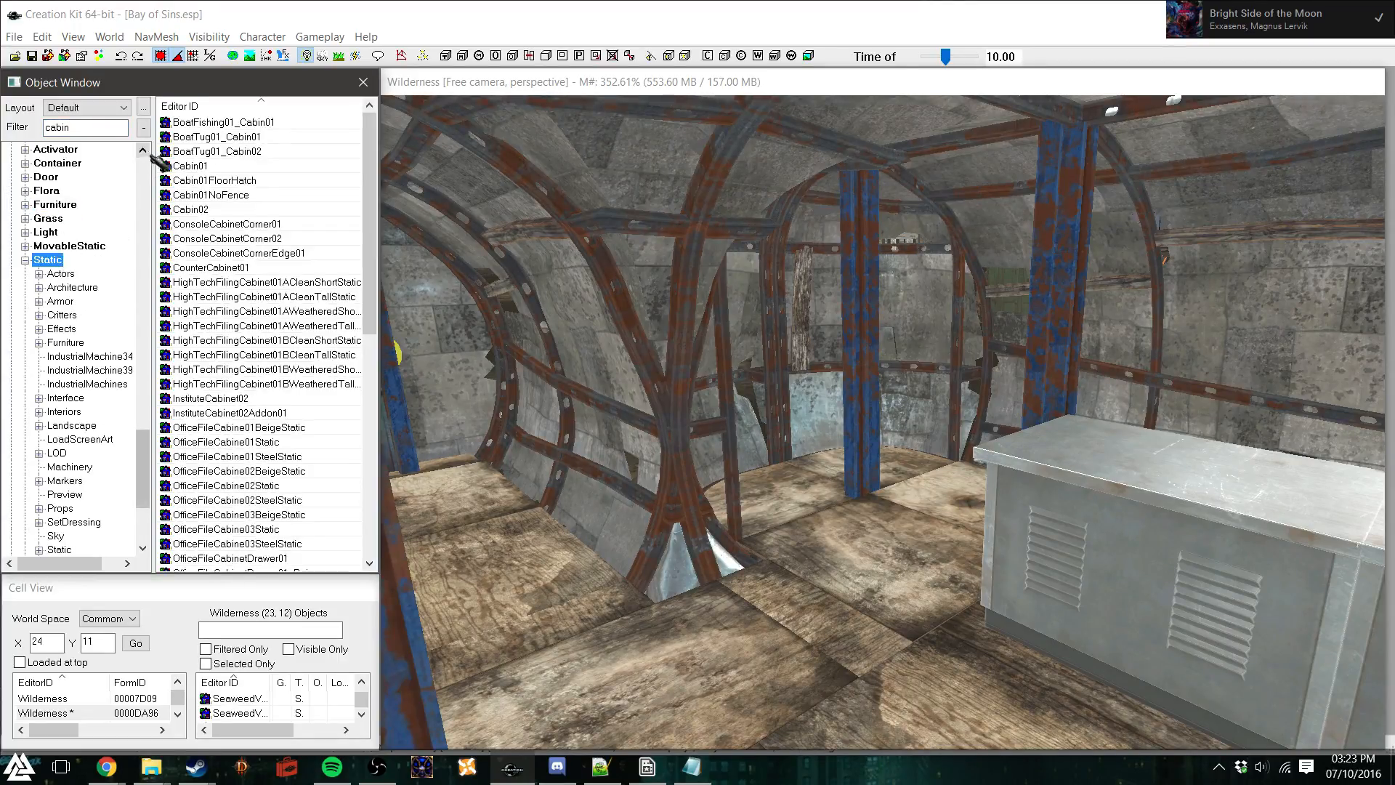
drag(89, 128, 43, 131)
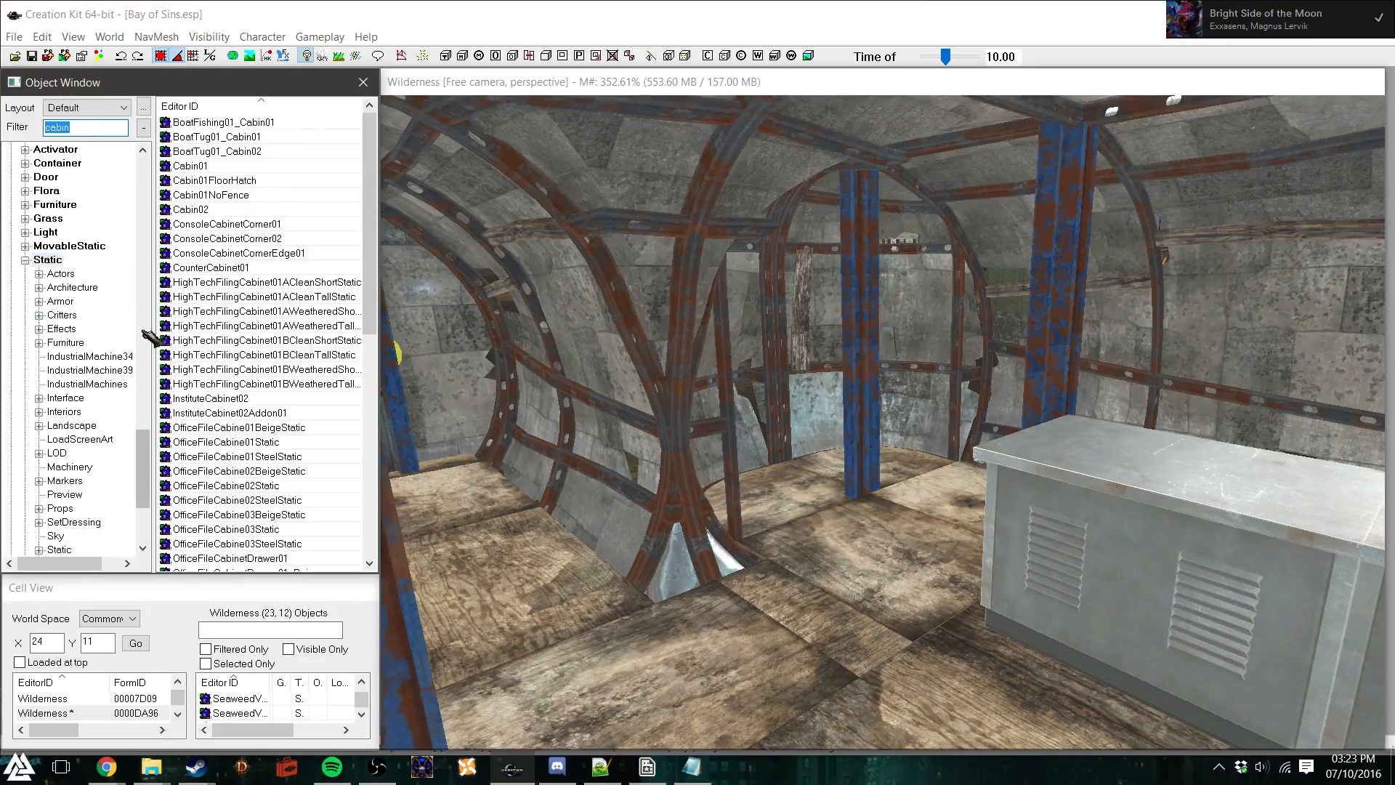
text(display)
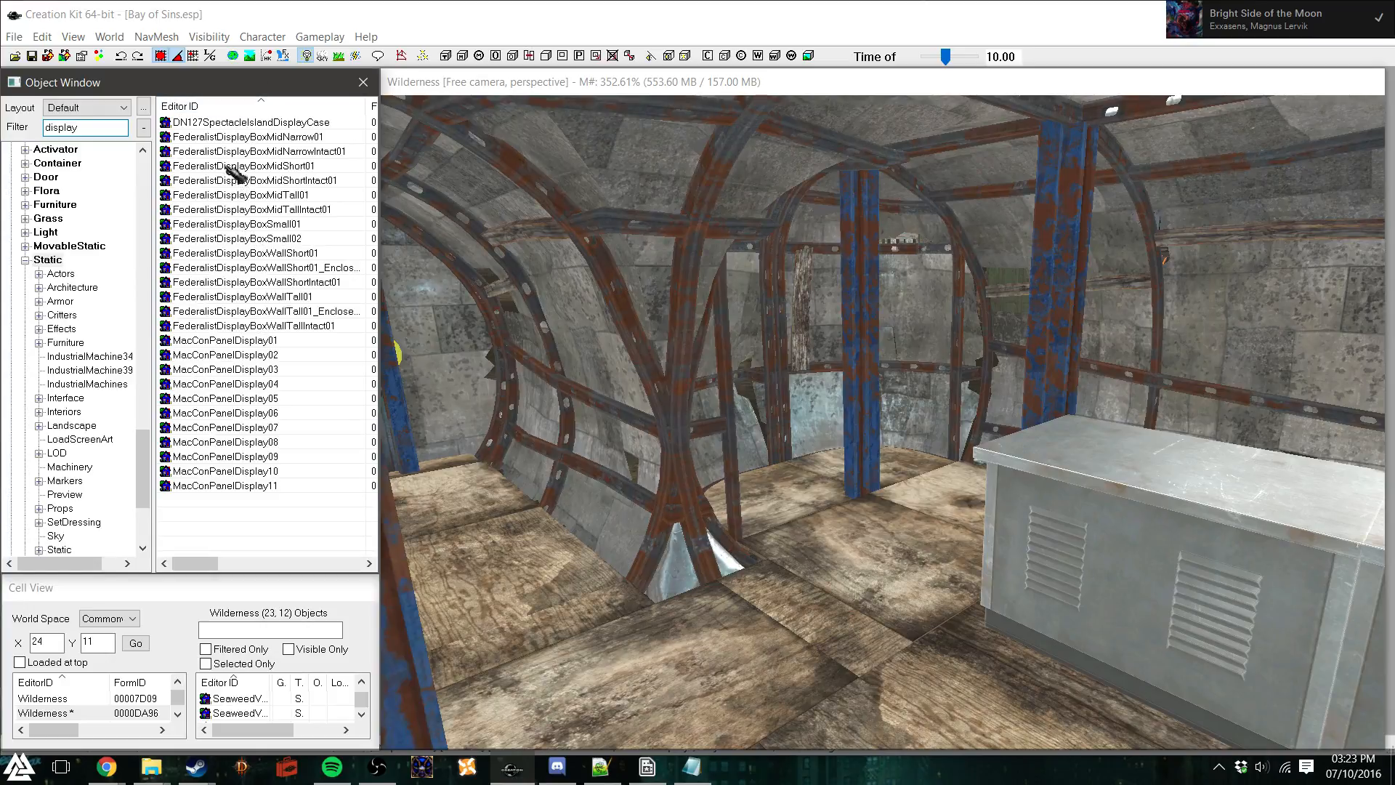
Try DN127SpectacleIslandDisplayCase on the hut floor near the counter, turn it to show its shelves and delete it
drag(247, 127, 781, 636)
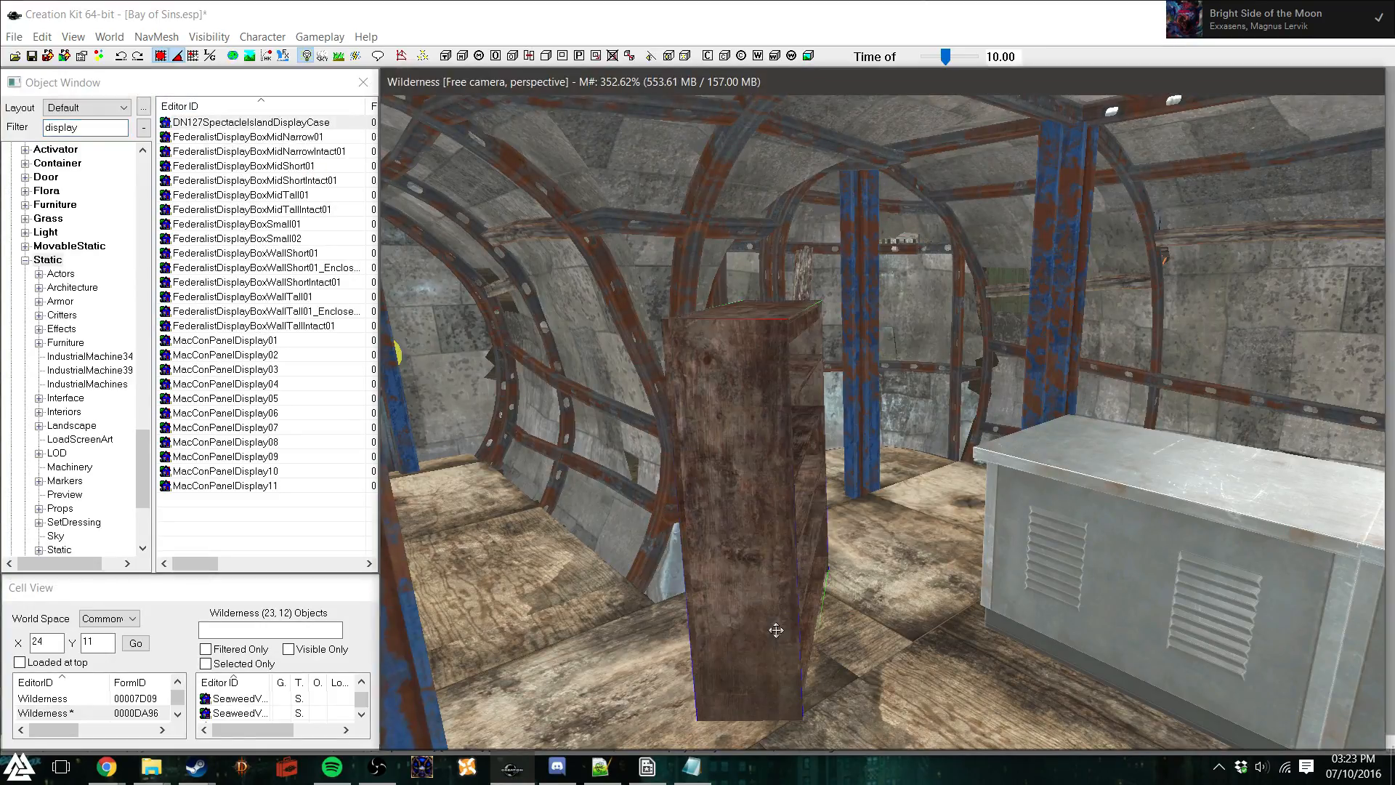
right_drag(776, 579, 865, 582)
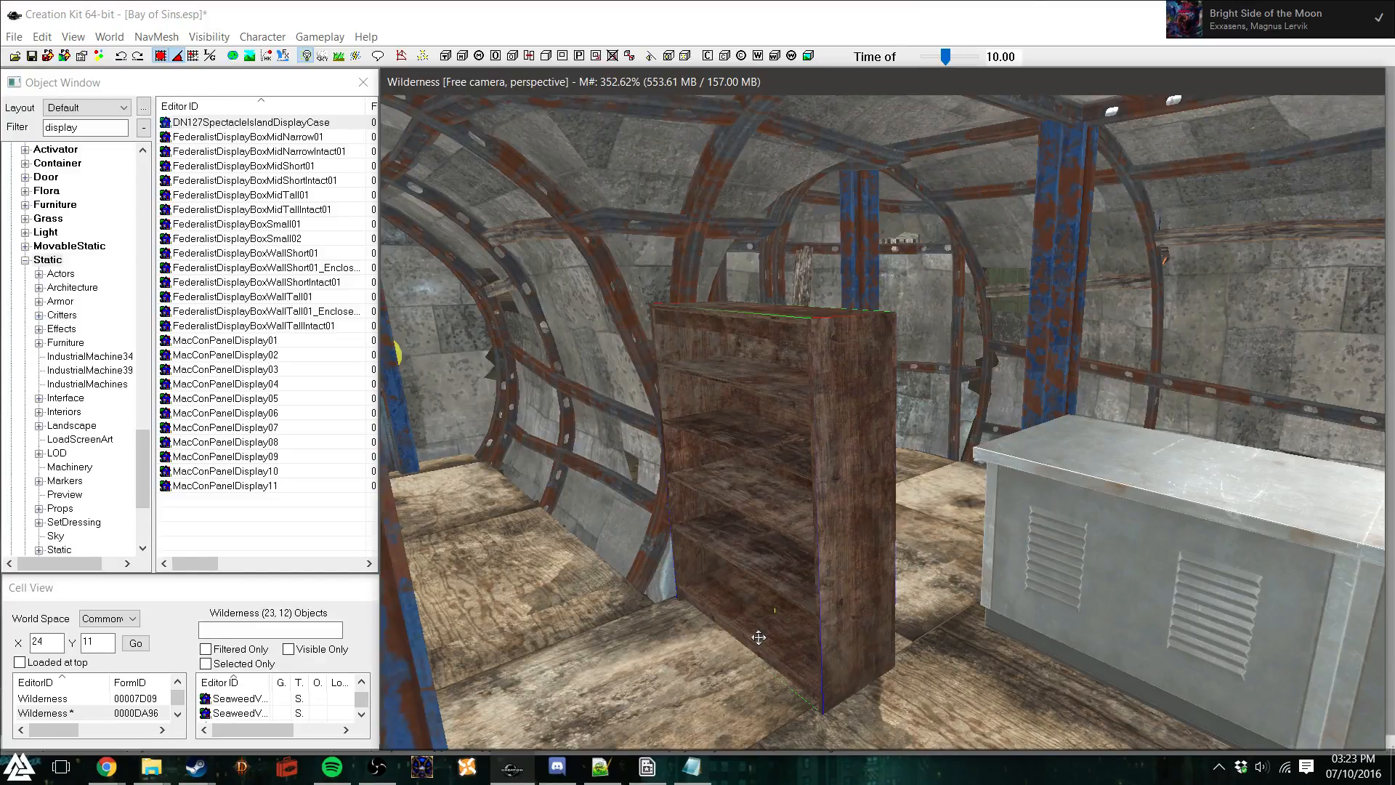
key(Delete)
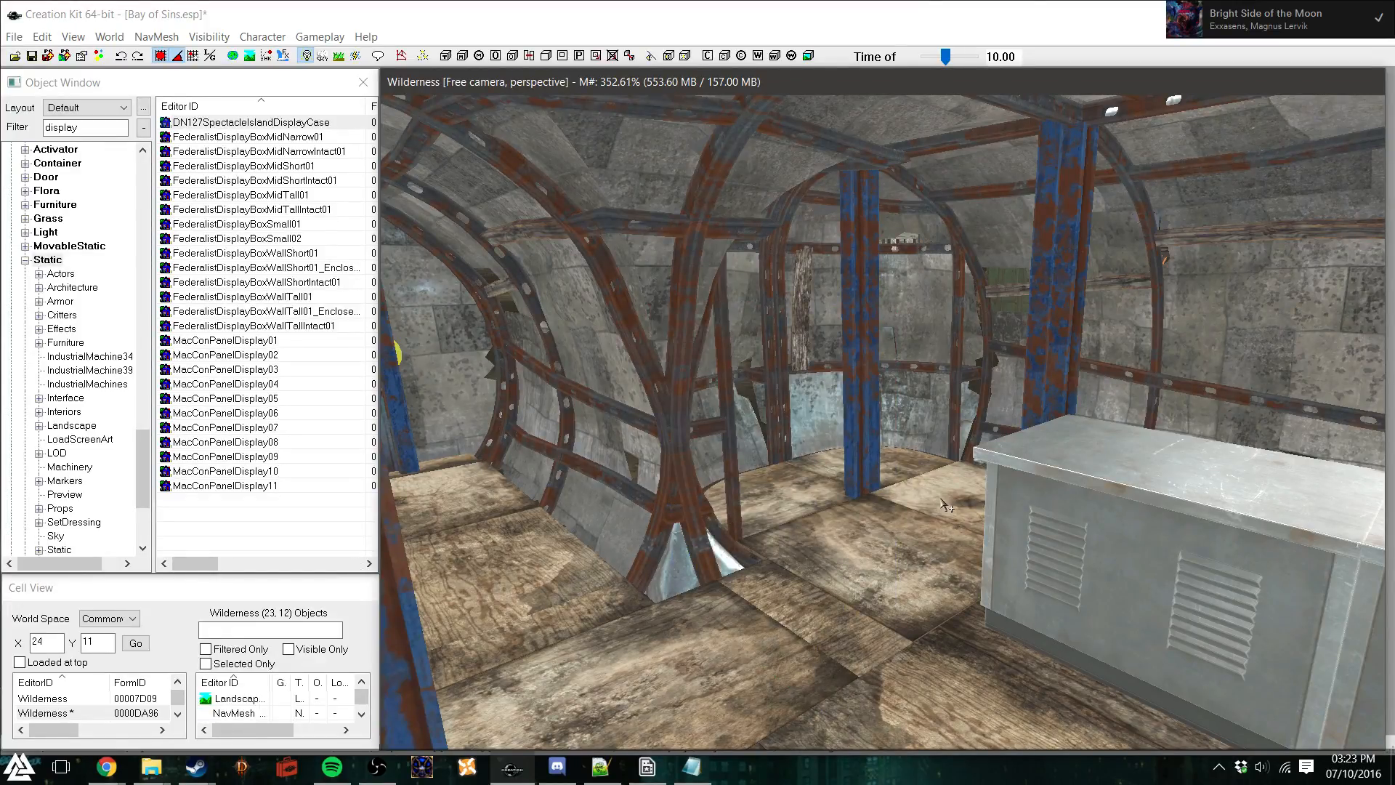
Try MacConPanelDisplay01 on top of the metal counter, inspect it up close and delete it
middle_drag(729, 407, 777, 407)
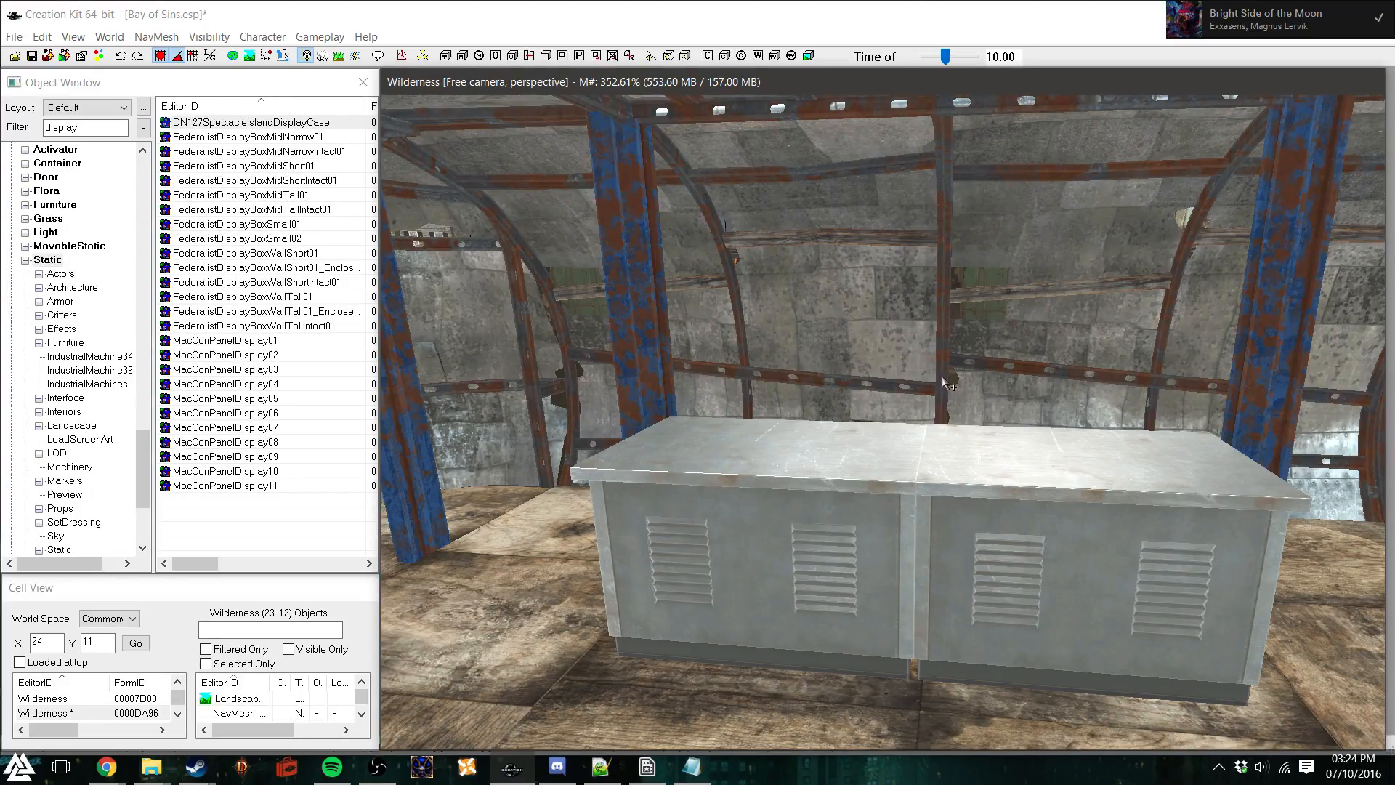
shift+middle_drag(942, 378, 969, 373)
scroll(855, 406, up, 5)
shift+middle_drag(859, 411, 815, 409)
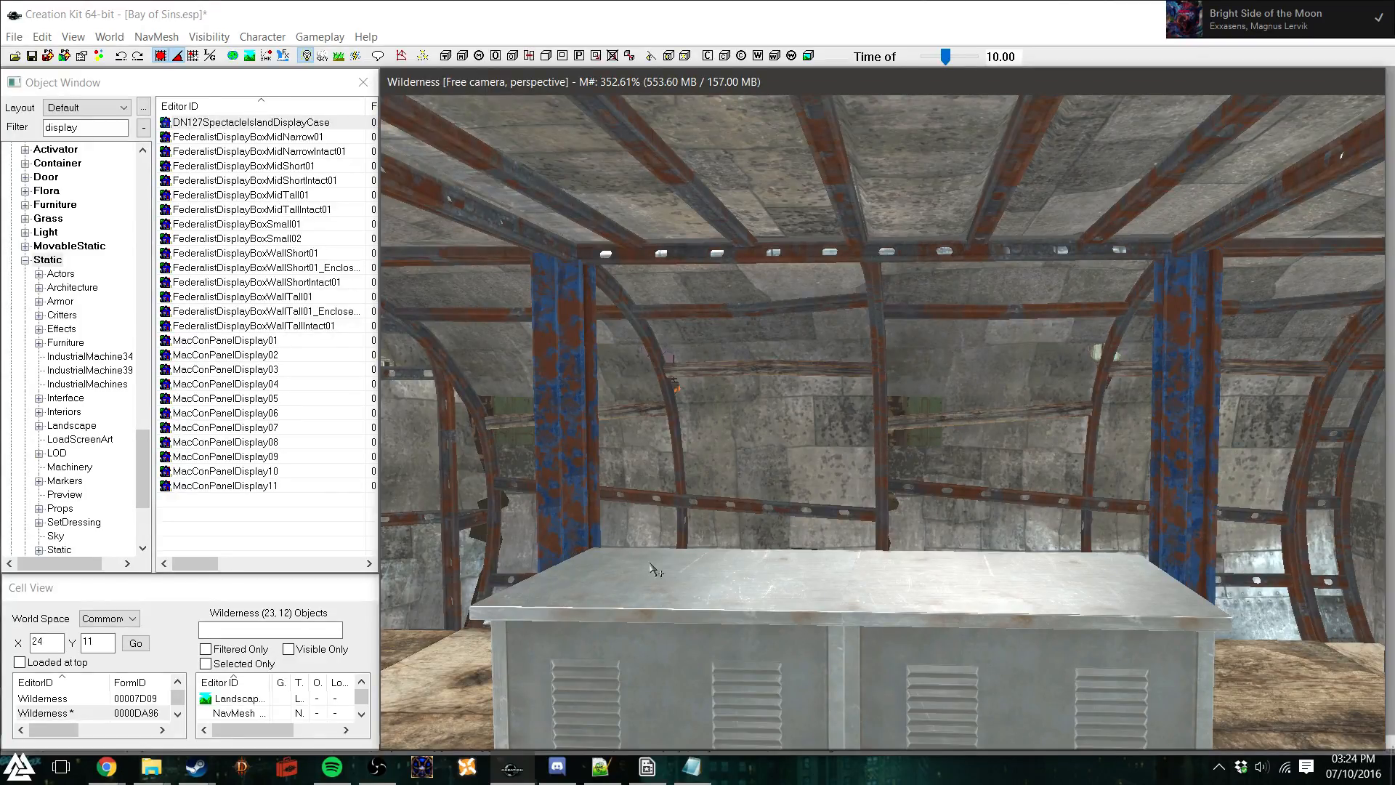
click(84, 123)
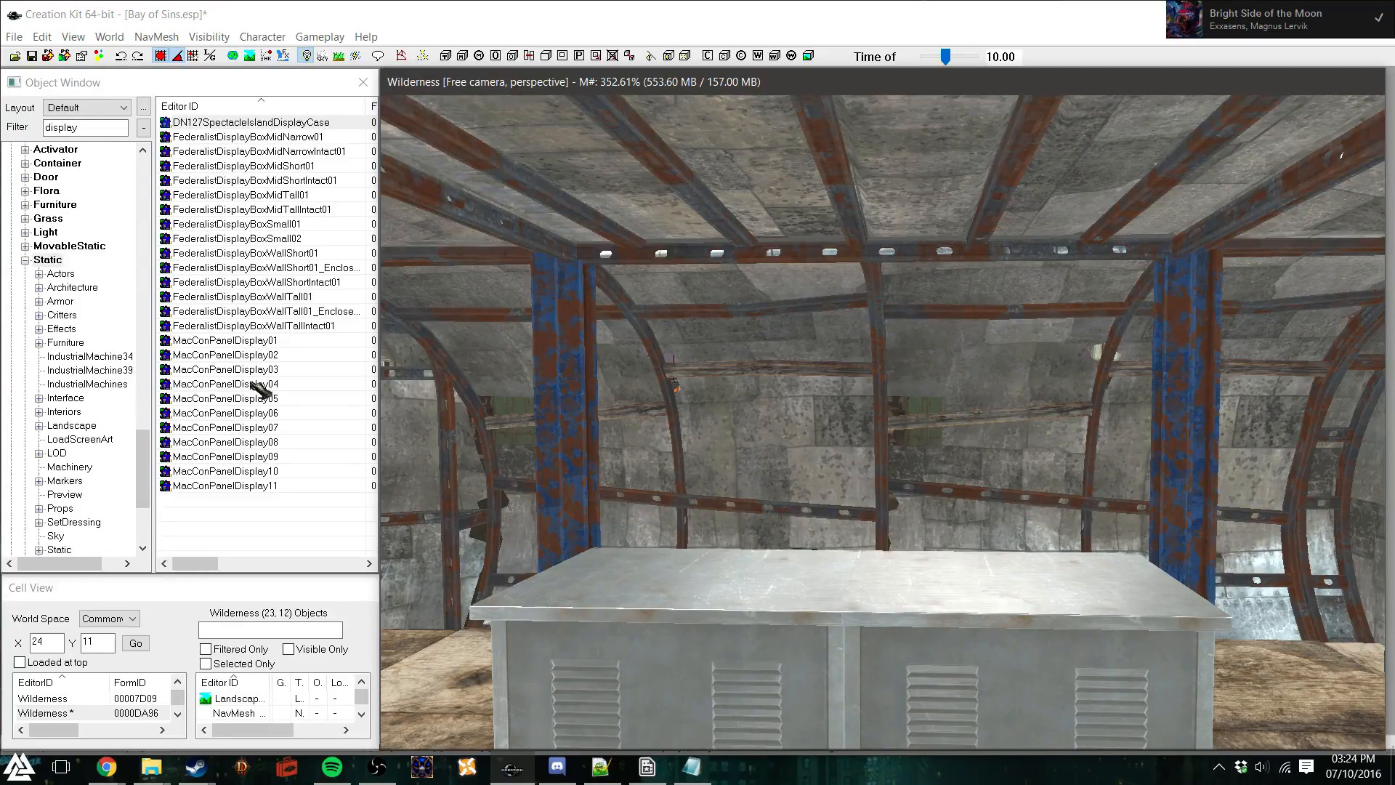
click(778, 569)
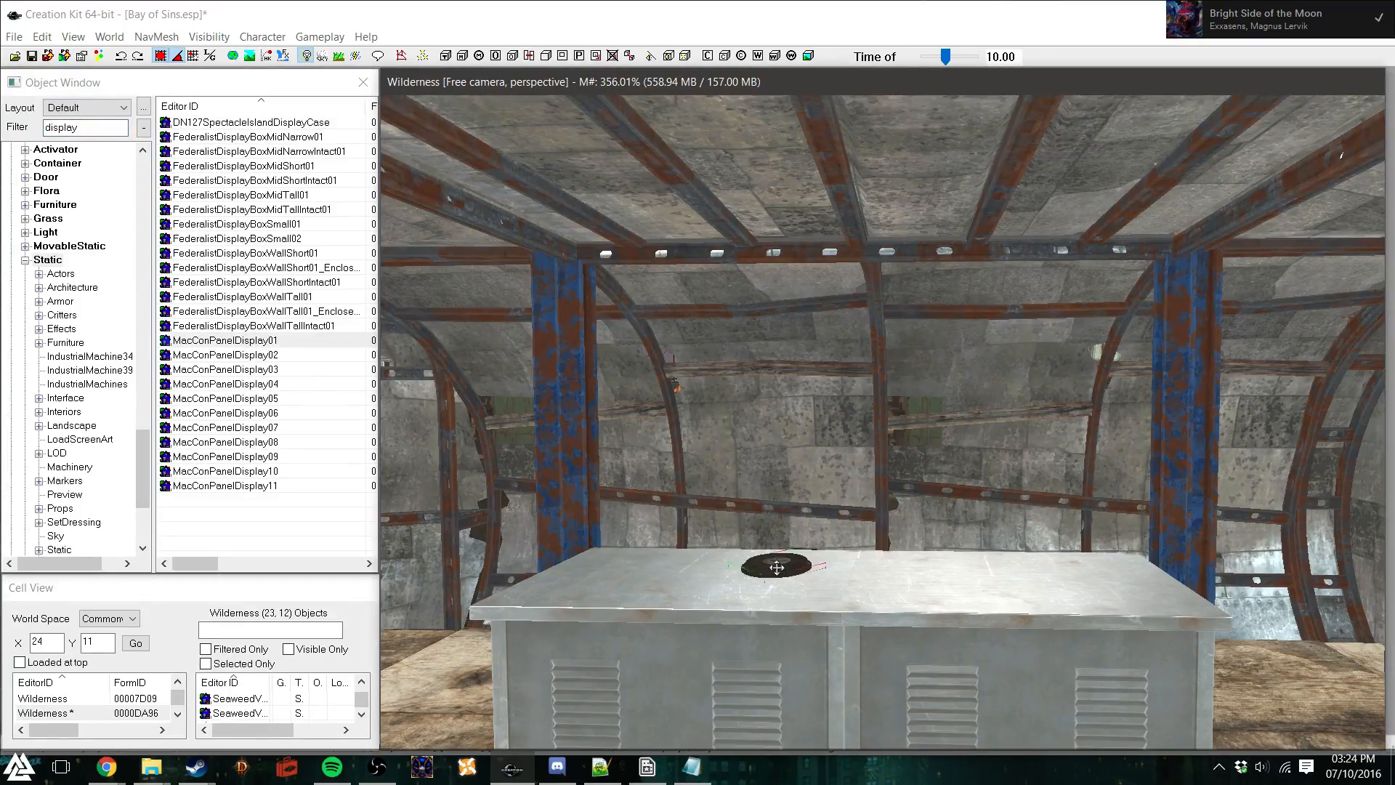
scroll(776, 573, up, 2)
shift+middle_drag(776, 573, 762, 602)
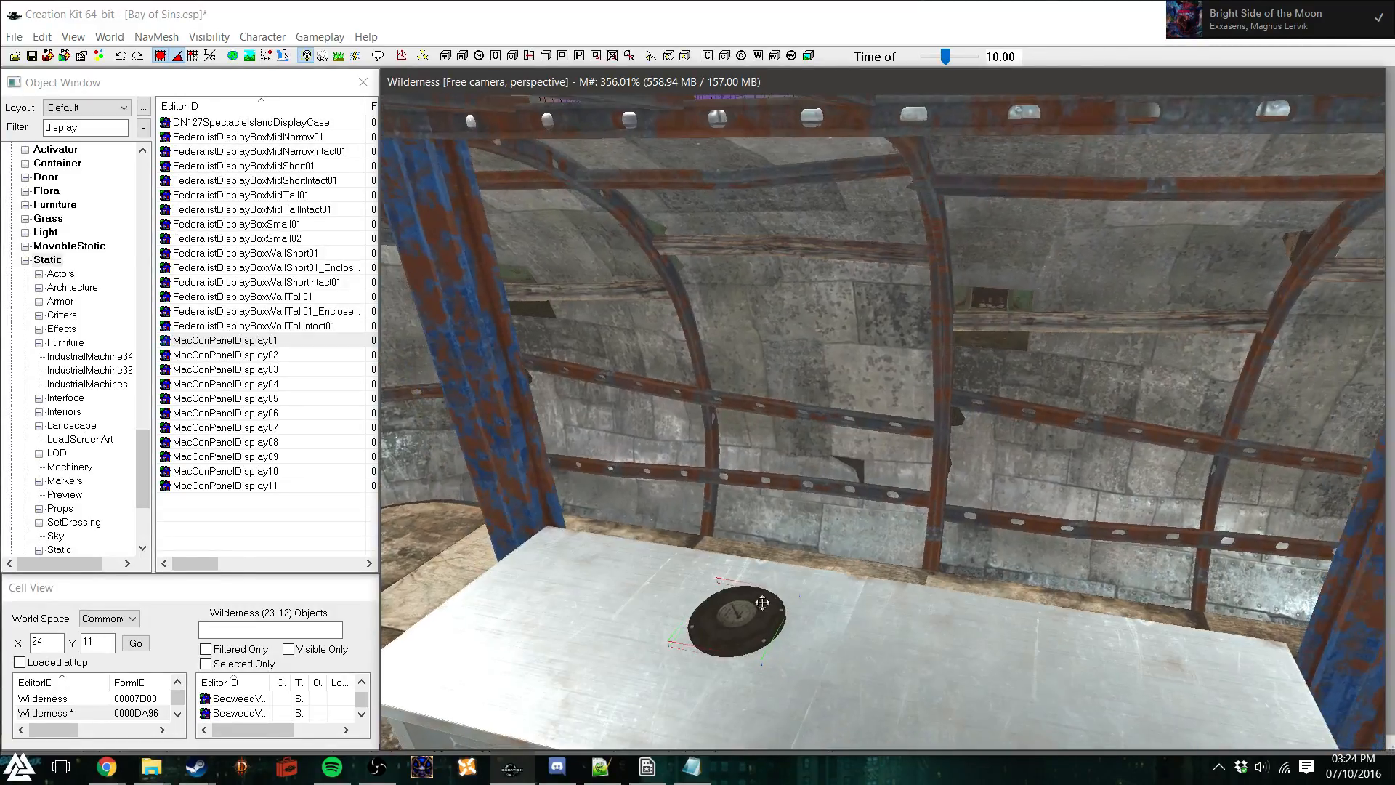
key(Delete)
Try FederalistDisplayBoxMidNarrow01 on top of the counter, rotating and shifting it along the counter, and delete it
scroll(764, 553, down, 1)
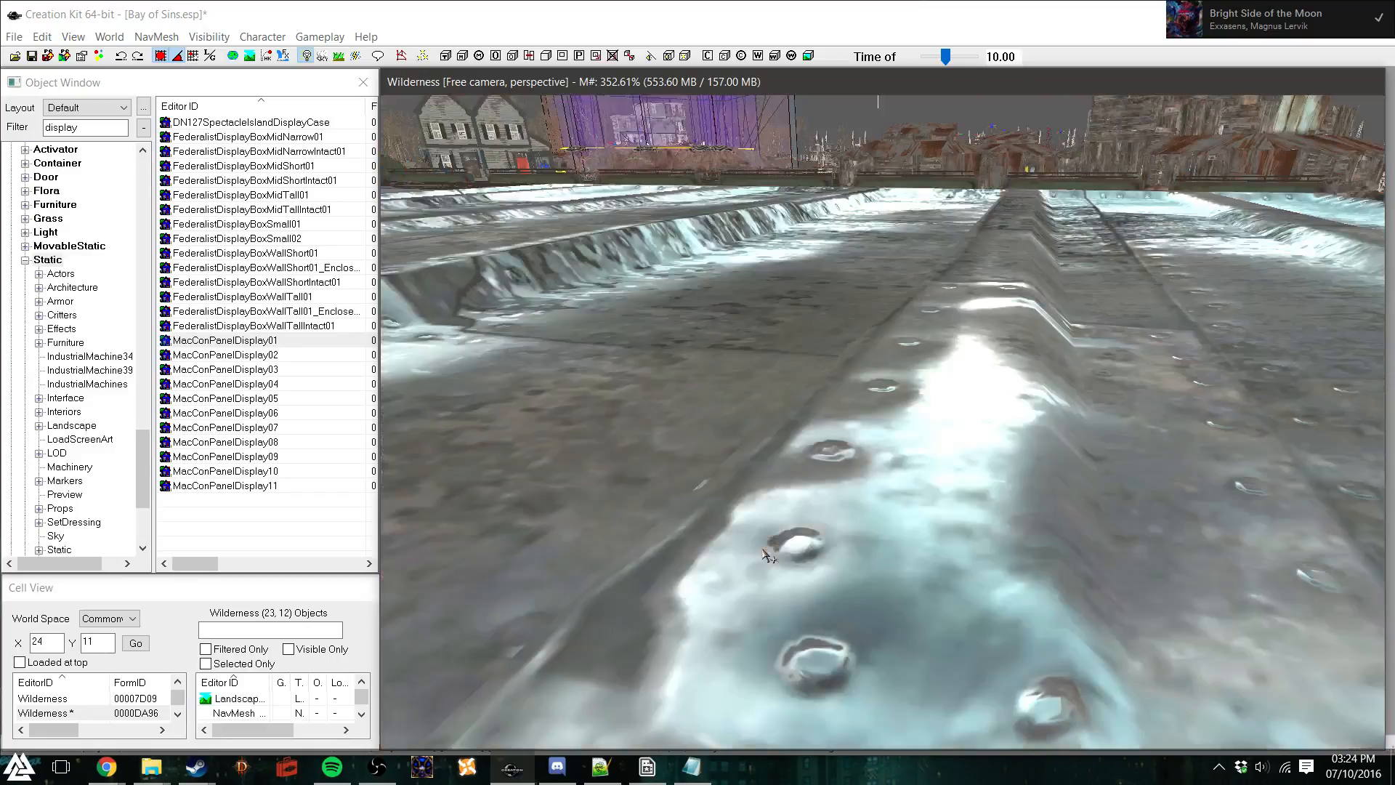
scroll(739, 607, up, 1)
click(783, 524)
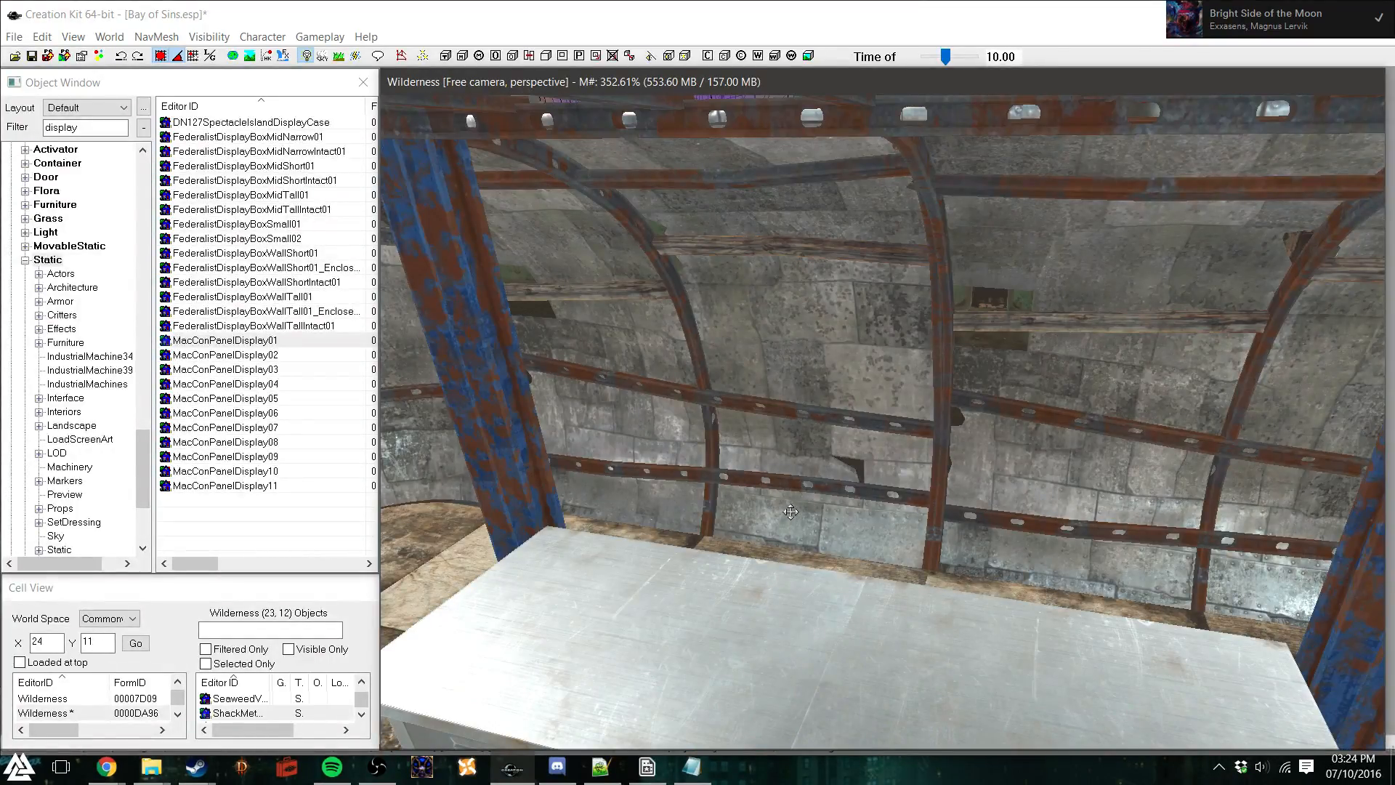
scroll(799, 503, down, 2)
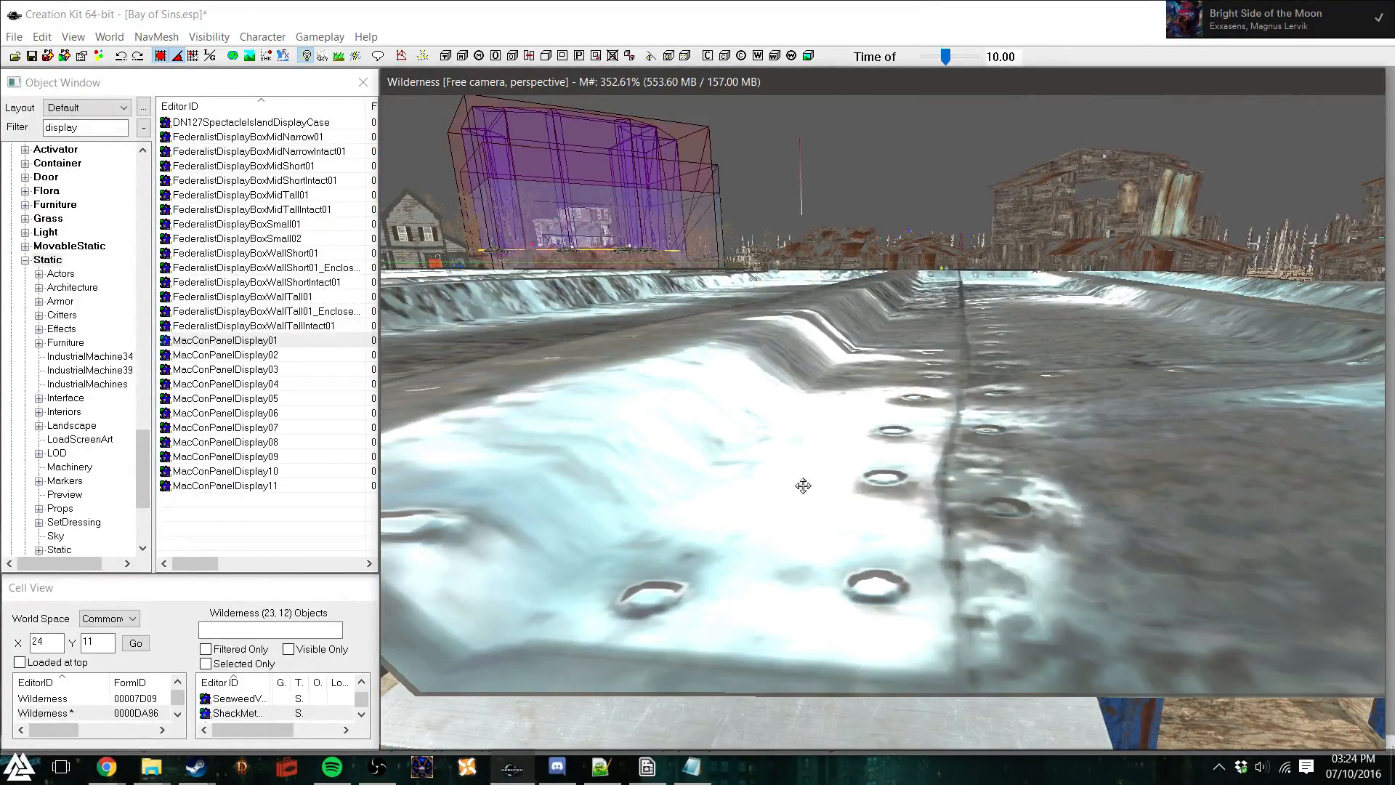
scroll(806, 501, down, 3)
scroll(807, 505, up, 4)
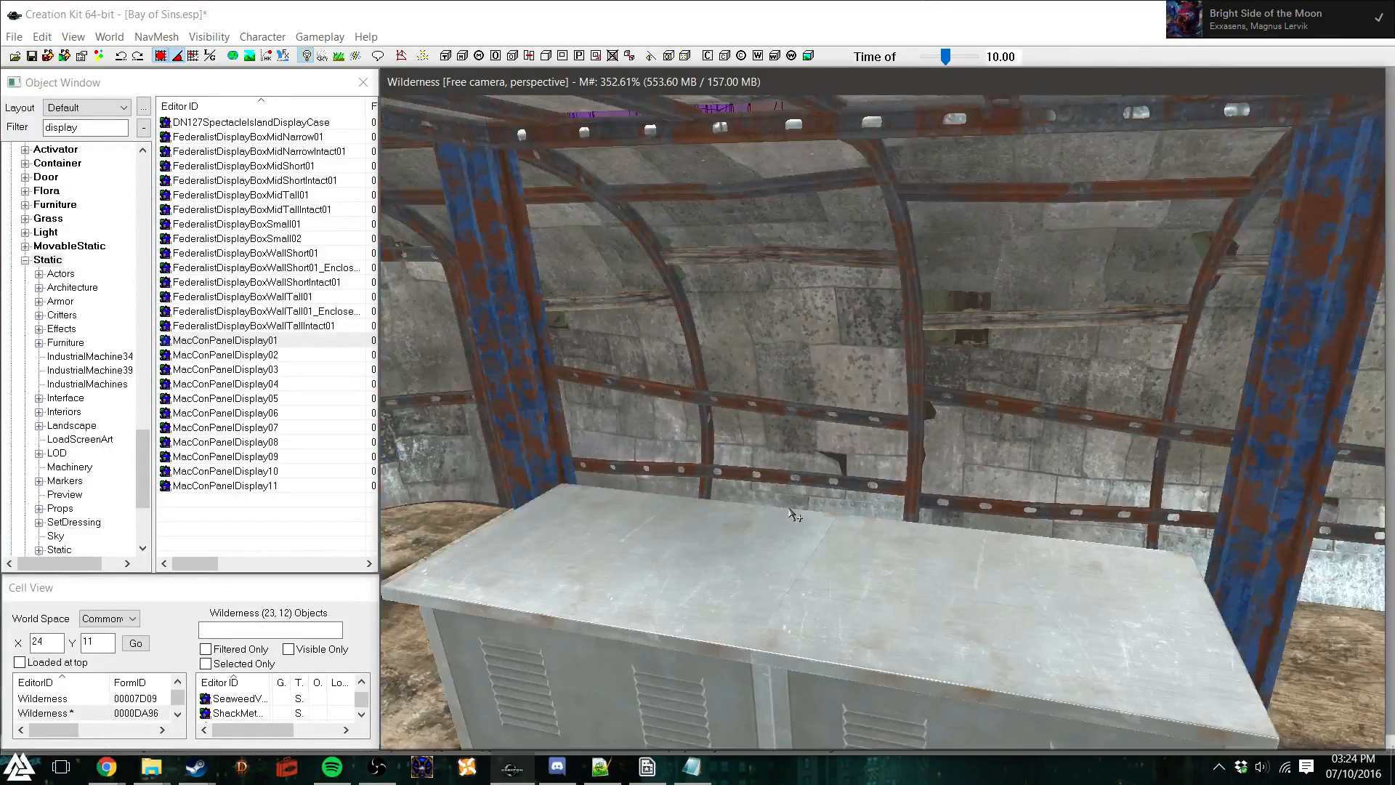
drag(247, 141, 639, 538)
right_drag(639, 538, 574, 561)
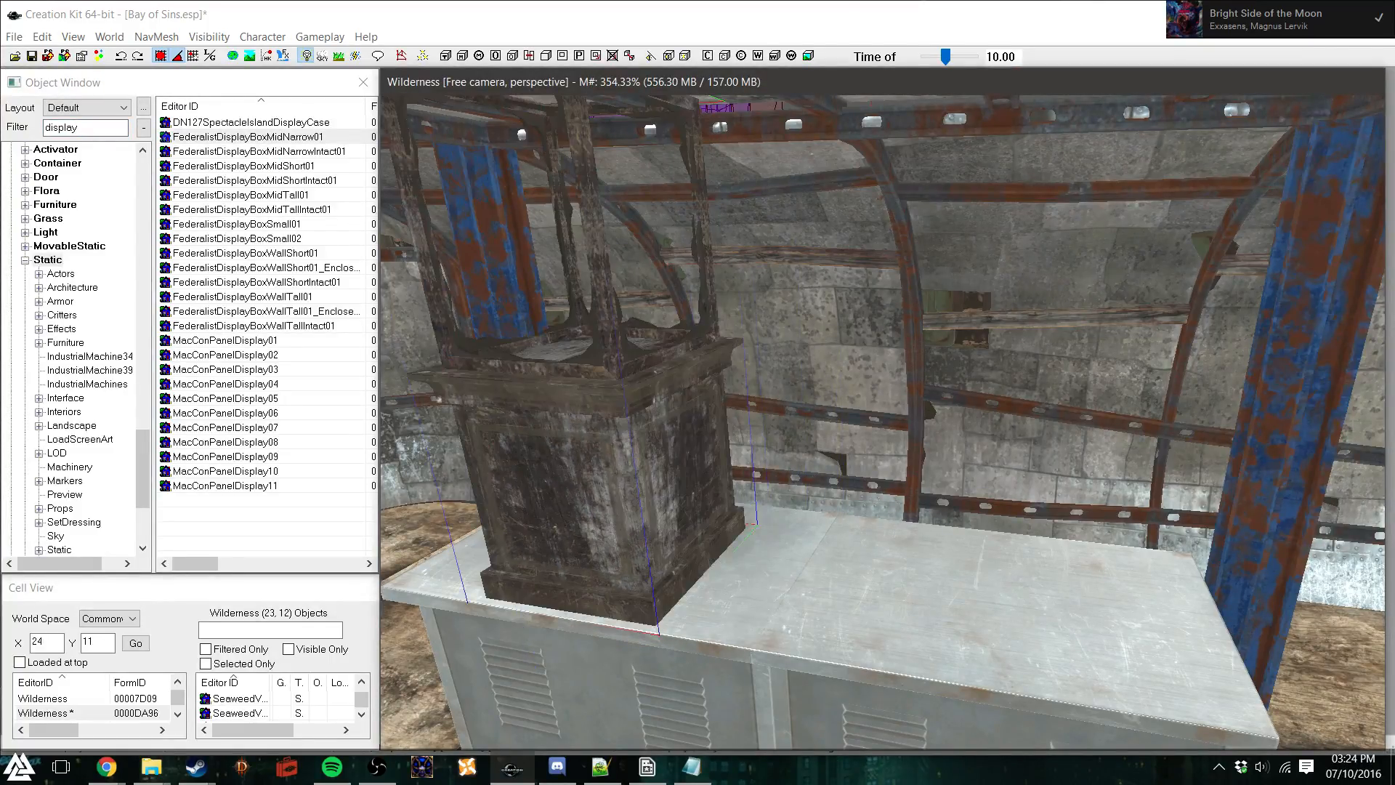
drag(599, 488, 783, 480)
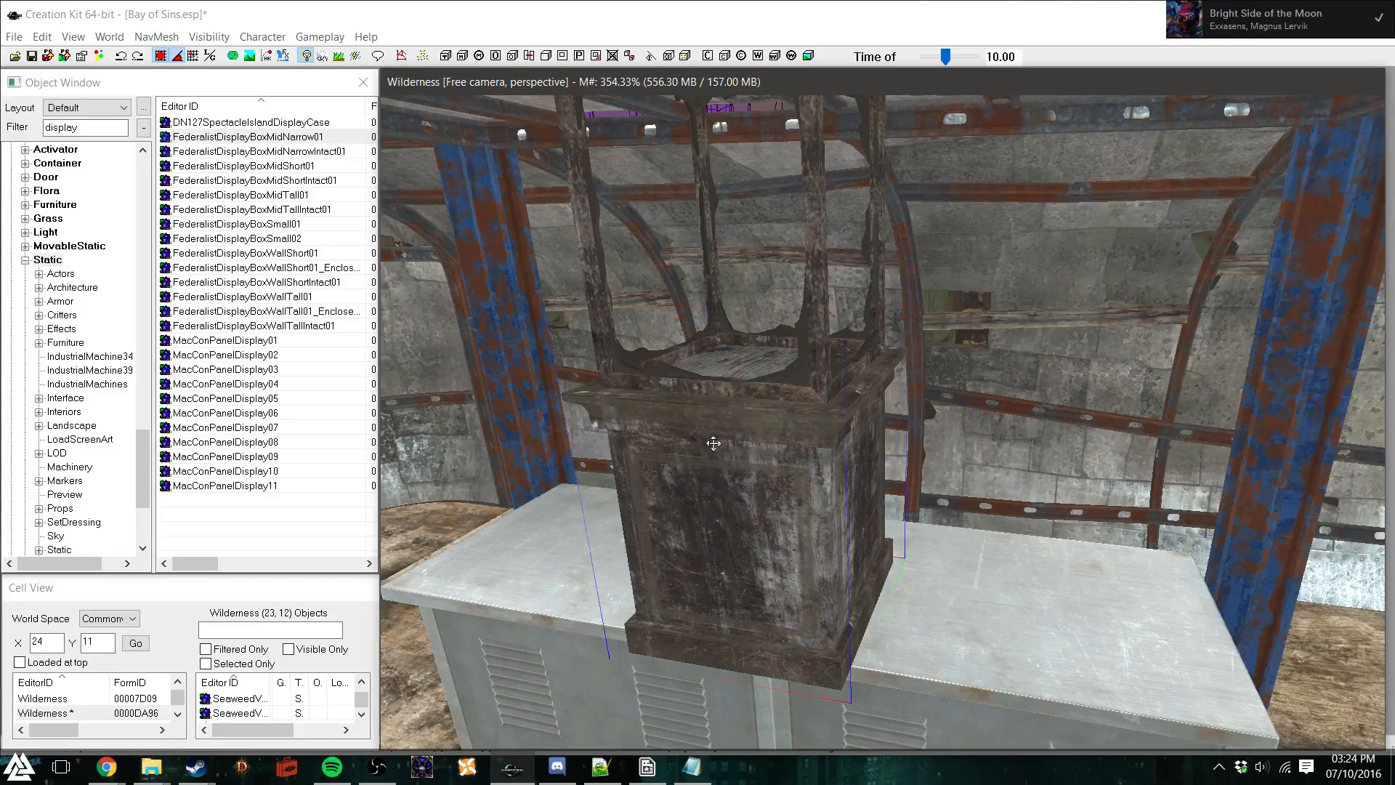
key(Delete)
Place FederalistDisplayBoxMidNarrow01 on the hut floor between the metal door and the counter, turn it and drop it onto the floor
shift+middle_drag(667, 340, 537, 370)
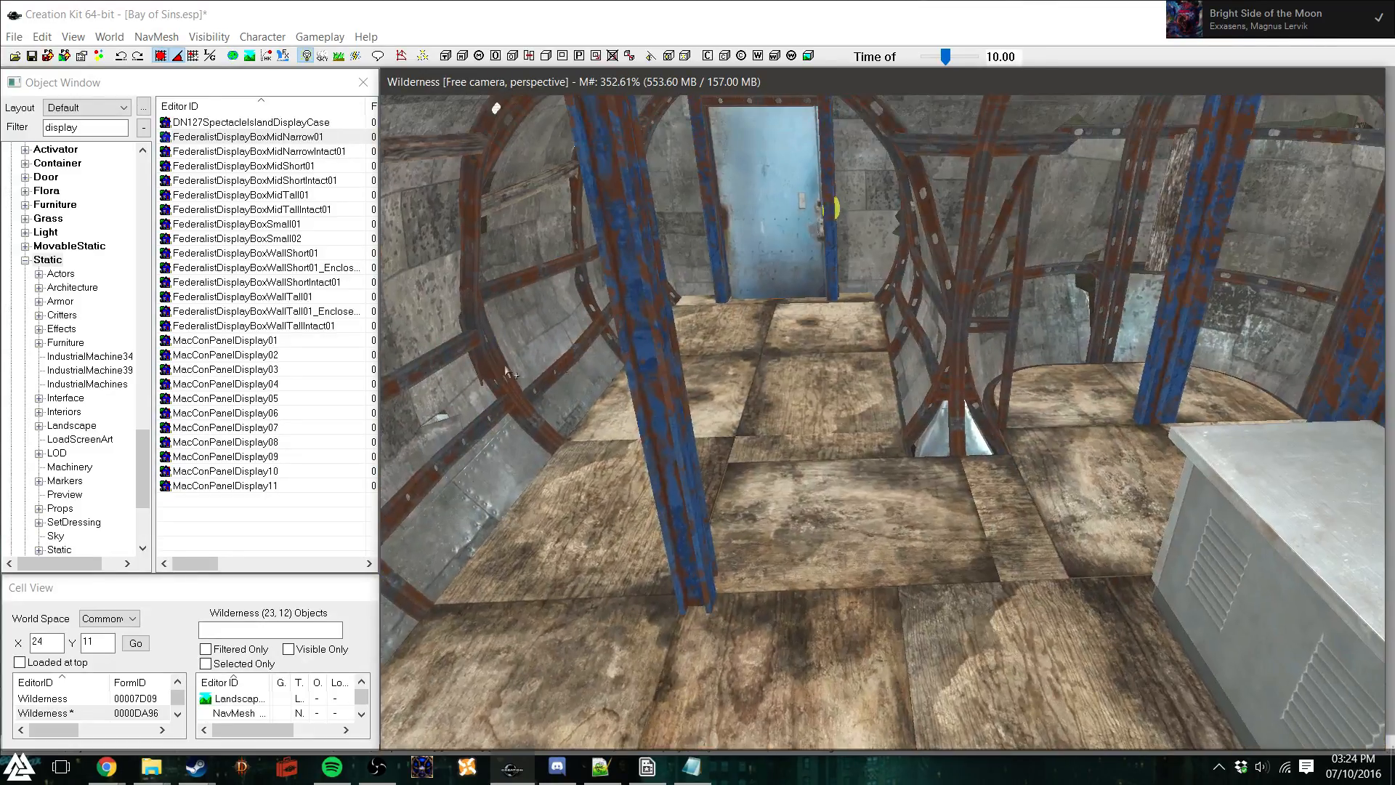
drag(247, 137, 923, 546)
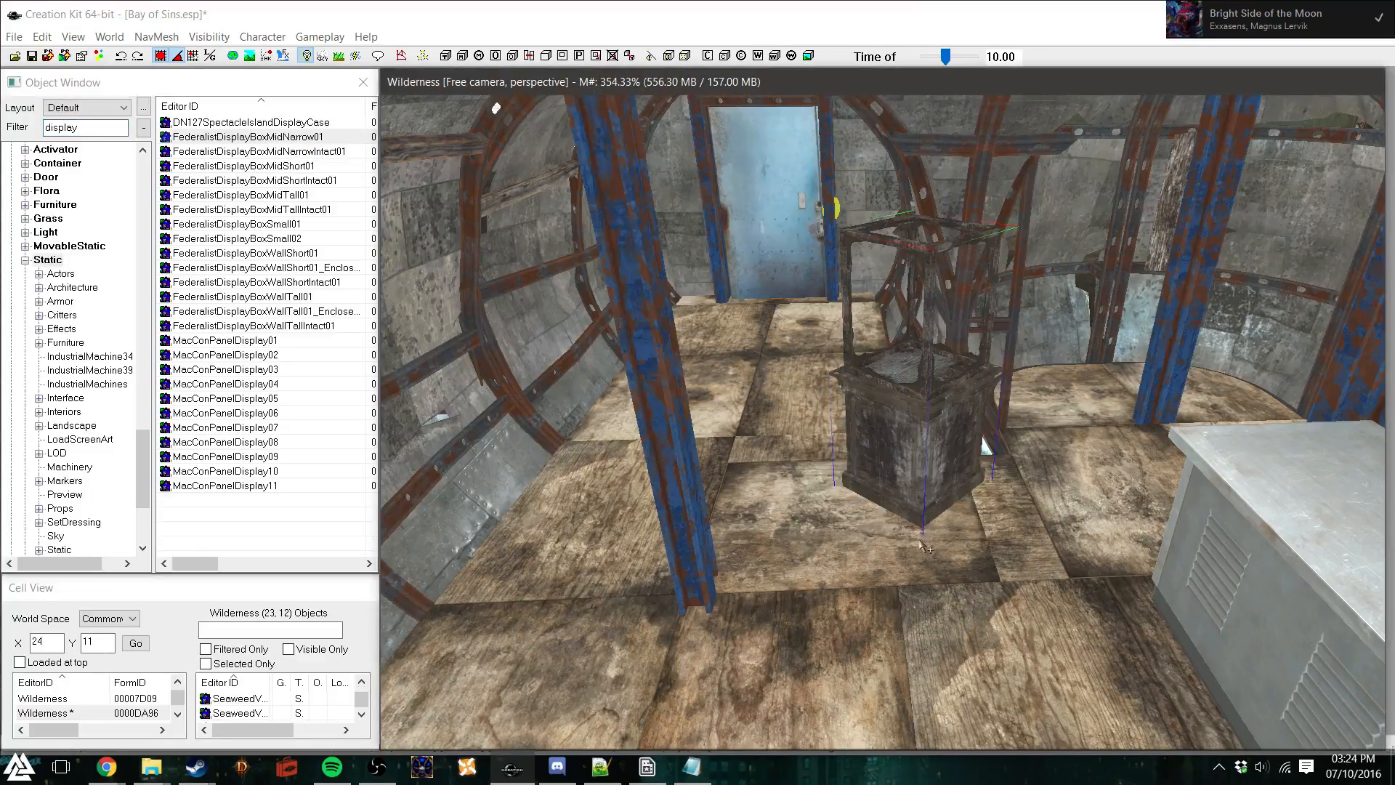
drag(986, 445, 949, 447)
shift+middle_drag(949, 448, 829, 458)
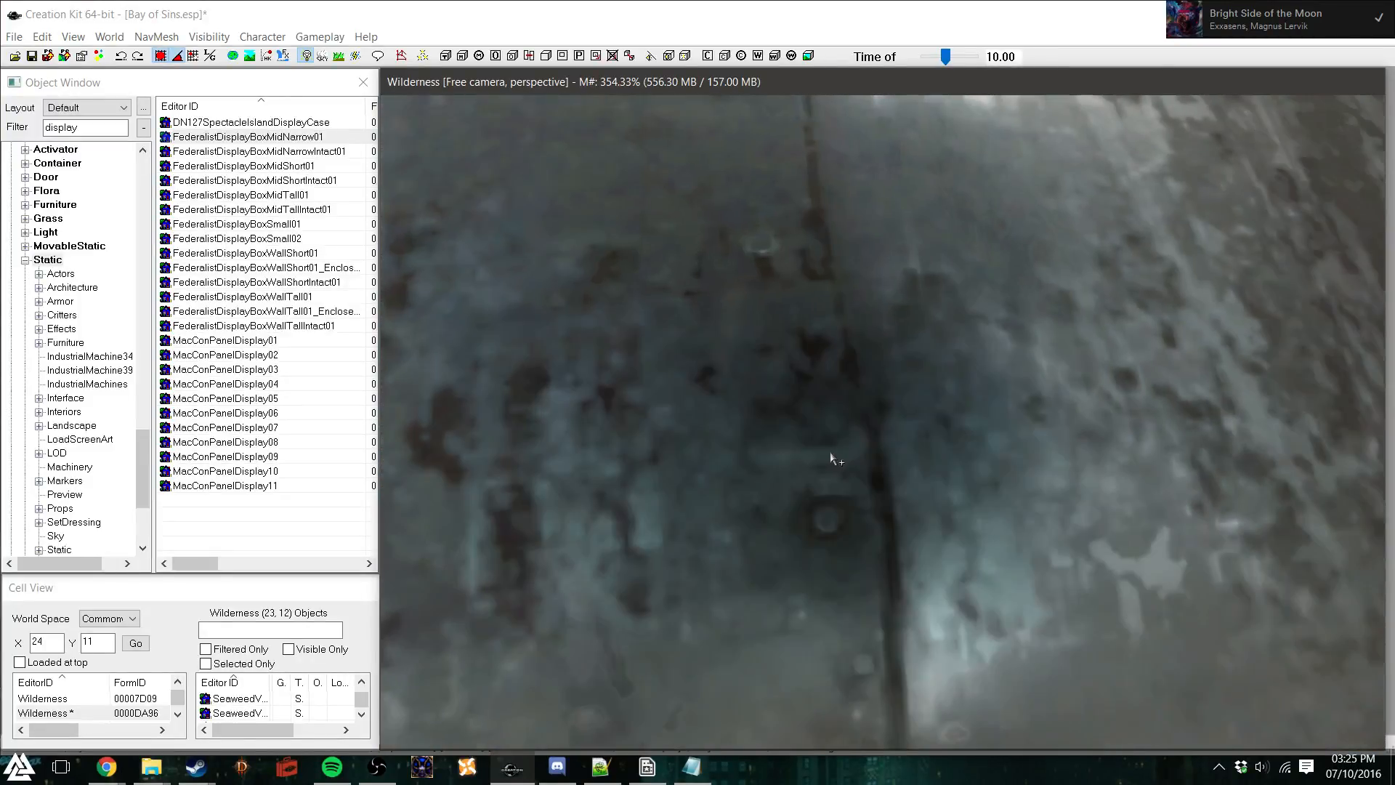
key(f)
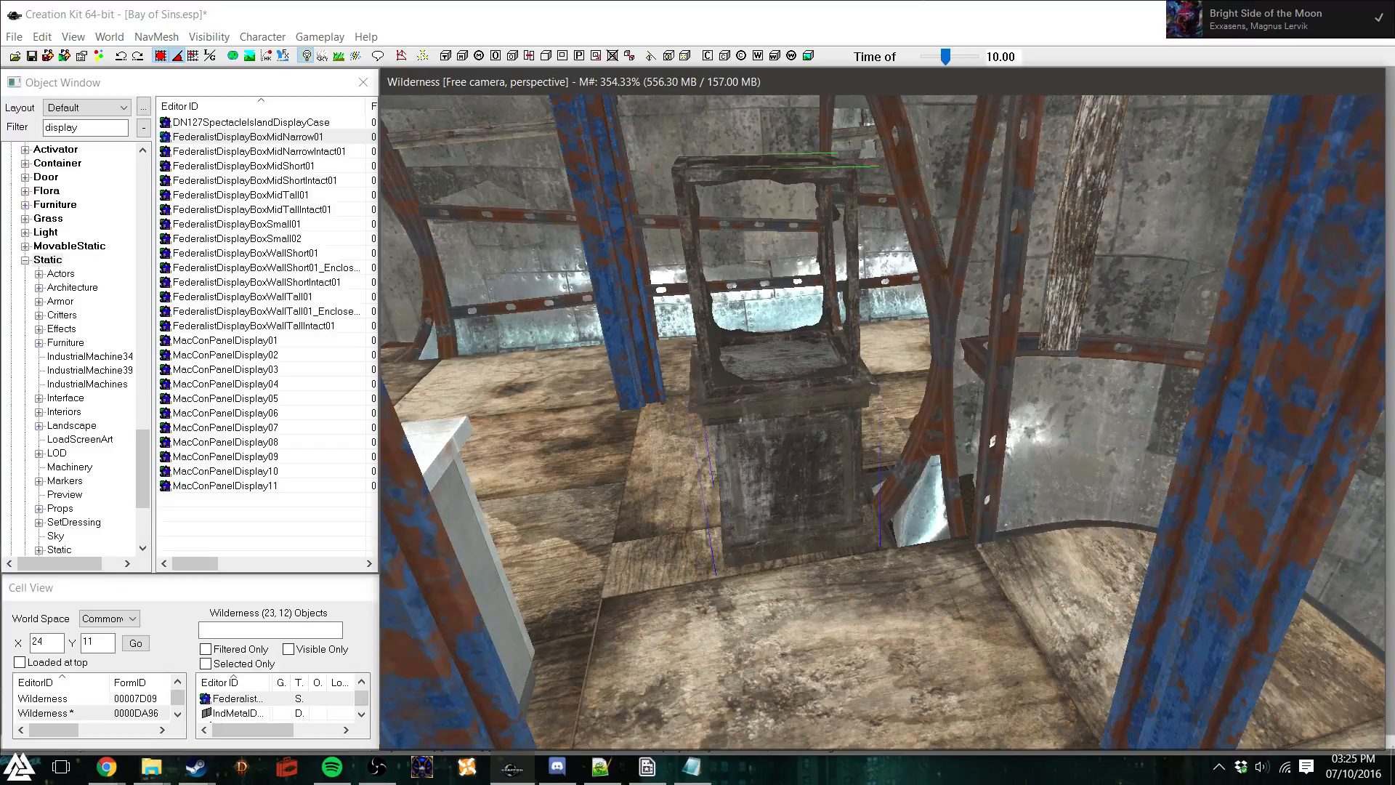
drag(787, 396, 808, 402)
shift+middle_drag(816, 496, 912, 476)
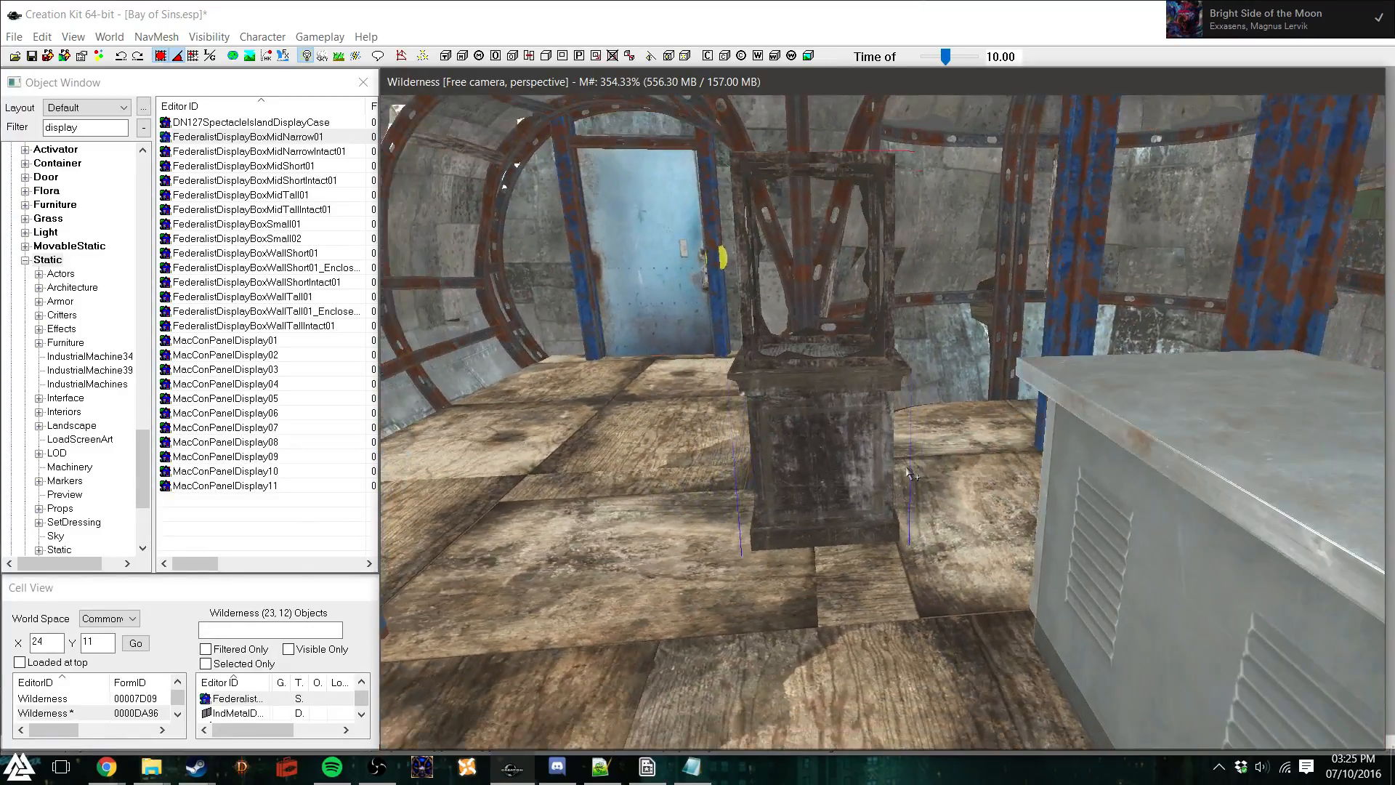
key(d)
shift+middle_drag(826, 486, 821, 483)
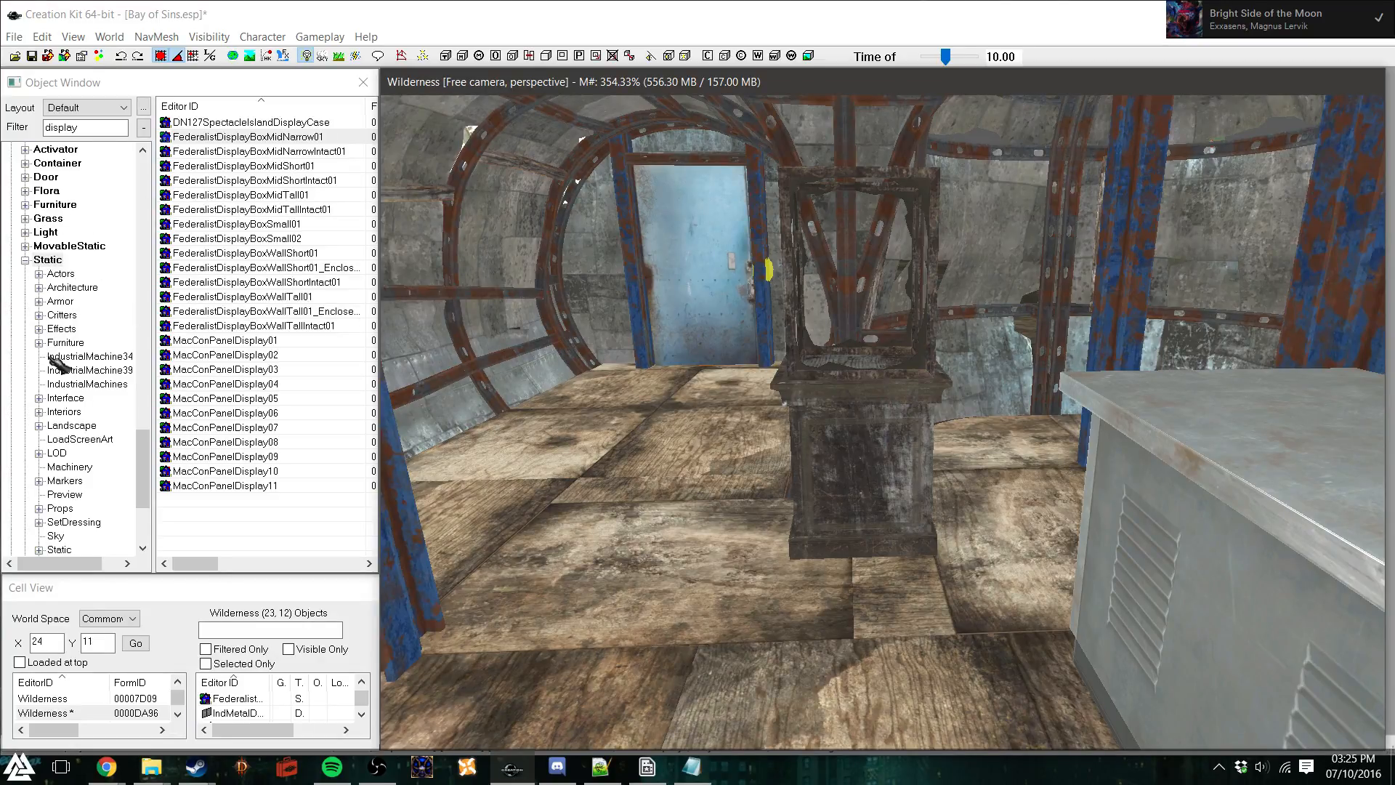
Filter the Static objects by "fatma"
mouse_move(146, 459)
mouse_down()
mouse_move(146, 178)
mouse_move(146, 473)
mouse_up()
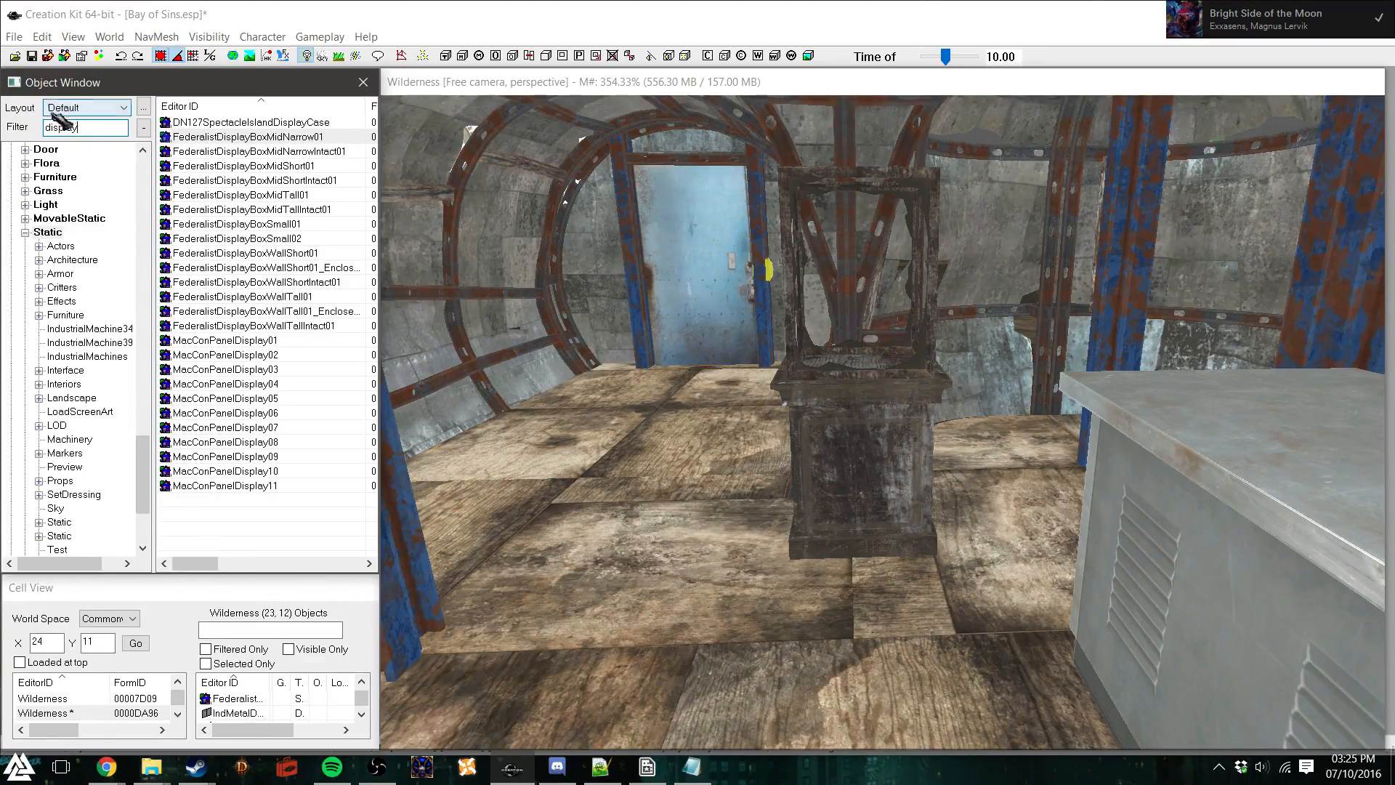
double_click(82, 125)
text(fatma)
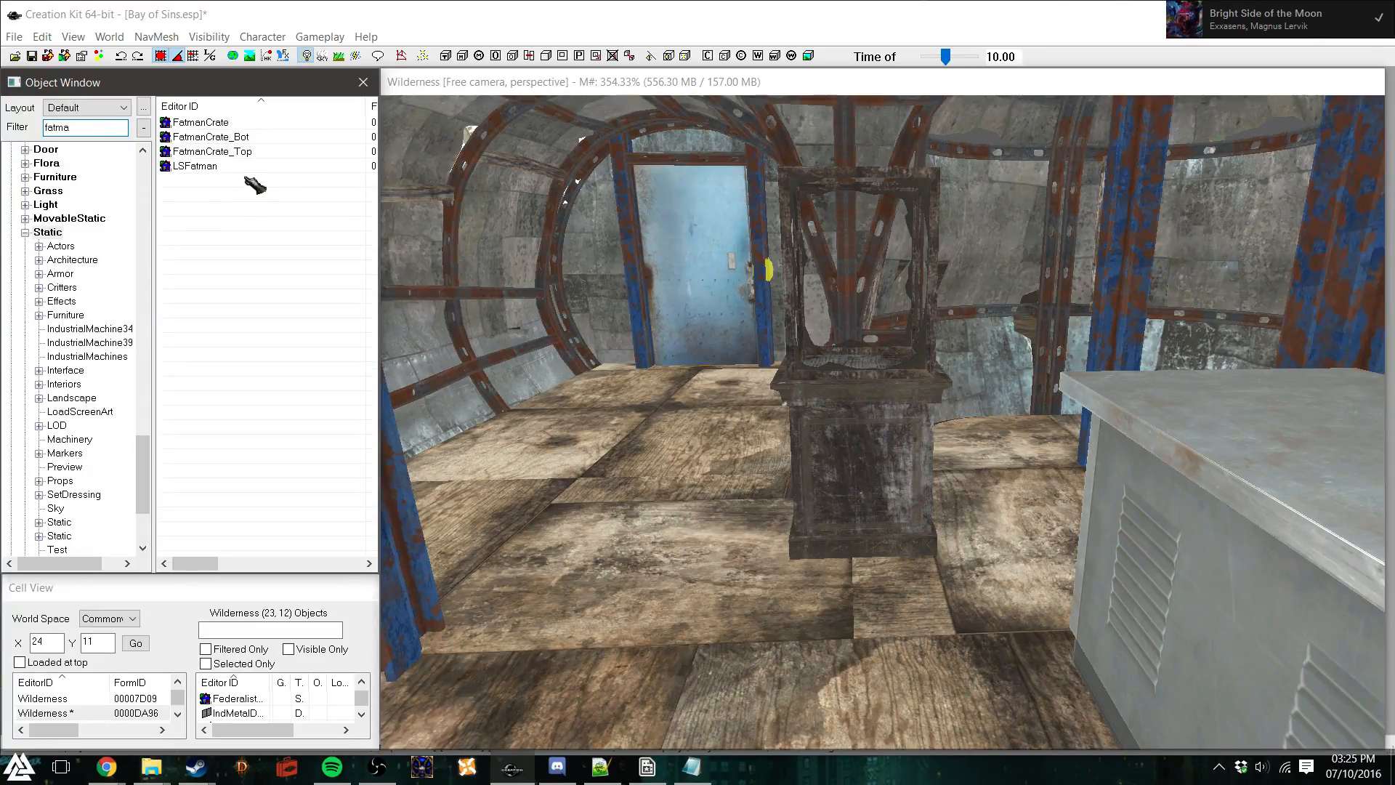
Place FatmanCrate in the hut corner beside a blue pillar, shifting it across the floor and dropping it into place
drag(222, 125, 560, 465)
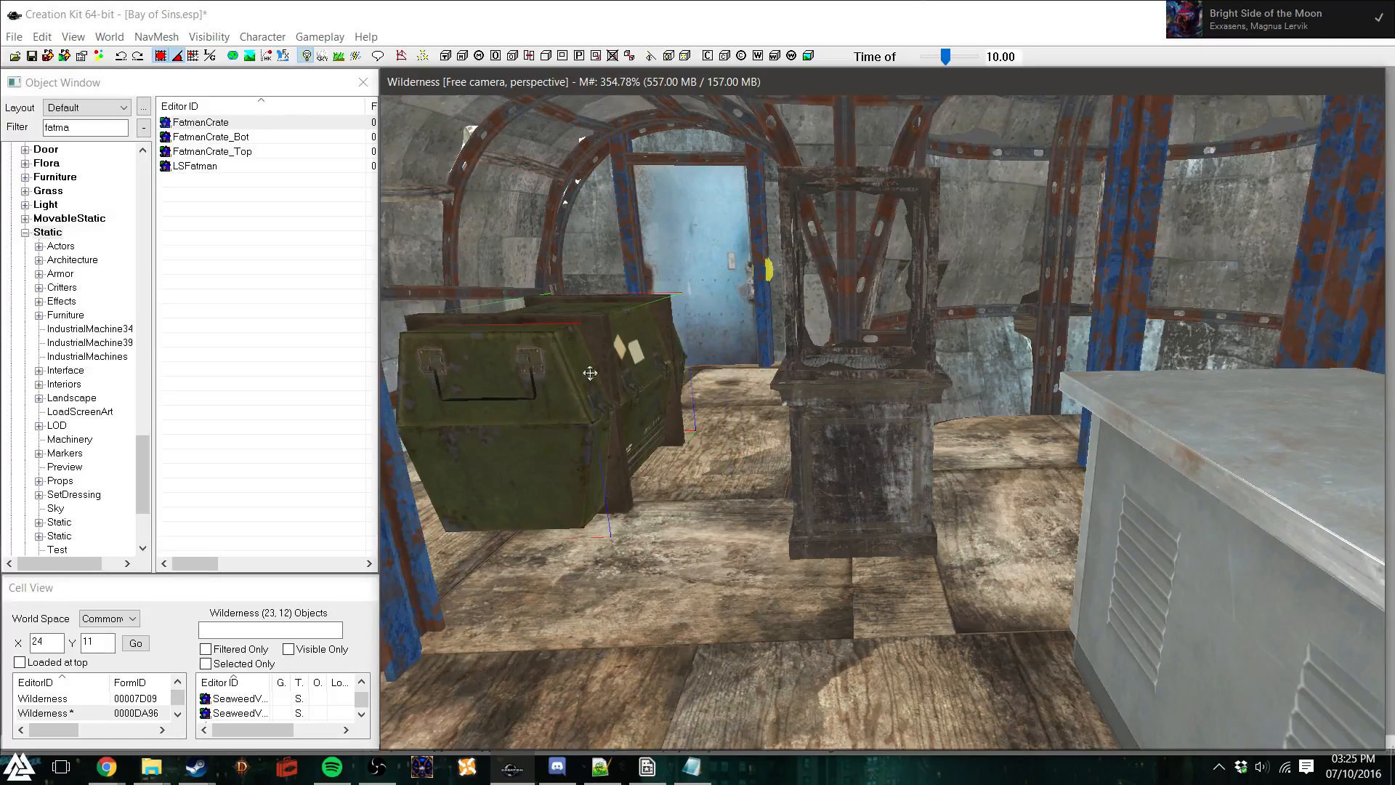
key(Delete)
key(shift+f)
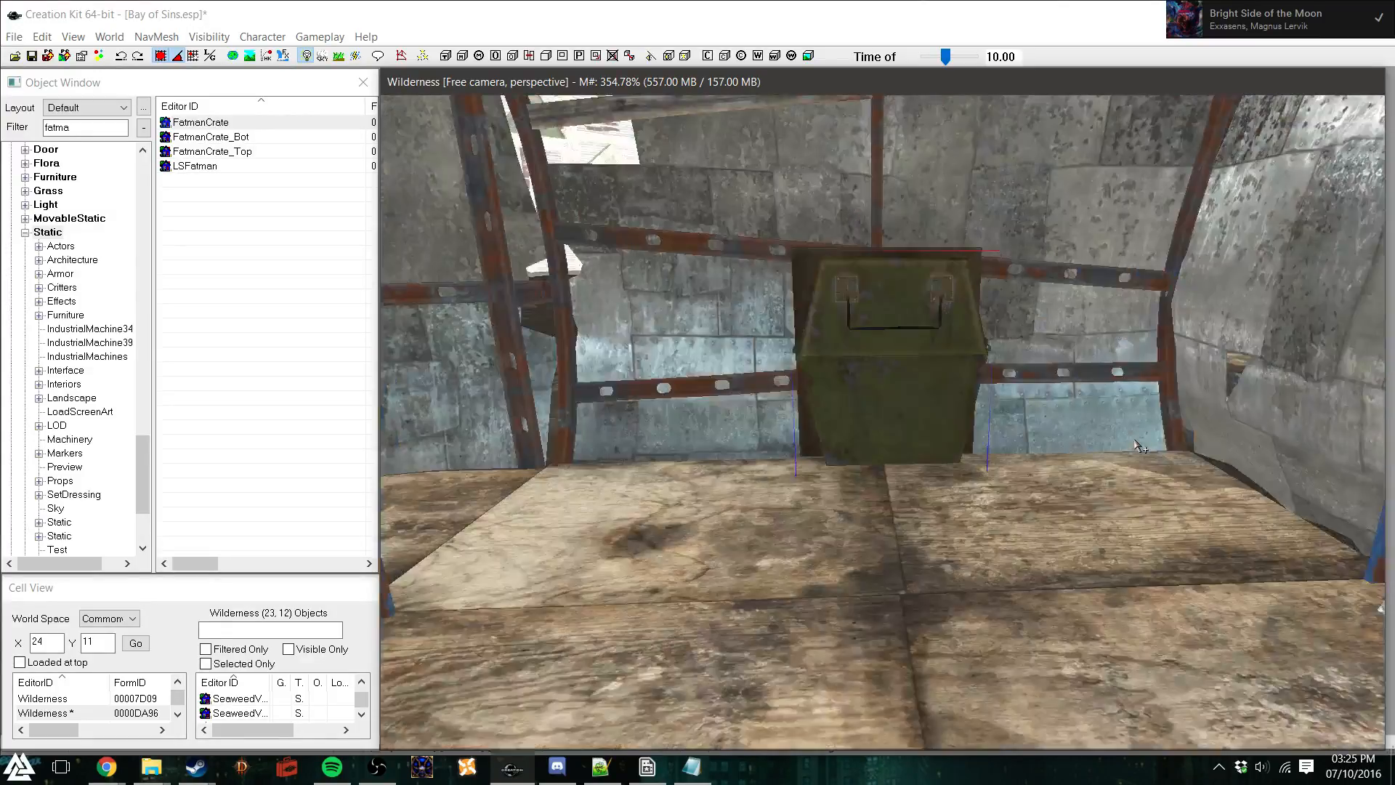
drag(941, 363, 1081, 502)
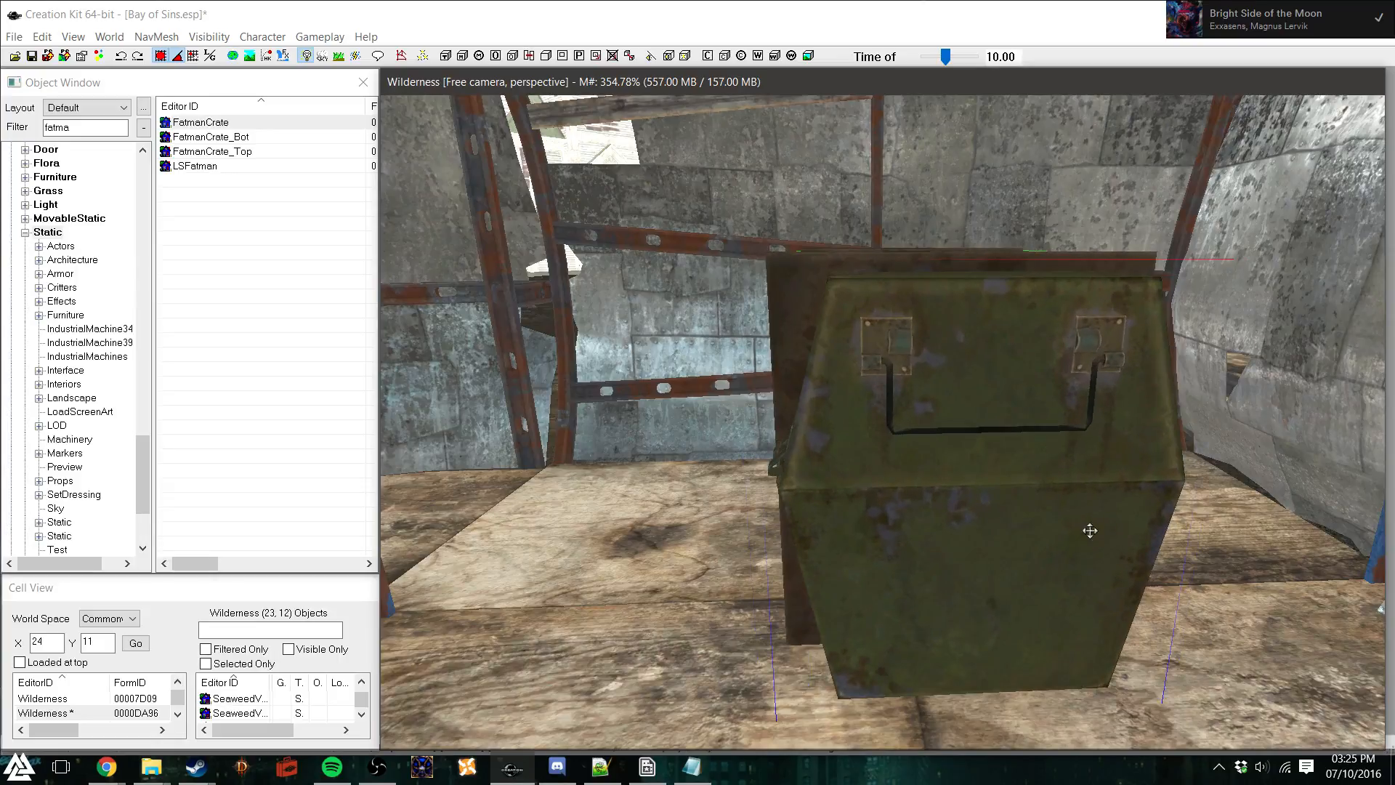
key(shift+f)
middle_drag(1026, 486, 998, 440)
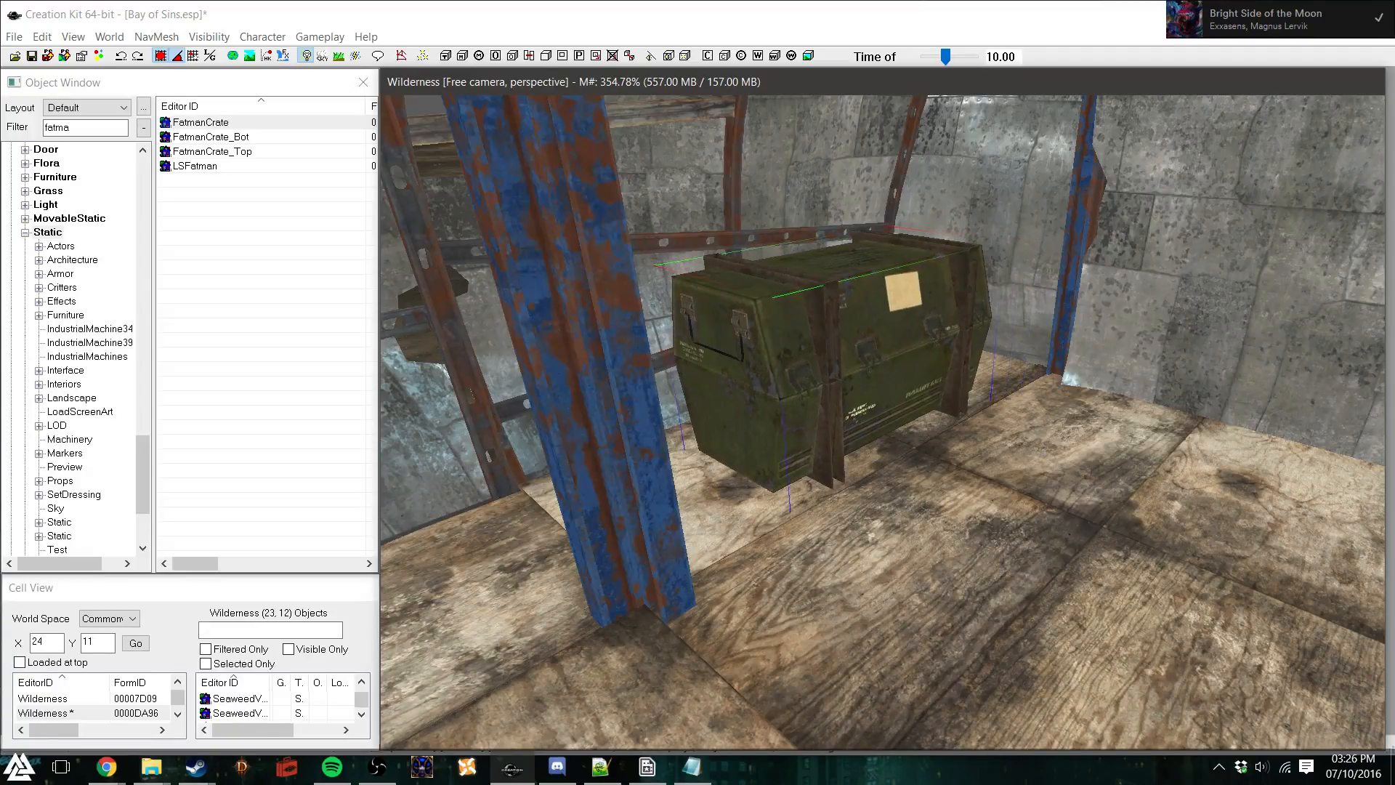
key(d)
middle_drag(899, 501, 930, 459)
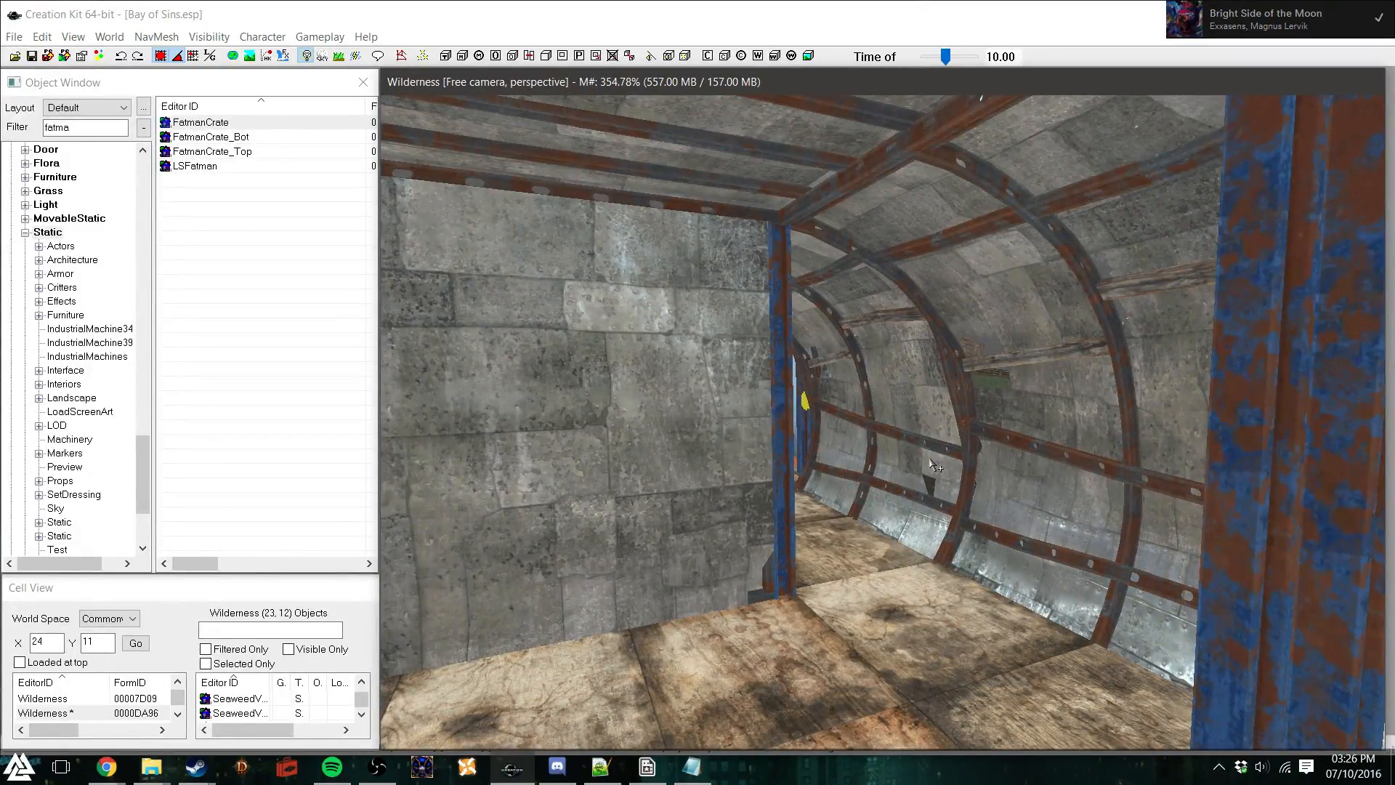
Examine the hut interior around the display box, the metal door and the counter
scroll(930, 460, up, 4)
middle_drag(888, 439, 821, 439)
scroll(874, 434, up, 2)
scroll(874, 439, up, 3)
scroll(763, 430, up, 2)
scroll(924, 455, up, 2)
mouse_move(949, 465)
middle_down()
mouse_move(974, 469)
mouse_move(933, 470)
middle_up()
scroll(974, 468, up, 2)
scroll(933, 470, up, 2)
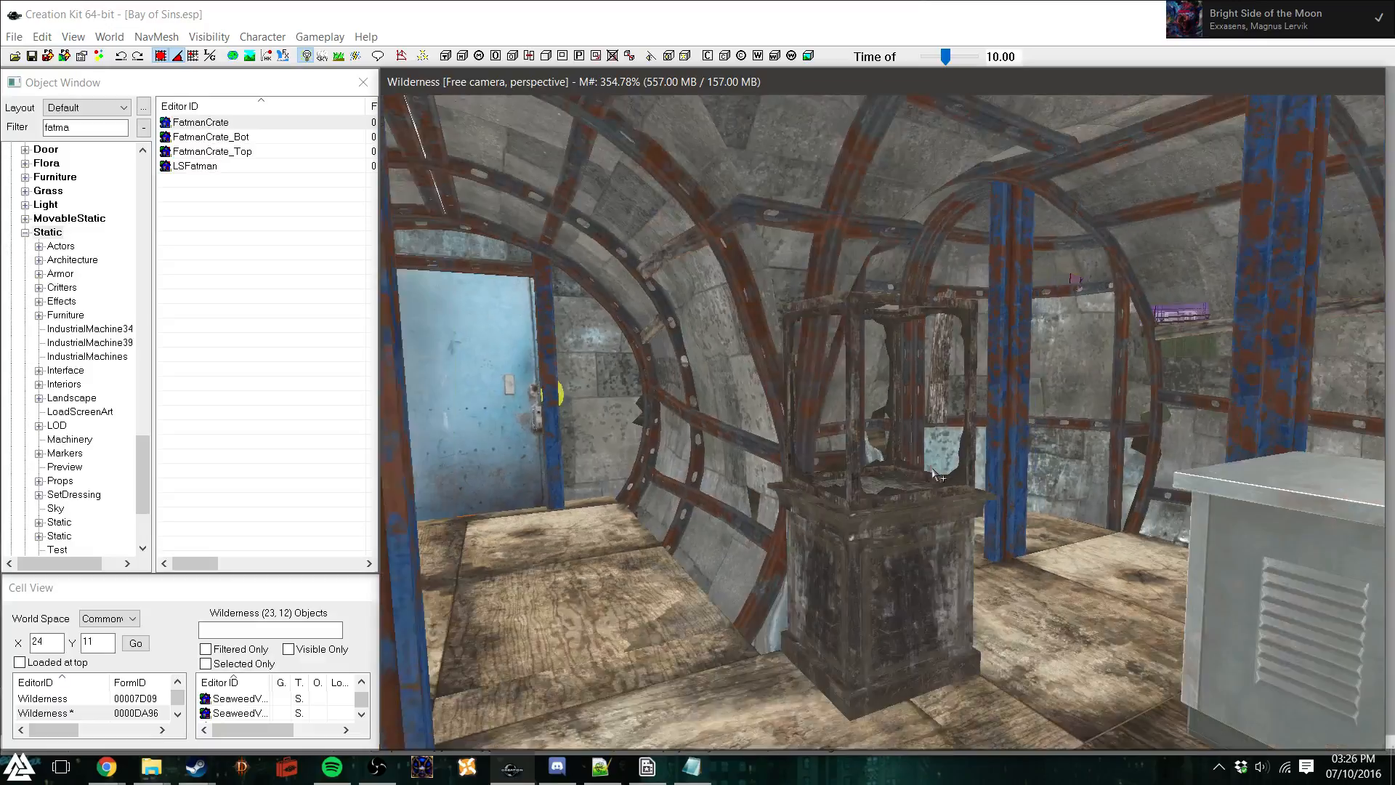
scroll(933, 472, down, 2)
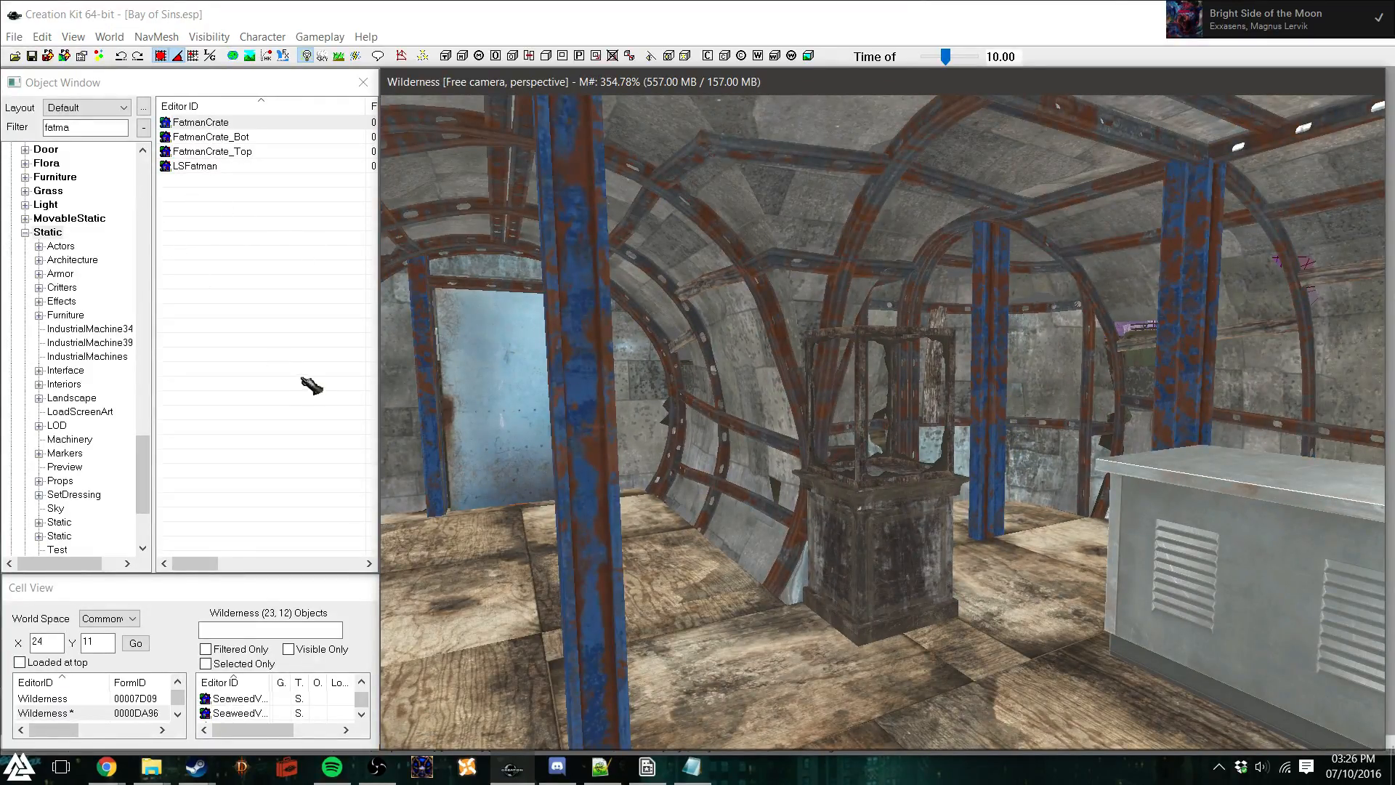
List the Weapon objects that match the "fatma" filter
double_click(80, 129)
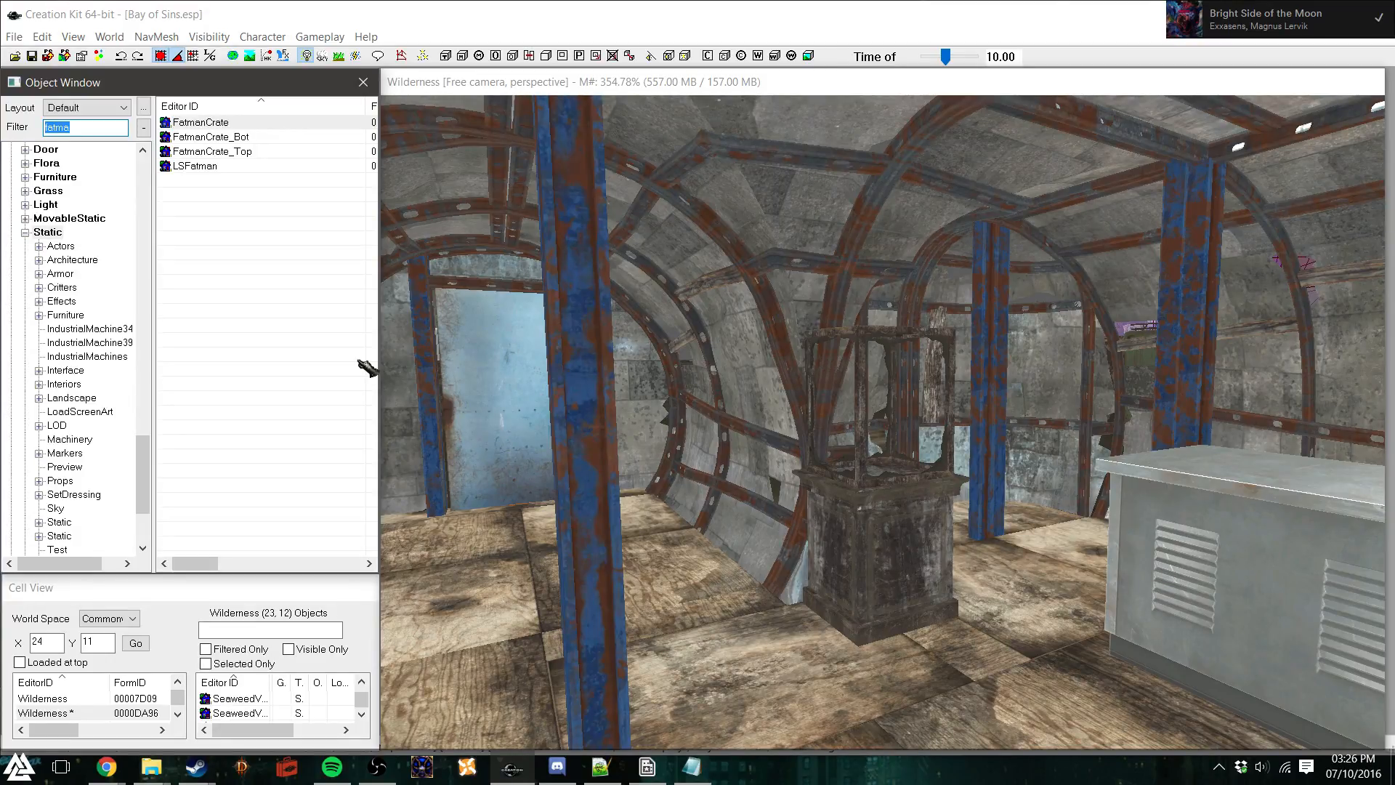
scroll(850, 504, up, 3)
scroll(850, 504, down, 1)
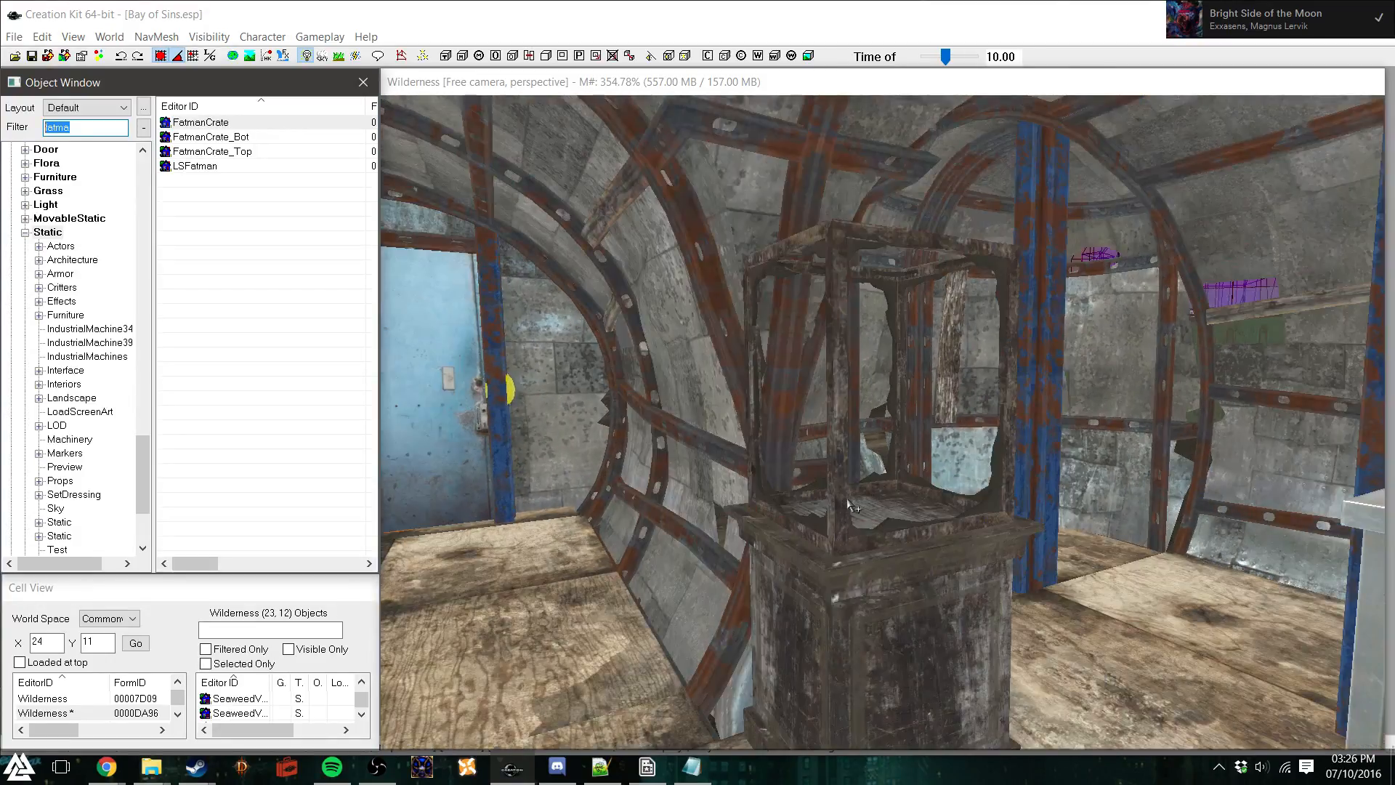
scroll(850, 504, down, 2)
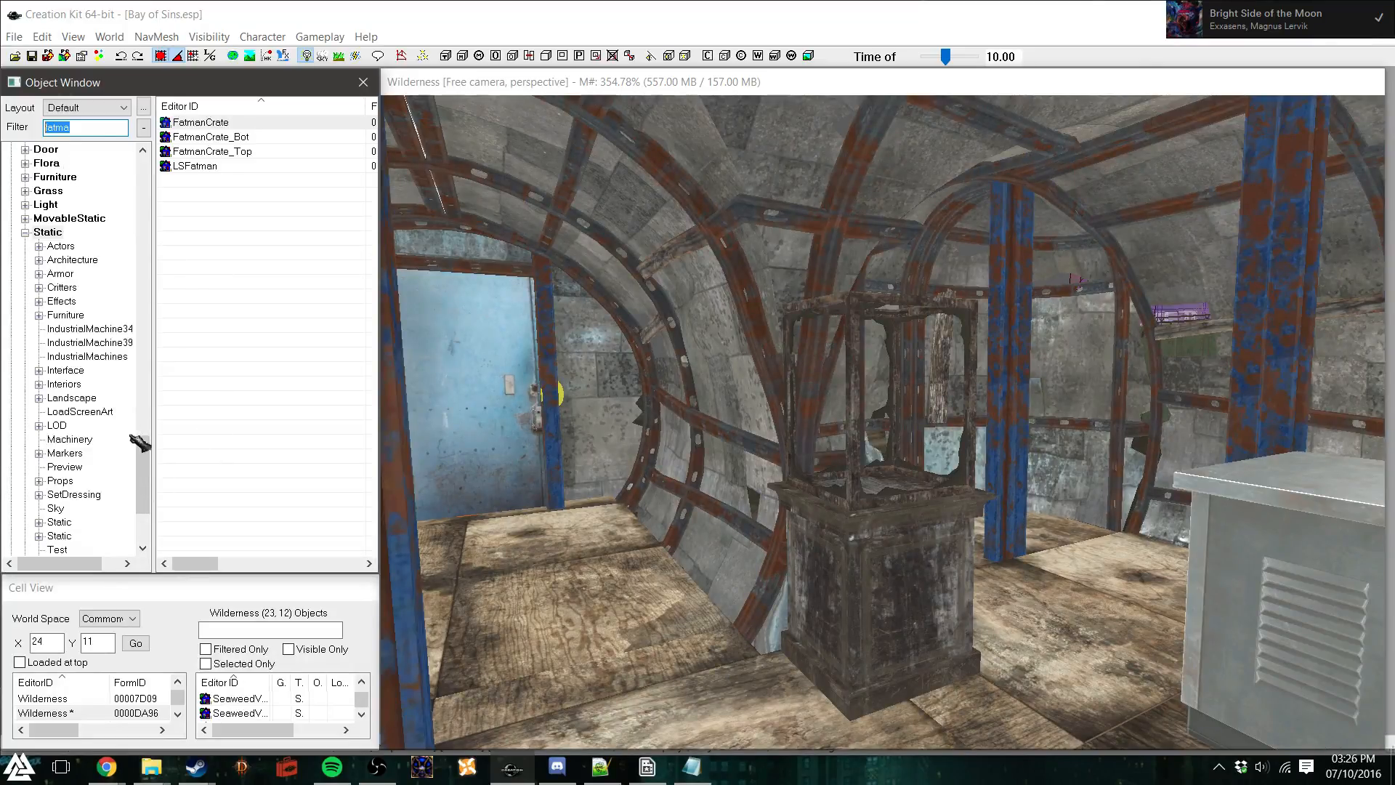
drag(143, 457, 143, 422)
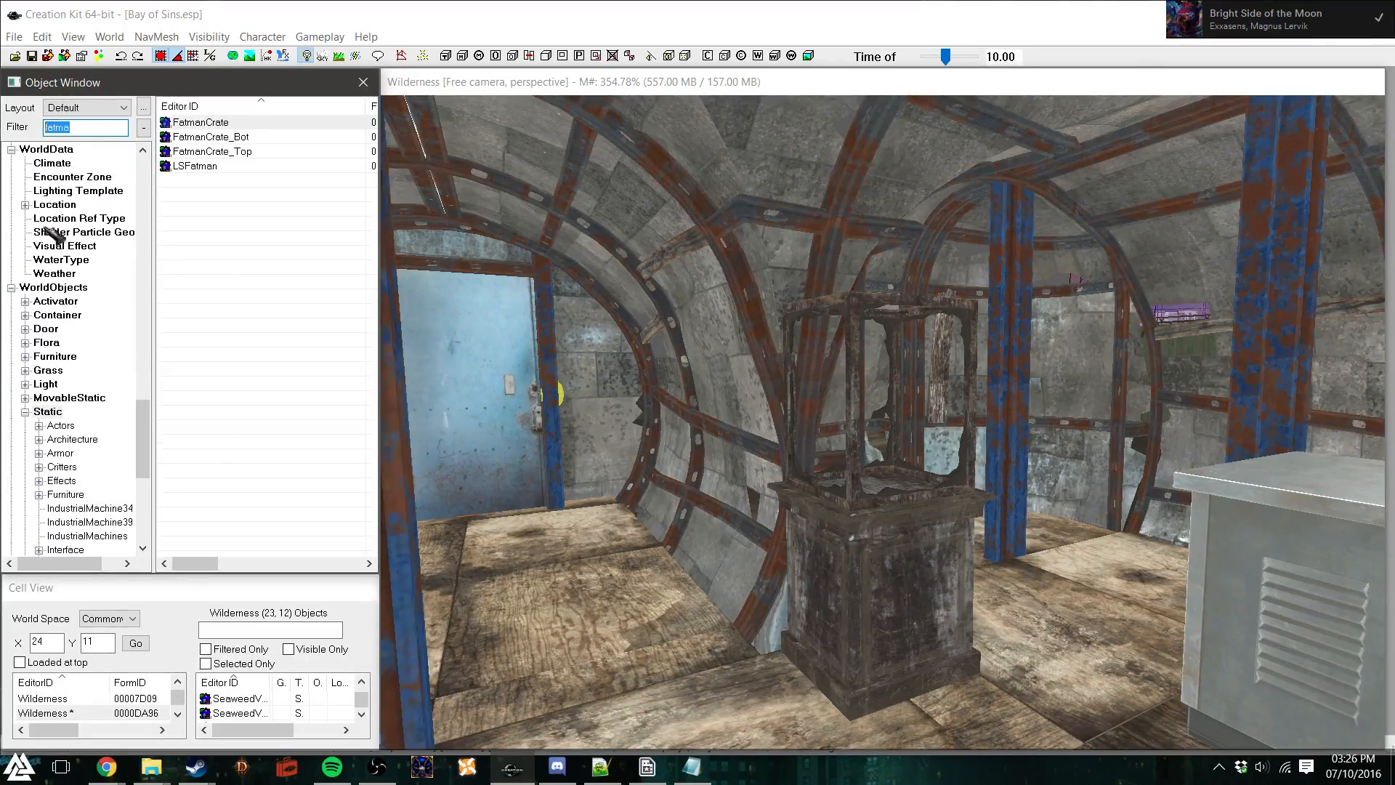
scroll(58, 358, up, 2)
scroll(60, 305, up, 5)
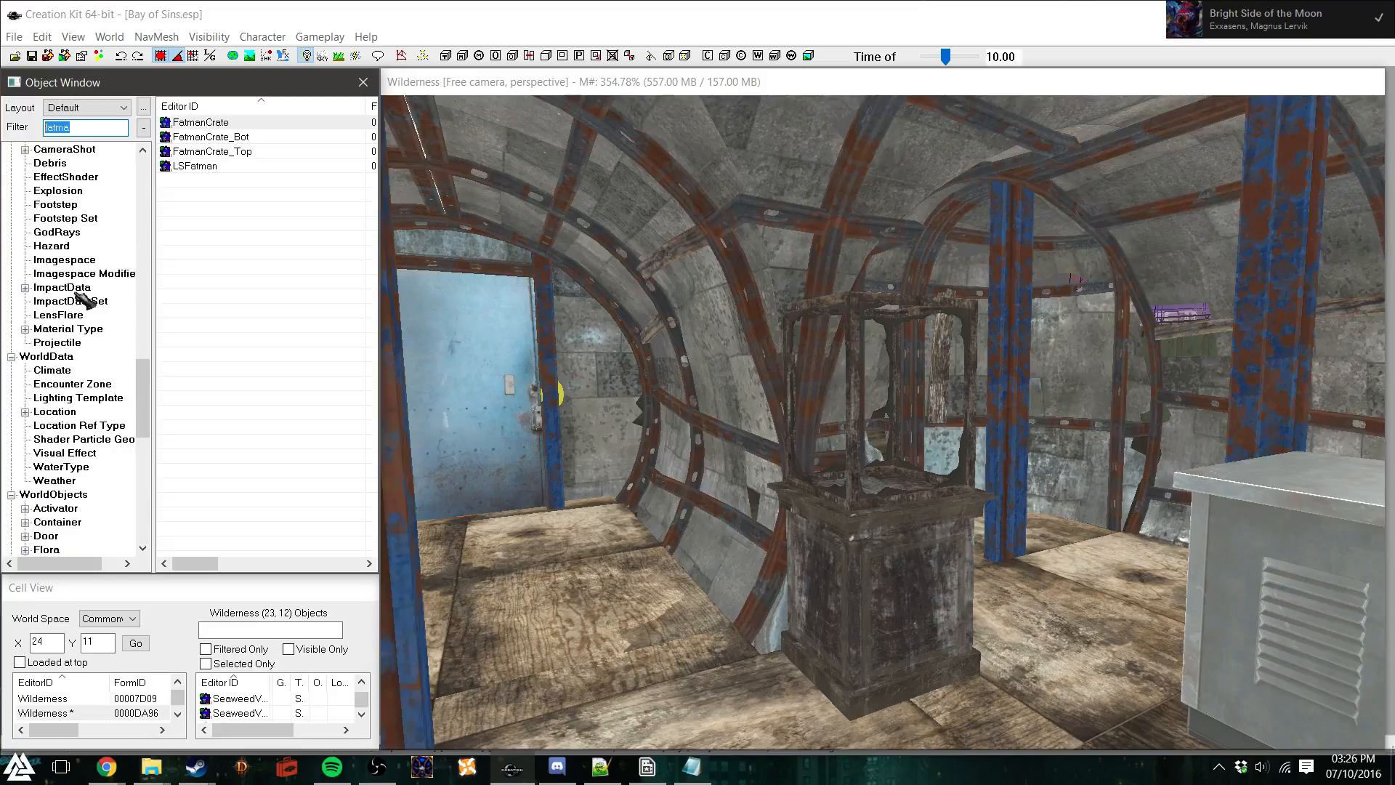
scroll(61, 305, up, 6)
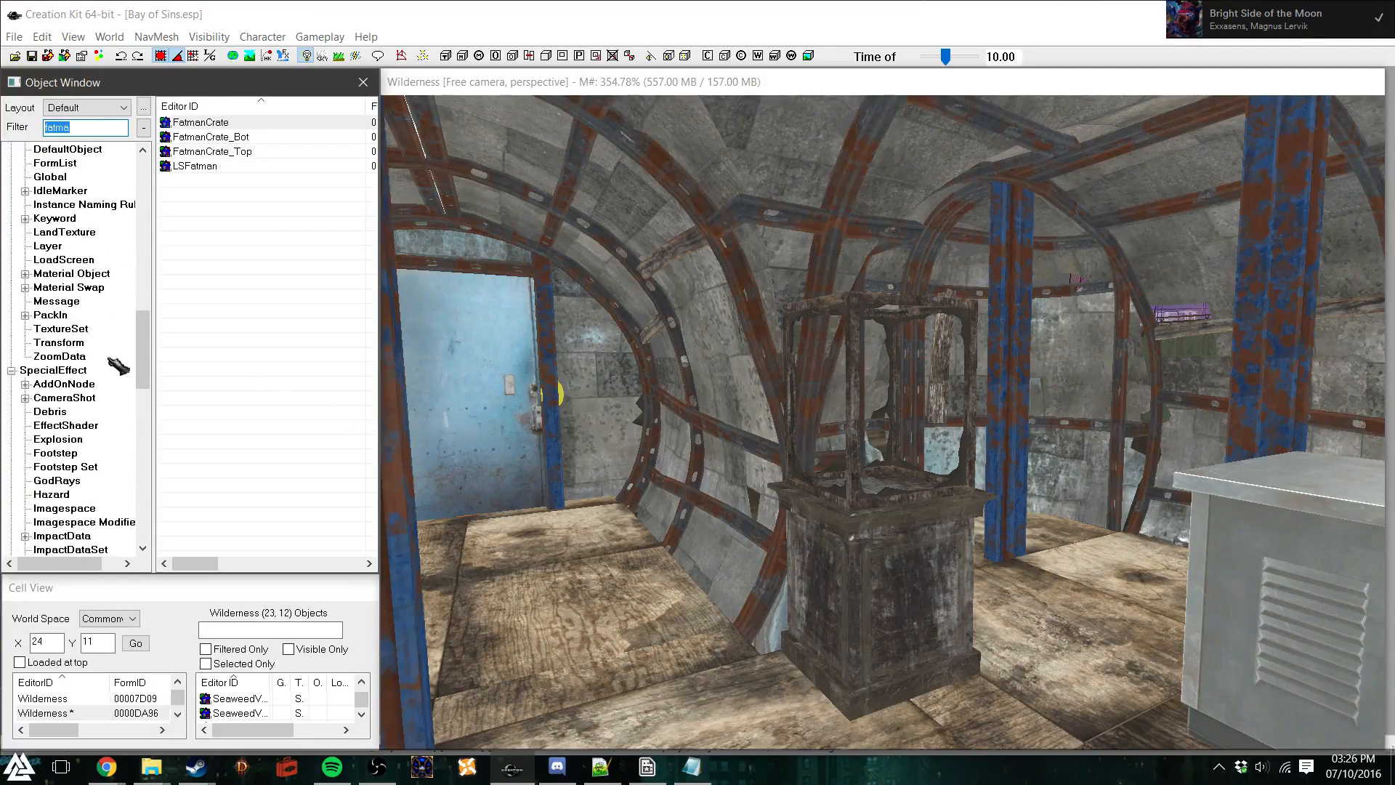
scroll(113, 360, up, 8)
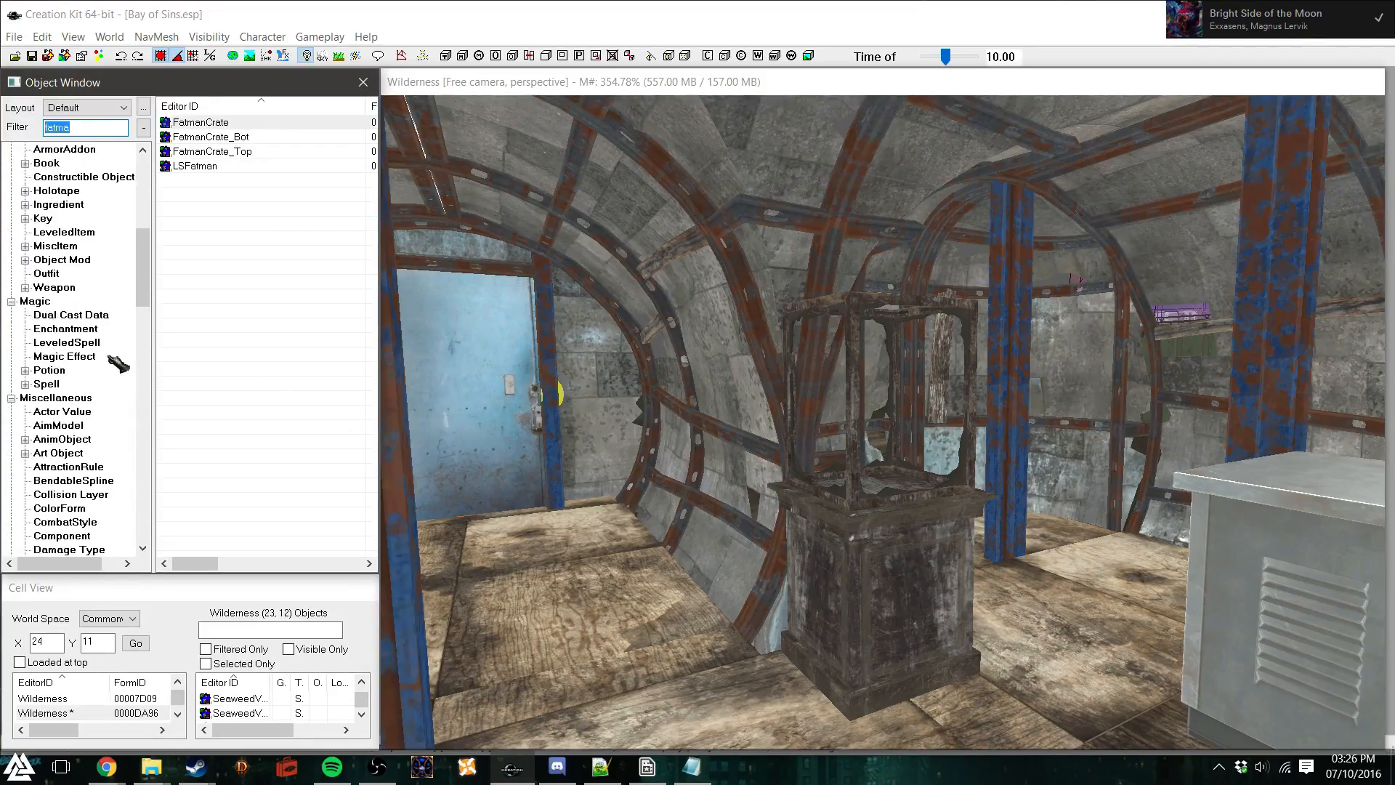
scroll(117, 363, up, 6)
scroll(117, 364, up, 1)
scroll(115, 323, down, 2)
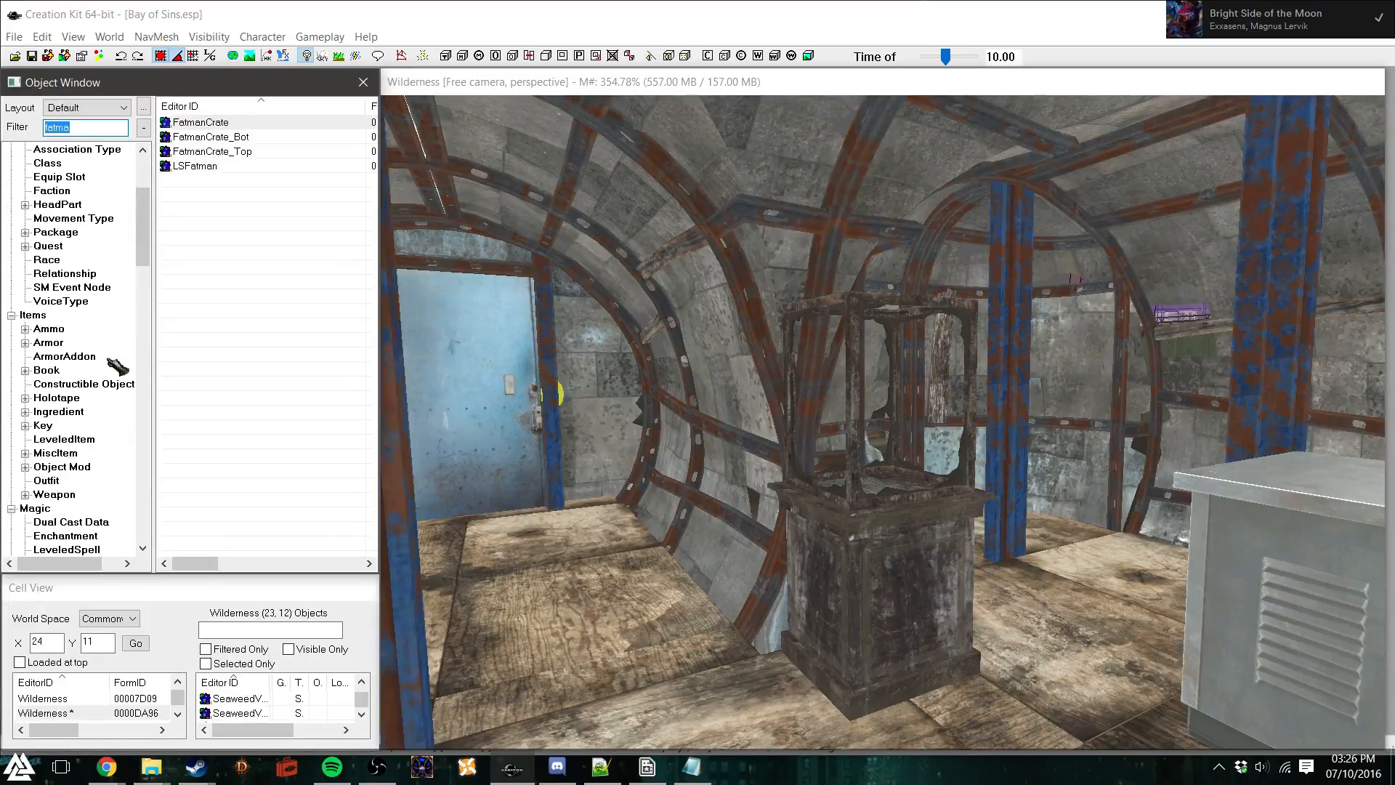
click(55, 495)
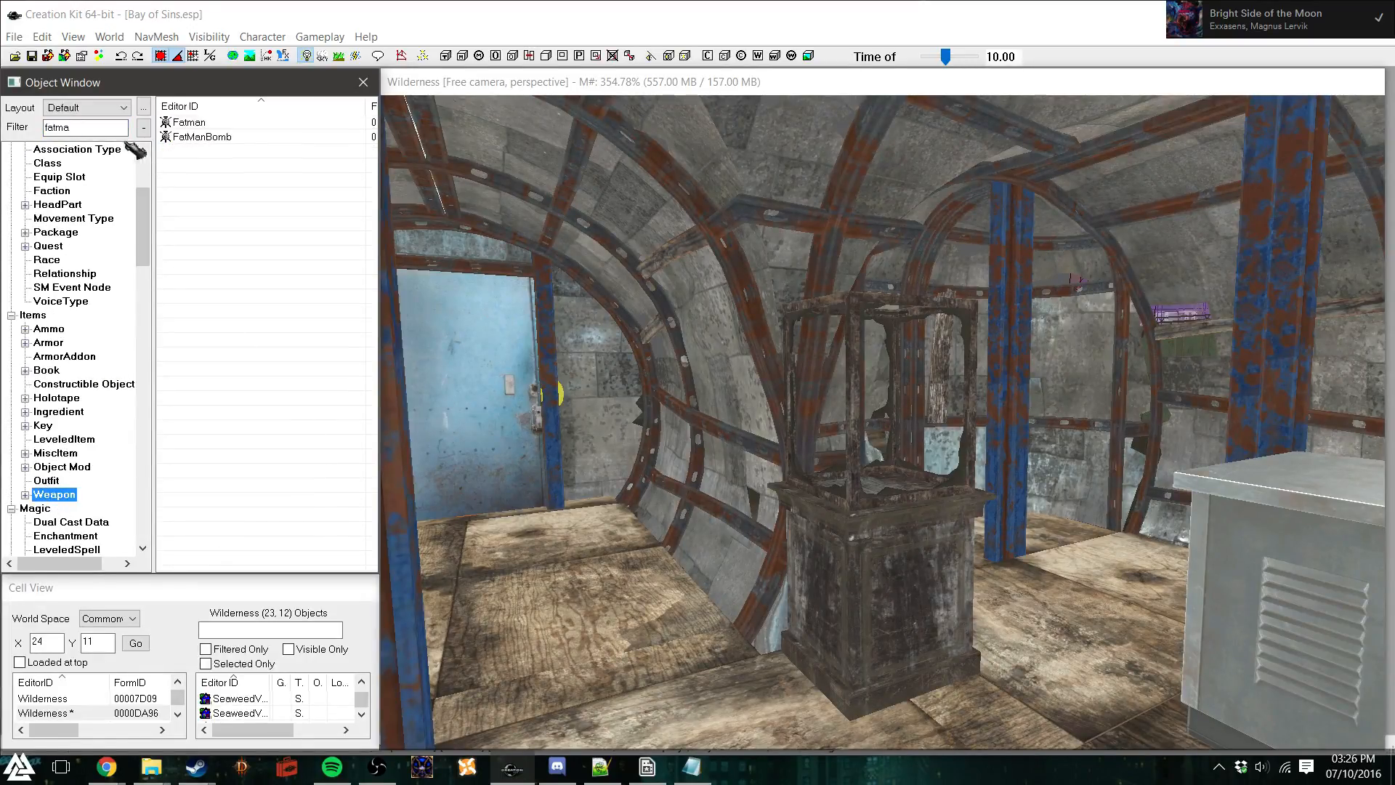
Place FatManBomb inside the display box, turn it upright and move it over the middle of the tray
drag(209, 124, 879, 480)
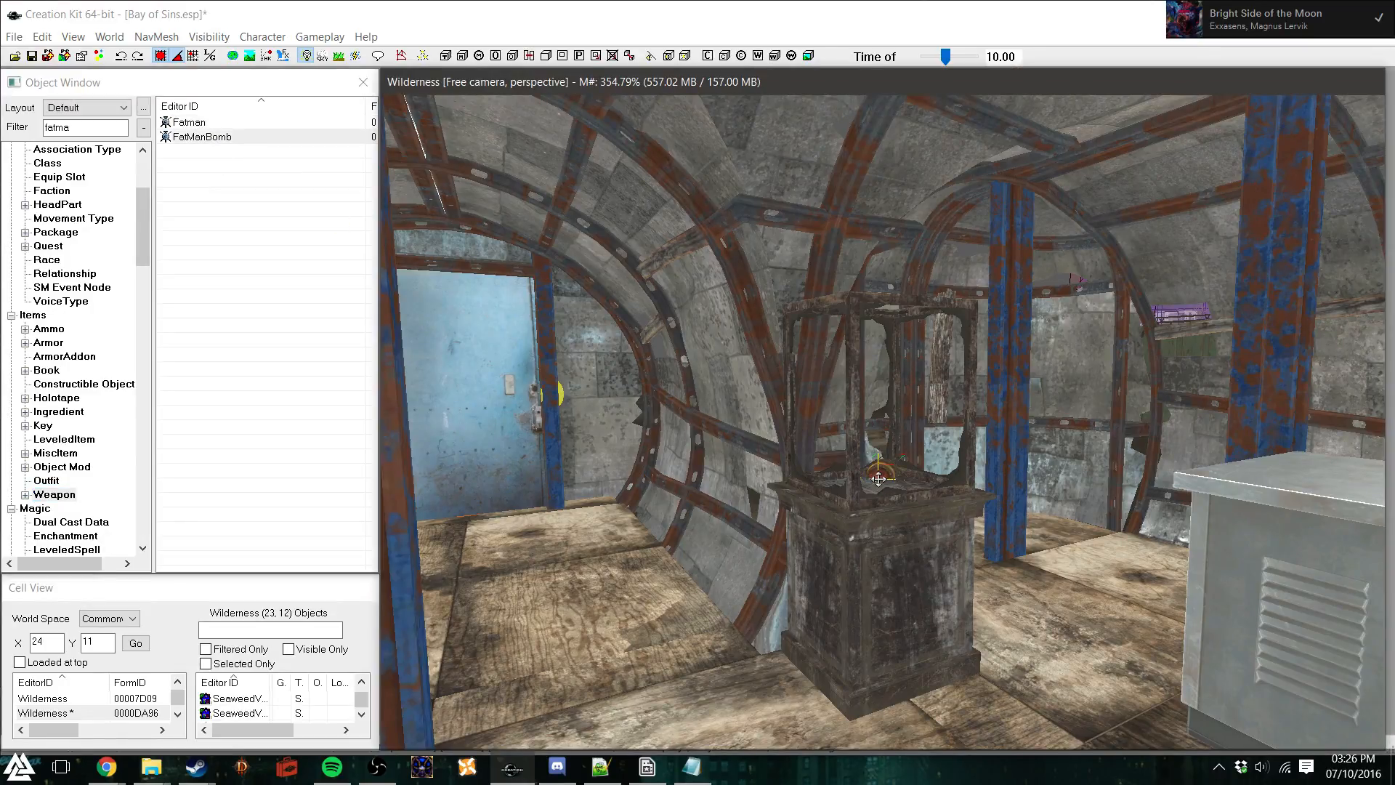
scroll(879, 479, up, 2)
drag(849, 554, 872, 486)
right_drag(872, 486, 875, 530)
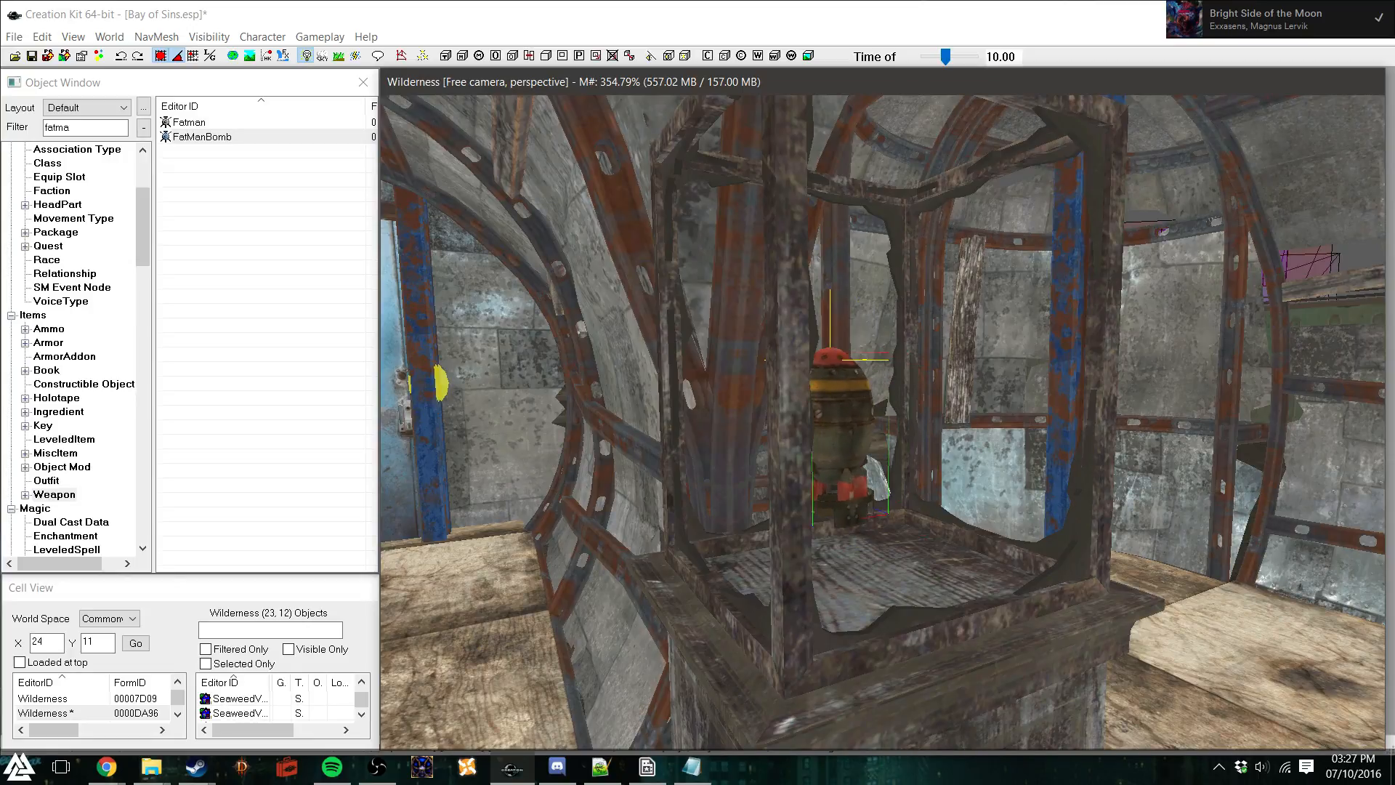
drag(941, 460, 943, 523)
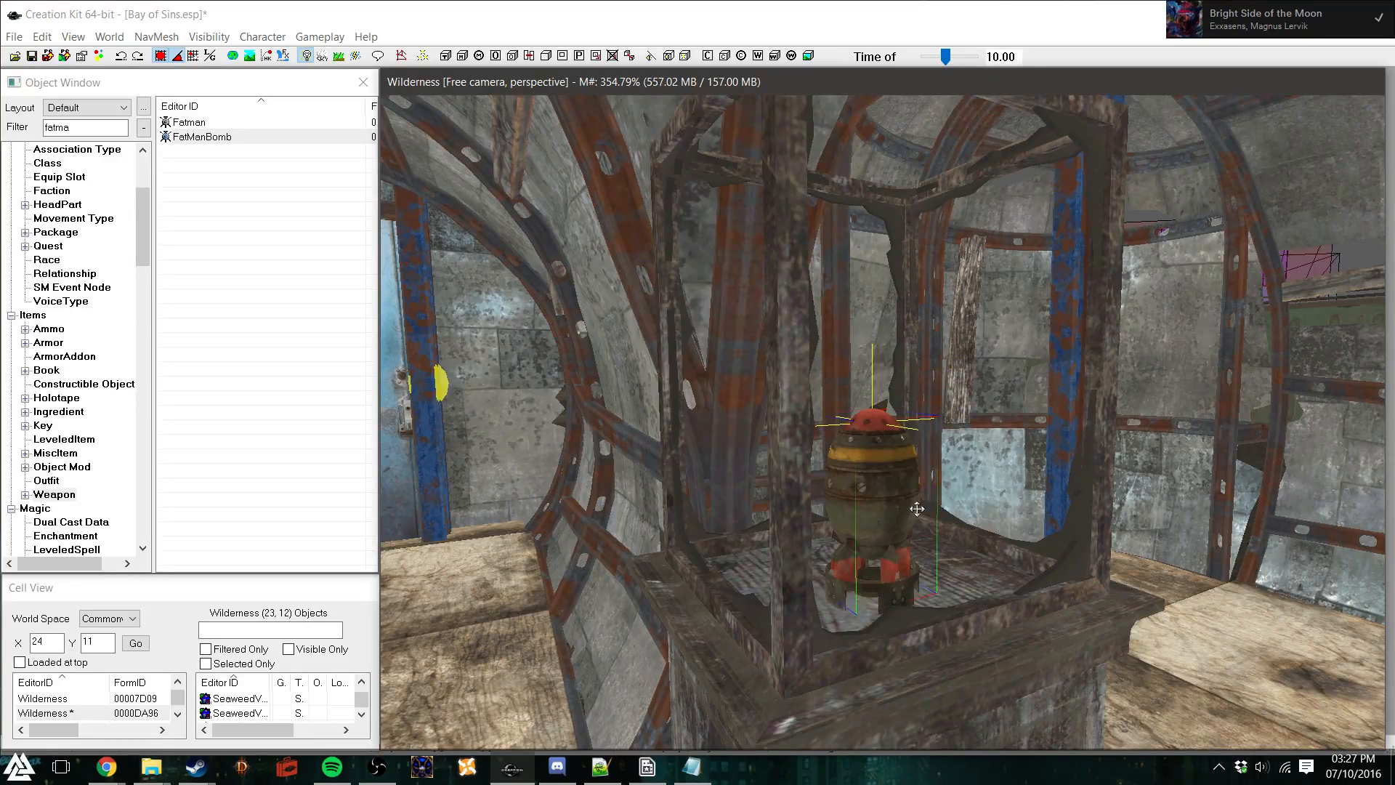
Fine-tune the FatManBomb's position on the display box's tray, deselect it and save the plugin
shift+middle_drag(941, 529, 902, 561)
drag(768, 543, 787, 489)
mouse_move(774, 524)
shift+middle_down()
mouse_move(967, 508)
mouse_move(862, 547)
mouse_move(783, 502)
shift+middle_up()
scroll(863, 546, down, 5)
key(d)
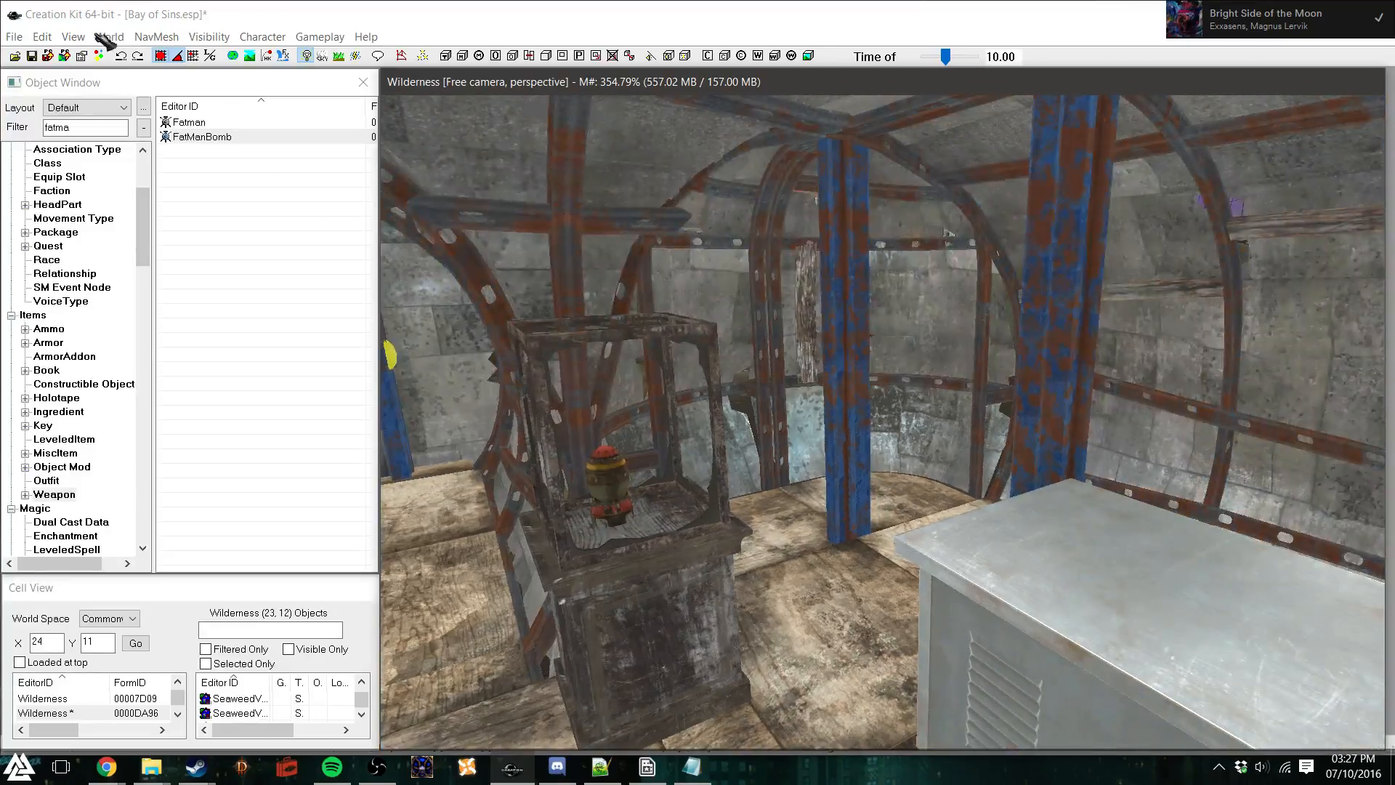
click(31, 57)
List the Static objects and filter them by "bookc" to find a bookcase for the counter area
shift+middle_drag(730, 434, 797, 440)
mouse_move(880, 491)
shift+middle_down()
mouse_move(903, 491)
mouse_move(878, 490)
shift+middle_up()
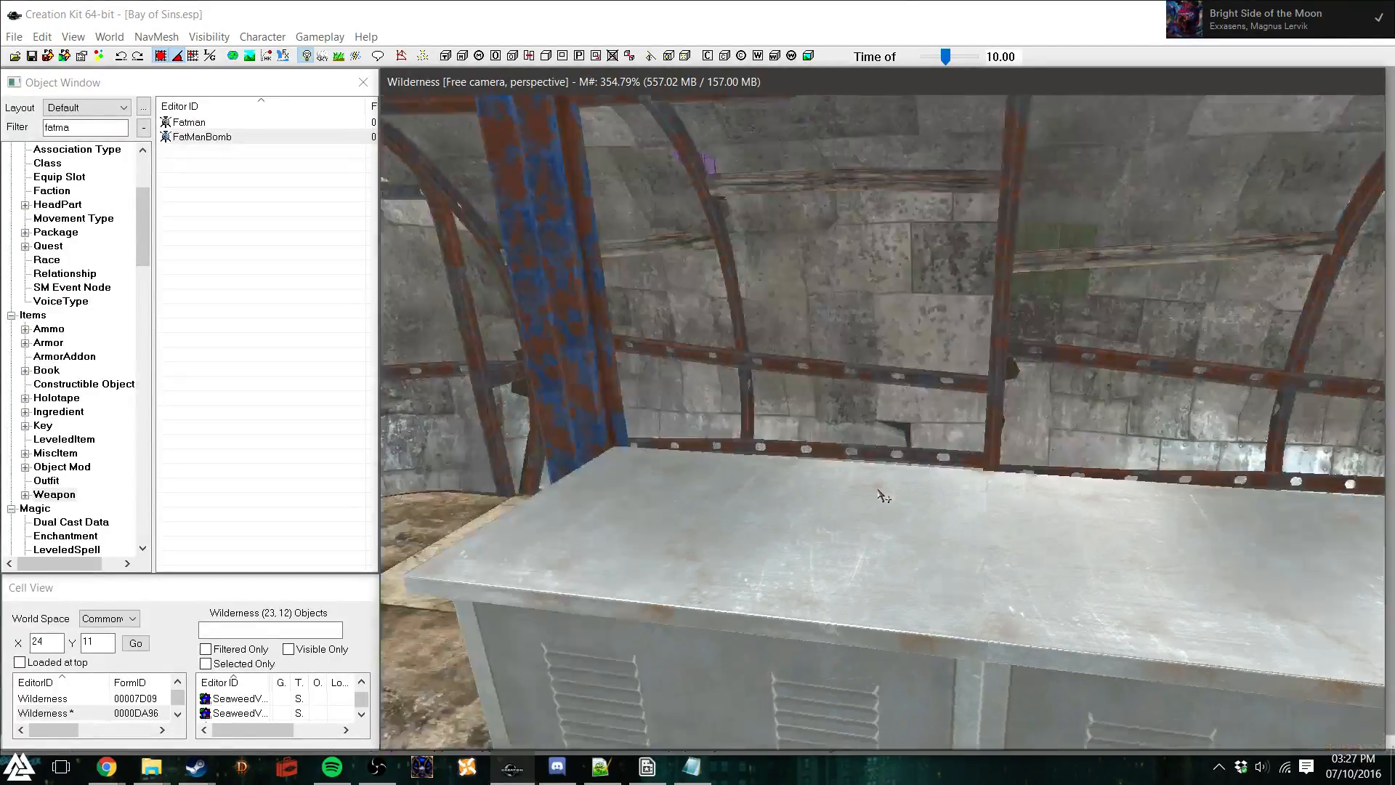
shift+middle_drag(970, 530, 877, 510)
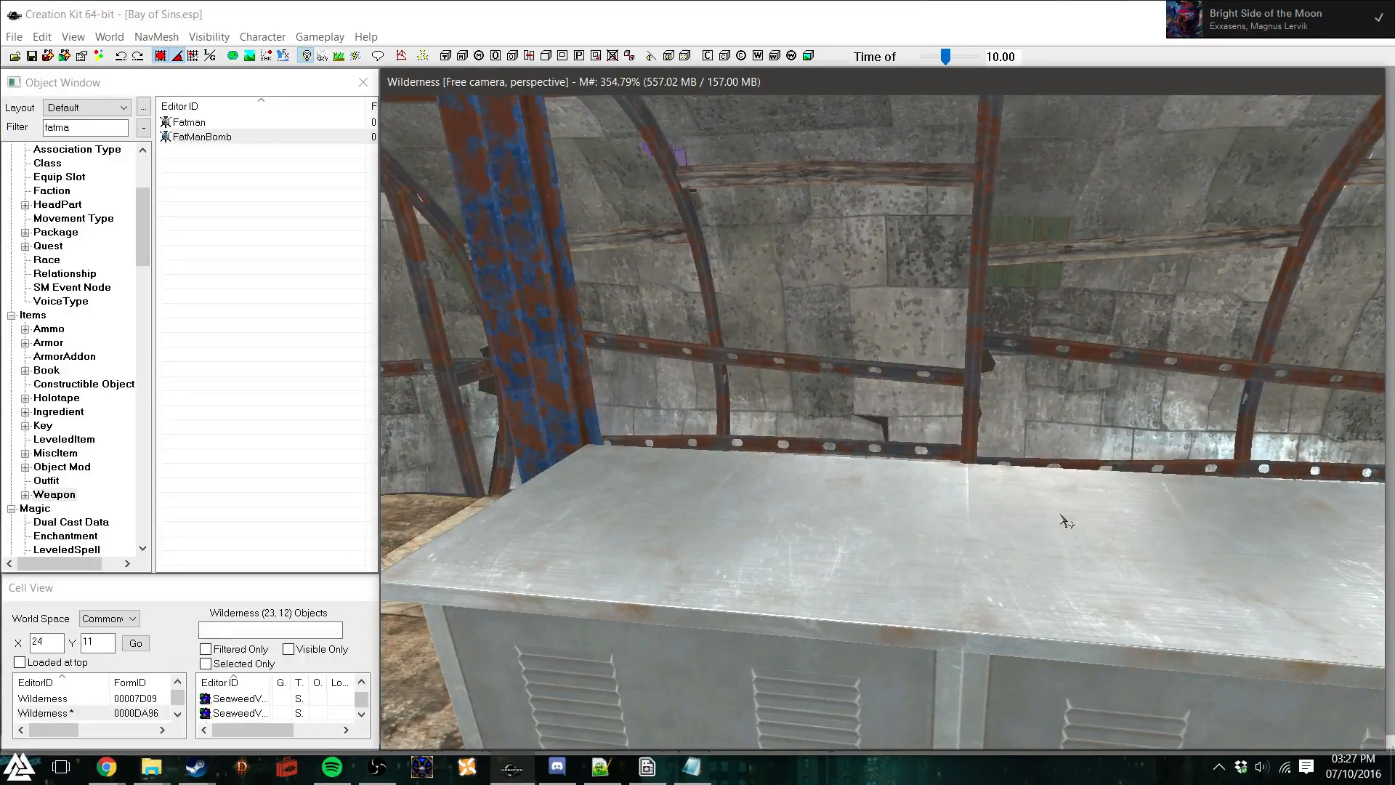
shift+middle_drag(1065, 520, 1069, 521)
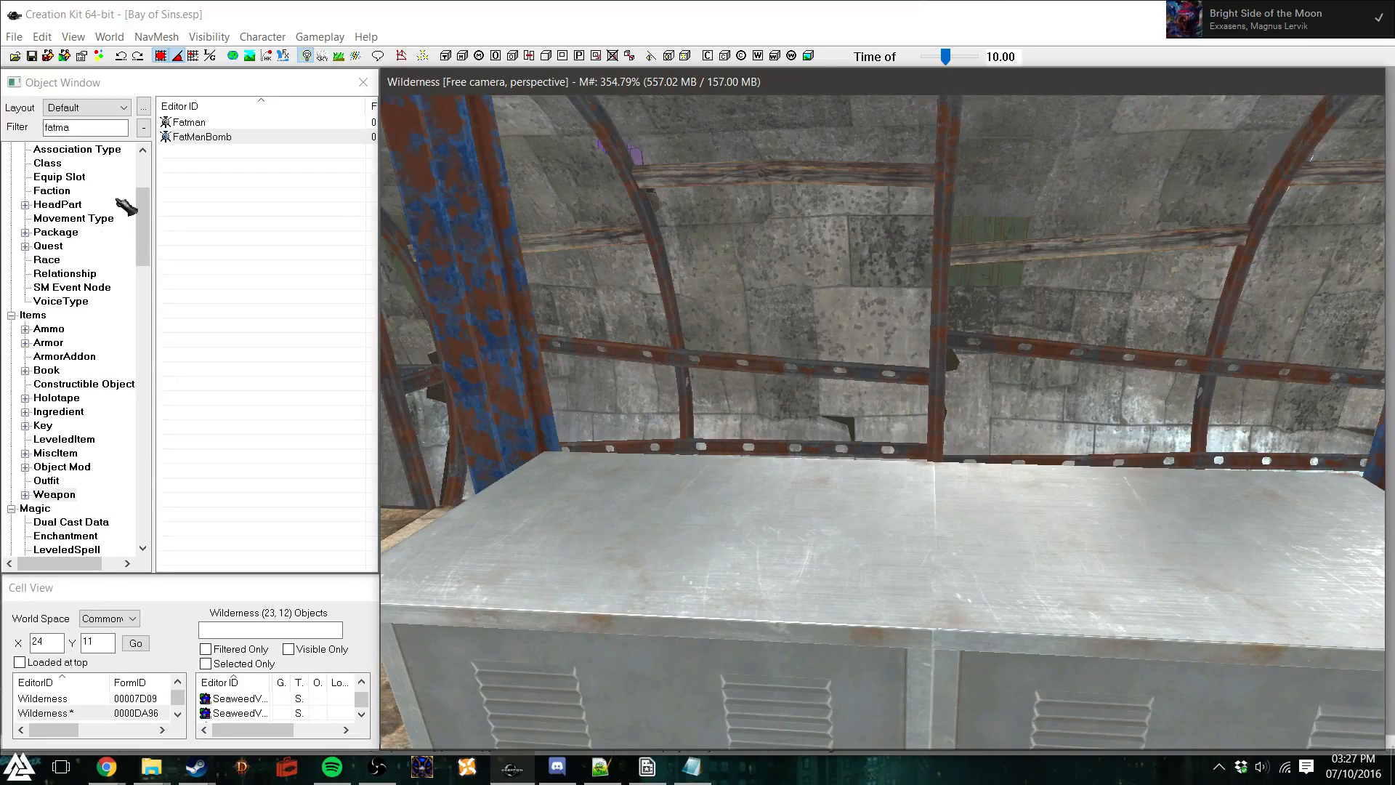
drag(143, 207, 135, 450)
click(48, 370)
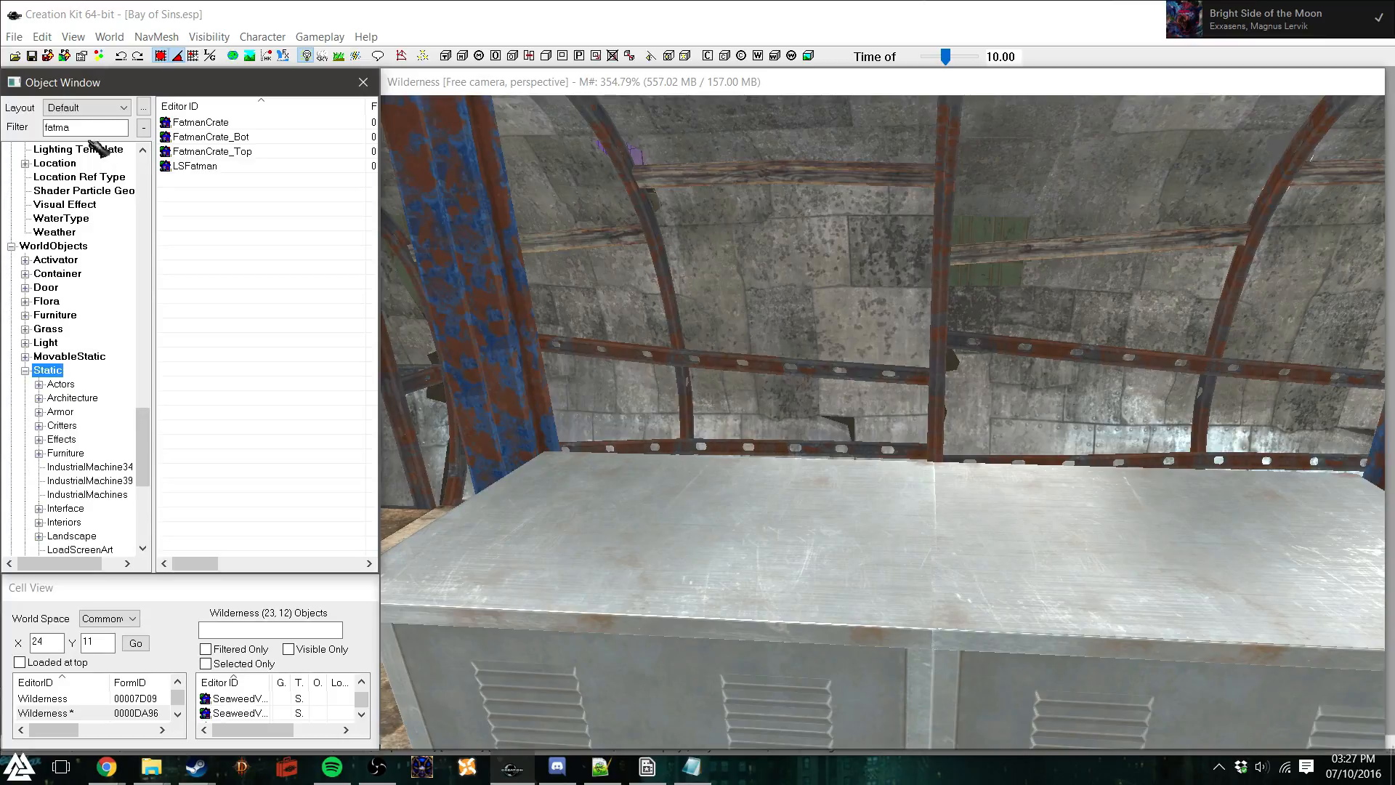
click(86, 112)
click(71, 105)
drag(88, 127, 3, 141)
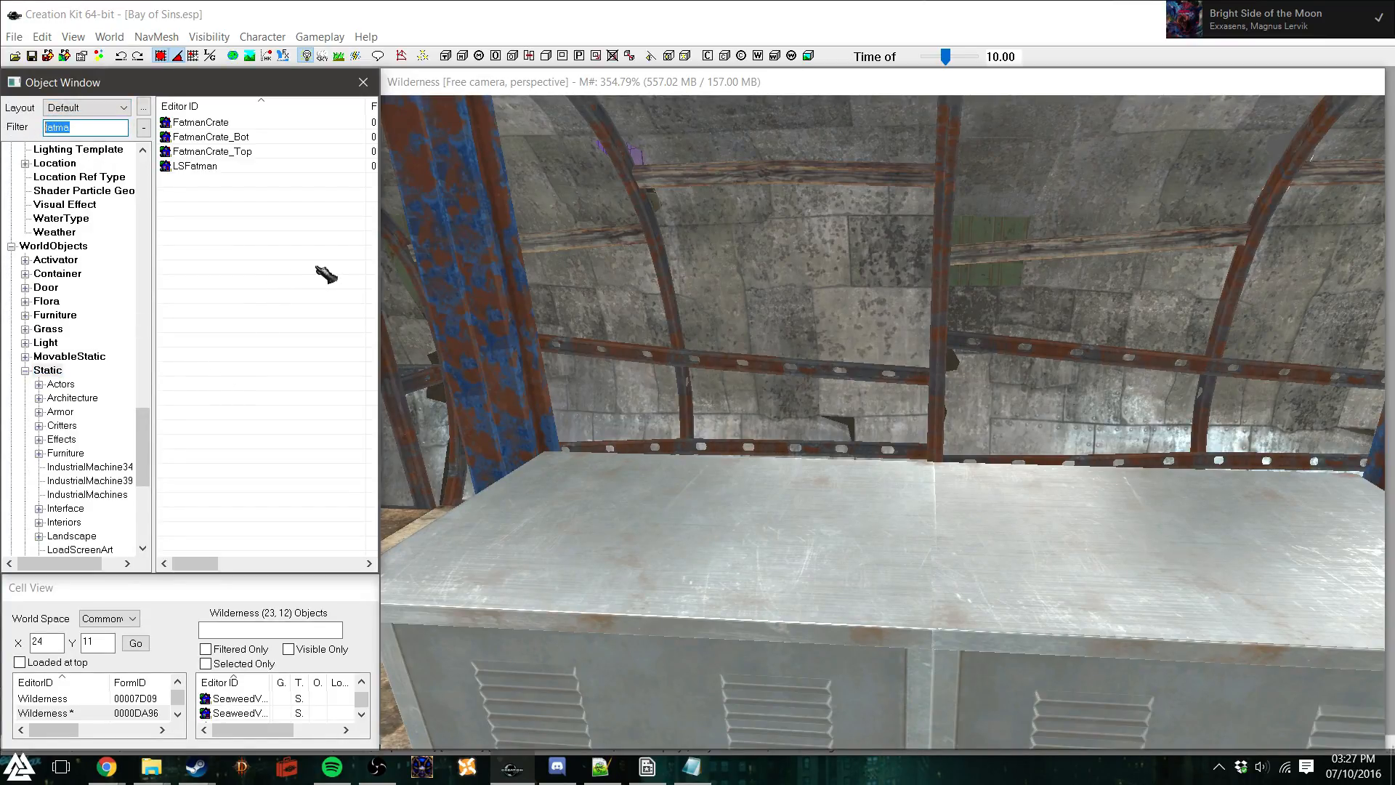
text(bookc)
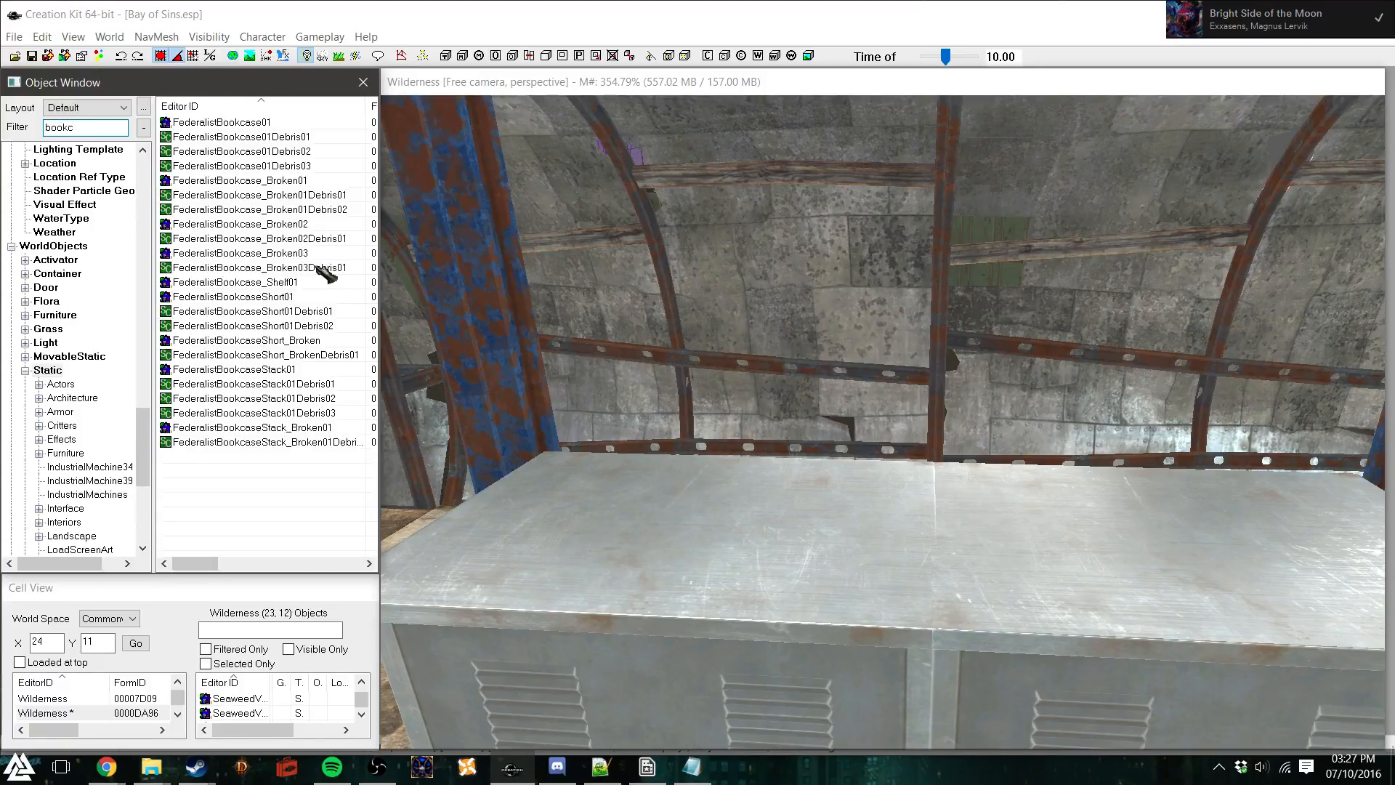
Try FederalistBookcase01 behind the counter, turning it and moving it toward the curved wall, and delete it
drag(265, 125, 855, 469)
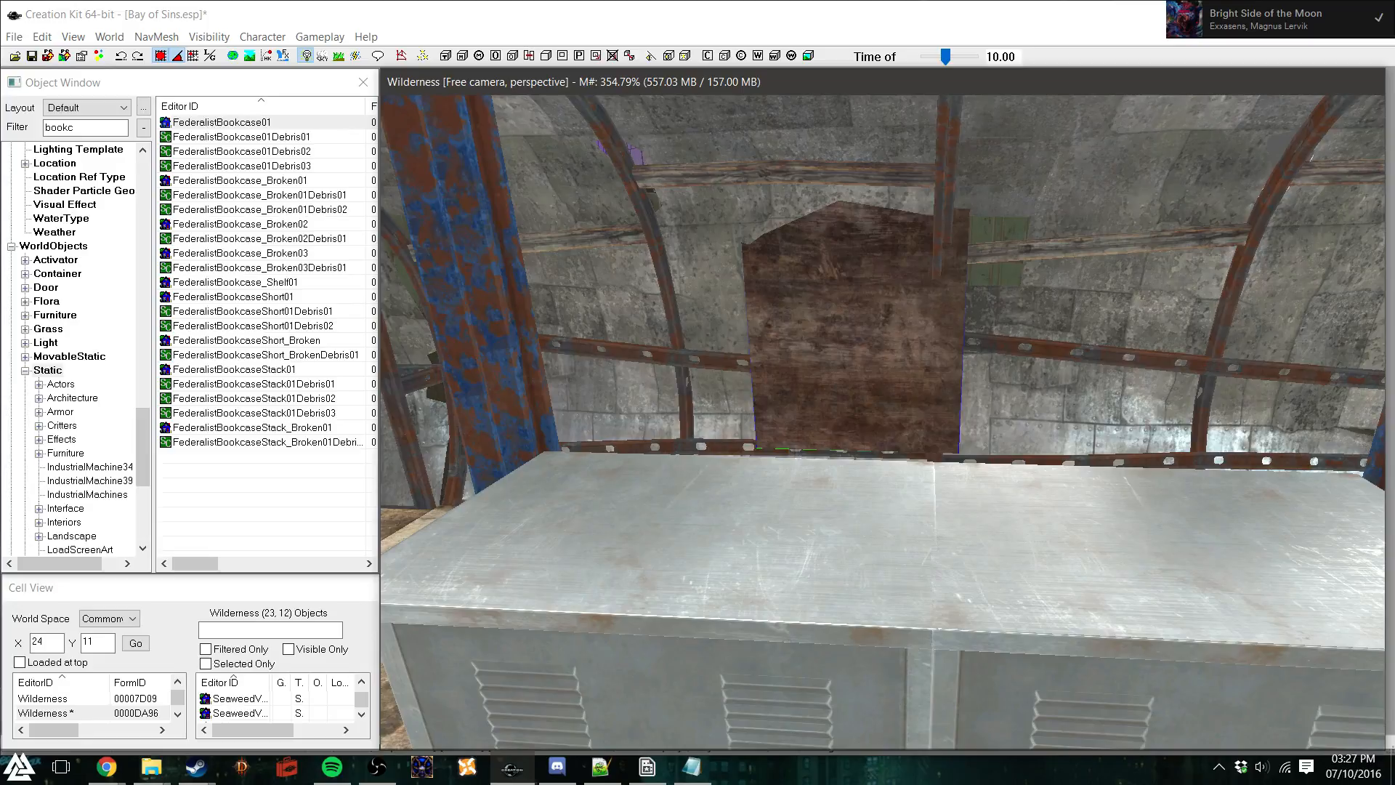
drag(880, 327, 923, 388)
right_drag(923, 389, 922, 349)
drag(910, 360, 917, 322)
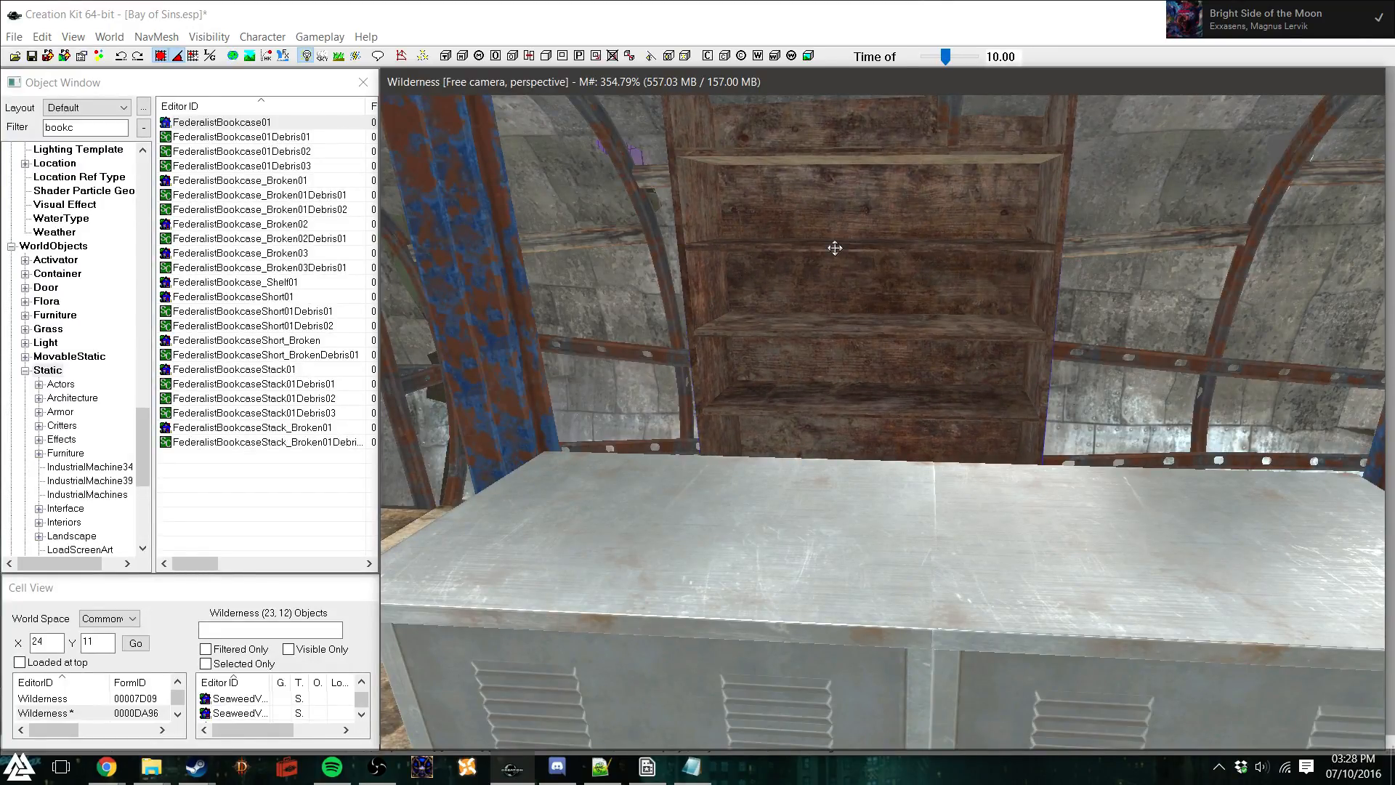
shift+middle_drag(873, 256, 823, 261)
drag(835, 279, 835, 349)
drag(755, 402, 755, 400)
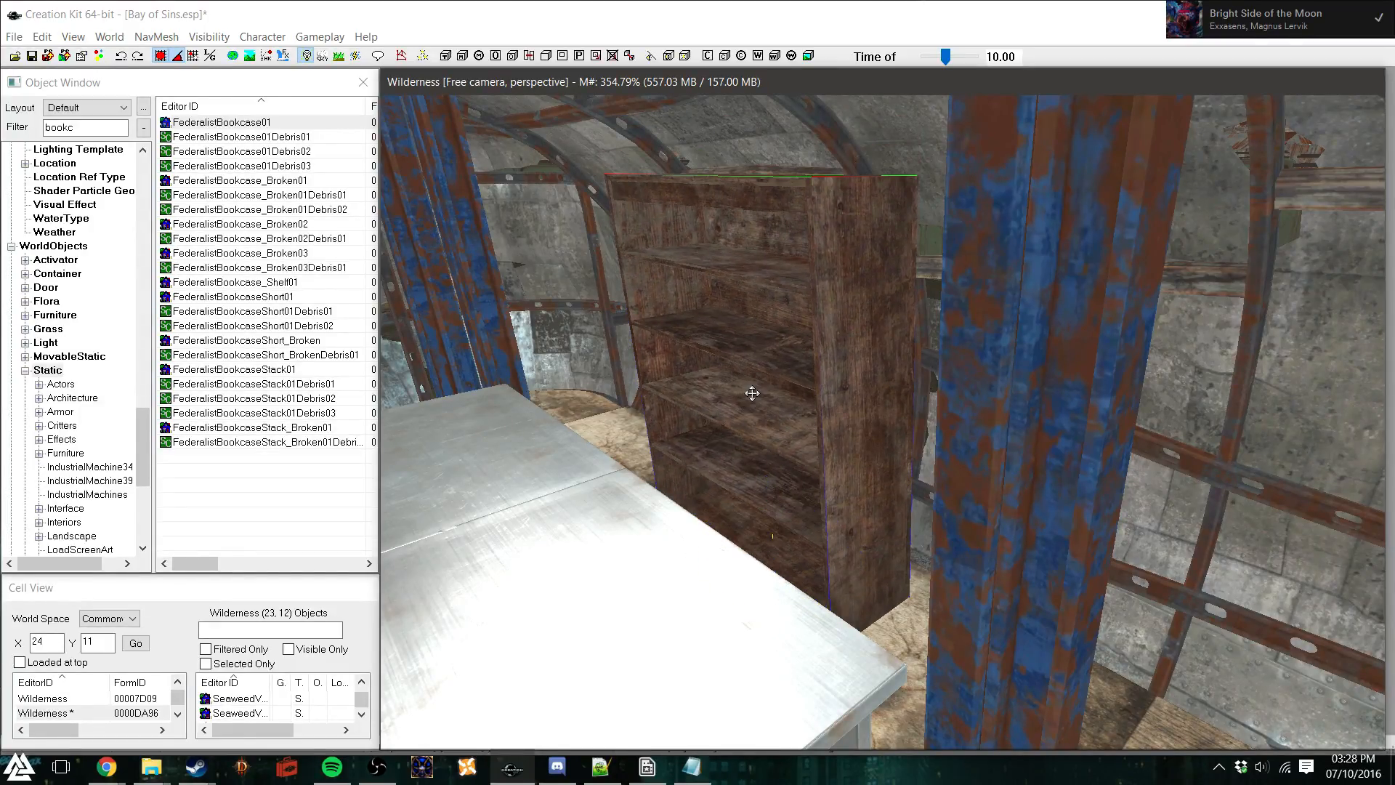
shift+middle_drag(814, 418, 782, 415)
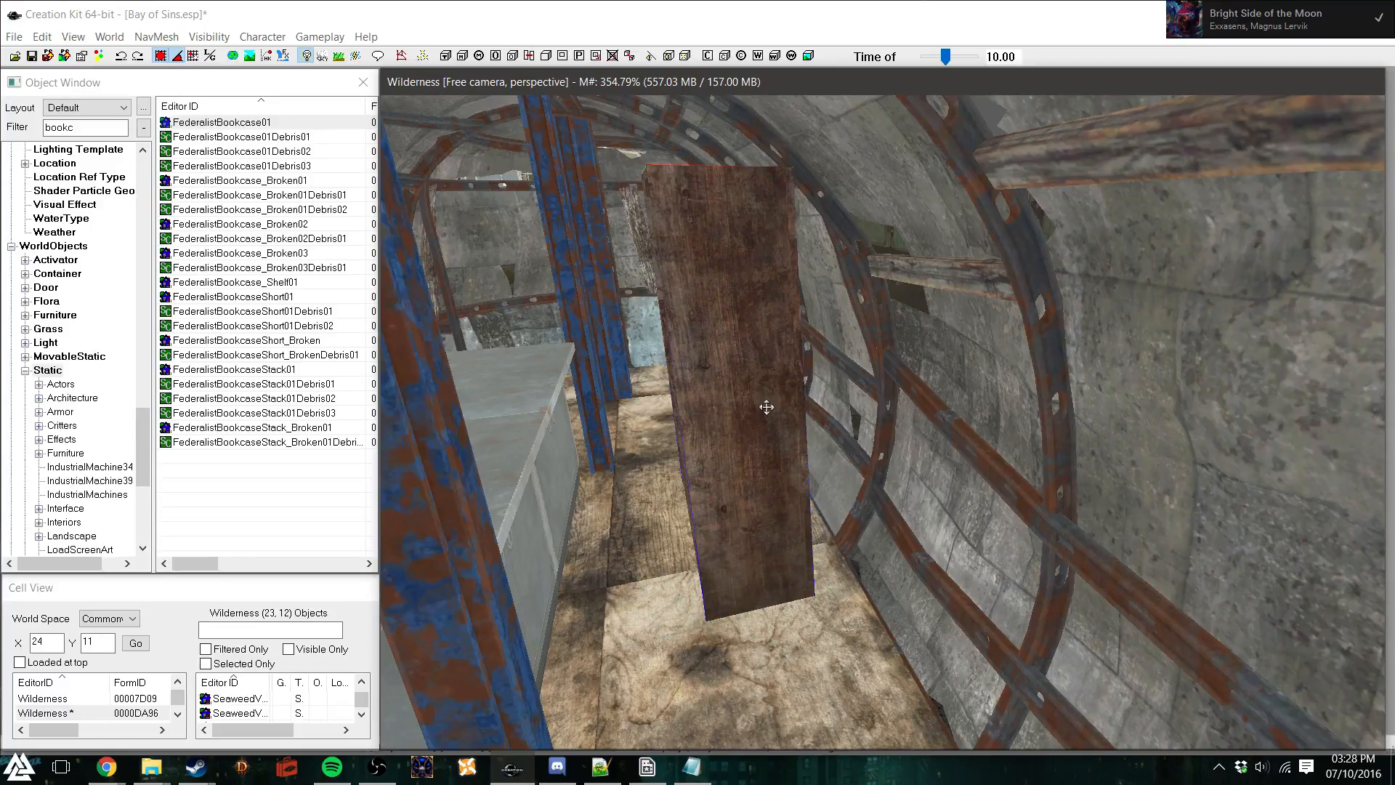
drag(756, 407, 796, 419)
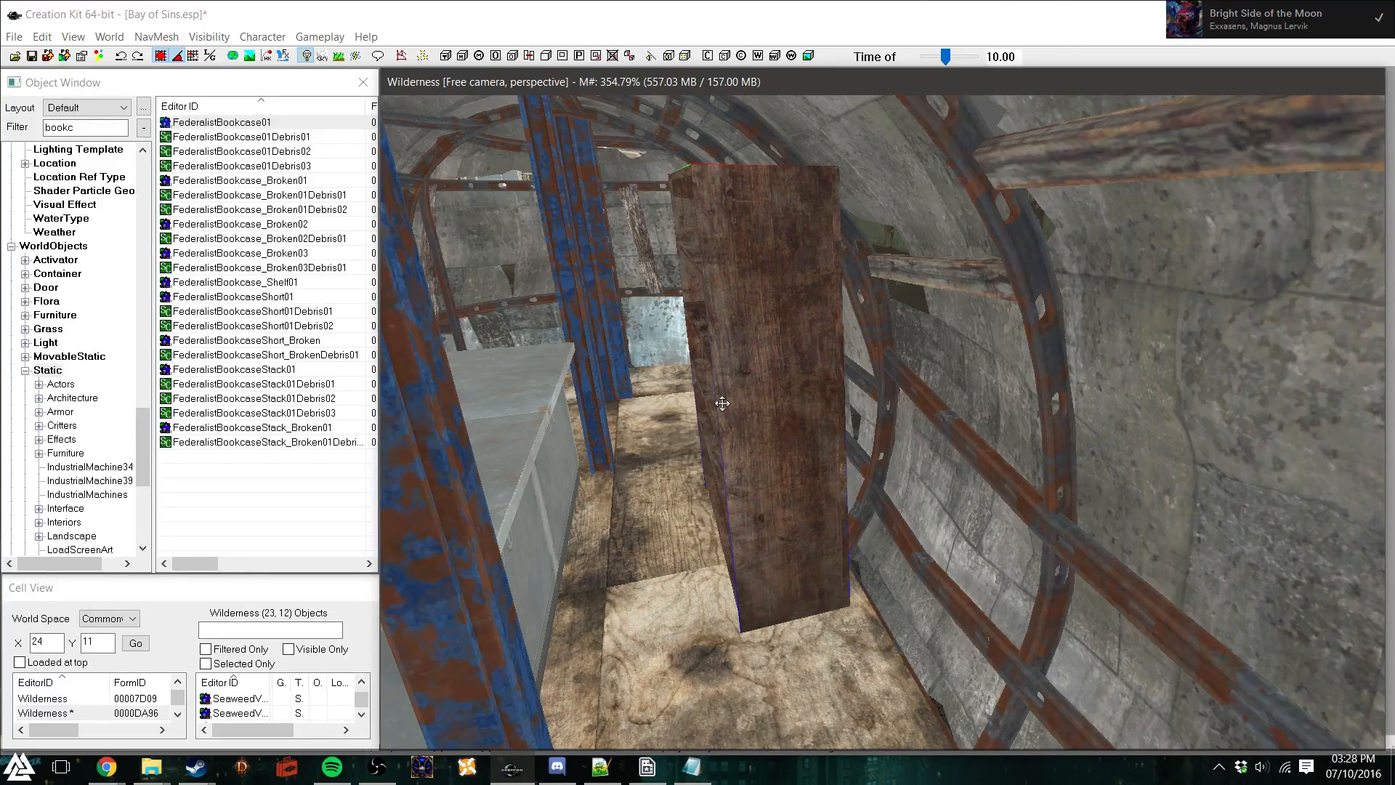
key(Delete)
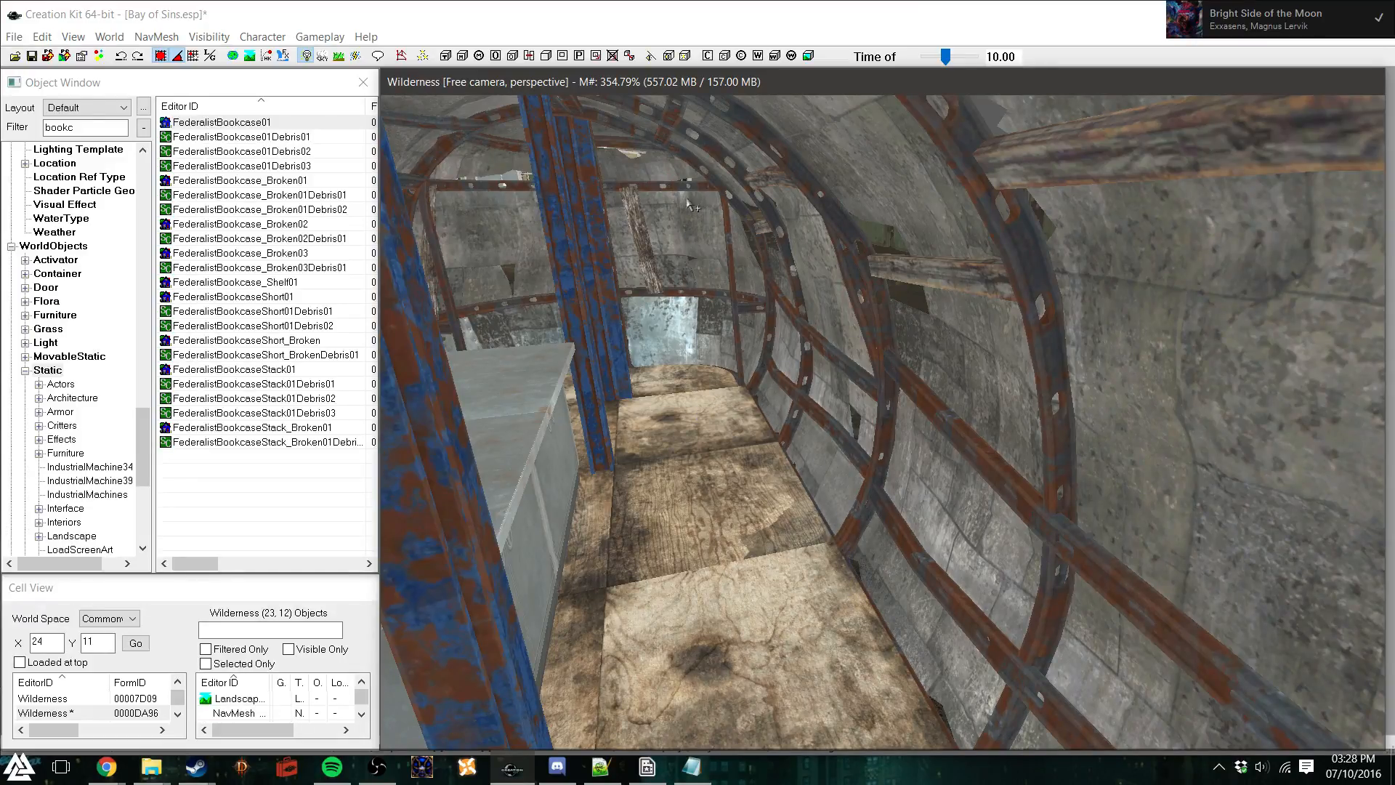
Filter the Static objects by "display"
mouse_move(142, 447)
mouse_down()
mouse_move(142, 505)
mouse_move(151, 453)
mouse_up()
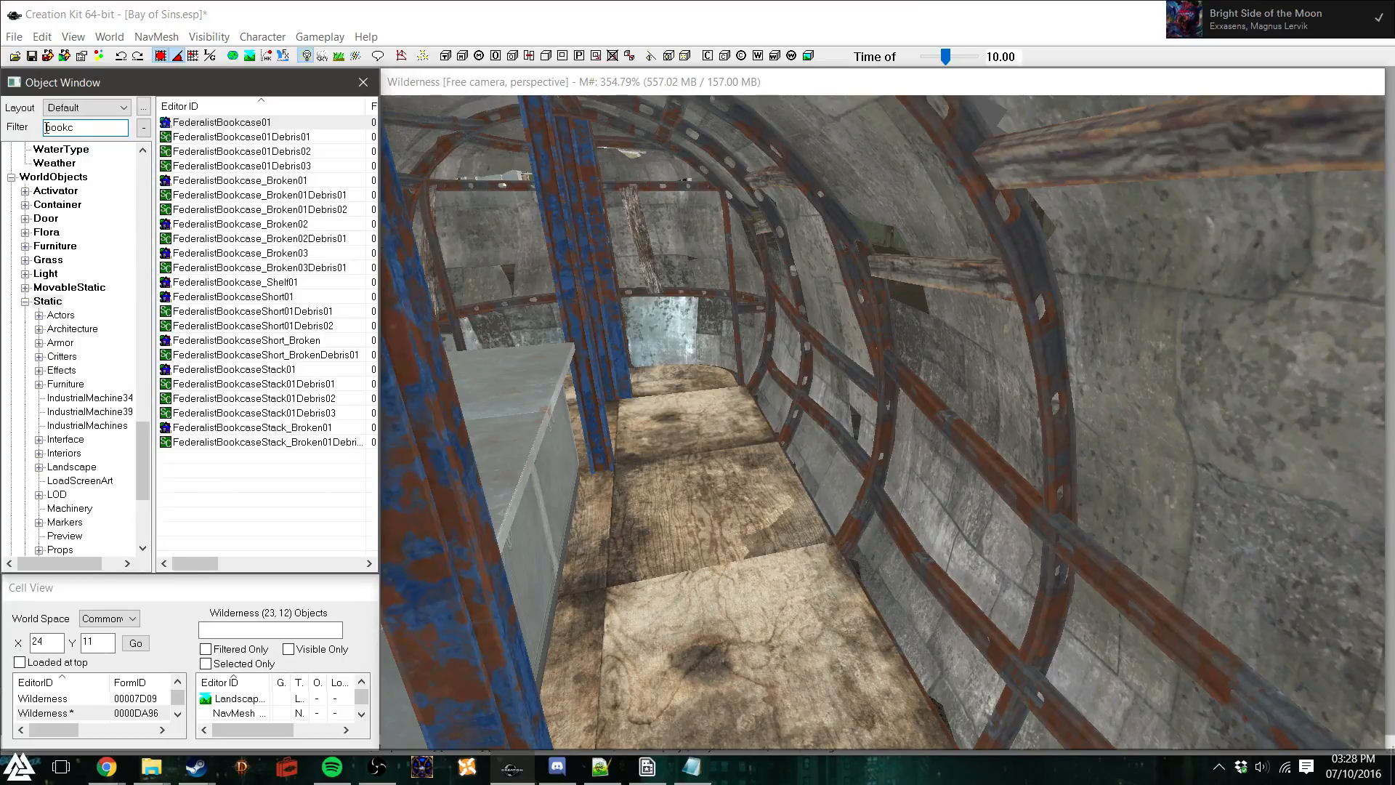
double_click(89, 129)
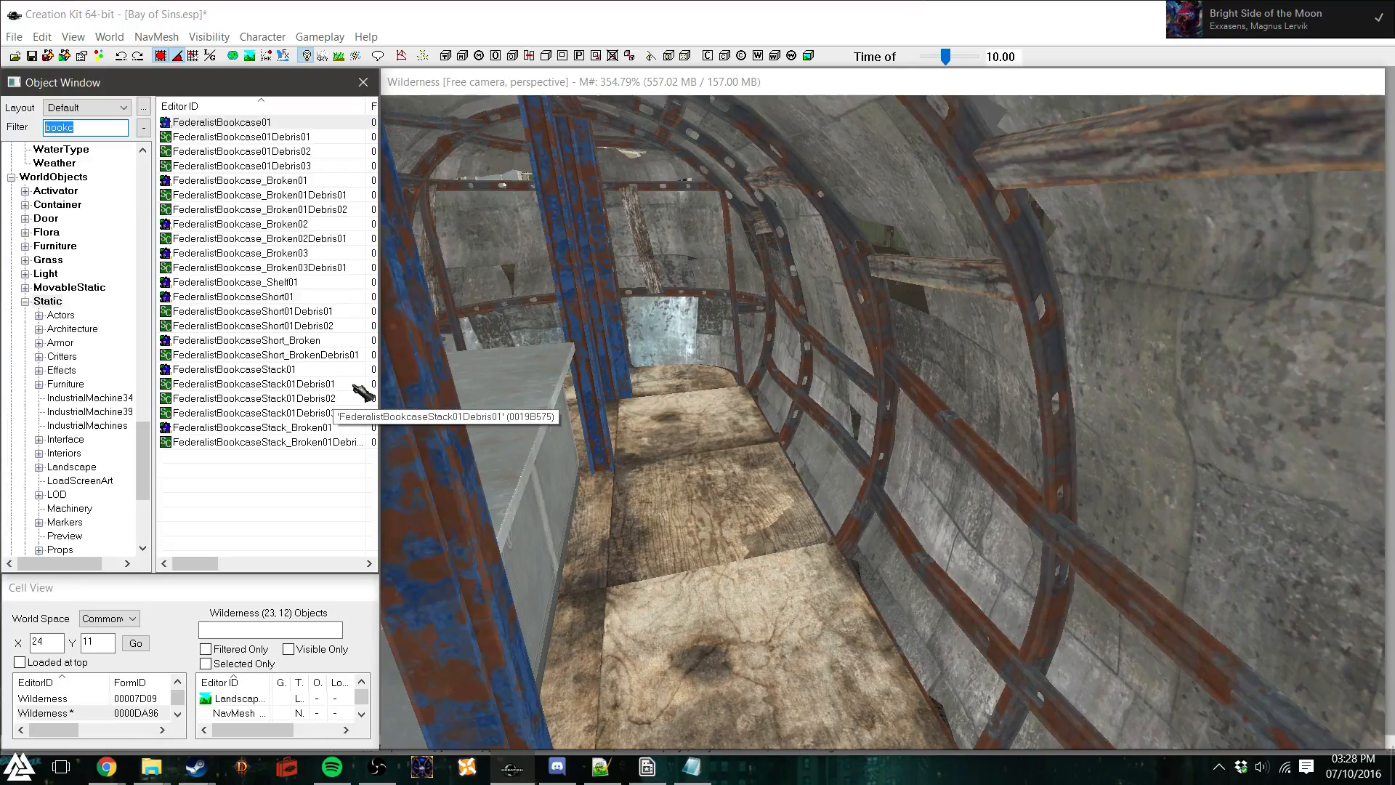
text(display)
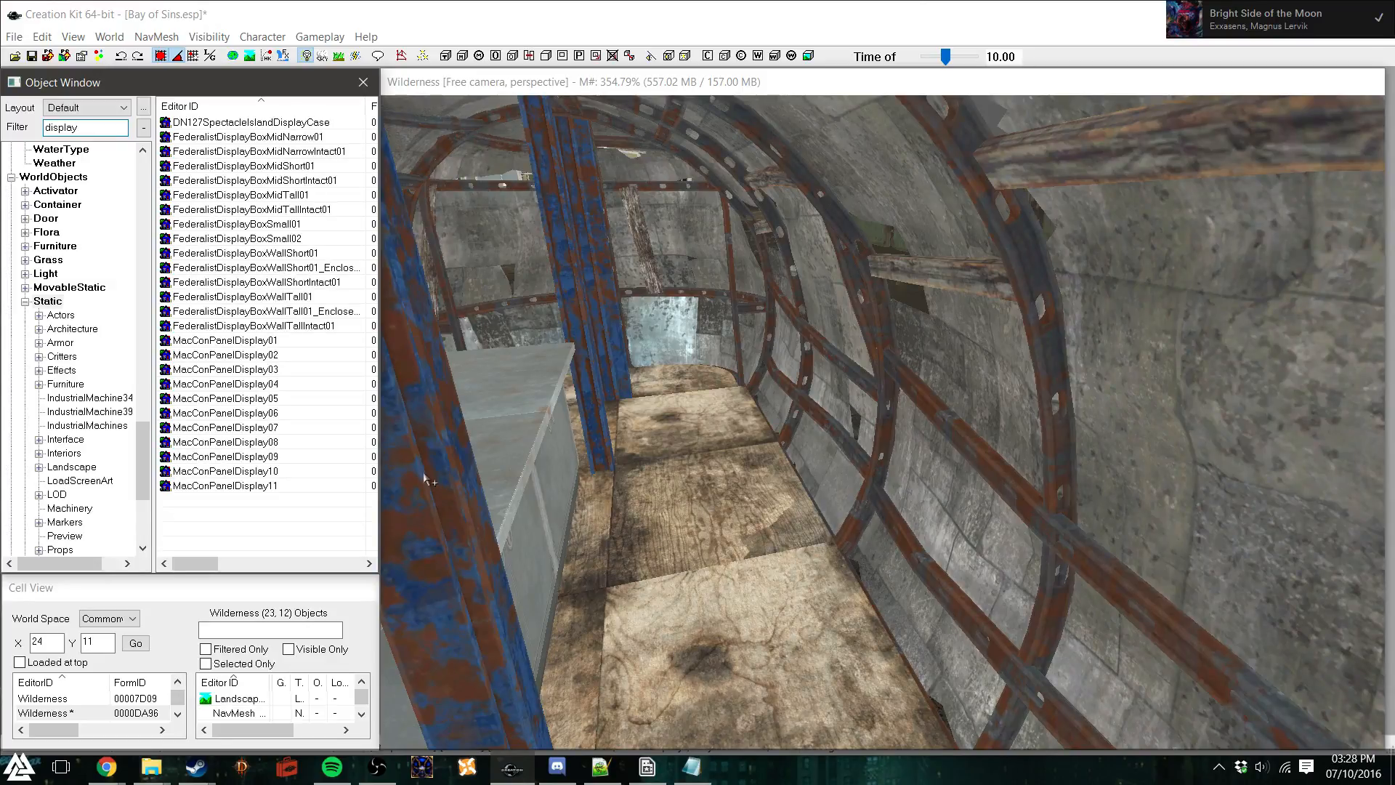
Place FederalistDisplayBoxMidTall01 on the floor behind the counter and turn it lengthwise along the curved wall
drag(265, 195, 696, 597)
right_drag(696, 556, 672, 581)
drag(672, 581, 864, 571)
right_drag(865, 570, 836, 570)
drag(835, 570, 805, 545)
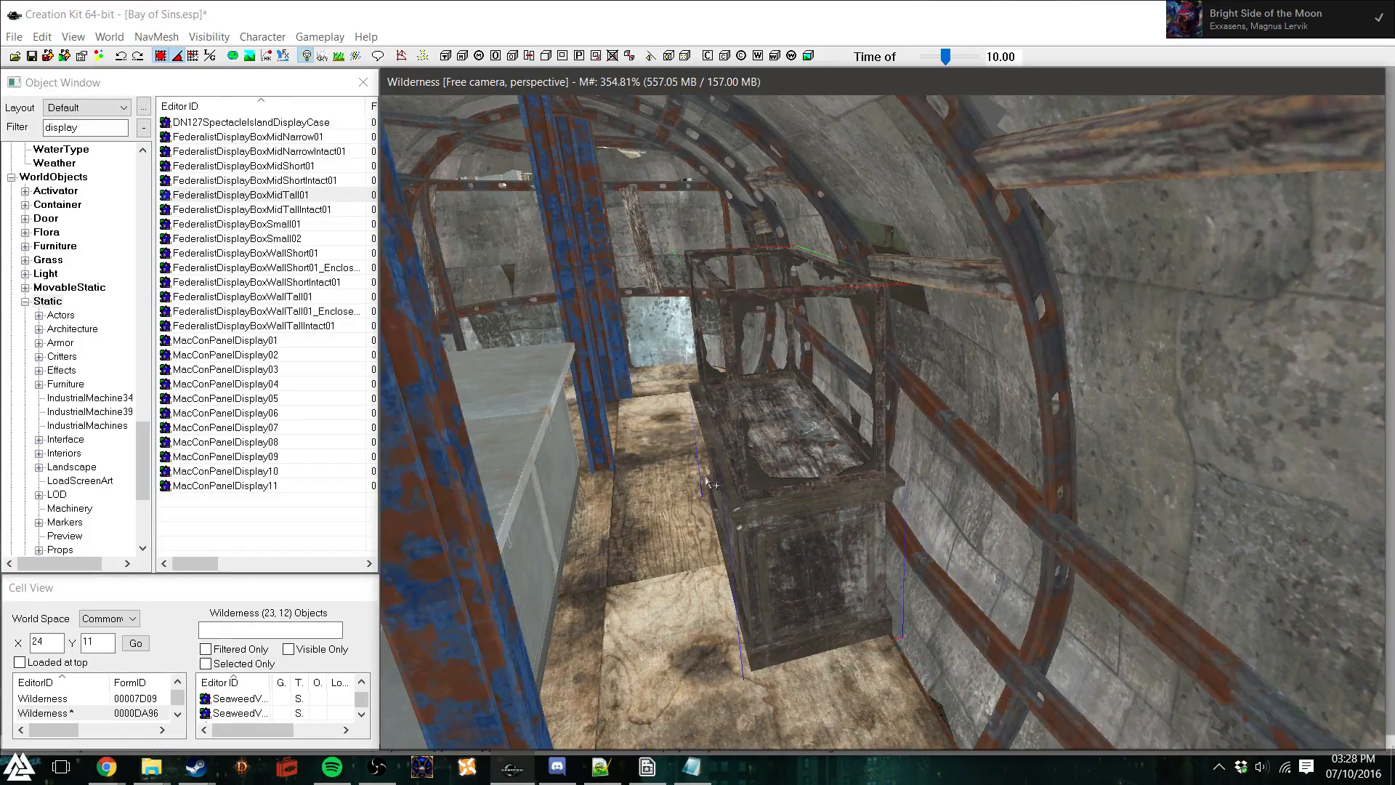
Shift the display box along the curved wall until it is roughly centred behind the counter, and deselect it
shift+middle_drag(706, 476, 779, 456)
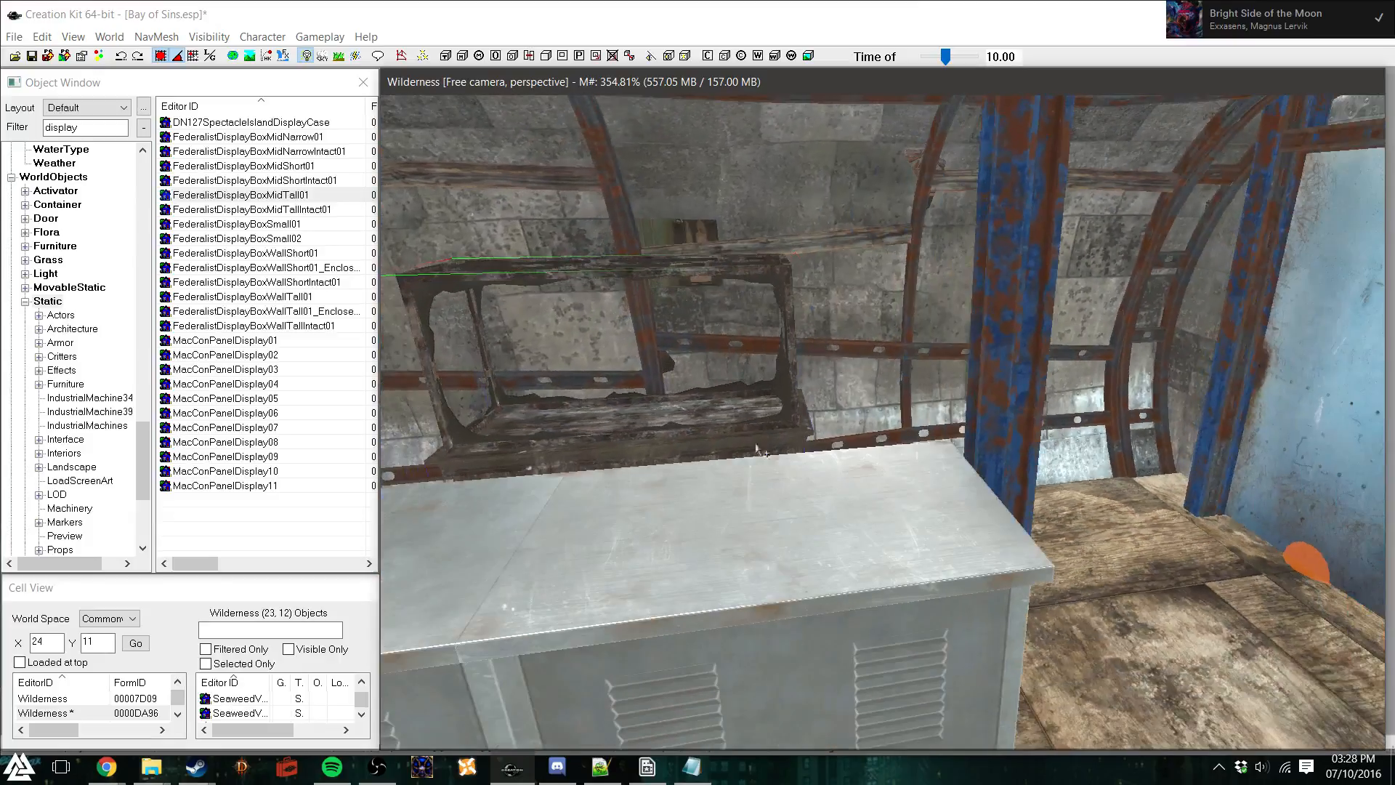
drag(715, 425, 626, 517)
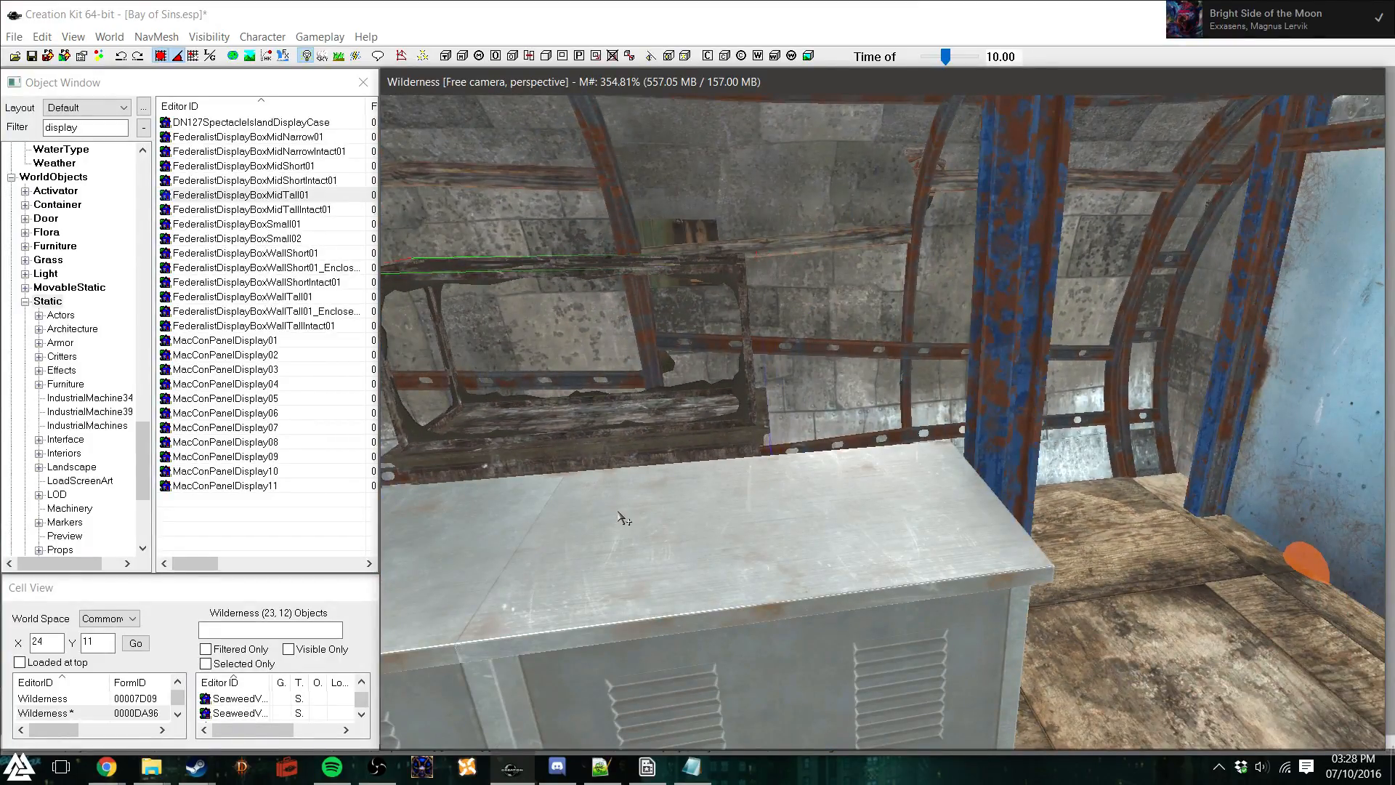
shift+middle_drag(623, 516, 601, 521)
click(730, 379)
mouse_move(704, 412)
shift+middle_down()
mouse_move(727, 412)
mouse_move(716, 405)
shift+middle_up()
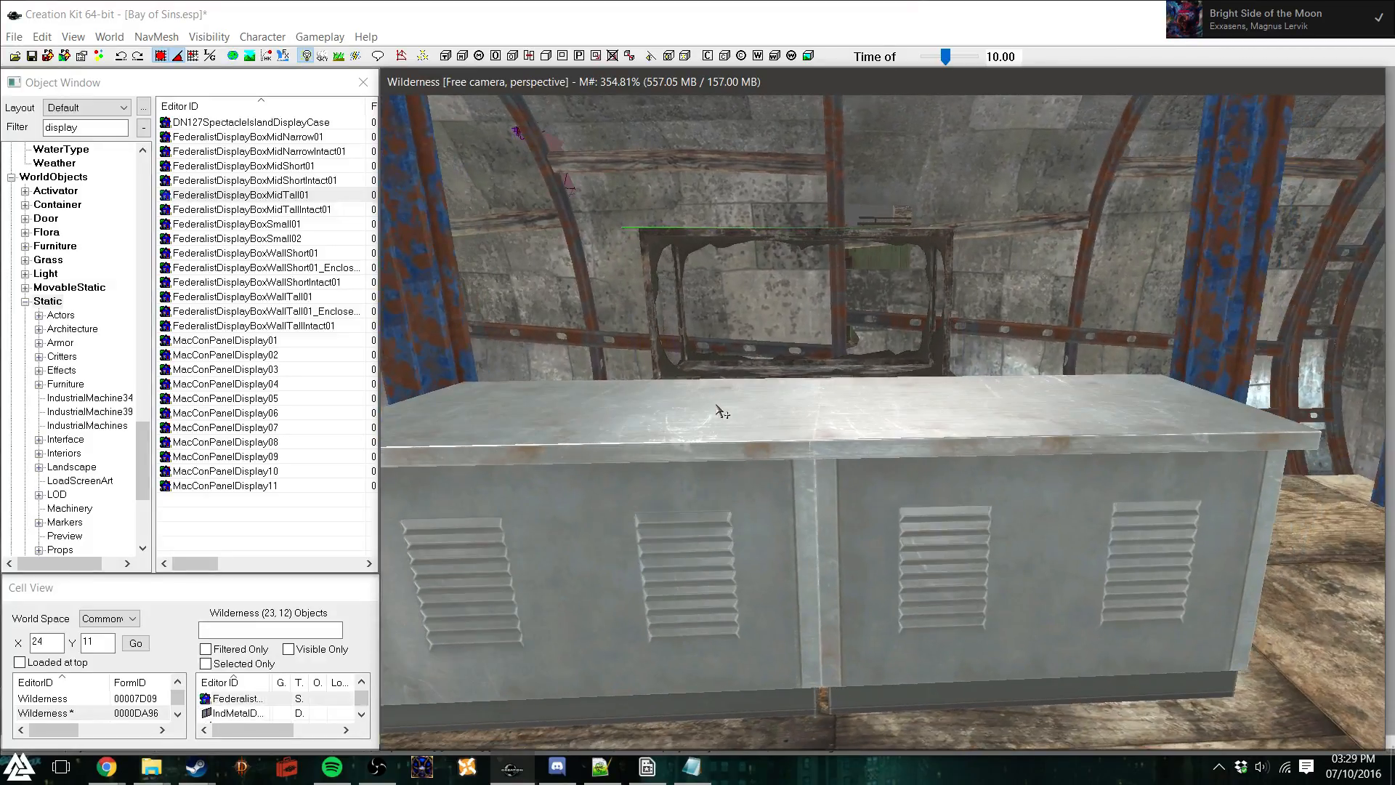
drag(757, 368, 785, 367)
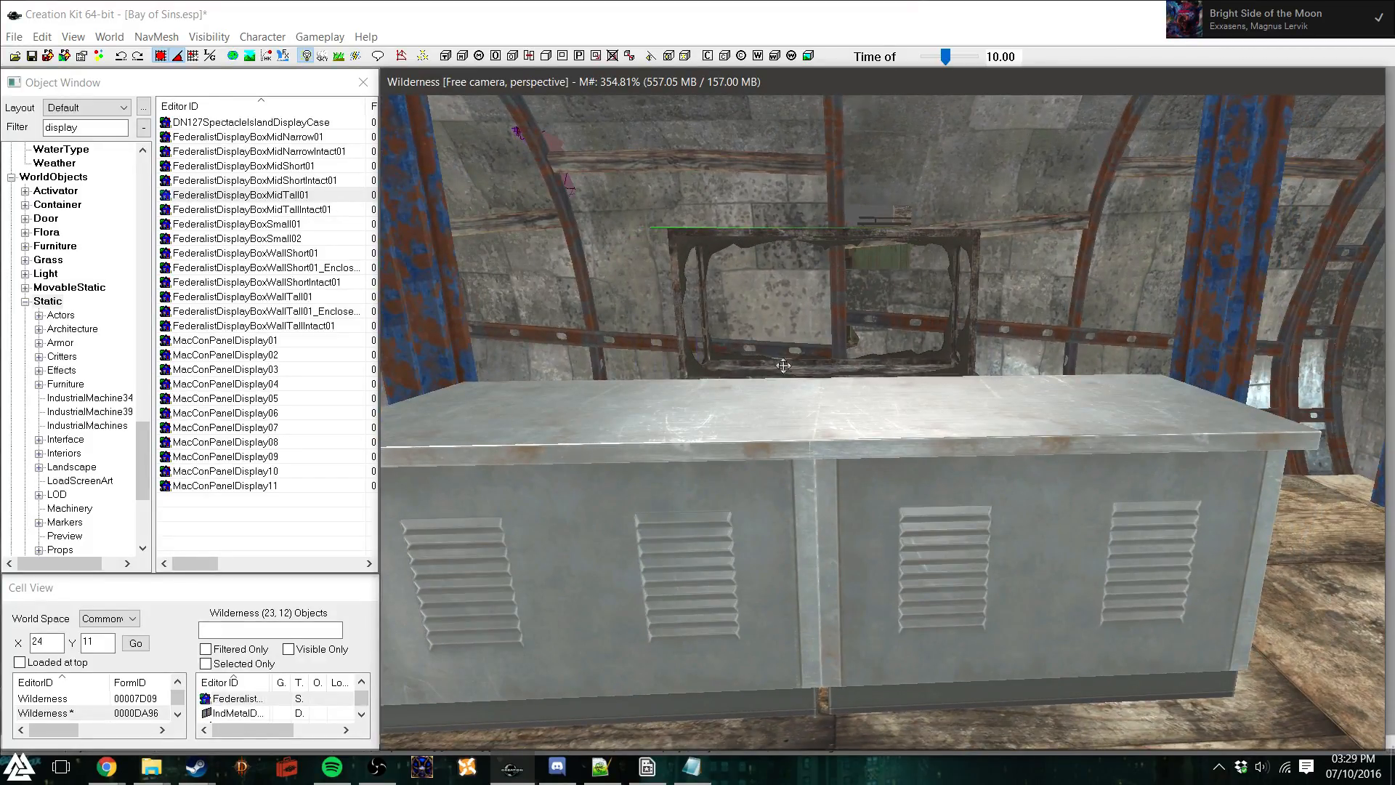
scroll(793, 400, up, 4)
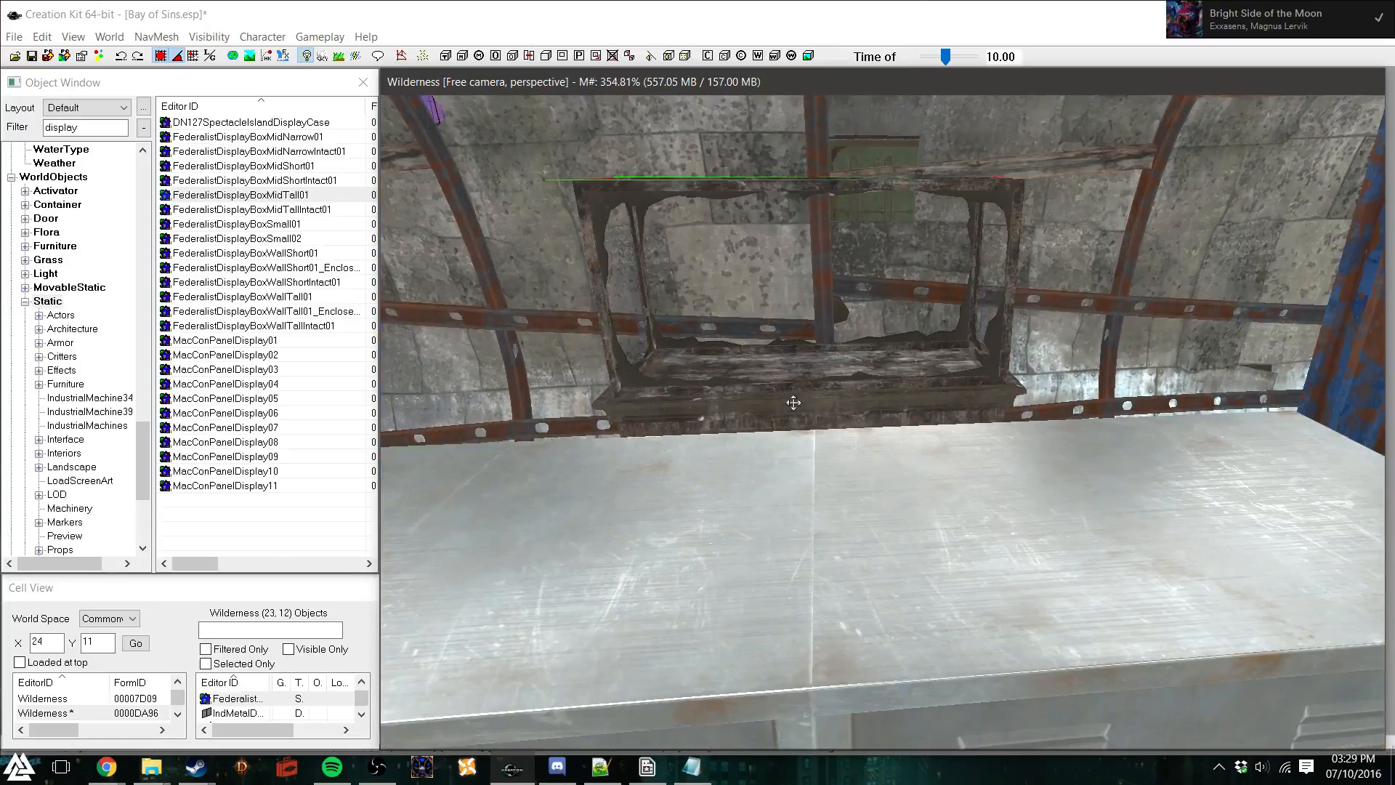
key(d)
shift+middle_drag(794, 403, 779, 383)
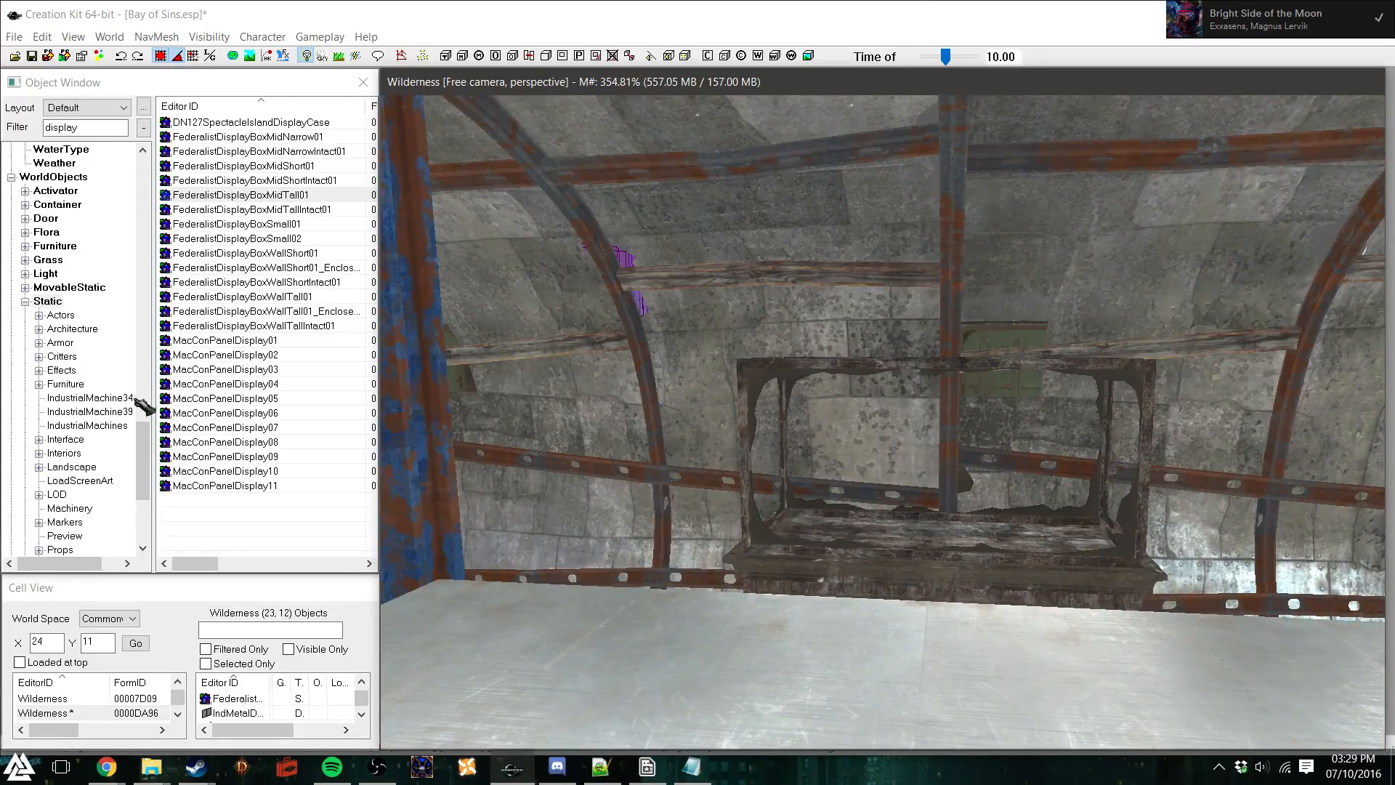
Filter the Weapons group of the Static objects by "fatman"
scroll(133, 403, up, 3)
click(104, 427)
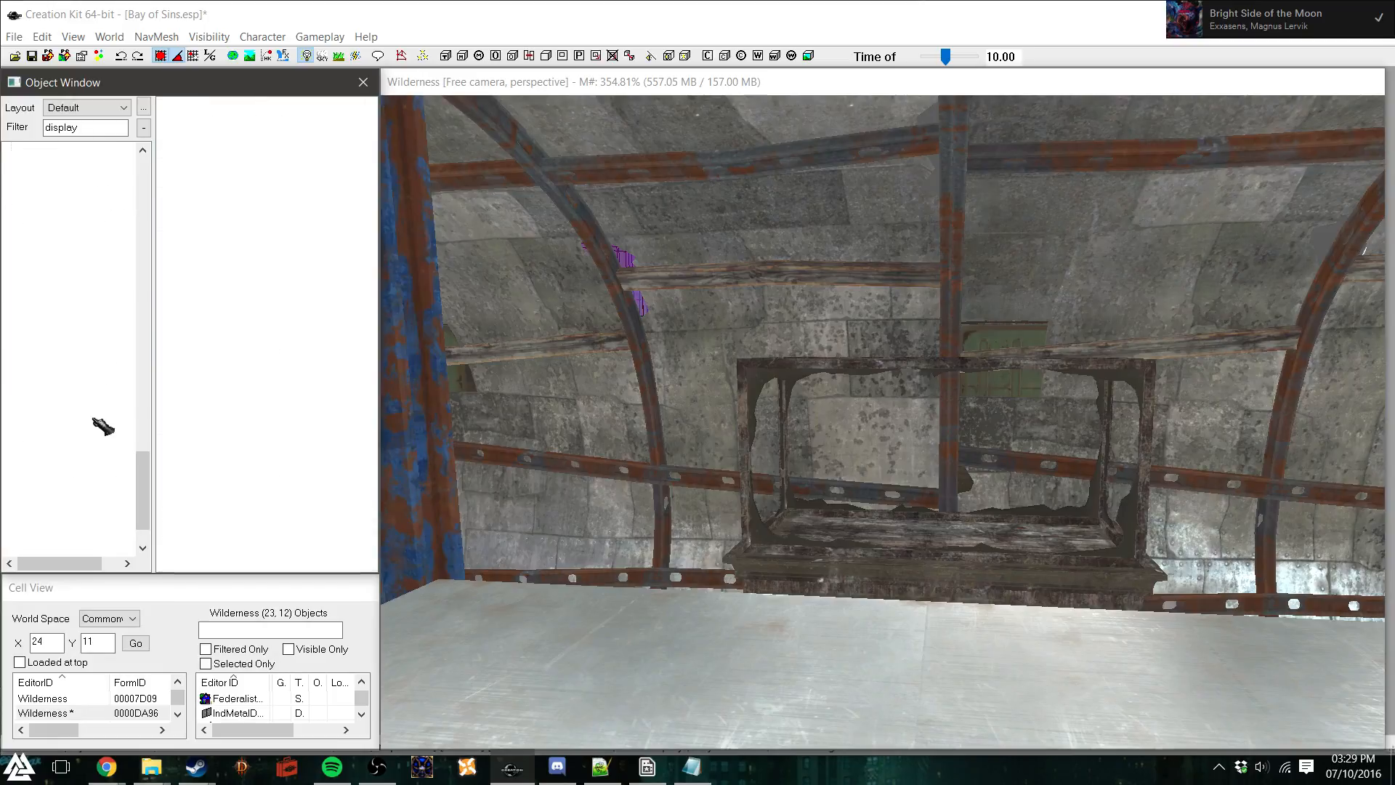
drag(89, 129, 29, 130)
text(fatman)
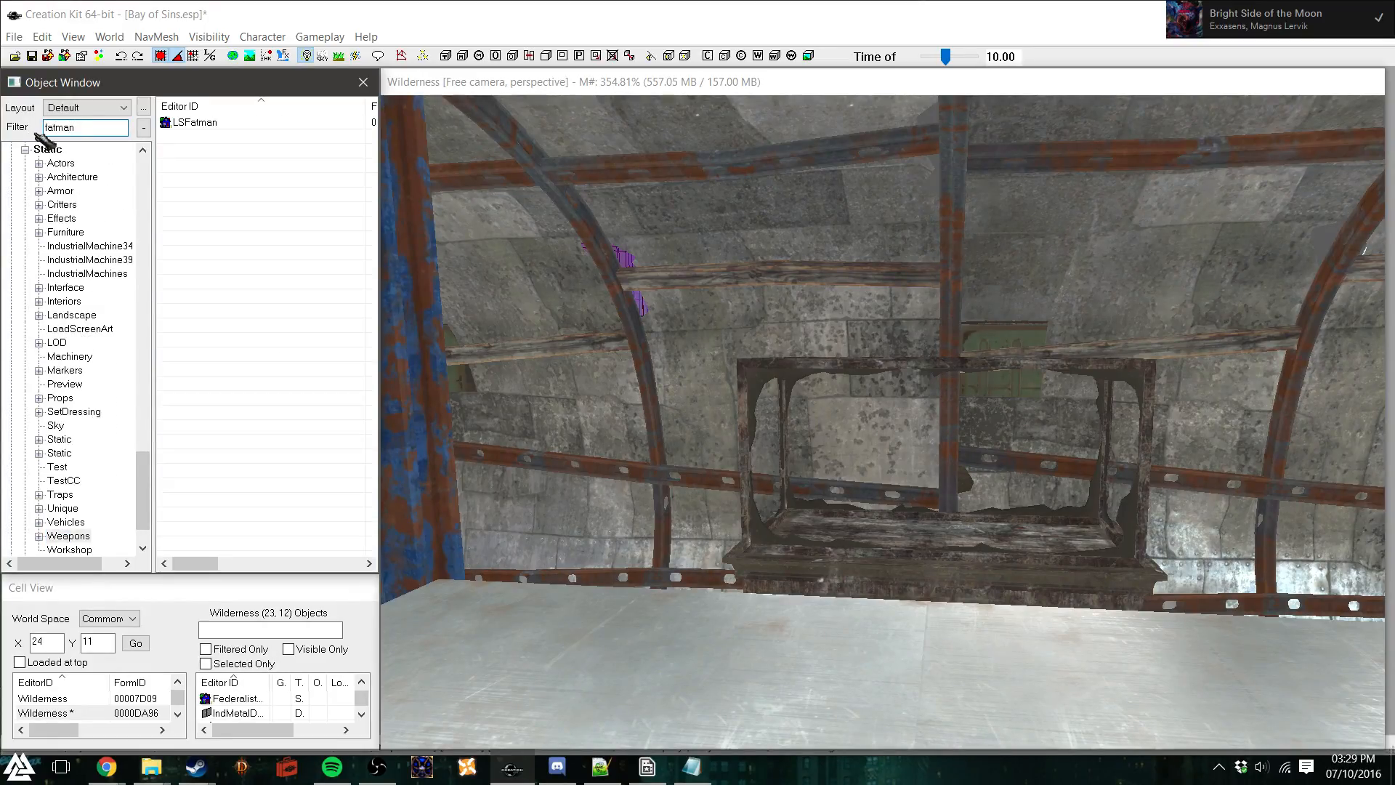
drag(146, 508, 148, 416)
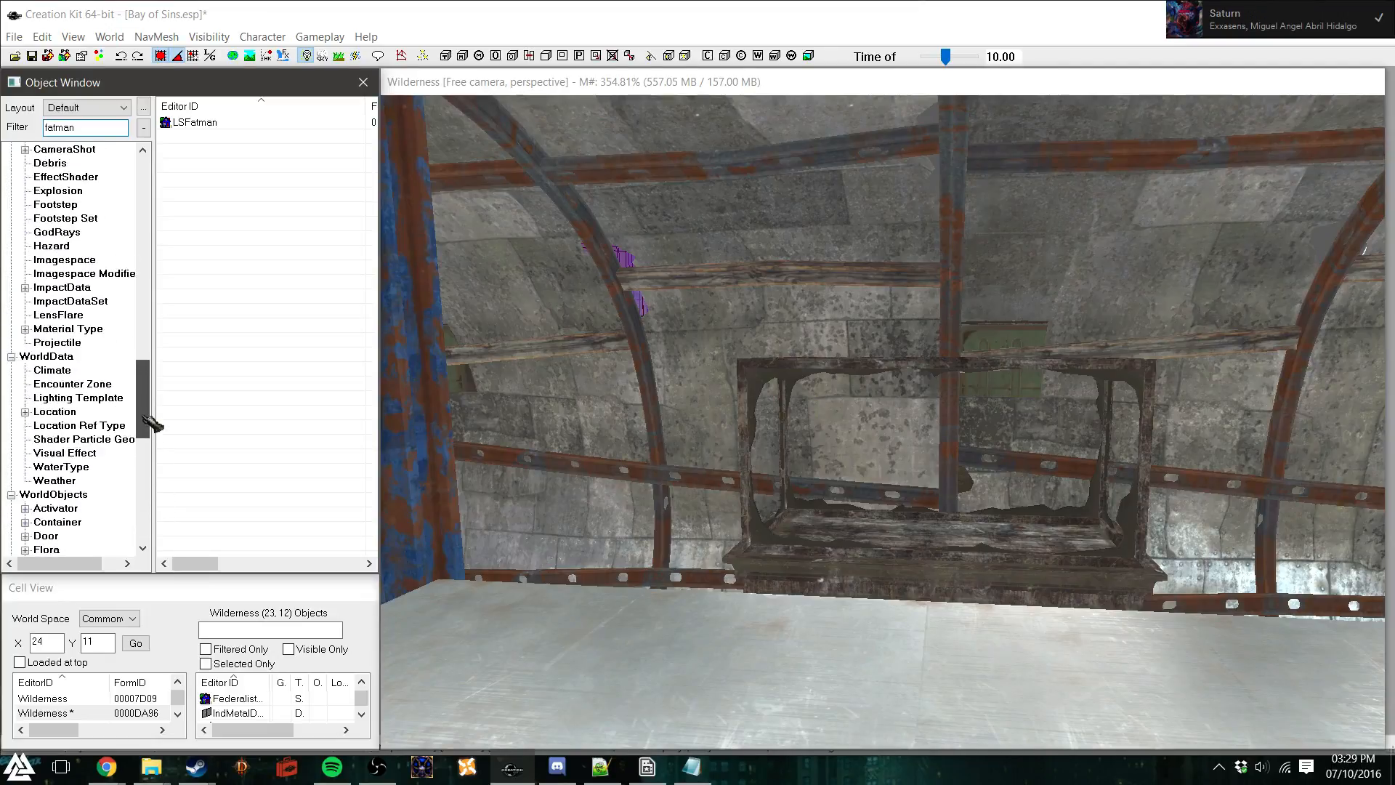
Open the LSFatman static's properties to check its model preview, and close them without changes
click(189, 125)
double_click(187, 127)
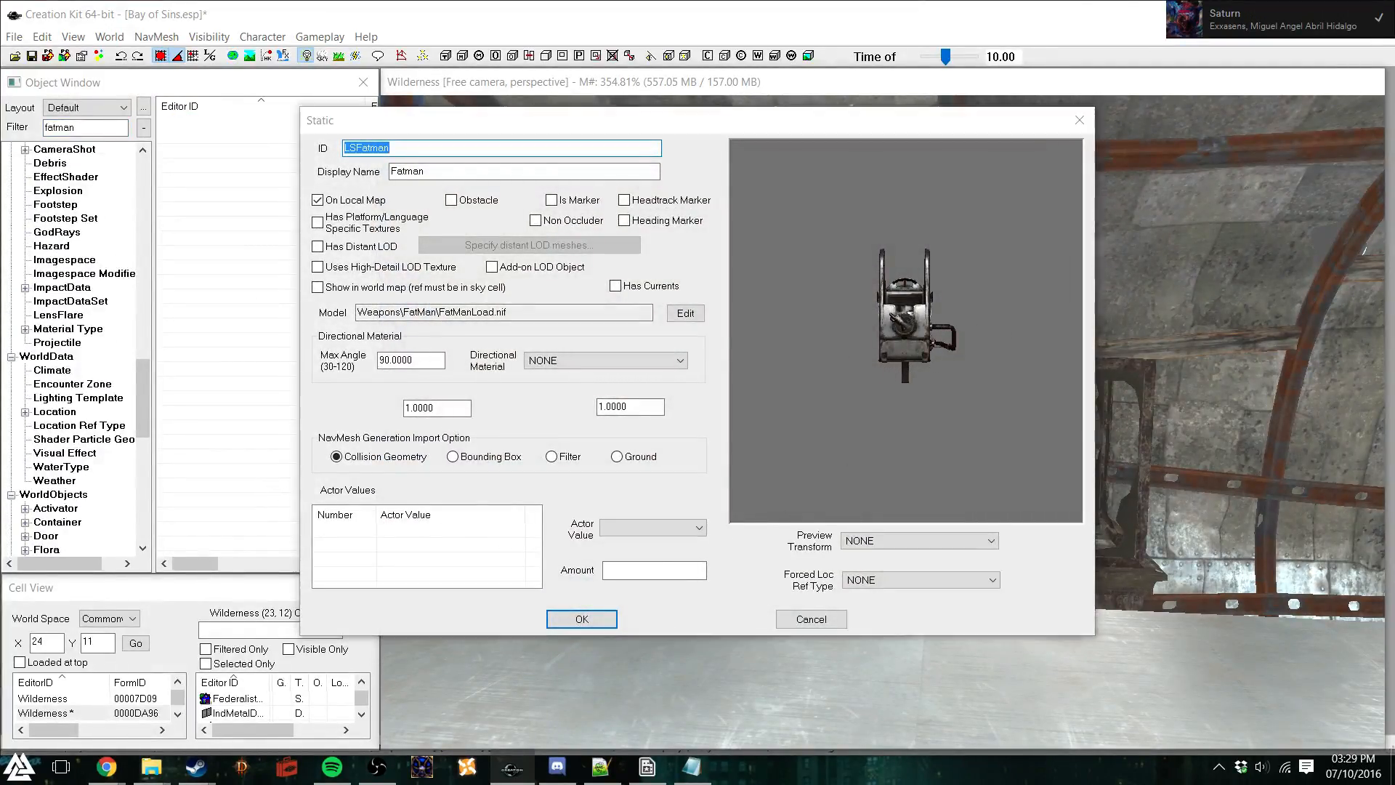
click(847, 86)
click(1078, 120)
Try LSFatman on the tray of the display box behind the counter, shift it lengthwise, and delete it
drag(192, 125, 1040, 534)
key(d)
click(1028, 539)
drag(1008, 543, 898, 539)
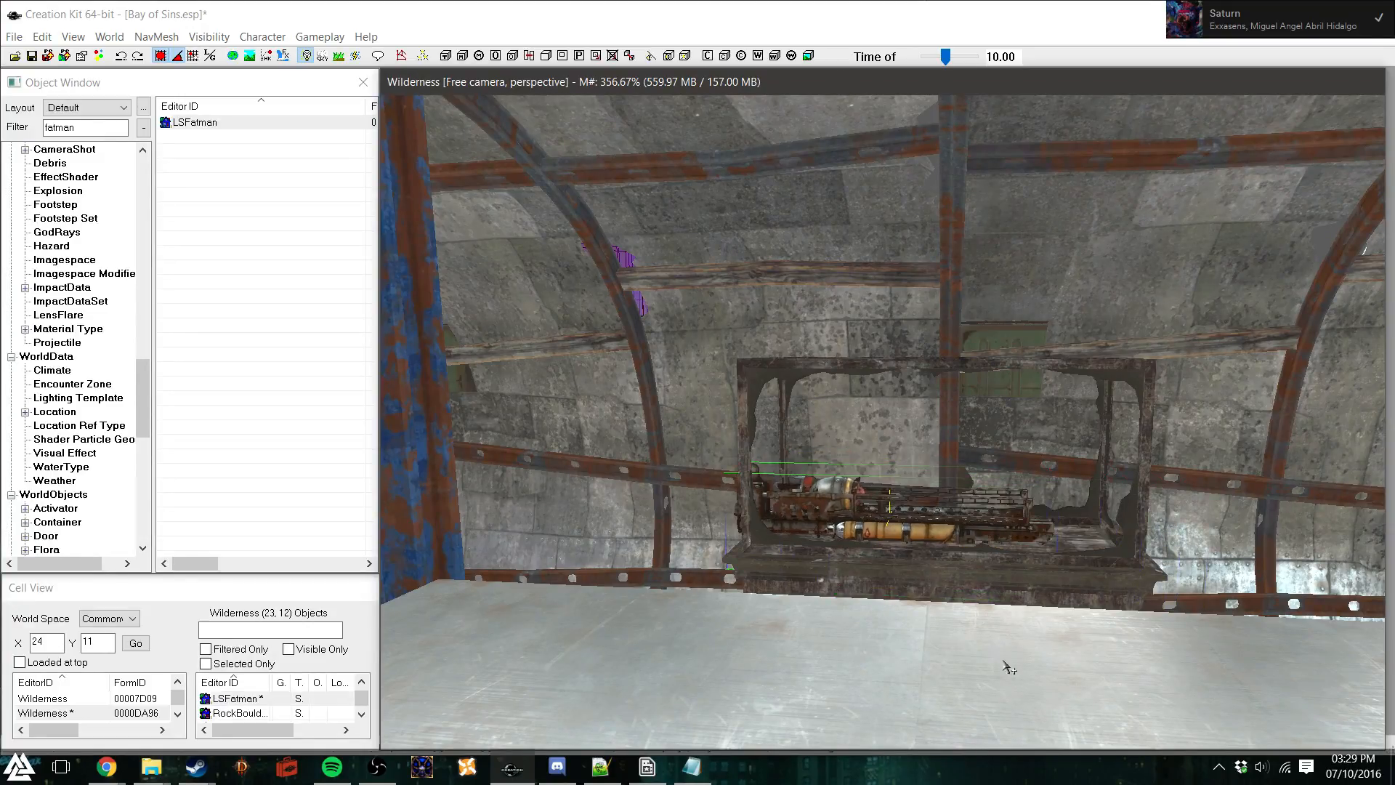
key(Delete)
List the Weapon items that match the "fatman" filter
drag(146, 402, 146, 359)
click(57, 248)
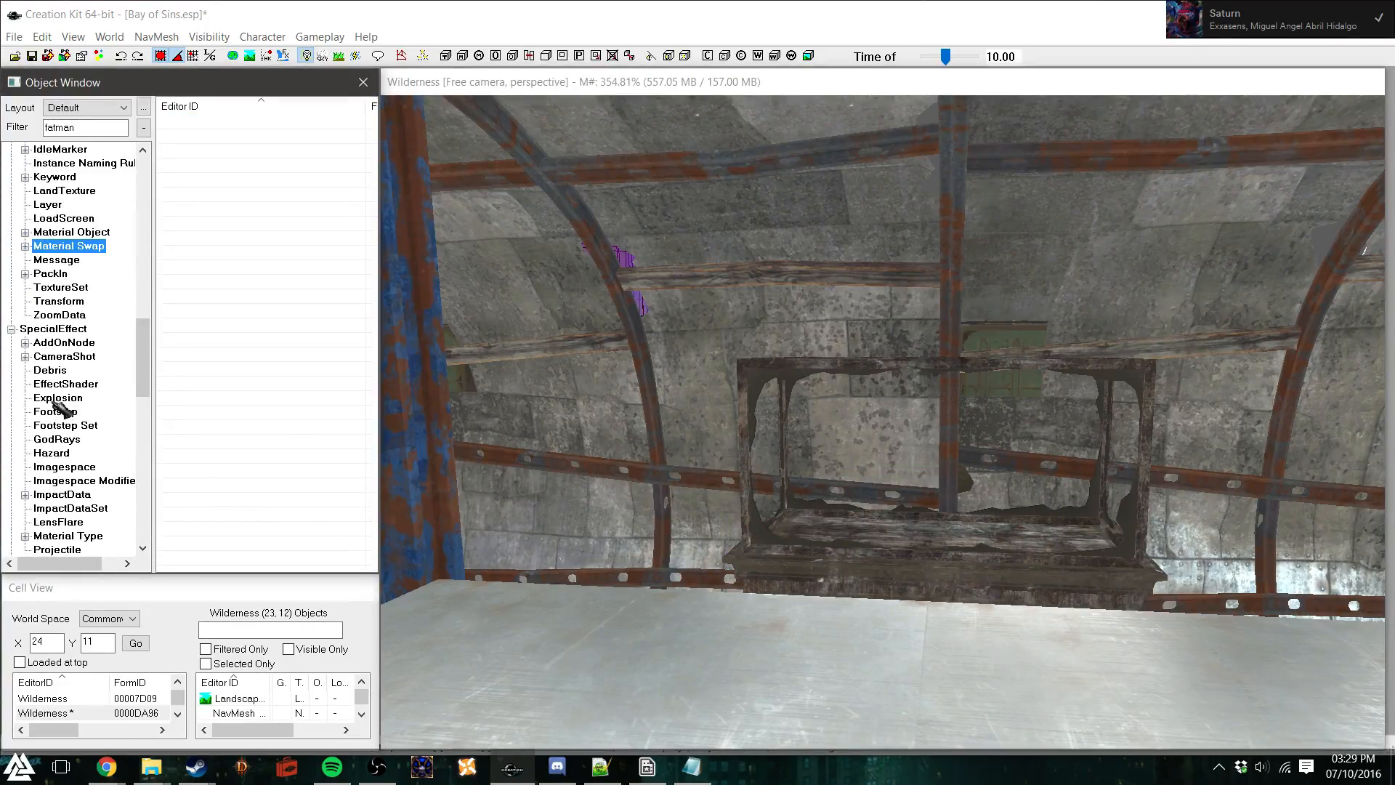
text(we)
key(w)
key(w)
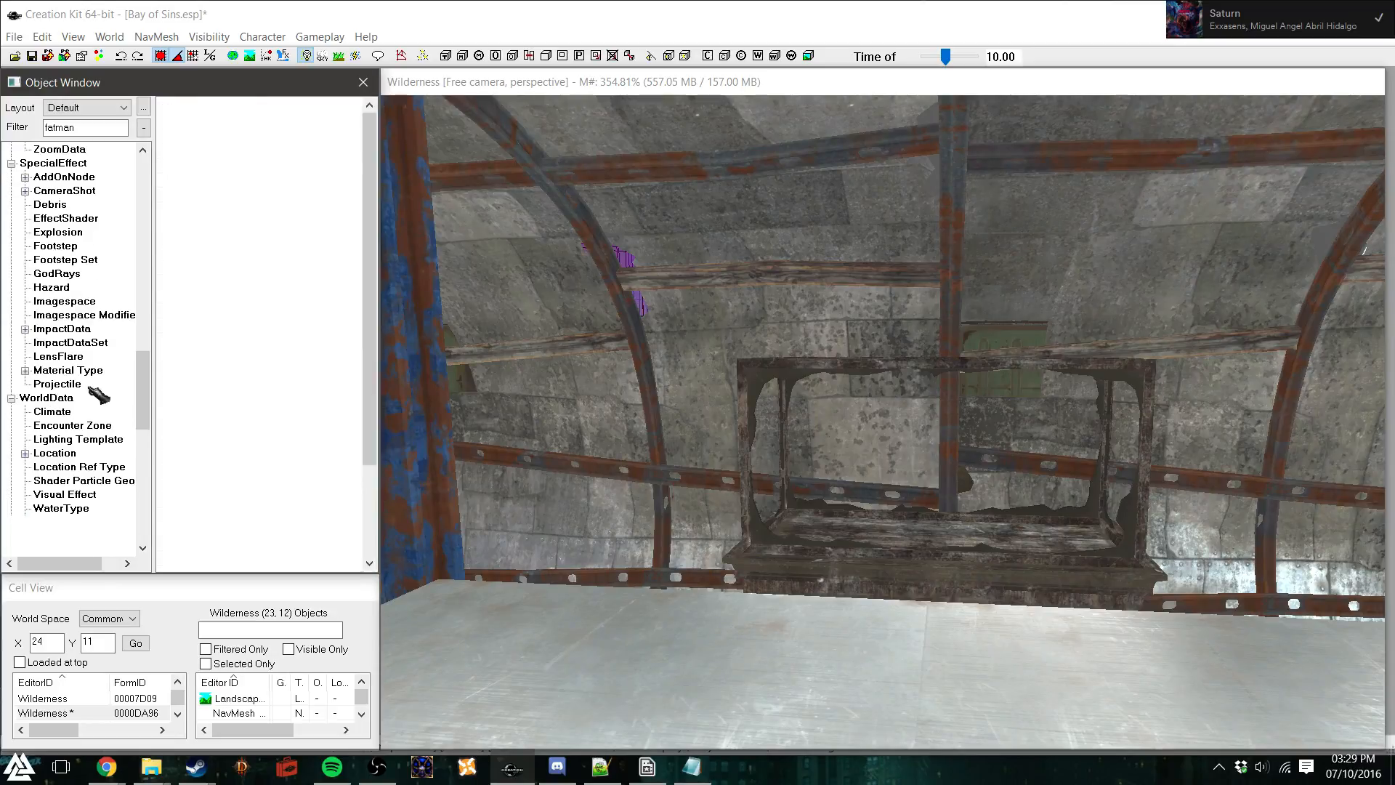
drag(144, 470, 144, 170)
click(63, 205)
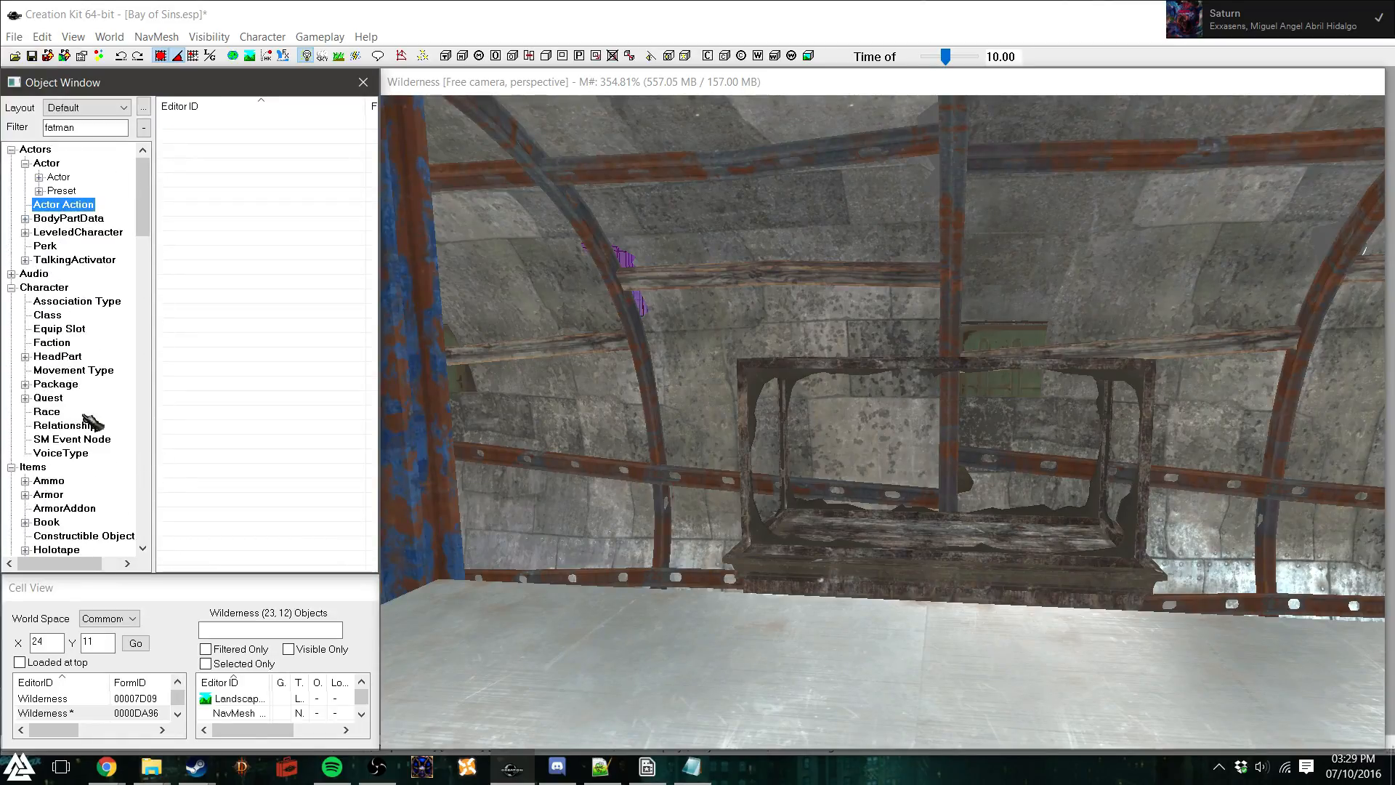
key(w)
Place the Fatman weapon inside the display box, turn it lengthwise and move it over the middle of the tray
drag(200, 123, 869, 454)
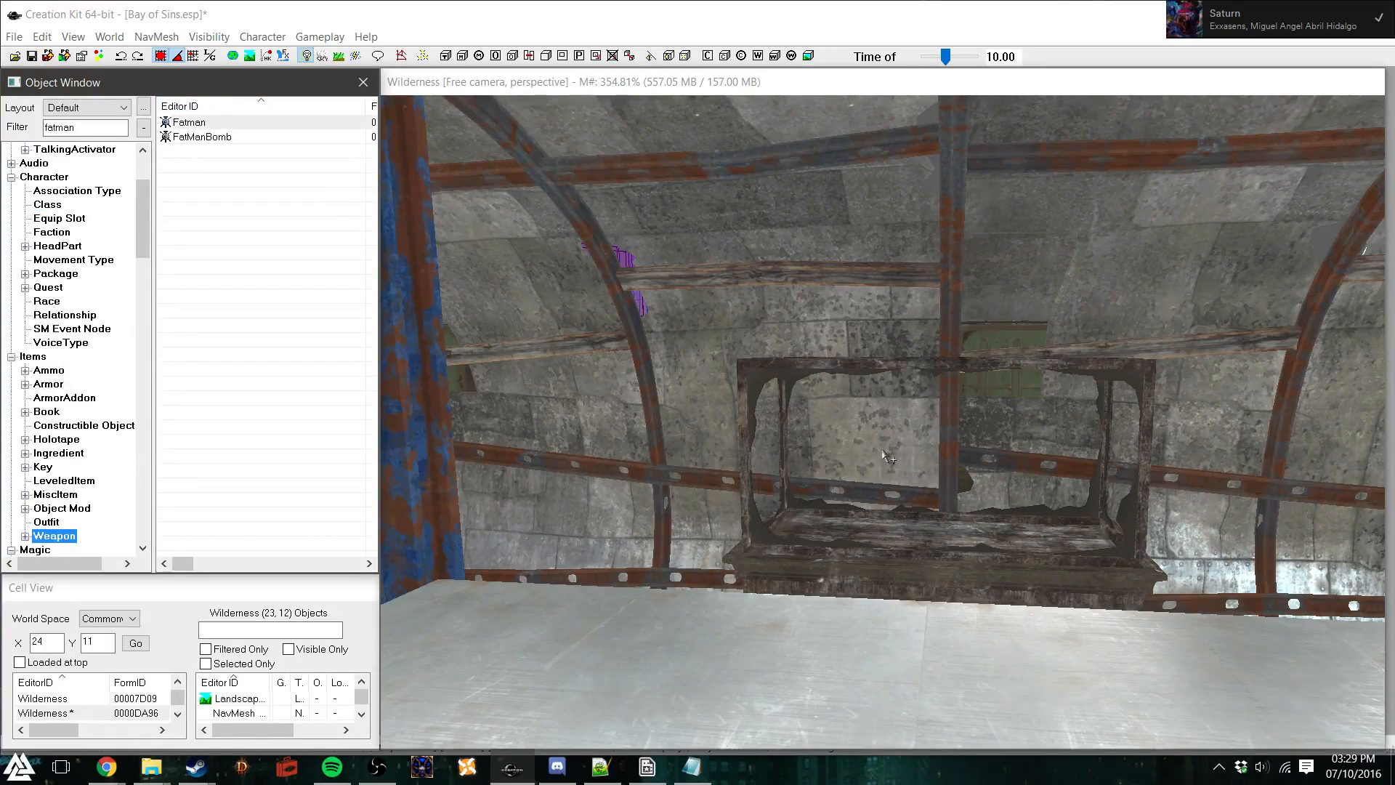
drag(953, 534, 953, 534)
right_drag(946, 488, 1046, 488)
drag(963, 501, 921, 479)
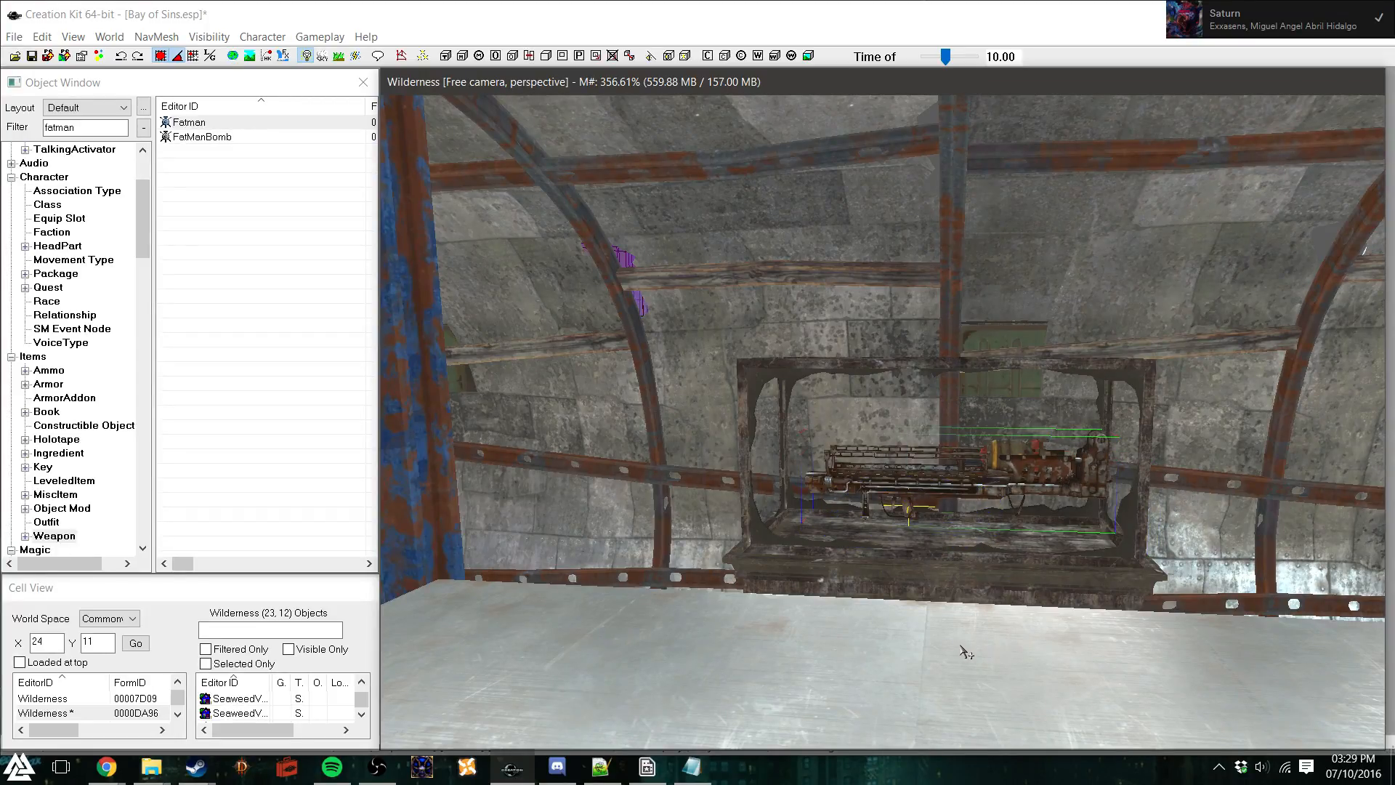
scroll(1024, 506, up, 2)
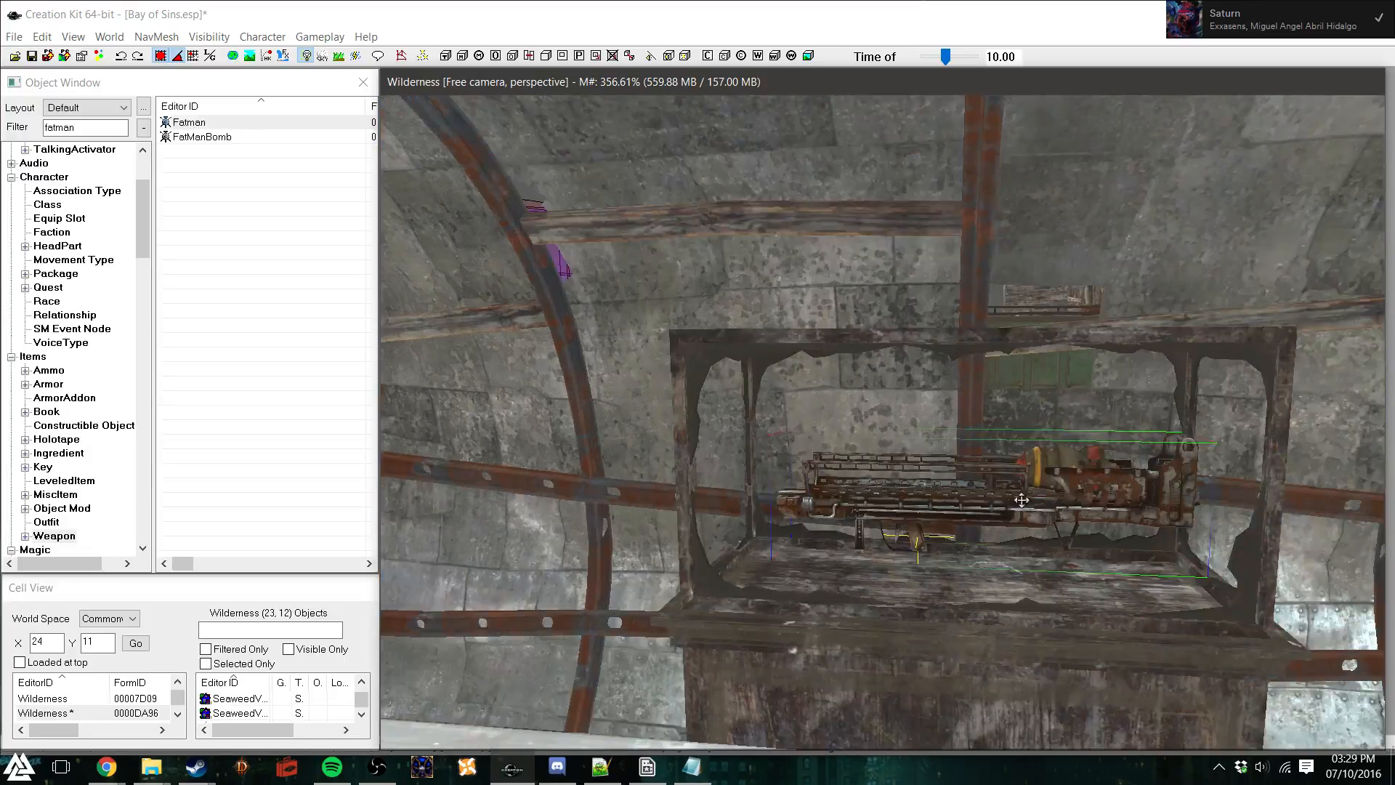
shift+middle_drag(1016, 501, 1010, 529)
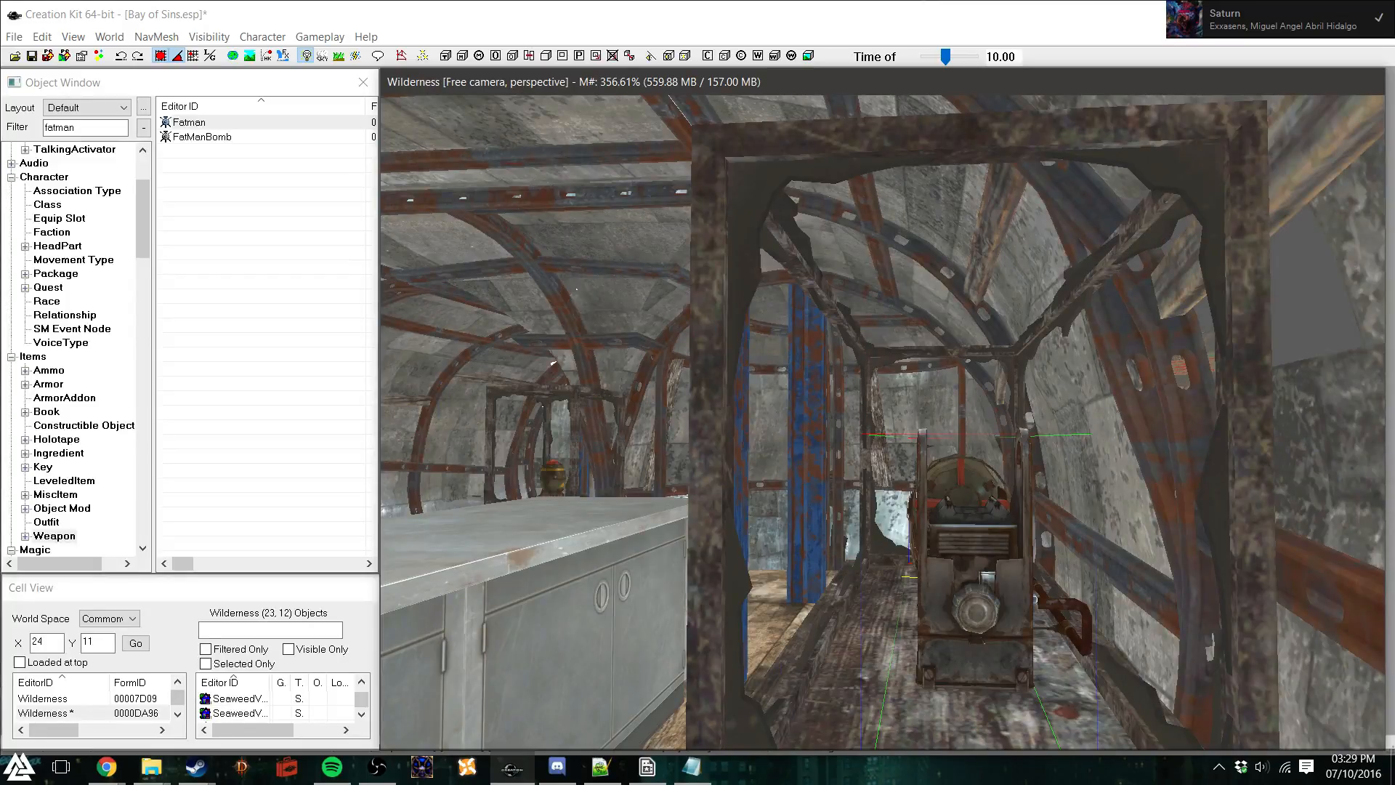
List the Static objects and filter them by "bookca" to find a bookcase for the hut's rounded end
mouse_move(732, 478)
shift+middle_down()
mouse_move(894, 476)
mouse_move(926, 523)
mouse_move(954, 483)
mouse_move(847, 468)
mouse_move(947, 481)
mouse_move(701, 501)
mouse_move(814, 527)
mouse_move(1050, 527)
mouse_move(1038, 499)
mouse_move(1032, 522)
shift+middle_up()
scroll(1039, 499, up, 2)
drag(145, 213, 154, 471)
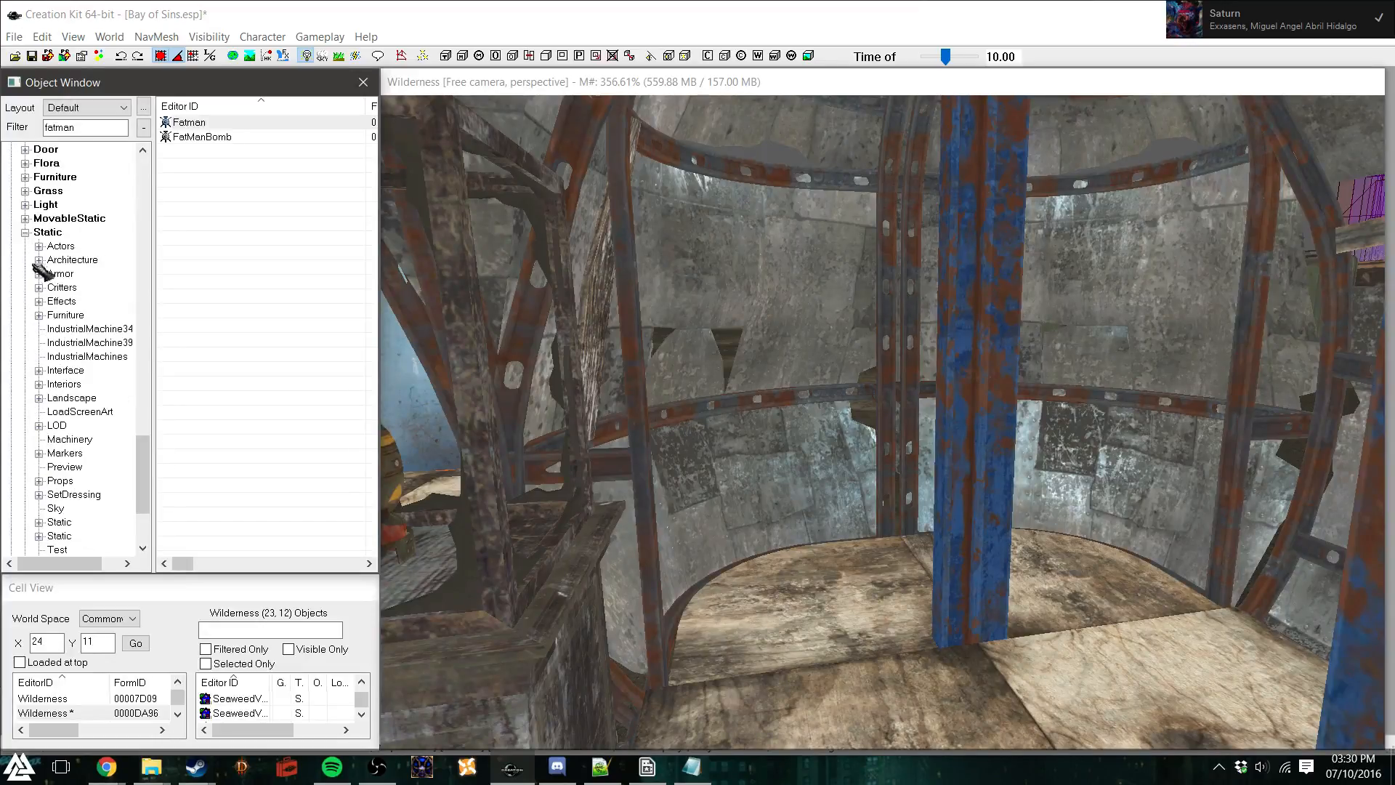
click(48, 232)
double_click(99, 128)
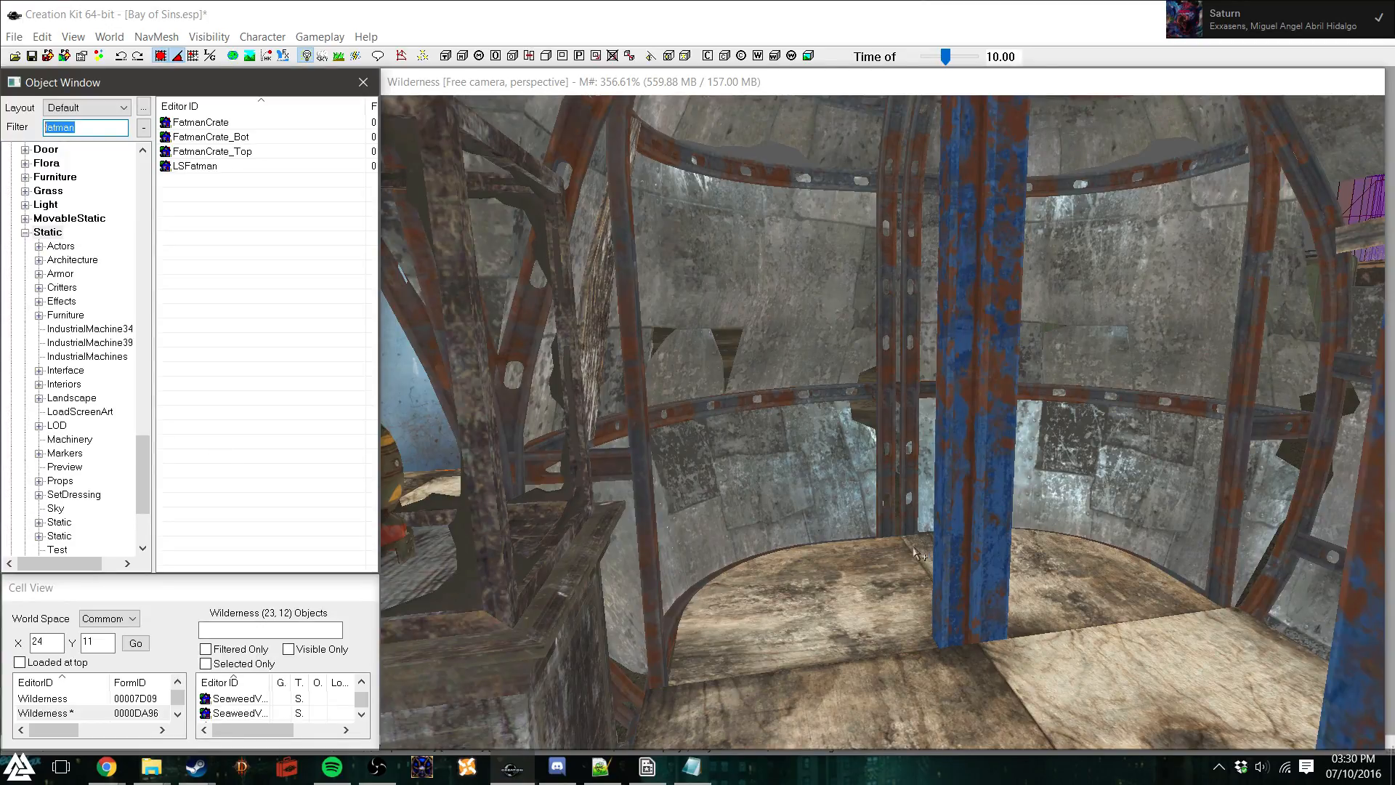
text(bookca)
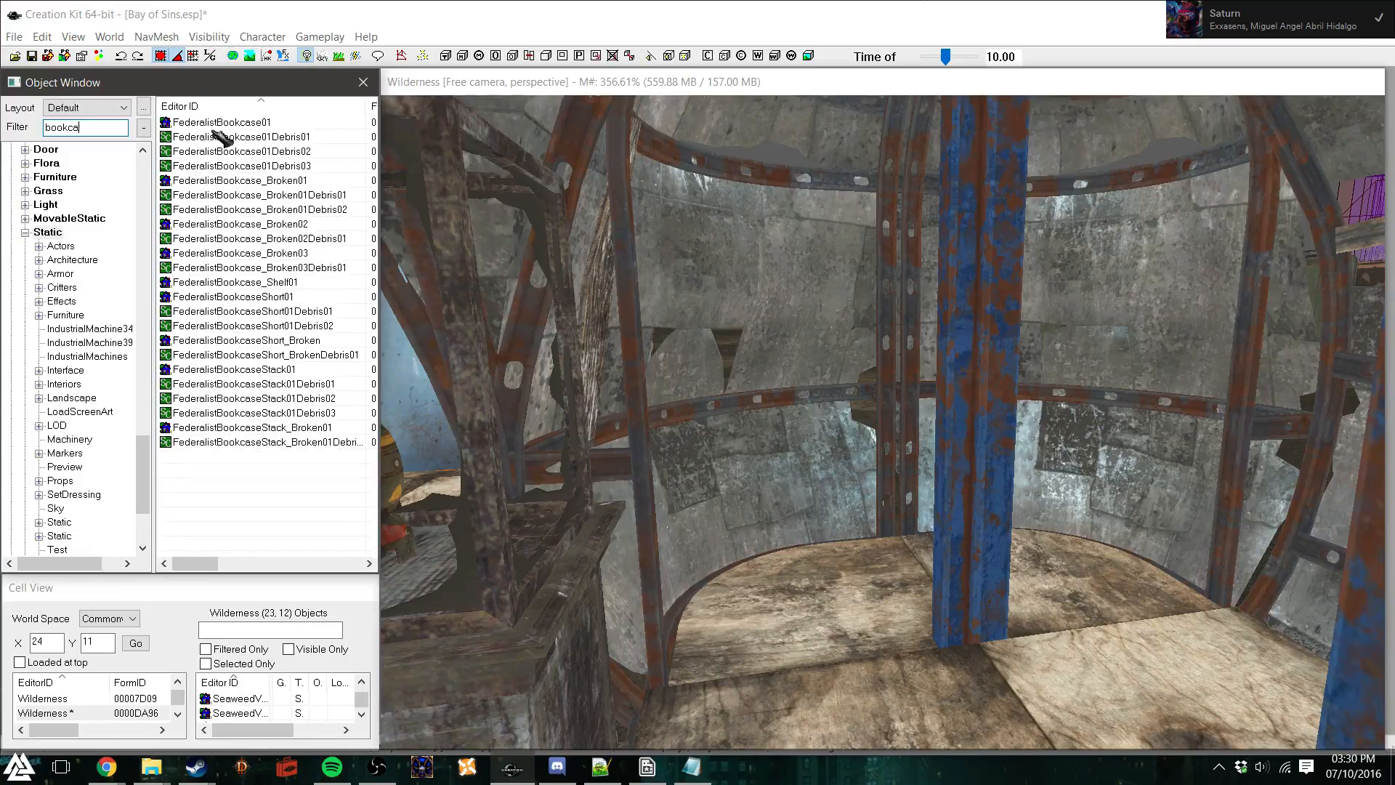
Place FederalistBookcase01 behind the blue post in the hut's rounded end and turn its open shelves toward the room
drag(870, 604, 858, 578)
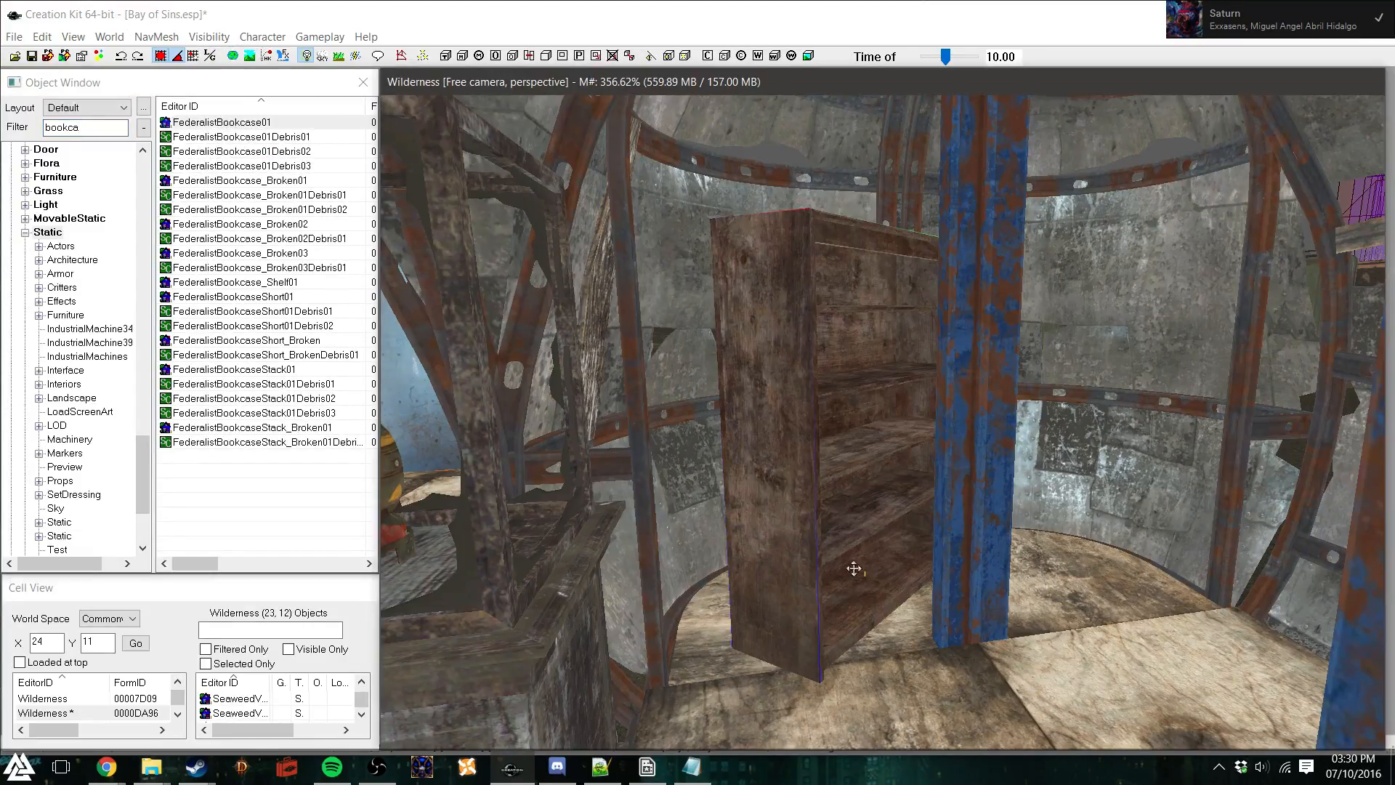
right_drag(857, 578, 916, 578)
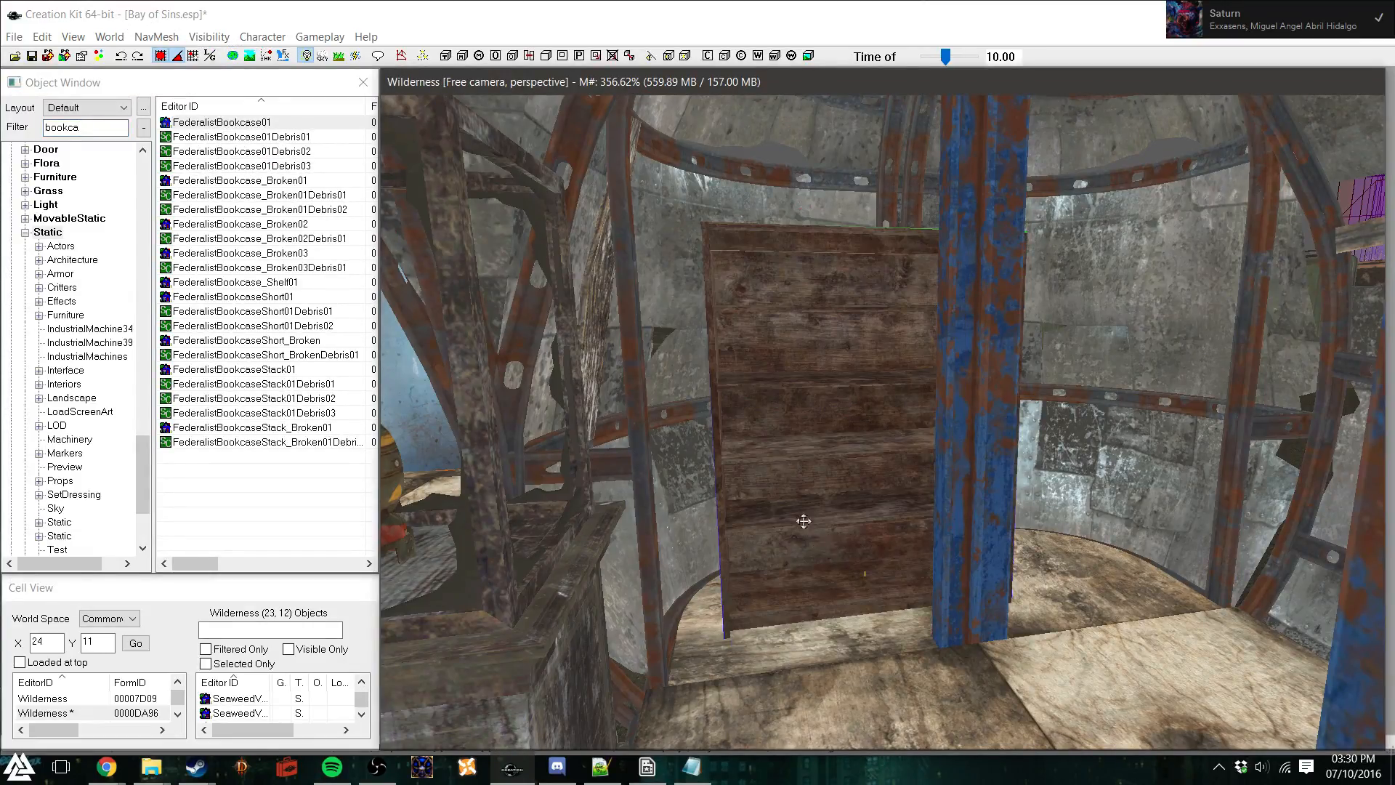
right_drag(810, 505, 929, 571)
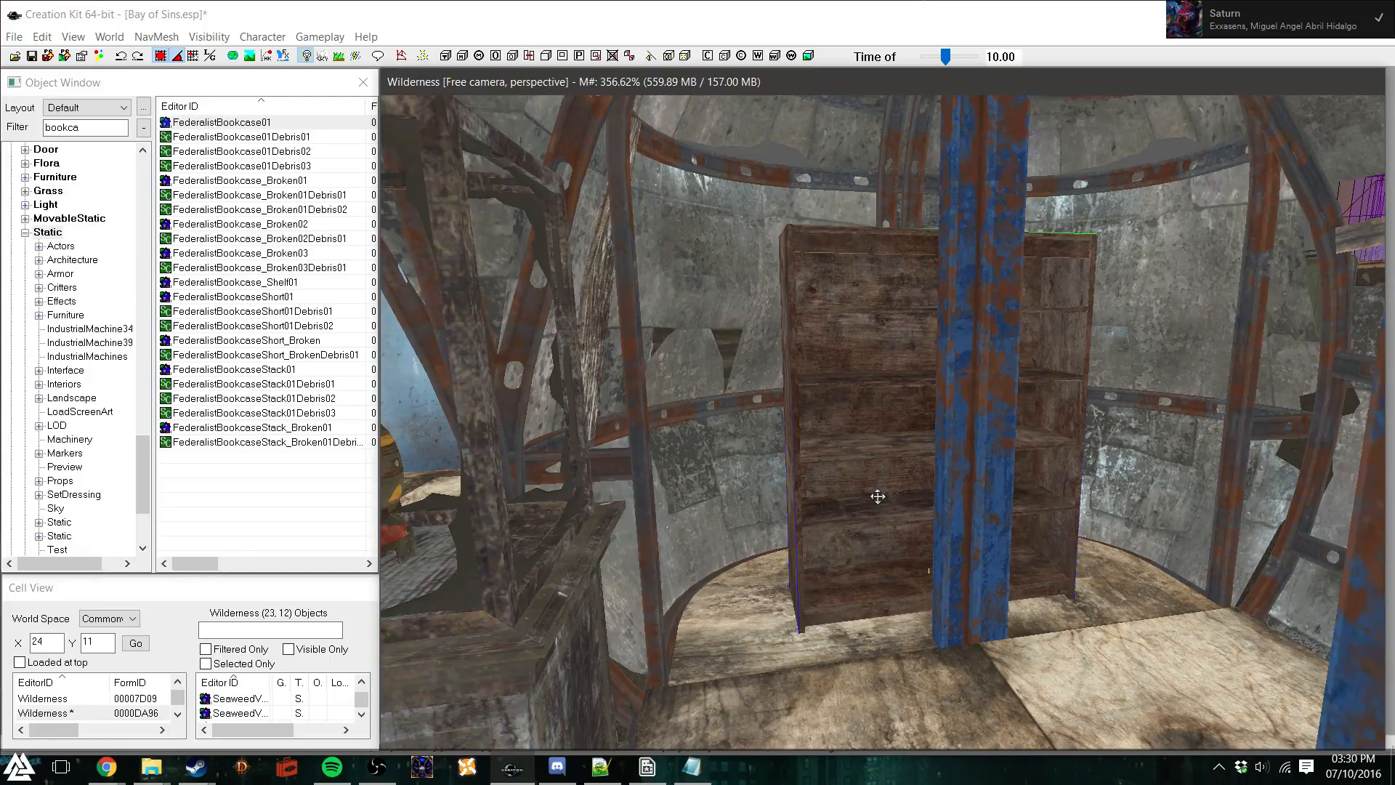
Enlarge the bookcase so it fills the rounded end, and check its fit against the curved wall from several angles
drag(876, 497, 938, 496)
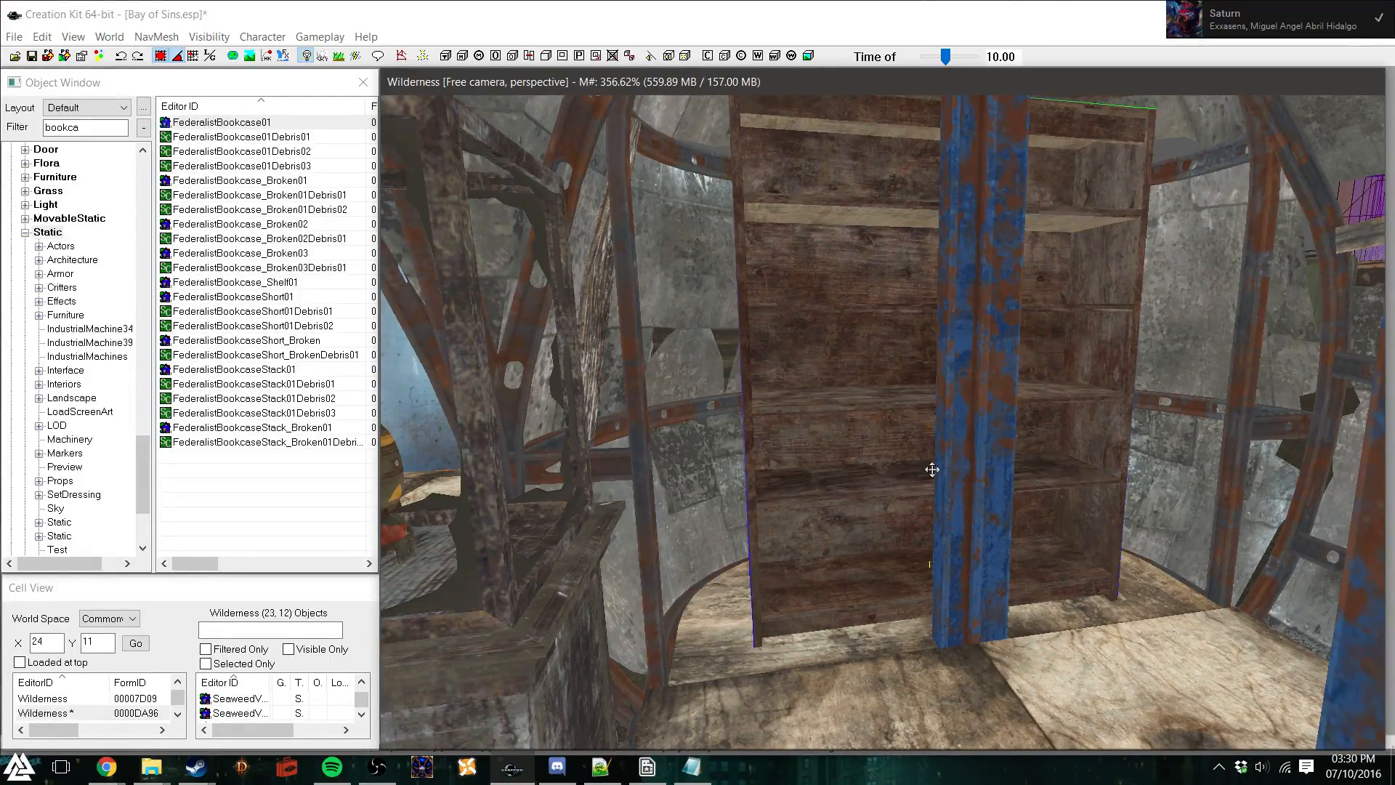
shift+middle_drag(932, 471, 927, 457)
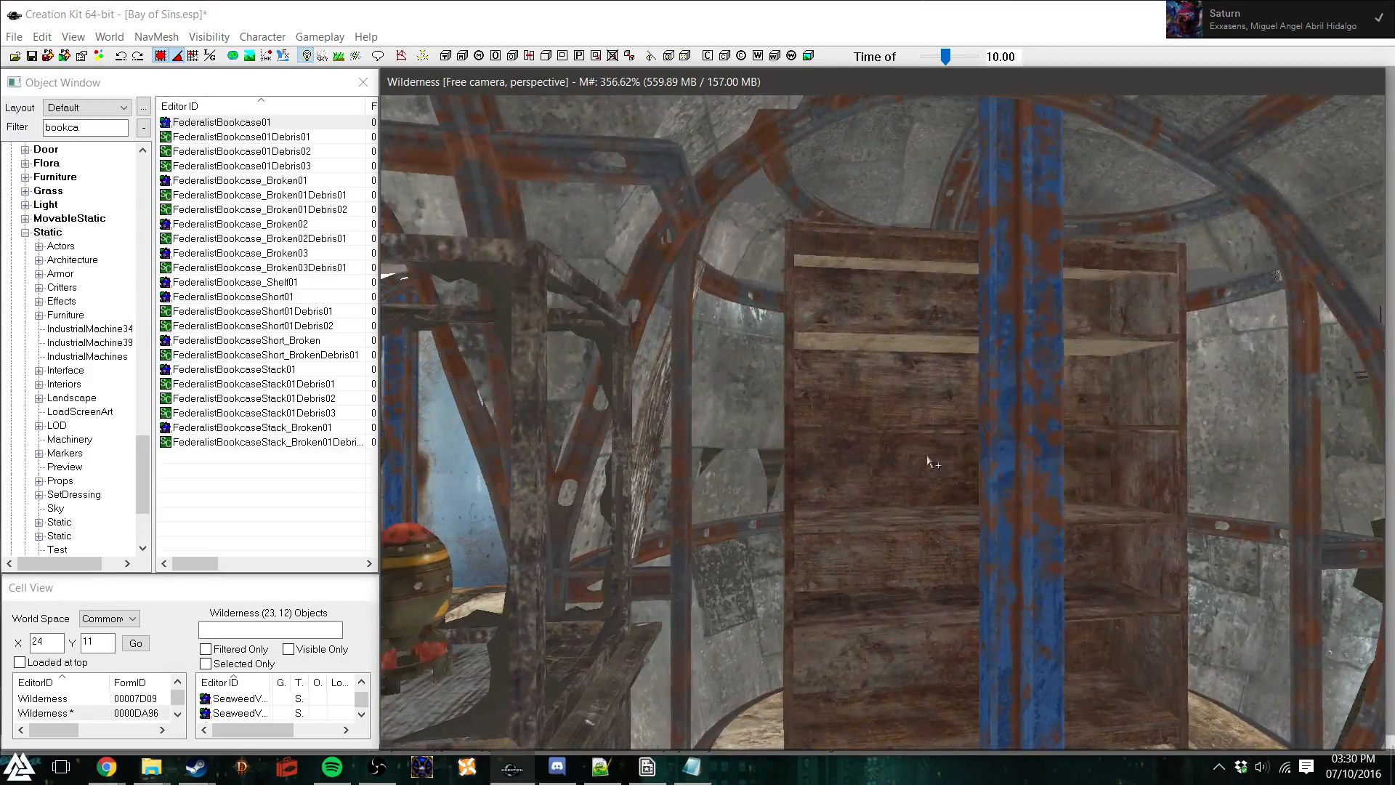
shift+middle_drag(1108, 435, 1115, 480)
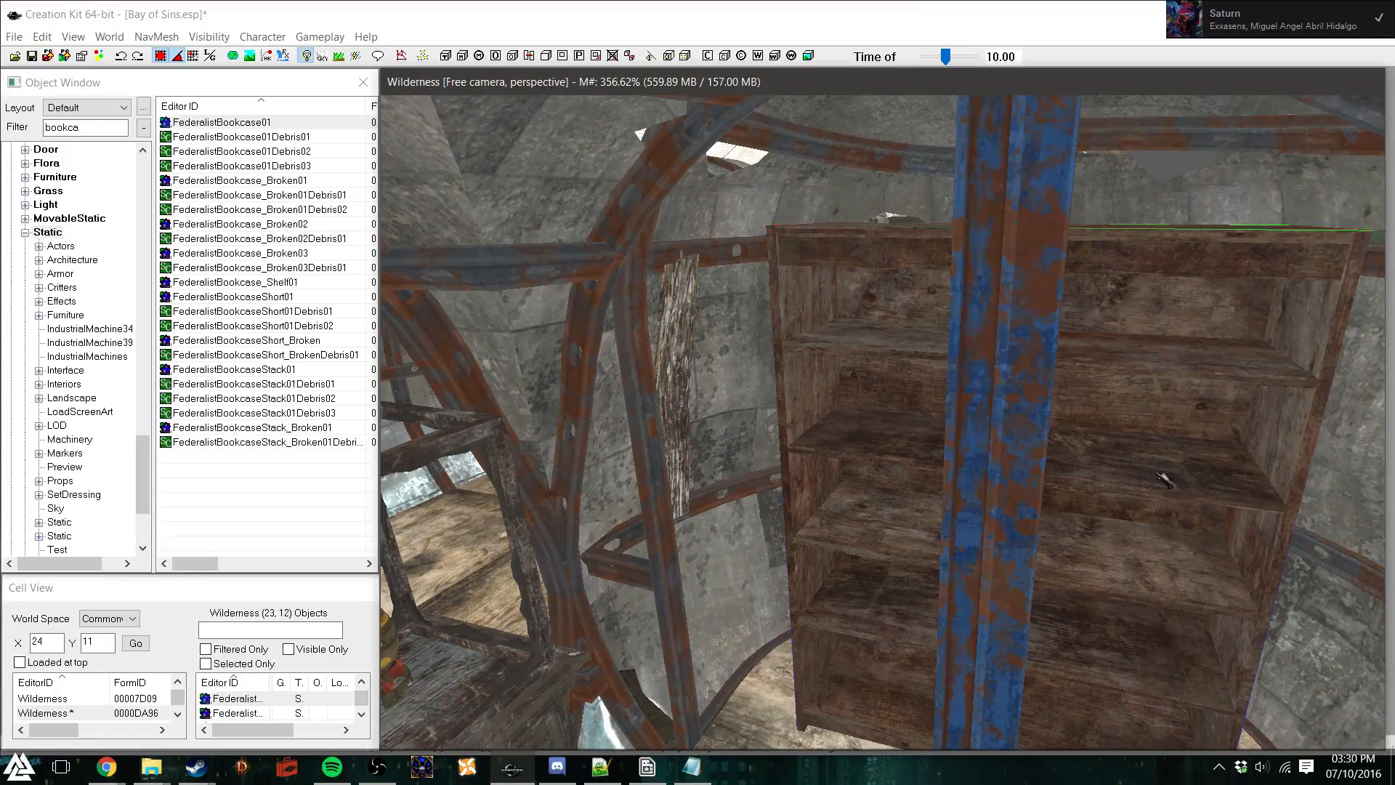
shift+middle_drag(1162, 480, 1124, 467)
shift+middle_drag(911, 378, 675, 411)
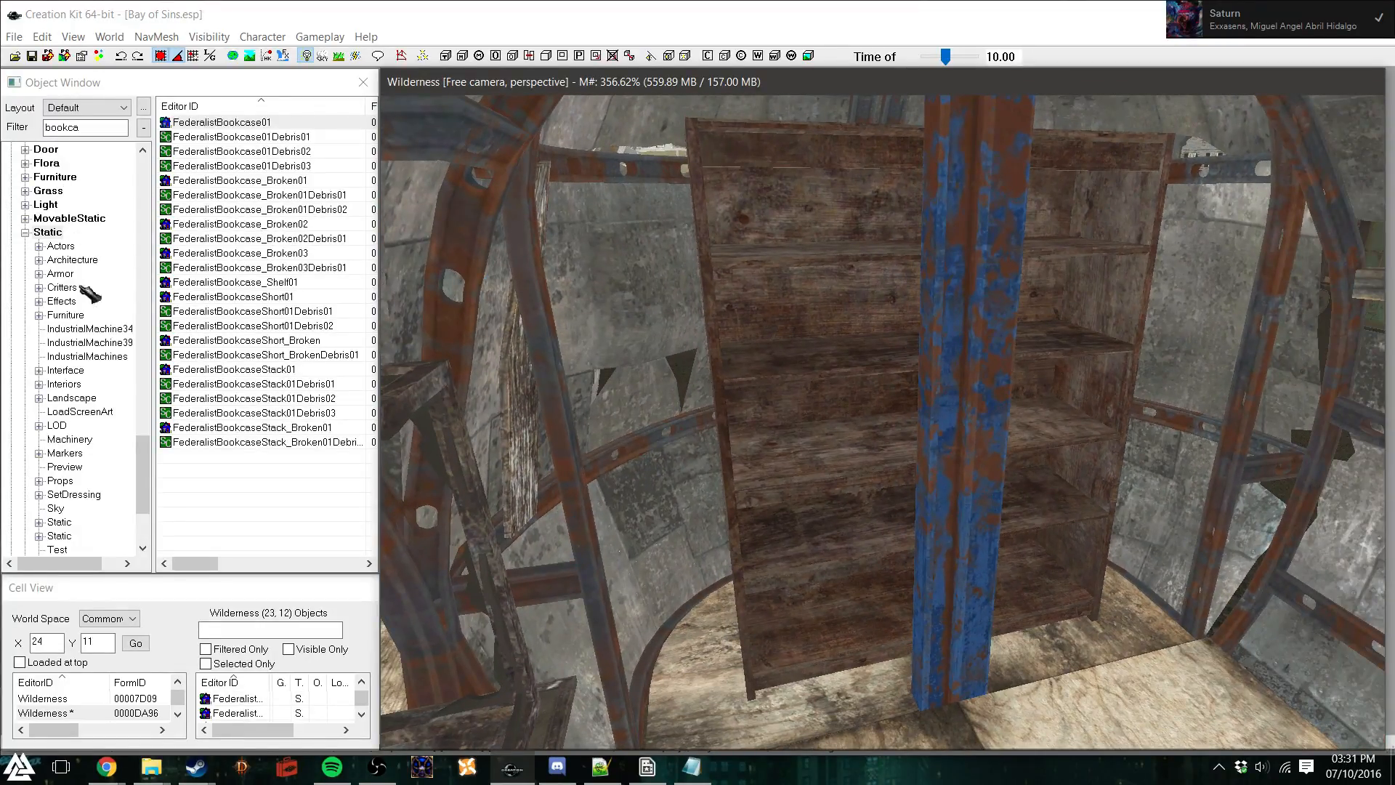
List the Weapon items and filter them by "laser" to find a gun for the bookcase
drag(144, 468, 138, 244)
click(54, 205)
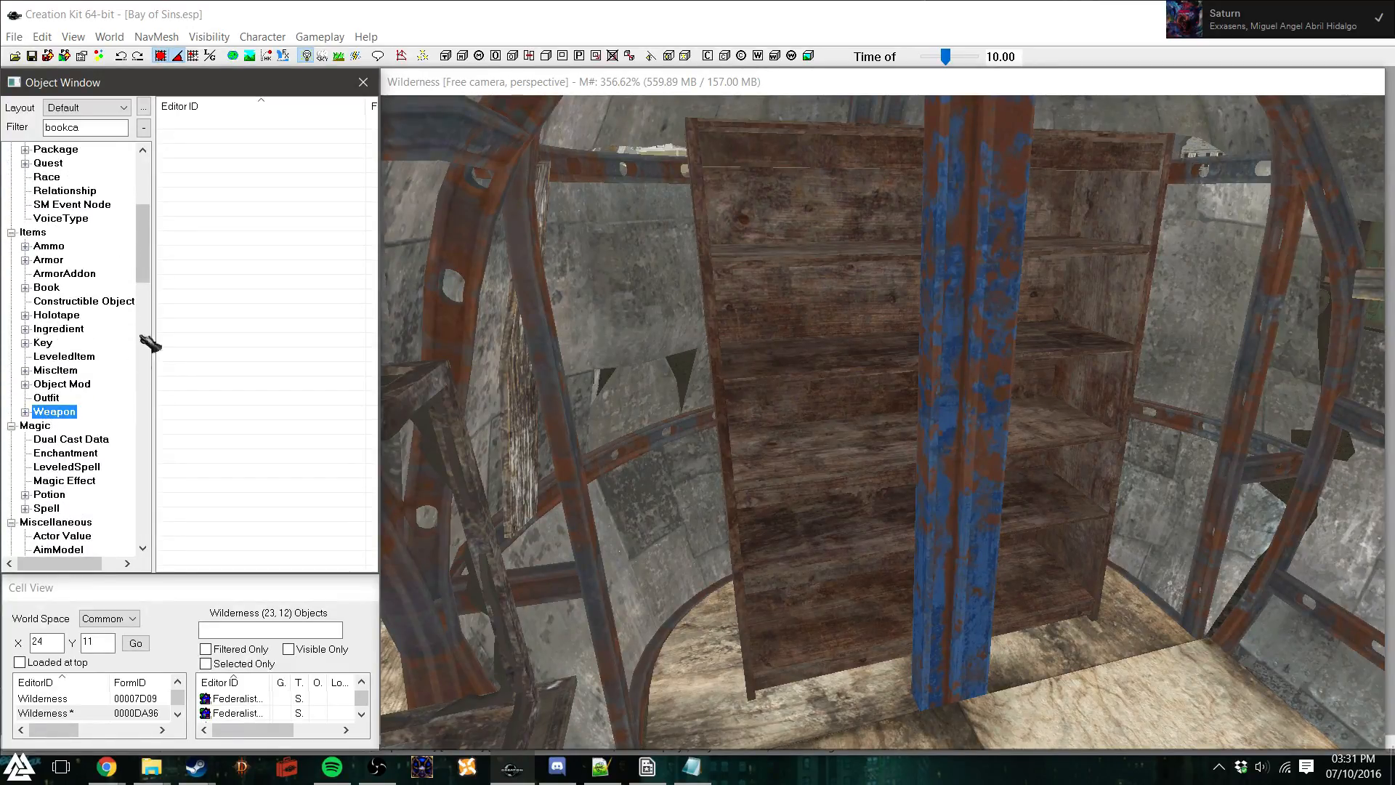
click(93, 128)
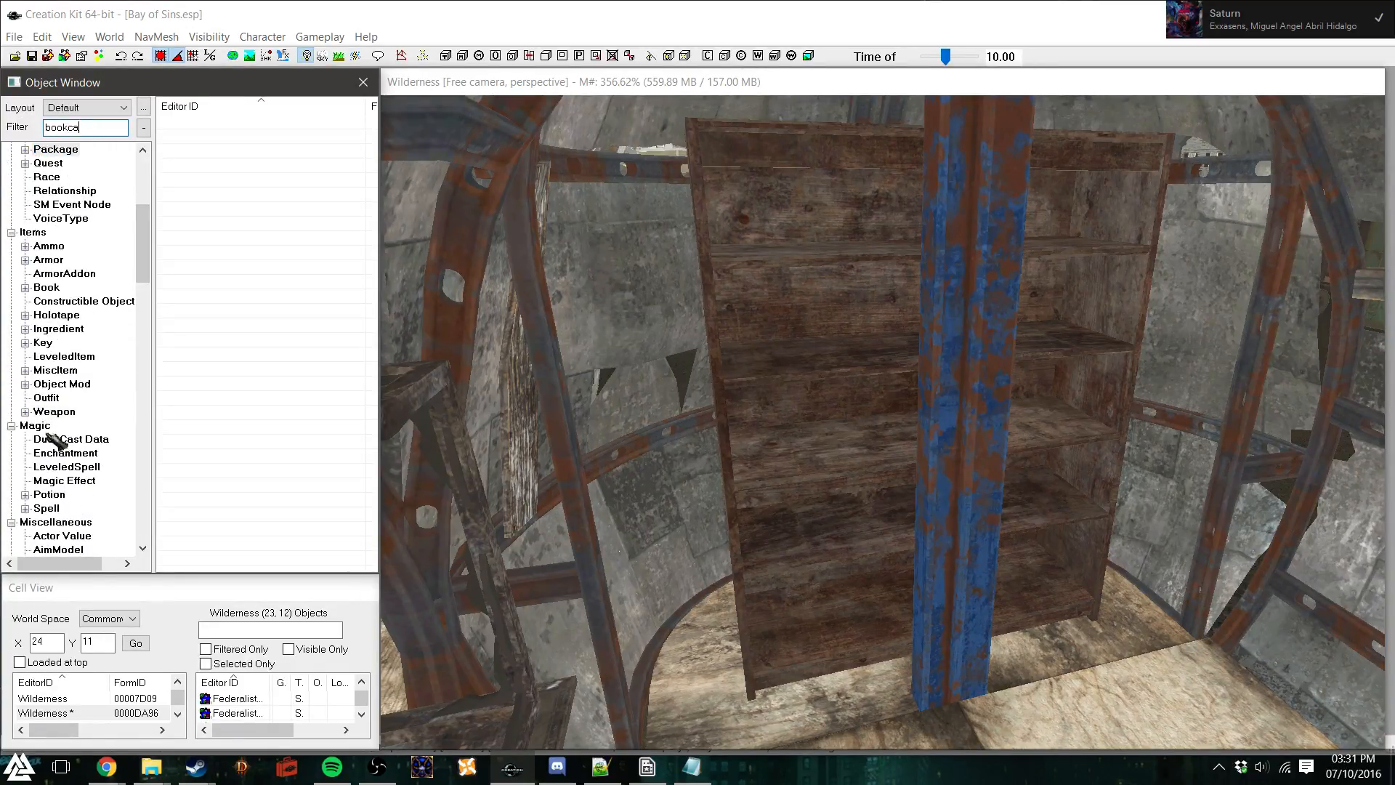
click(54, 412)
click(92, 131)
double_click(92, 132)
key(BackSpace)
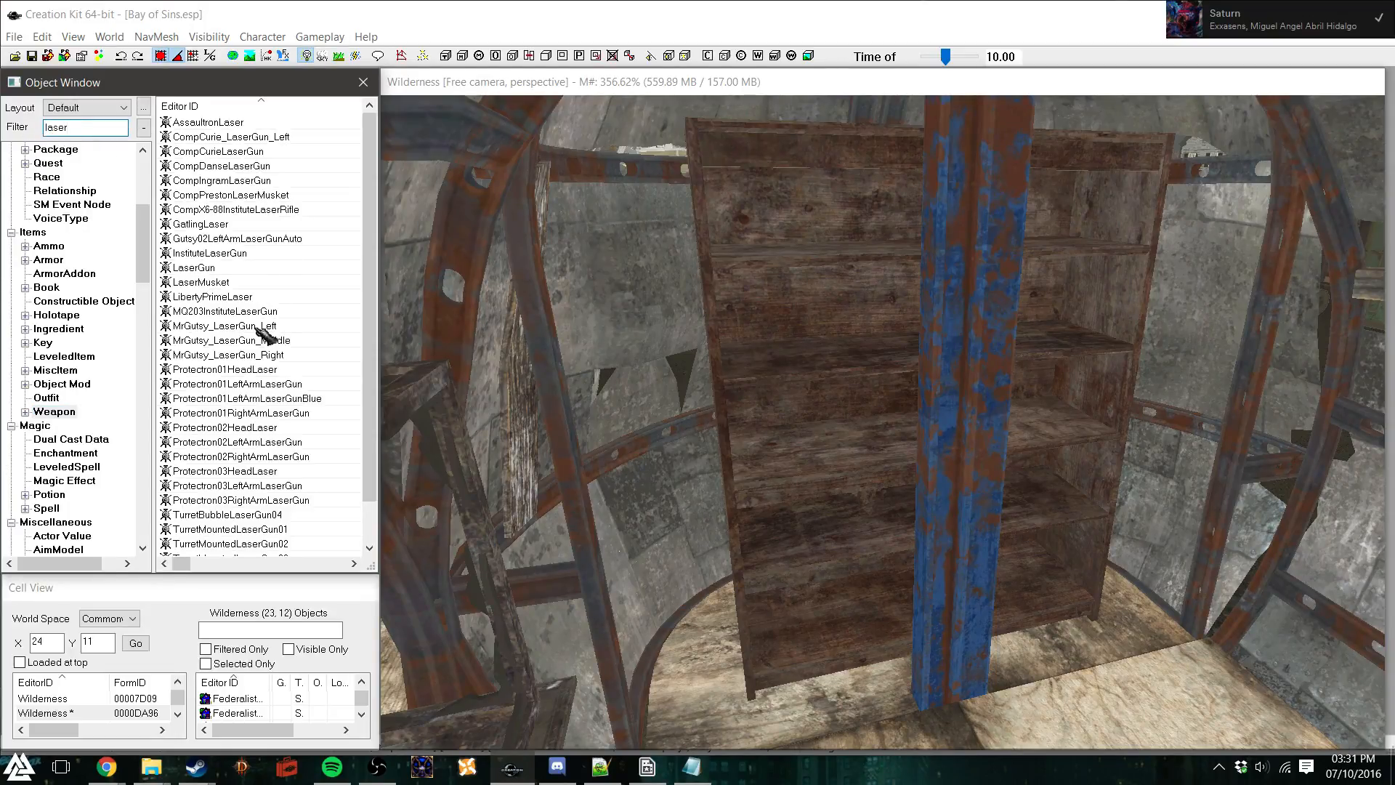
Place the LaserGun on the bookcase's middle shelf, turn it lengthwise and shift it toward the back
drag(369, 239, 369, 272)
drag(211, 256, 738, 461)
drag(654, 440, 223, 292)
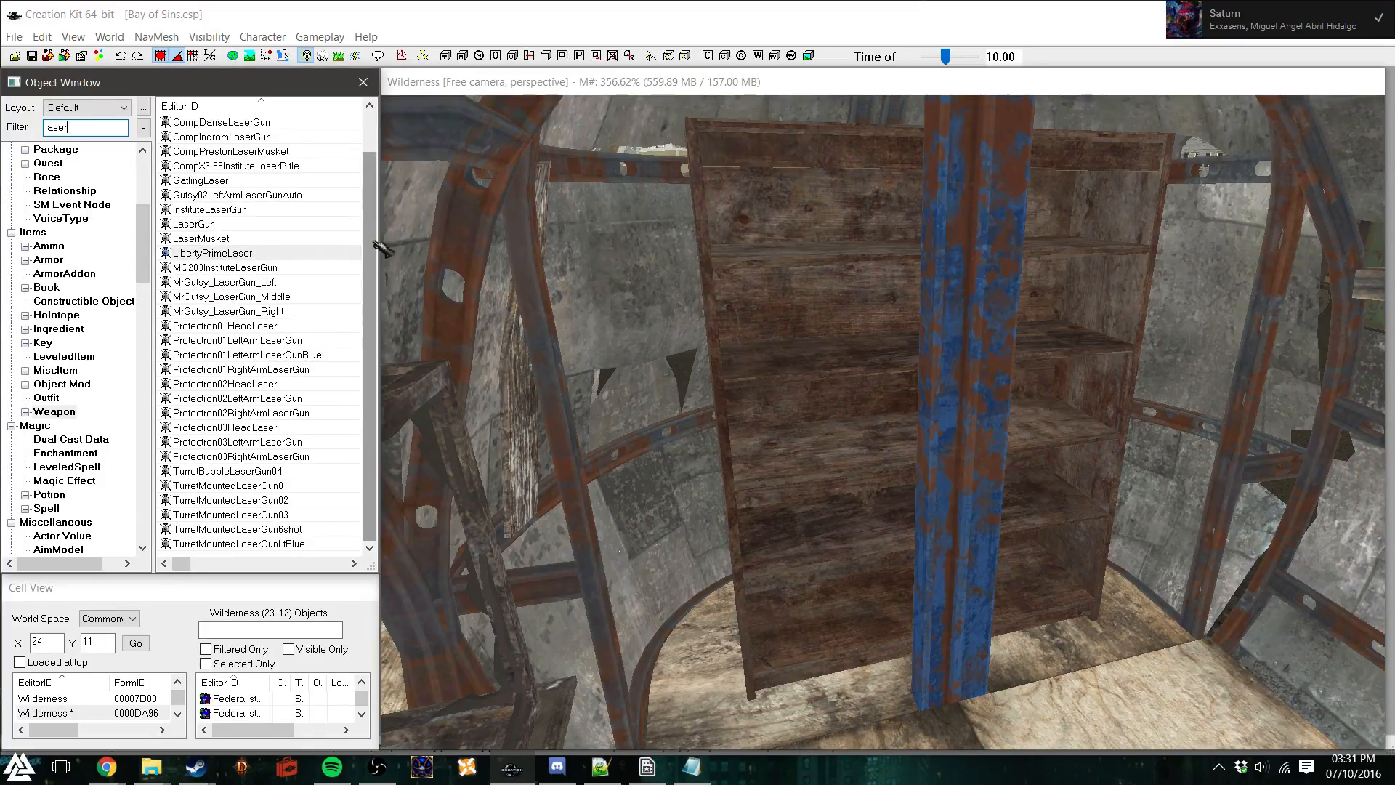
scroll(373, 242, up, 1)
drag(188, 268, 791, 454)
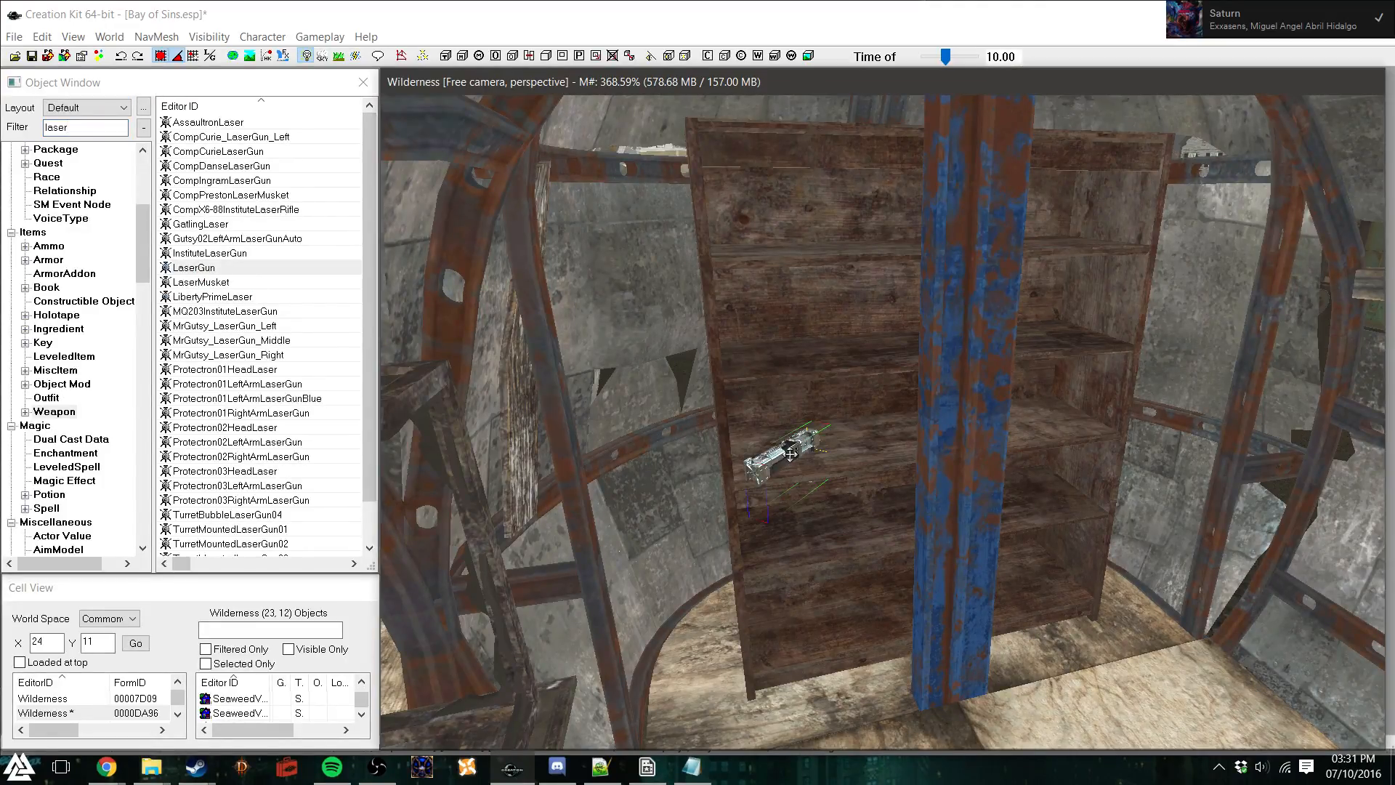
right_drag(791, 455, 819, 454)
drag(771, 450, 803, 408)
key(z)
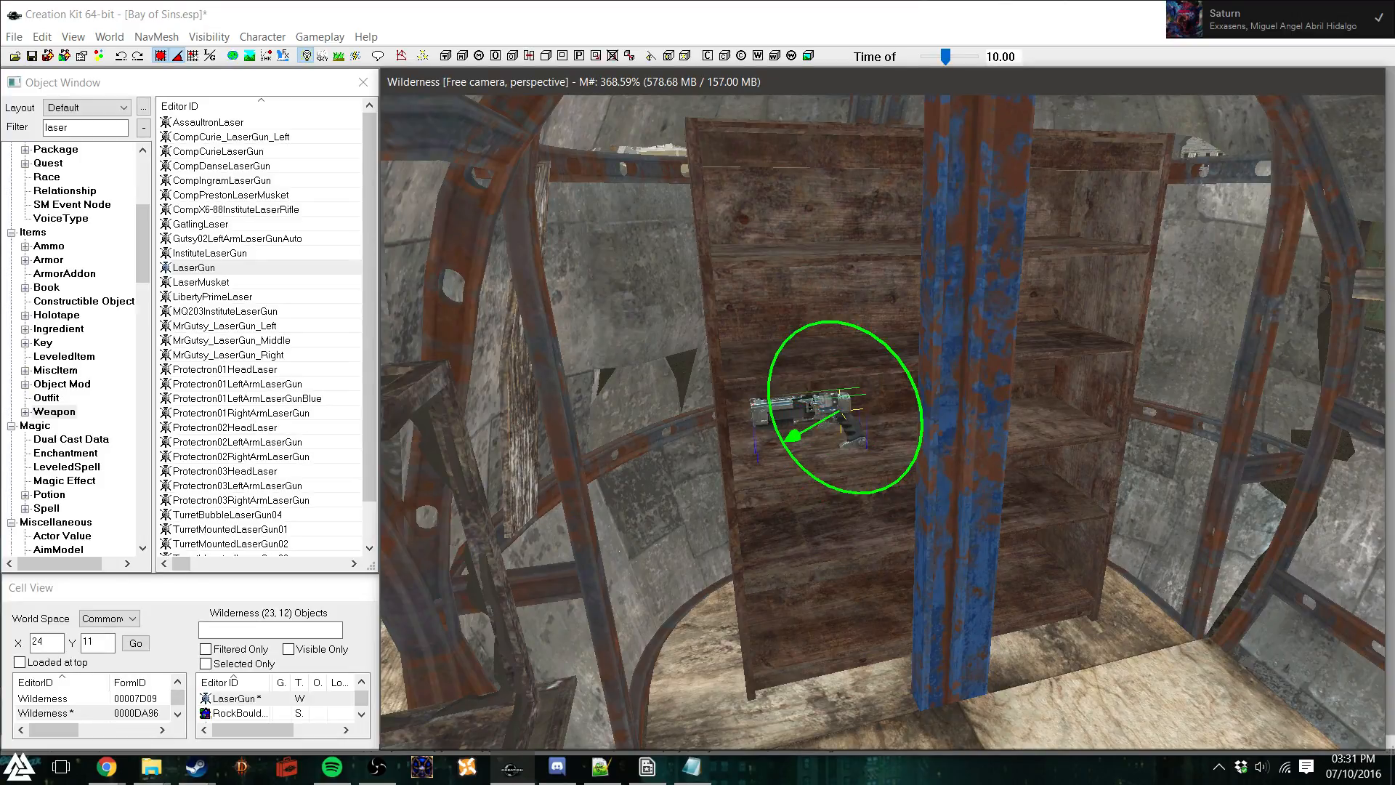
Lay the LaserGun flat on its side and check how it rests on the shelf
right_drag(806, 411, 863, 460)
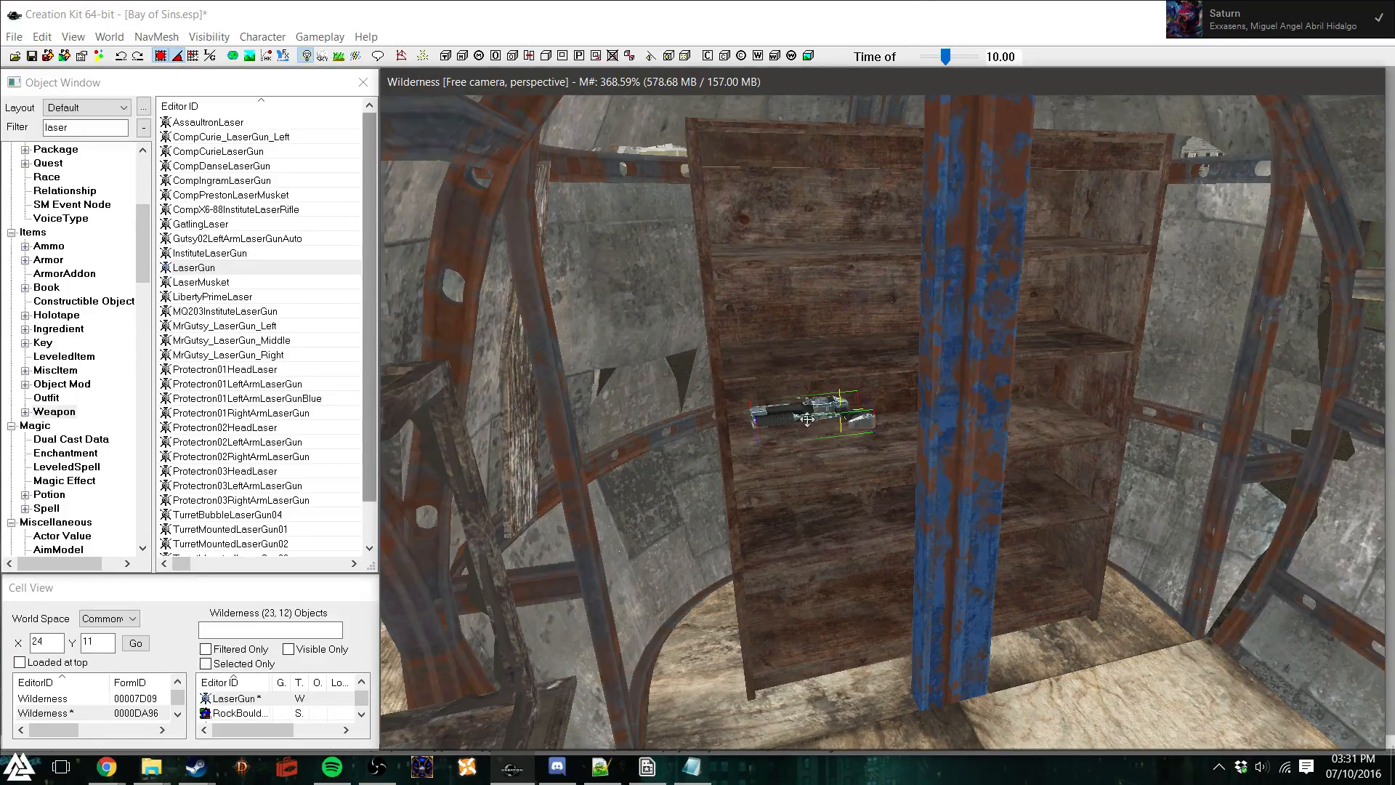
right_drag(808, 412, 825, 411)
mouse_move(825, 411)
mouse_down()
mouse_move(826, 428)
mouse_move(825, 412)
mouse_up()
shift+middle_drag(922, 476, 825, 483)
scroll(920, 446, up, 3)
scroll(822, 436, up, 3)
scroll(822, 436, down, 3)
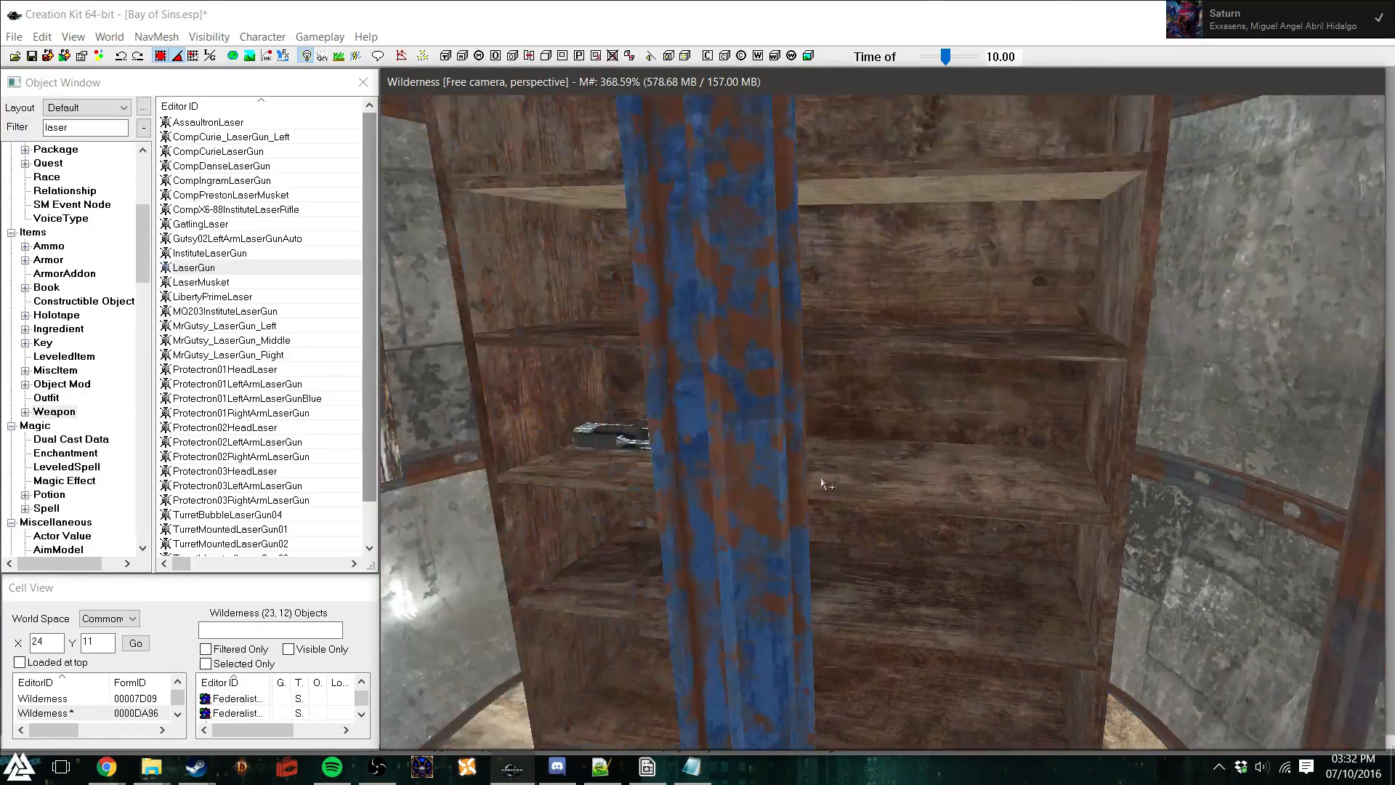
Filter the Weapon items by "10" and place the 10mm pistol sideways on the LaserGun's shelf, on the other side of the post
drag(371, 254, 371, 220)
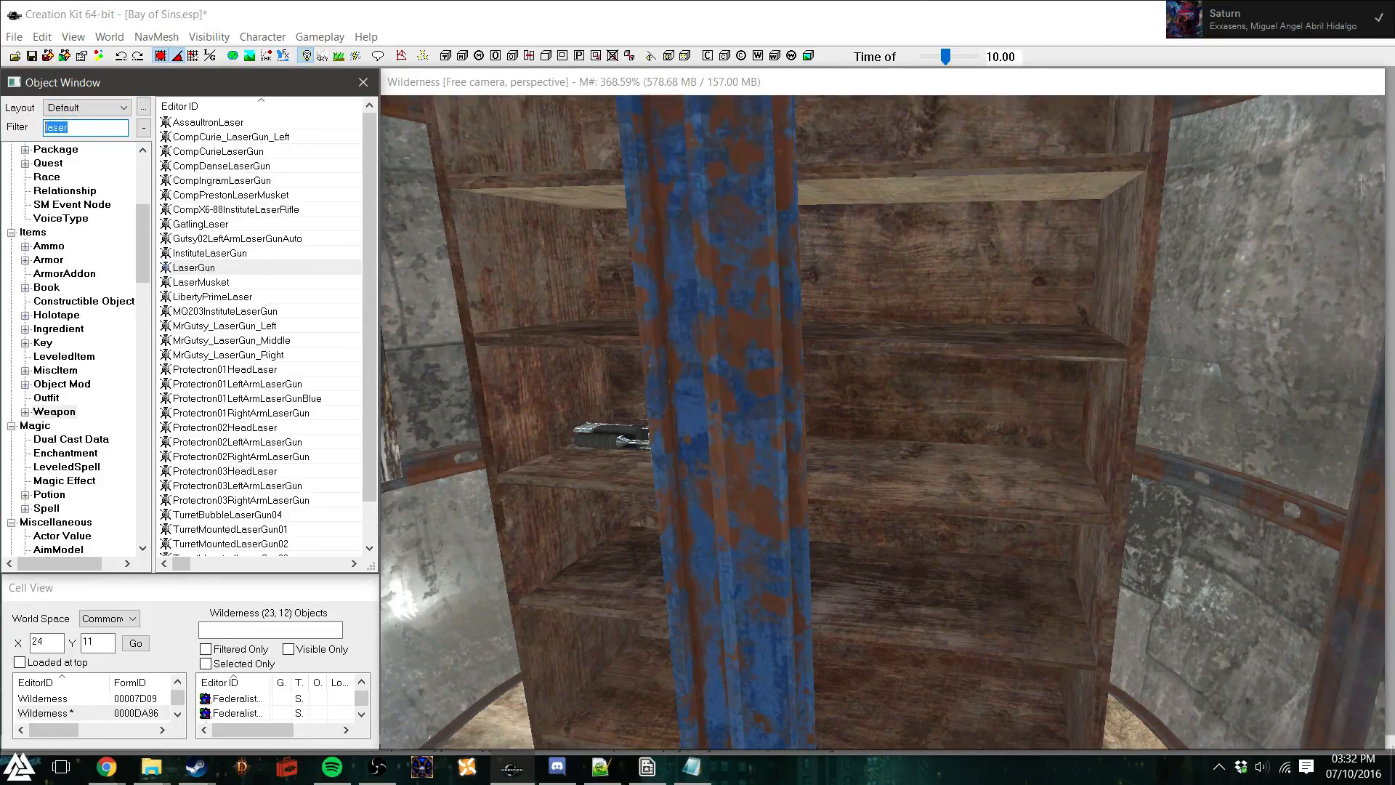
text(10)
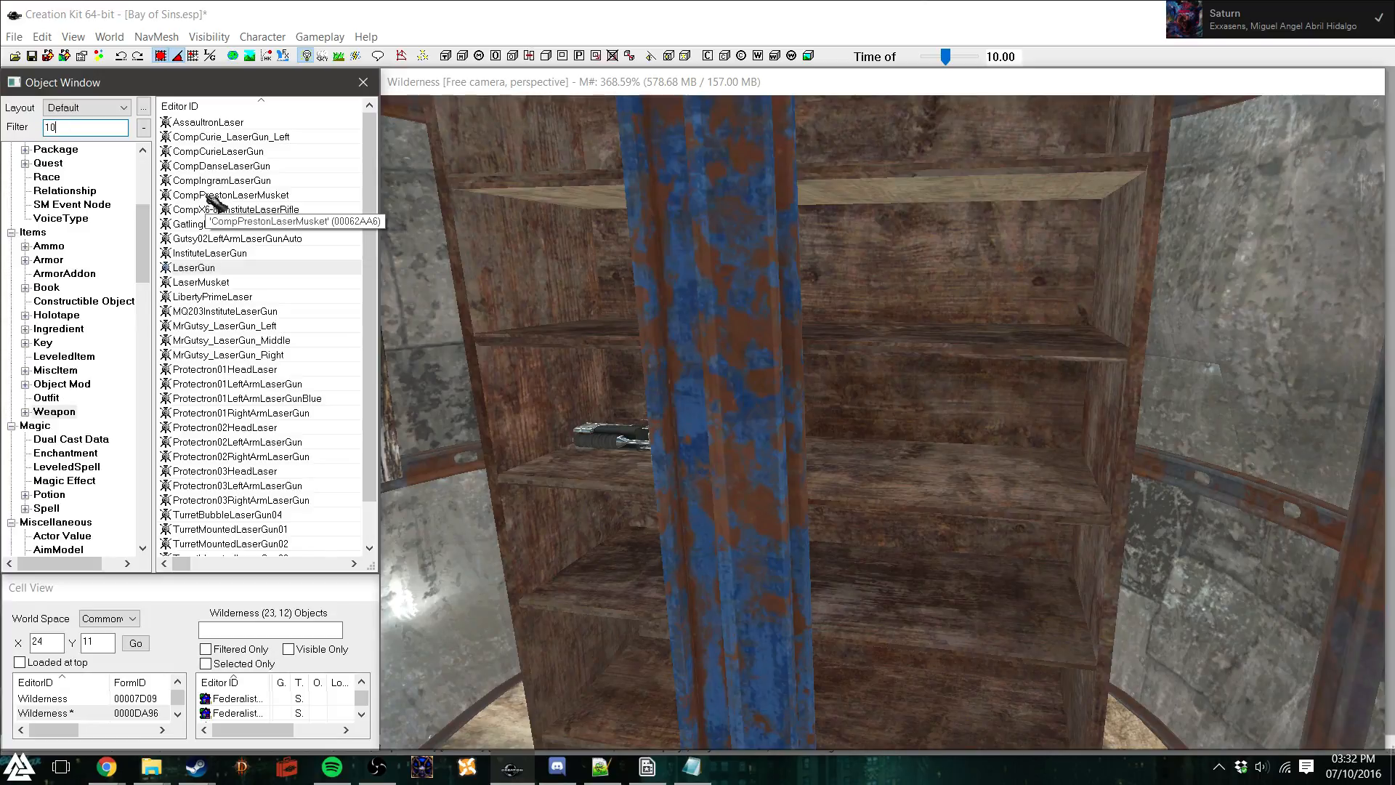
drag(198, 120, 330, 195)
drag(887, 450, 915, 390)
mouse_move(915, 396)
right_down()
mouse_move(894, 396)
mouse_move(910, 401)
right_up()
drag(910, 402, 931, 404)
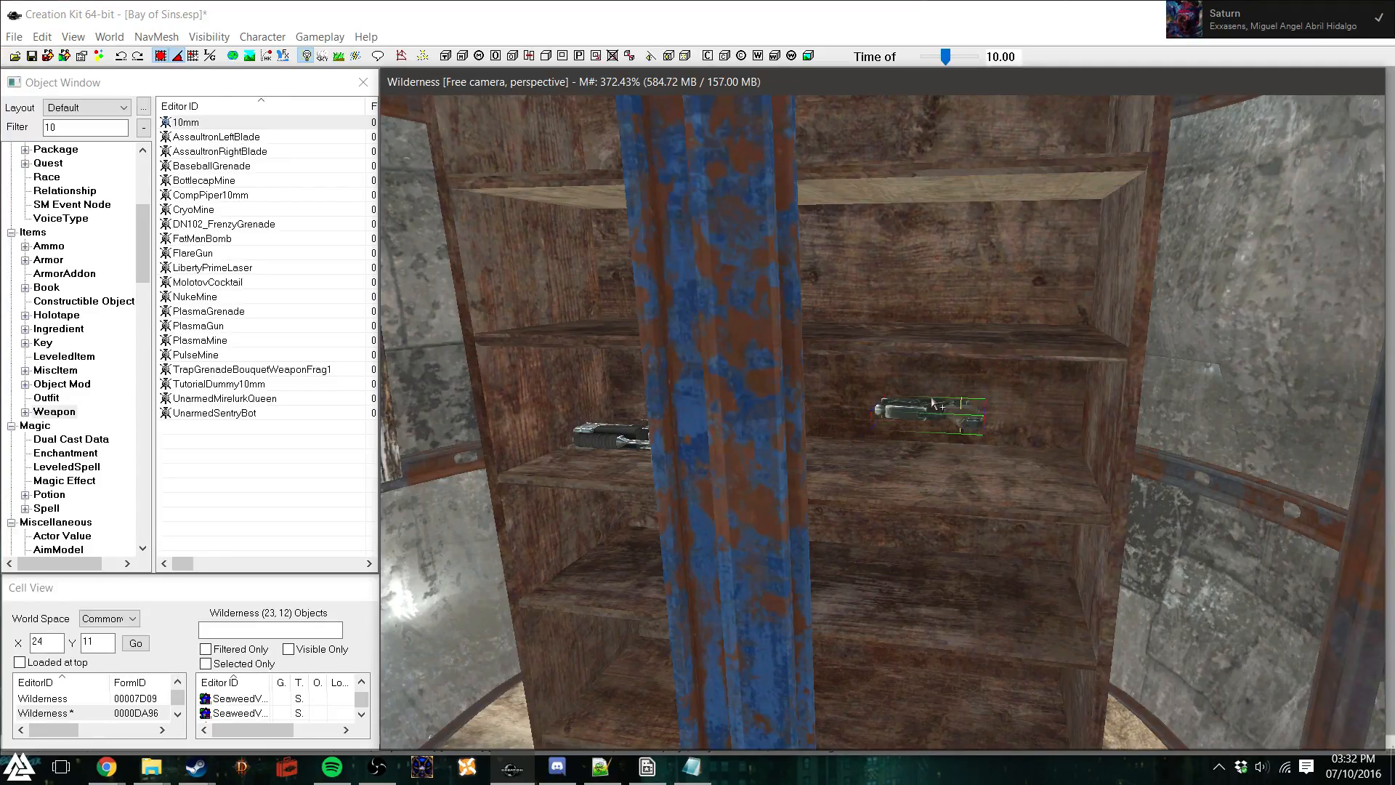
Lower the 10mm pistol onto the shelf surface and check its position from the front and side
mouse_move(927, 408)
mouse_down()
mouse_move(927, 485)
mouse_move(926, 433)
mouse_up()
shift+middle_drag(923, 422, 952, 420)
shift+middle_drag(967, 421, 934, 430)
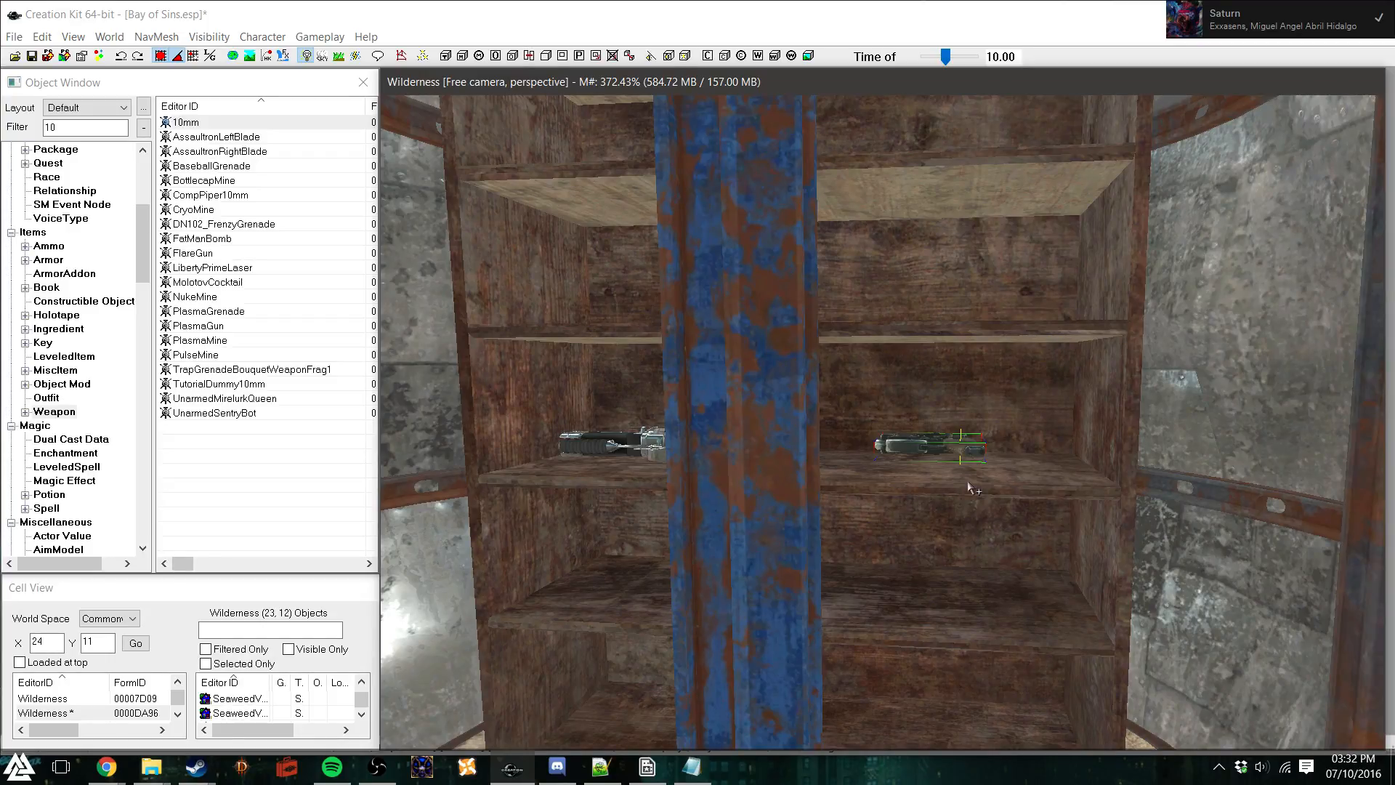
key(d)
click(914, 448)
shift+middle_drag(1034, 467, 1004, 467)
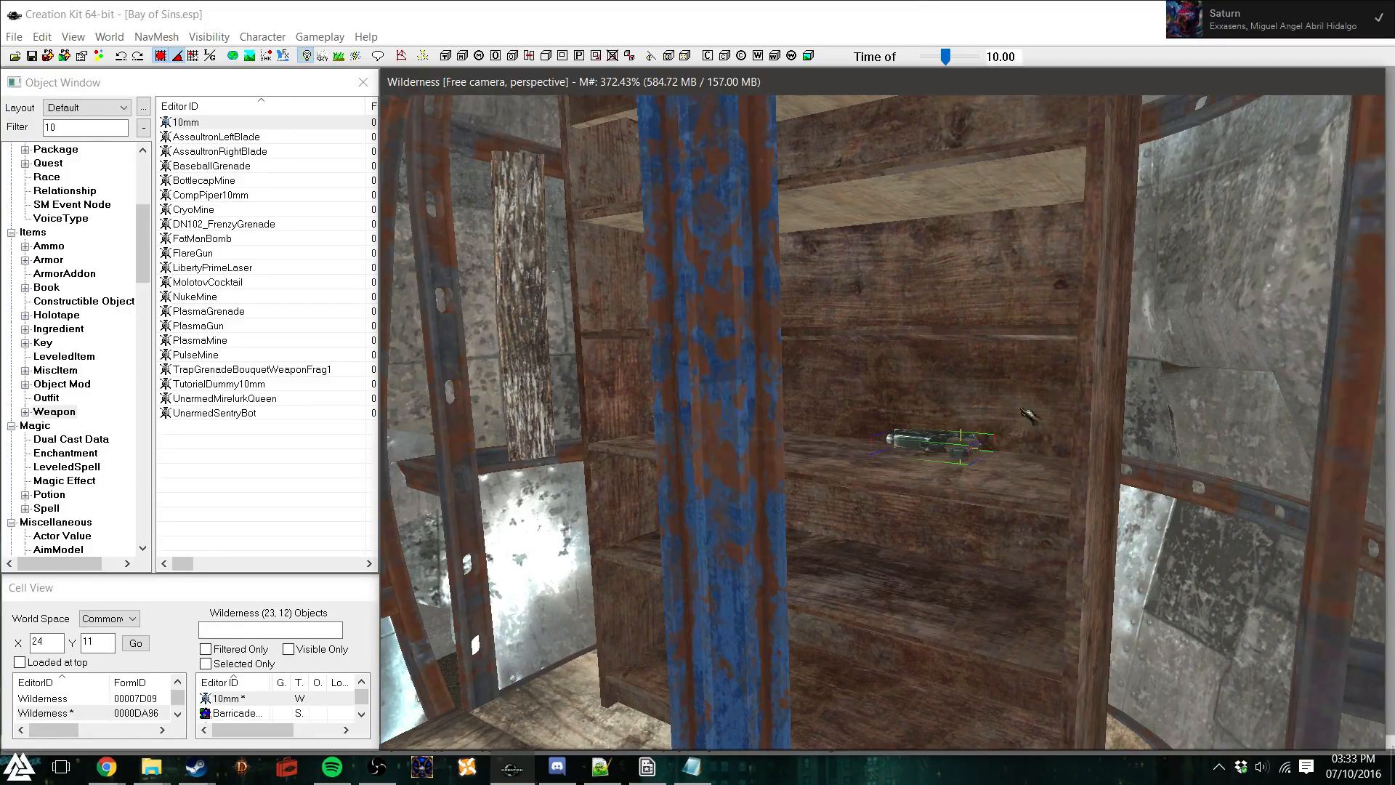
Place three CryoMines in a triangular cluster on the shelf below the 10mm pistol and check that they sit on it
drag(193, 209, 965, 586)
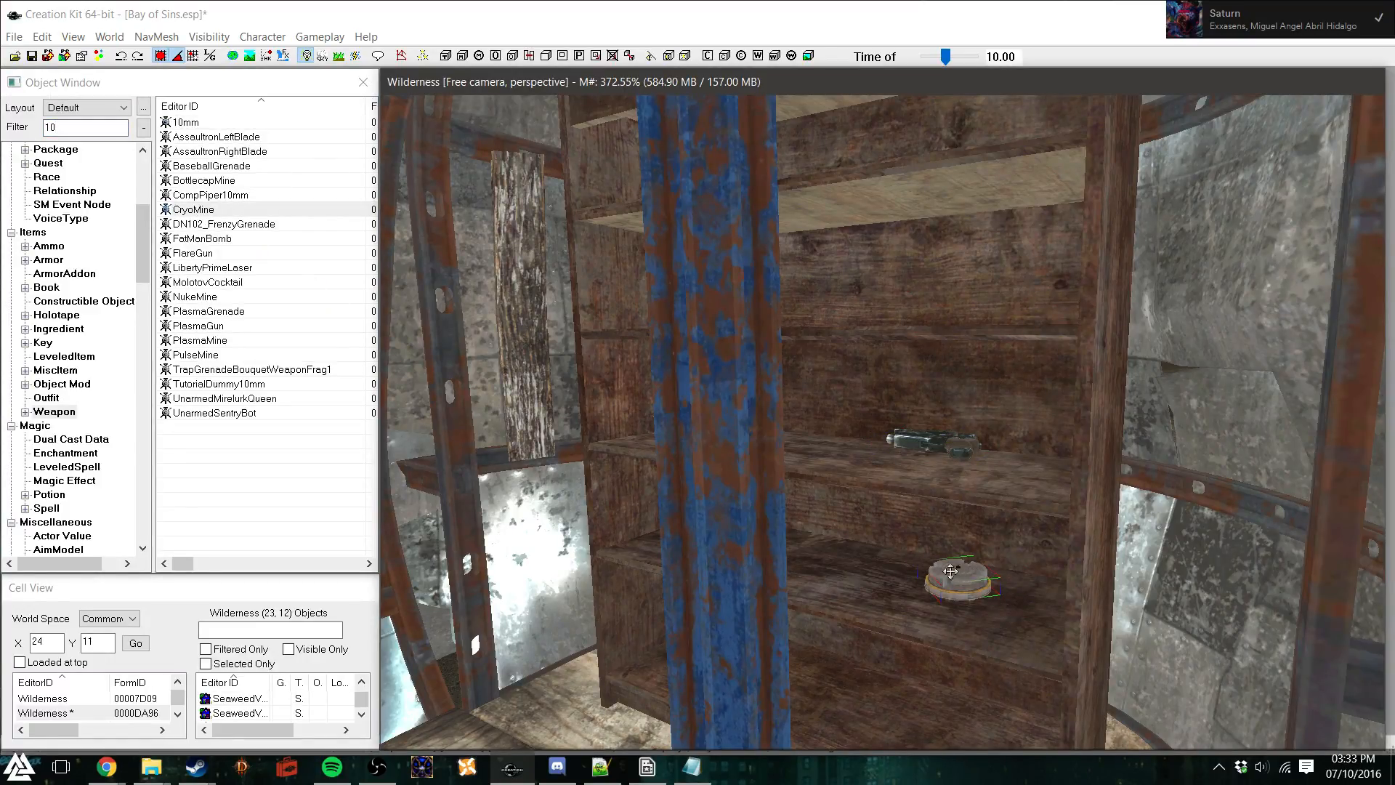
shift+middle_drag(927, 583, 949, 578)
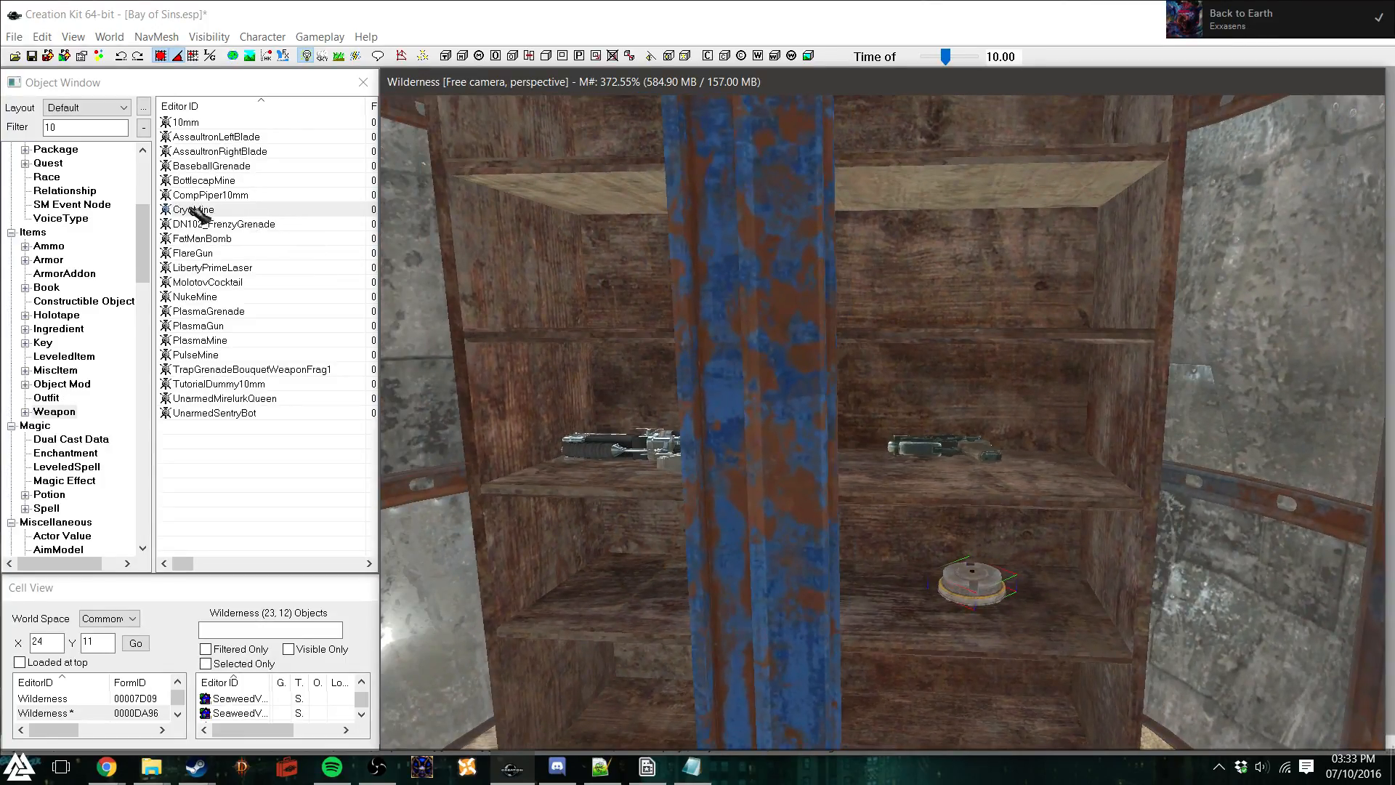
key(ctrl+d)
drag(929, 590, 878, 586)
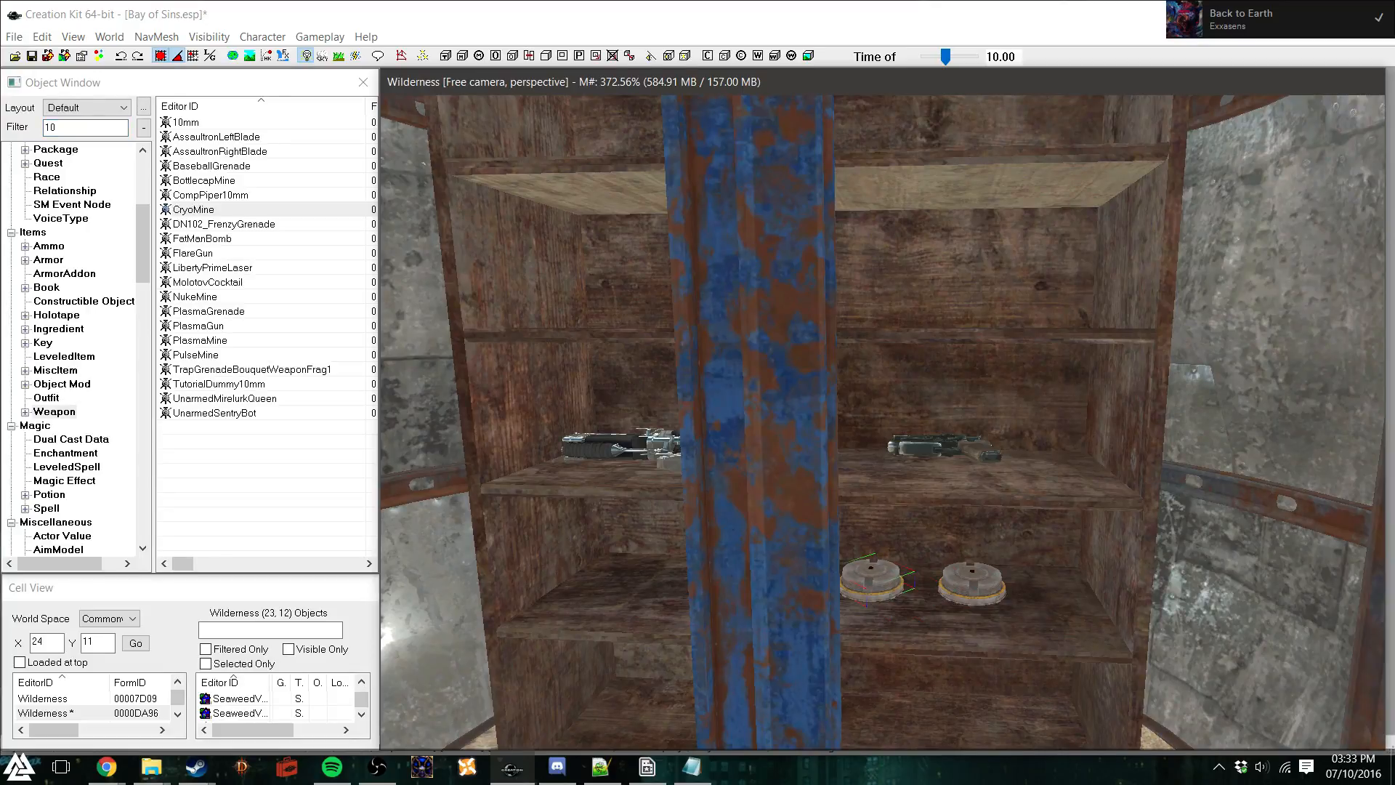
drag(191, 211, 921, 616)
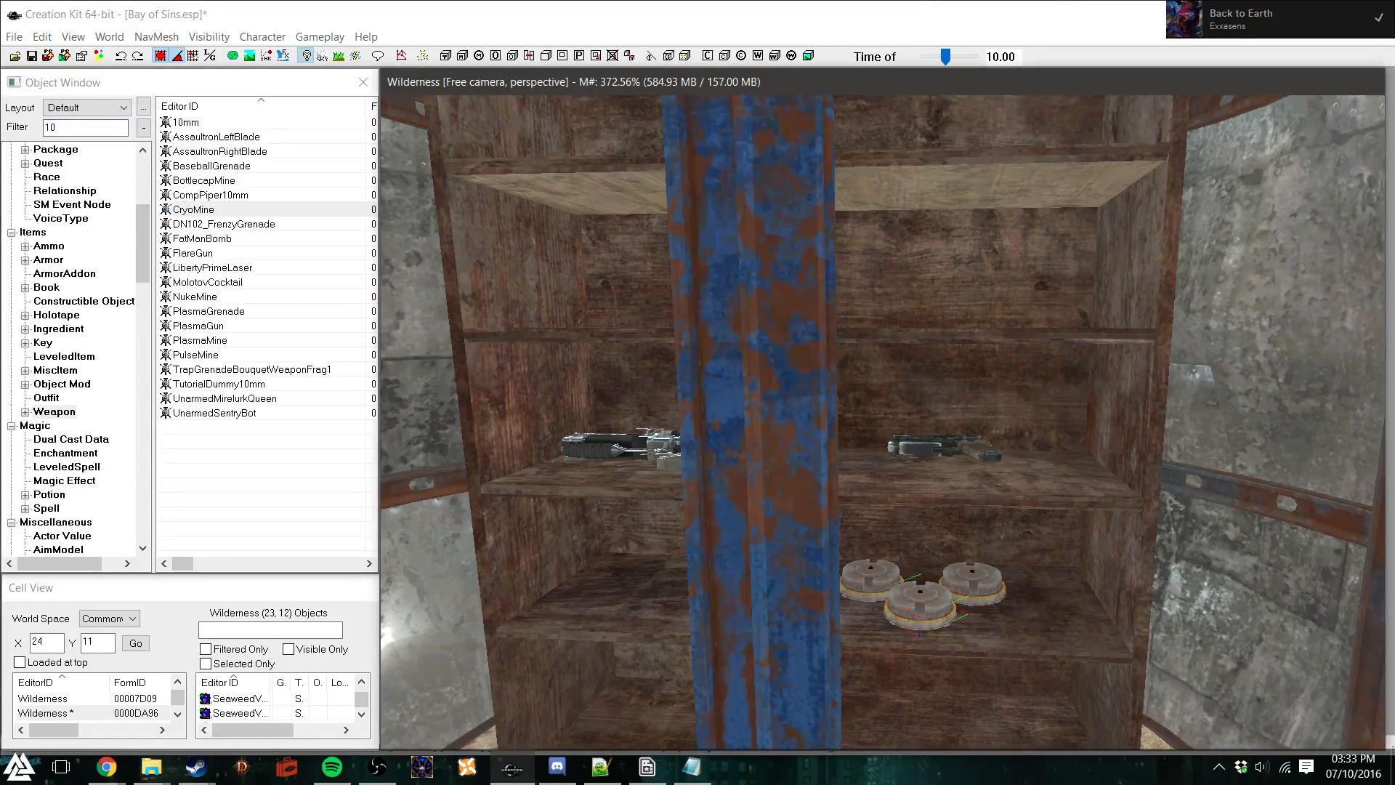
shift+middle_drag(1018, 597, 893, 590)
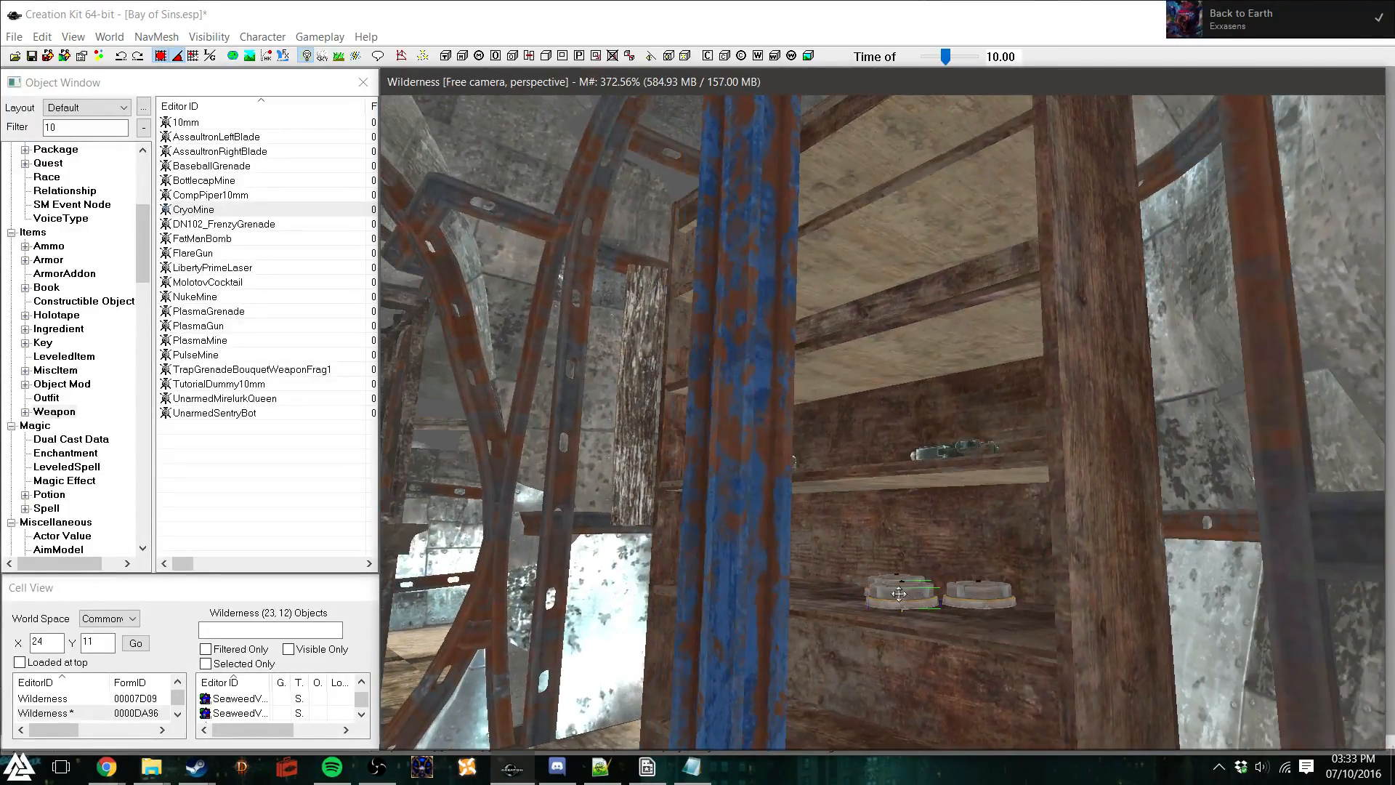
drag(907, 601, 785, 603)
shift+middle_drag(804, 589, 785, 592)
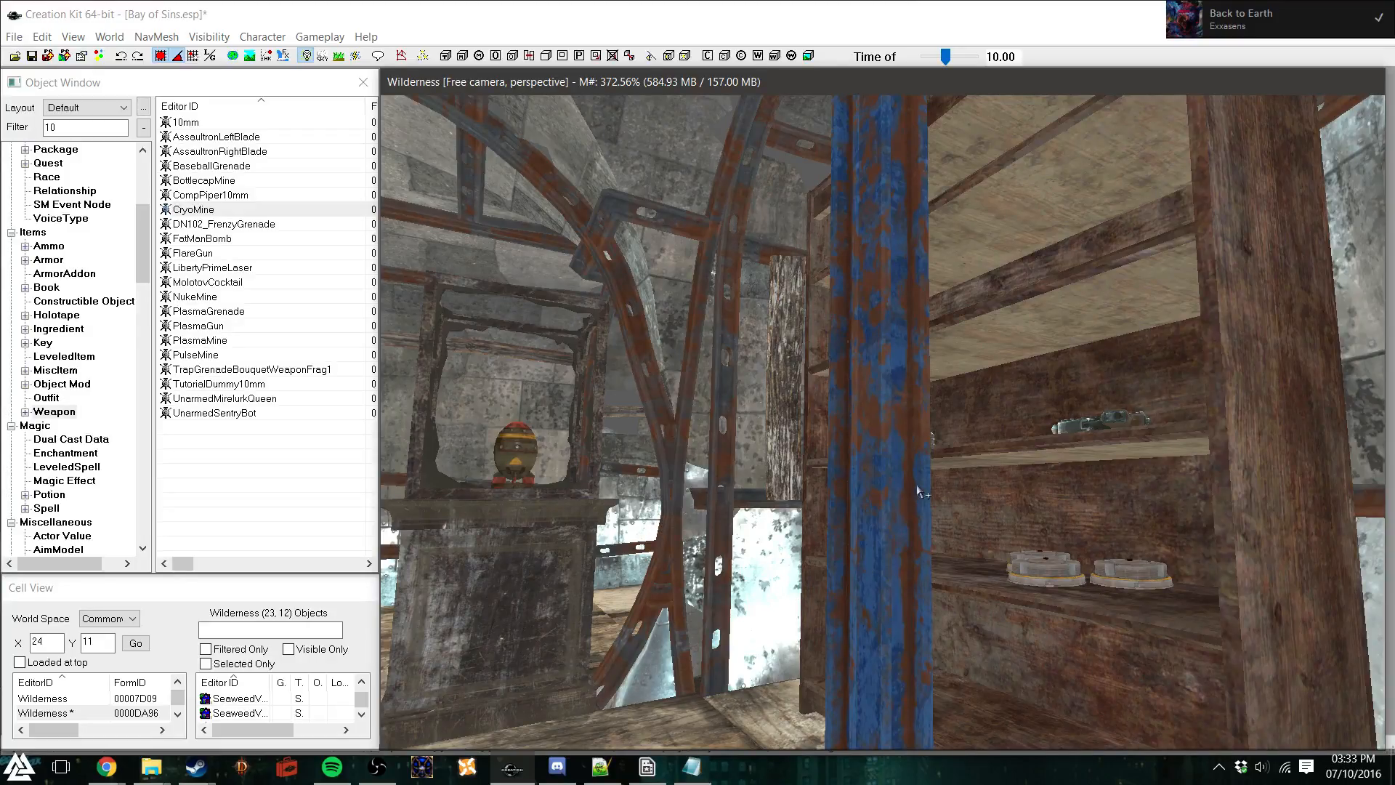
Filter the Weapon items by "swor" and place the ChineseOfficerSword beside the CryoMines, turned lengthwise along the shelf
shift+middle_drag(809, 533, 927, 565)
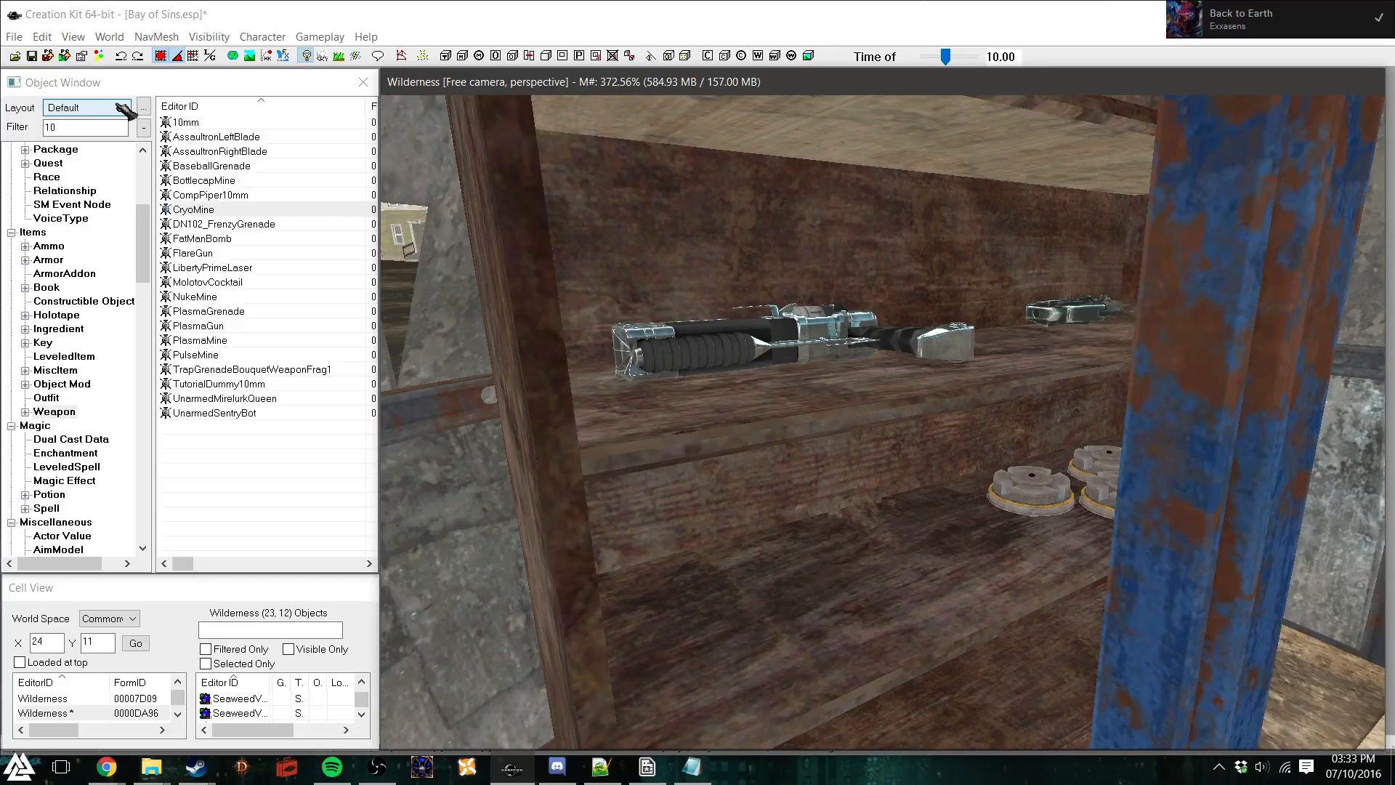
click(50, 127)
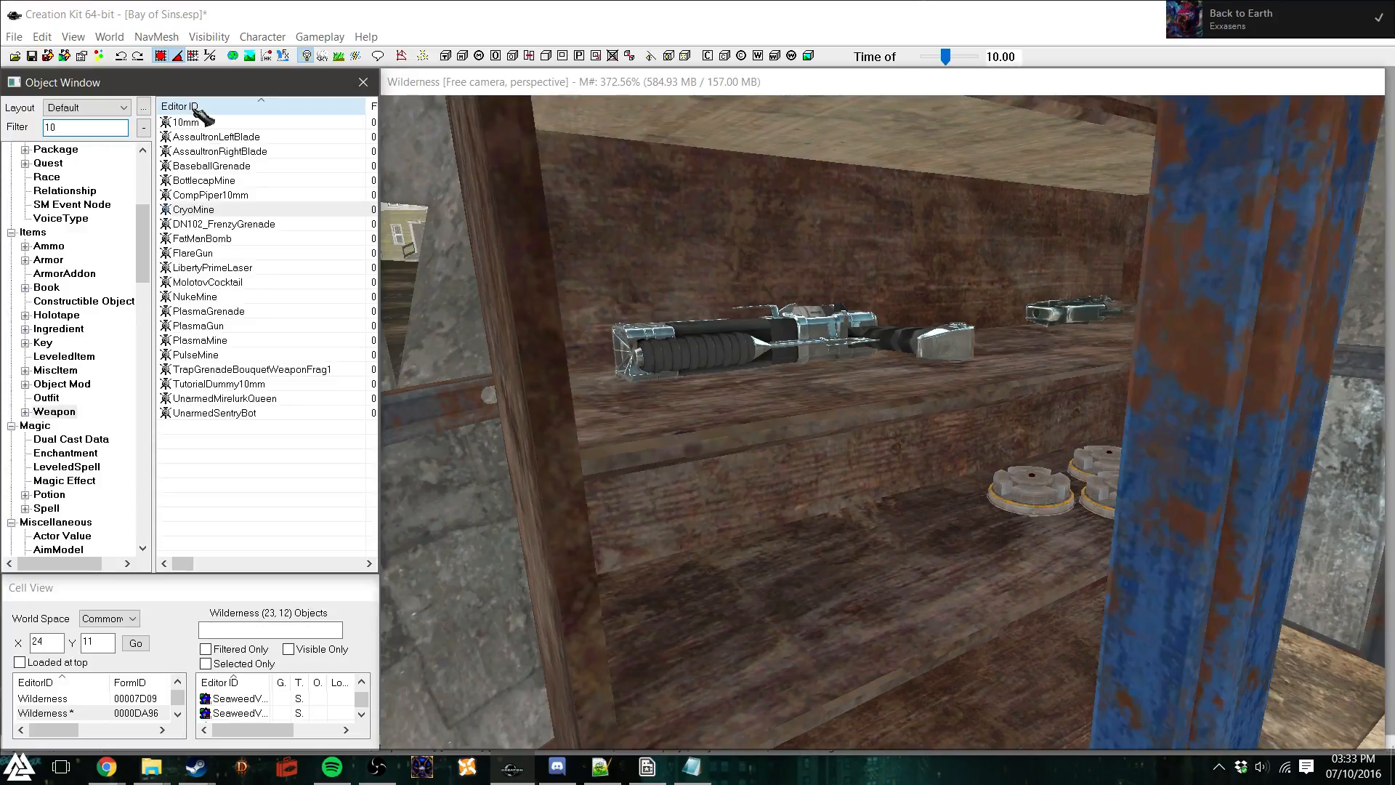
text(swor)
drag(245, 120, 938, 520)
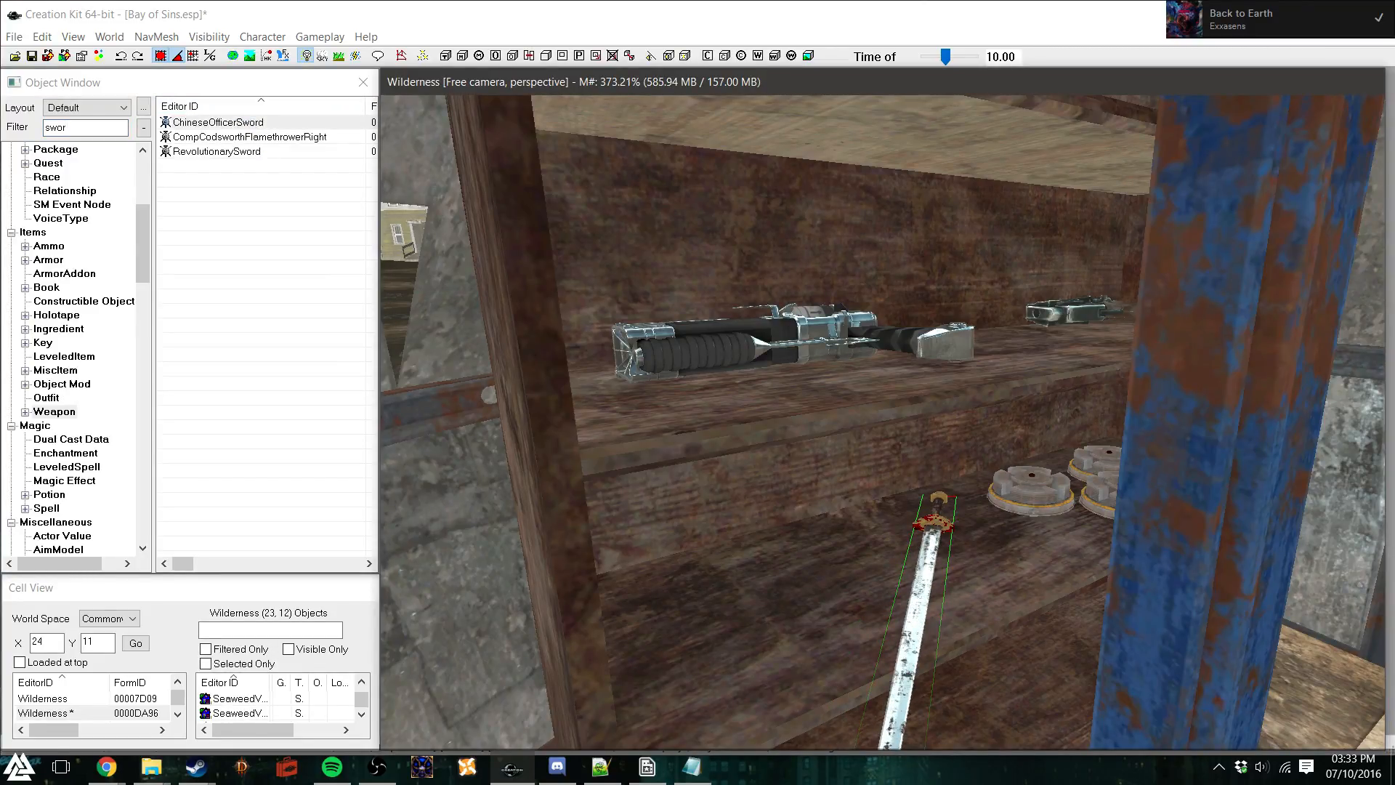
right_drag(937, 518, 935, 510)
key(z)
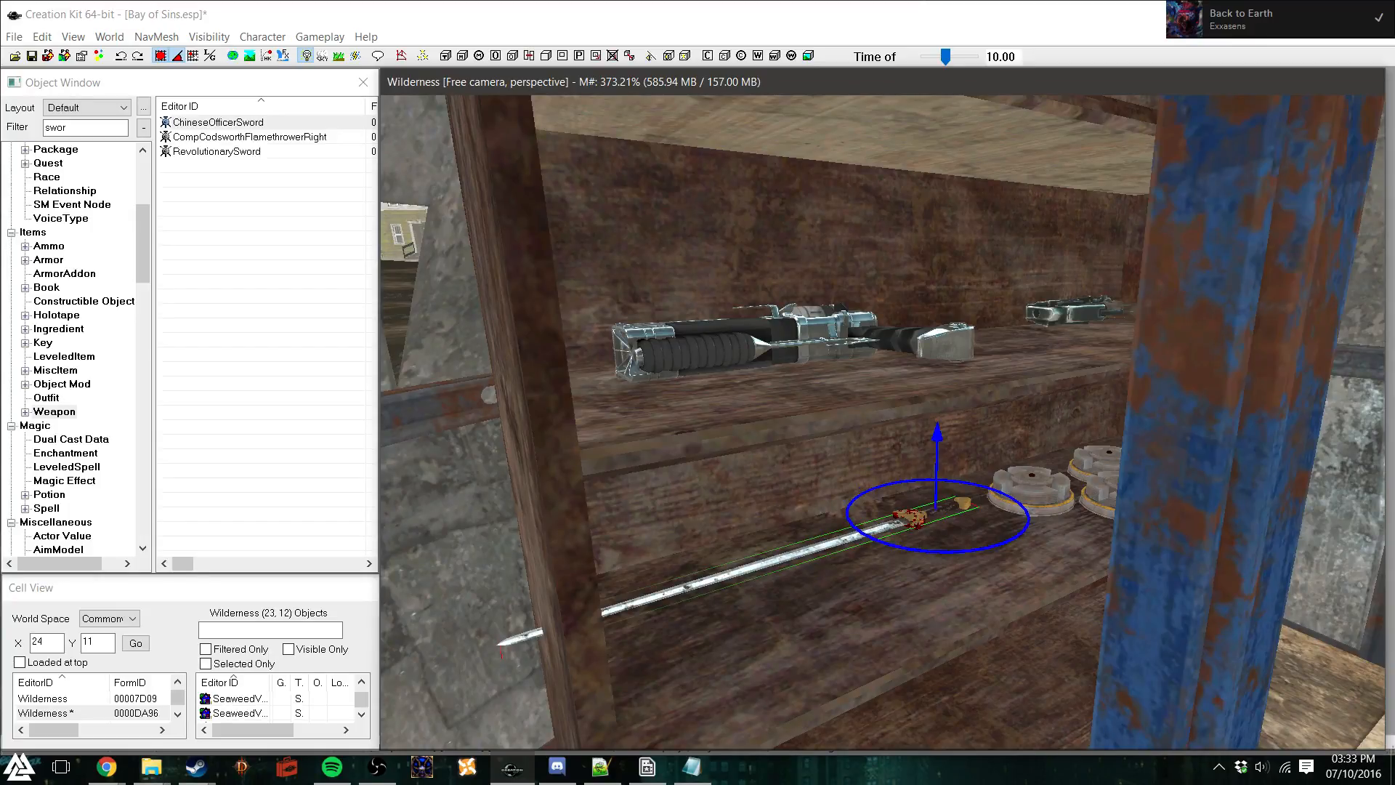
Raise the ChineseOfficerSword to the shelf above the LaserGun, align it with the back panel and lower it onto the shelf
drag(936, 510, 948, 103)
key(z)
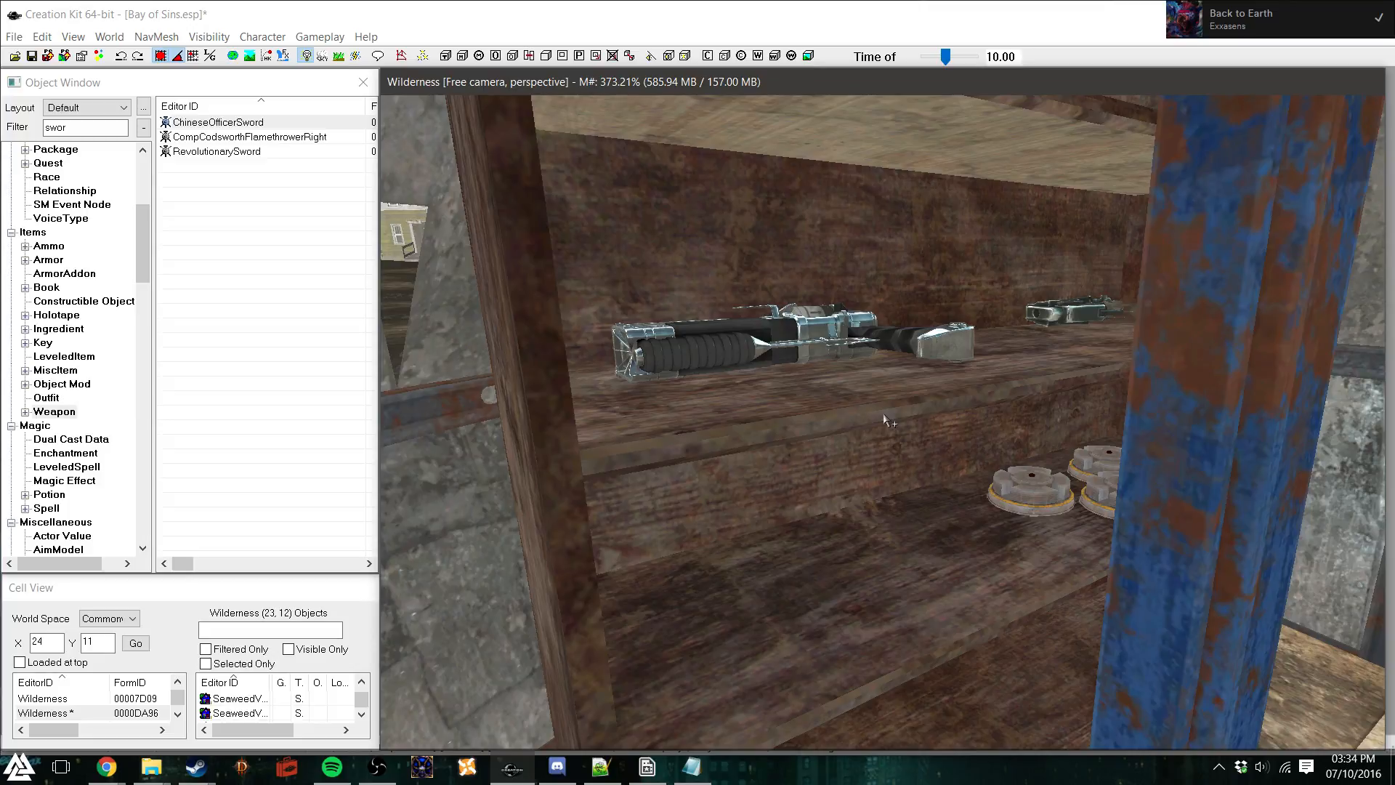
key(c)
drag(866, 423, 1025, 438)
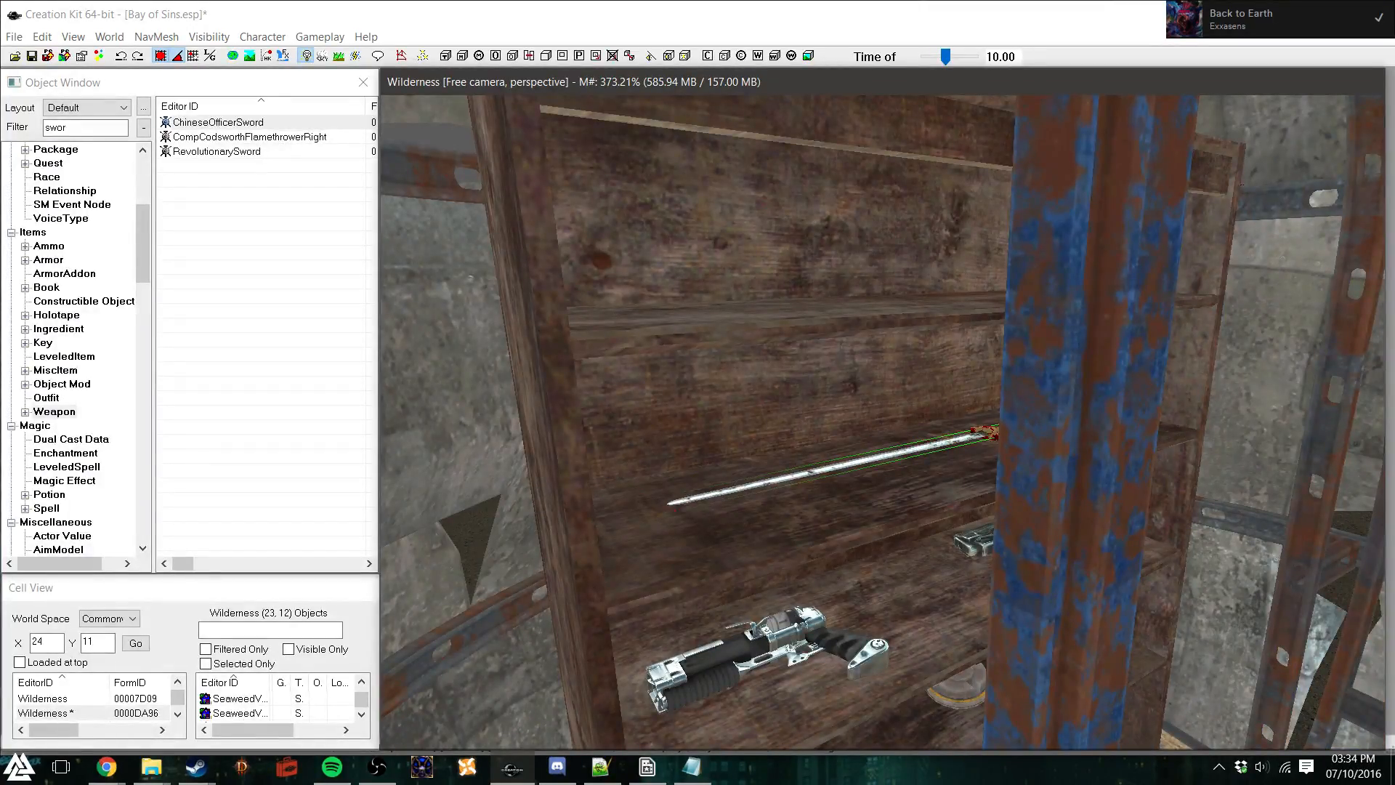
shift+middle_drag(1060, 427, 986, 405)
drag(973, 422, 1050, 430)
key(z)
shift+middle_drag(968, 430, 944, 496)
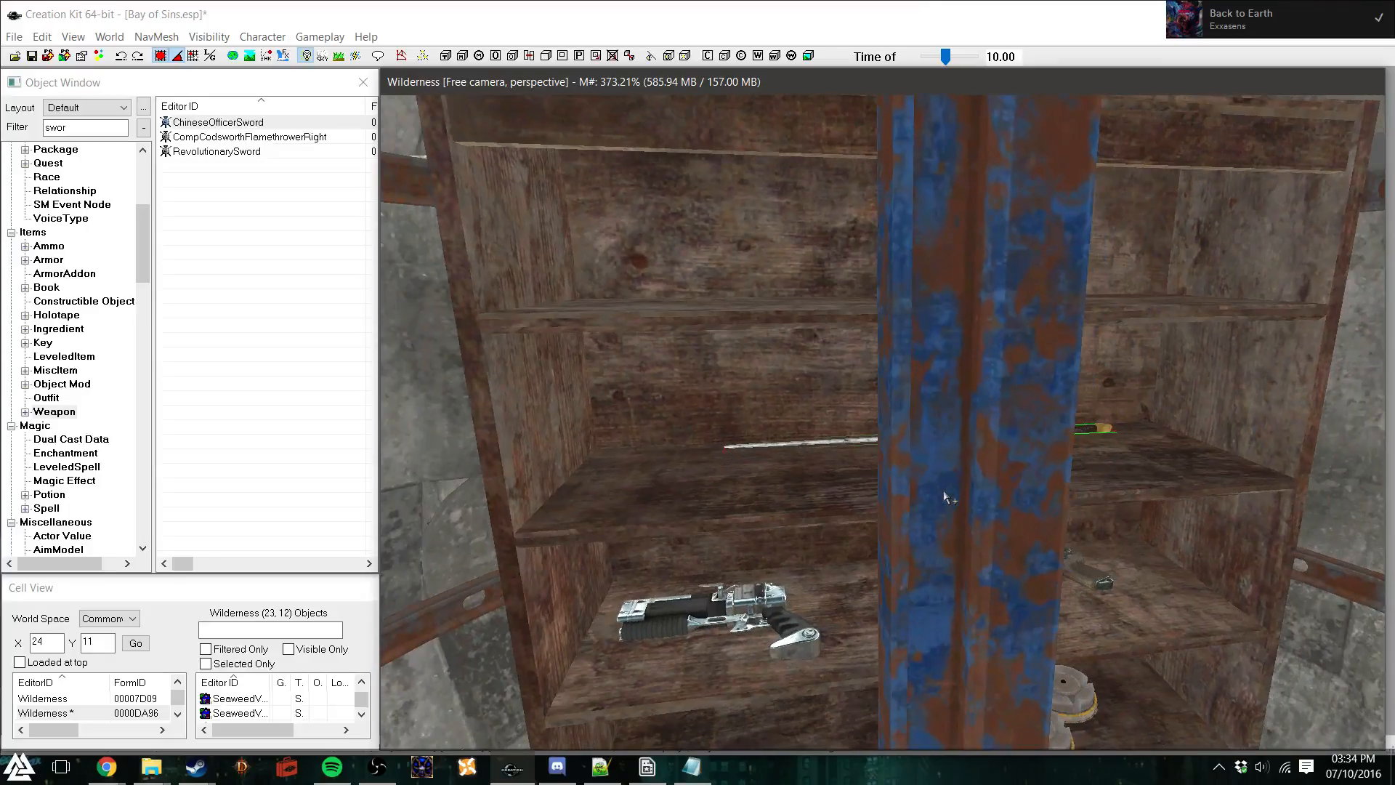
shift+middle_drag(829, 572, 807, 592)
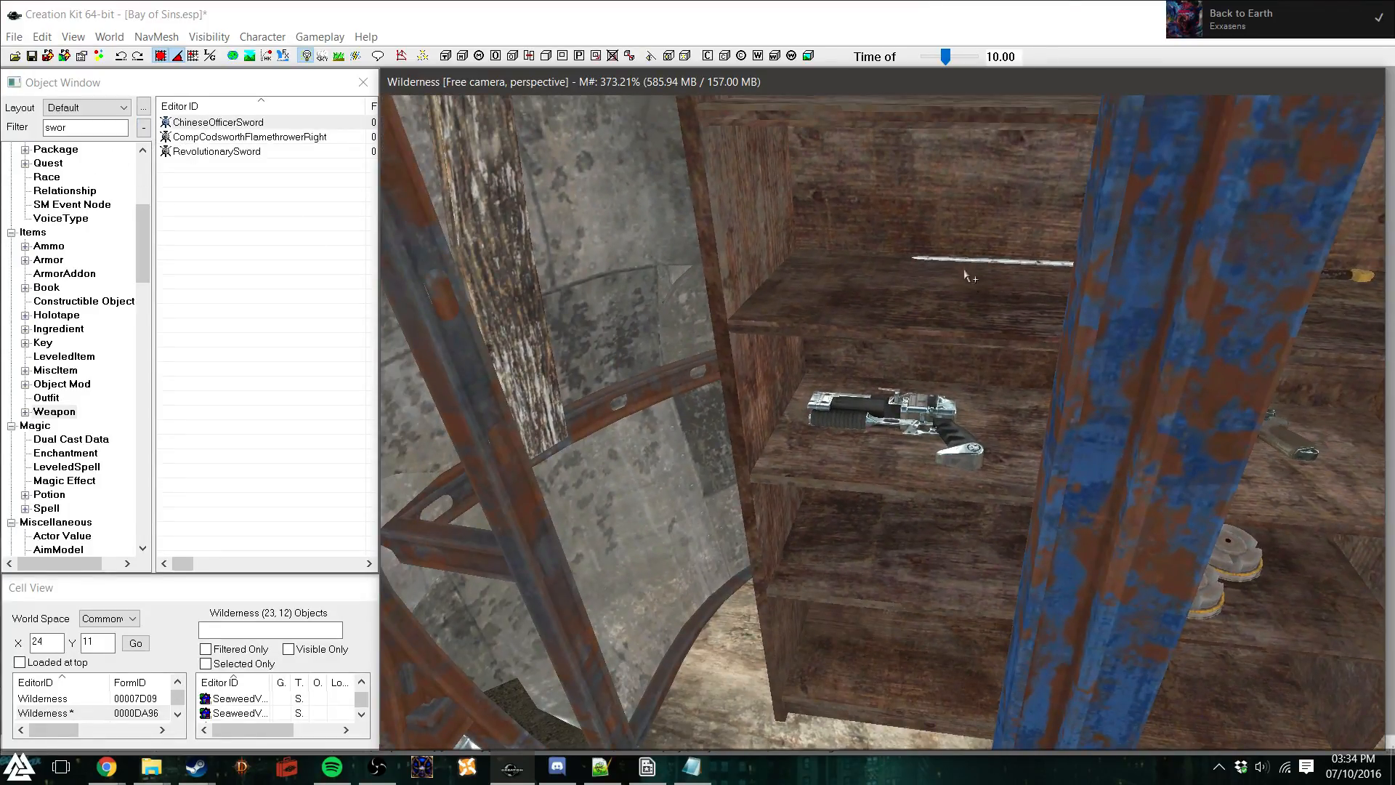
right_click(735, 264)
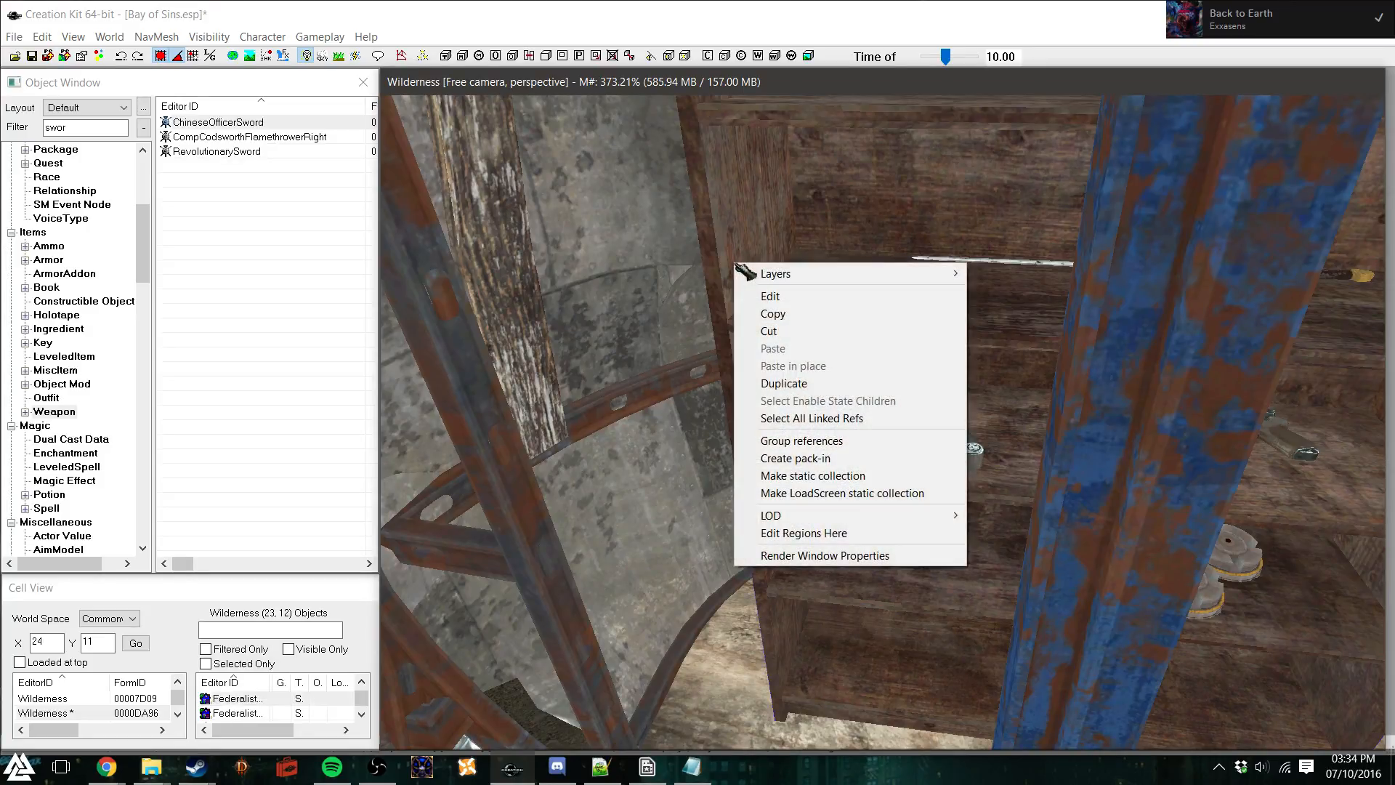
click(578, 256)
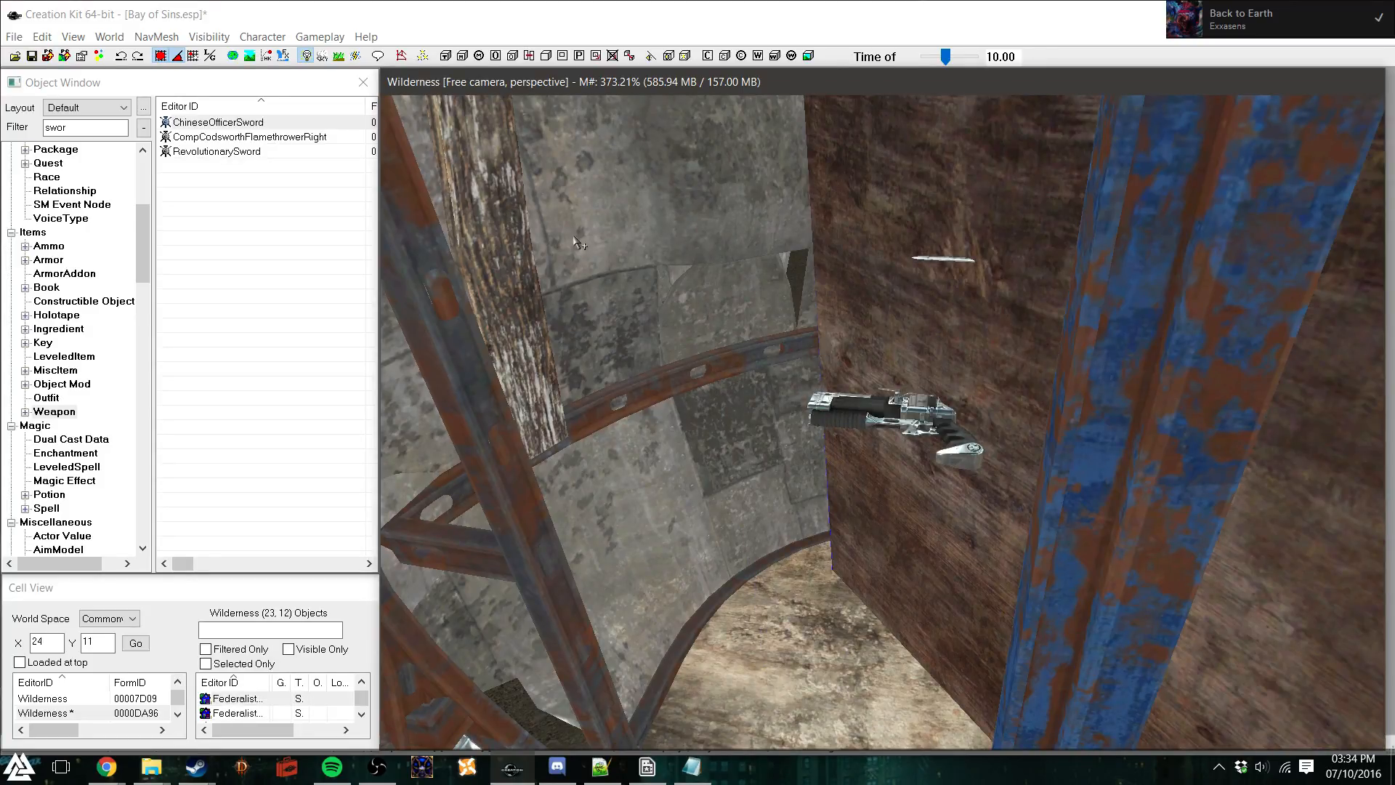
key(ctrl+z)
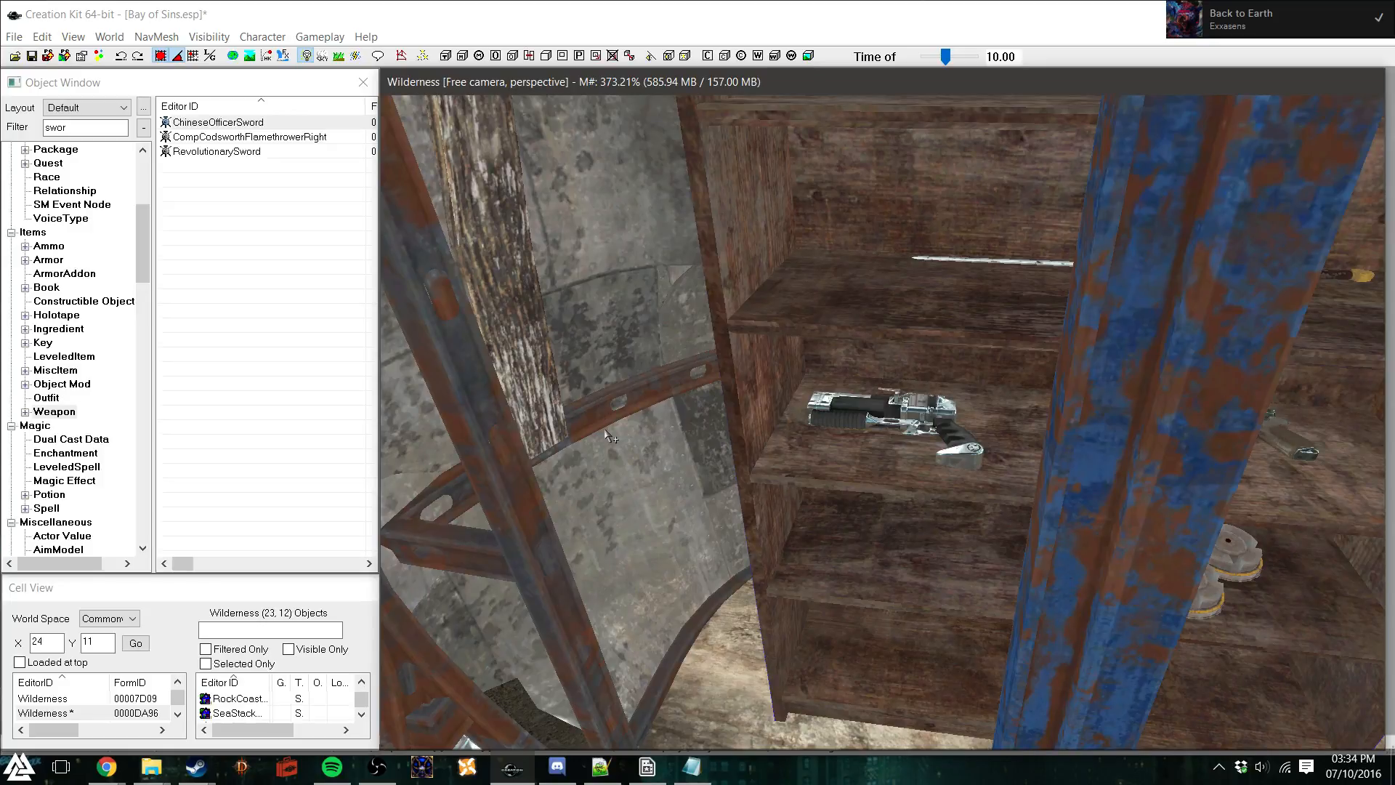
Open the Render Window Properties and look through the preference pages, including Misc, without changing any setting
right_click(609, 436)
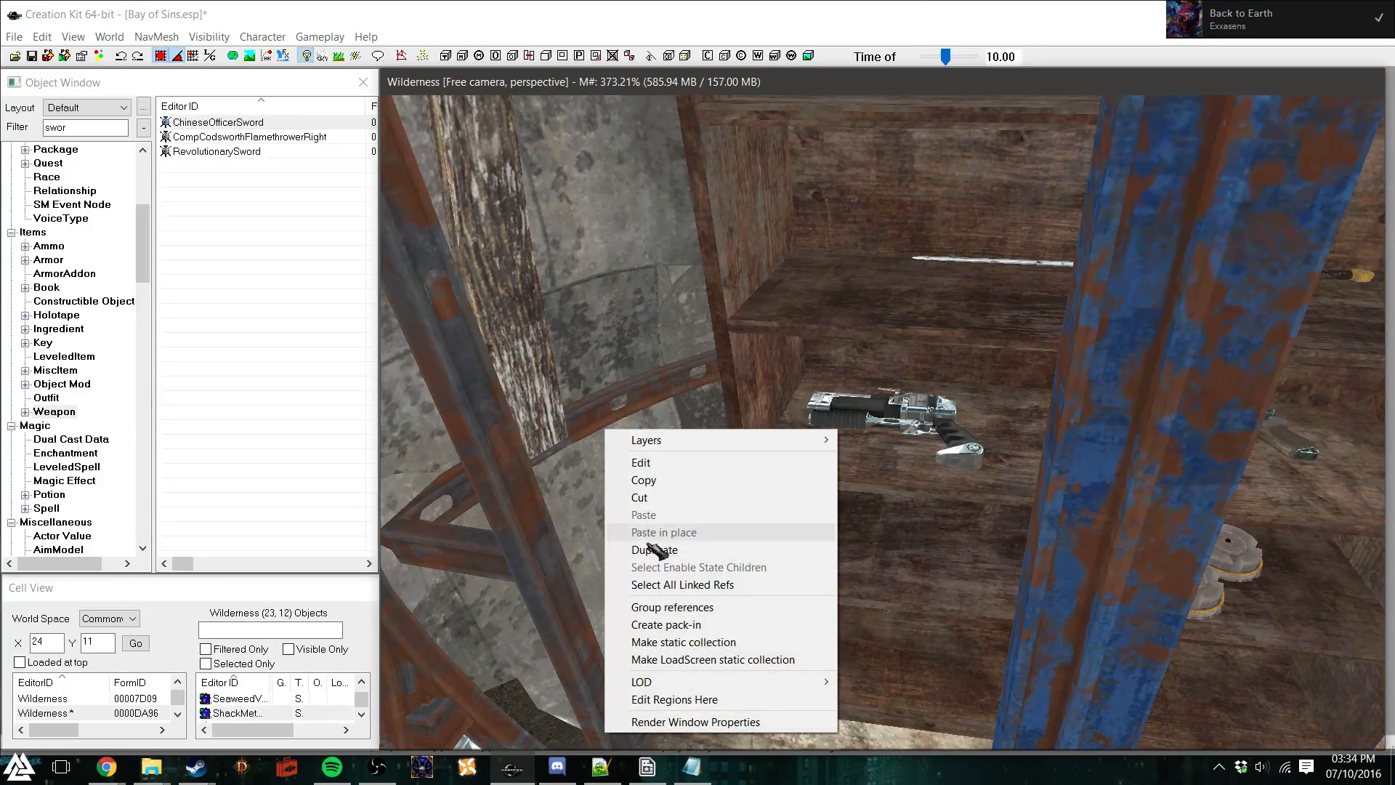
click(658, 721)
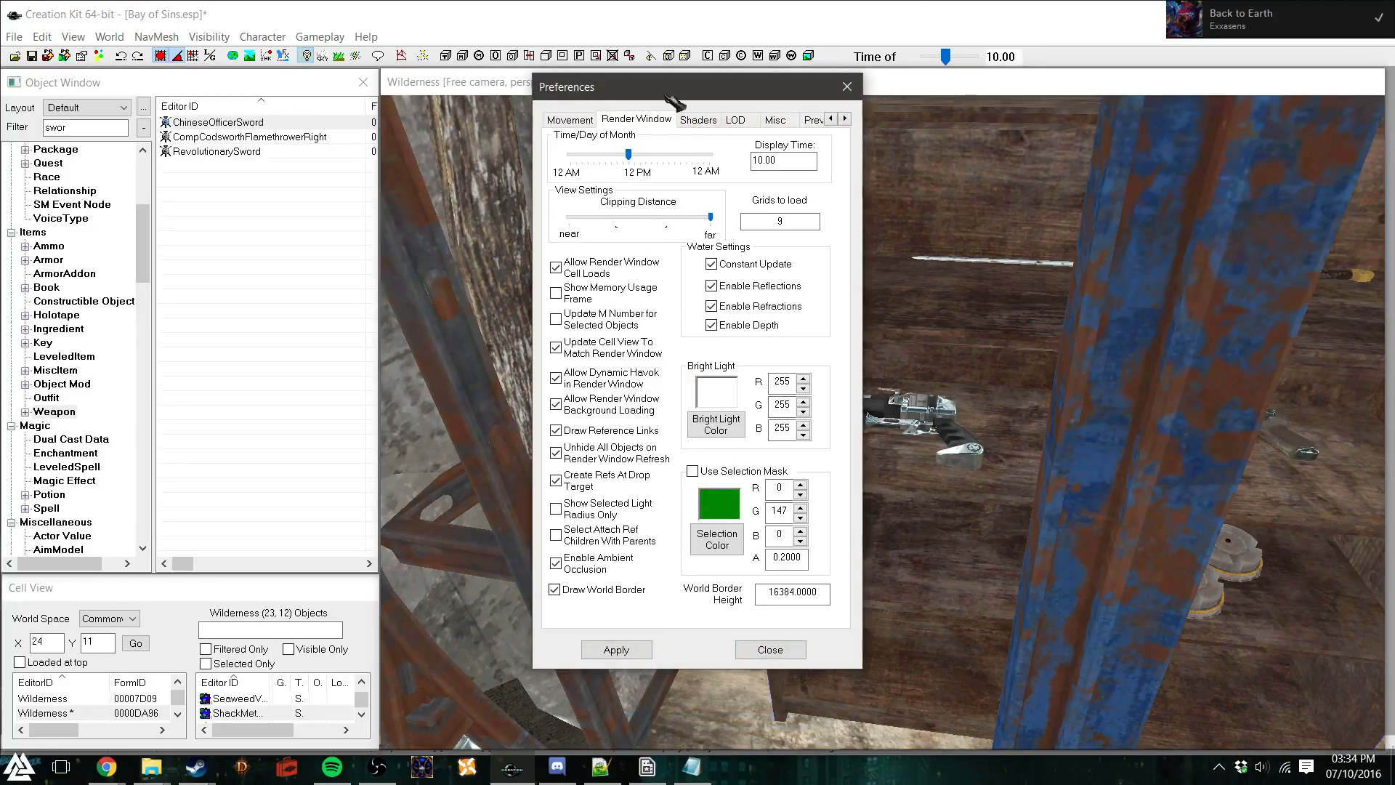
drag(667, 95, 628, 100)
click(748, 124)
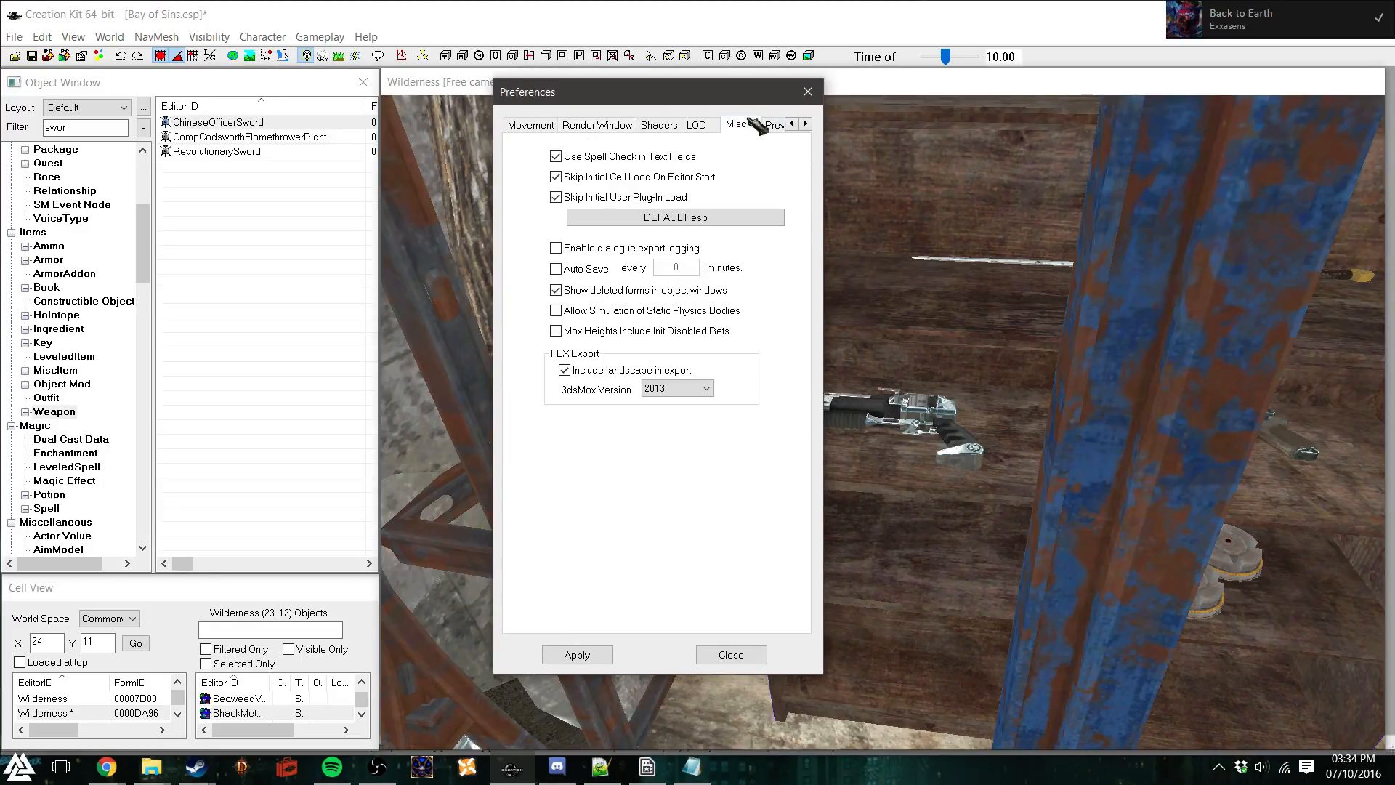
click(806, 123)
click(805, 123)
click(805, 123)
click(805, 123)
click(807, 124)
click(807, 91)
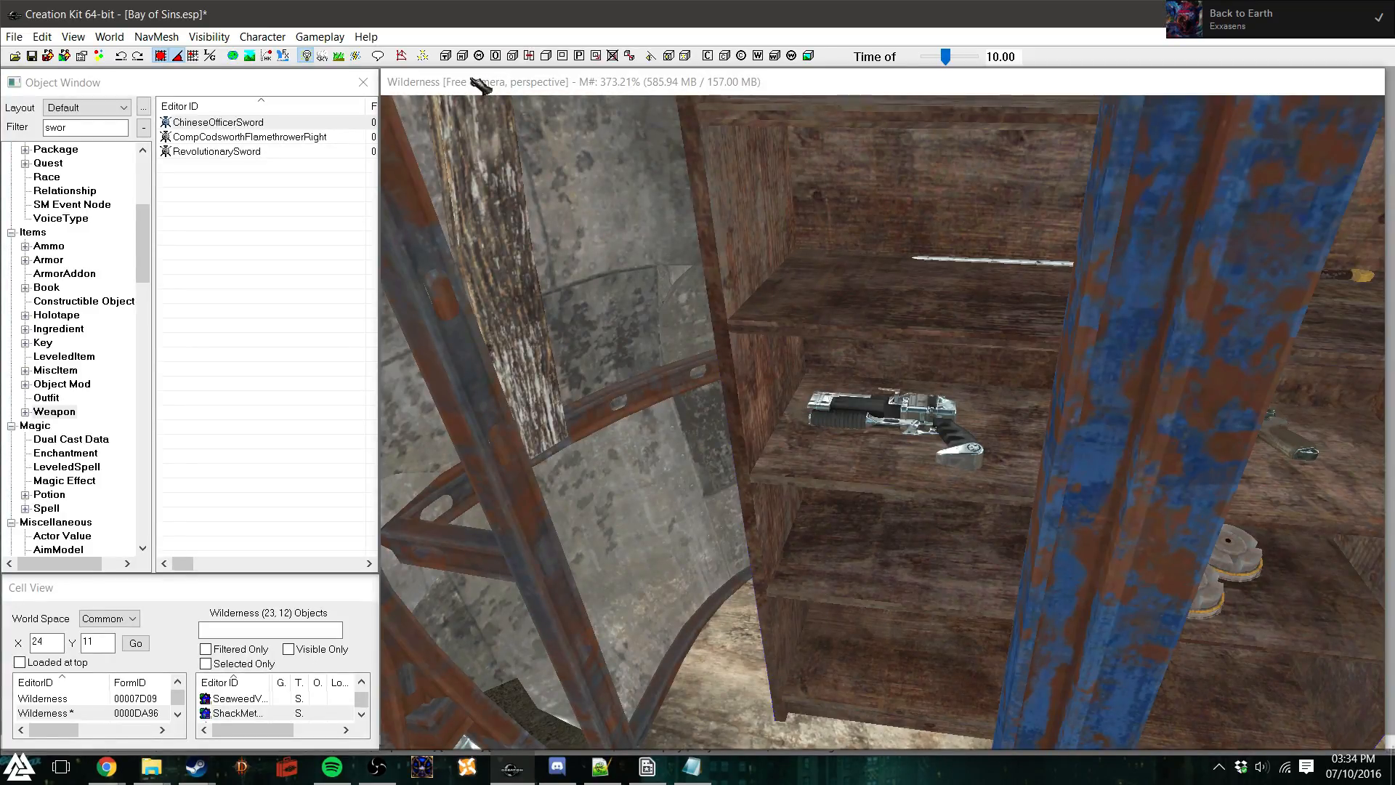
Filter the Weapon items by "gren" and place the BaseballGrenade on the shelf near the tip of the ChineseOfficerSword, lowered towards the surface
double_click(55, 128)
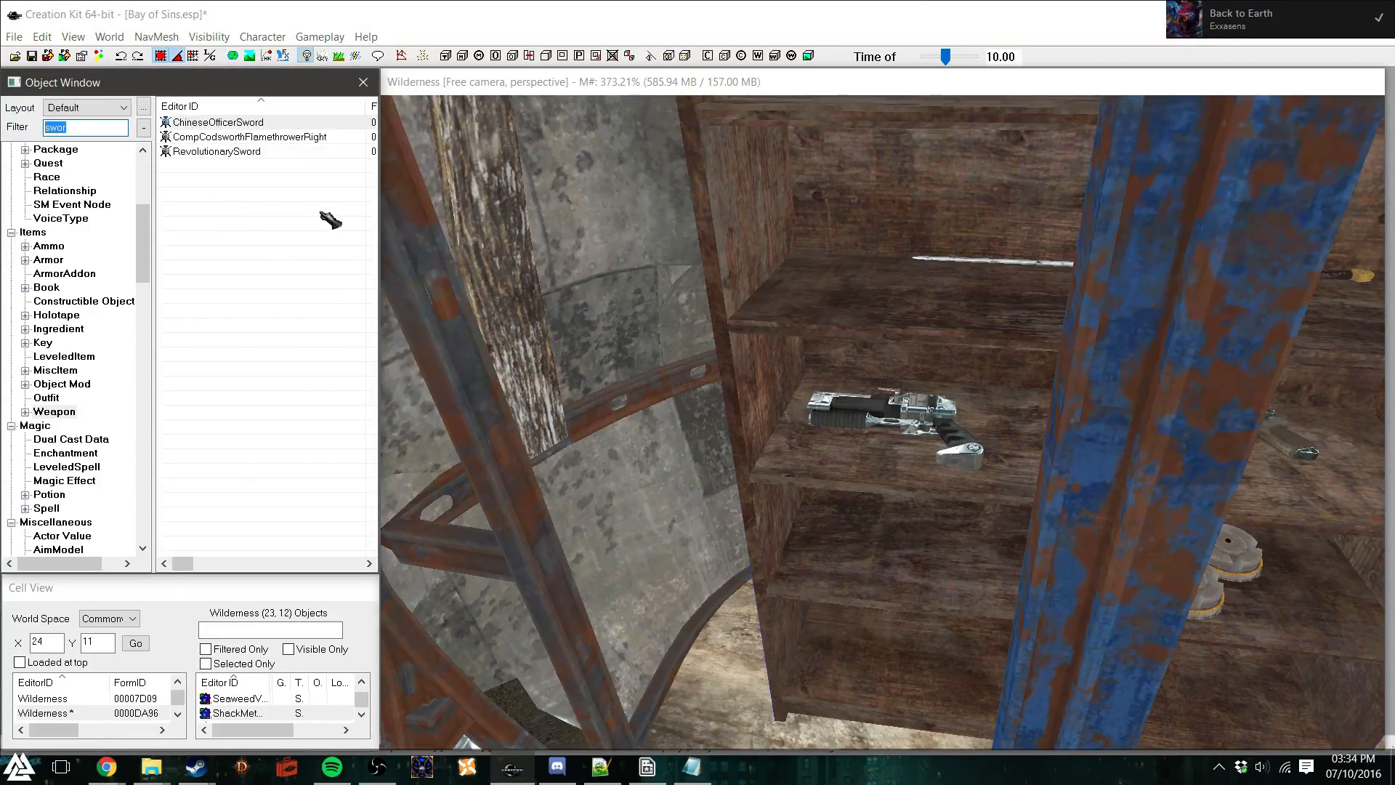
text(gren)
drag(240, 123, 816, 251)
key(z)
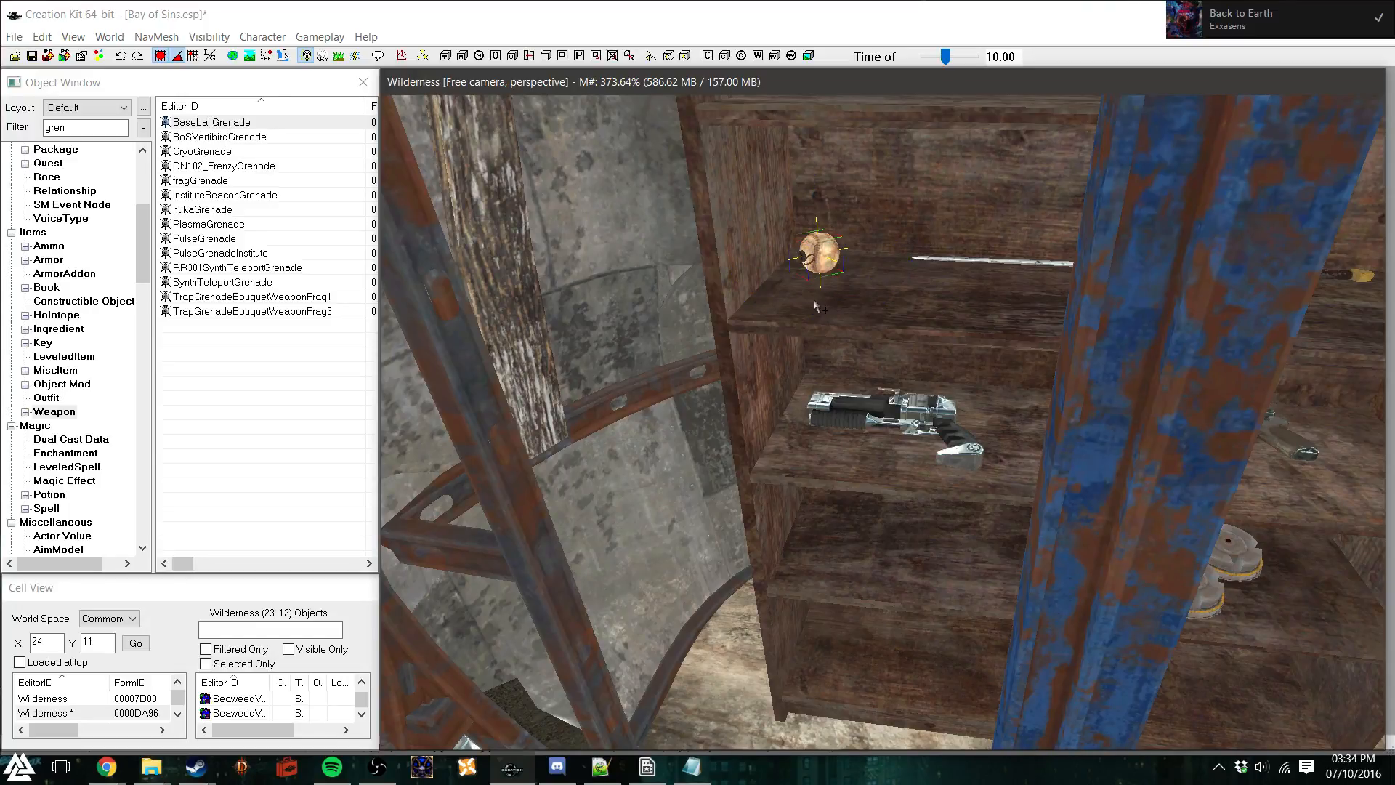
key(d)
mouse_move(814, 302)
shift+middle_down()
mouse_move(841, 274)
mouse_move(818, 334)
mouse_move(826, 277)
shift+middle_up()
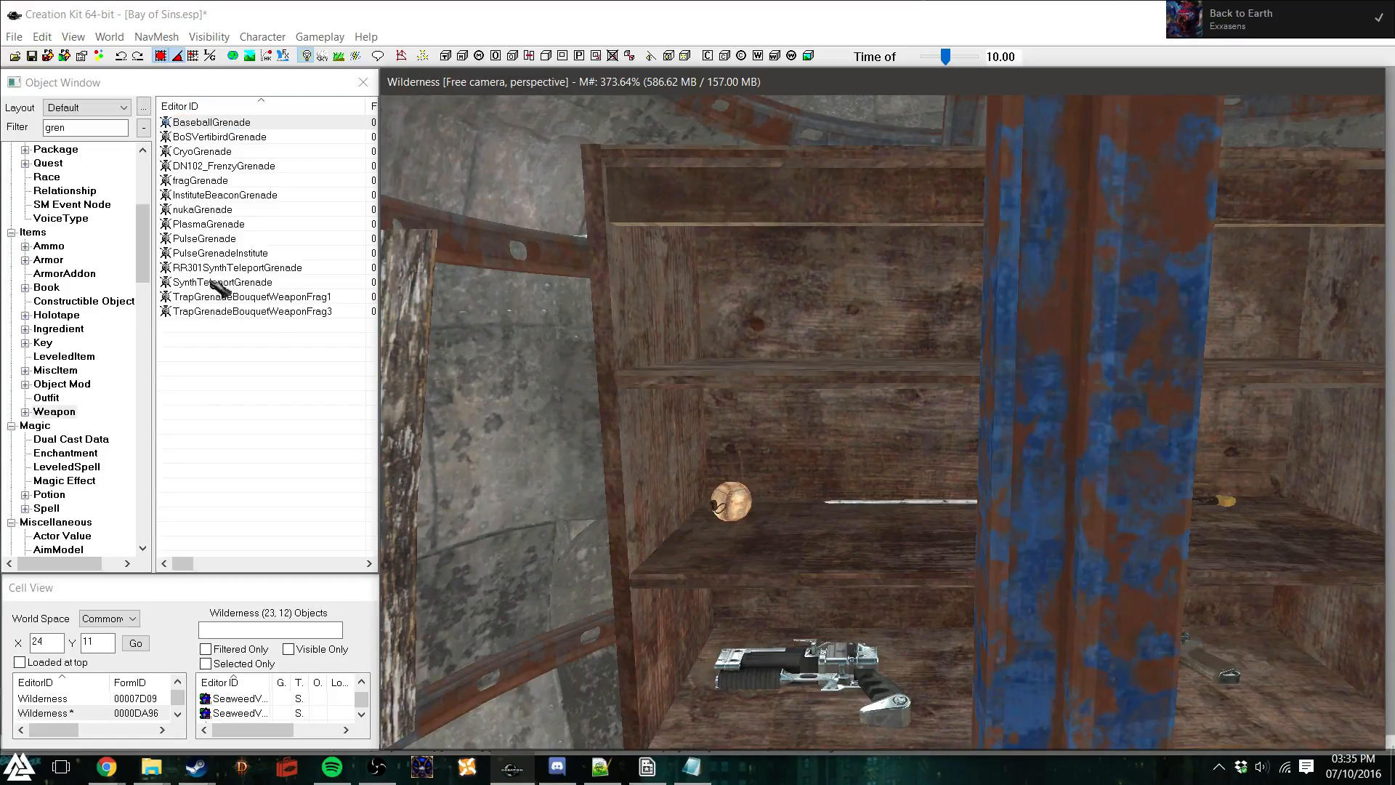
scroll(876, 418, down, 6)
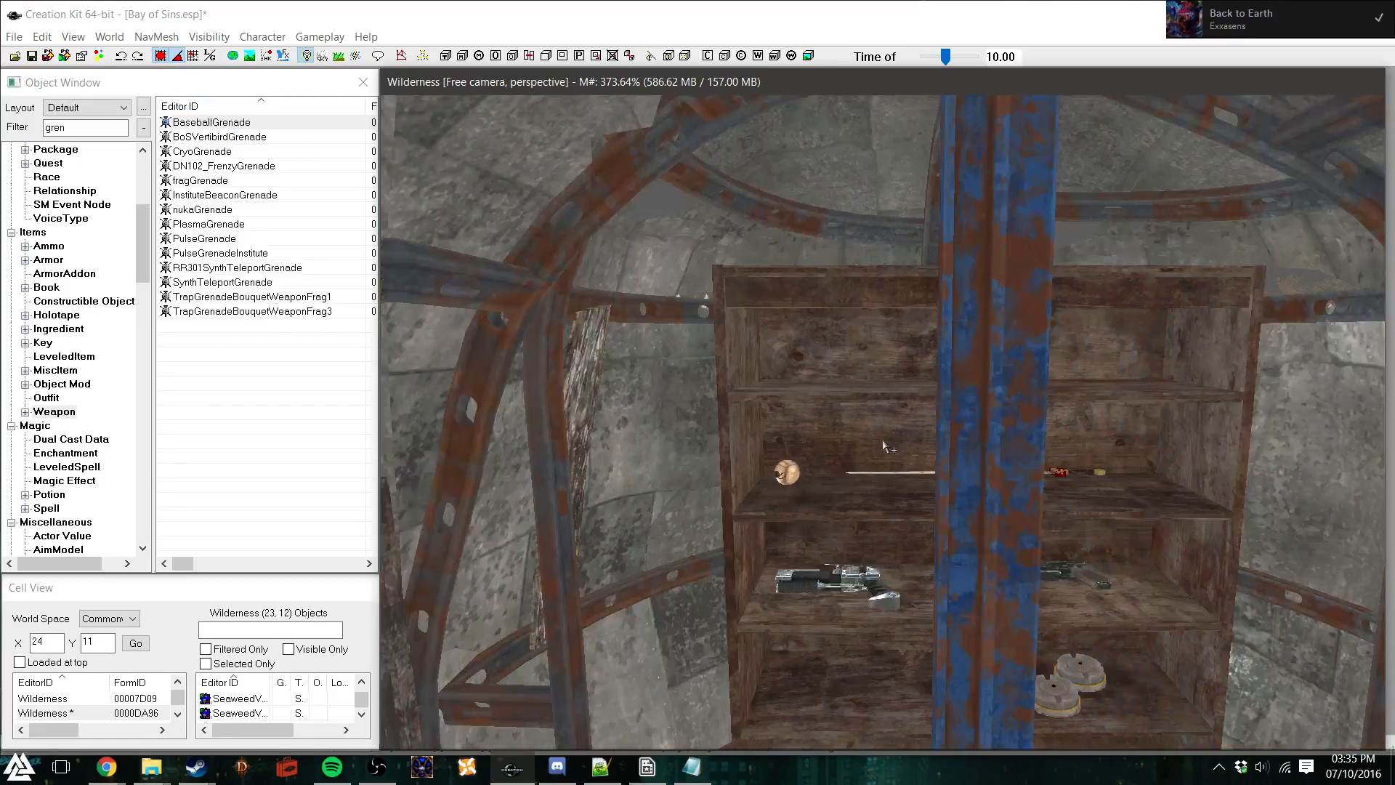
scroll(787, 537, up, 2)
Filter the Weapon items by "mini" and place the Minigun in the upper part of the bookcase
drag(67, 128, 51, 129)
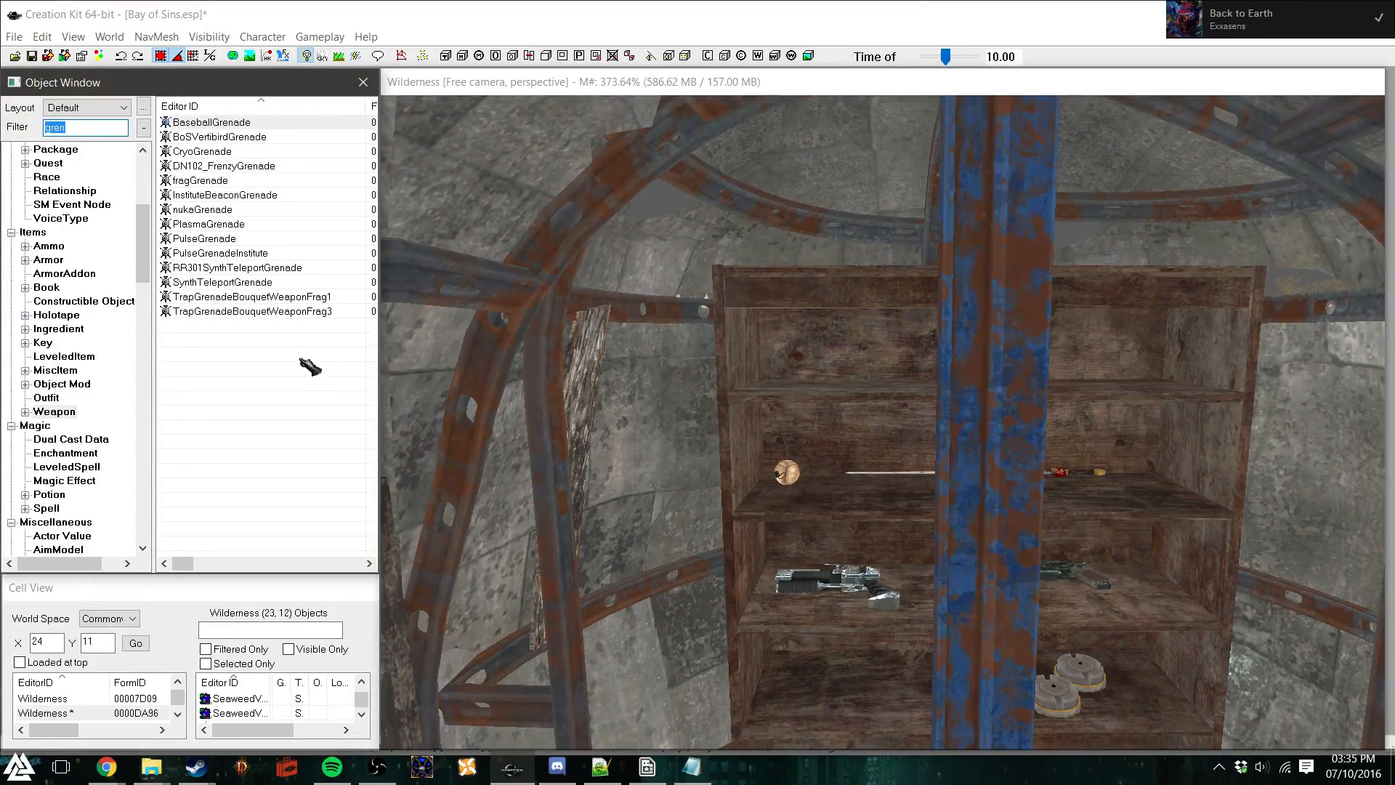
text(mini)
drag(755, 320, 923, 377)
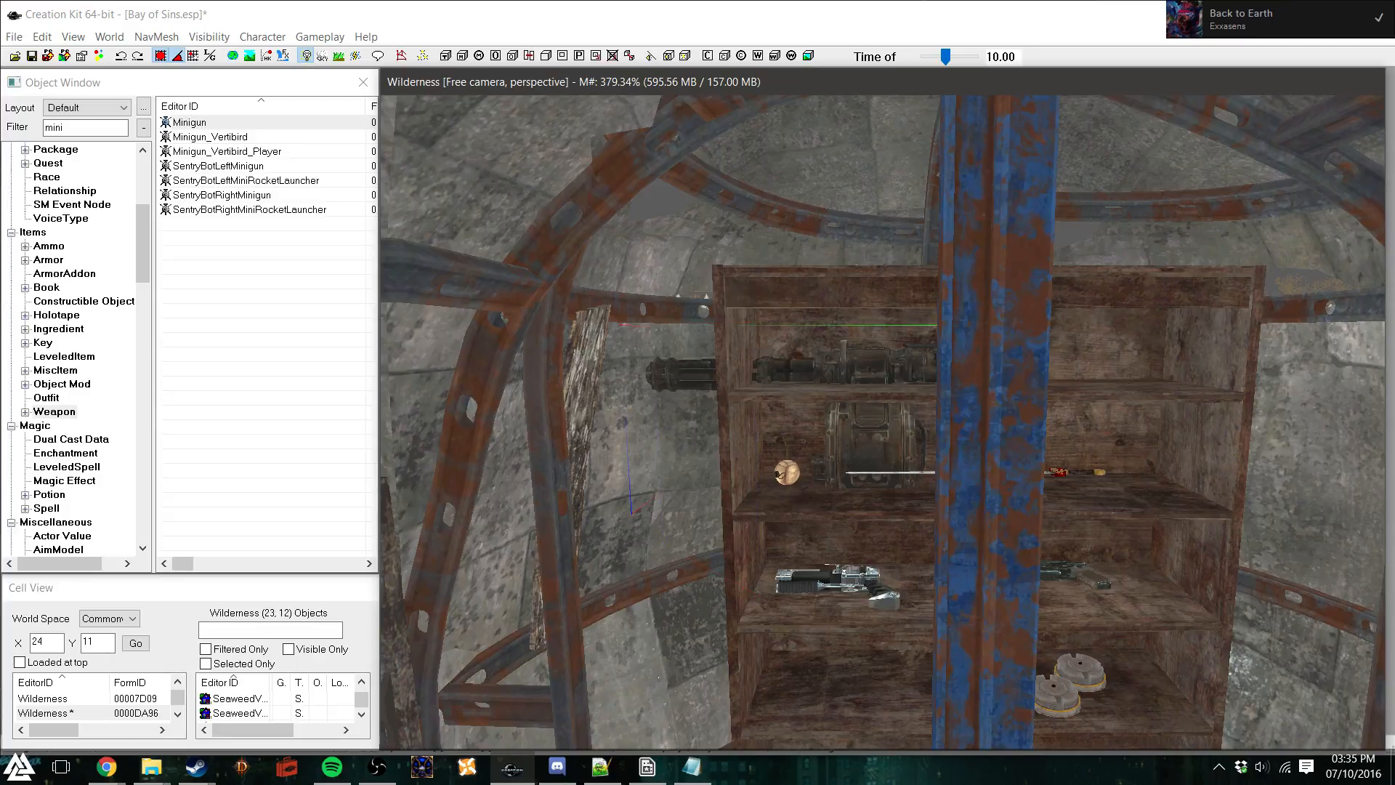
Move the Minigun out of the bookcase into the open space beside it and adjust its height
drag(890, 364, 1083, 112)
key(z)
key(z)
shift+middle_drag(1126, 121, 1098, 132)
drag(1072, 142, 868, 119)
key(z)
drag(735, 233, 732, 641)
shift+middle_drag(765, 643, 819, 646)
key(d)
click(843, 482)
shift+middle_drag(836, 527, 919, 473)
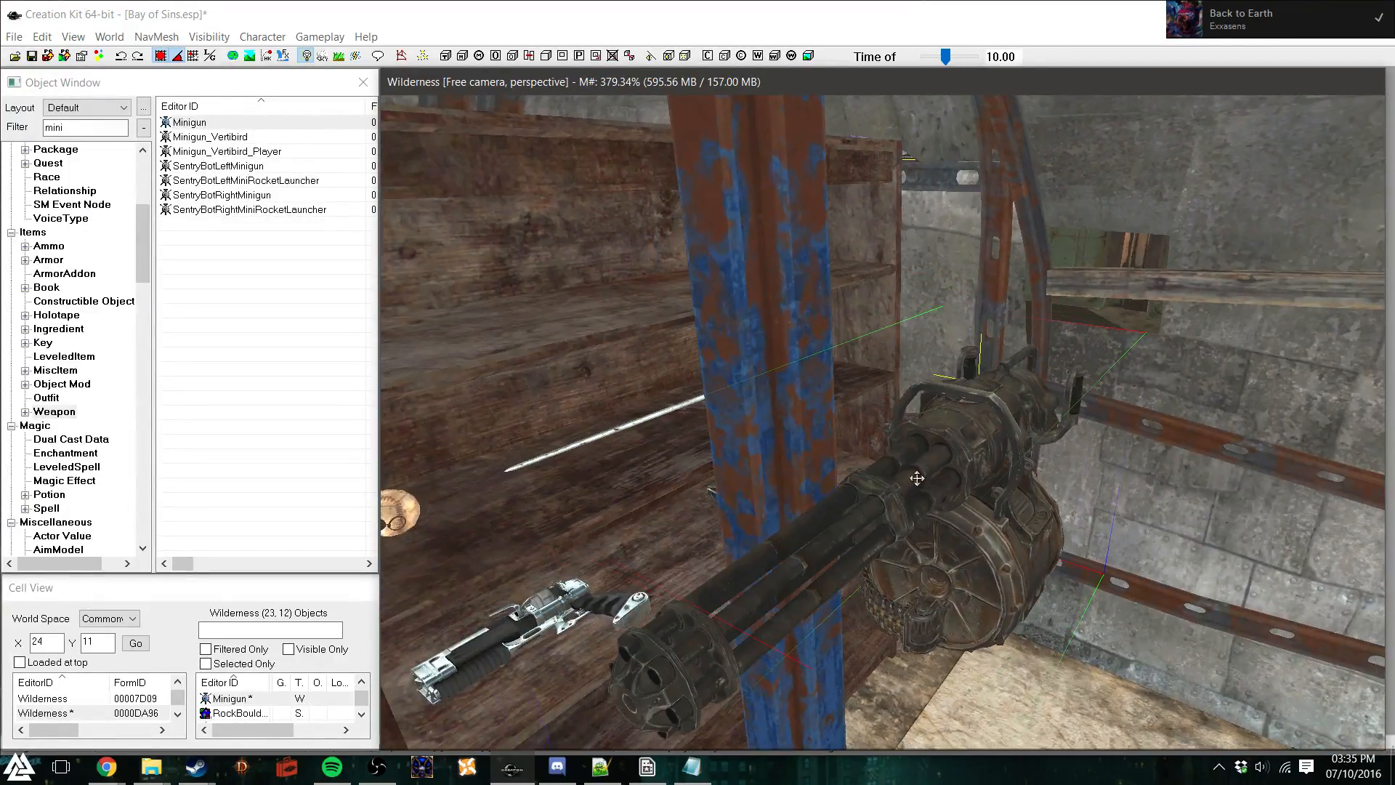
Move the Minigun across the hut to the end of the metal counter by the blue post and lower it towards the floor
key(d)
shift+middle_drag(1300, 514, 1326, 524)
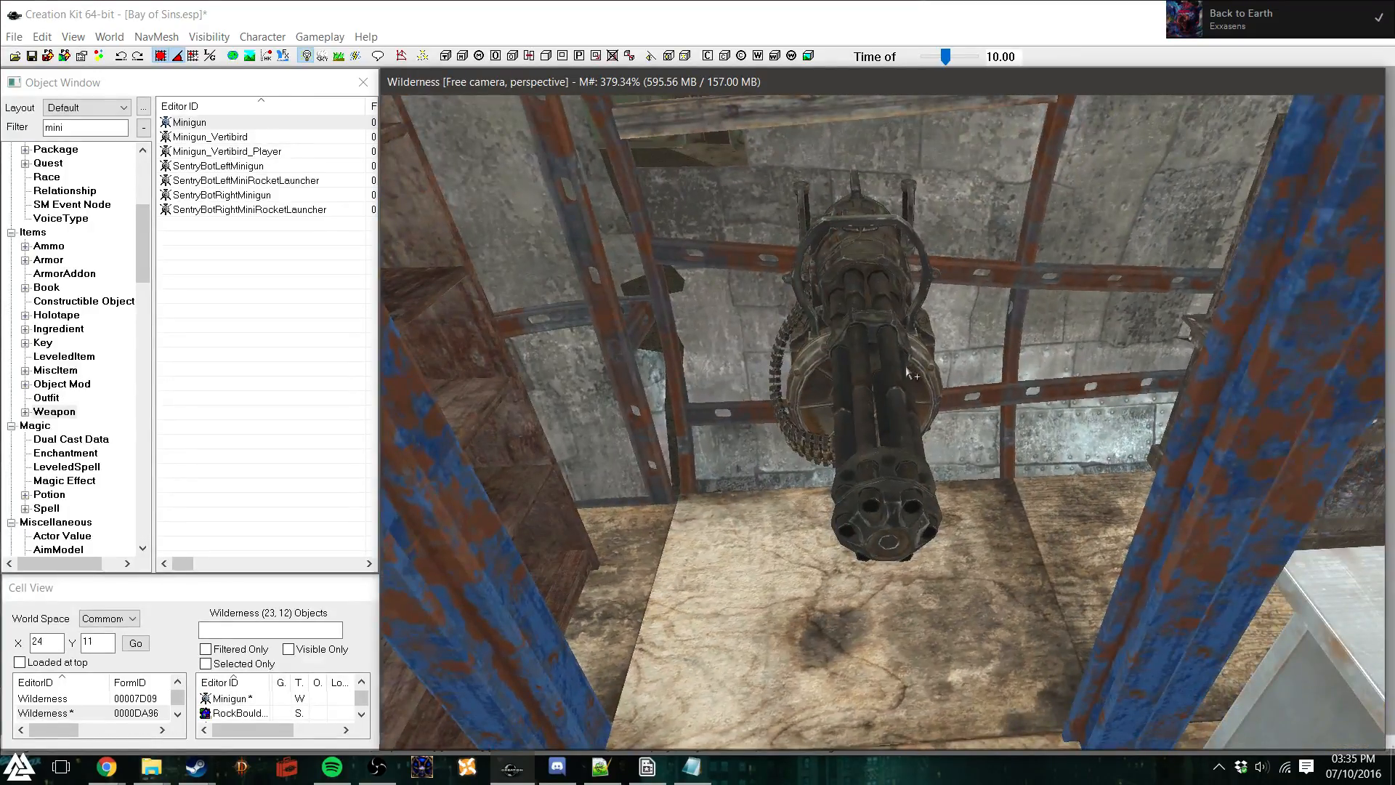
click(912, 372)
drag(879, 332, 1017, 399)
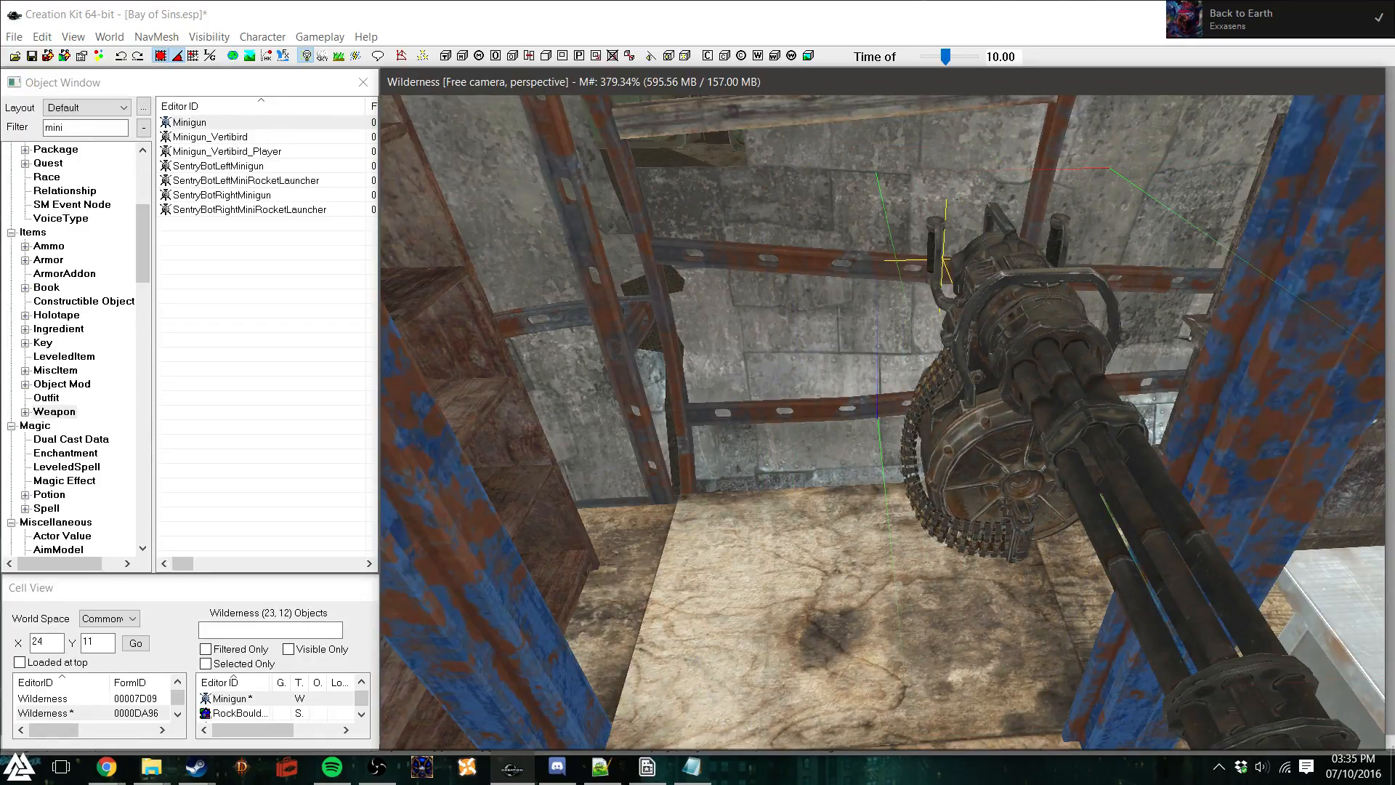
key(d)
shift+middle_drag(1303, 503, 962, 407)
click(605, 430)
drag(535, 346, 1001, 607)
key(z)
key(z)
shift+middle_drag(1017, 596, 1096, 523)
key(d)
mouse_move(1134, 600)
middle_down()
mouse_move(1134, 502)
mouse_move(1135, 587)
middle_up()
click(742, 268)
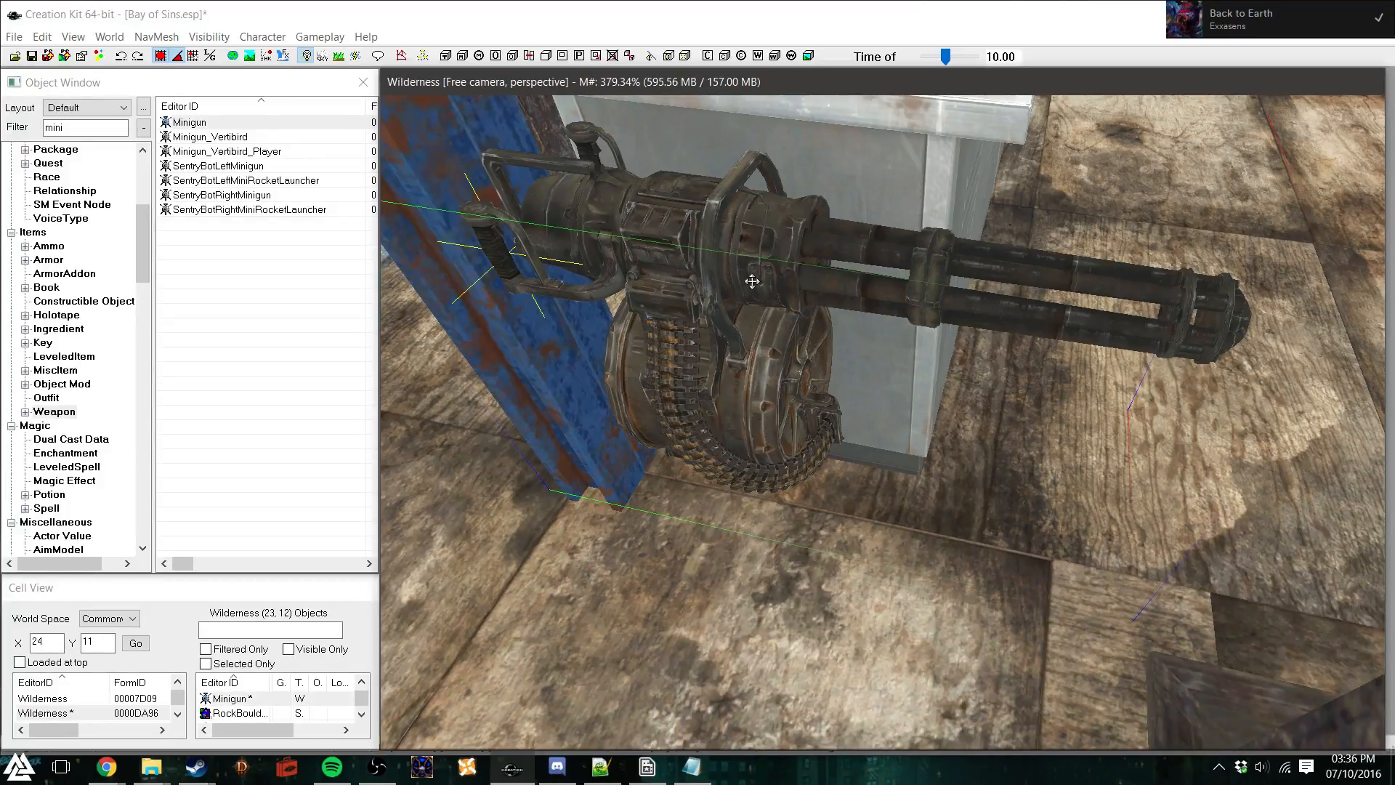
Rotate and tilt the Minigun so its barrels point down to the floor beside the metal counter
mouse_move(742, 268)
right_down()
mouse_move(788, 268)
mouse_move(759, 268)
right_up()
drag(698, 327, 788, 392)
key(z)
shift+middle_drag(686, 318, 634, 347)
shift+middle_drag(678, 408, 669, 289)
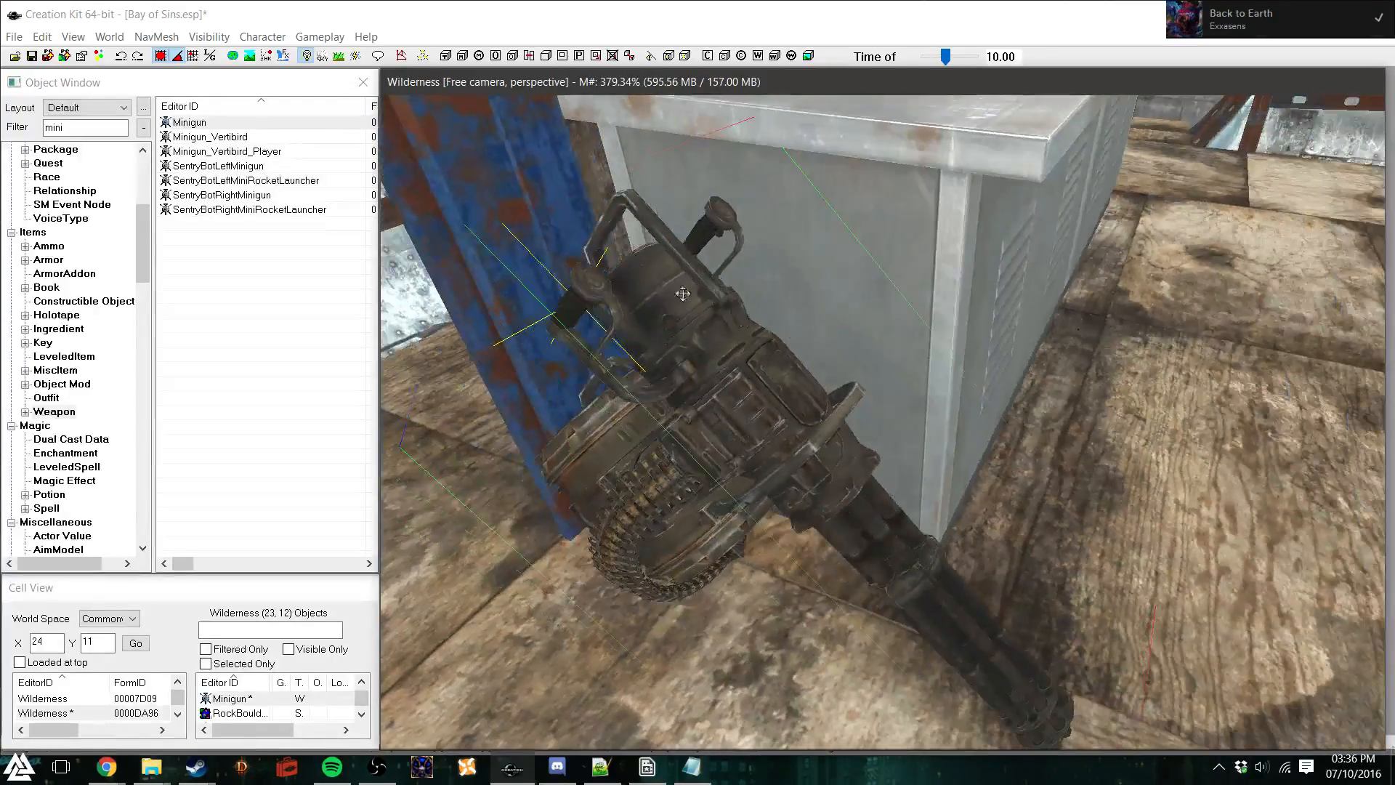
click(691, 394)
right_drag(692, 394, 731, 415)
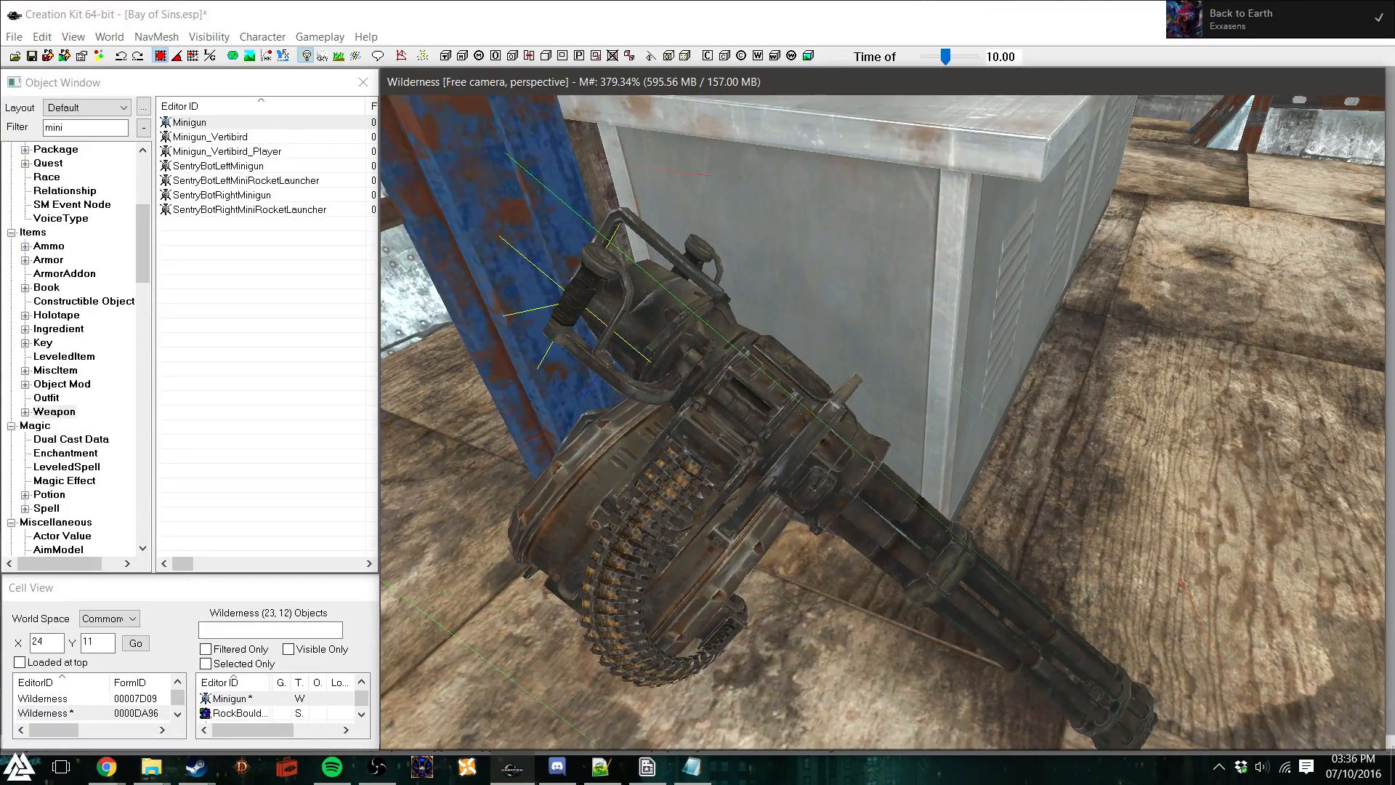
Turn off grid snapping, settle the tilted Minigun on the floor against the counter and check its placement from several sides
drag(730, 415, 715, 378)
click(161, 56)
click(730, 357)
key(z)
drag(730, 358, 755, 444)
drag(740, 376, 741, 379)
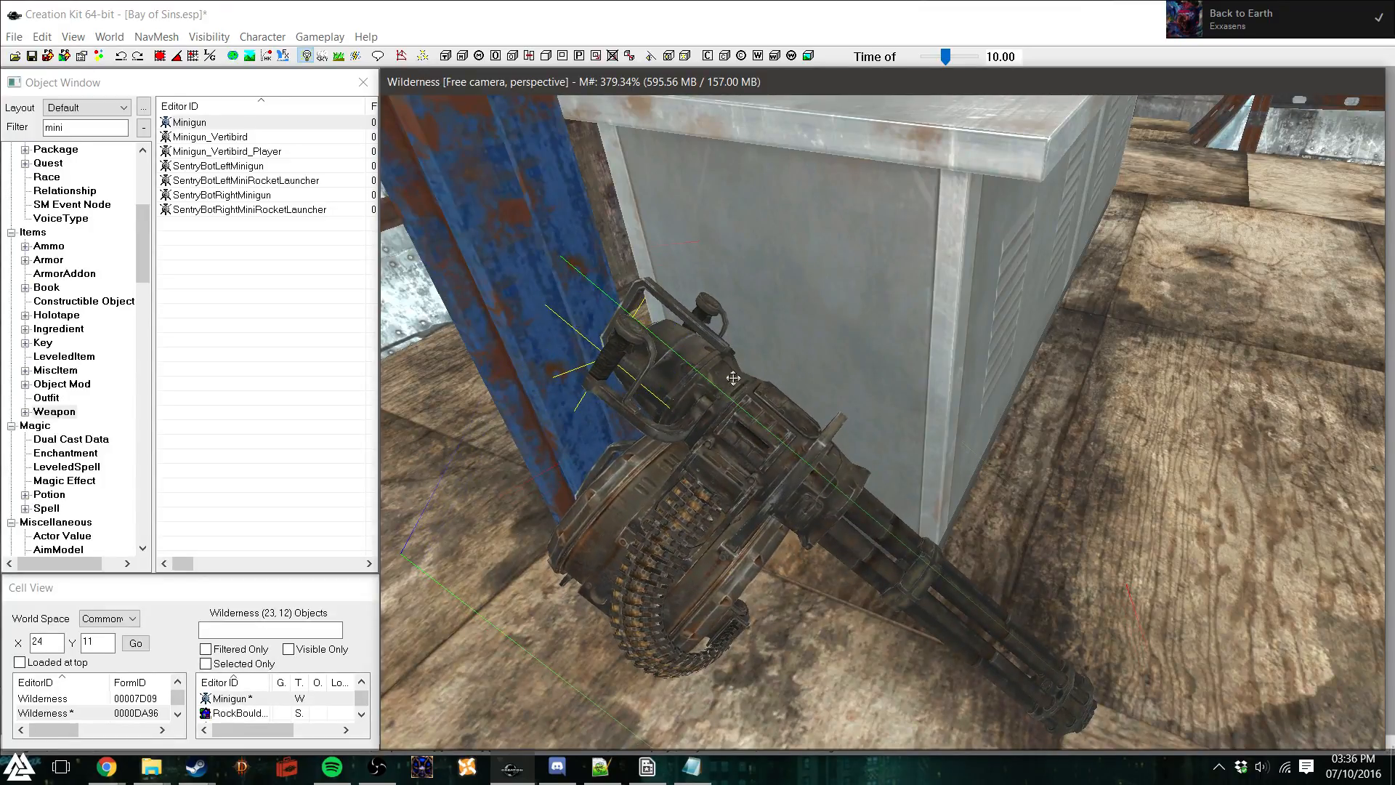
shift+middle_drag(732, 393, 770, 333)
drag(755, 421, 704, 421)
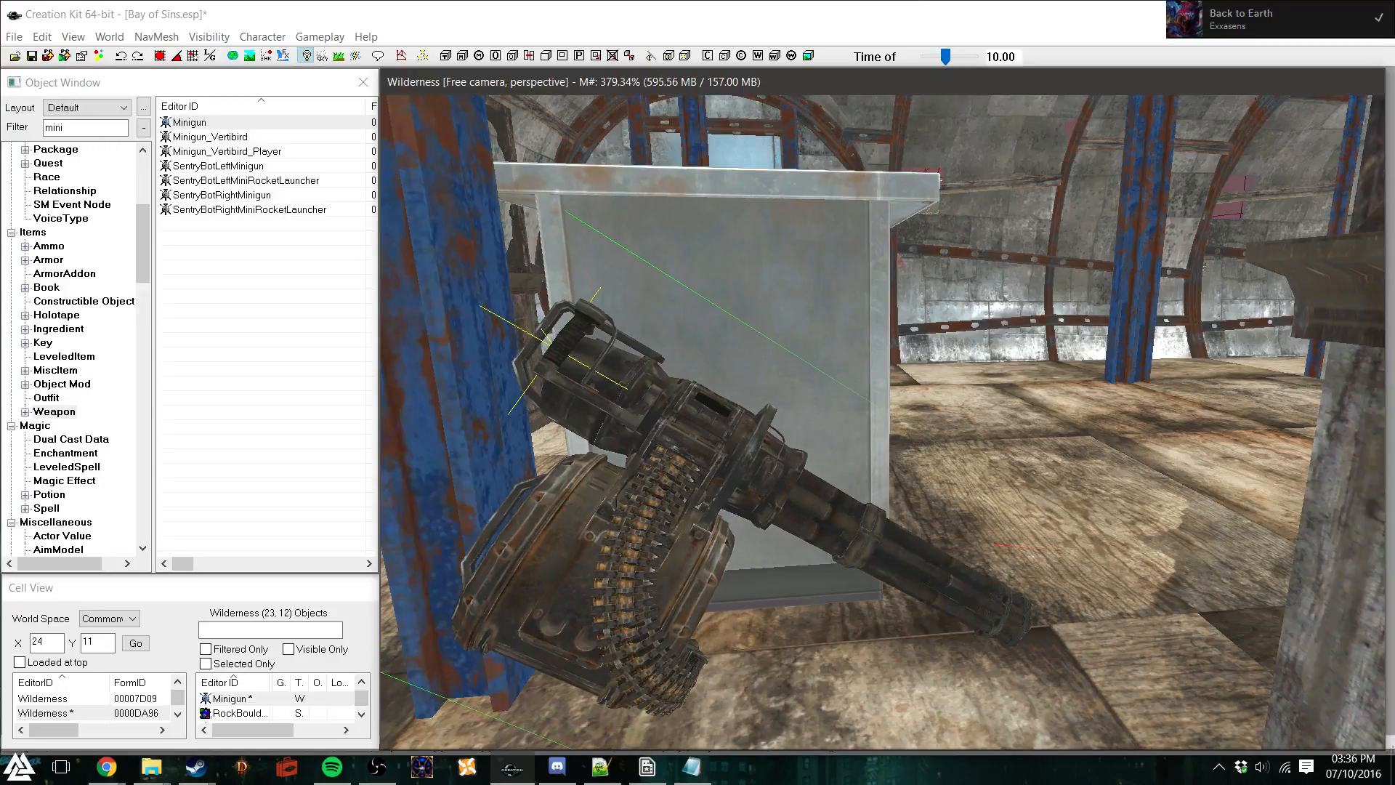
shift+middle_drag(791, 419, 817, 416)
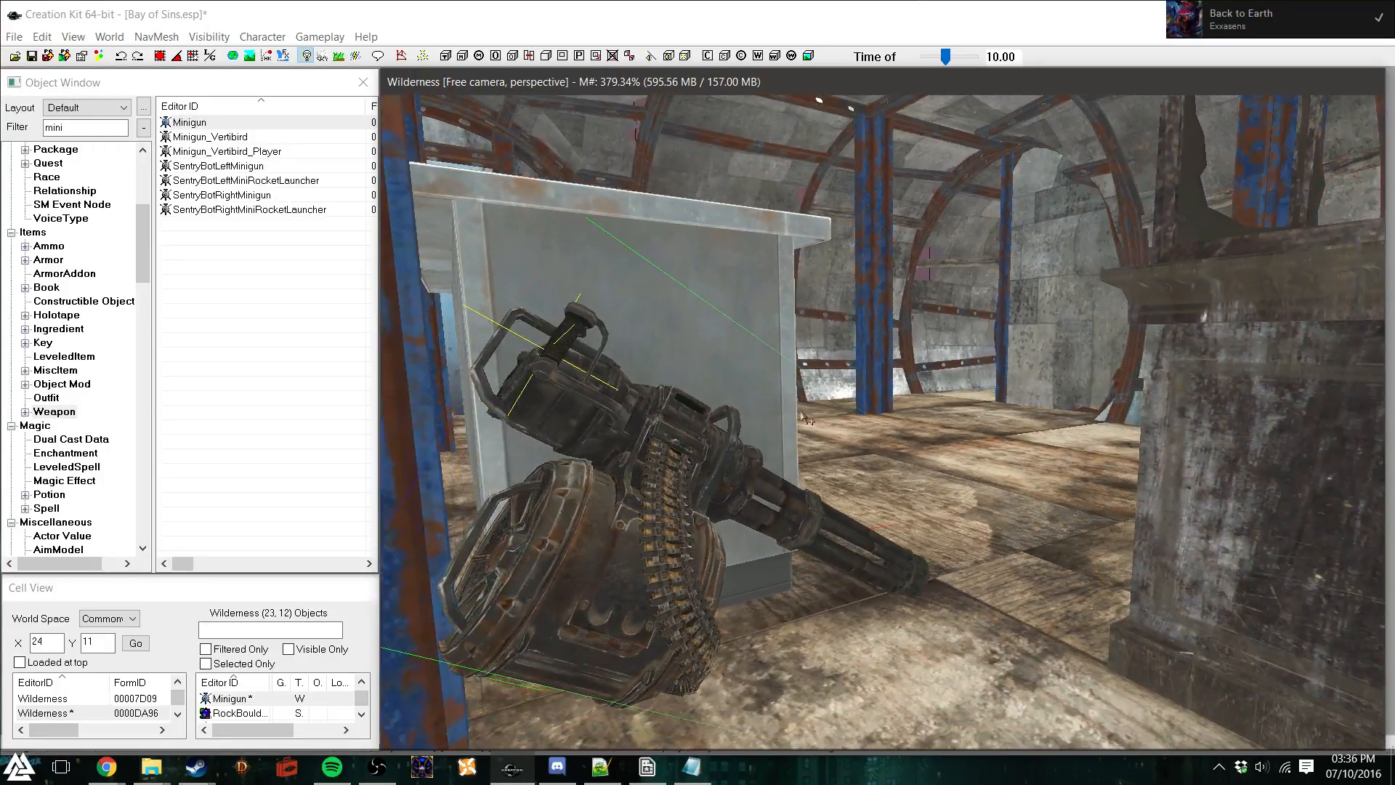
shift+middle_drag(701, 440, 726, 438)
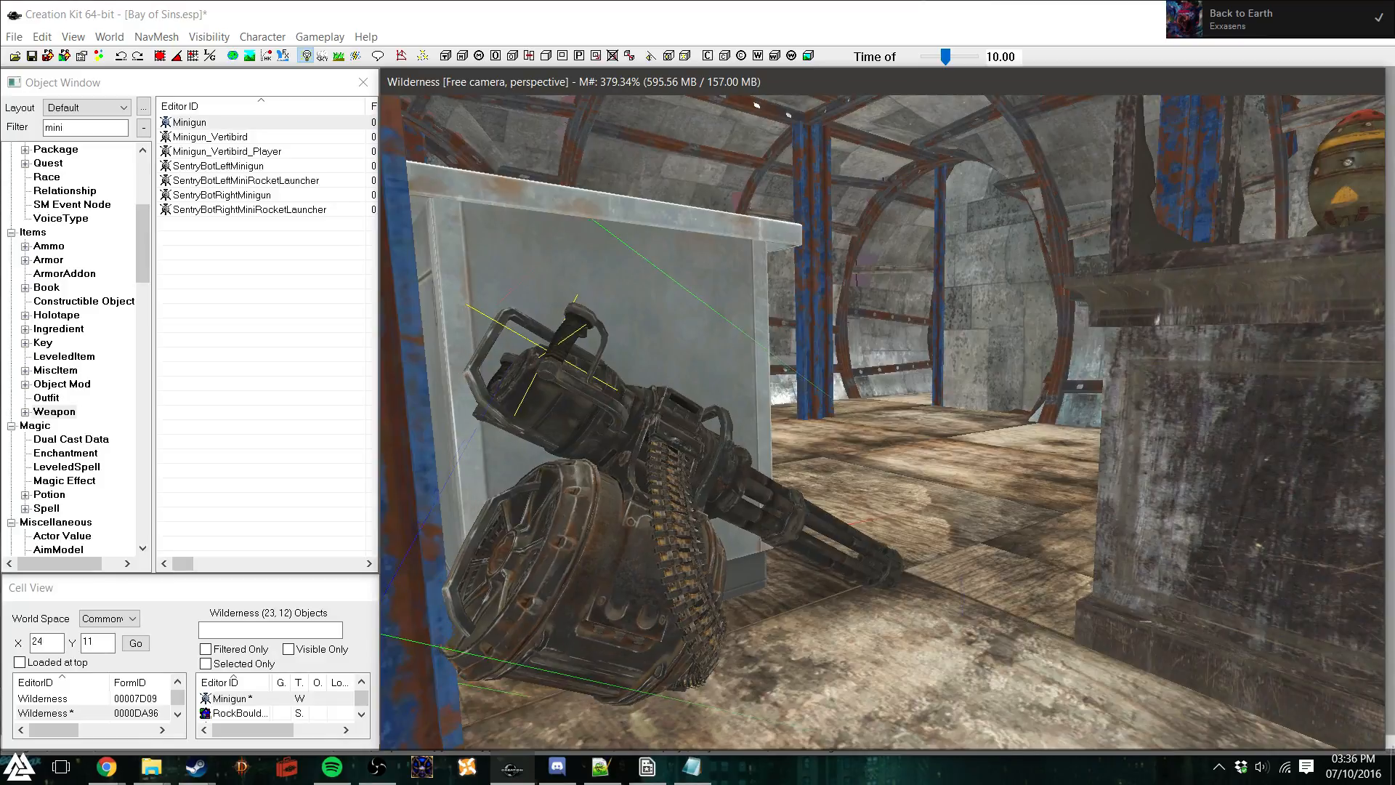
shift+middle_drag(731, 411, 583, 391)
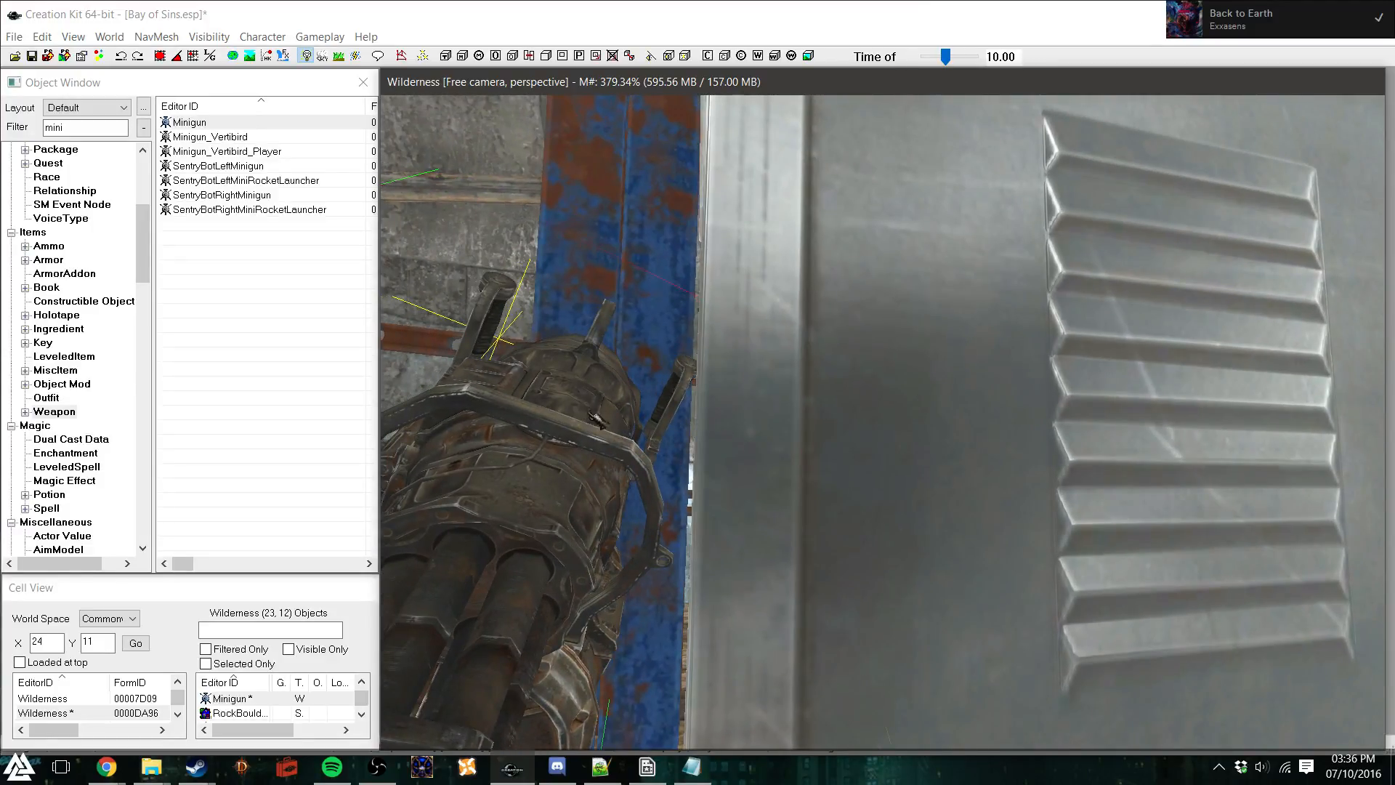
shift+middle_drag(587, 411, 543, 430)
Filter the Weapon items by "hunt" and place the HuntingRifle on the bookcase's top shelf, above the sword's handle
scroll(790, 452, up, 5)
key(d)
scroll(883, 538, up, 3)
shift+middle_drag(878, 540, 773, 534)
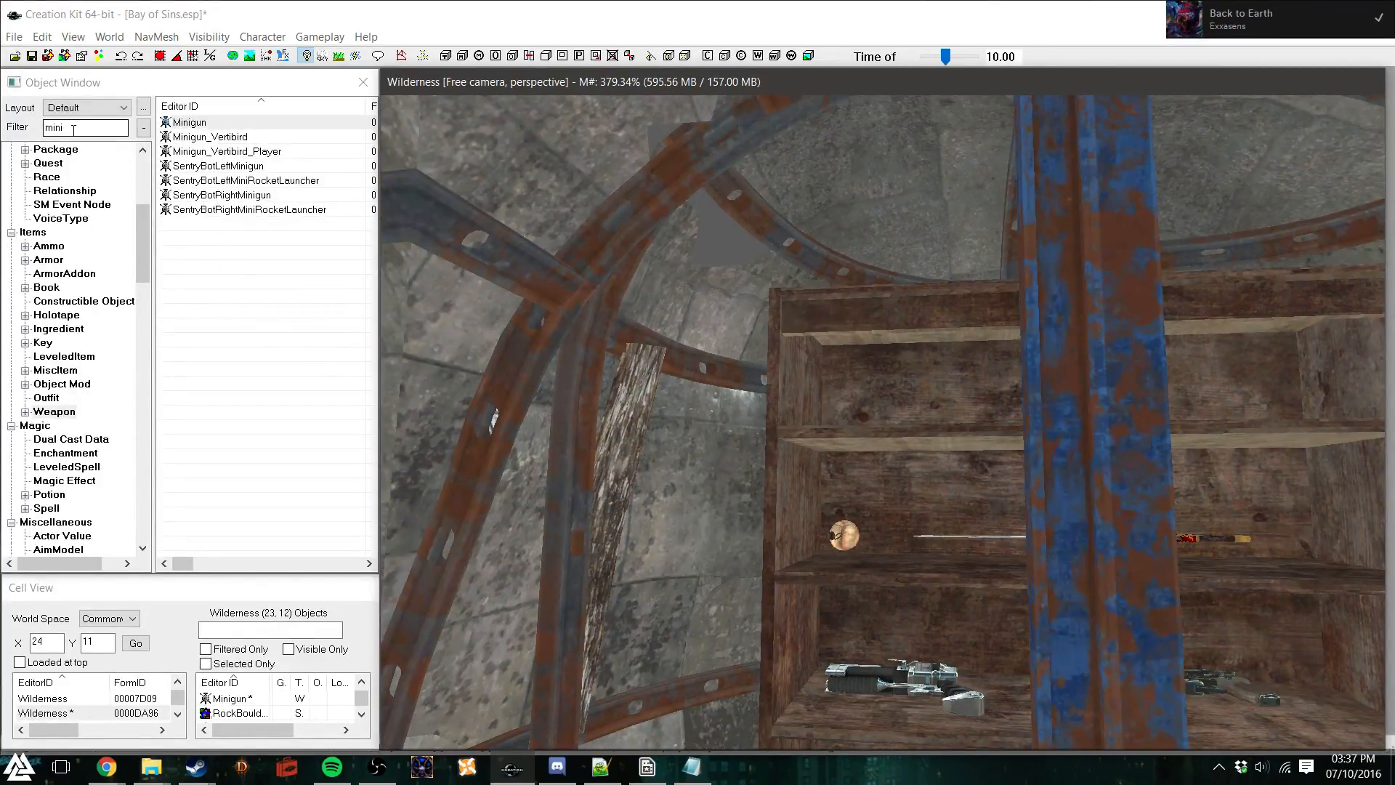
drag(72, 128, 12, 145)
drag(343, 533, 1078, 393)
text(hunt)
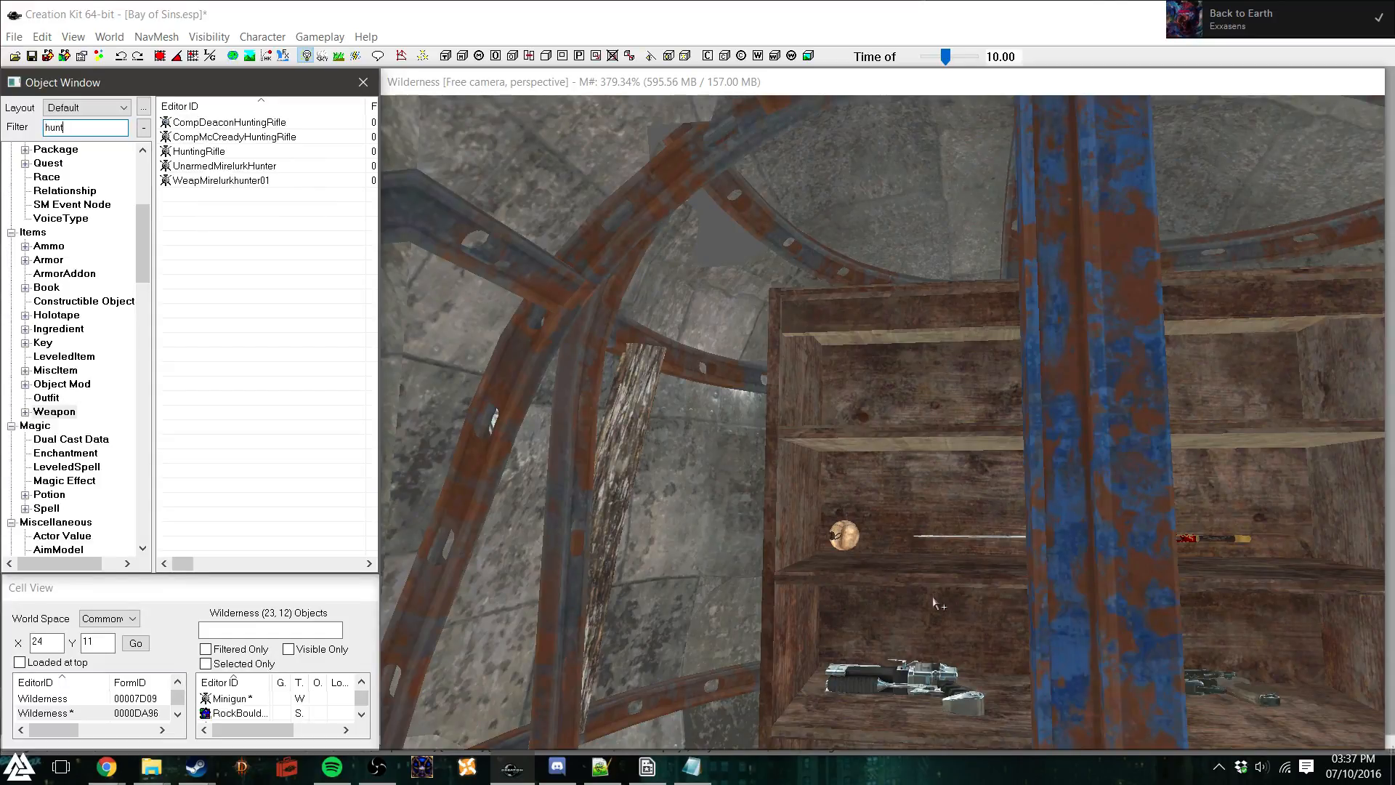
drag(211, 151, 709, 351)
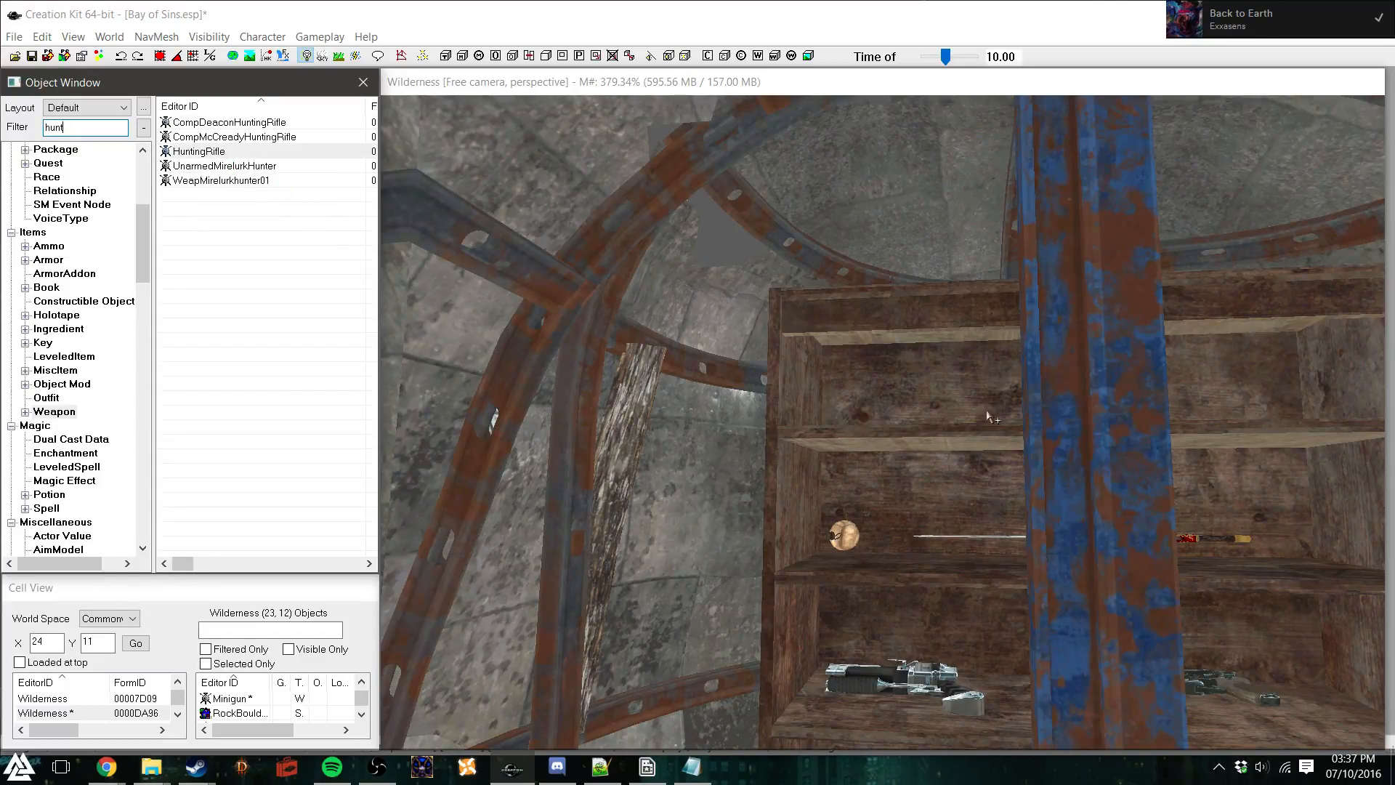
drag(993, 420, 1247, 389)
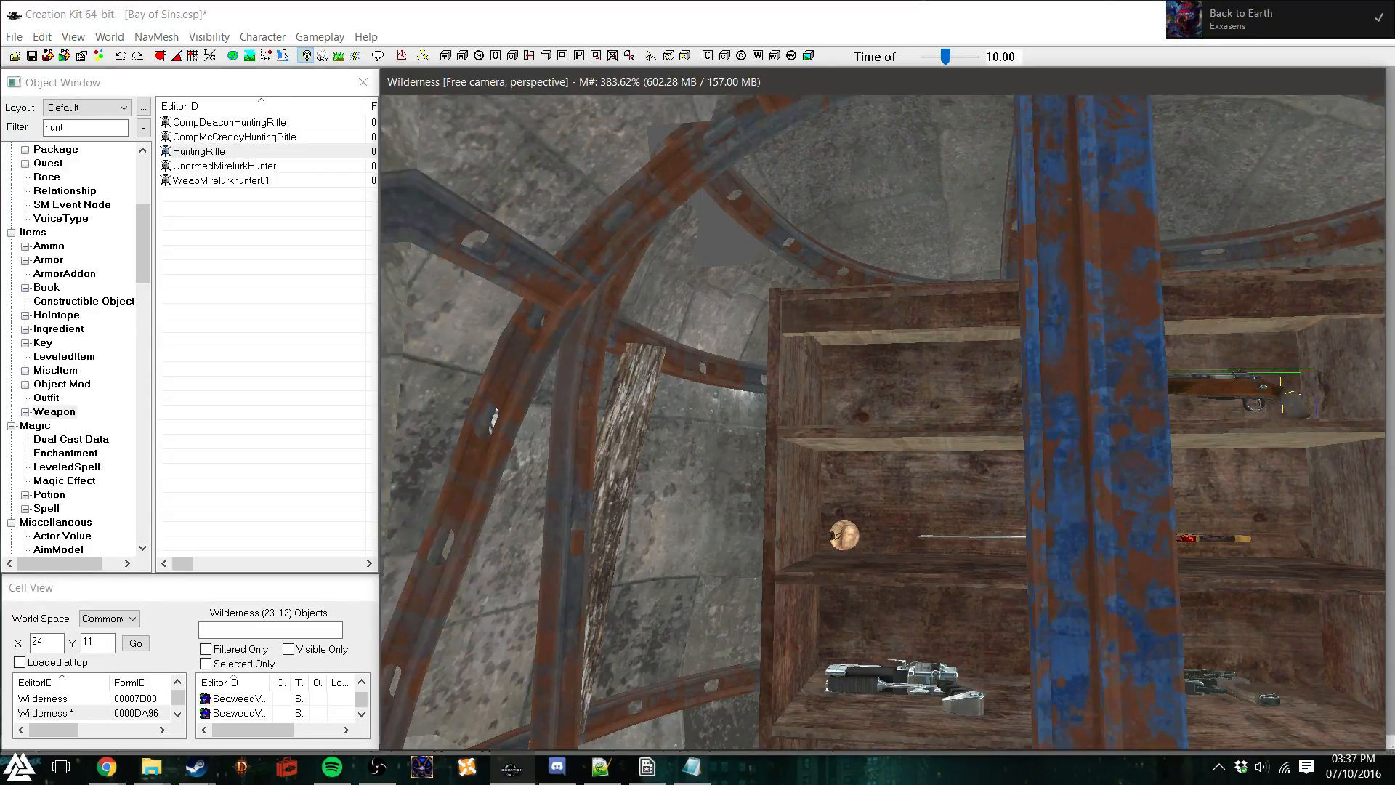
Fine-adjust the HuntingRifle's rotation and position on the top shelf and check it from inside the shelf
shift+middle_drag(1306, 423, 1222, 467)
right_drag(1223, 464, 1228, 464)
drag(1225, 457, 1259, 451)
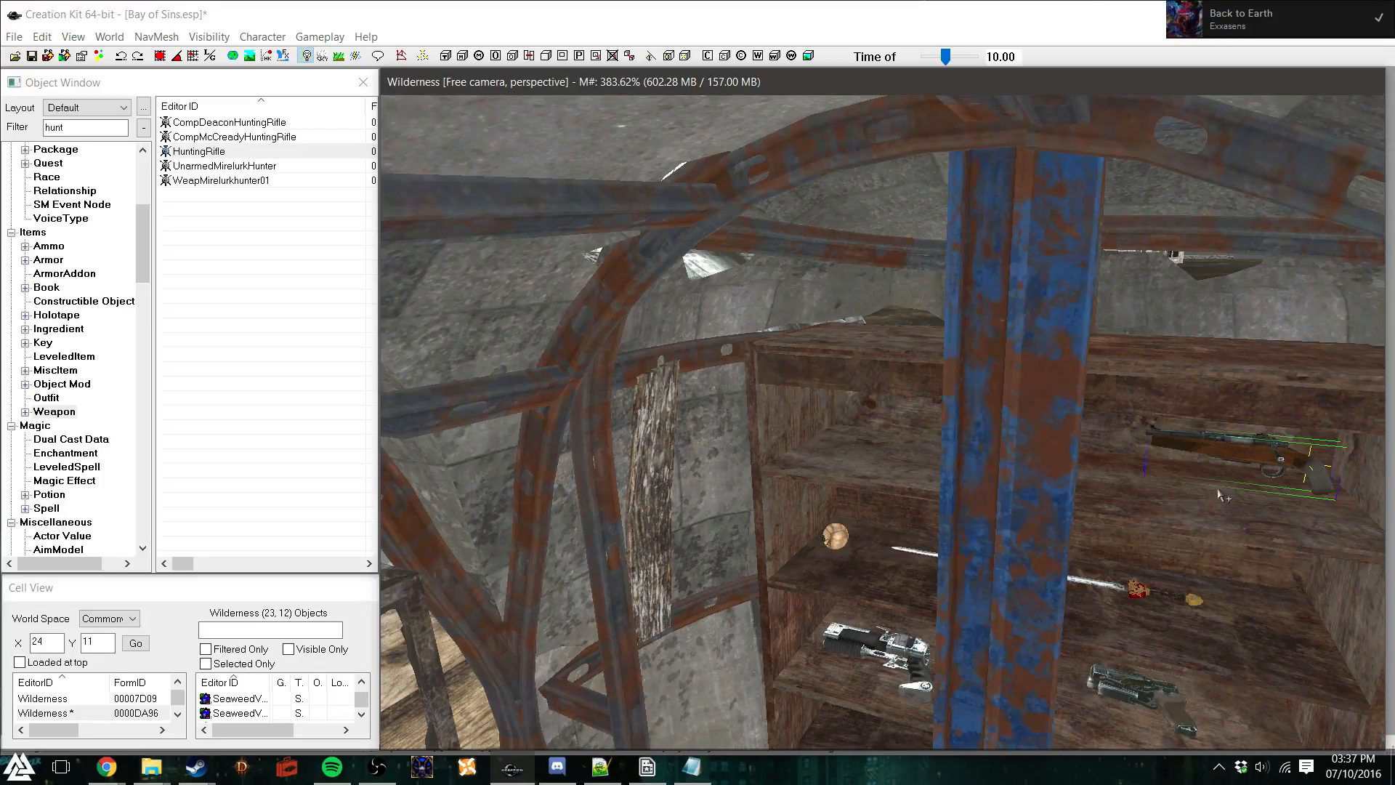
key(d)
scroll(945, 486, up, 5)
shift+middle_drag(947, 487, 977, 474)
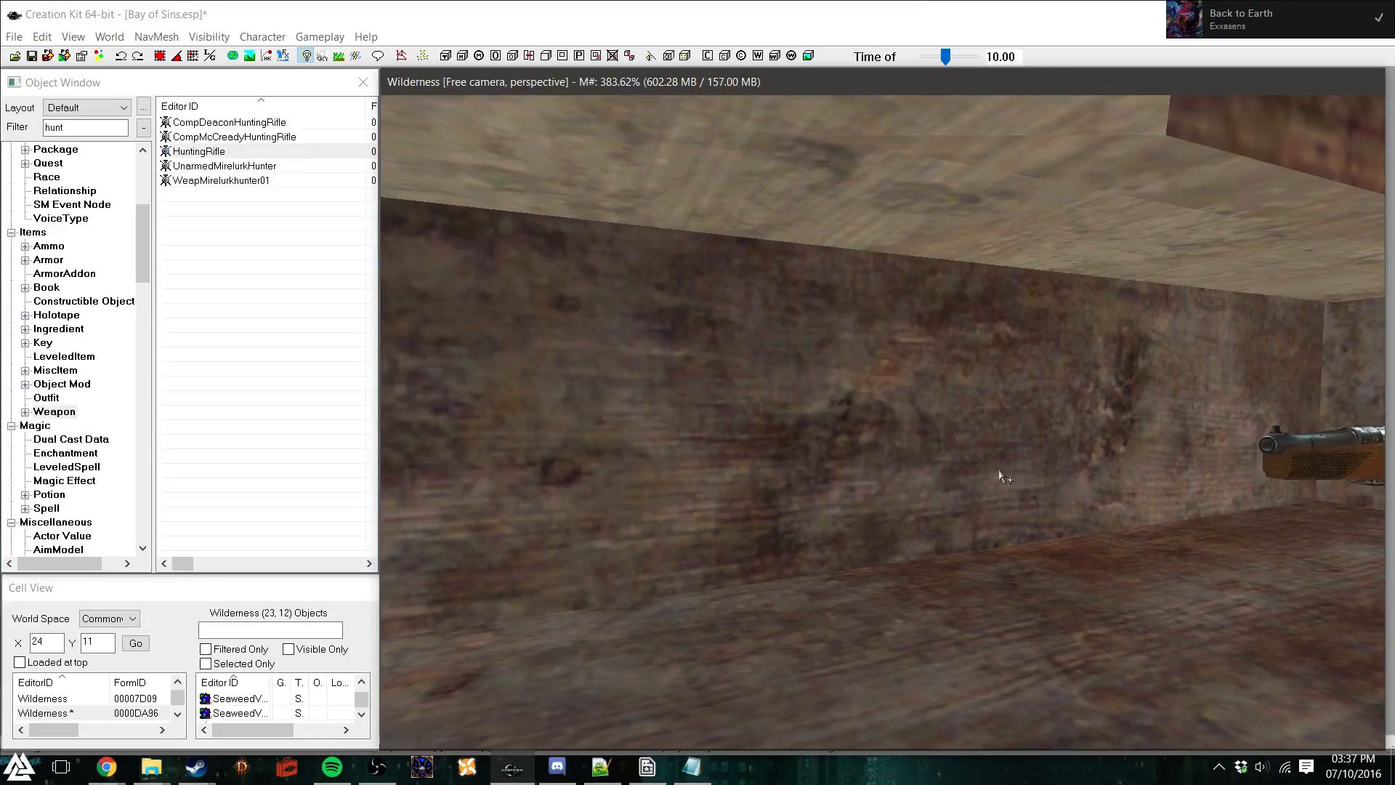
scroll(977, 474, down, 4)
Filter the Weapon items by "shot" and place a CombatShotgun on the bookcase's top shelf, on the opposite side from the HuntingRifle
double_click(48, 128)
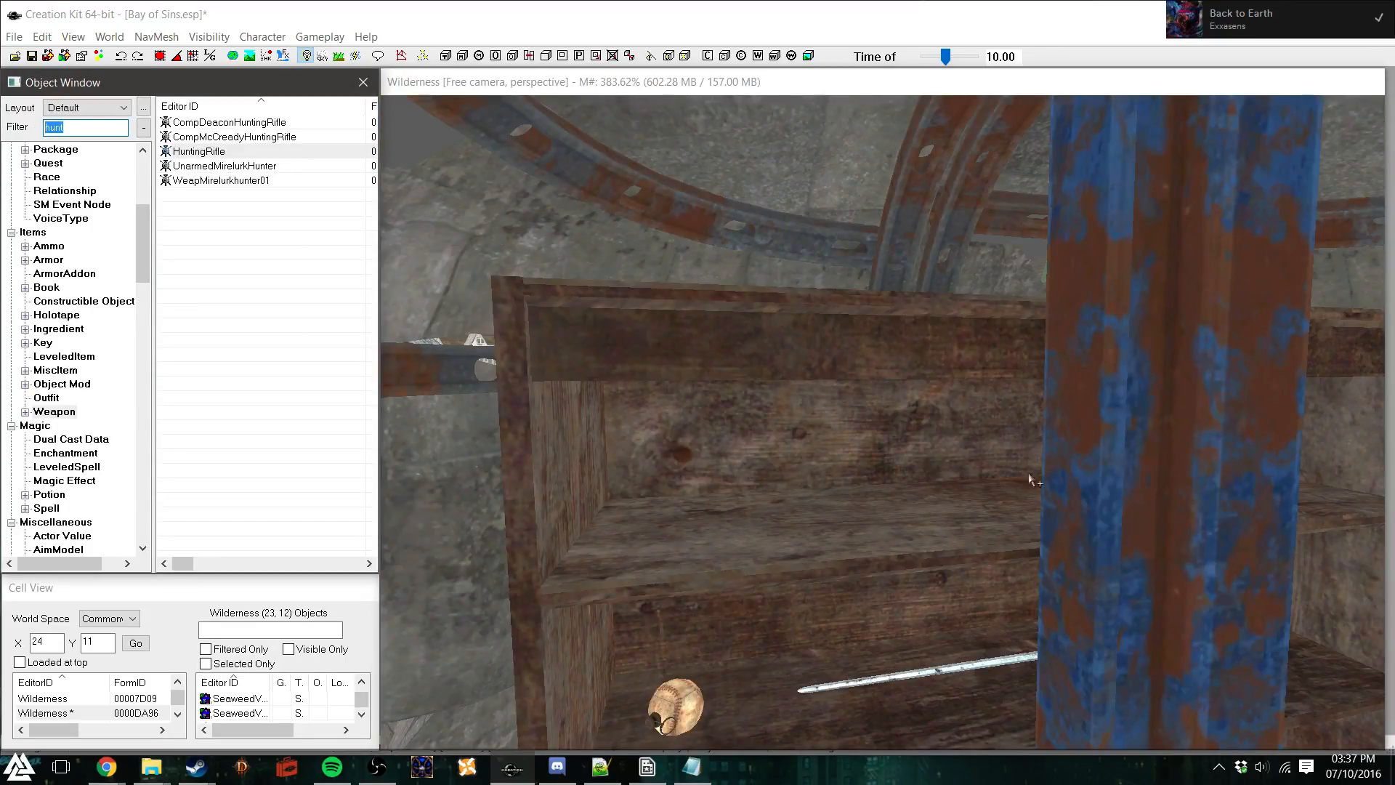
scroll(641, 560, down, 5)
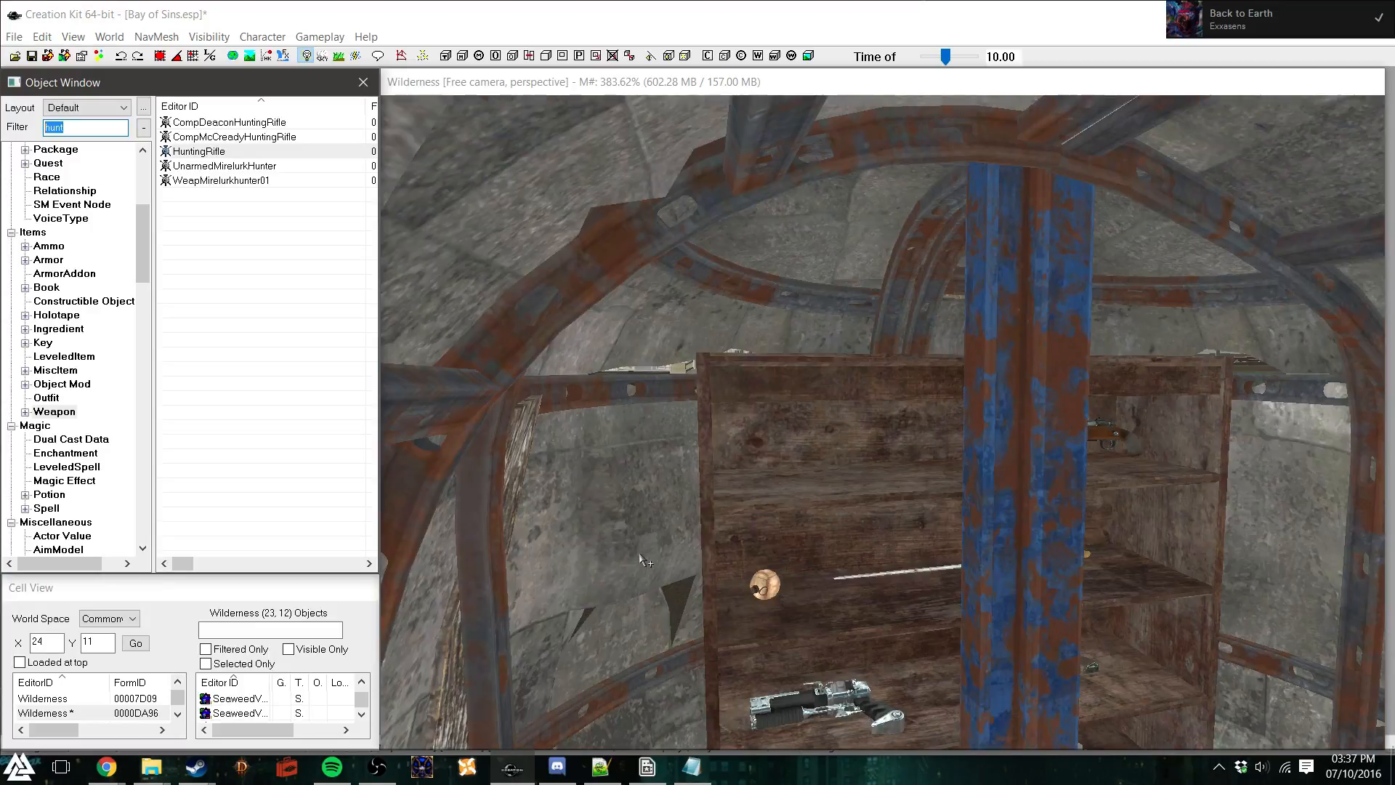
scroll(799, 472, up, 5)
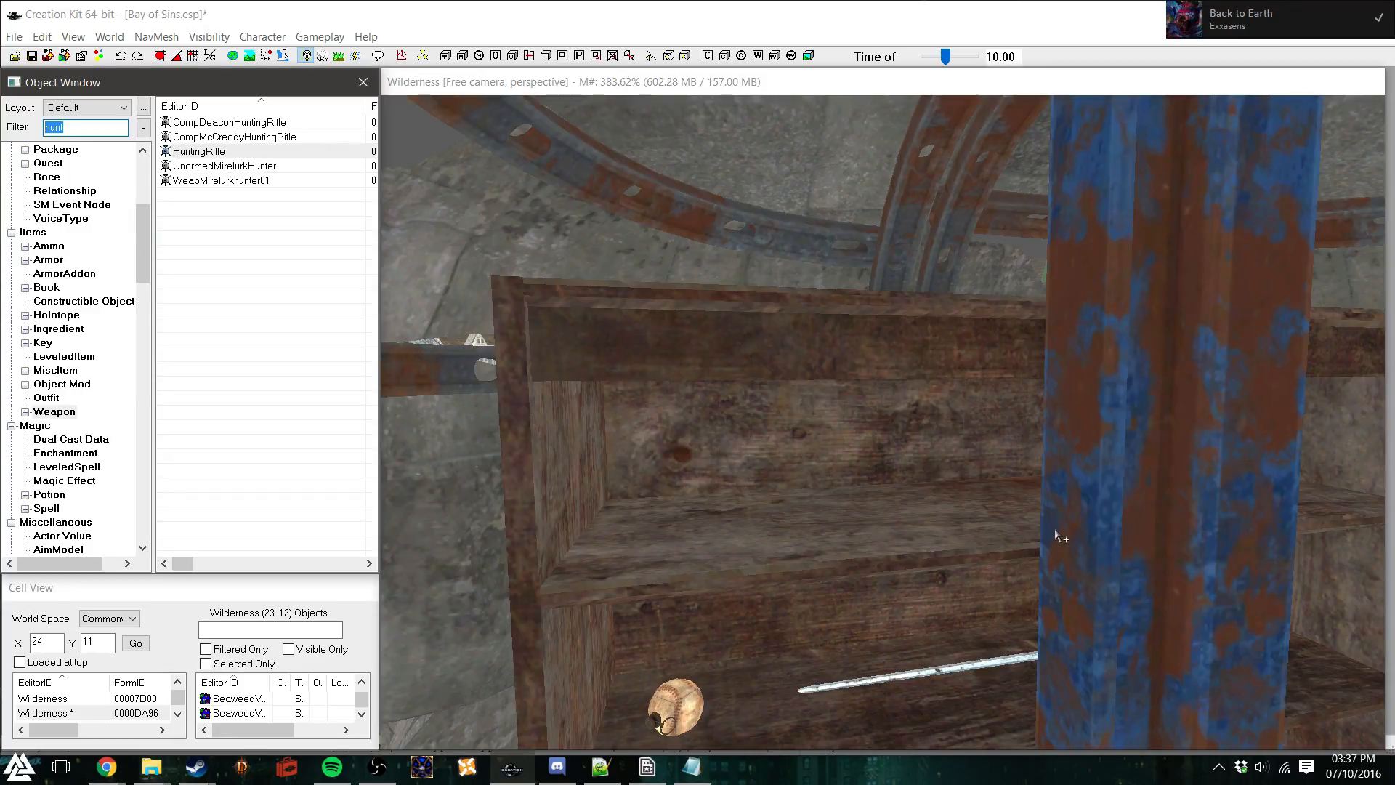
scroll(764, 544, down, 5)
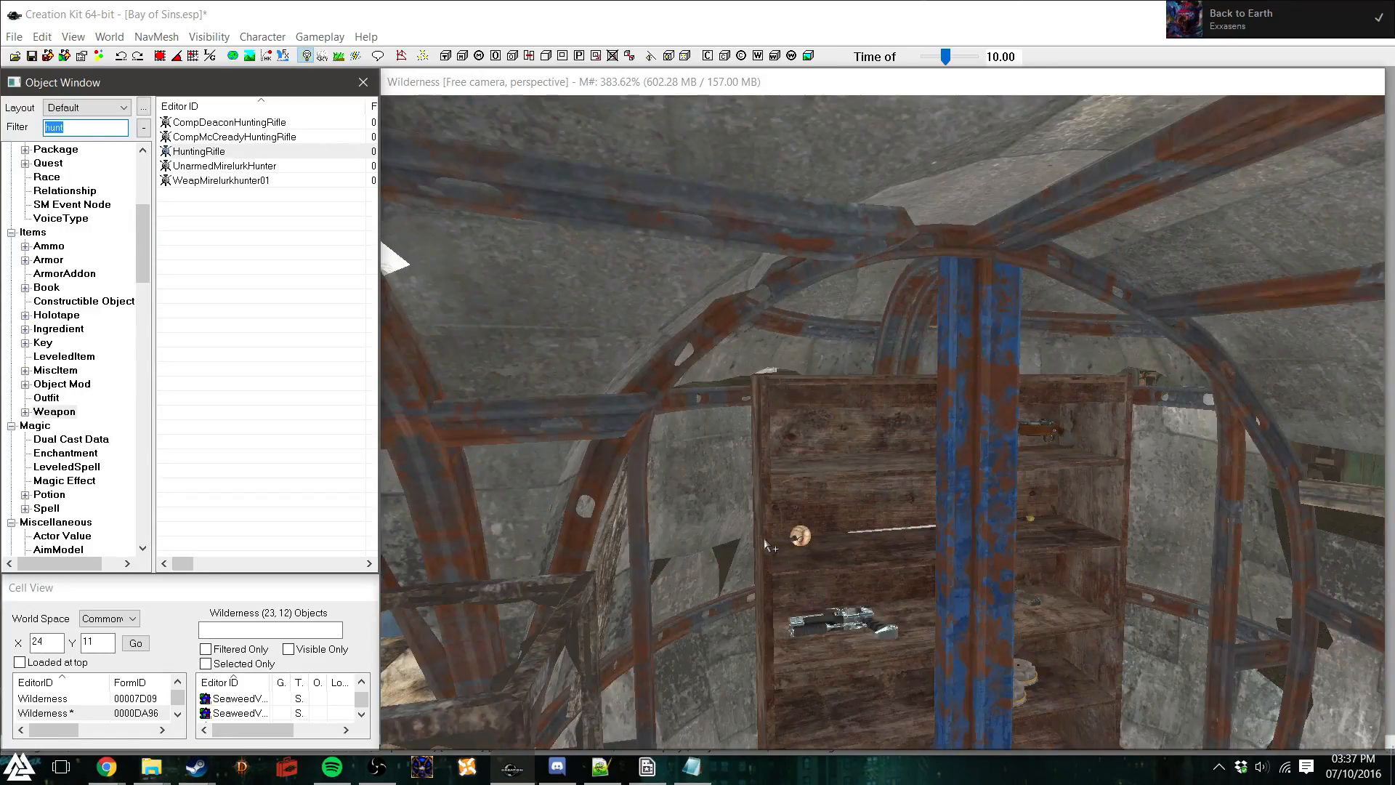
scroll(761, 537, up, 2)
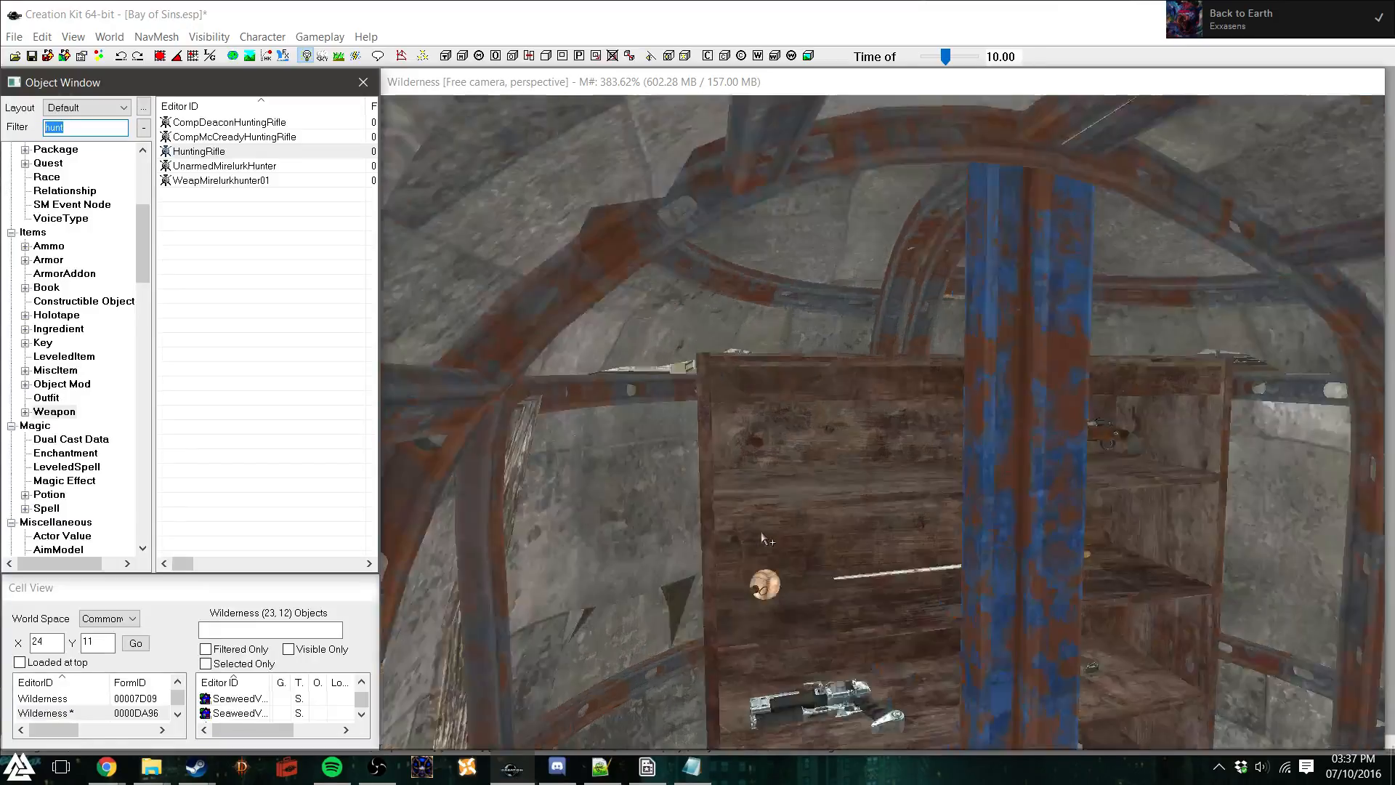
scroll(762, 534, up, 3)
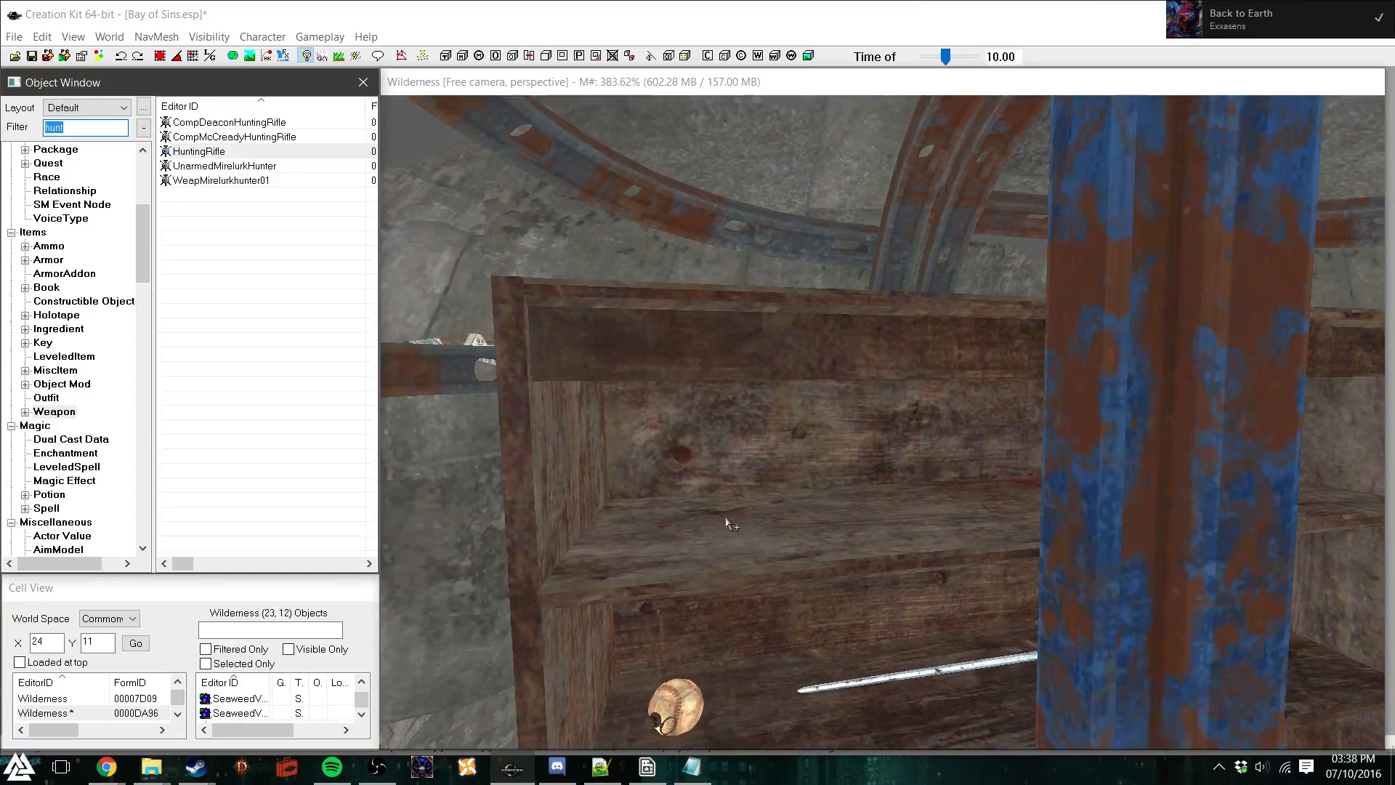
click(94, 128)
key(BackSpace)
drag(54, 114, 41, 112)
click(93, 125)
double_click(83, 125)
text(shot)
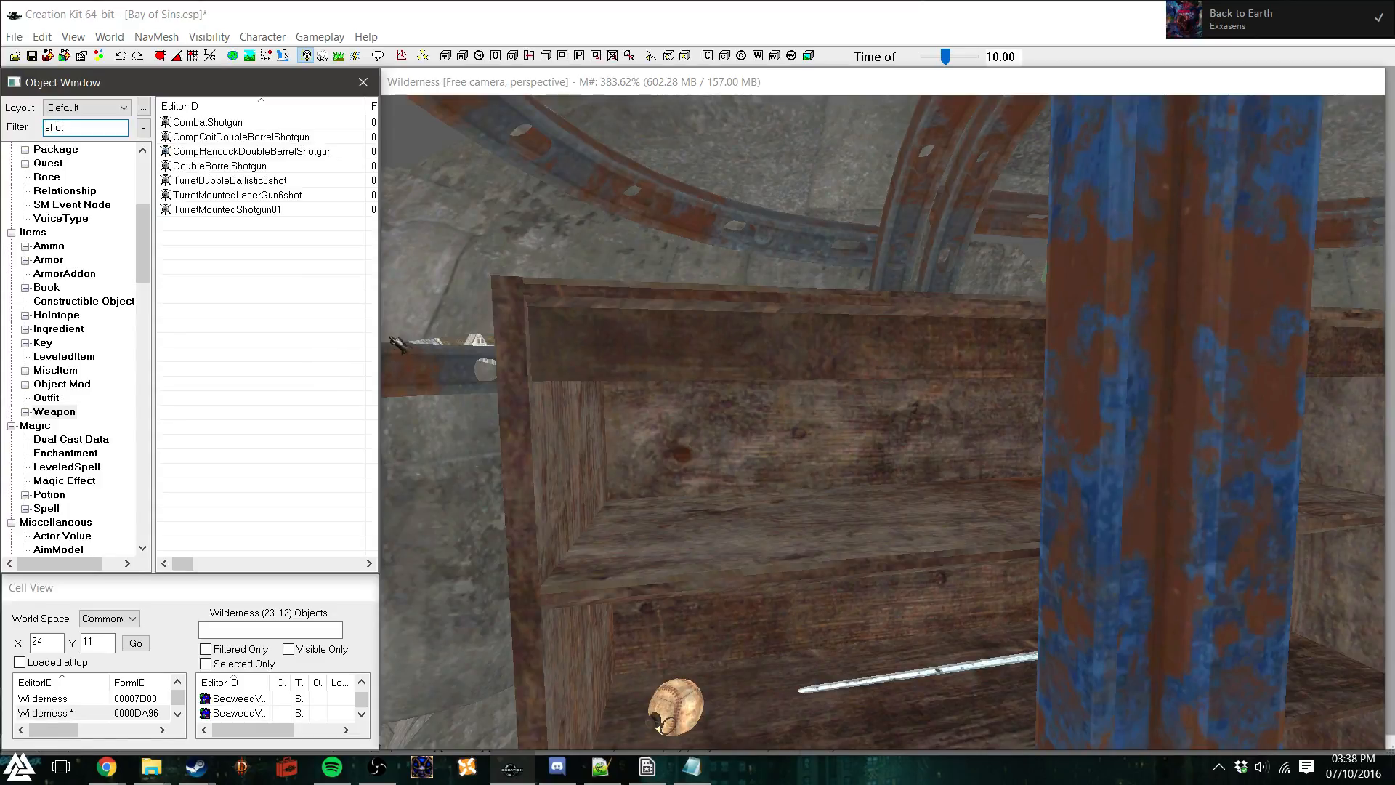
drag(206, 125, 928, 485)
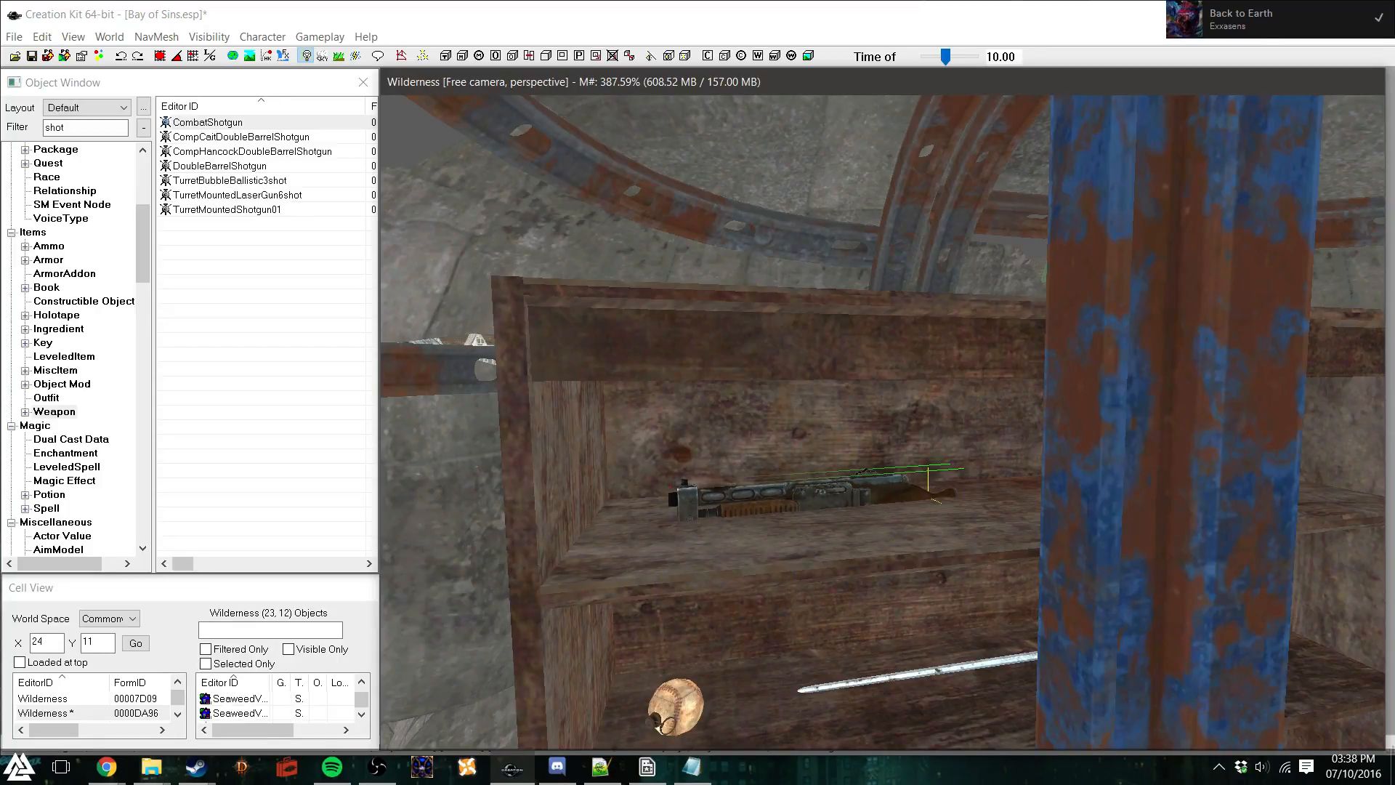
Rotate the CombatShotgun to lie flat, adjust its height on the top shelf and check it from farther back
right_drag(866, 491, 892, 512)
key(x)
key(ctrl+z)
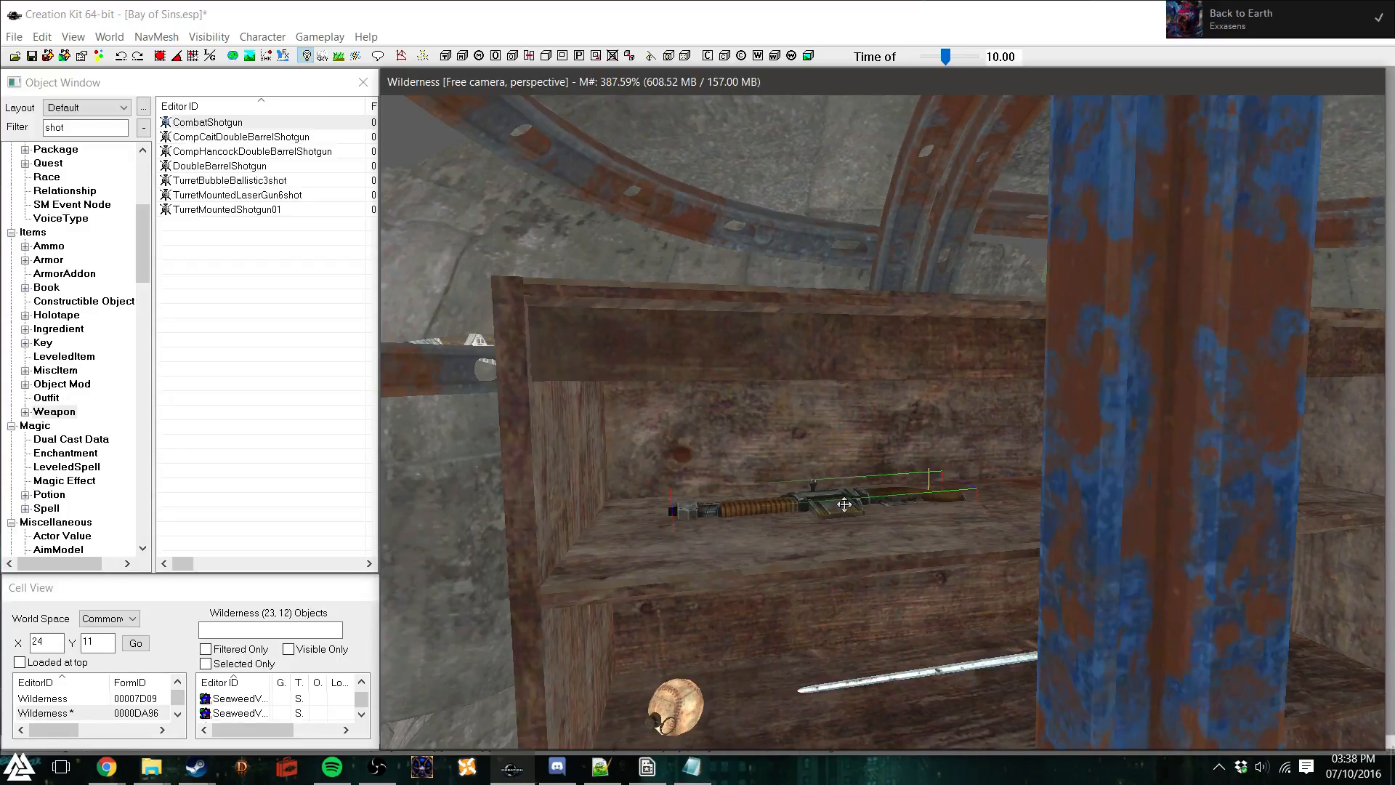
key(z)
drag(844, 504, 844, 483)
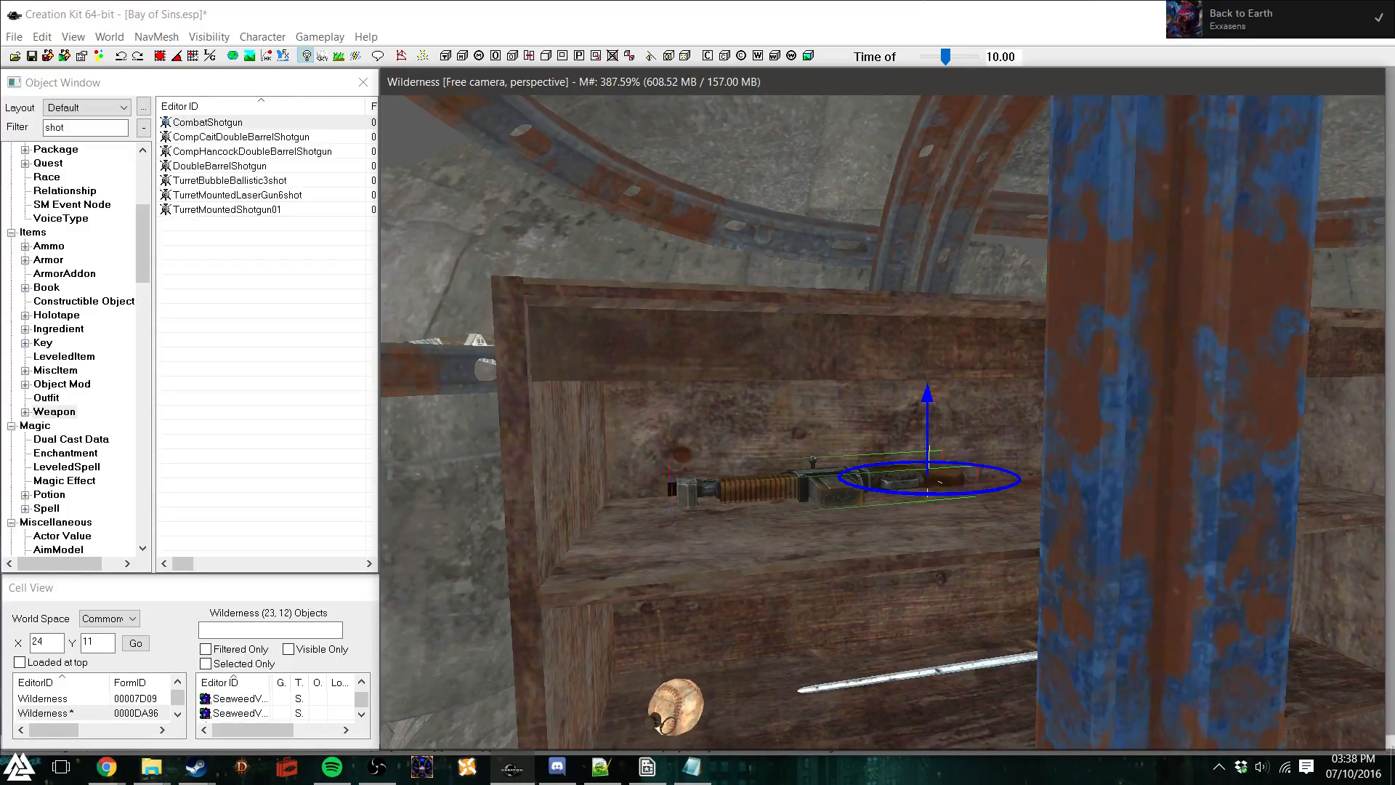
shift+middle_drag(856, 526, 853, 518)
drag(842, 483, 841, 473)
key(d)
shift+middle_drag(860, 487, 847, 506)
click(854, 508)
scroll(832, 569, down, 5)
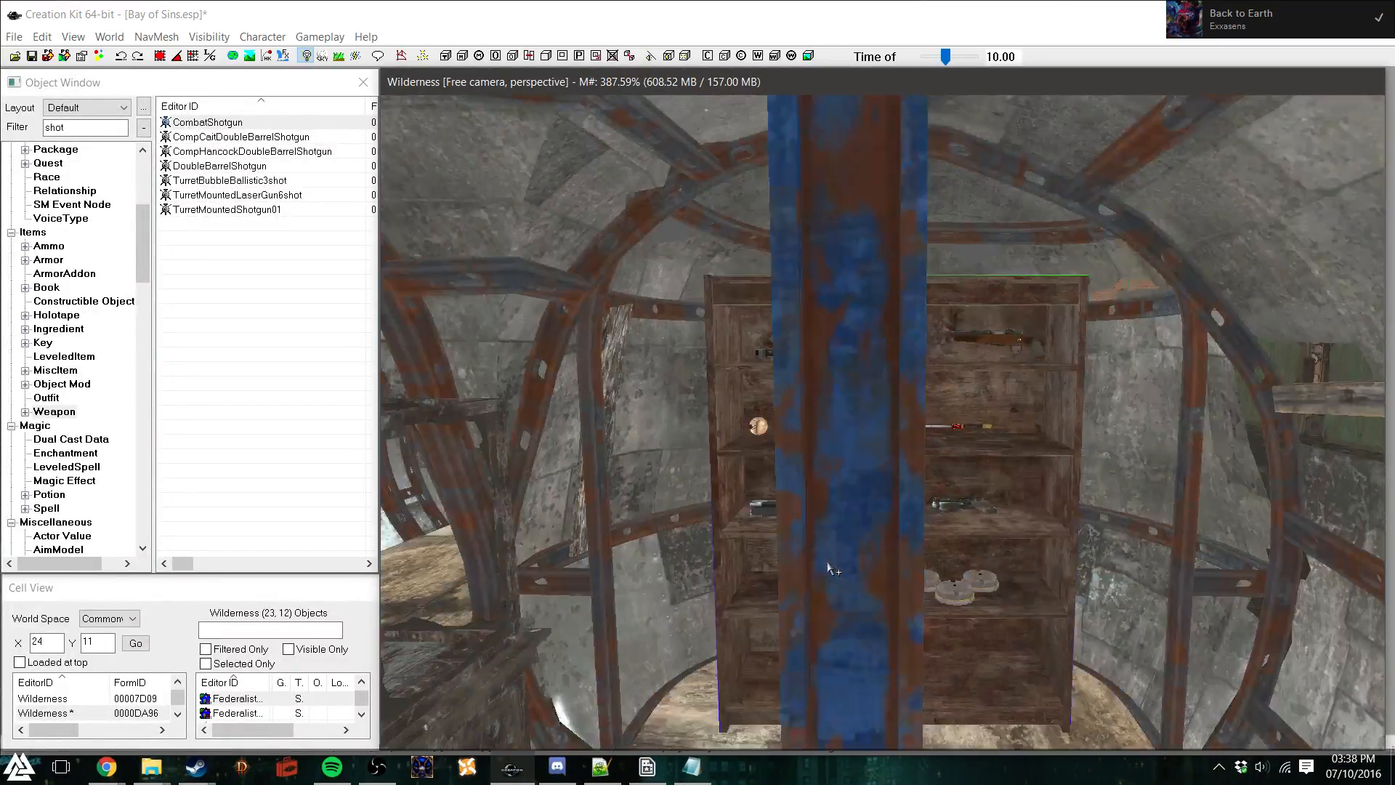
Examine the bookcase and the rest of the hut interior for an empty area that still needs furnishing
mouse_move(832, 568)
shift+middle_down()
mouse_move(941, 560)
mouse_move(837, 561)
mouse_move(831, 585)
shift+middle_up()
key(d)
scroll(830, 585, up, 2)
scroll(830, 585, down, 1)
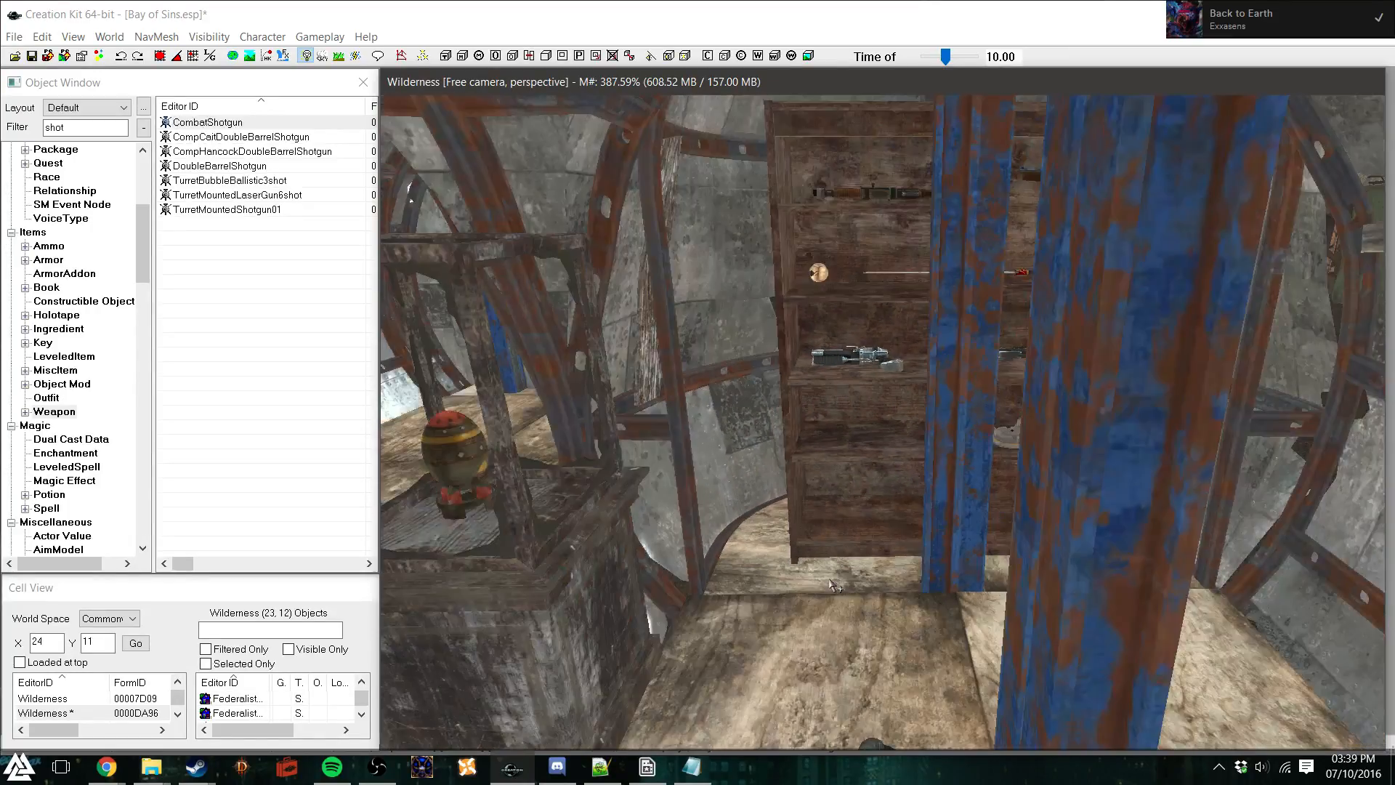
scroll(830, 584, up, 2)
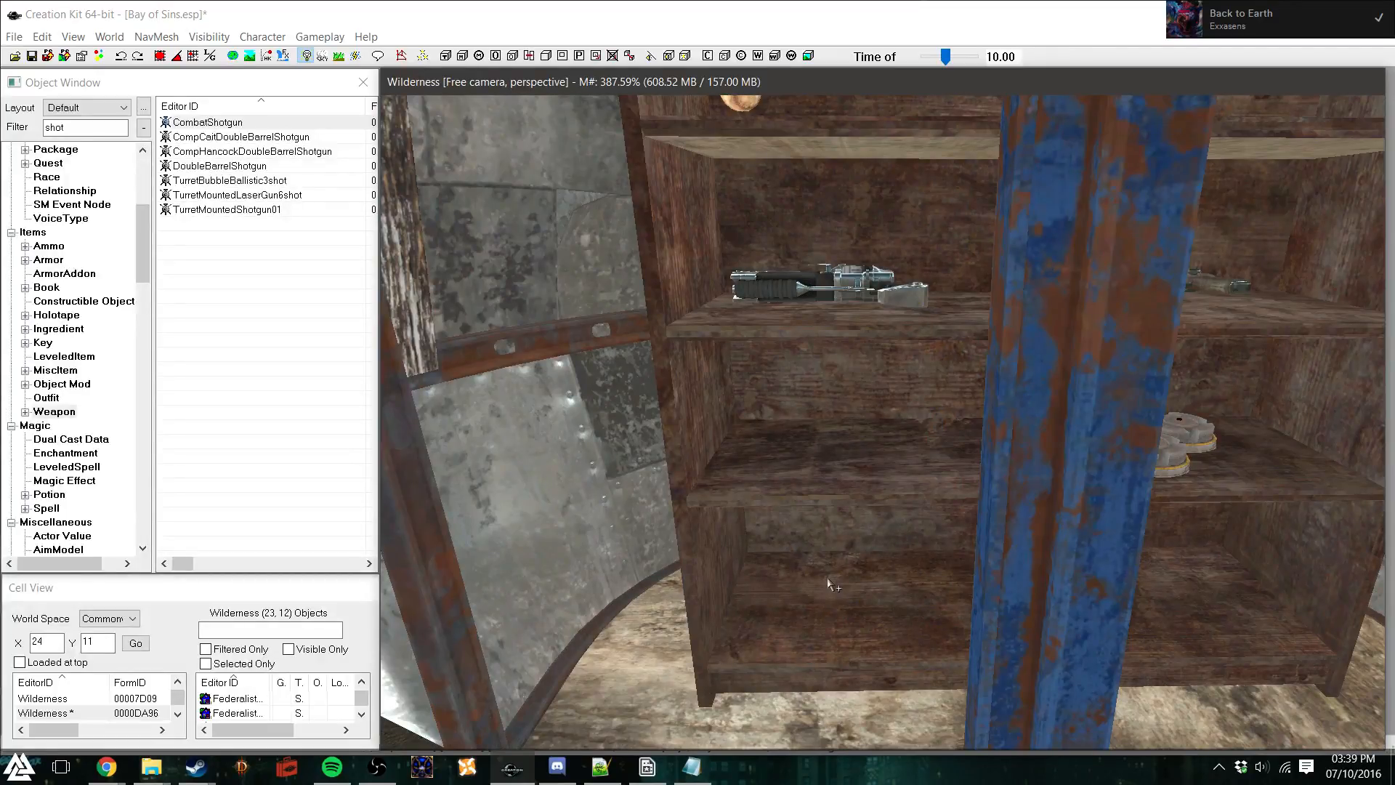
scroll(829, 583, down, 3)
shift+middle_drag(831, 583, 705, 515)
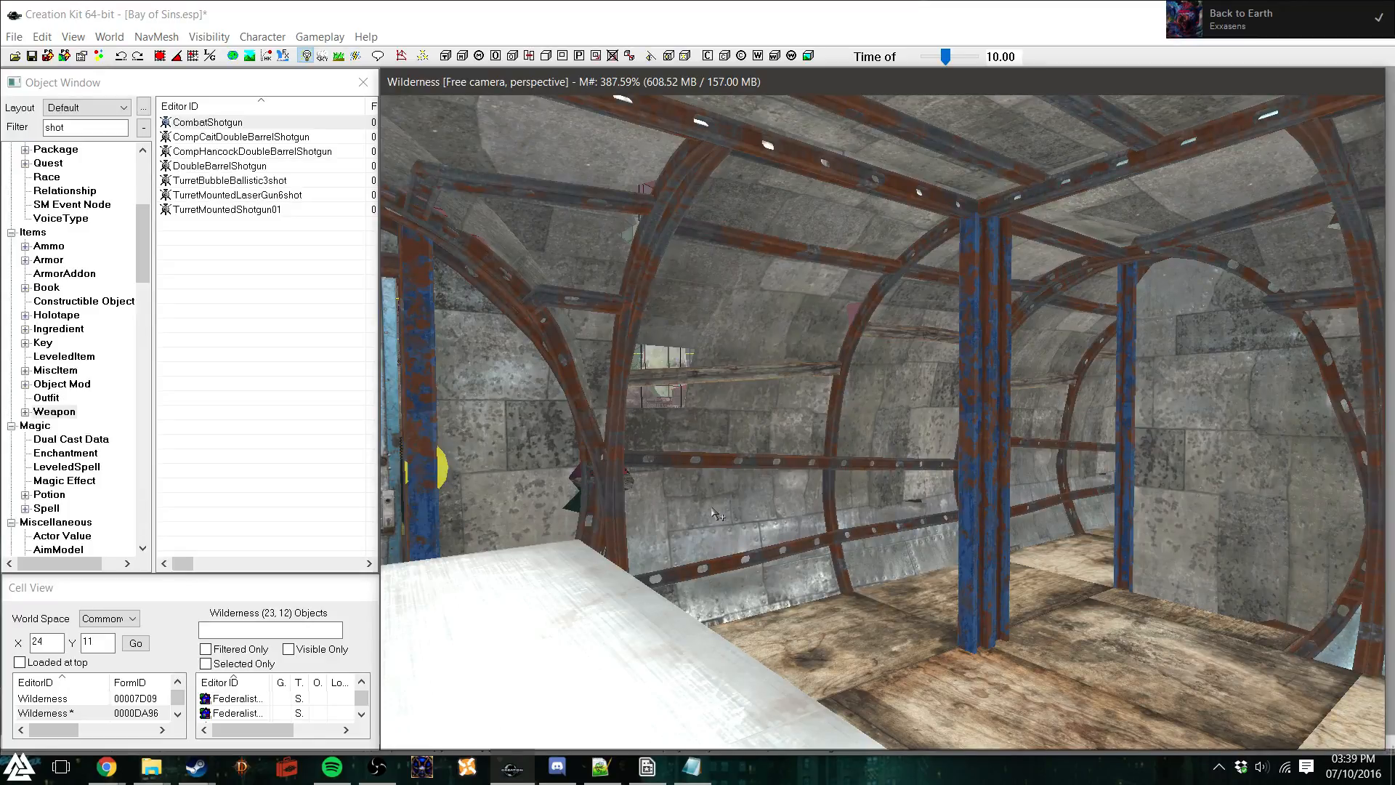
shift+middle_drag(1094, 451, 1131, 454)
shift+middle_drag(1084, 494, 1045, 494)
scroll(1042, 492, up, 3)
shift+middle_drag(1042, 492, 1055, 493)
drag(68, 129, 45, 131)
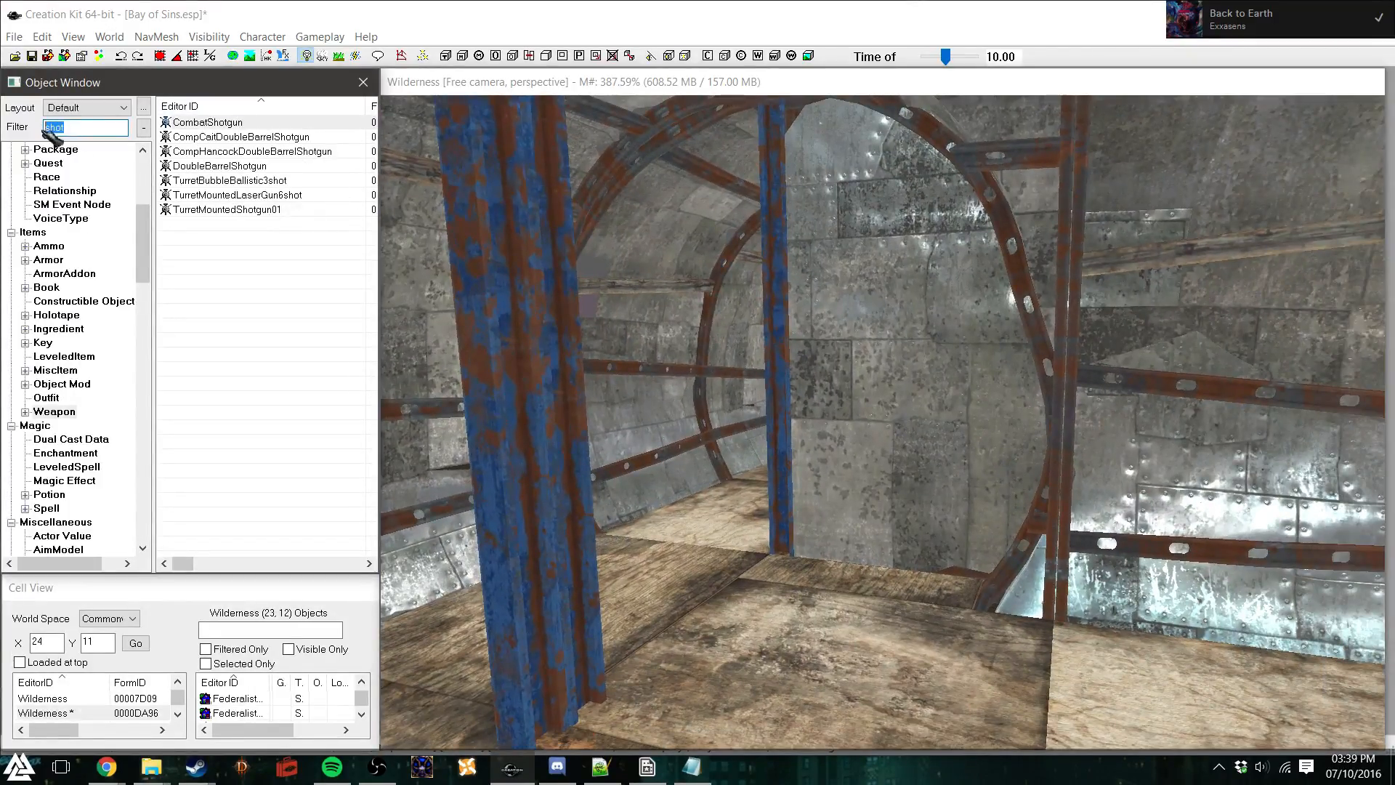
drag(145, 259, 149, 272)
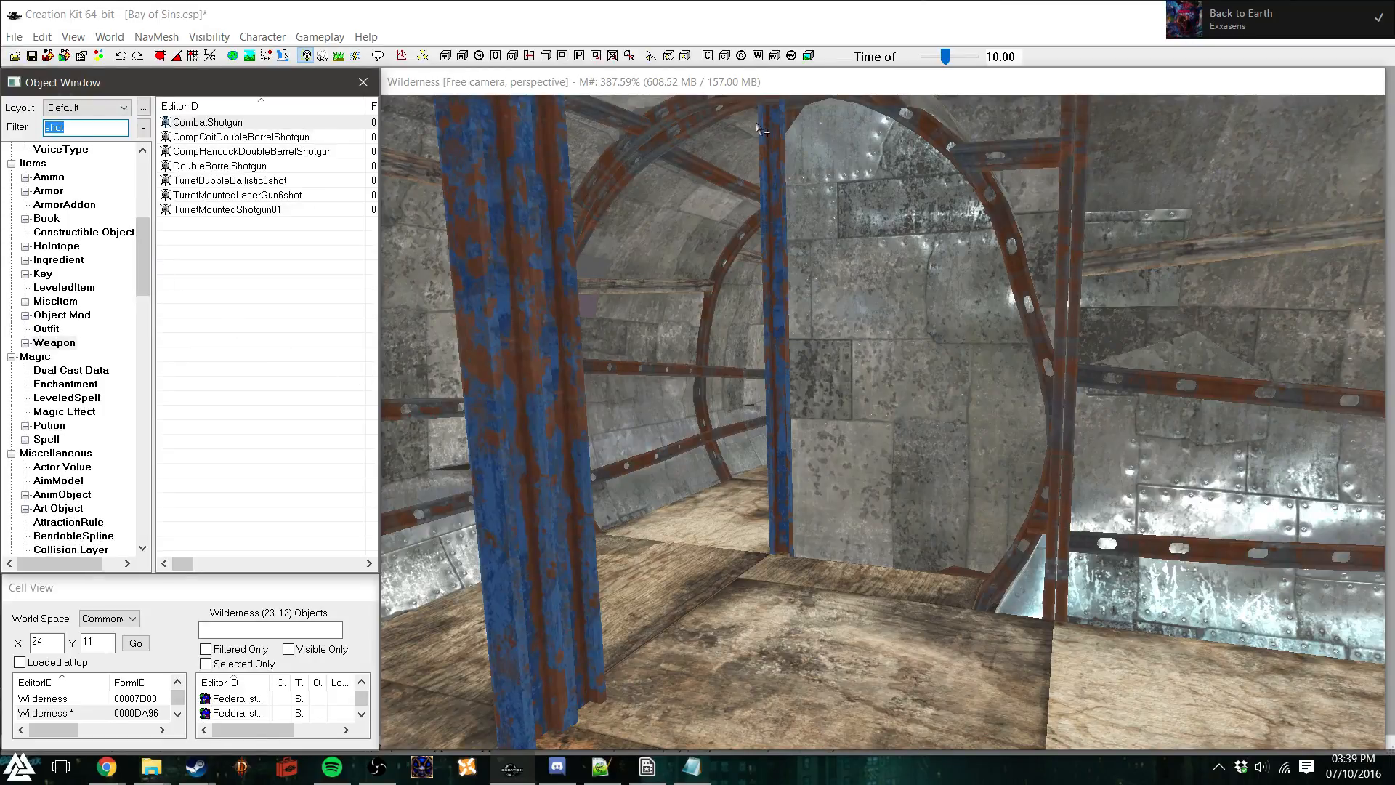
click(715, 94)
shift+middle_drag(720, 347, 817, 364)
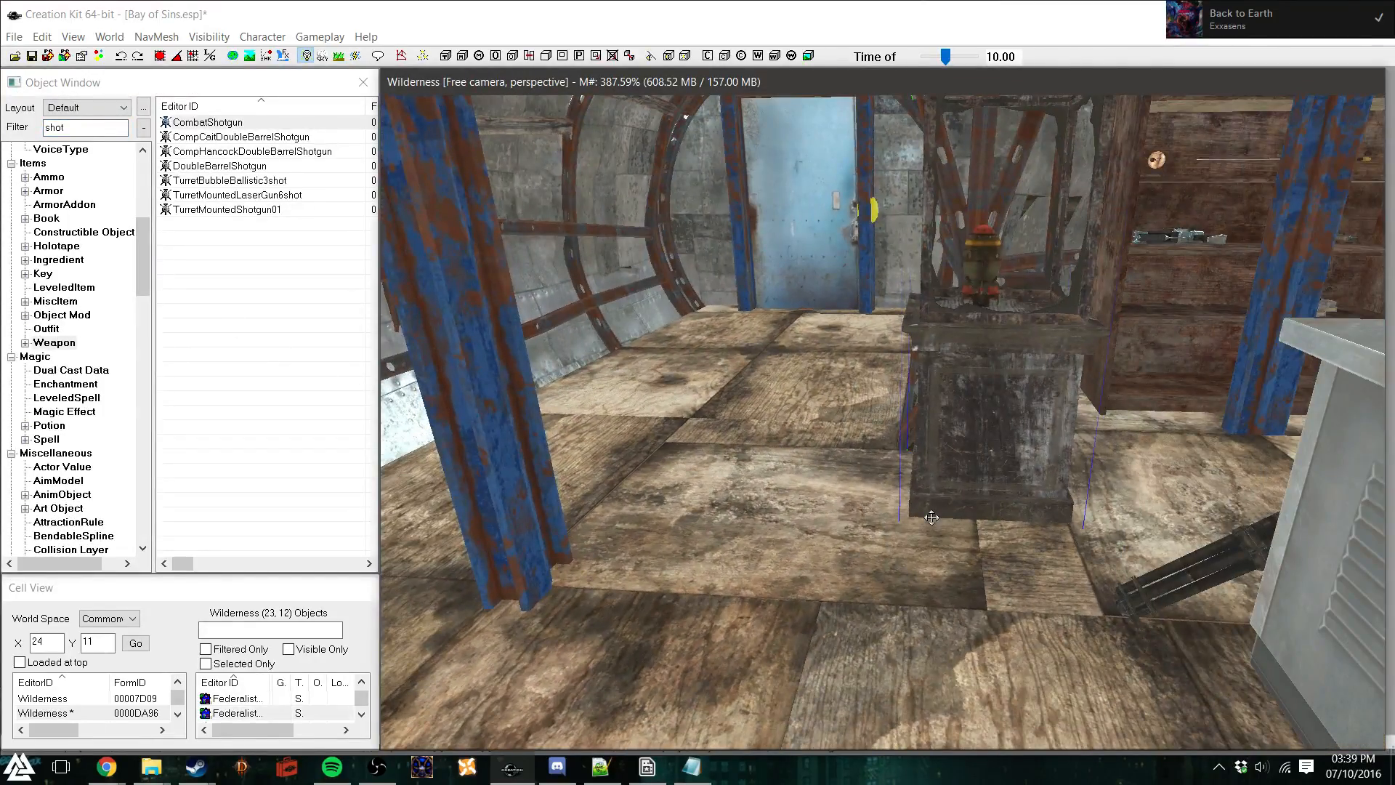
Duplicate the display case that holds the Fatman bomb, turn on grid and angle snapping, and move the copy to the blue pillar opposite
key(ctrl+d)
drag(971, 456, 522, 567)
key(ctrl+z)
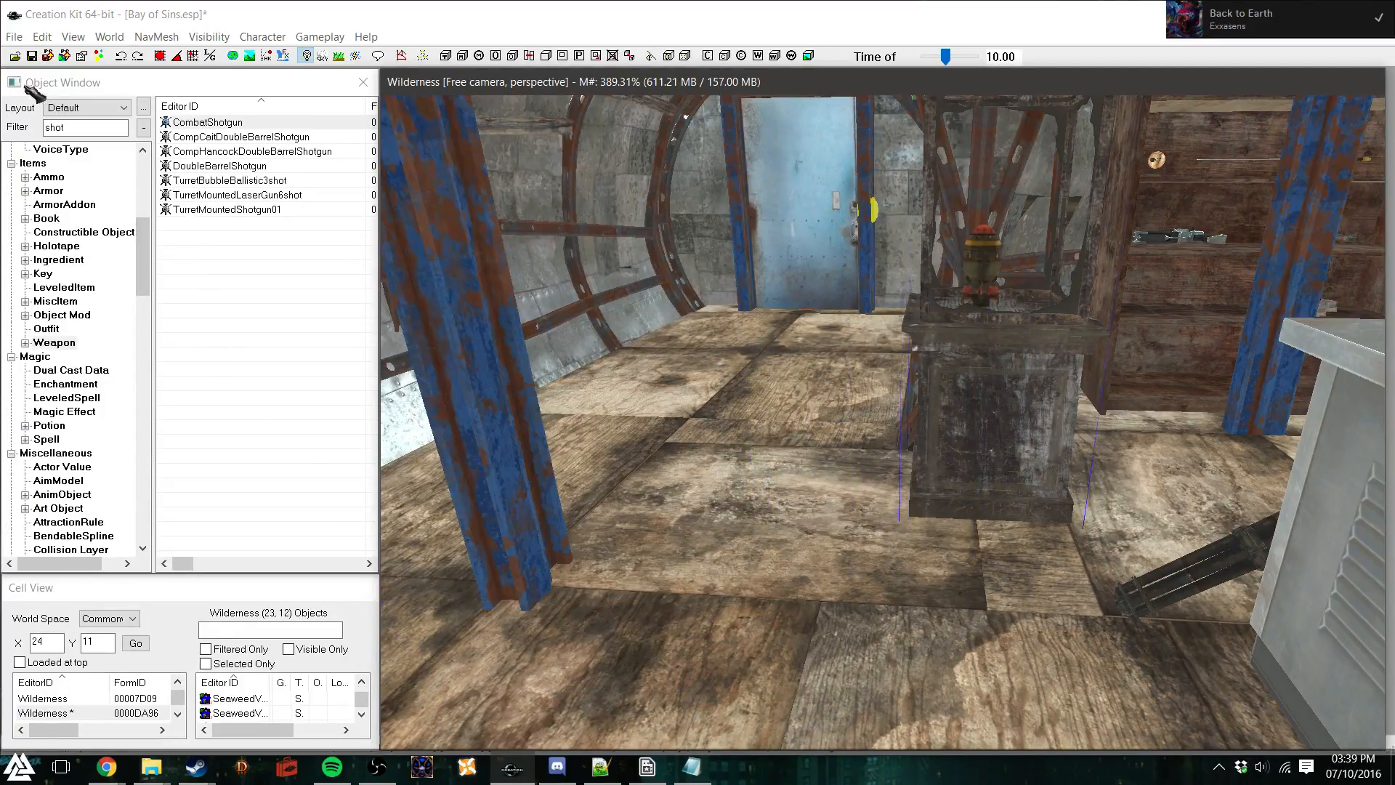
click(159, 59)
click(180, 57)
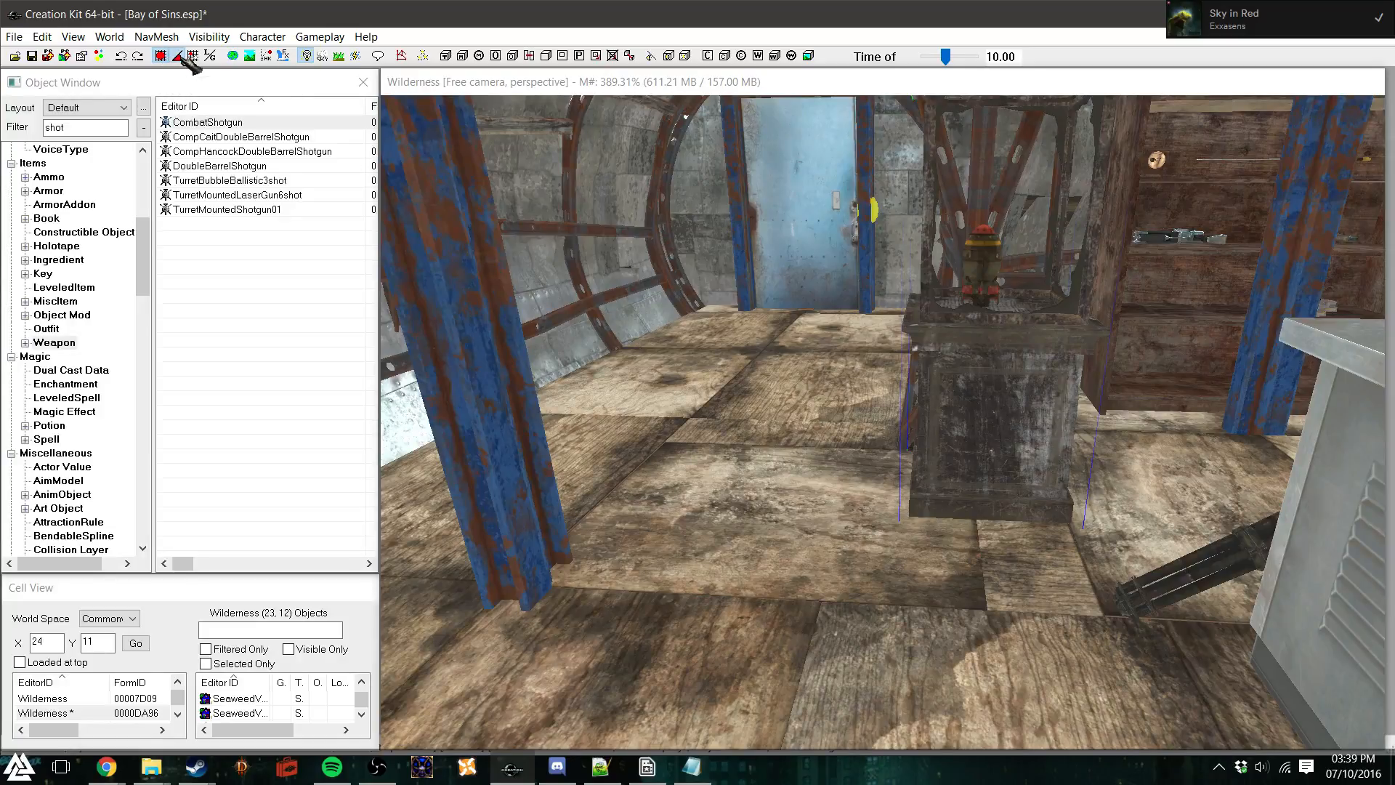
click(482, 77)
drag(970, 418, 618, 516)
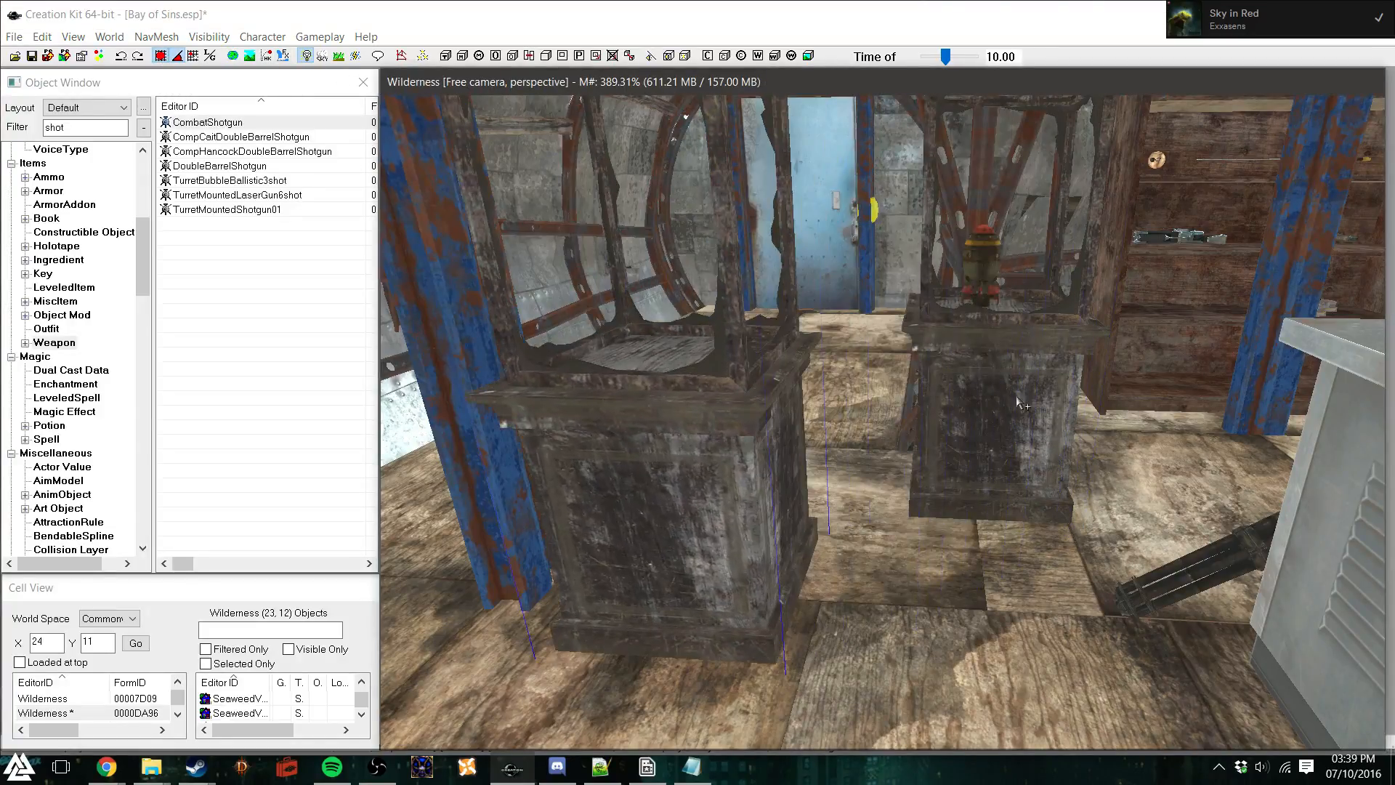
Move the duplicated display case past the blue pillar to the hut's curved wall and settle it on the floor
key(d)
shift+middle_drag(1021, 403, 886, 414)
drag(887, 414, 476, 469)
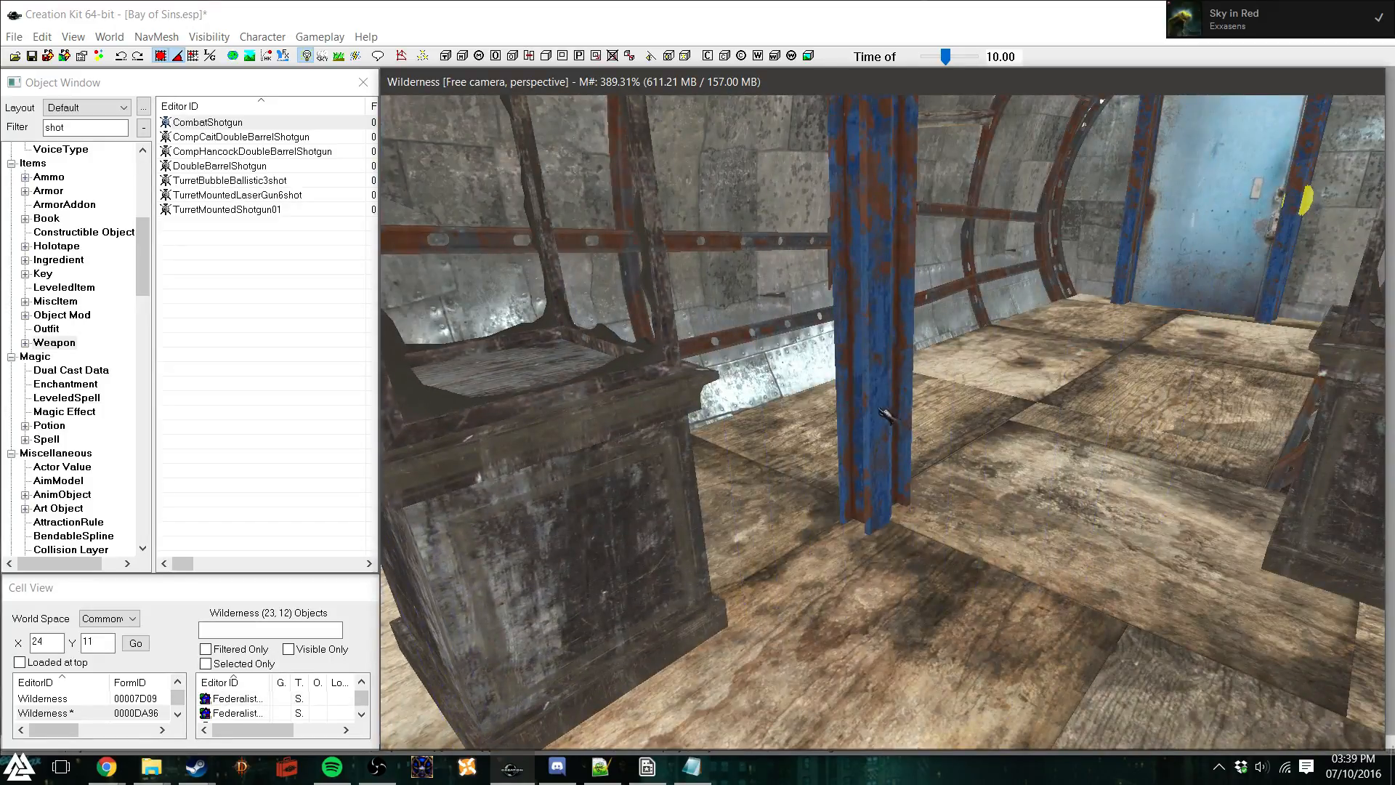
key(f)
drag(905, 522, 819, 450)
shift+middle_drag(685, 419, 762, 425)
scroll(762, 425, up, 2)
shift+middle_drag(722, 515, 690, 517)
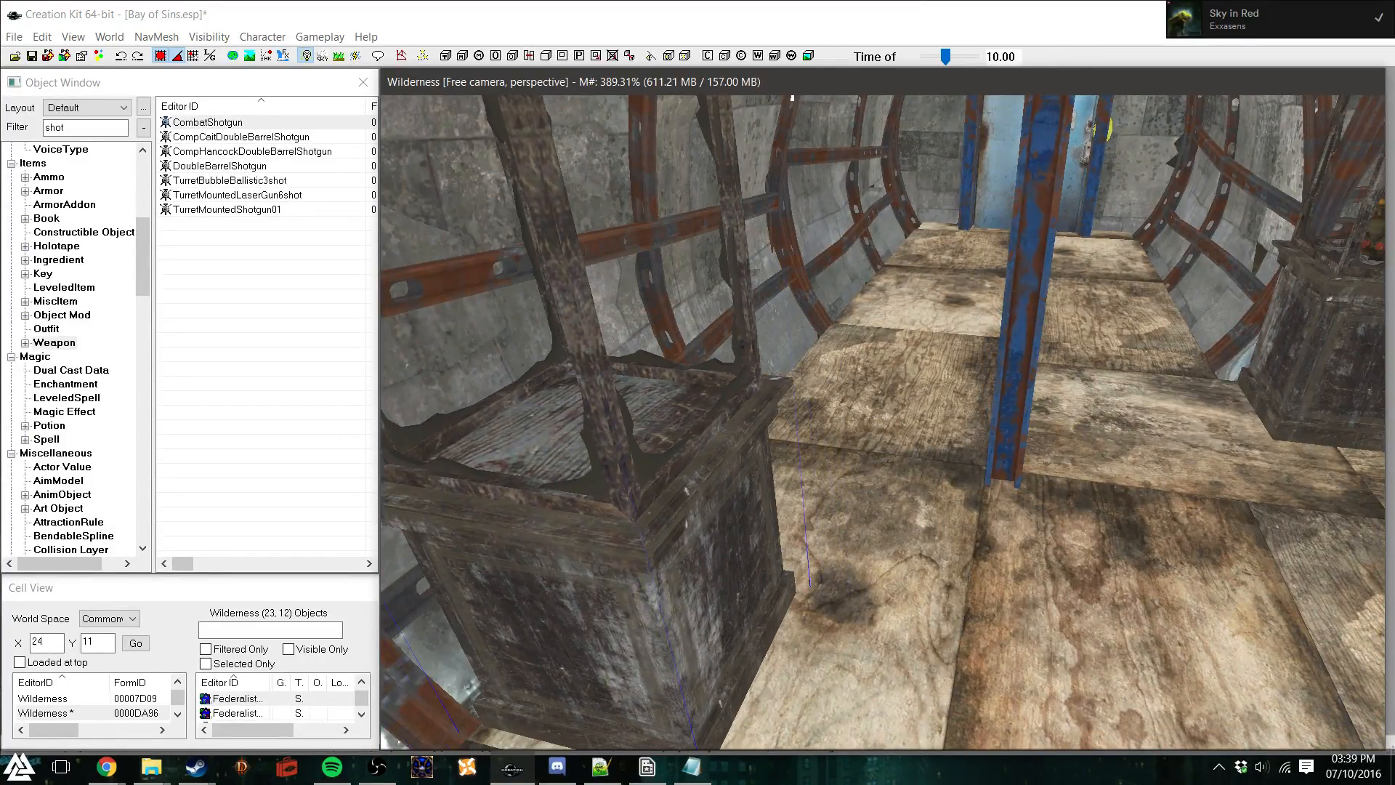
Filter the Weapon items by "knife" and place the Knife inside the duplicated display case
click(28, 126)
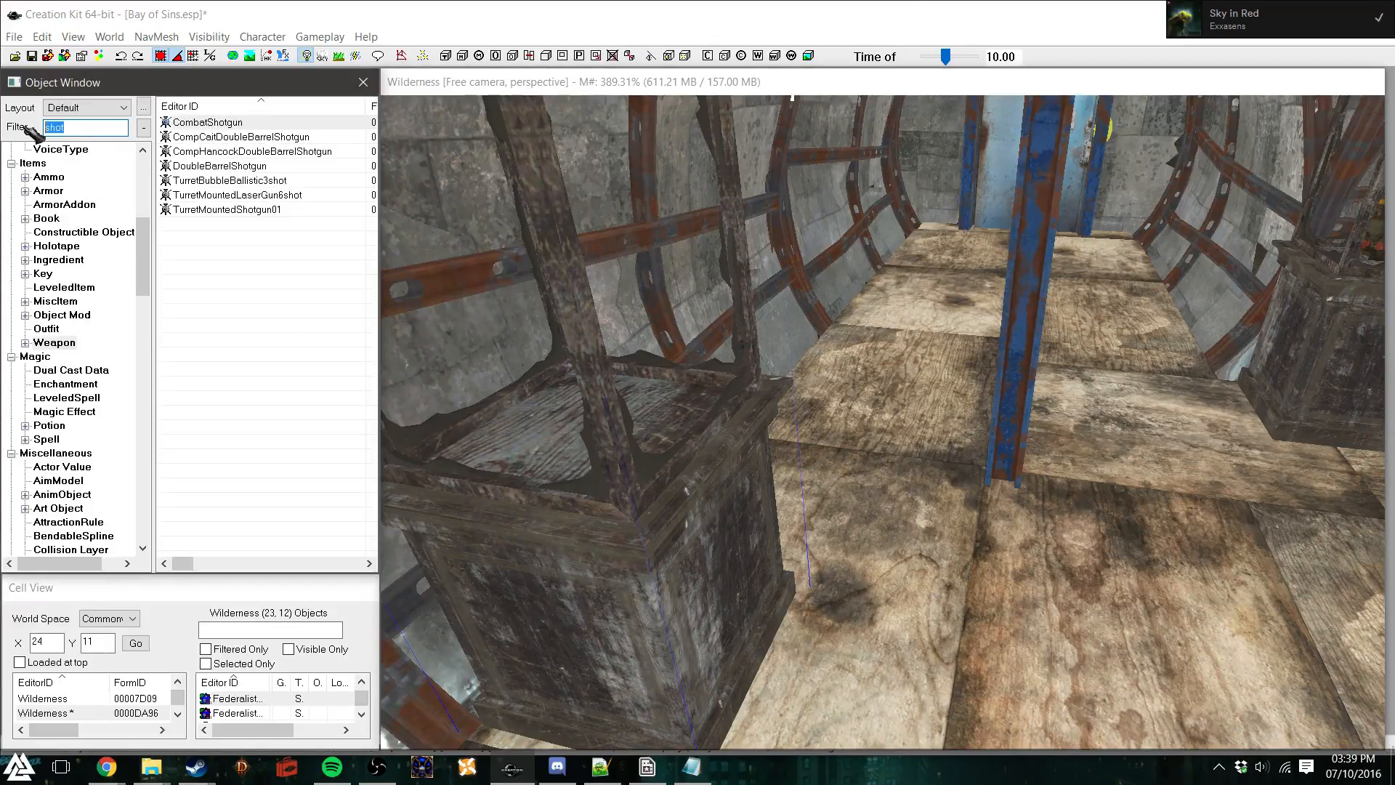
text(knife)
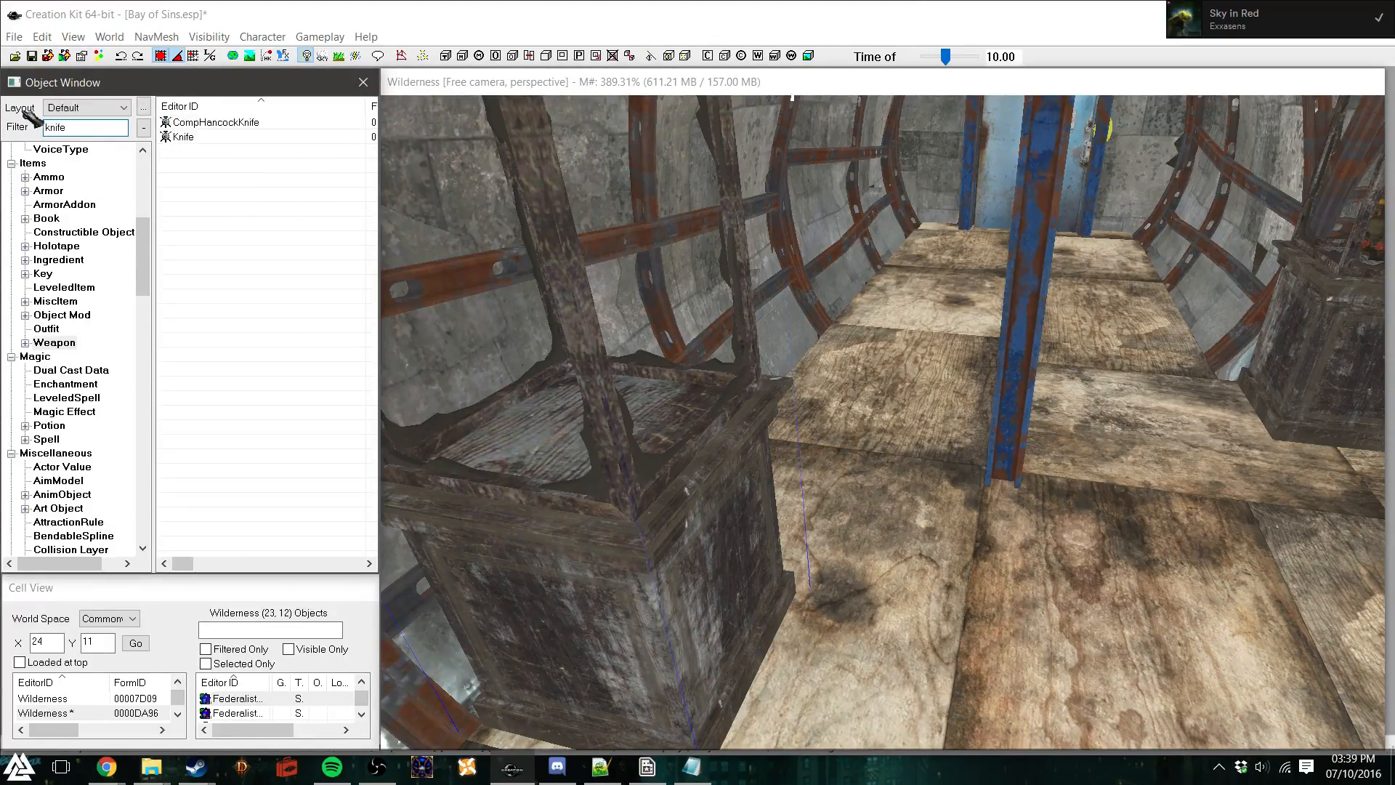
drag(587, 424, 612, 371)
key(z)
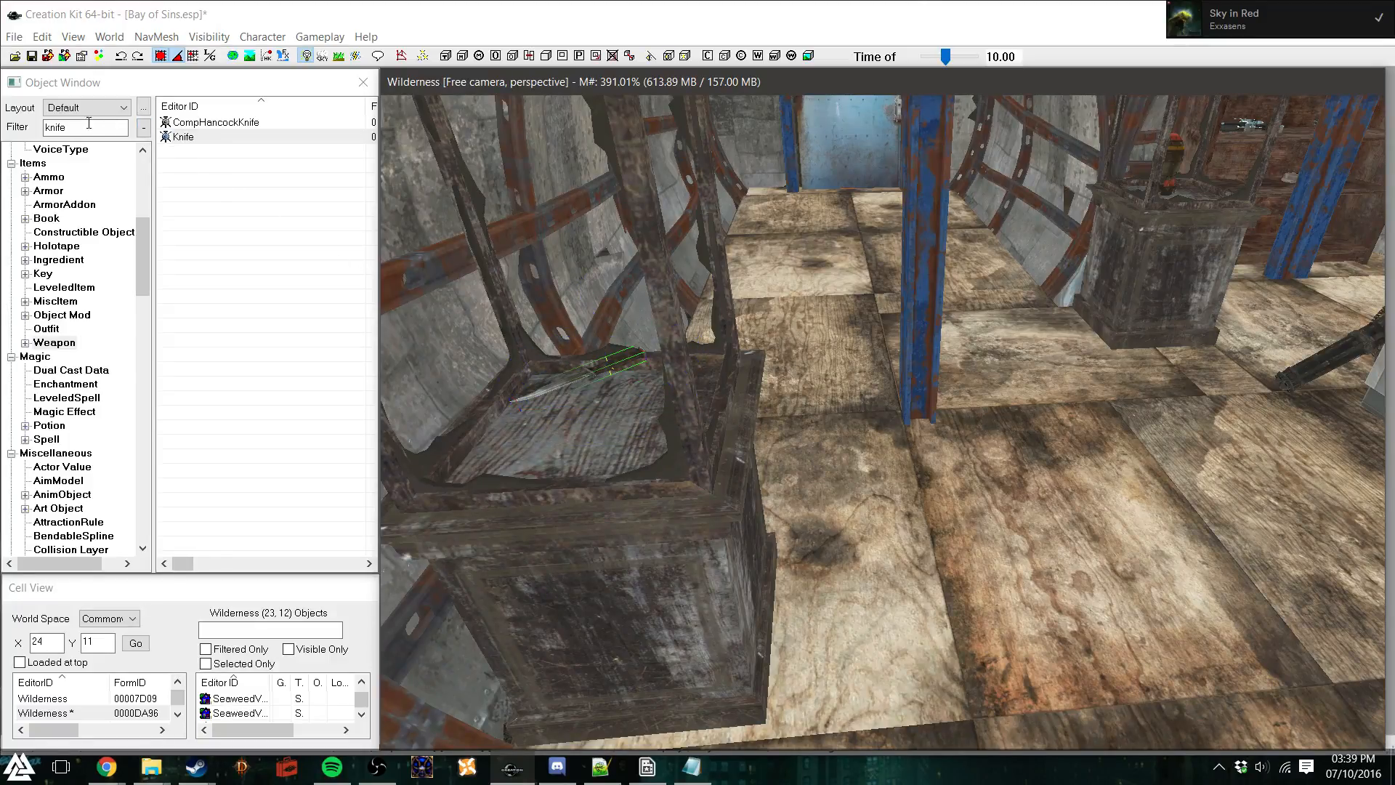
Turn off grid snapping and fine-adjust the Knife's position on the duplicated display case's inner surface
click(161, 59)
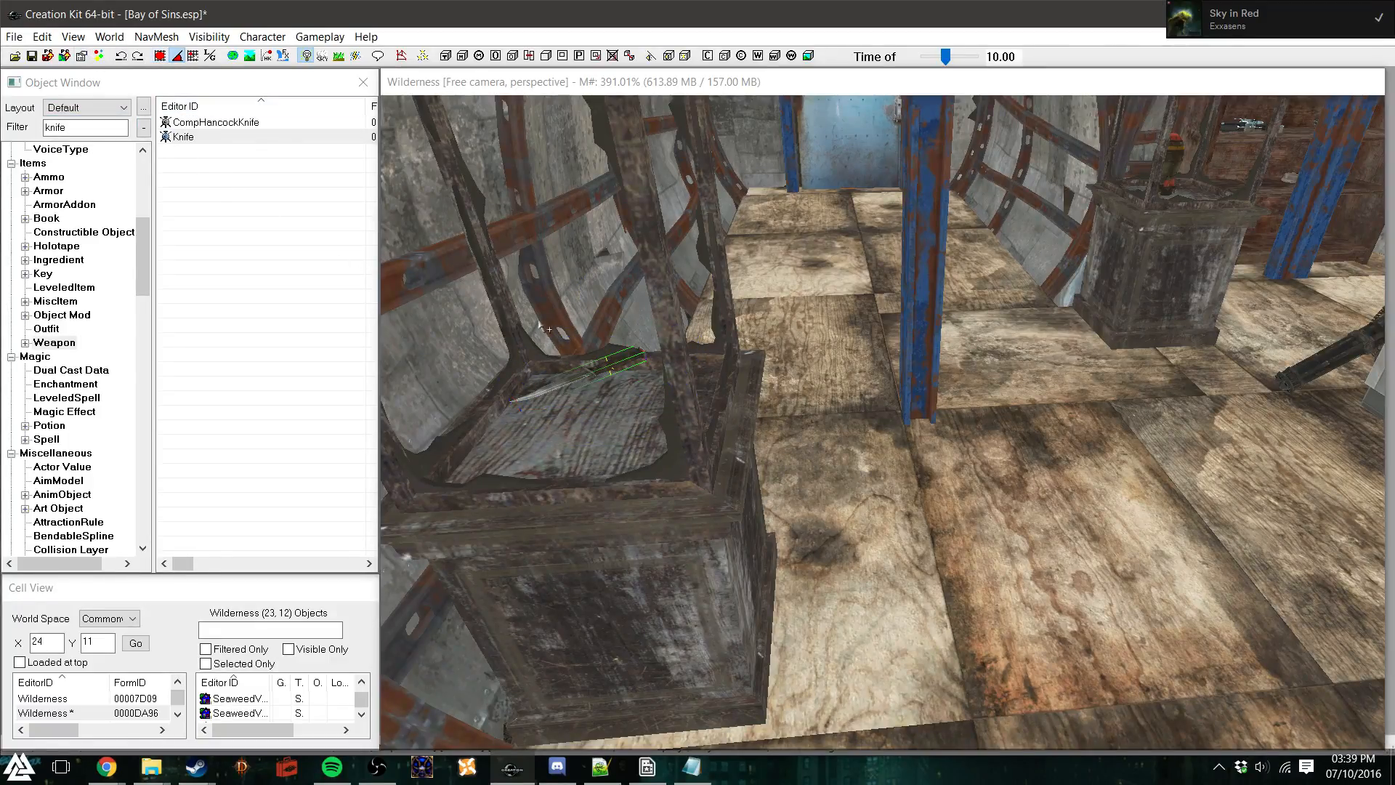
click(602, 367)
key(z)
drag(602, 367, 616, 396)
key(d)
Shift the Fatman bomb sideways along the X axis so it stands centred in its display case
shift+middle_drag(701, 420, 638, 455)
scroll(734, 383, up, 4)
scroll(637, 455, up, 4)
click(625, 473)
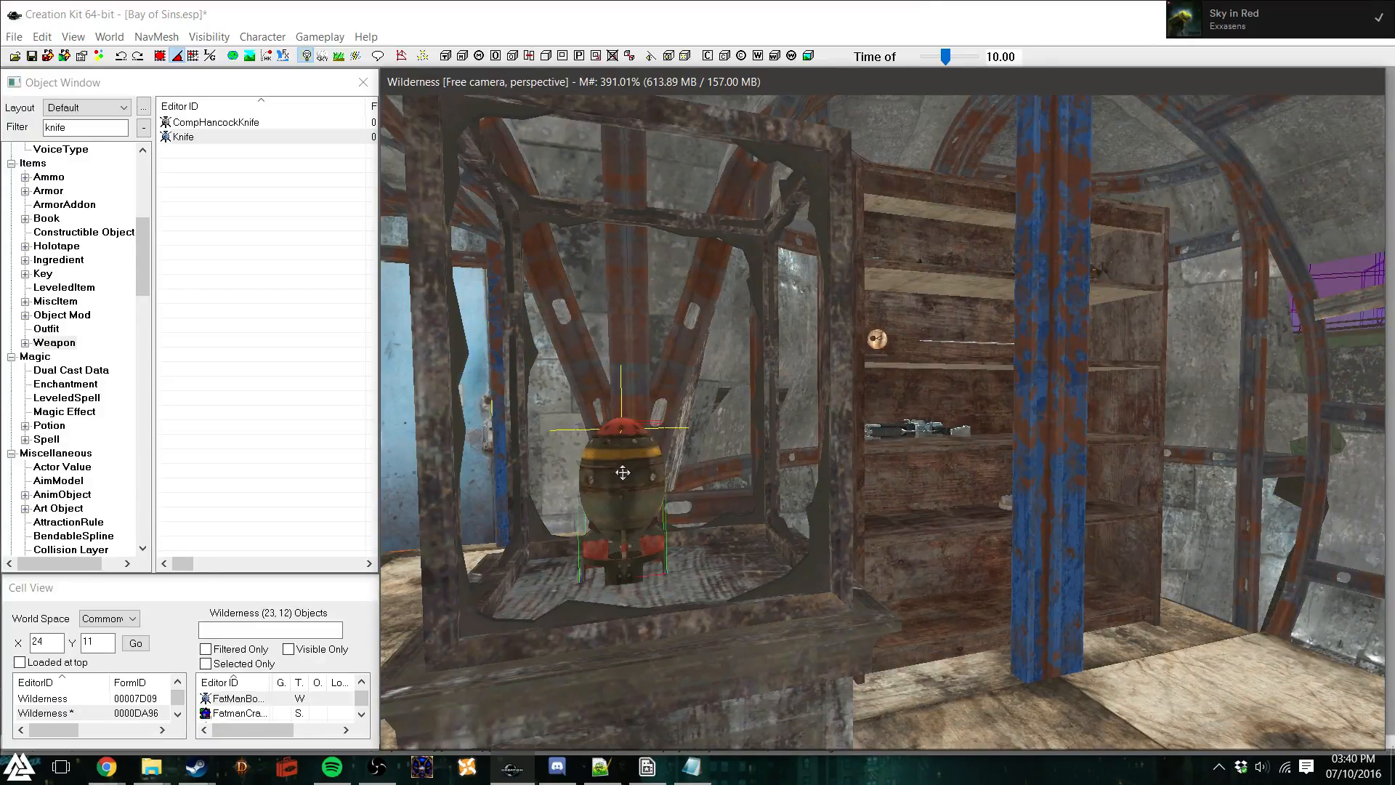
key(z)
key(x)
drag(623, 472, 641, 472)
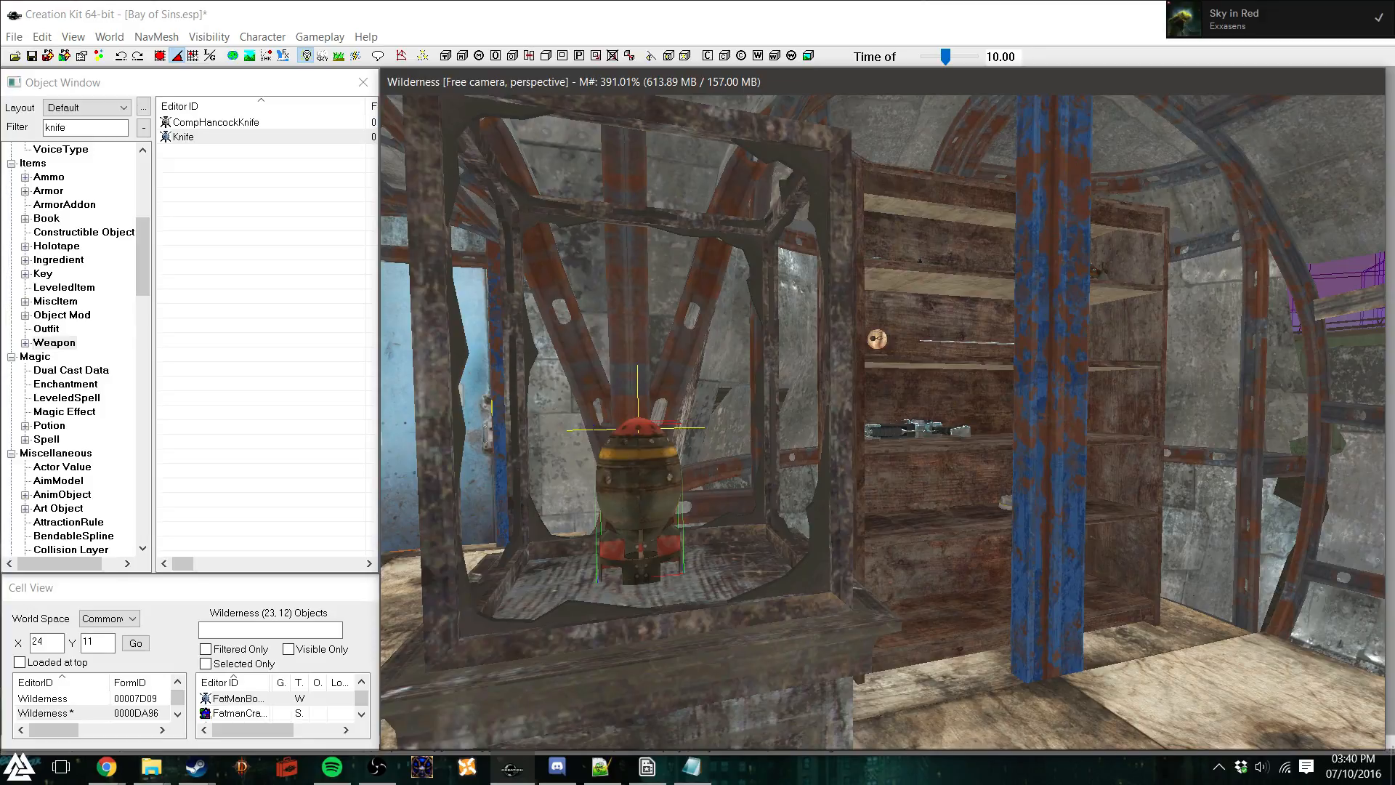
Filter the Static world objects by "flower" and place GreenHsFlowerPot_Static01 on the far end of the metal counter
shift+middle_drag(646, 472, 864, 463)
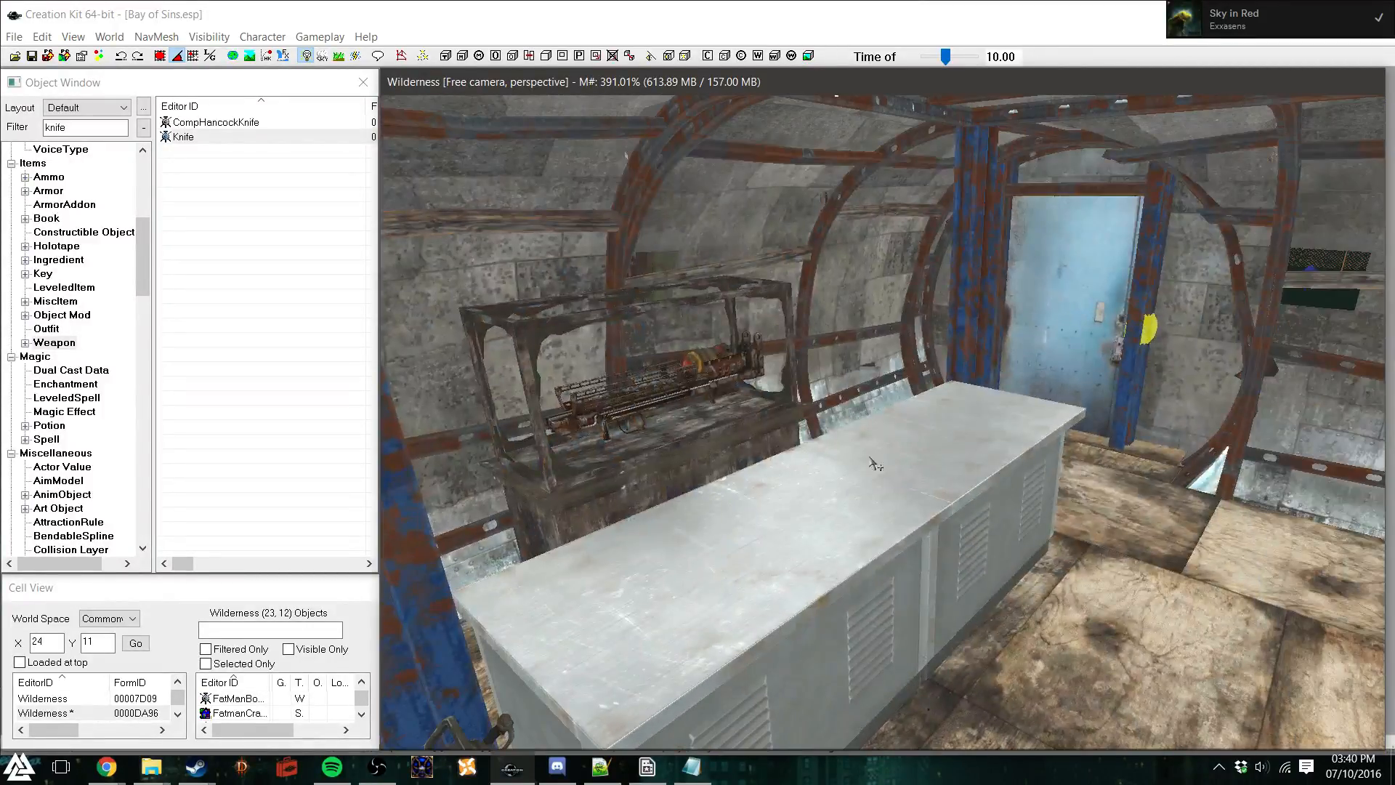
shift+middle_drag(963, 467, 875, 450)
scroll(1009, 451, up, 4)
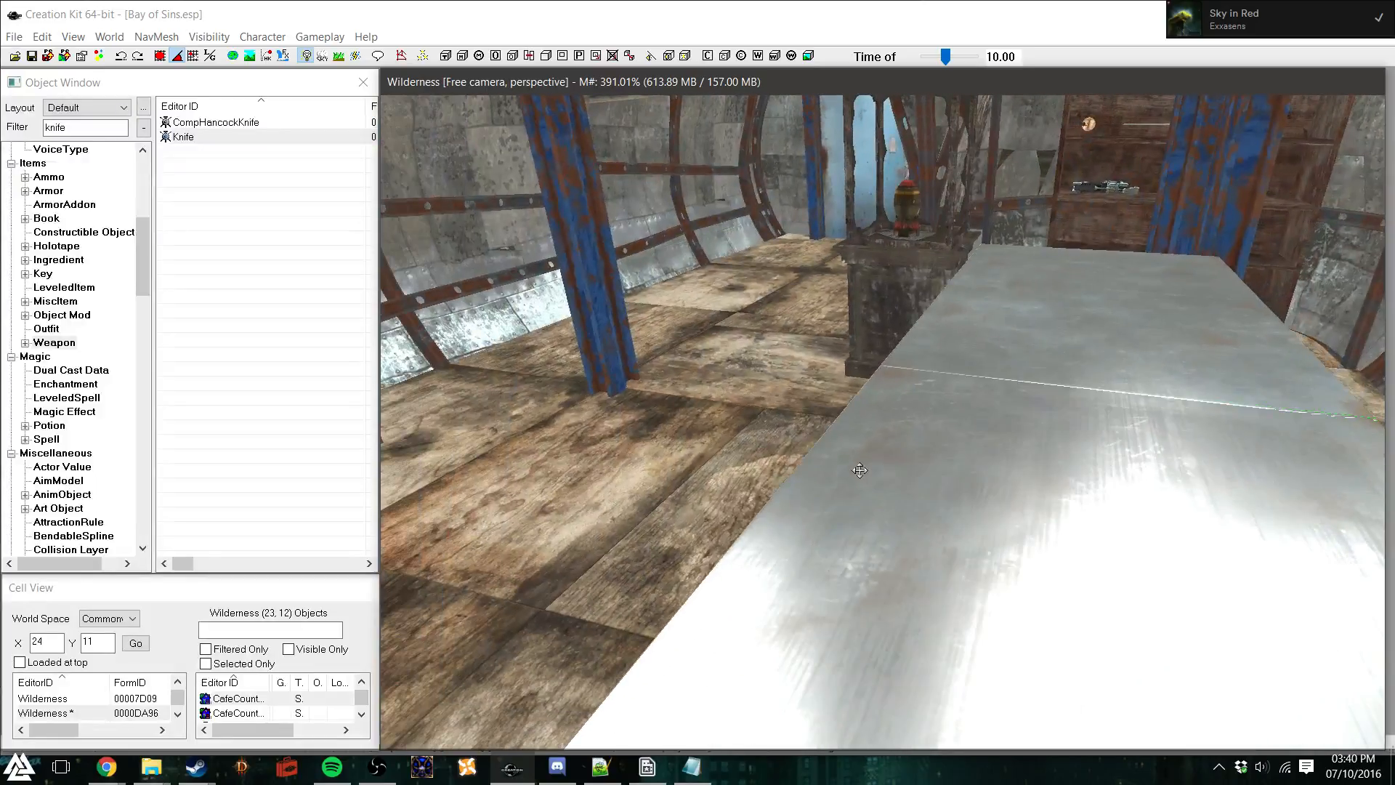
scroll(937, 469, down, 3)
scroll(859, 470, up, 2)
key(d)
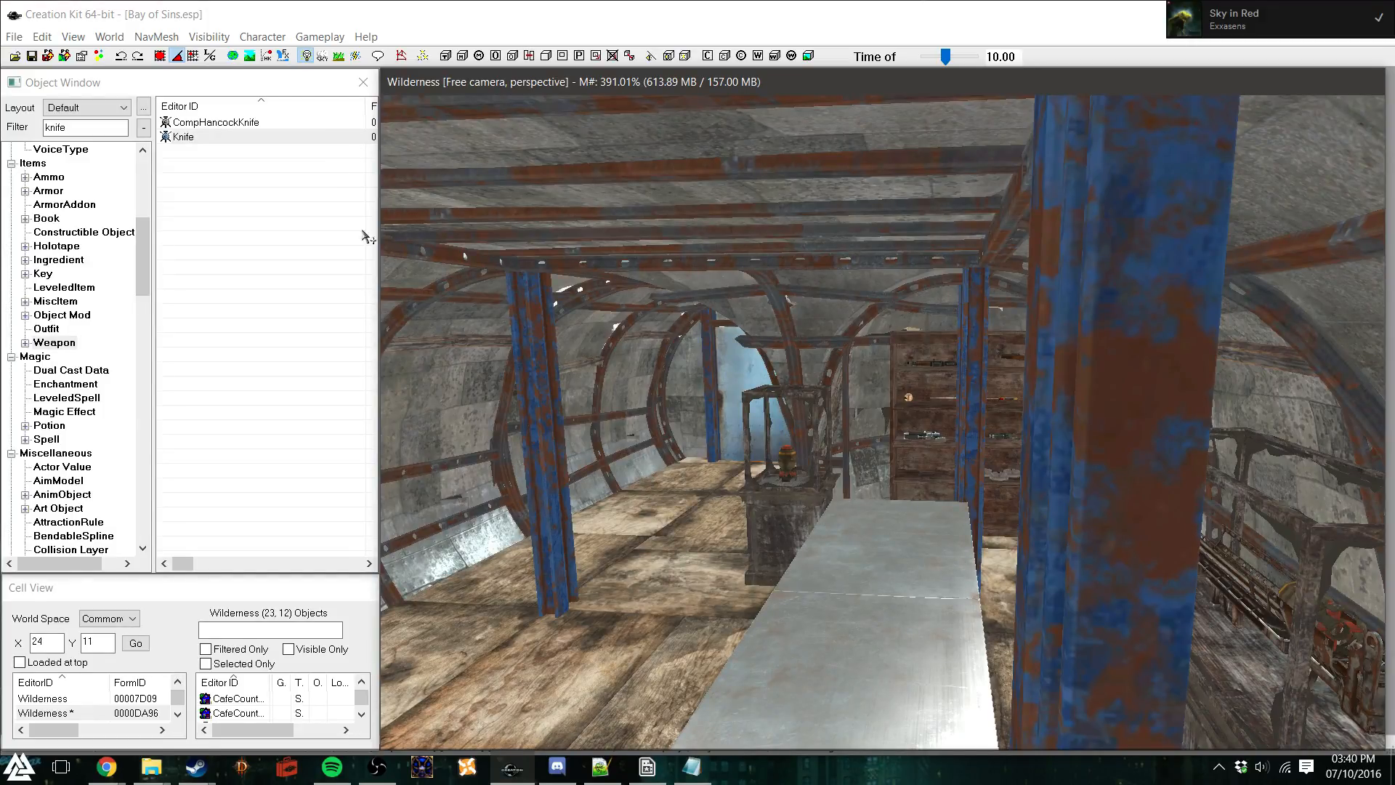
double_click(56, 127)
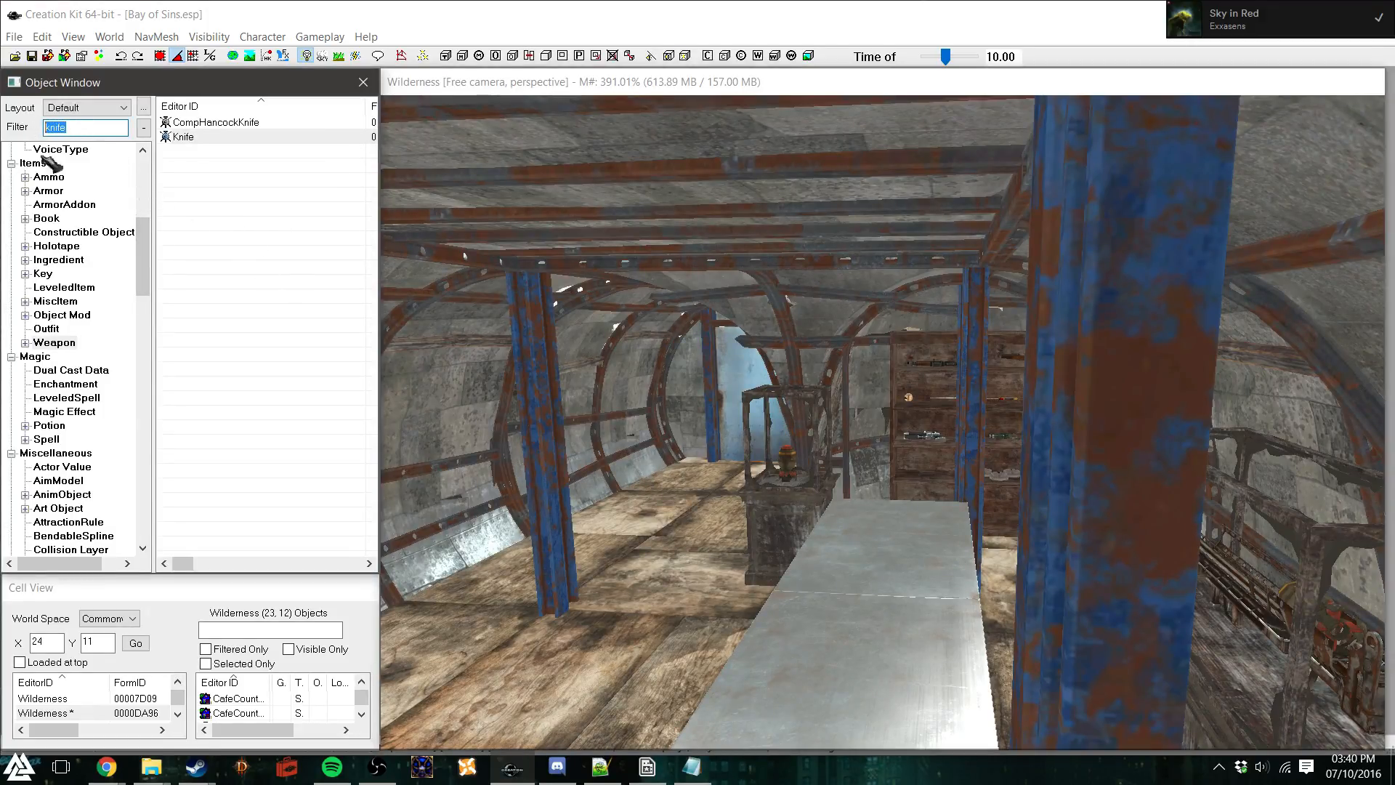
drag(150, 263, 154, 488)
click(48, 288)
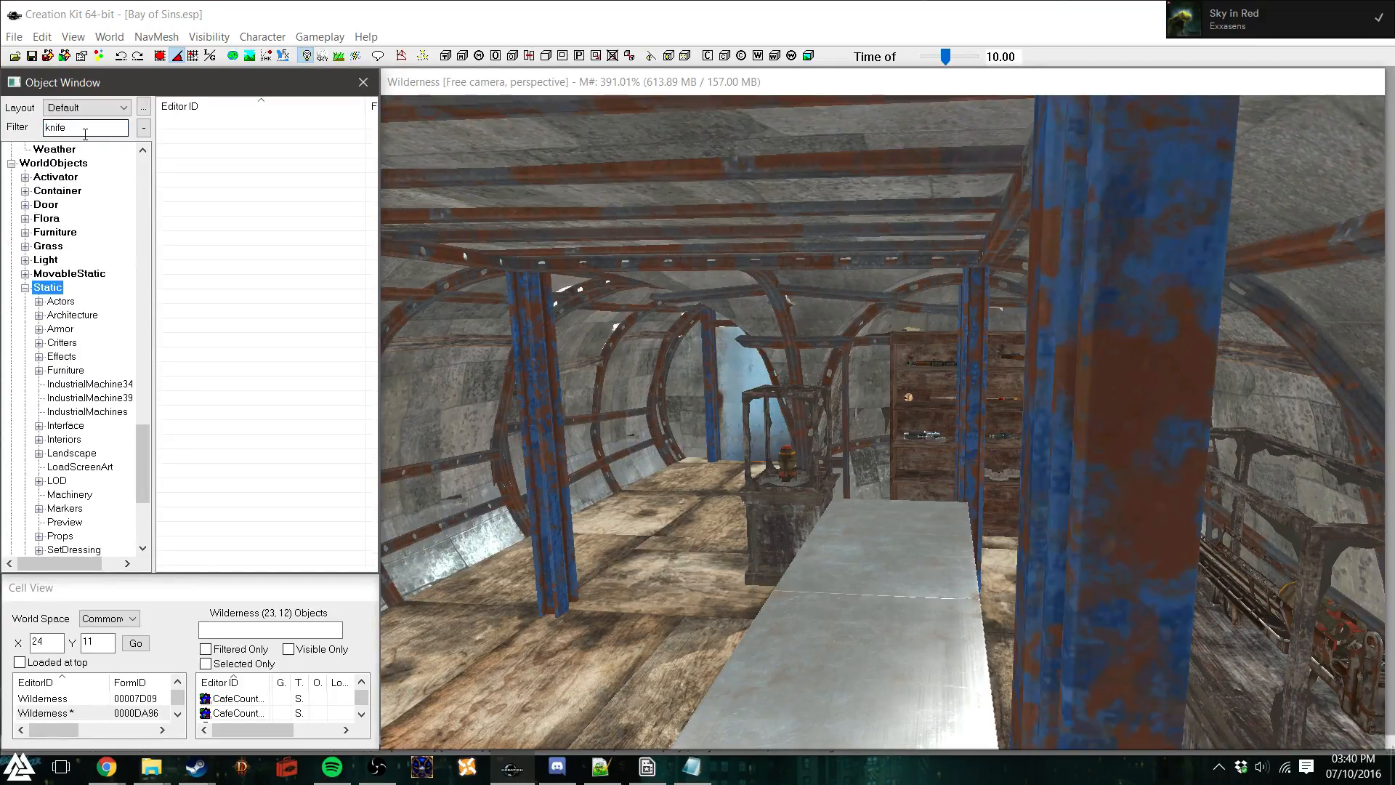
drag(85, 134, 52, 126)
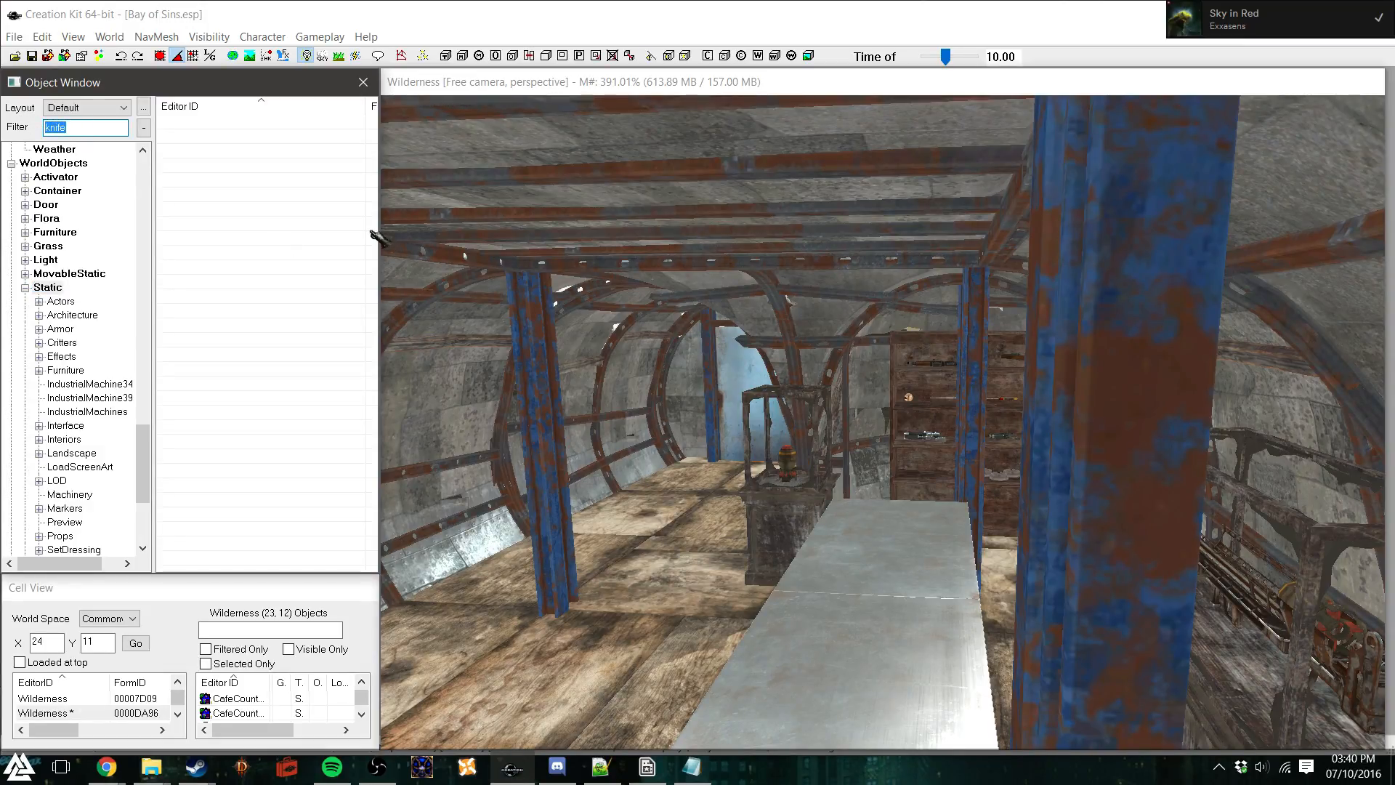
text(flower)
drag(225, 138, 680, 444)
drag(935, 573, 917, 593)
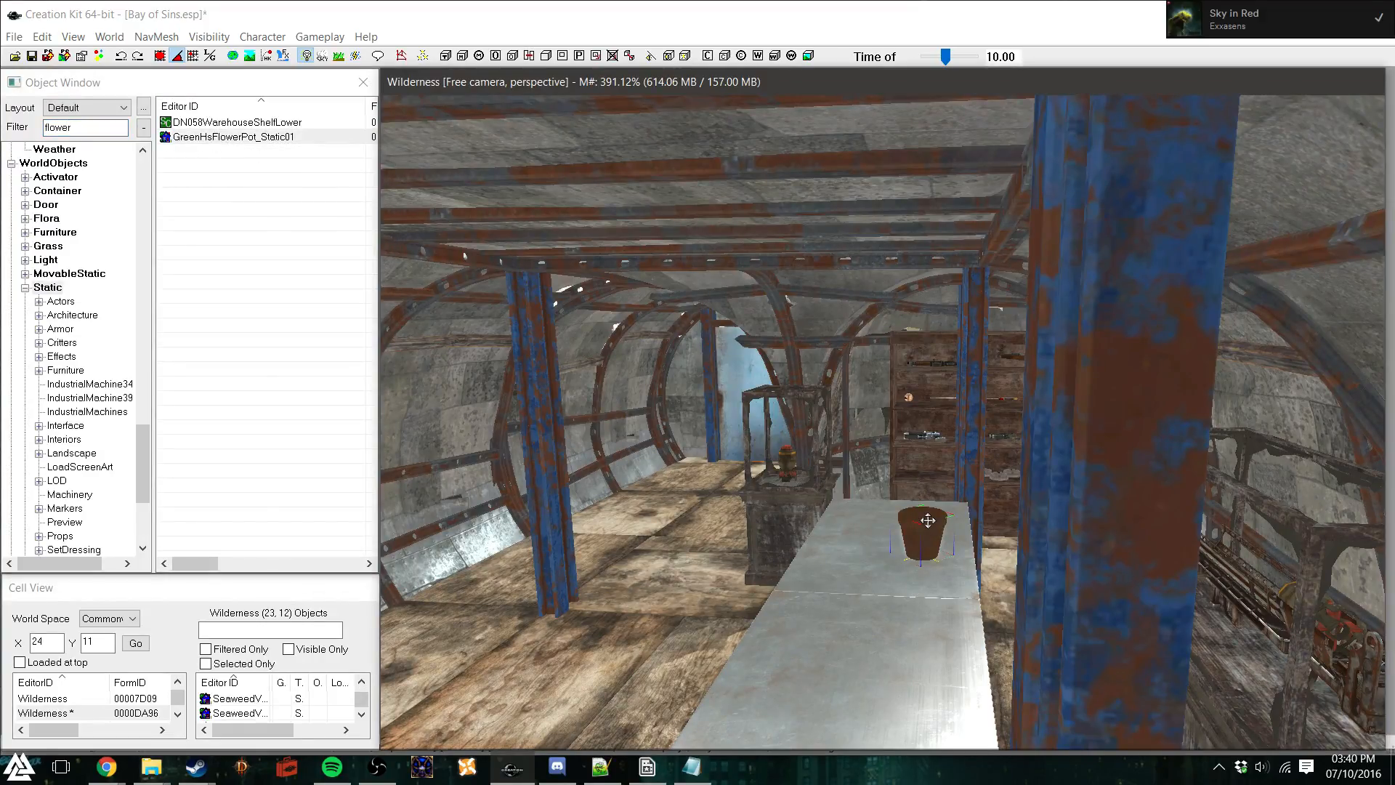
Delete the flower pot from the metal counter and look through the Static objects filtered by "pot"
key(Delete)
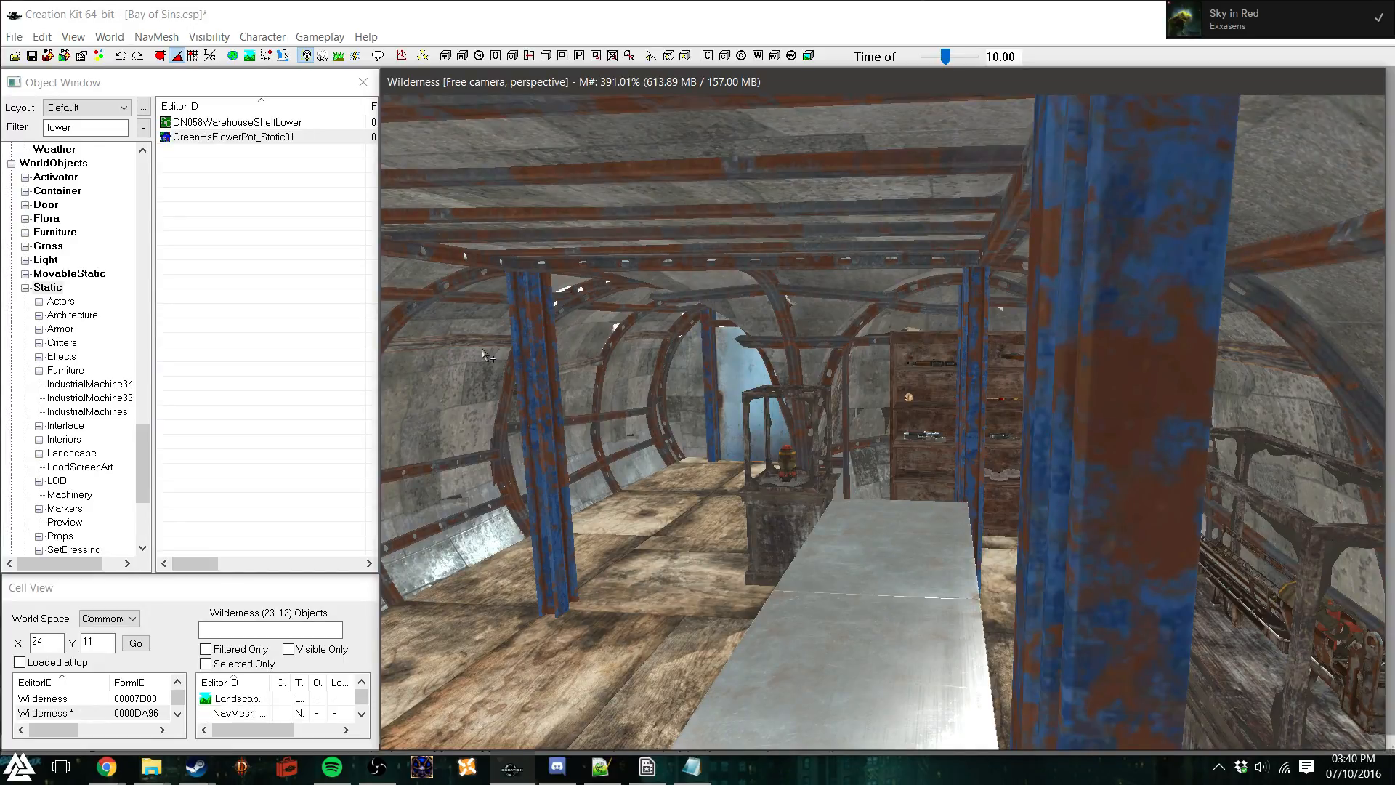
click(101, 128)
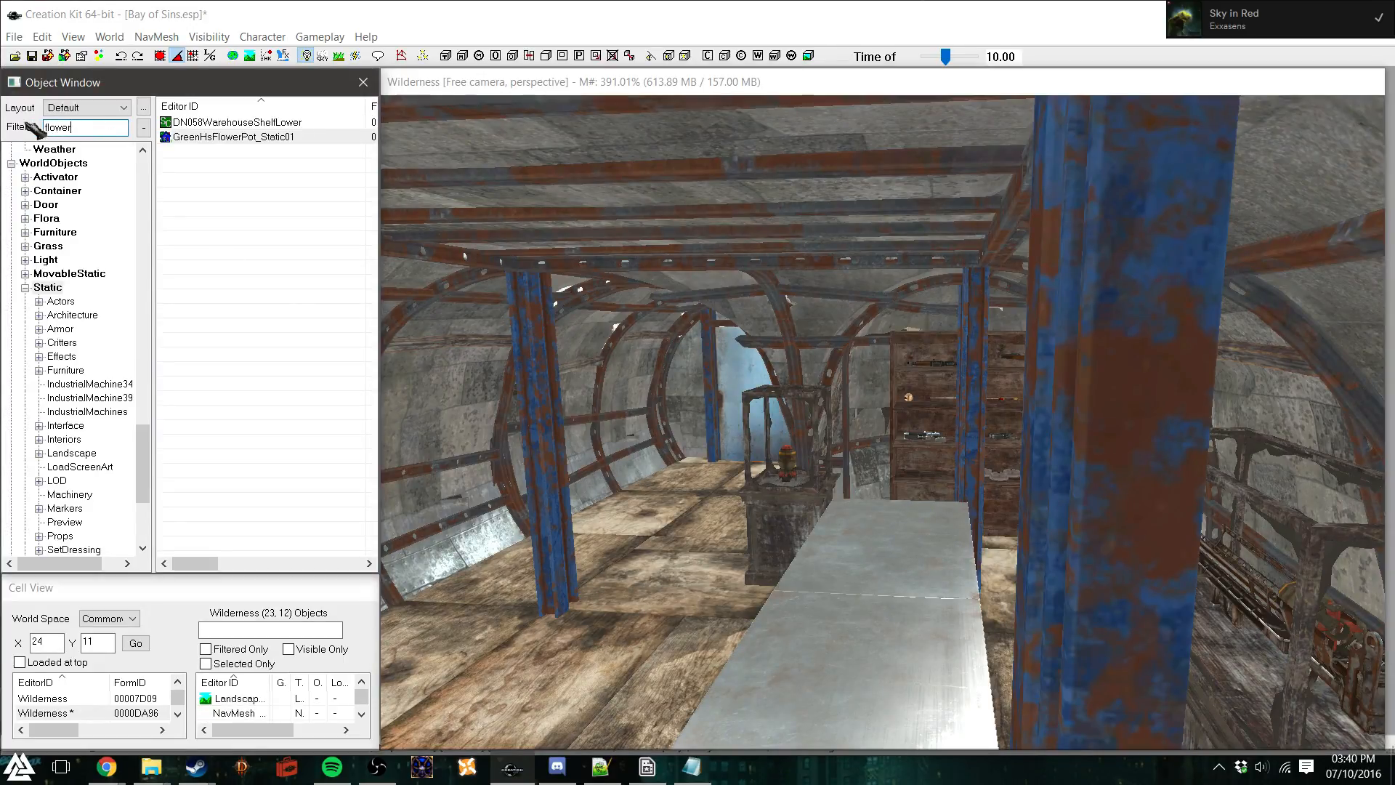
text(pot)
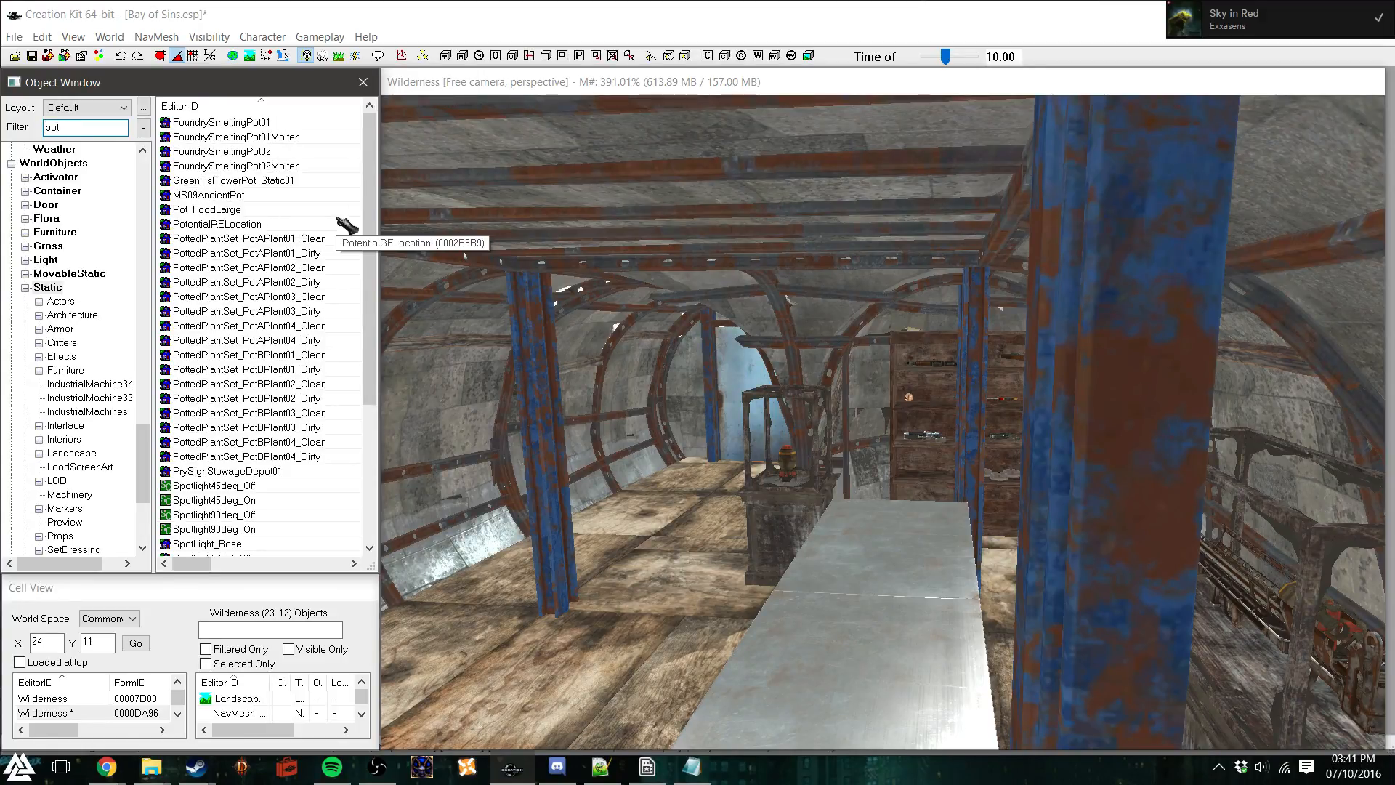
drag(371, 207, 342, 373)
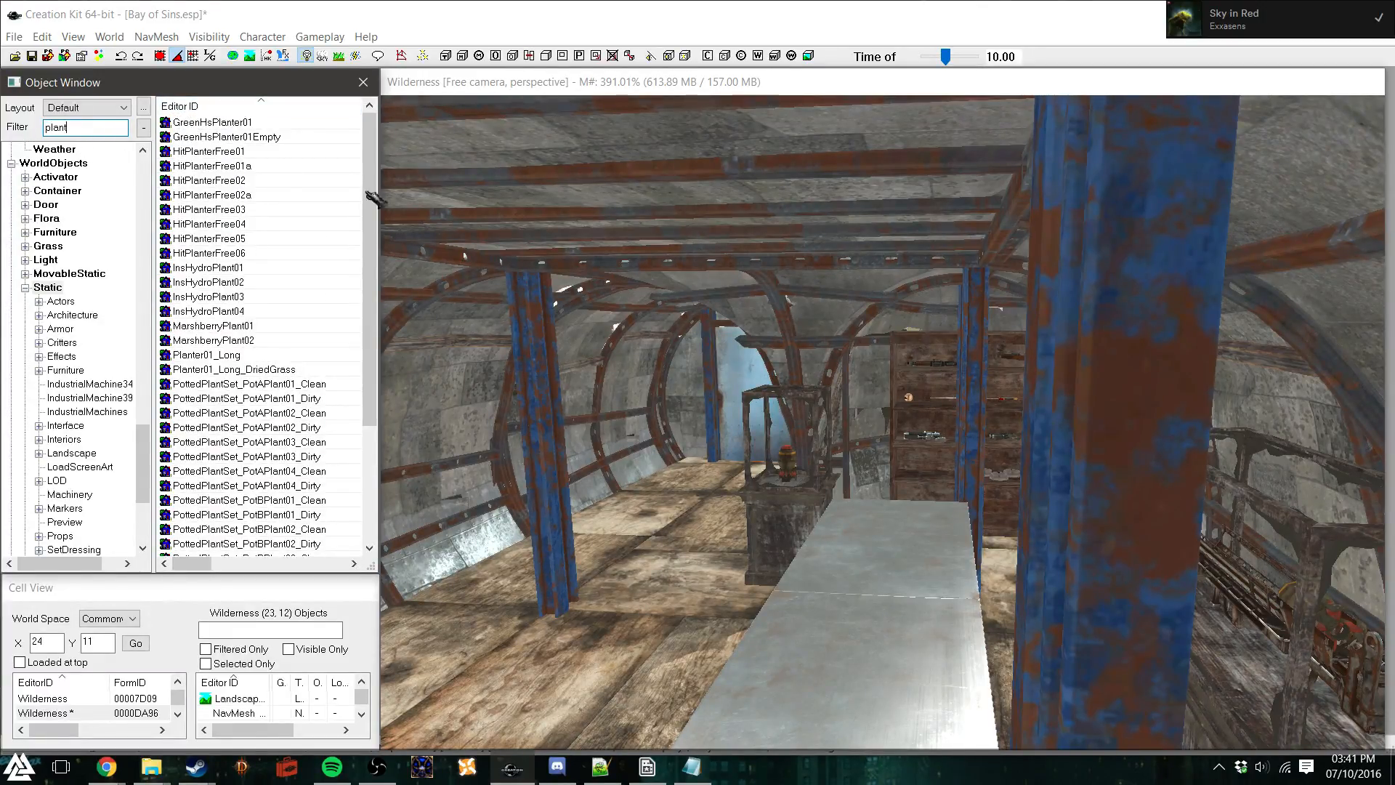
Filter the Static objects by "plant" and place PottedPlantSet_PotAPlant01_Clean on the far end of the metal counter
scroll(375, 182, down, 1)
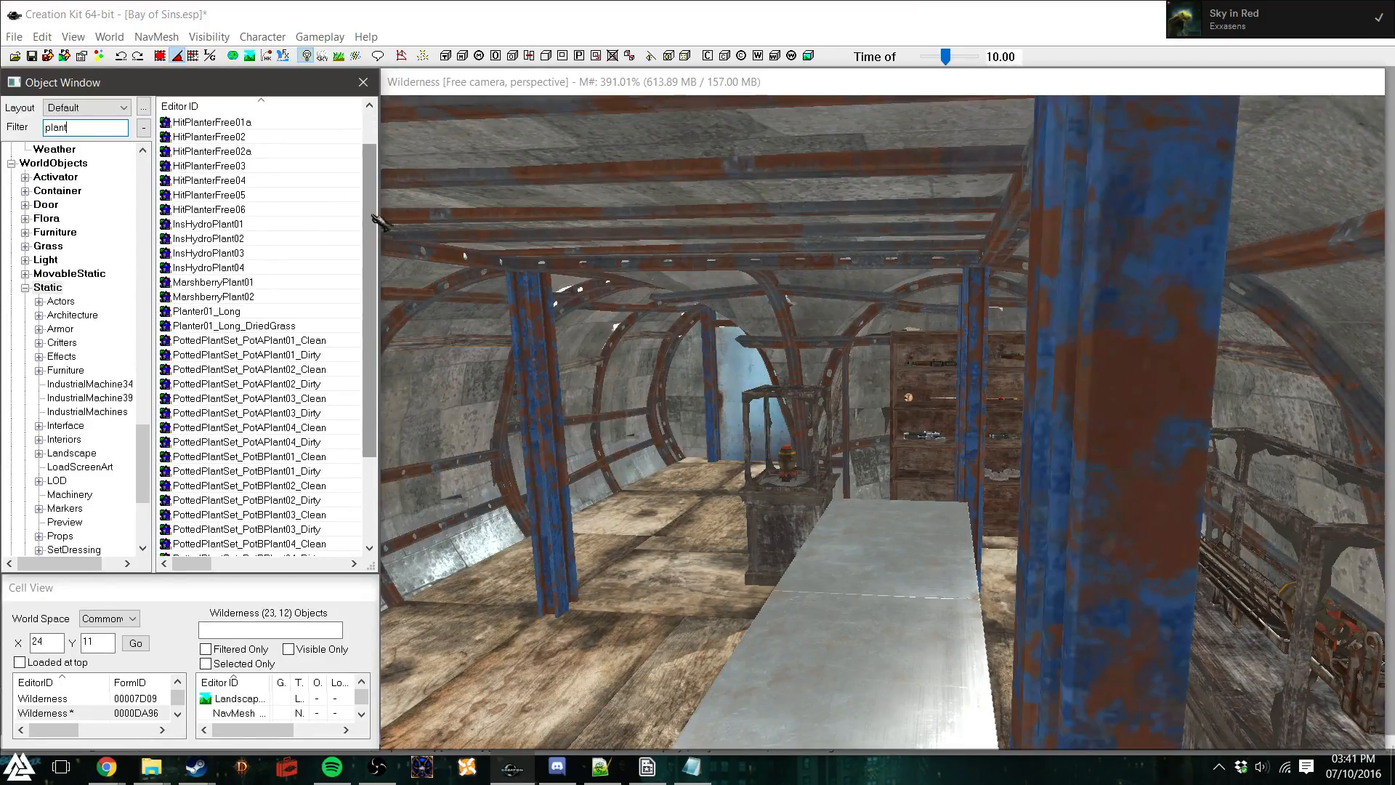
scroll(380, 166, up, 1)
drag(375, 163, 356, 324)
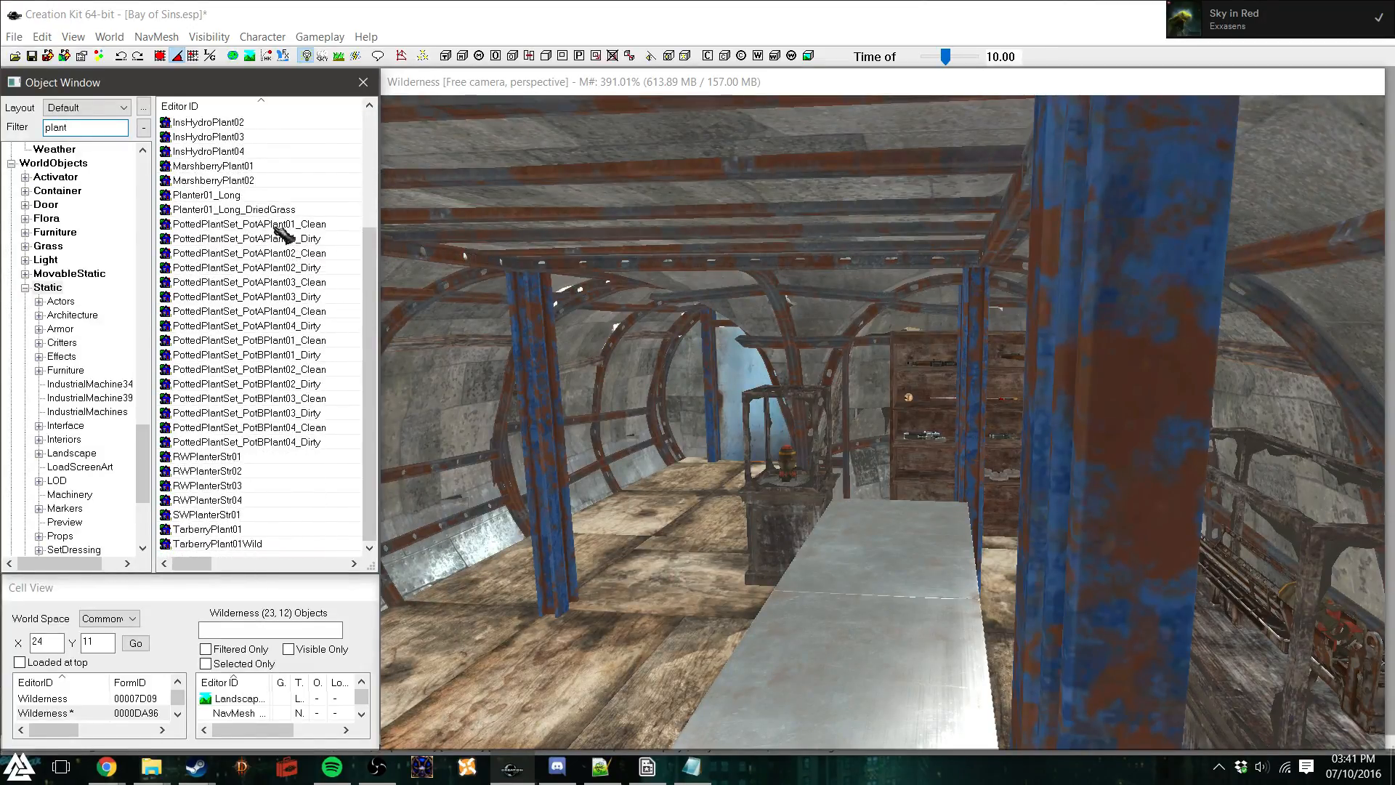
drag(274, 225, 452, 337)
drag(912, 558, 914, 541)
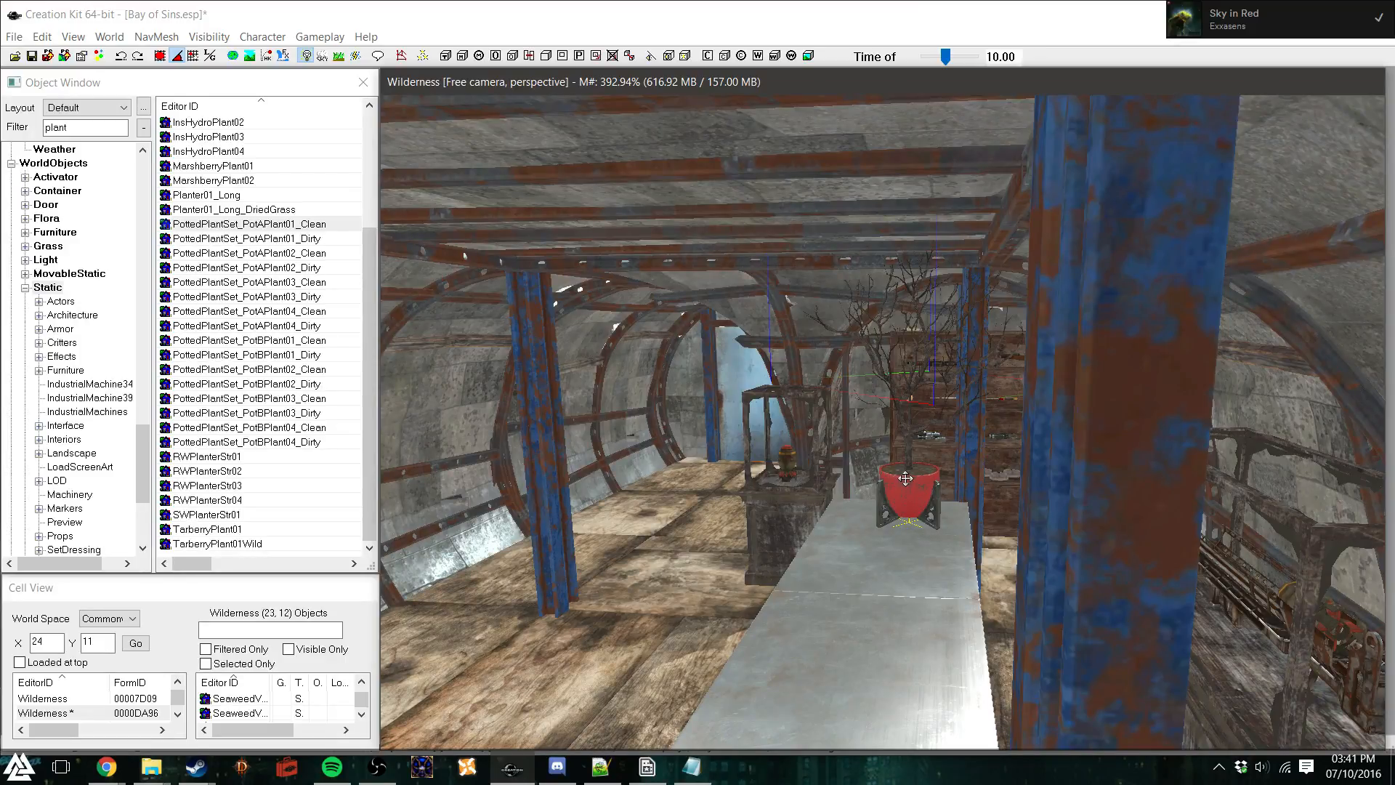
drag(905, 479, 905, 470)
Move the potted plant to the outer corner of the counter's far end, rotate it, and deselect it
scroll(905, 471, up, 2)
scroll(906, 471, up, 3)
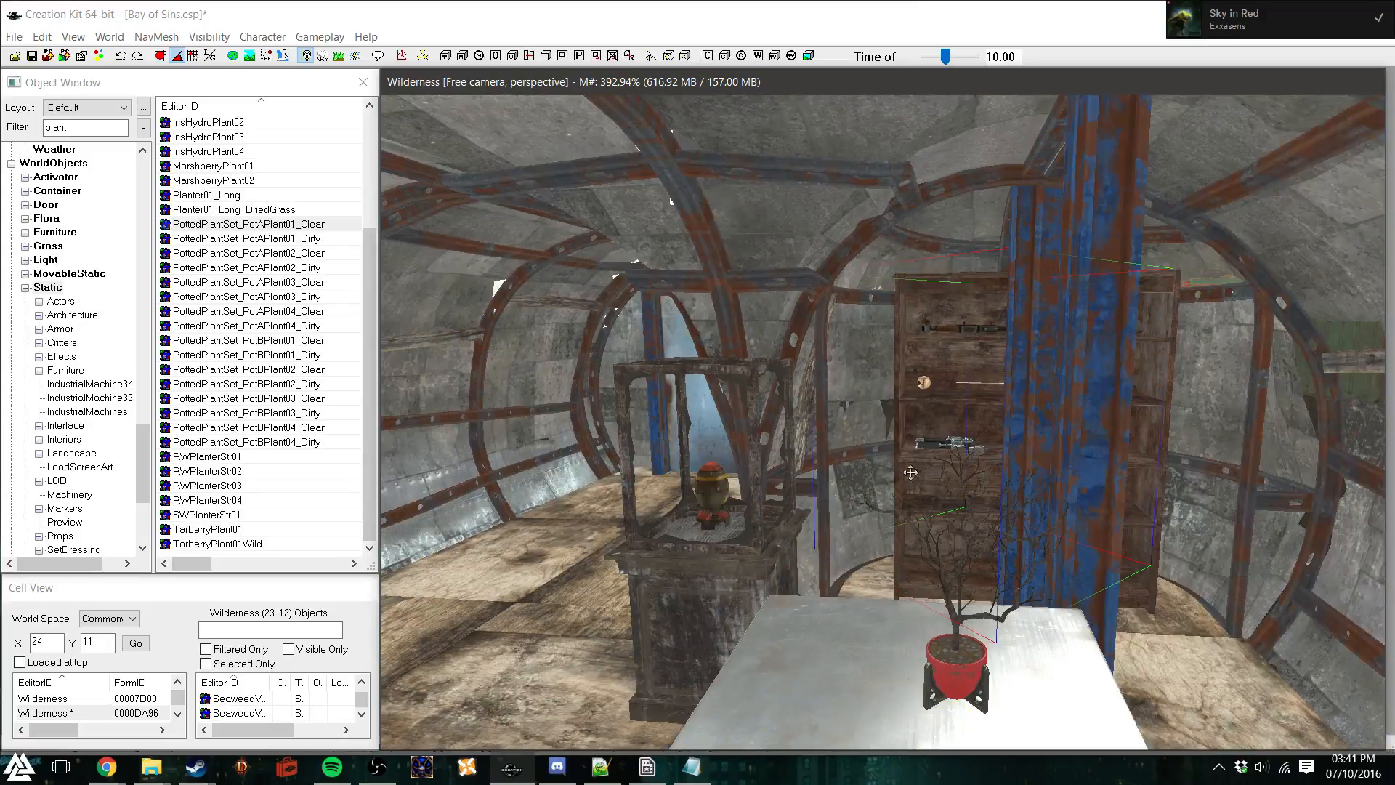
drag(964, 666, 785, 596)
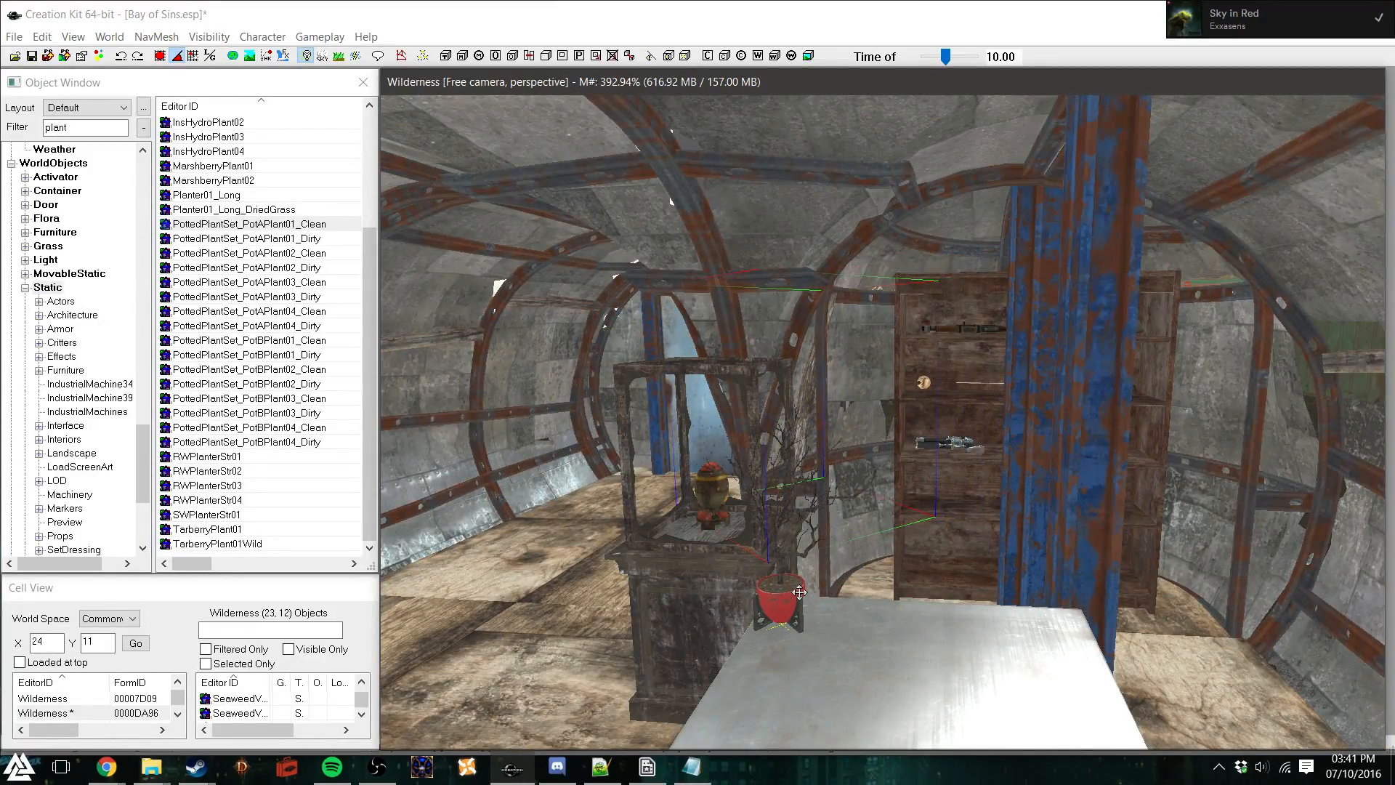
shift+middle_drag(822, 601, 922, 529)
mouse_move(884, 404)
mouse_down()
mouse_move(865, 388)
mouse_move(852, 320)
mouse_move(865, 399)
mouse_up()
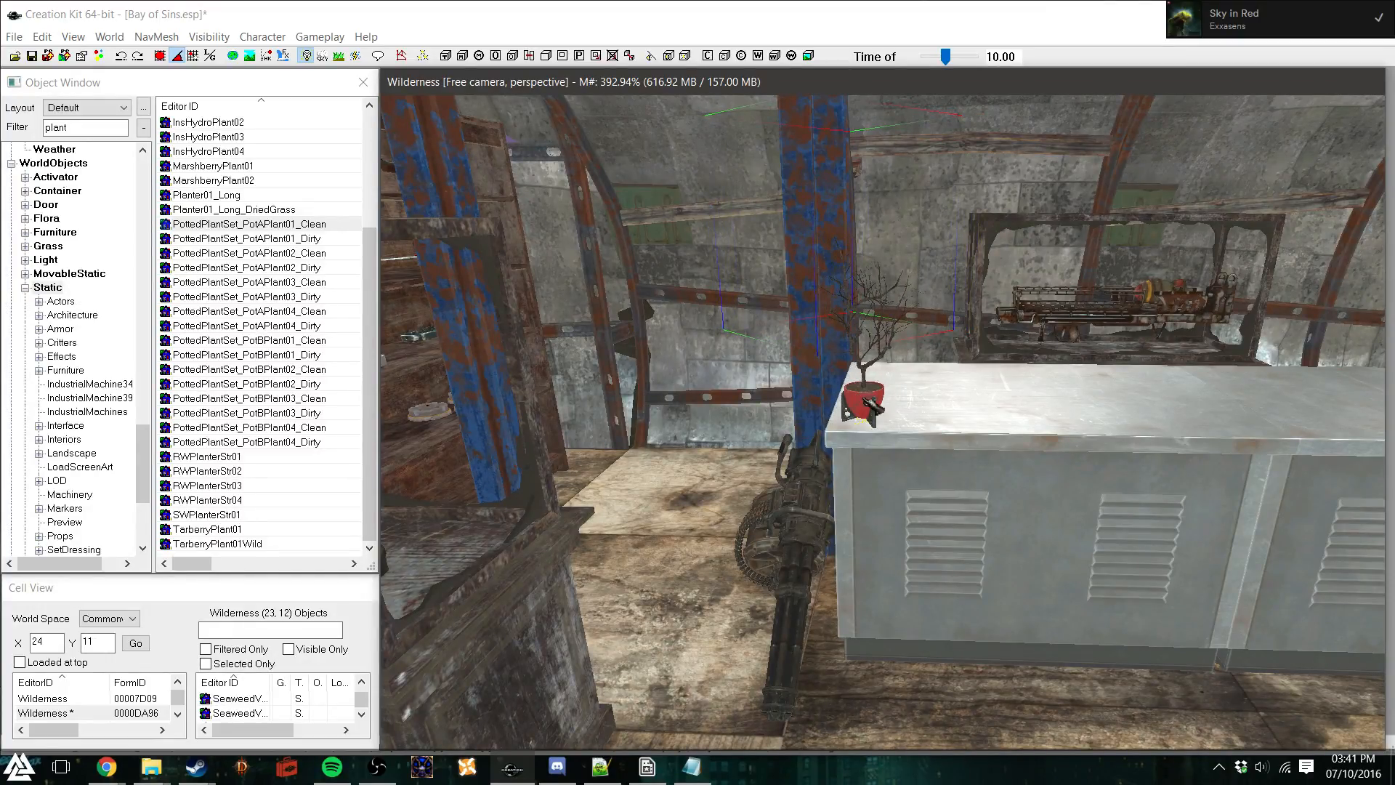
right_drag(865, 398, 978, 399)
key(d)
Examine the open floor beside the metal counter and around the blue door
shift+middle_drag(881, 472, 800, 462)
scroll(919, 464, up, 2)
scroll(895, 457, up, 5)
click(992, 460)
mouse_move(980, 458)
shift+middle_down()
mouse_move(949, 467)
mouse_move(982, 456)
mouse_move(966, 459)
shift+middle_up()
scroll(967, 459, down, 2)
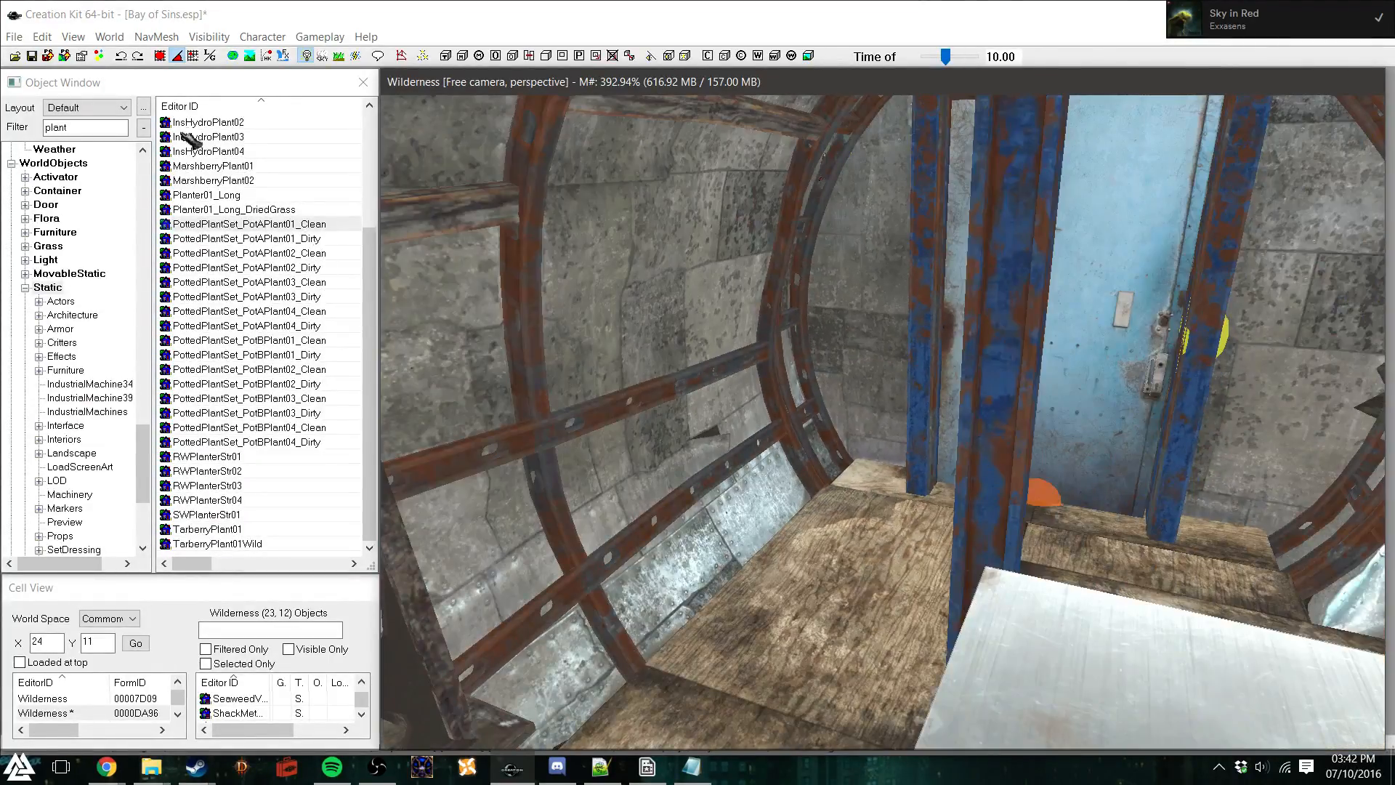
drag(153, 444, 153, 378)
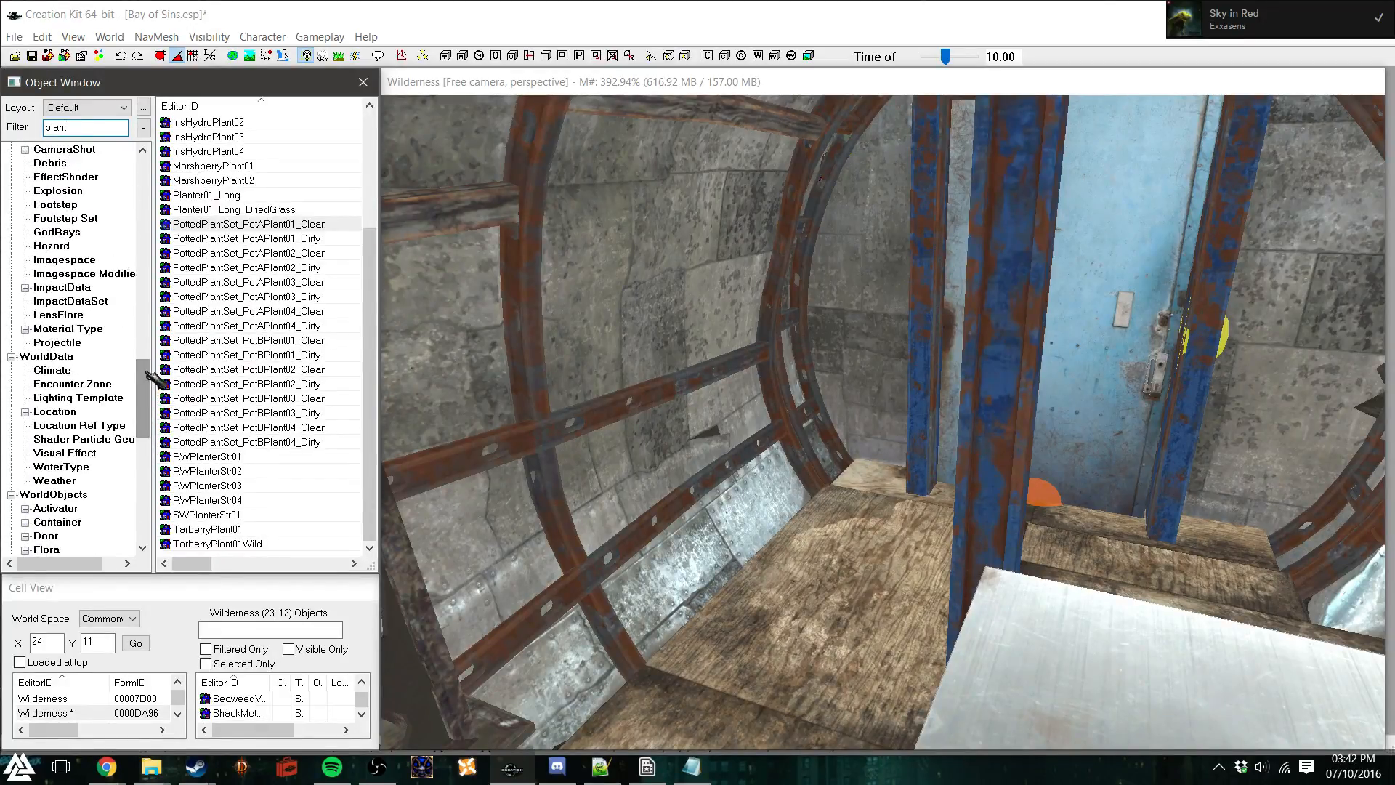
click(594, 93)
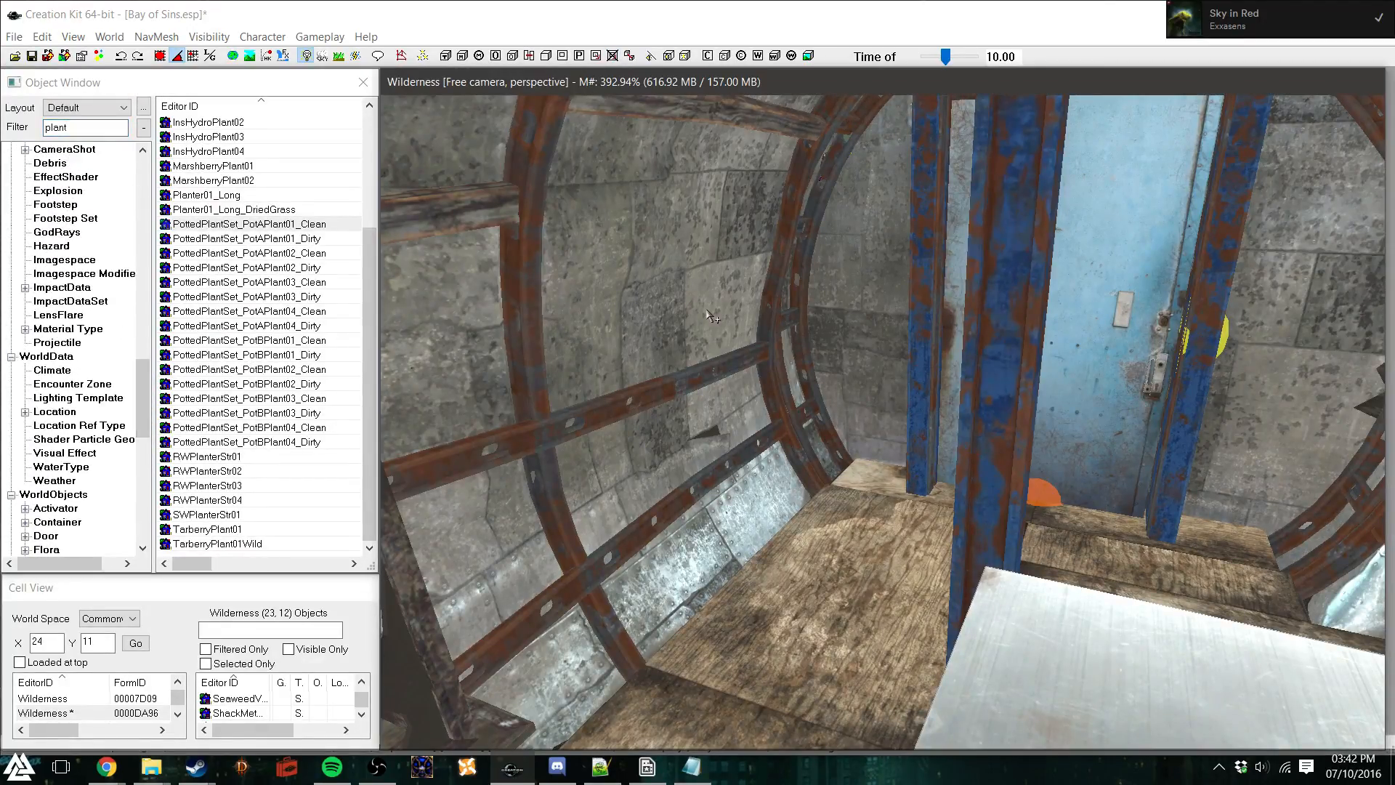
List the Furniture world objects and filter them by "chair"
drag(149, 411, 149, 190)
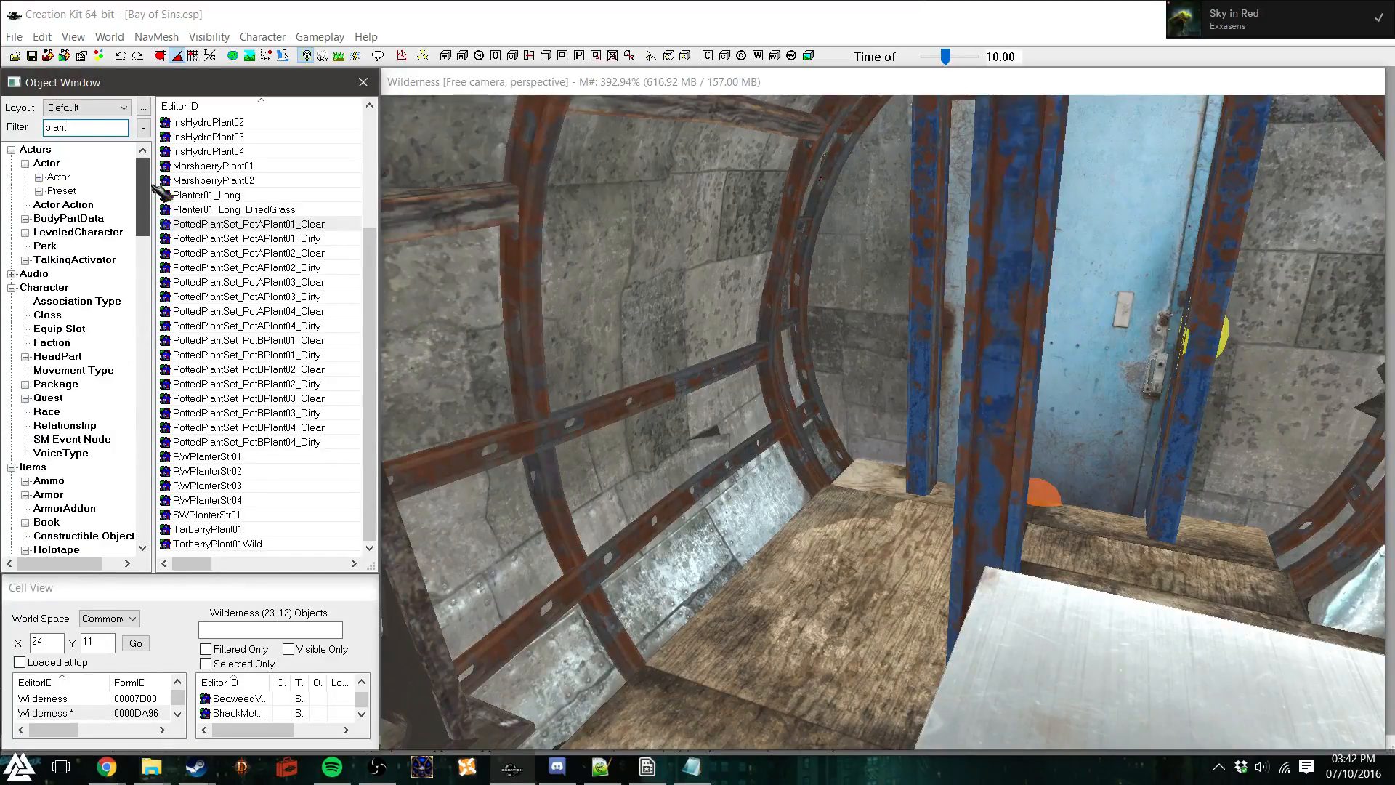
click(91, 233)
text(fu)
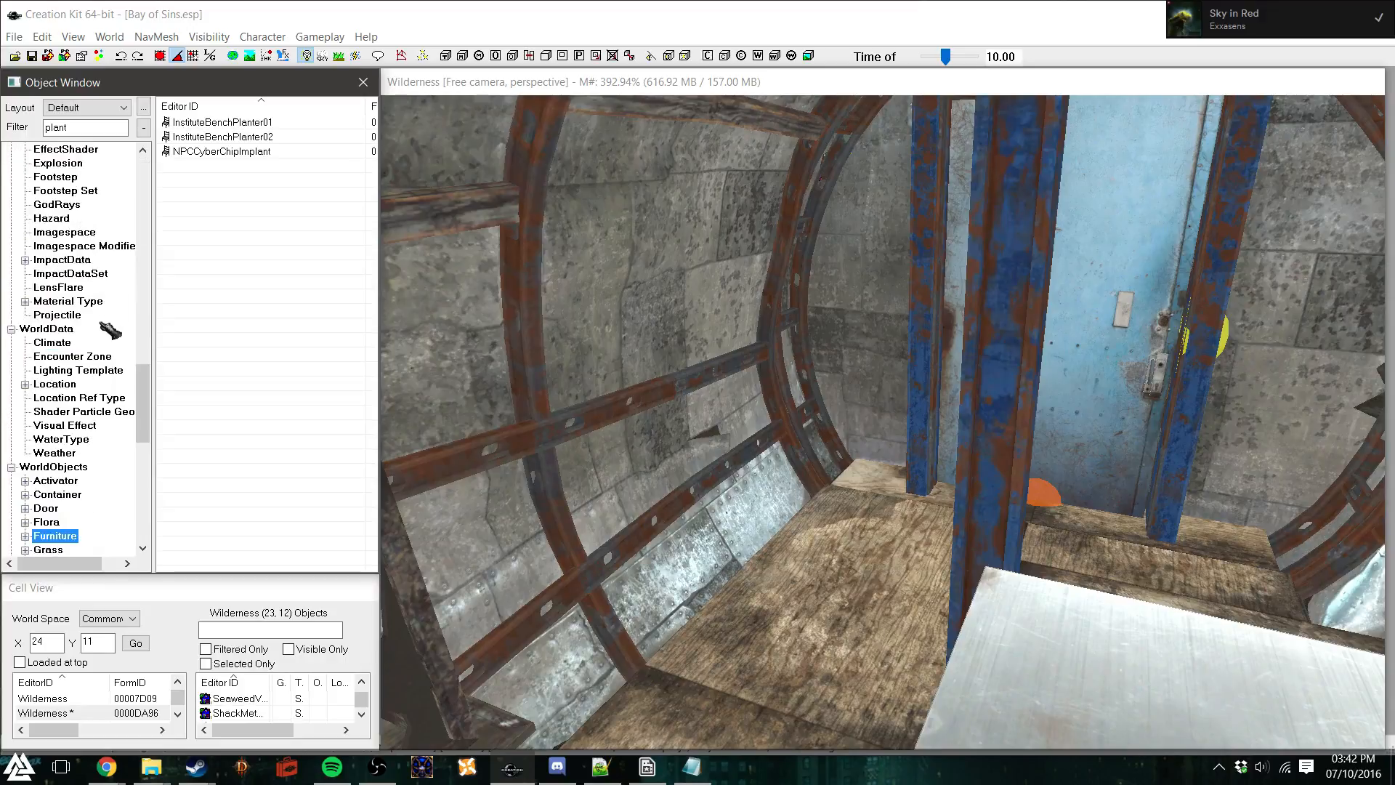
double_click(54, 128)
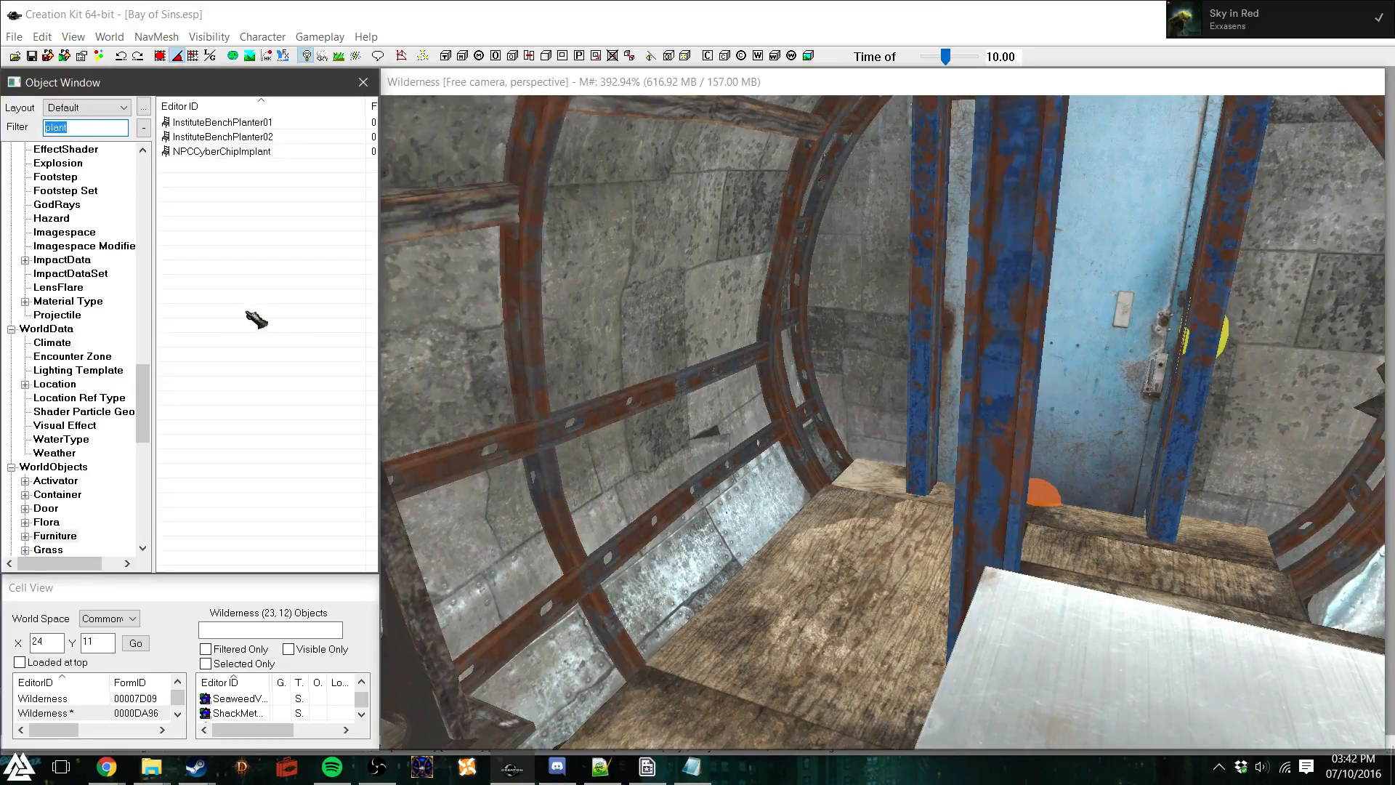
text(chair)
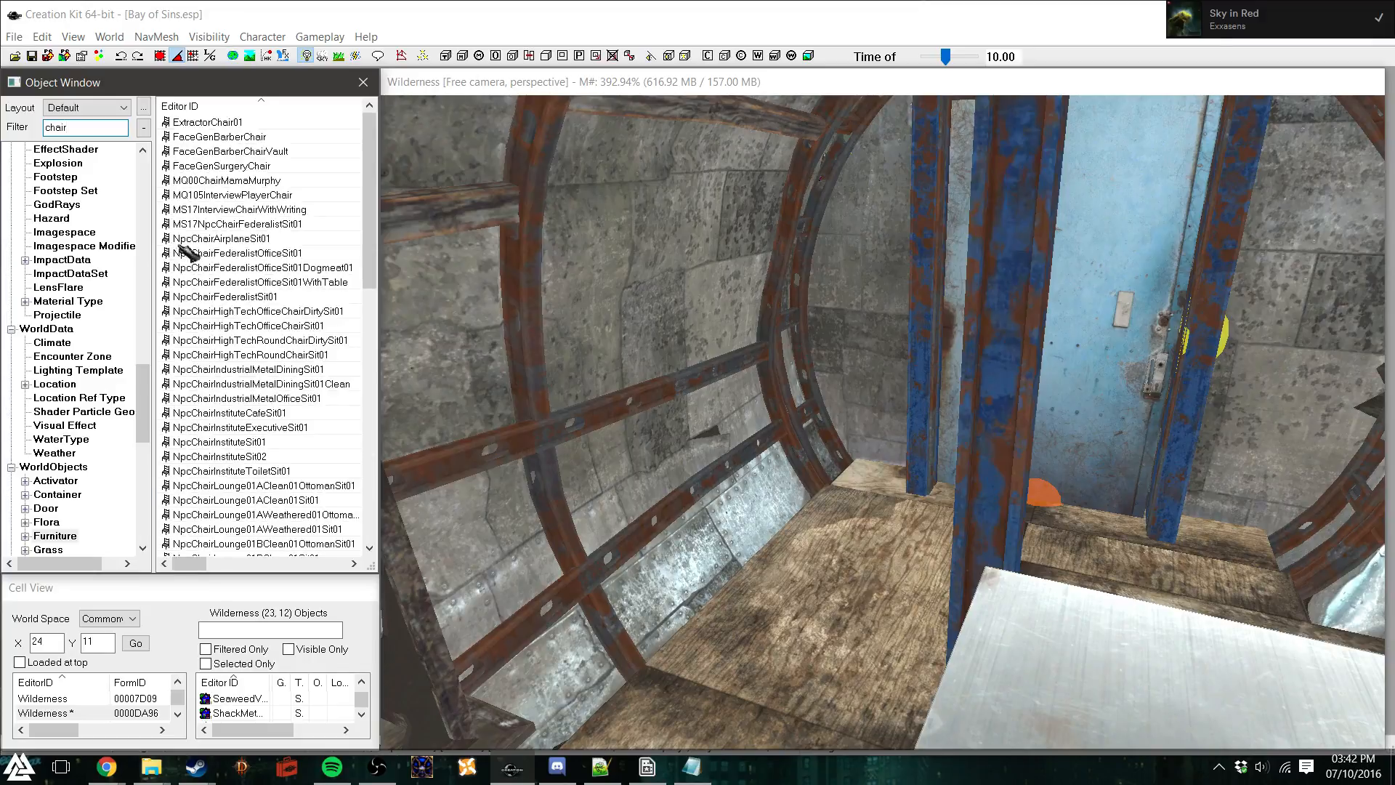
Look through the list of chair furniture for one that suits the hut
drag(365, 146, 327, 232)
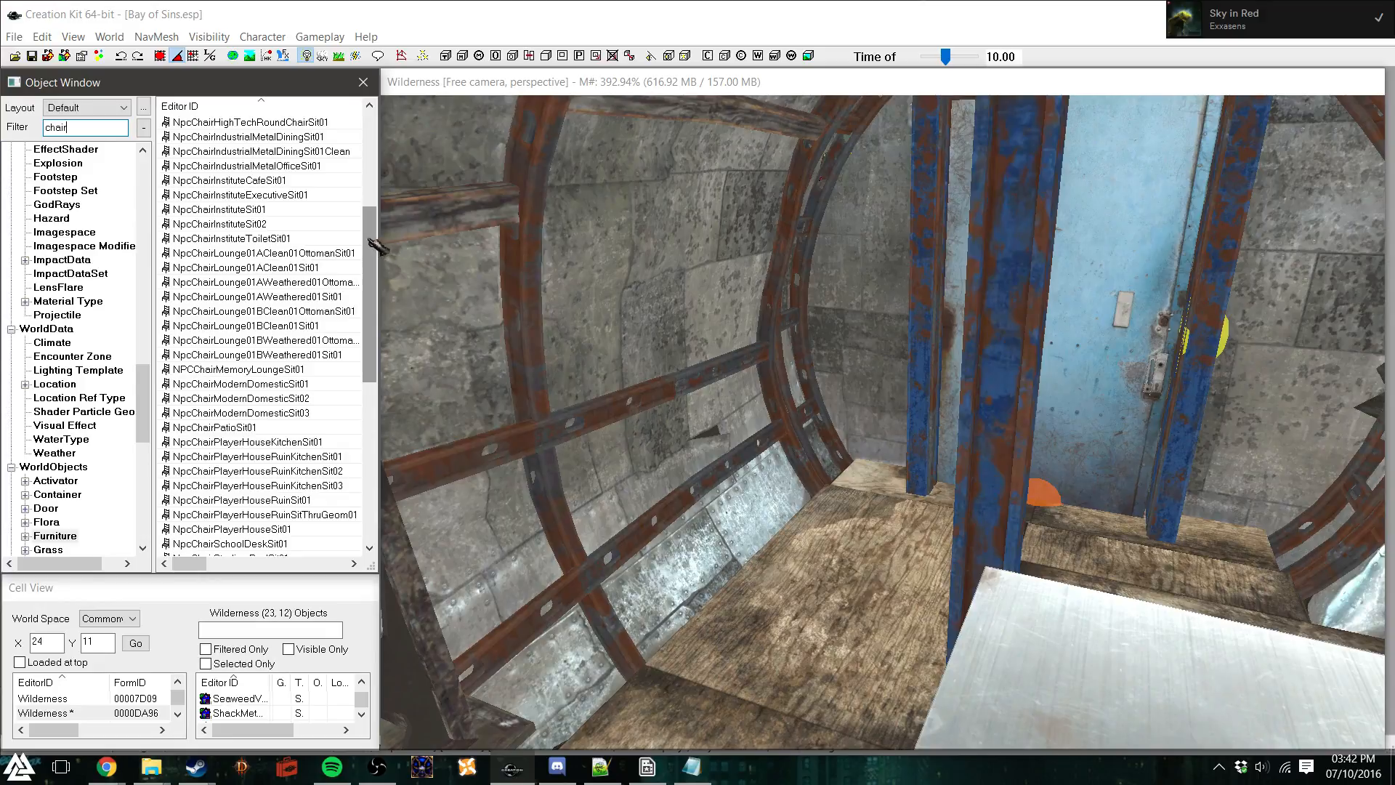
drag(369, 216, 370, 125)
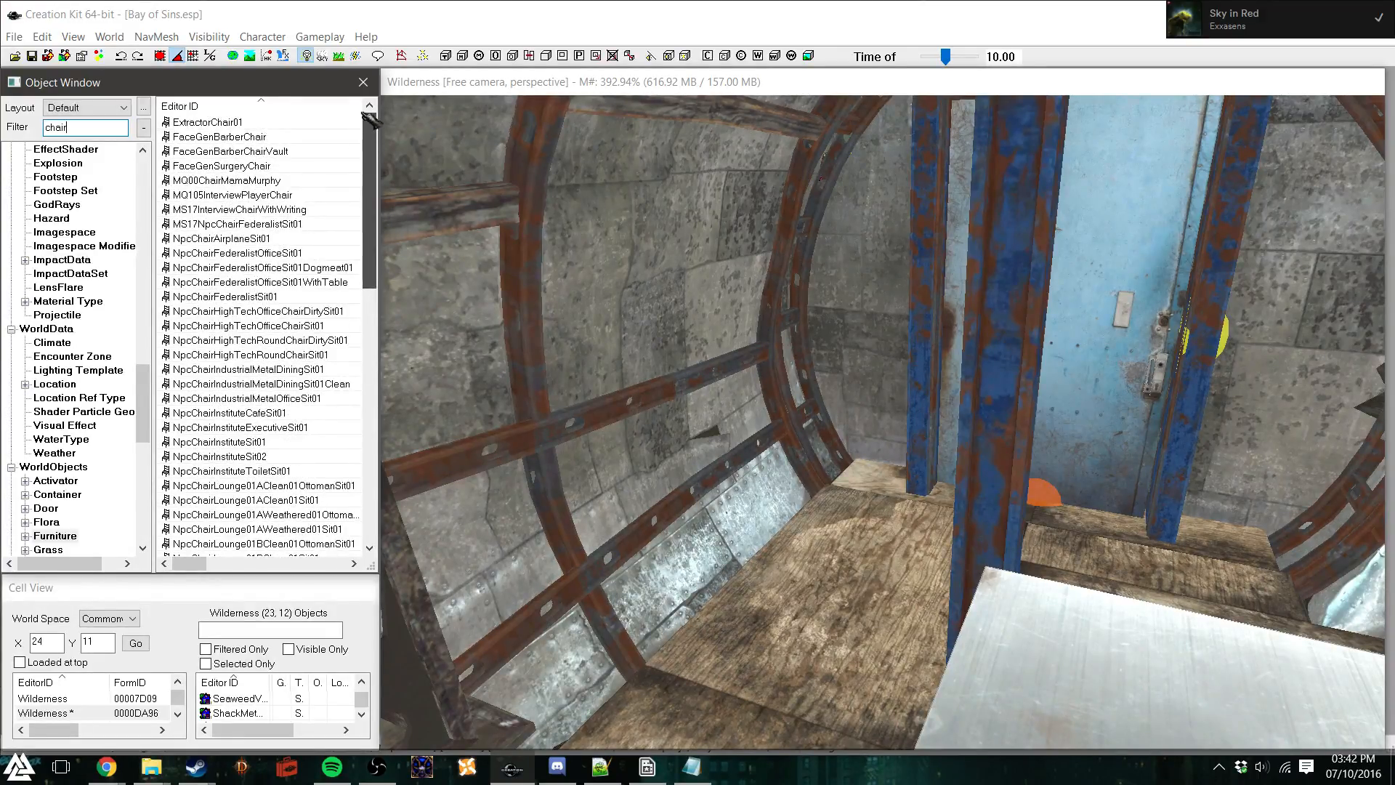
scroll(294, 331, down, 5)
scroll(288, 333, down, 9)
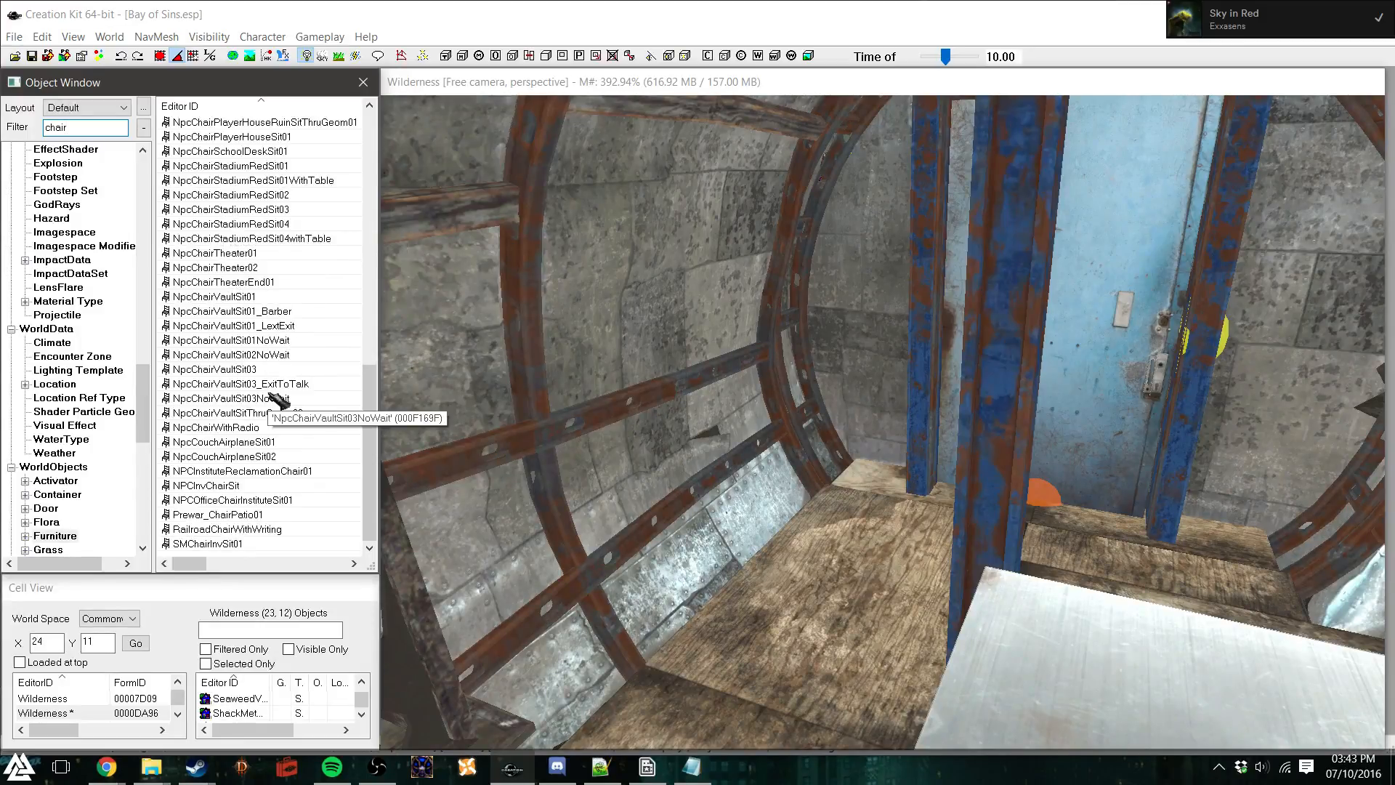
drag(372, 465, 354, 190)
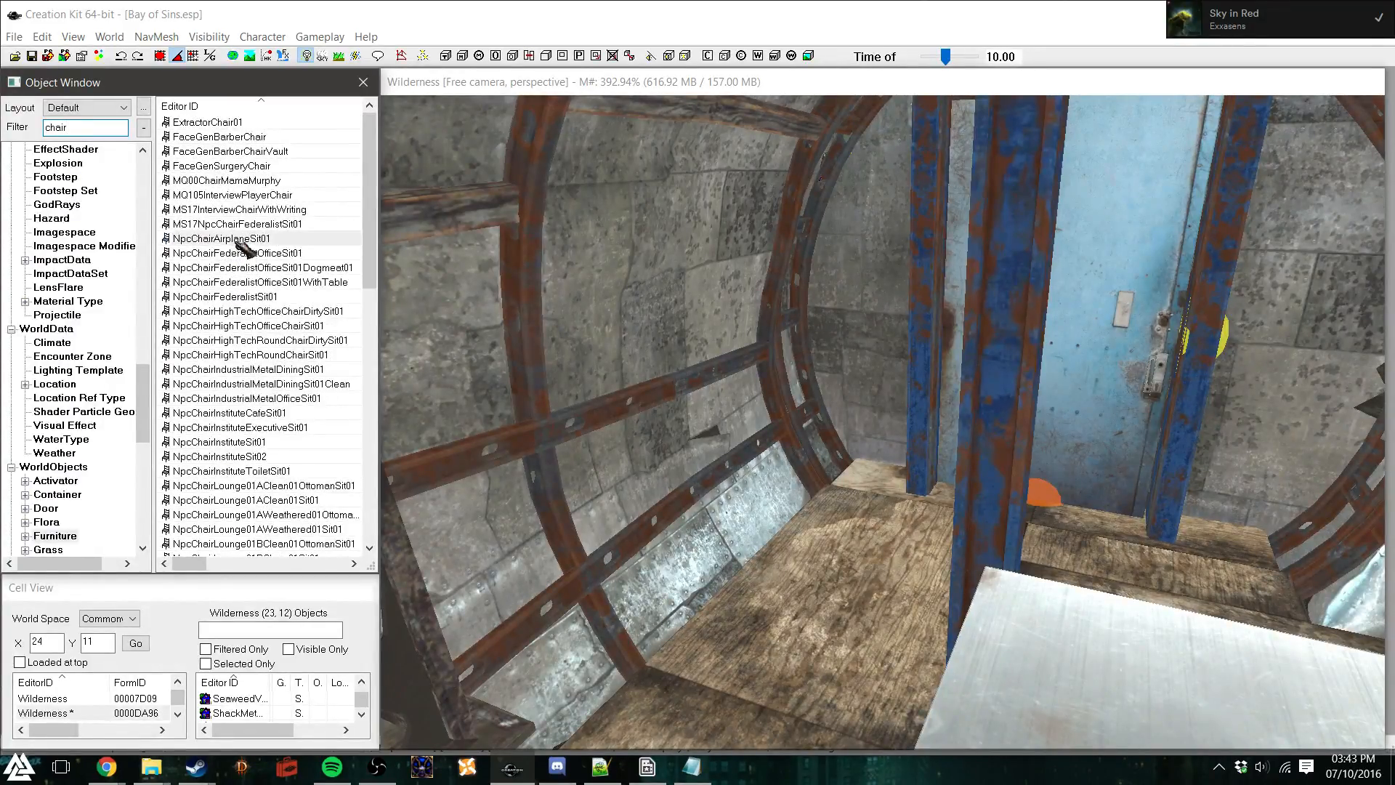
drag(371, 258, 369, 290)
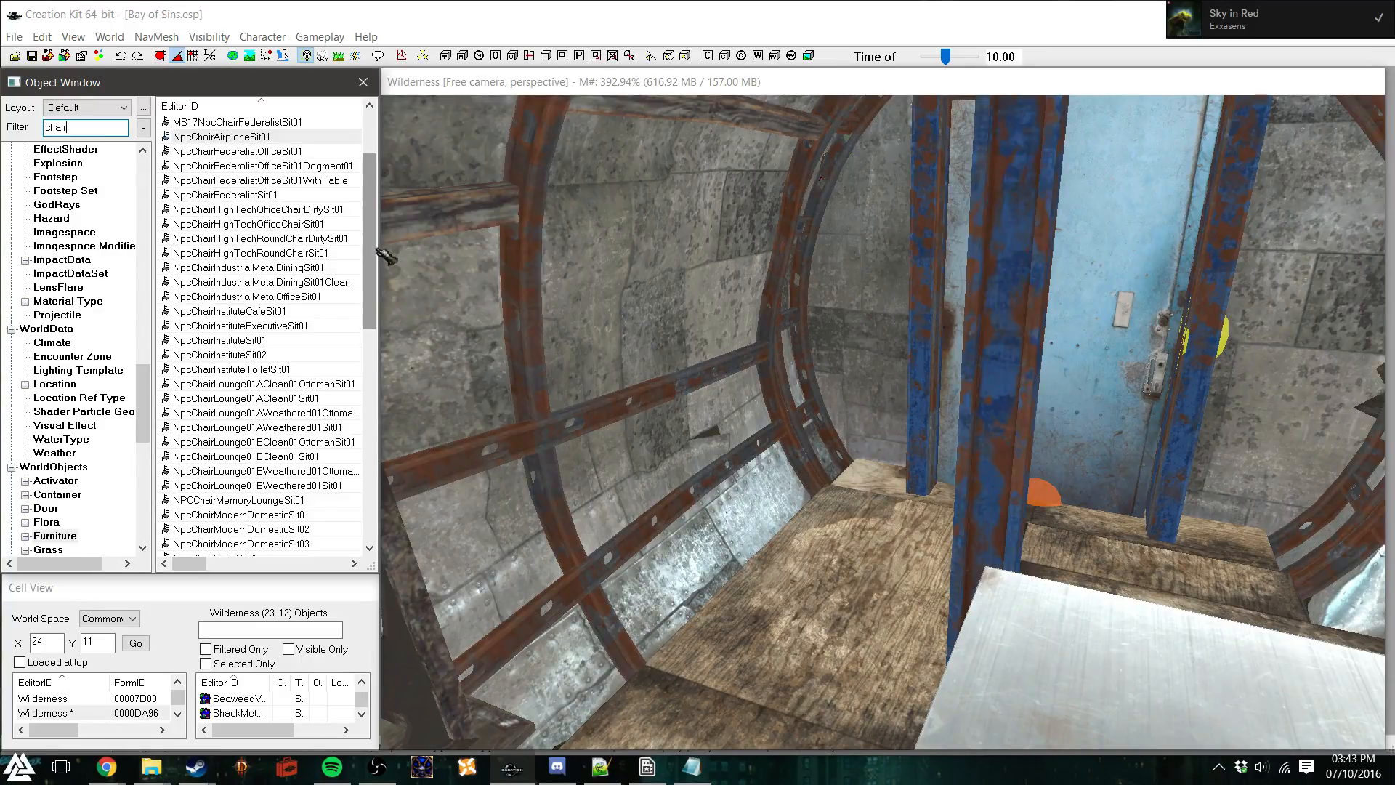
drag(370, 255, 388, 209)
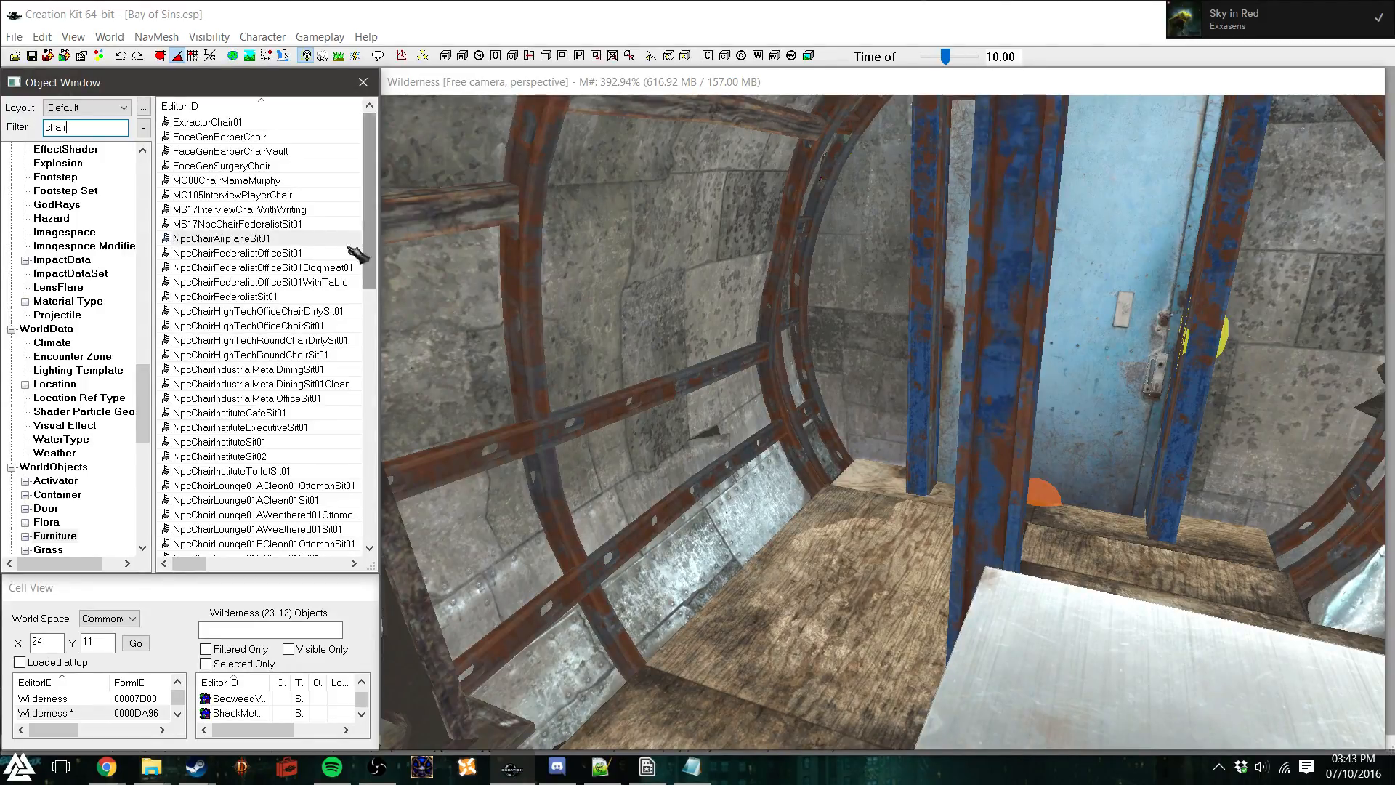
drag(372, 228, 321, 209)
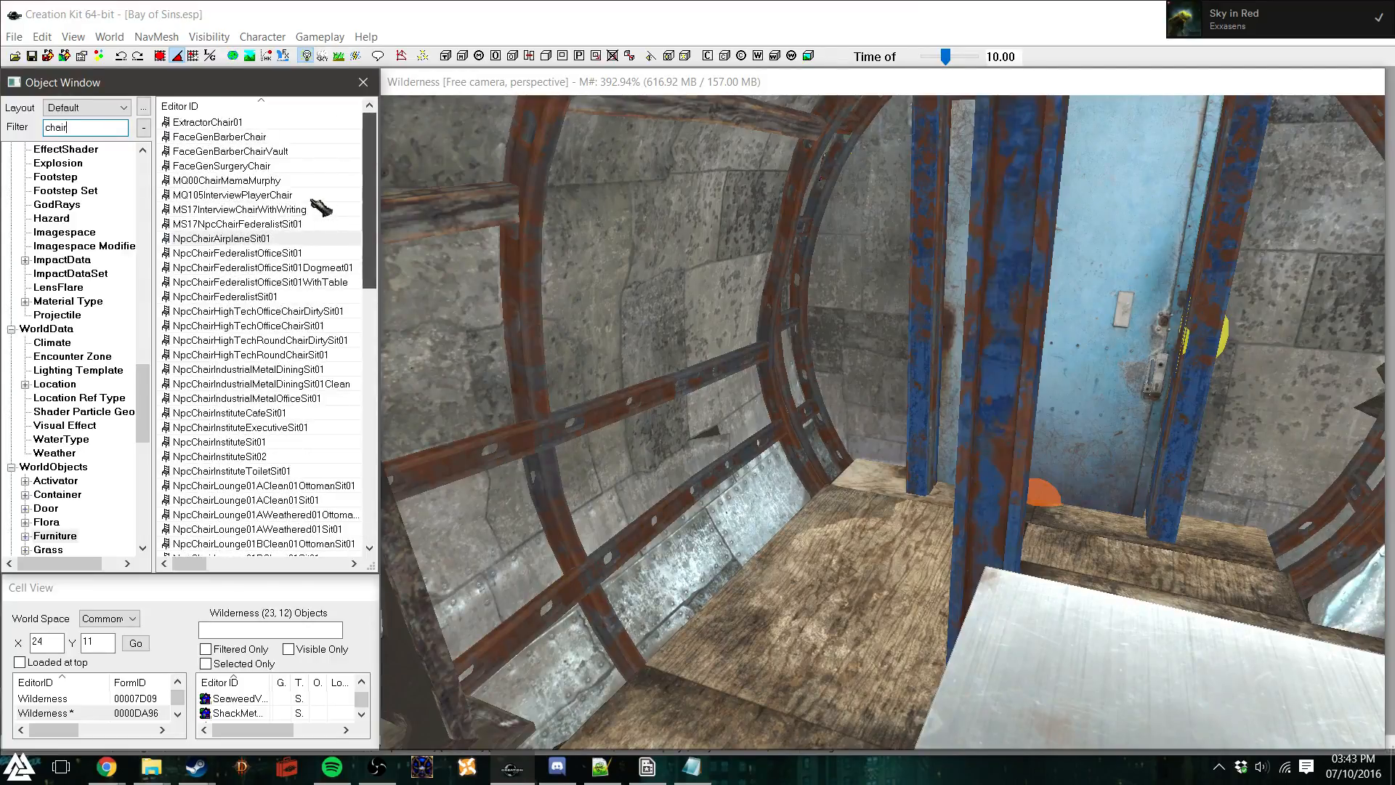
Preview the FaceGenSurgeryChair model in its furniture properties and close them again
click(262, 166)
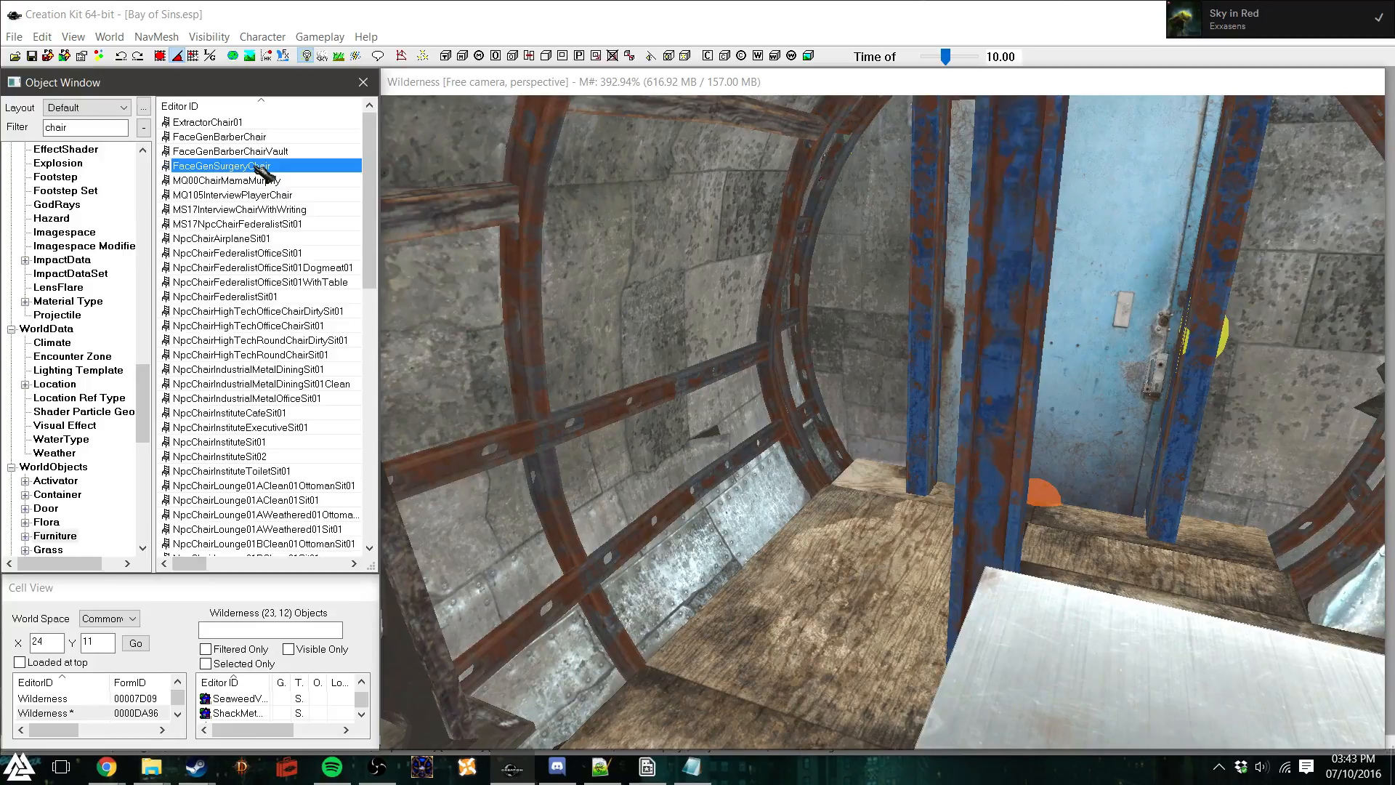
double_click(263, 167)
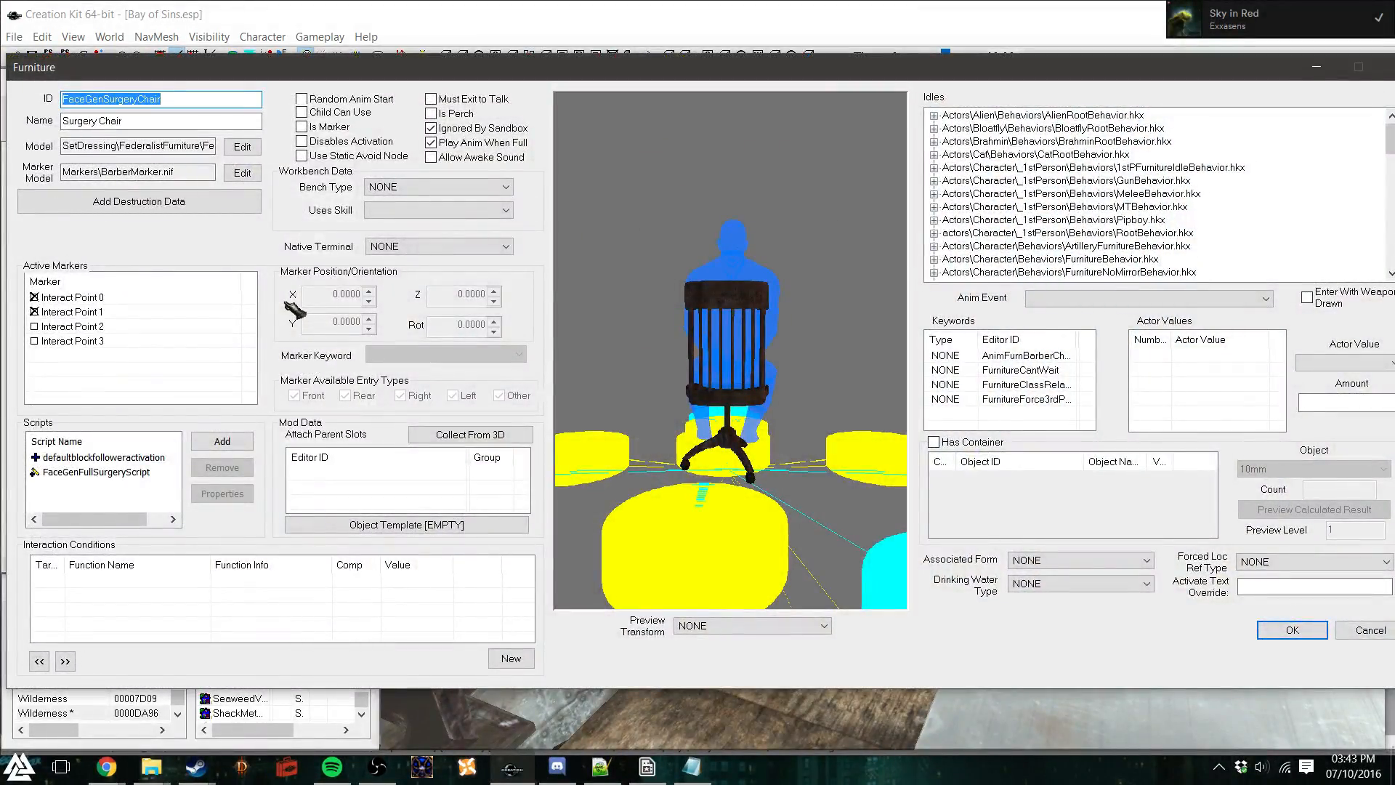
drag(901, 80, 917, 44)
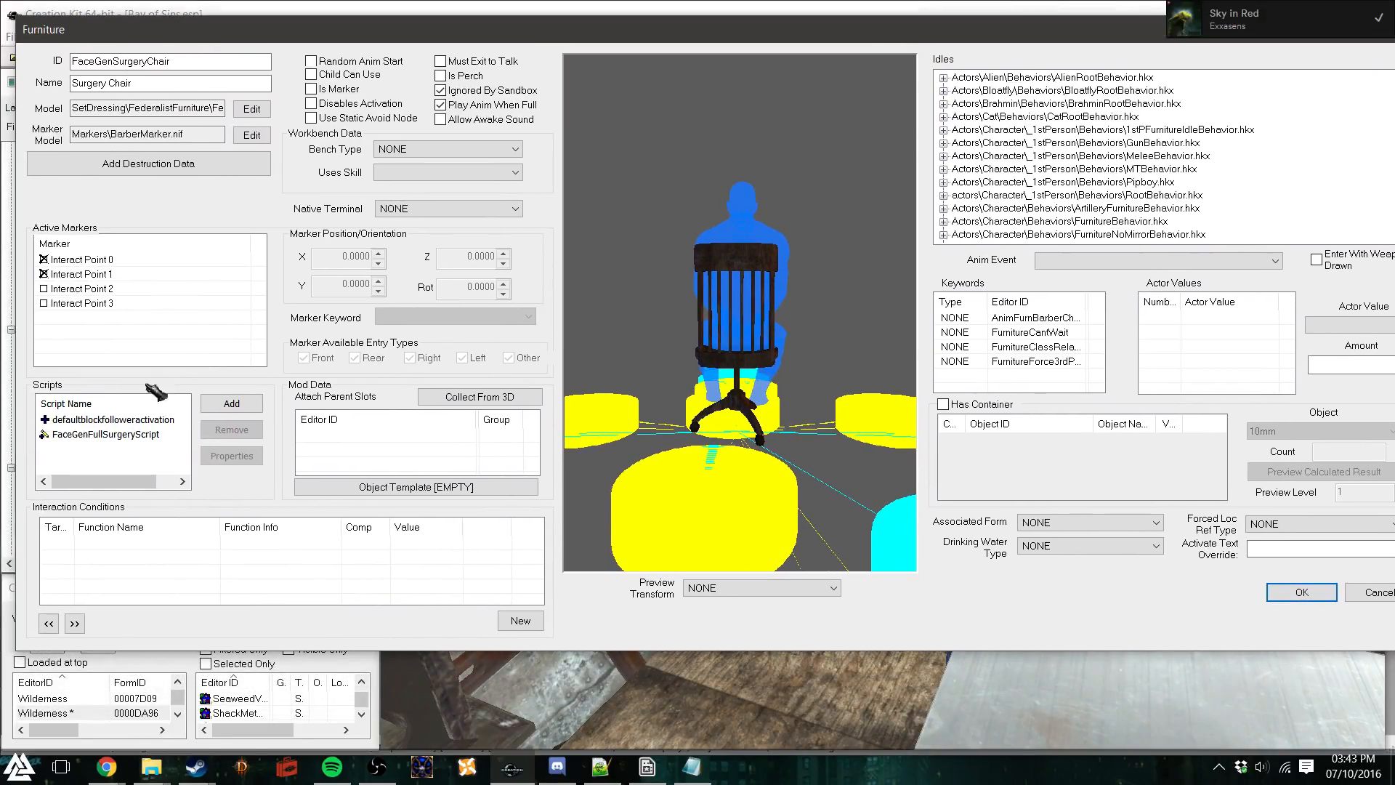
click(1304, 592)
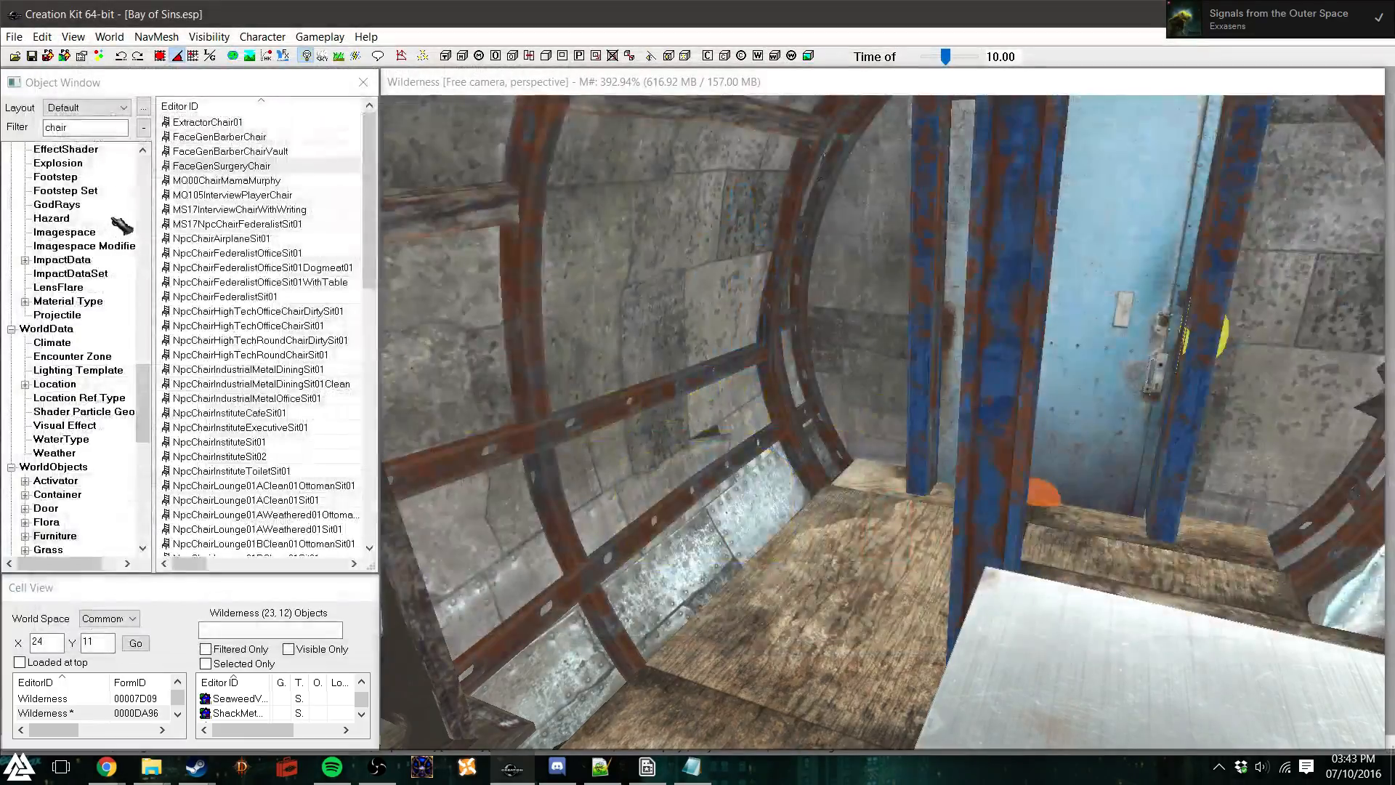
Place NpcChairHighTechOfficeChairDirtySit01 on the floor between the curved wall and blue door, rotate it toward the counter, and shift it away from the wall
click(369, 195)
mouse_move(372, 192)
mouse_down()
mouse_move(374, 245)
mouse_move(368, 215)
mouse_up()
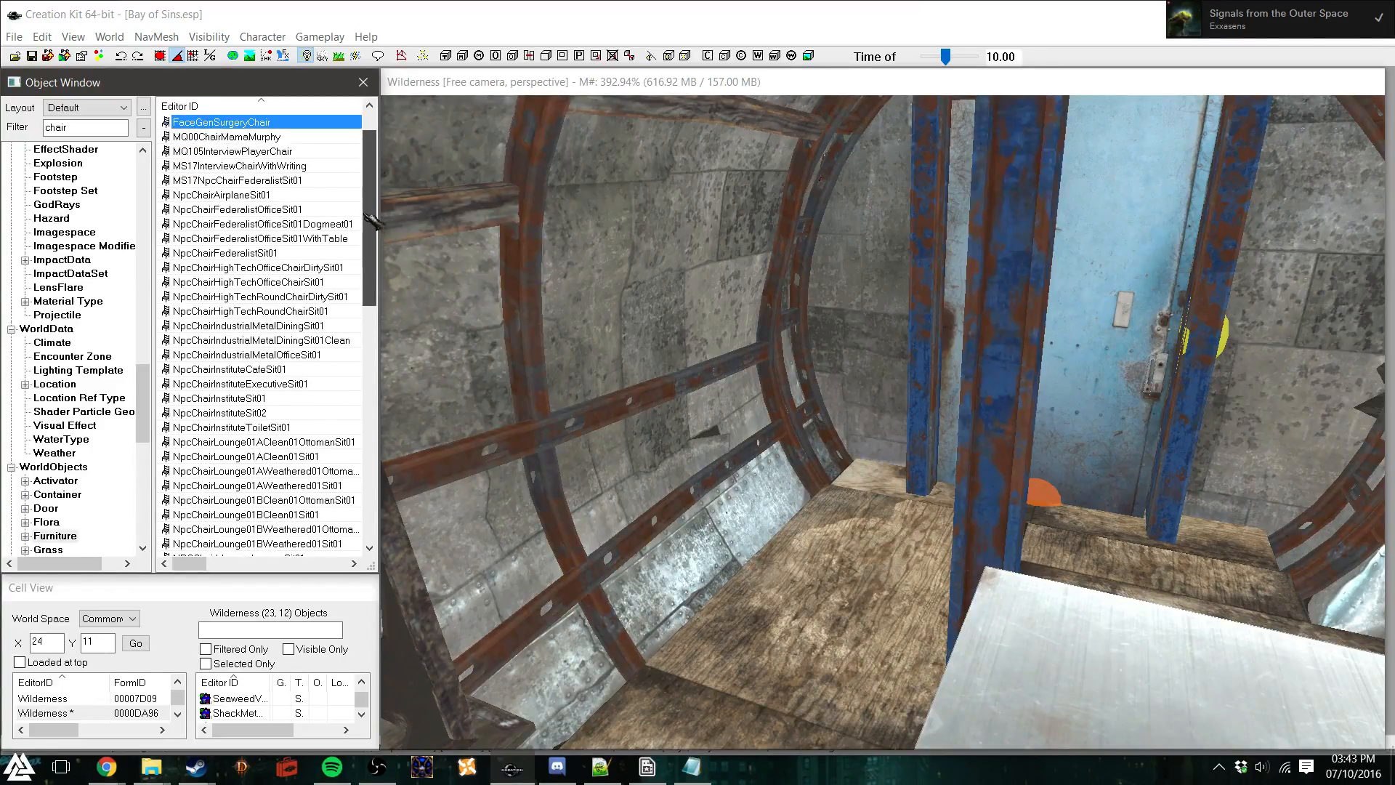
drag(237, 266, 348, 324)
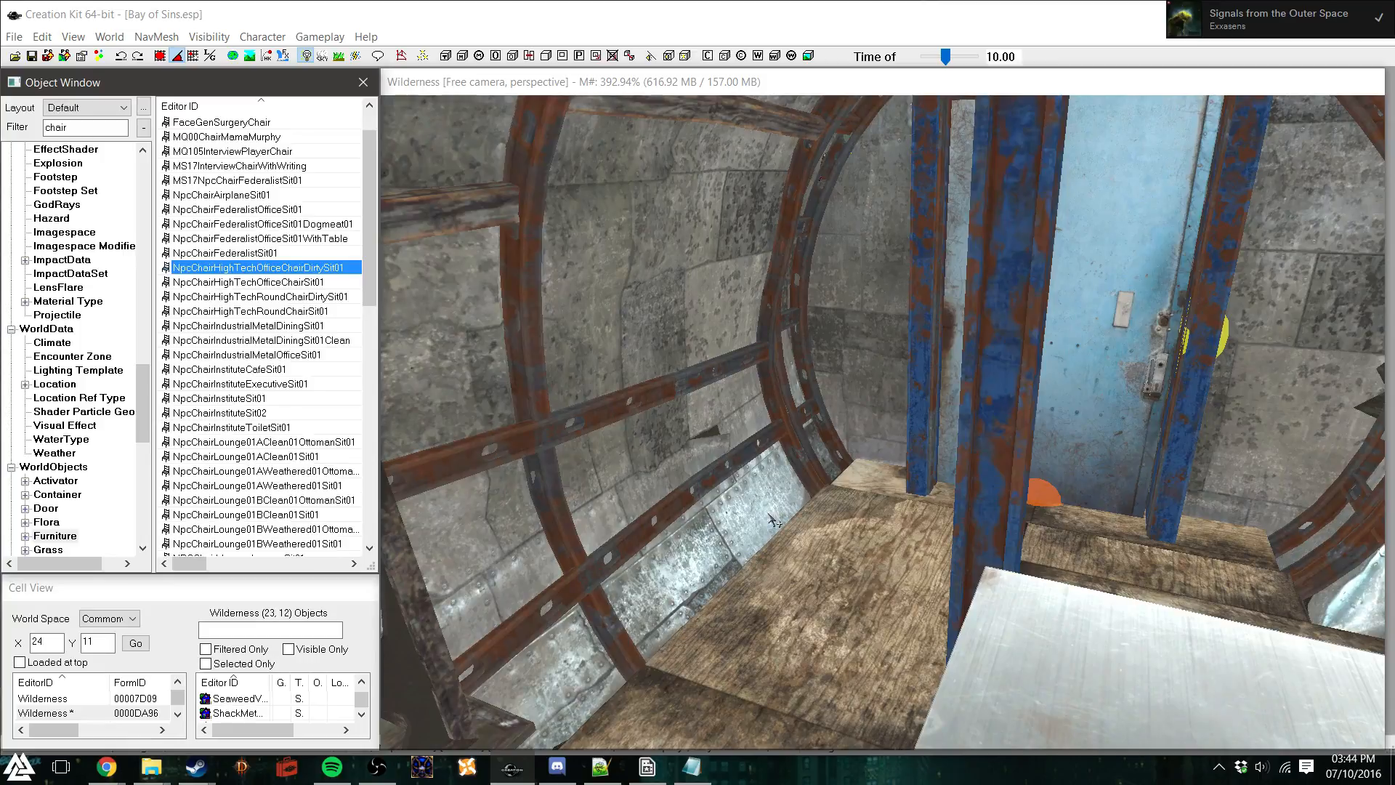
drag(760, 517, 825, 537)
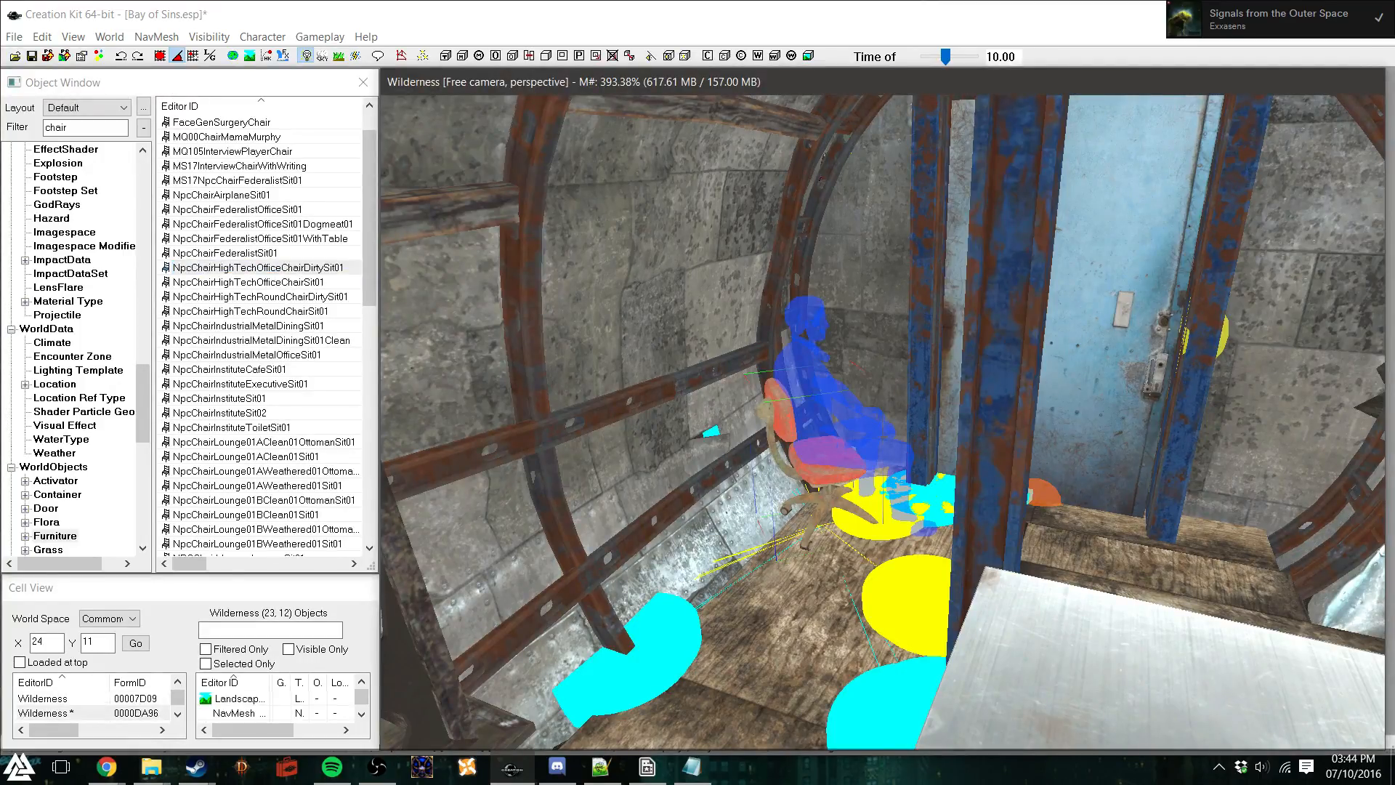
right_drag(825, 536, 868, 536)
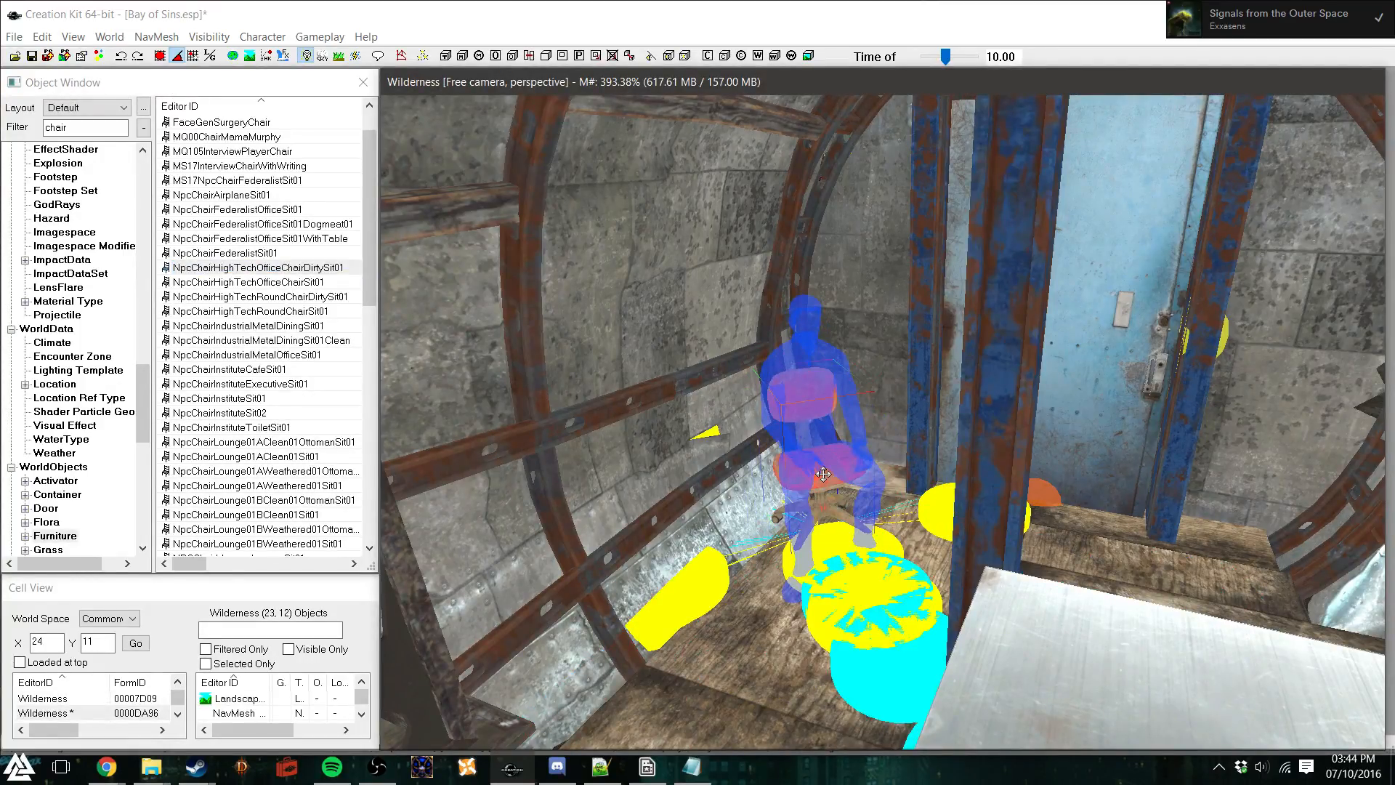
drag(823, 474, 856, 476)
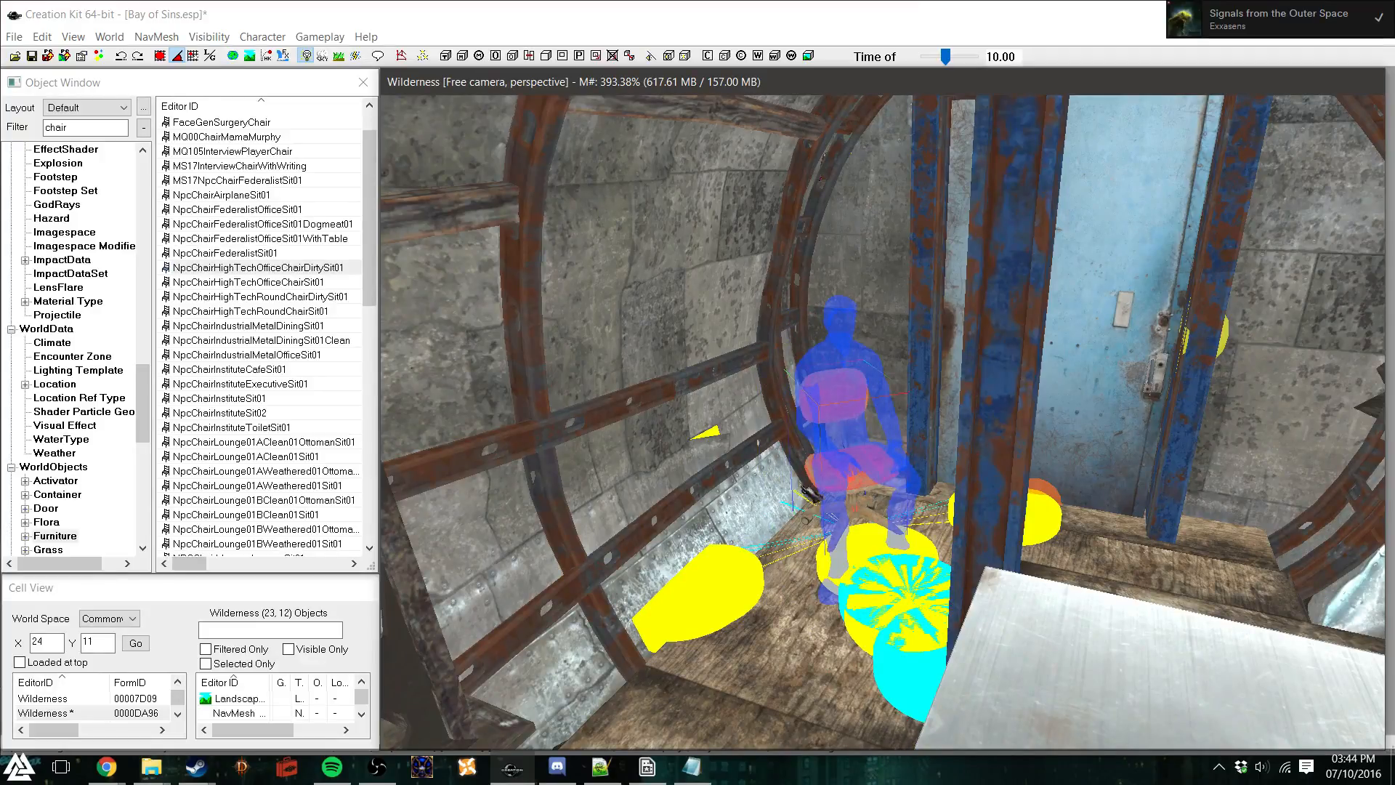
Save the Bay of Sins plugin with the office chair in place
scroll(799, 487, up, 1)
shift+middle_drag(798, 487, 754, 497)
shift+middle_drag(865, 492, 871, 467)
shift+middle_drag(802, 494, 755, 497)
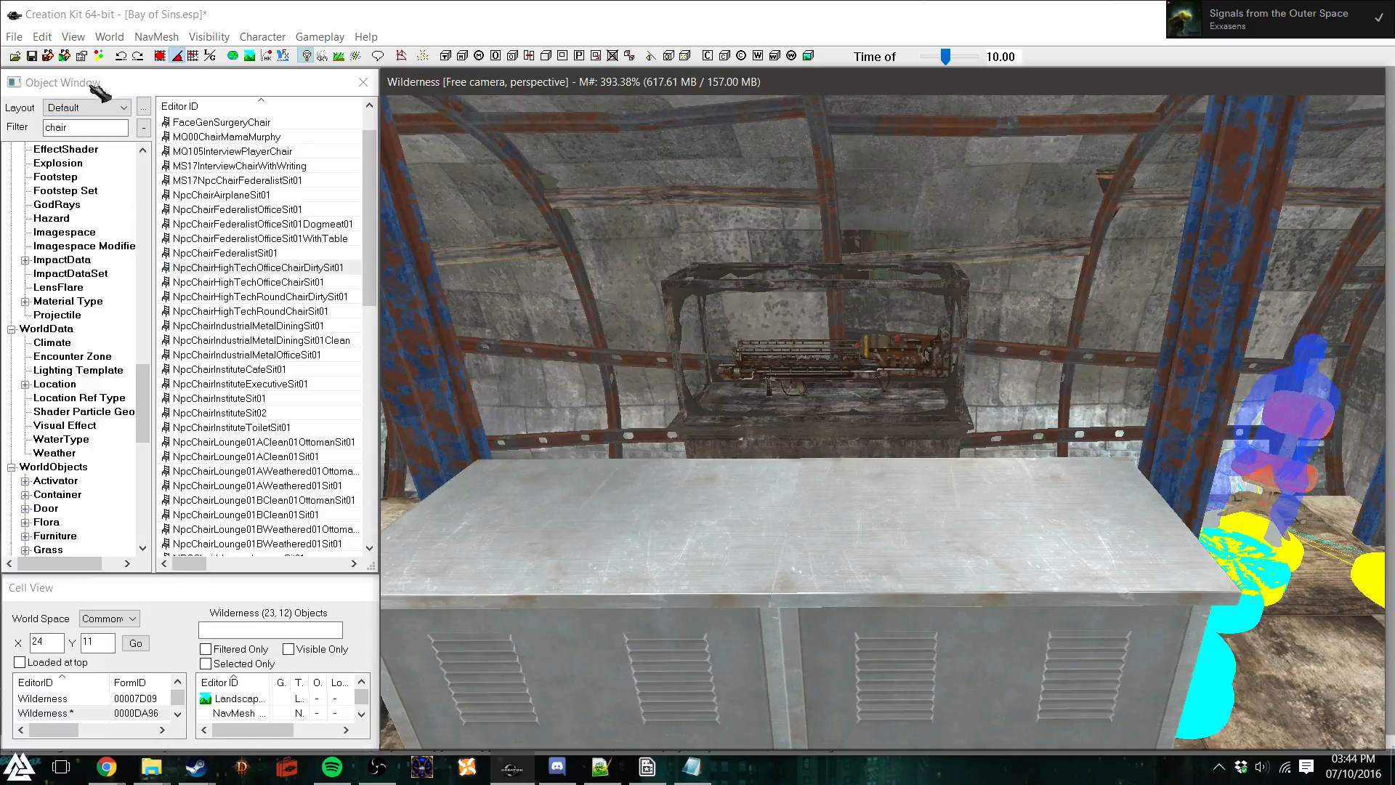
click(31, 56)
scroll(716, 308, up, 5)
scroll(715, 308, down, 5)
shift+middle_drag(716, 308, 916, 425)
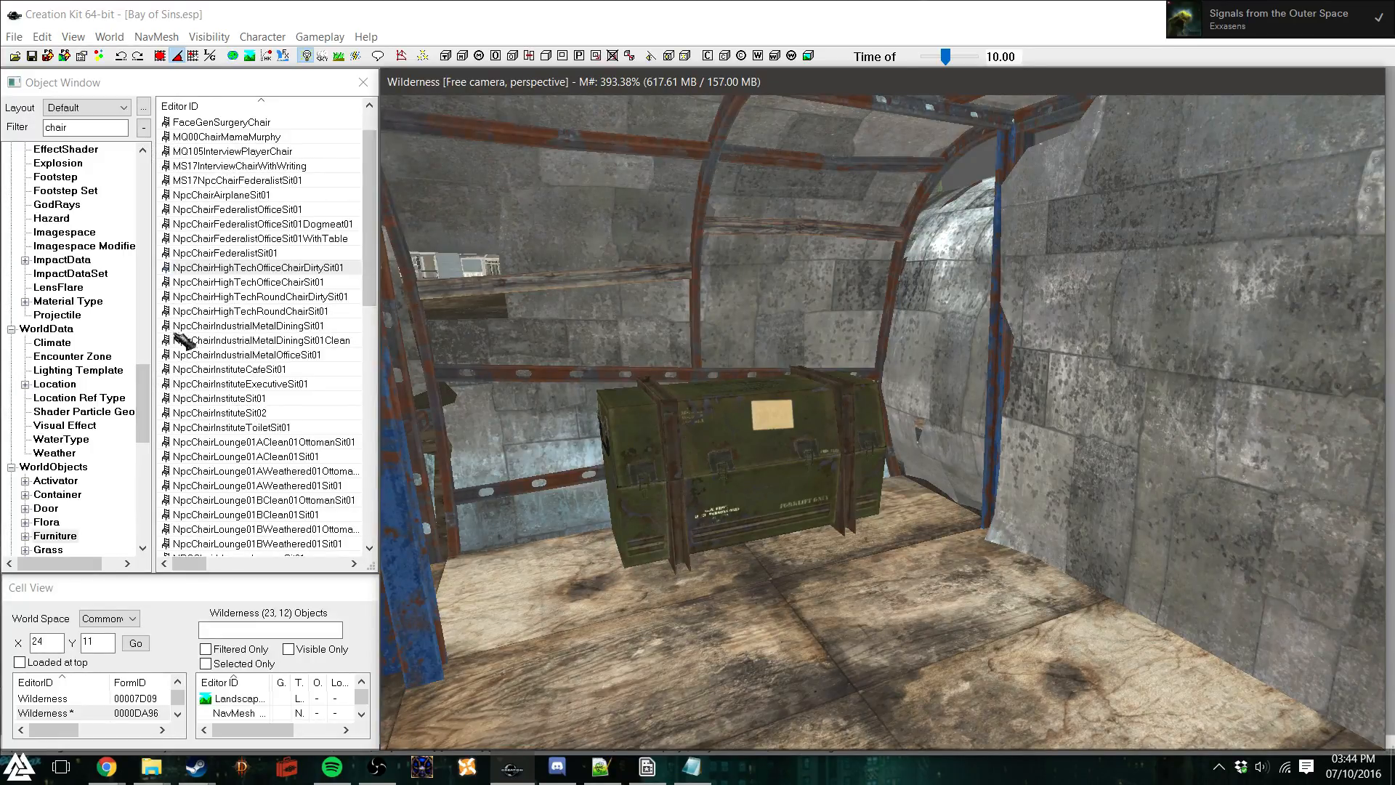
Filter the static world objects for "crate"
drag(141, 387, 143, 430)
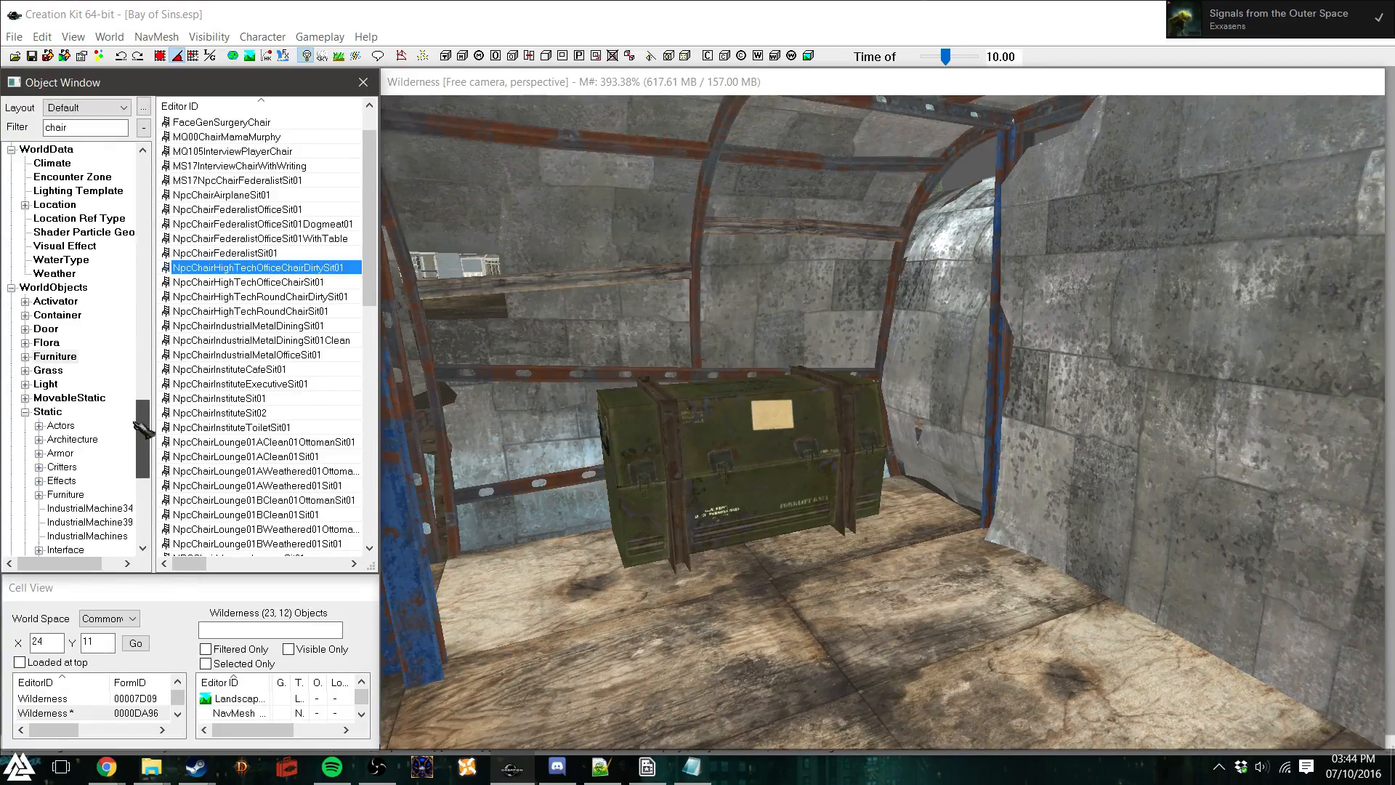
scroll(143, 424, up, 1)
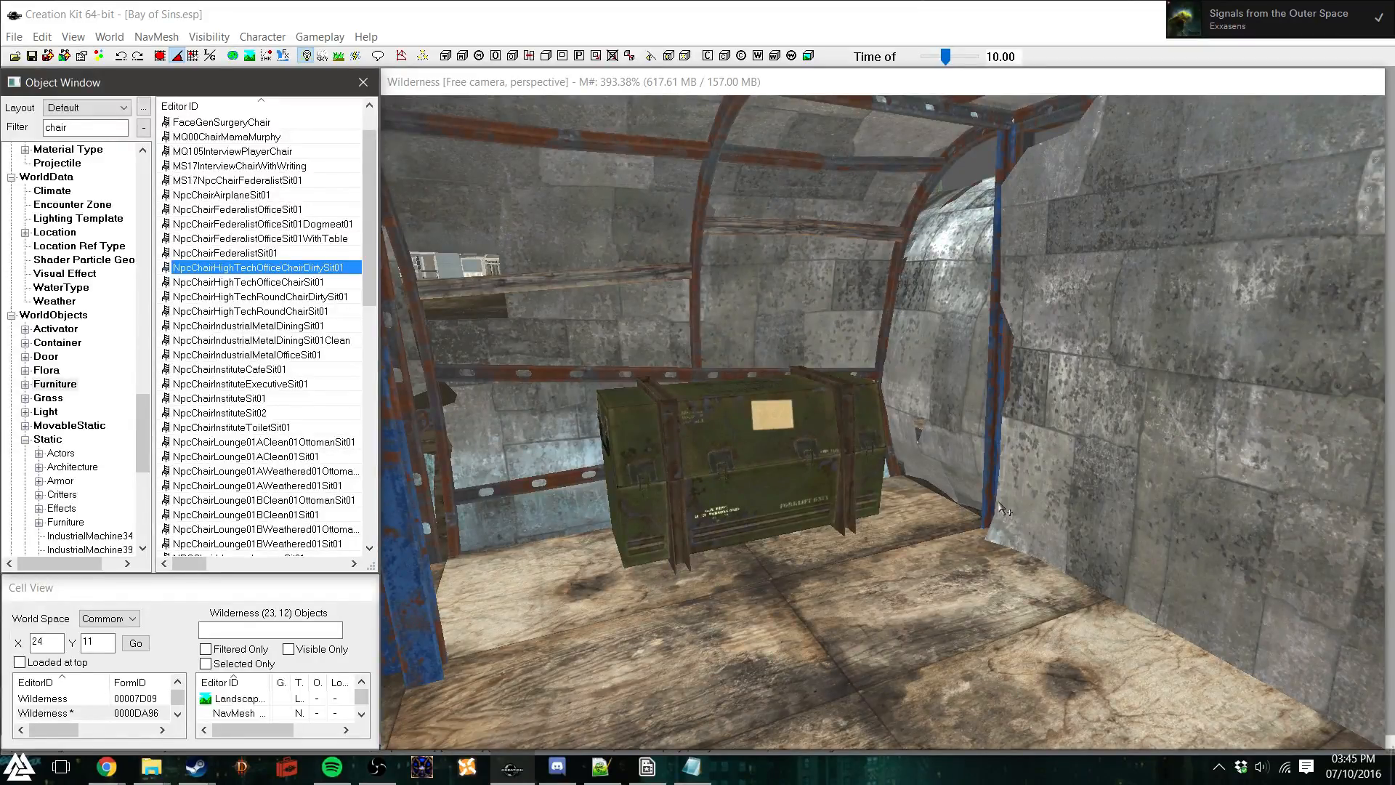
drag(144, 423, 144, 441)
click(48, 343)
click(65, 127)
key(BackSpace)
key(BackSpace)
key(BackSpace)
key(BackSpace)
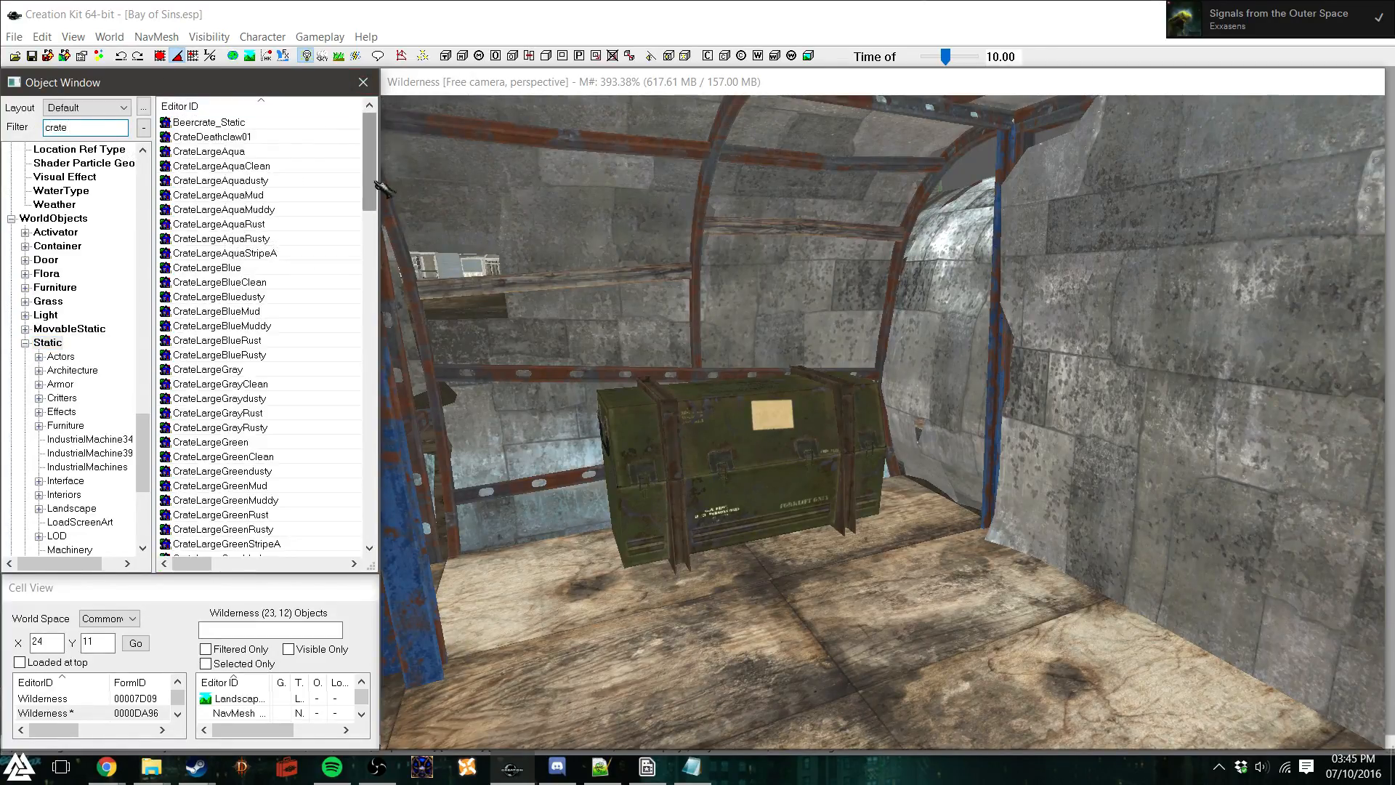
Try to place CrateDeathclaw01 on the hut floor in front of the long green crate
drag(218, 136, 839, 625)
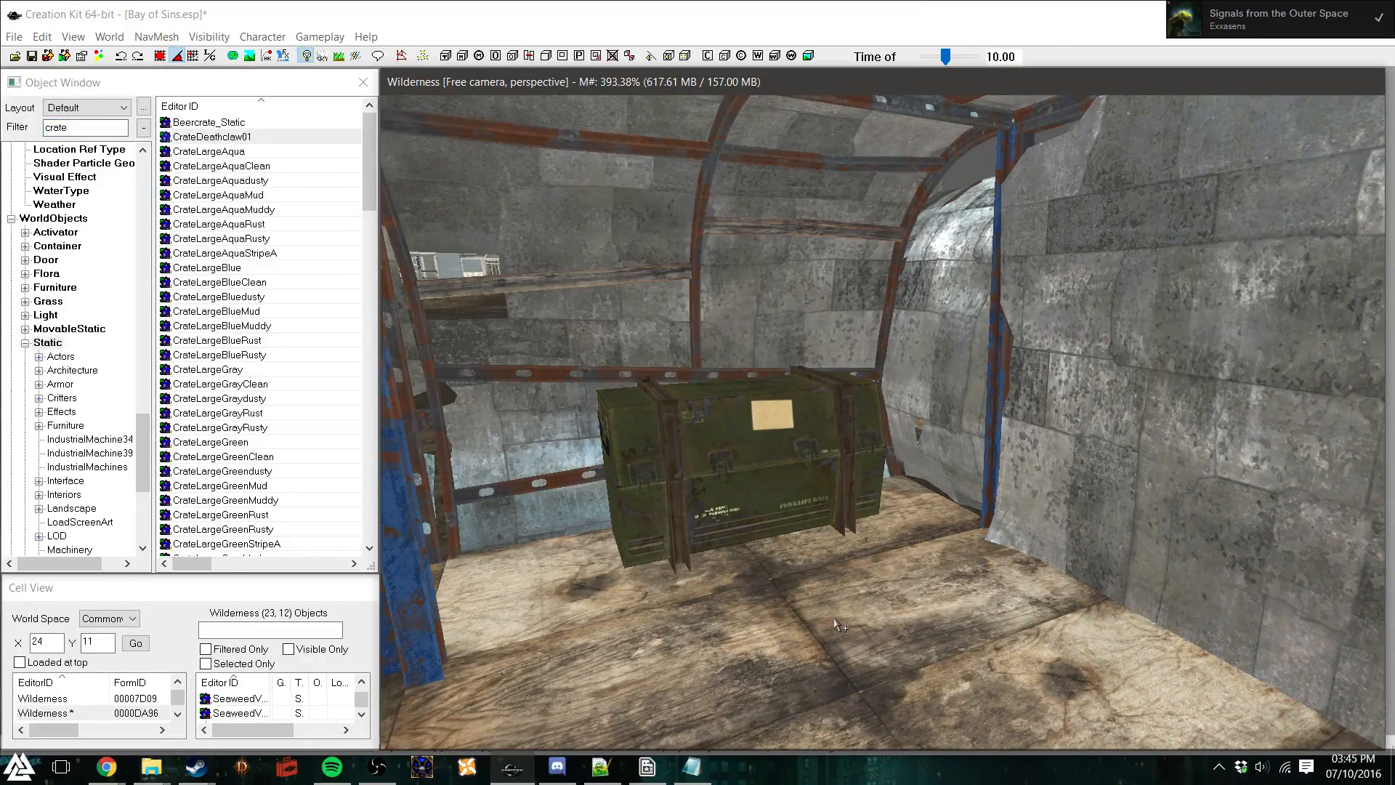
scroll(597, 470, down, 10)
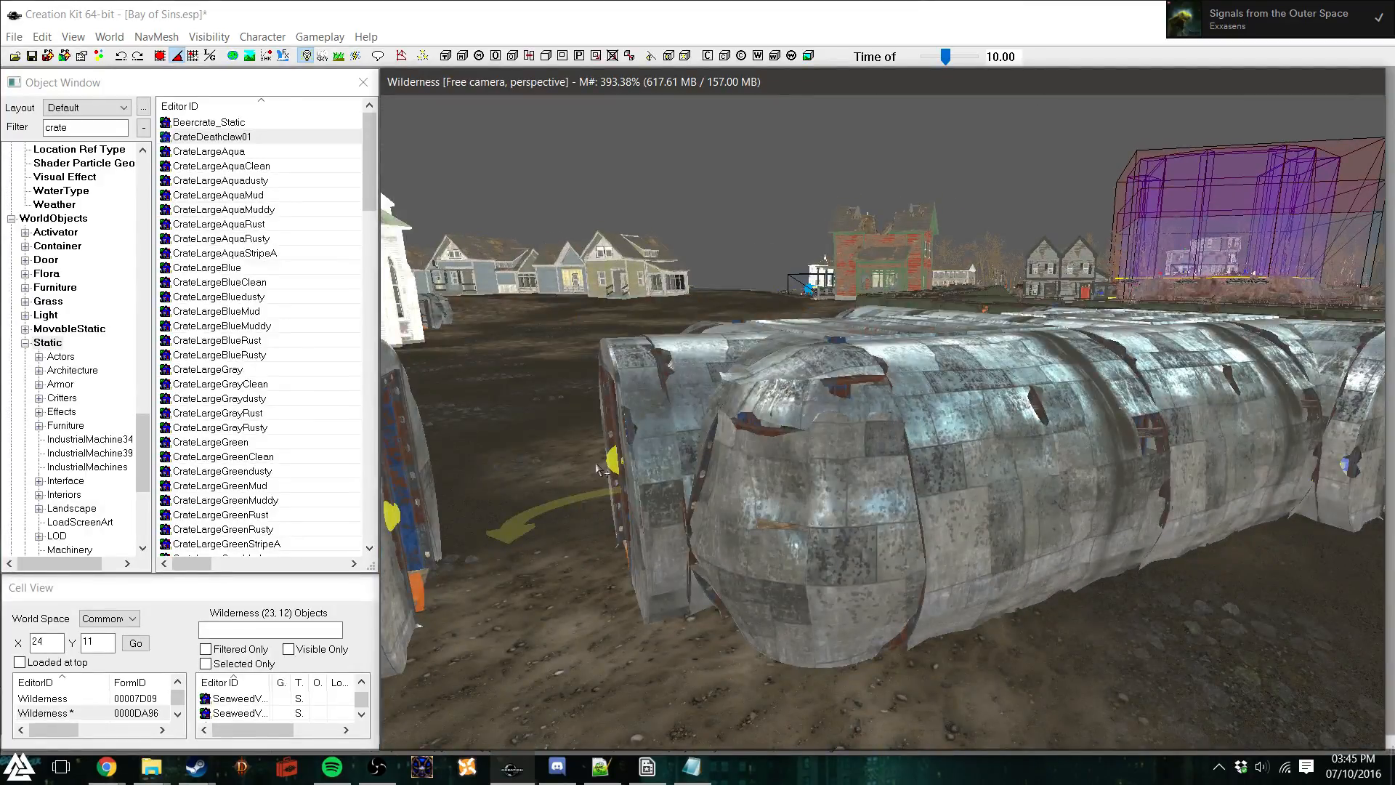
shift+middle_drag(613, 467, 748, 483)
scroll(749, 488, up, 10)
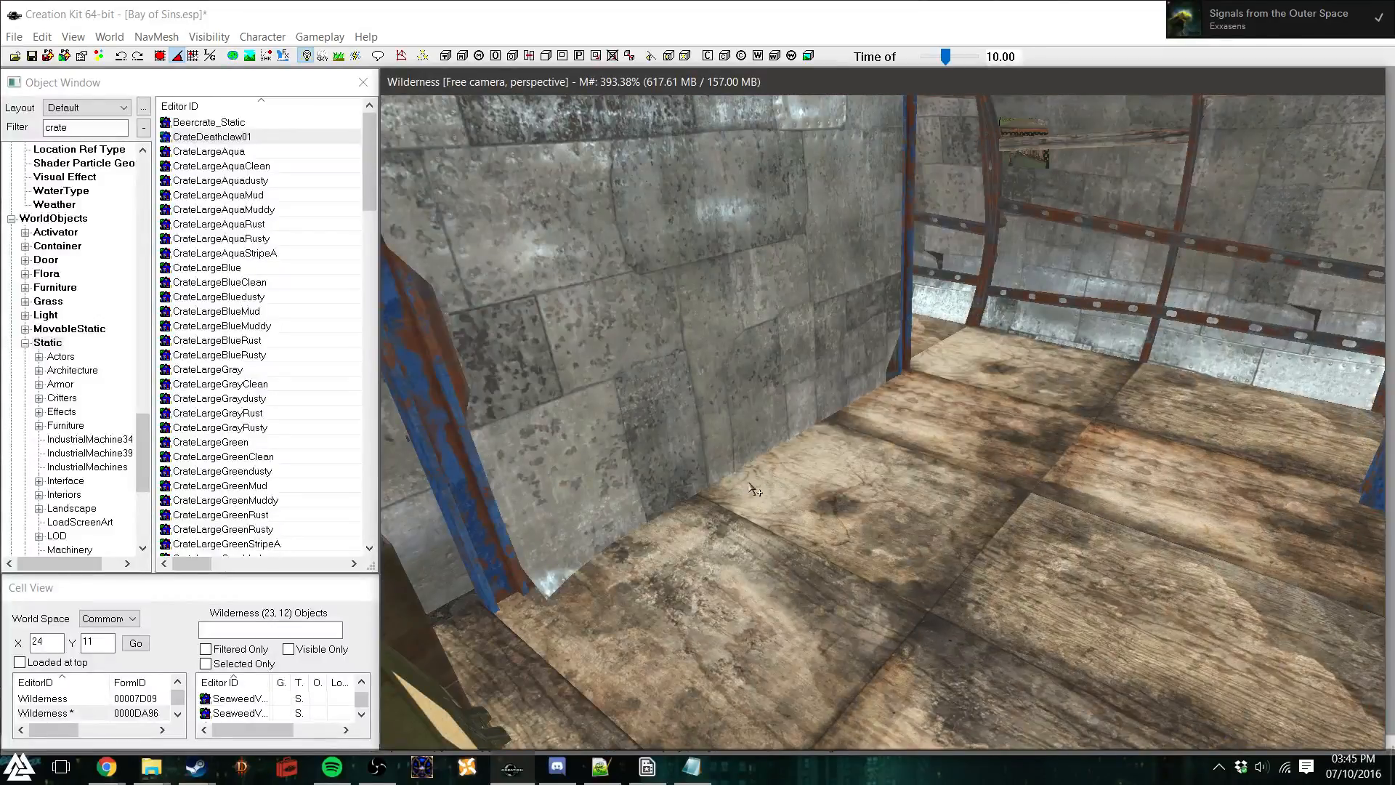
shift+middle_drag(866, 504, 1002, 476)
scroll(861, 463, up, 5)
scroll(829, 487, down, 5)
scroll(820, 476, up, 3)
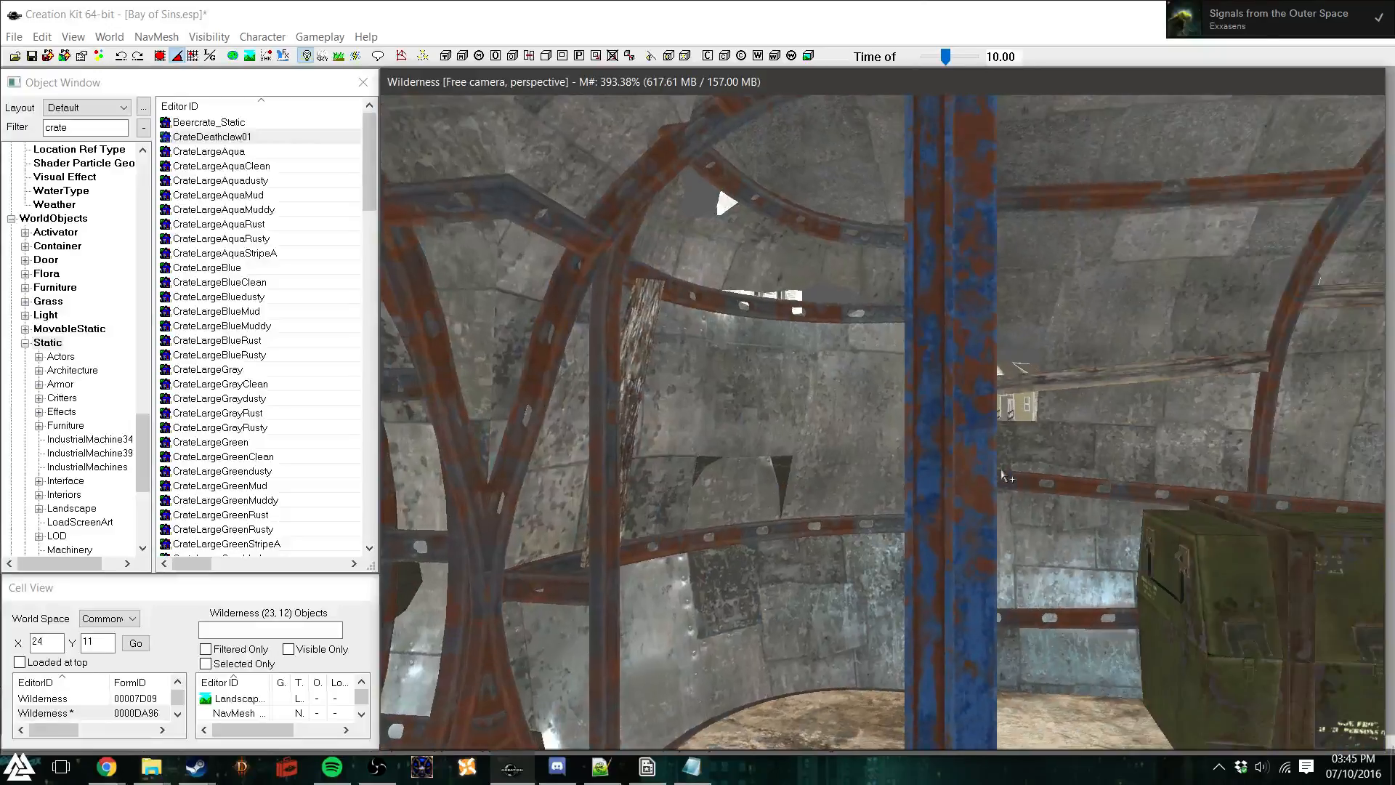
scroll(1002, 476, down, 4)
scroll(1017, 482, up, 6)
scroll(1019, 483, down, 6)
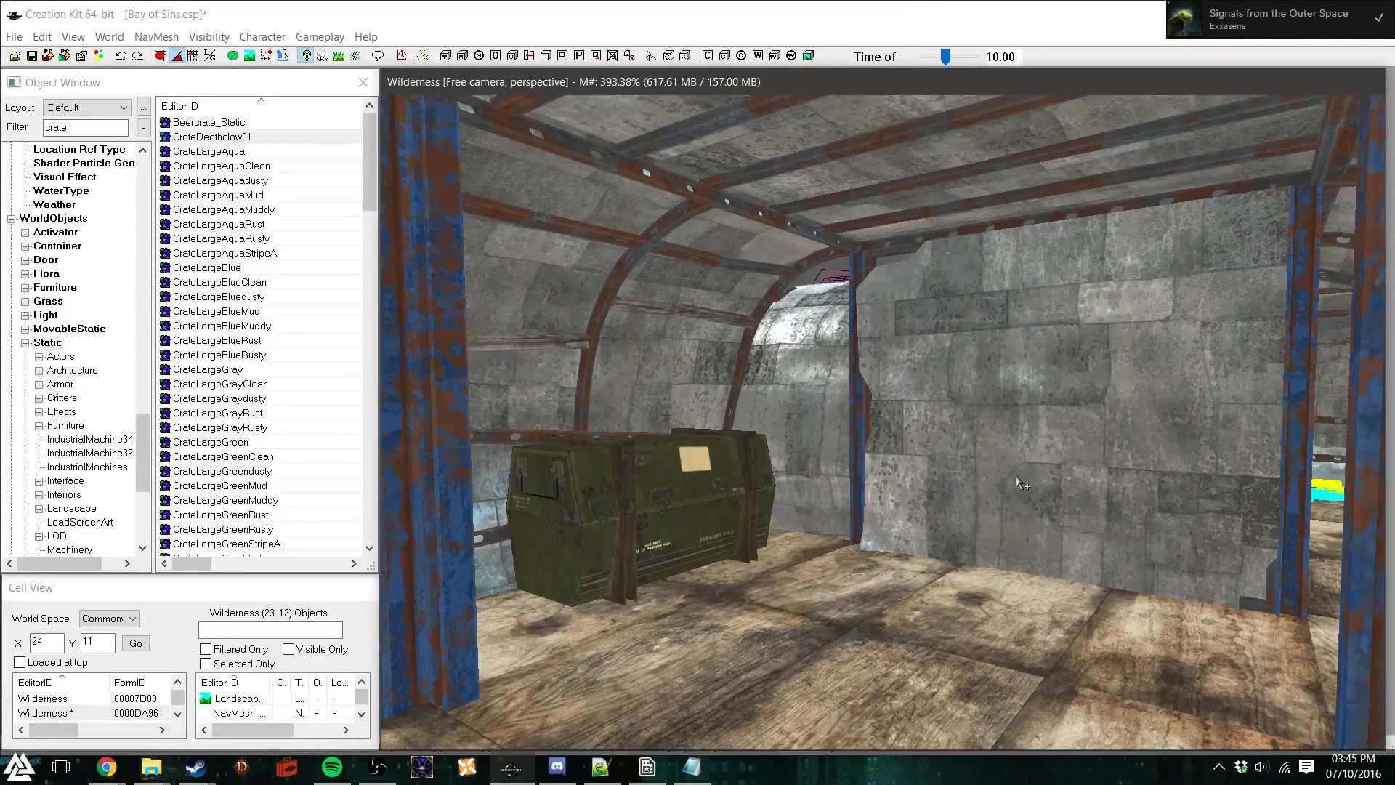
Try out CrateLargeAqua and ShippingCrate01Blue in turn on the hut floor, deleting each one again
drag(229, 152, 959, 597)
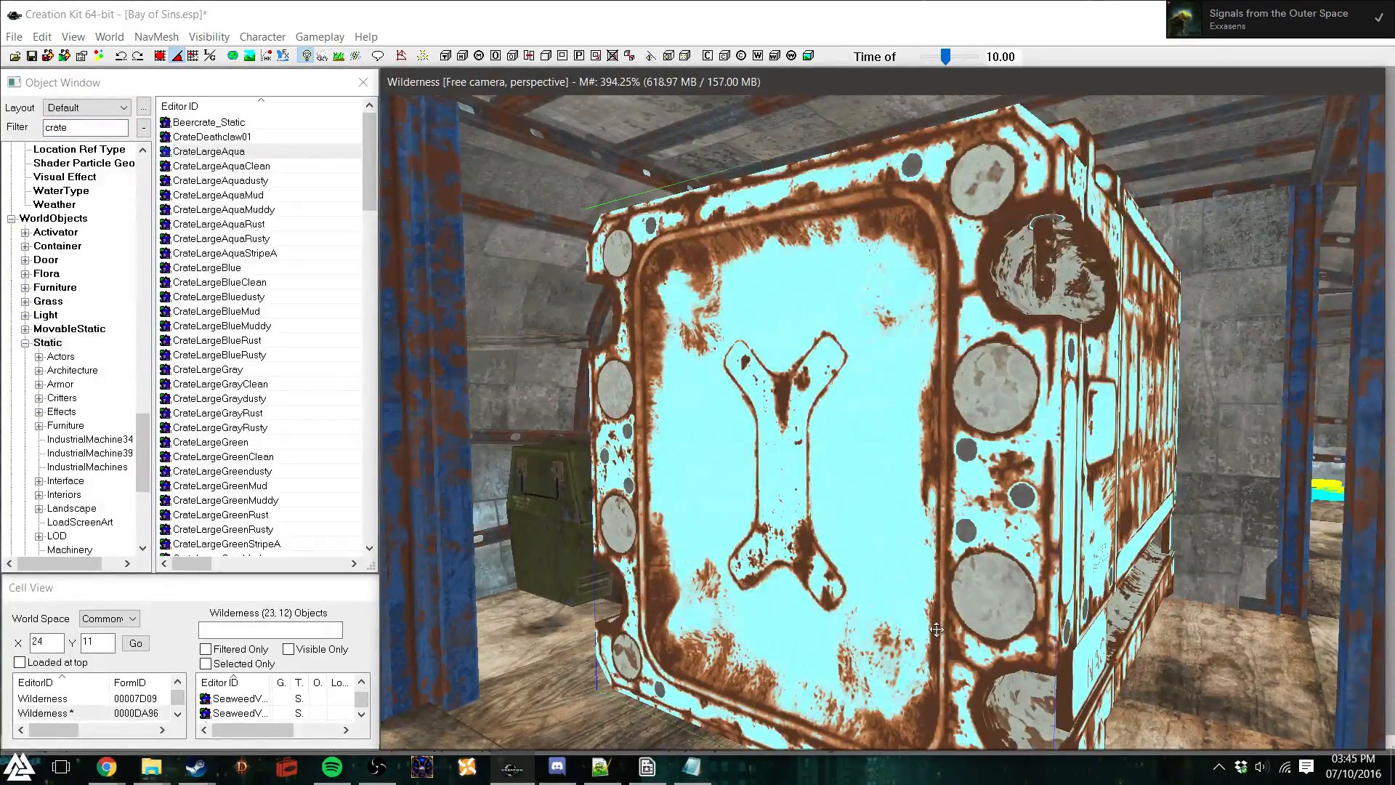
key(Delete)
drag(369, 190, 374, 381)
drag(226, 325, 457, 450)
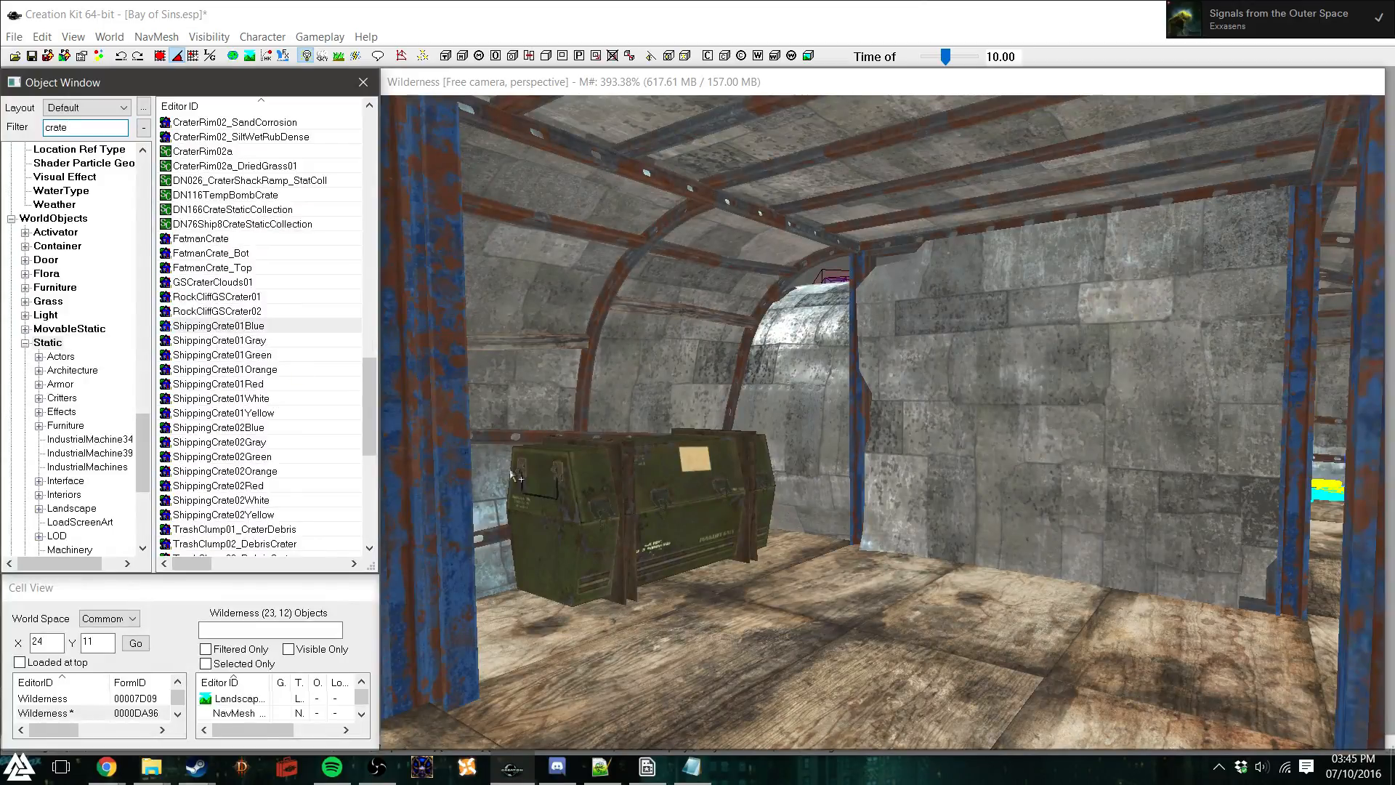
drag(831, 617, 808, 608)
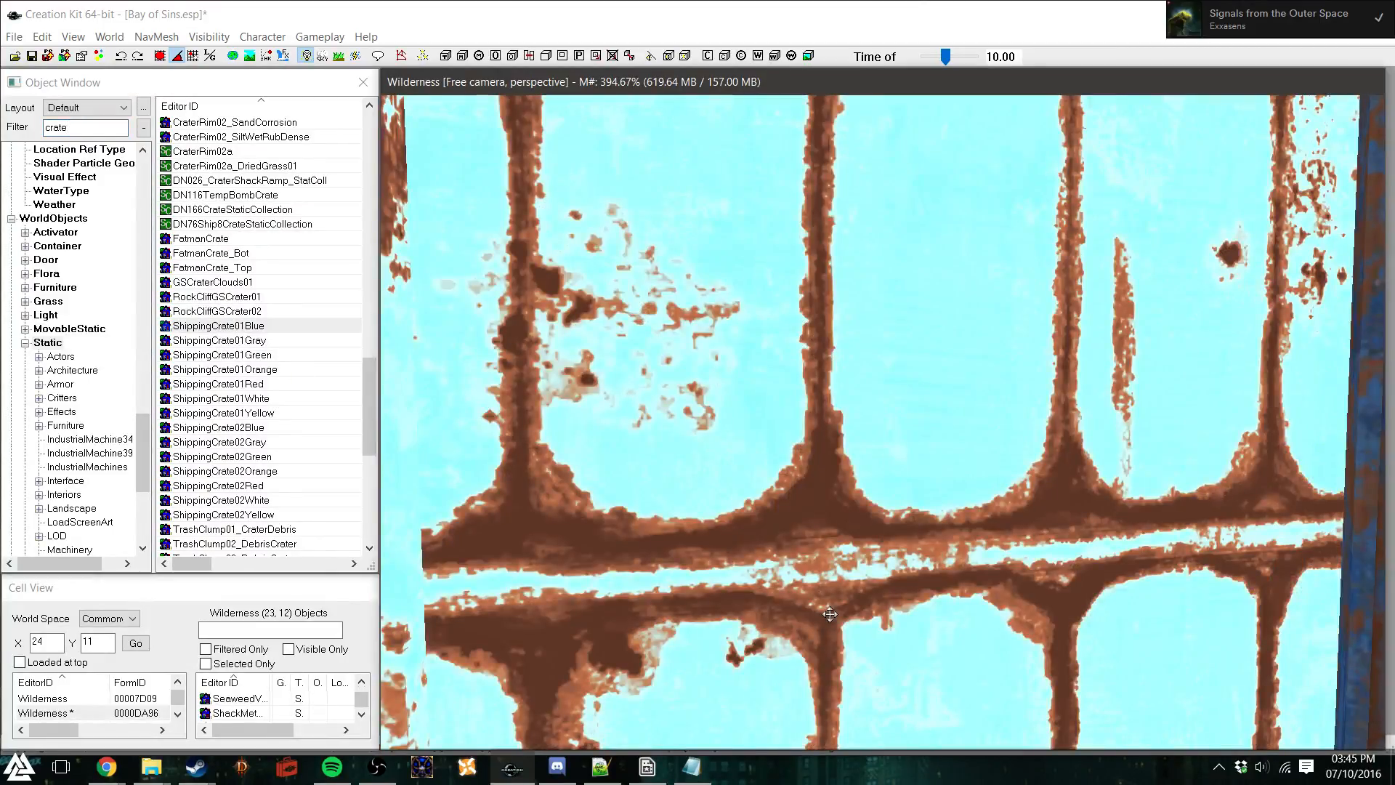
key(Delete)
Place Vault_Crate_01_Beige beside the long green crate near the wall and stack a duplicate on top of it
scroll(293, 388, down, 4)
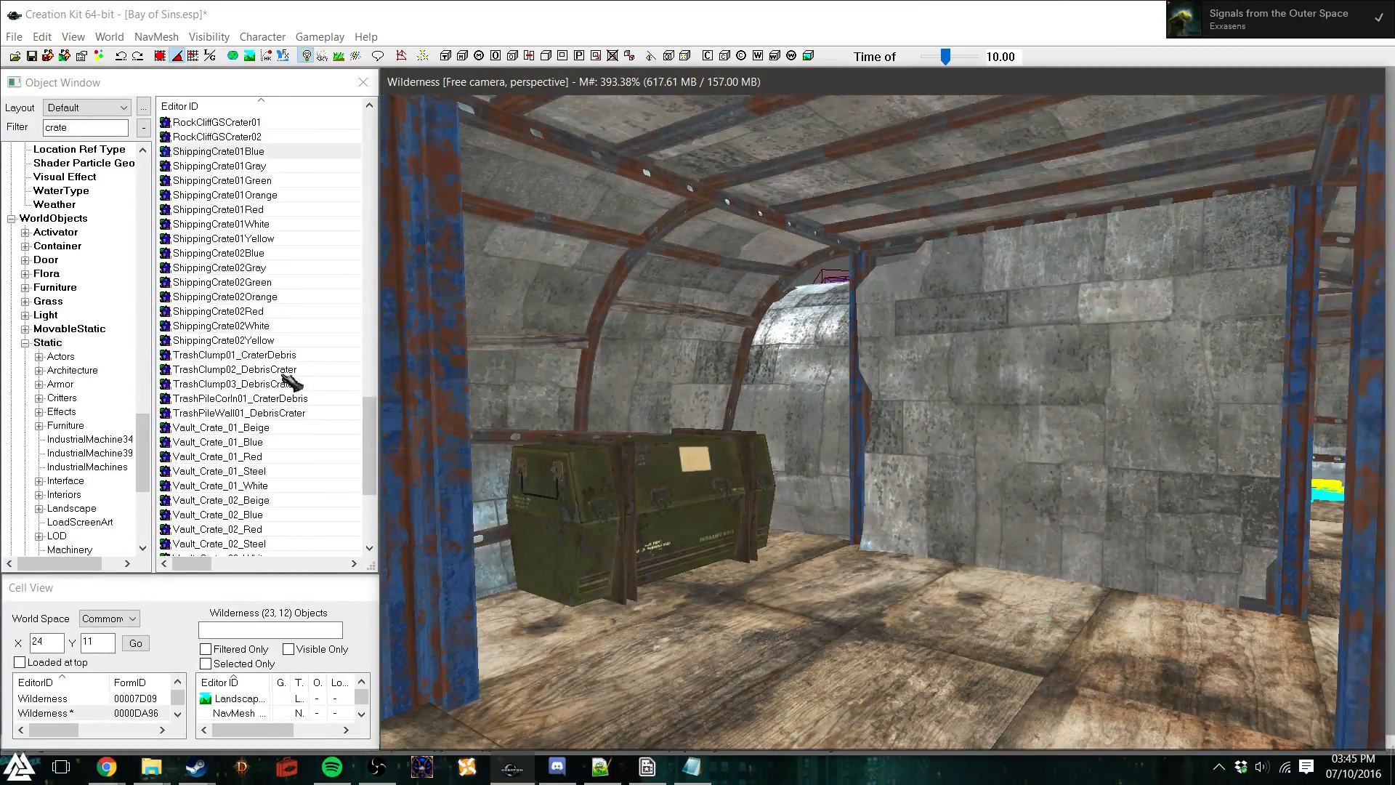
scroll(355, 428, down, 4)
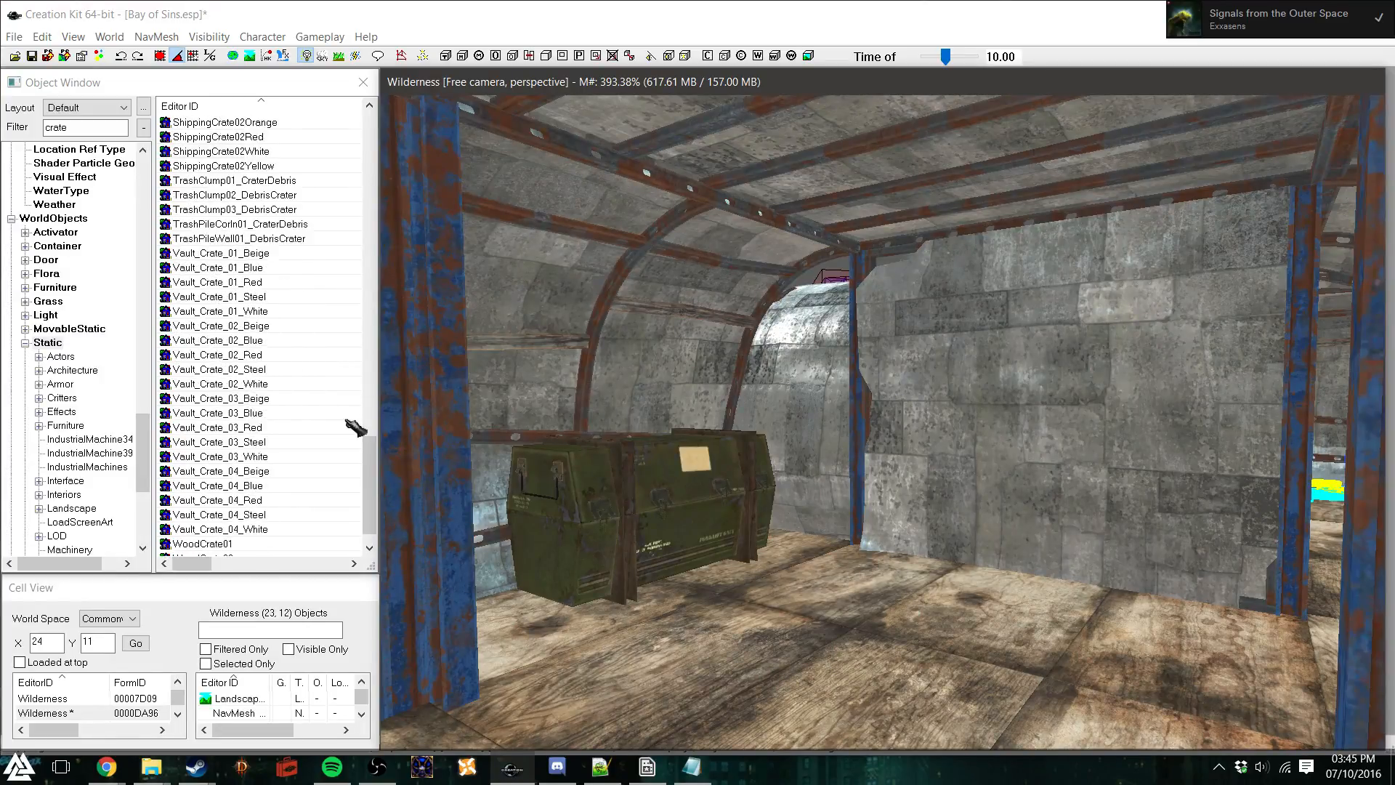
drag(379, 343, 850, 633)
right_drag(851, 625, 901, 625)
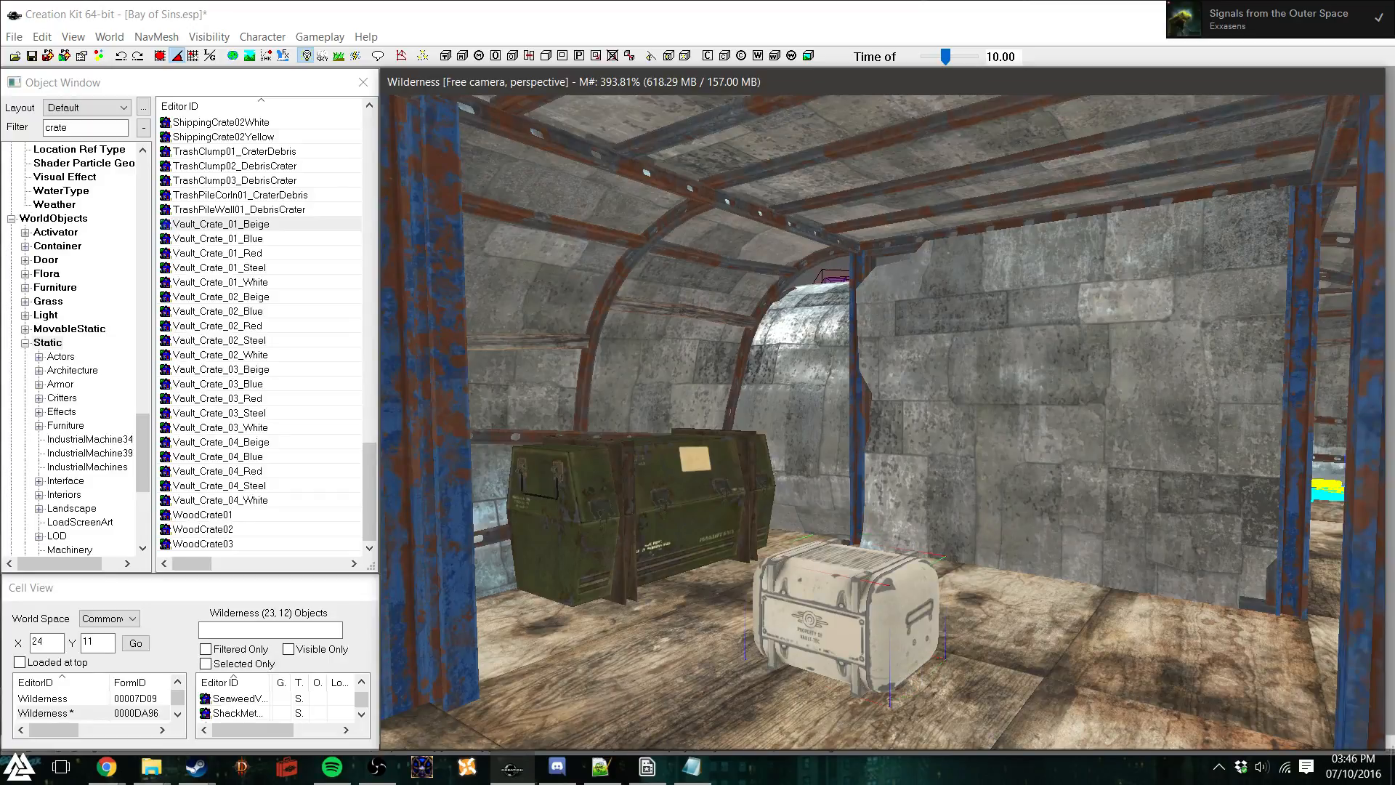
drag(825, 650, 811, 469)
key(ctrl+d)
key(z)
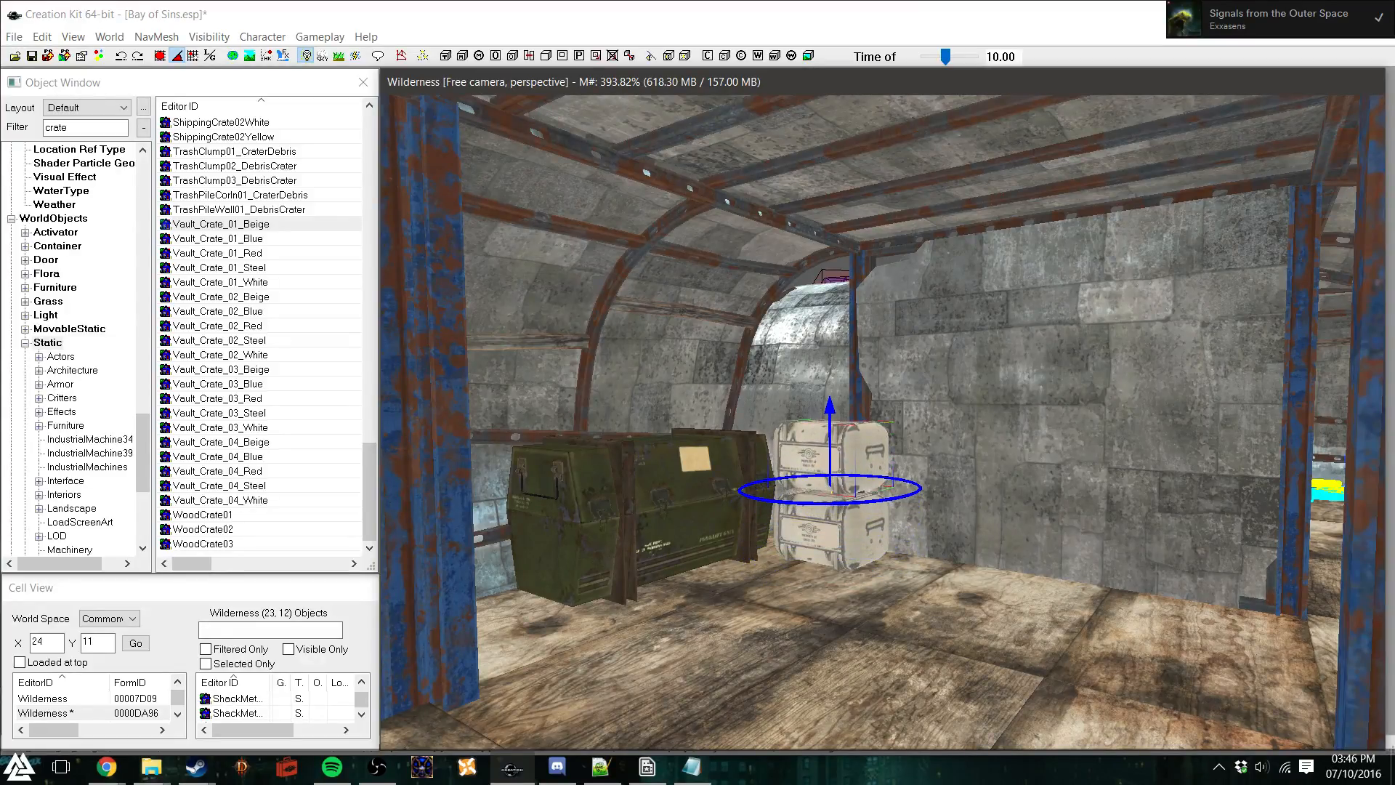
Place WoodCrate01 next to the stacked vault crates, rotate it in line with the wall, and set a duplicate alongside
scroll(865, 578, up, 4)
shift+middle_drag(865, 577, 814, 545)
drag(221, 515, 894, 588)
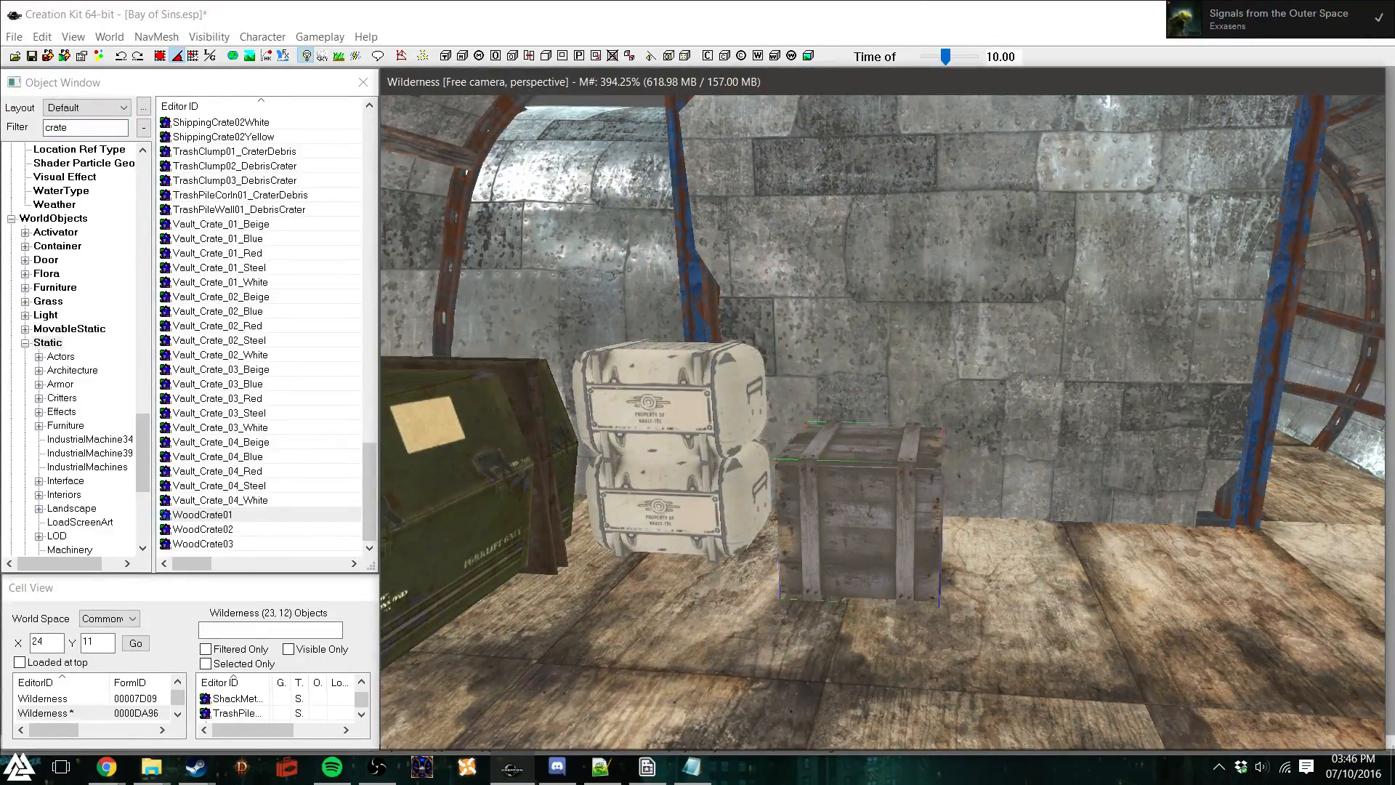
drag(865, 525, 829, 484)
right_drag(803, 507, 890, 559)
drag(876, 501, 955, 495)
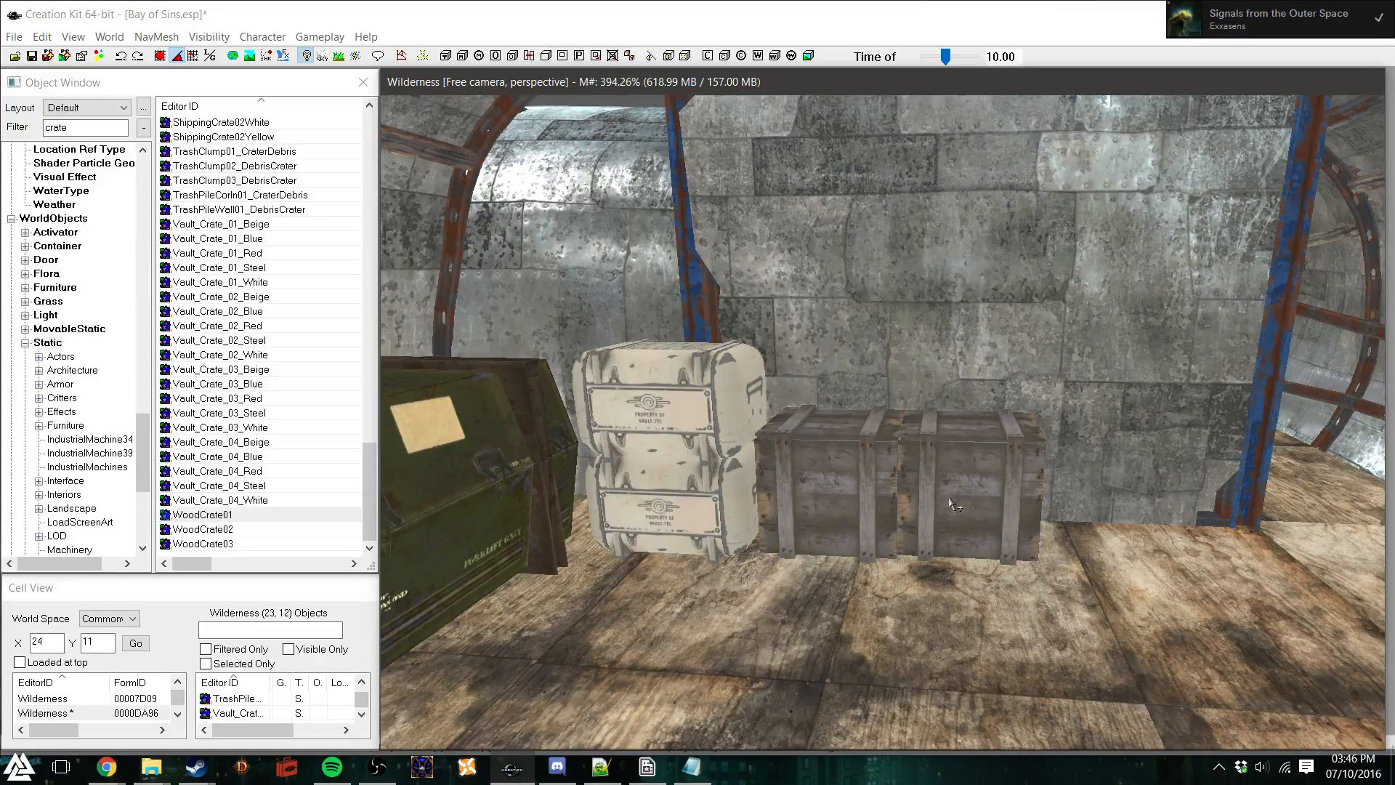
Place WoodCrate03 on the floor in front of the vault crates and rotate it into alignment
shift+middle_drag(949, 497, 949, 514)
scroll(949, 515, down, 4)
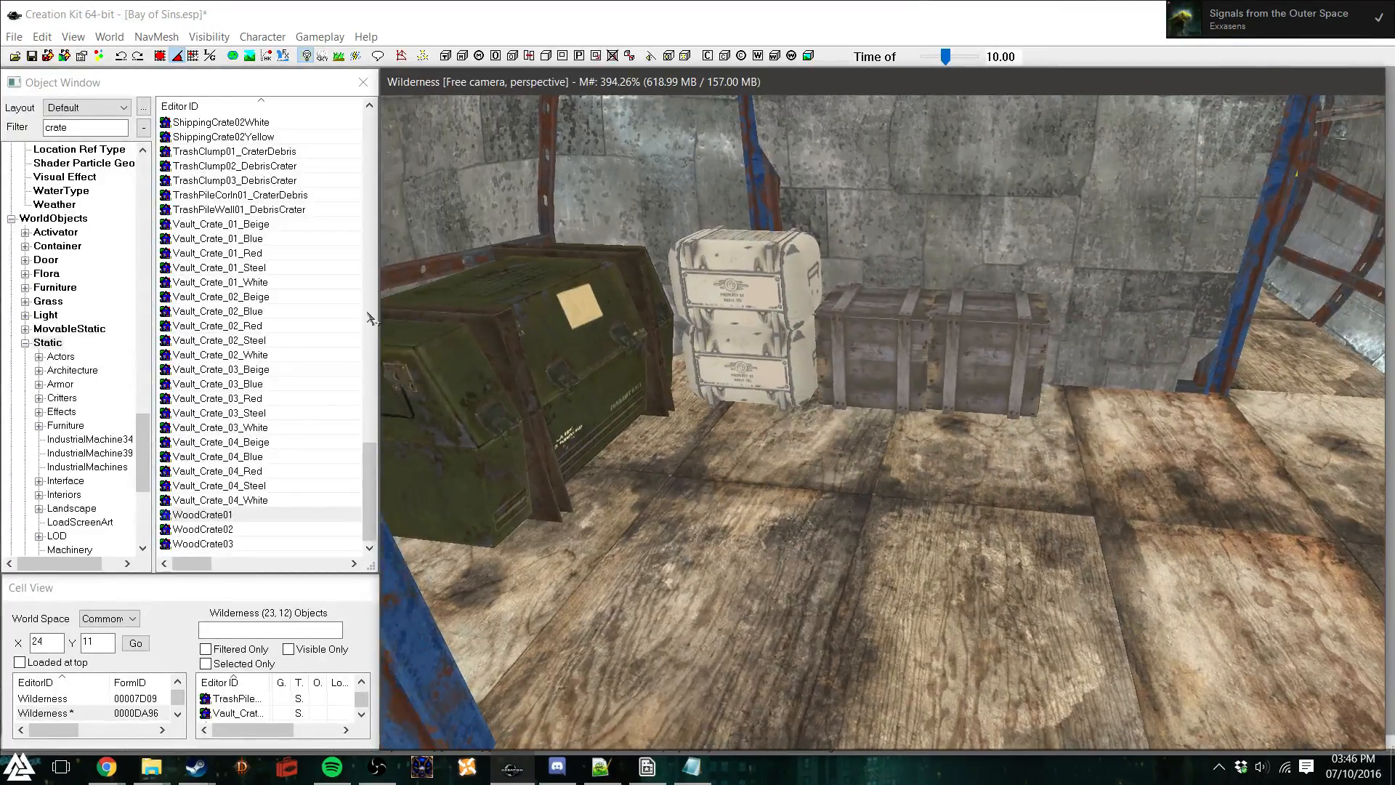
drag(368, 483, 353, 513)
drag(207, 544, 726, 479)
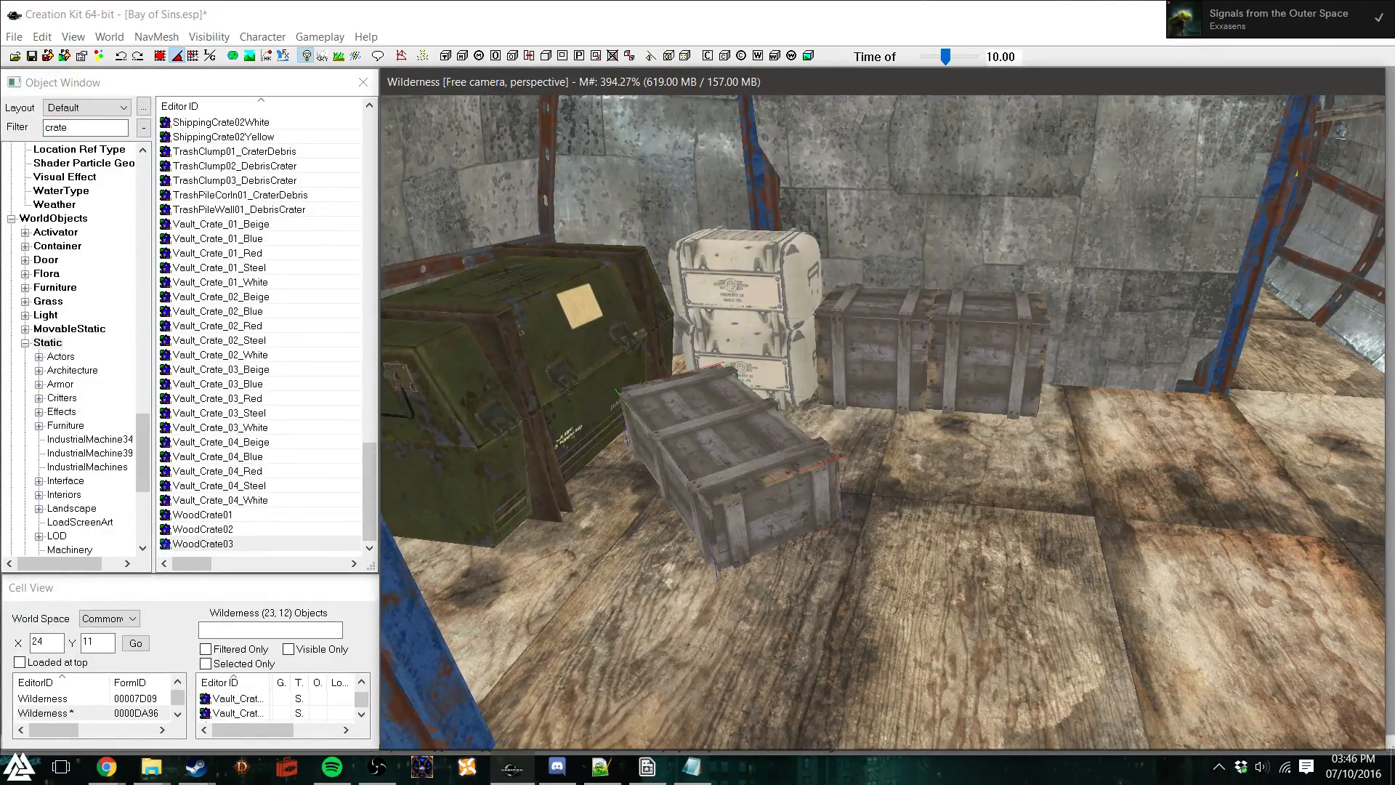
right_drag(726, 465, 710, 459)
Duplicate WoodCrate03 into a row of three on the floor and stack further copies on top
drag(711, 458, 932, 425)
key(ctrl+d)
key(ctrl+d)
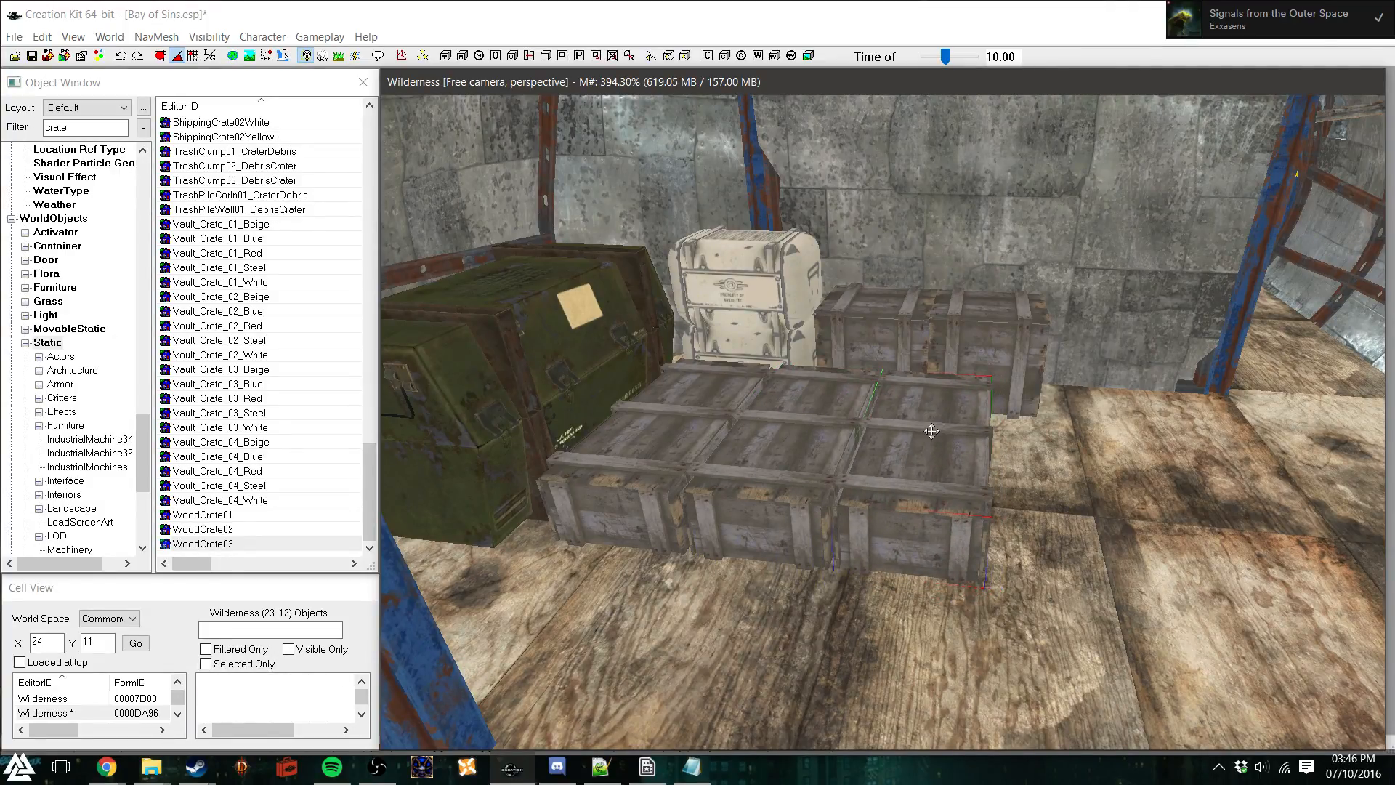
key(ctrl+d)
drag(932, 431, 749, 361)
shift+middle_drag(865, 402, 1087, 461)
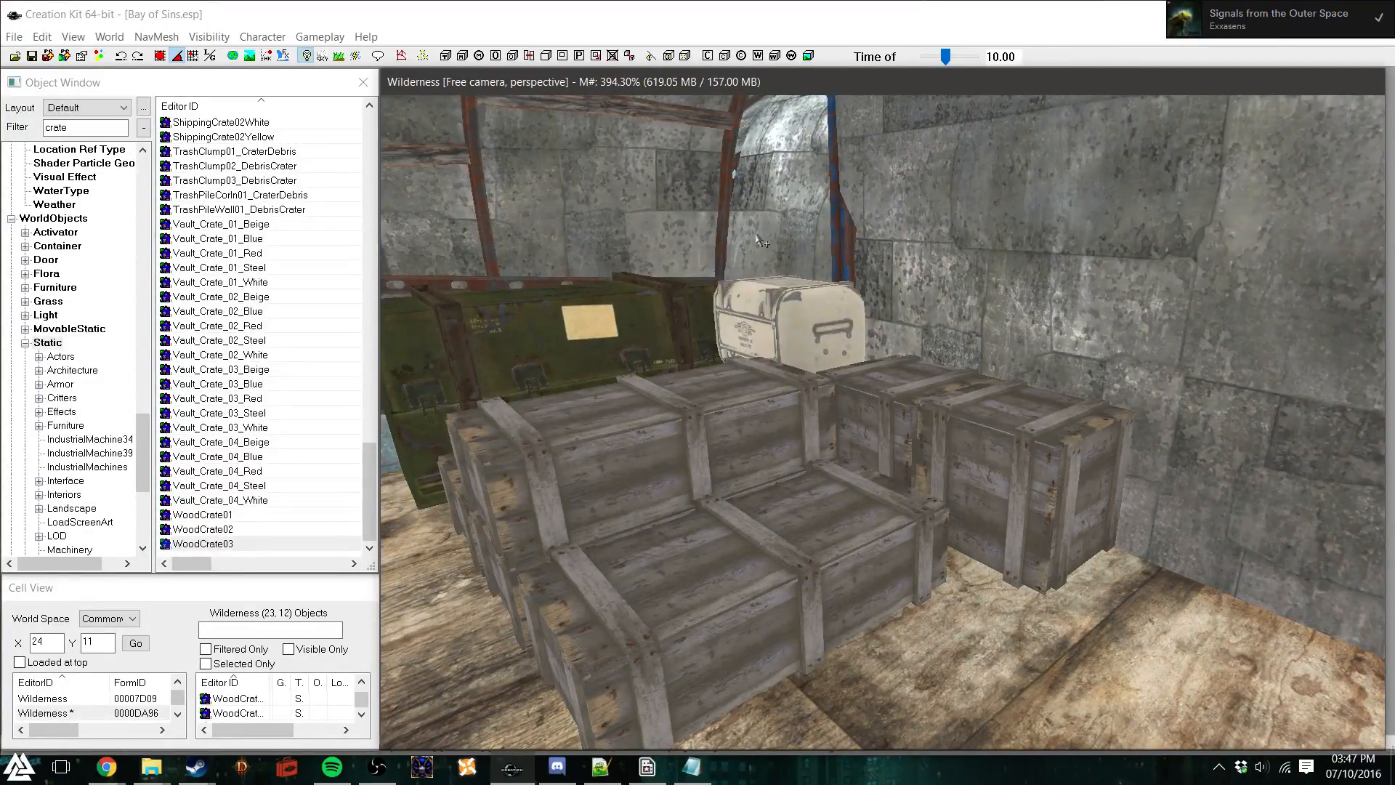
Examine the metal huts from outside and look over the empty hut interior for the next furnishing spot
shift+middle_drag(982, 493, 713, 448)
scroll(777, 428, down, 5)
scroll(830, 438, up, 5)
scroll(823, 438, up, 10)
scroll(746, 457, down, 5)
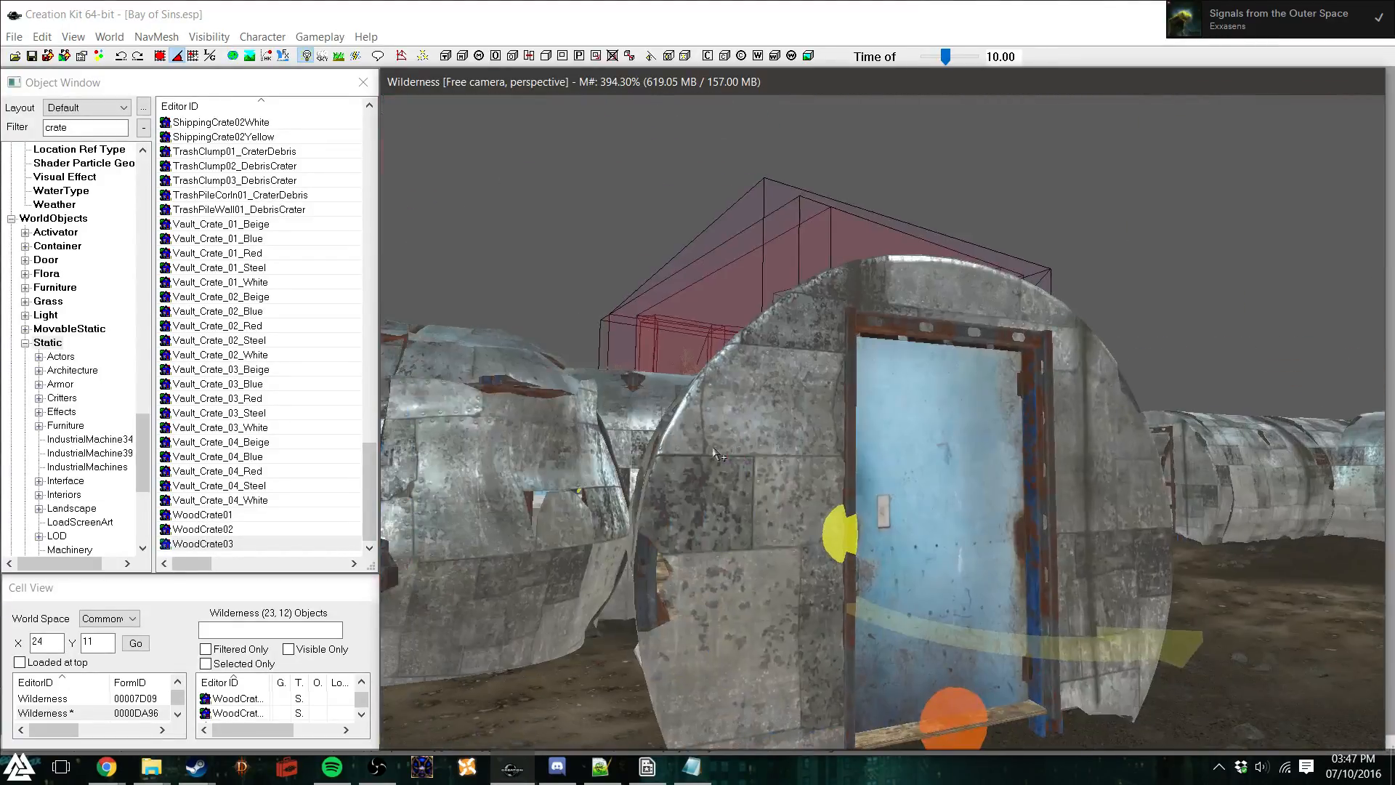
scroll(729, 459, down, 3)
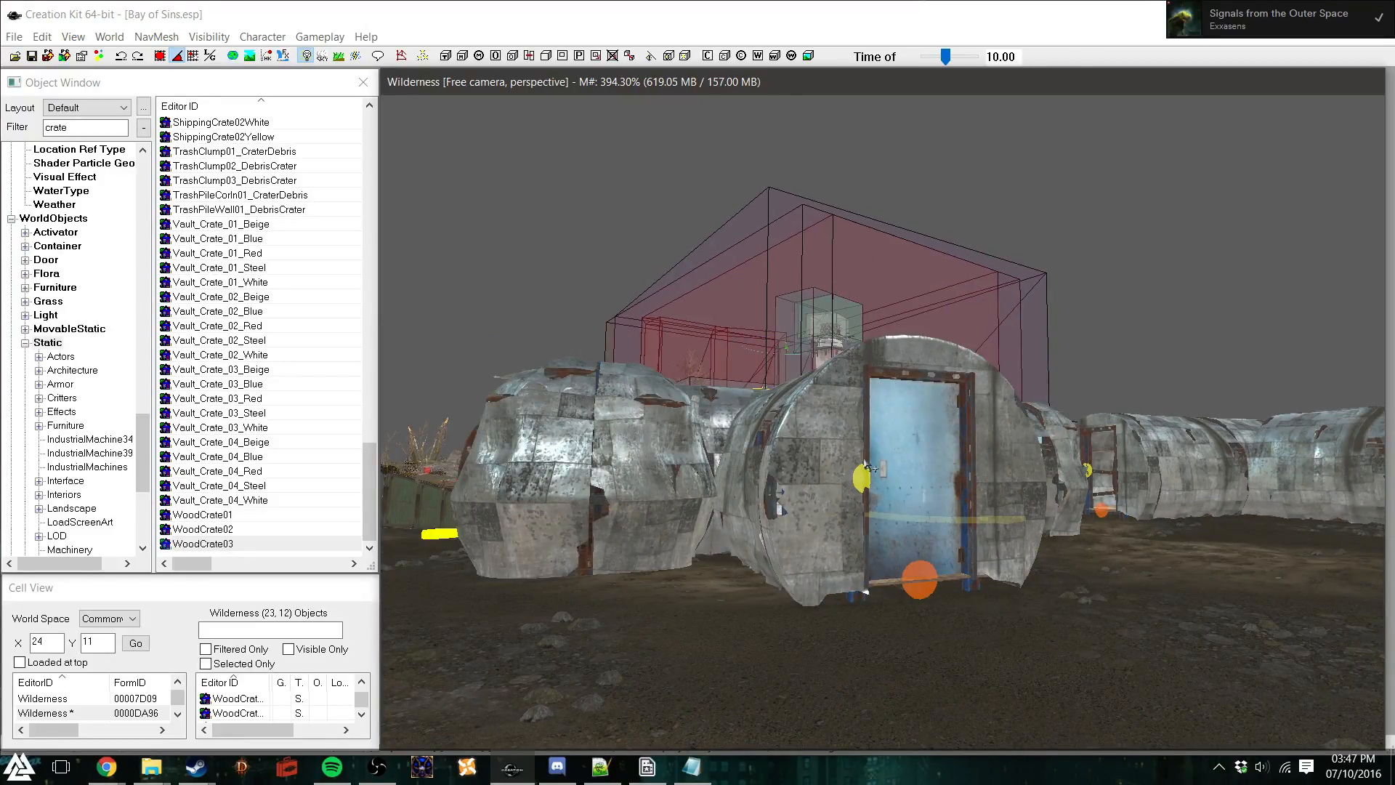
shift+middle_drag(788, 458, 825, 406)
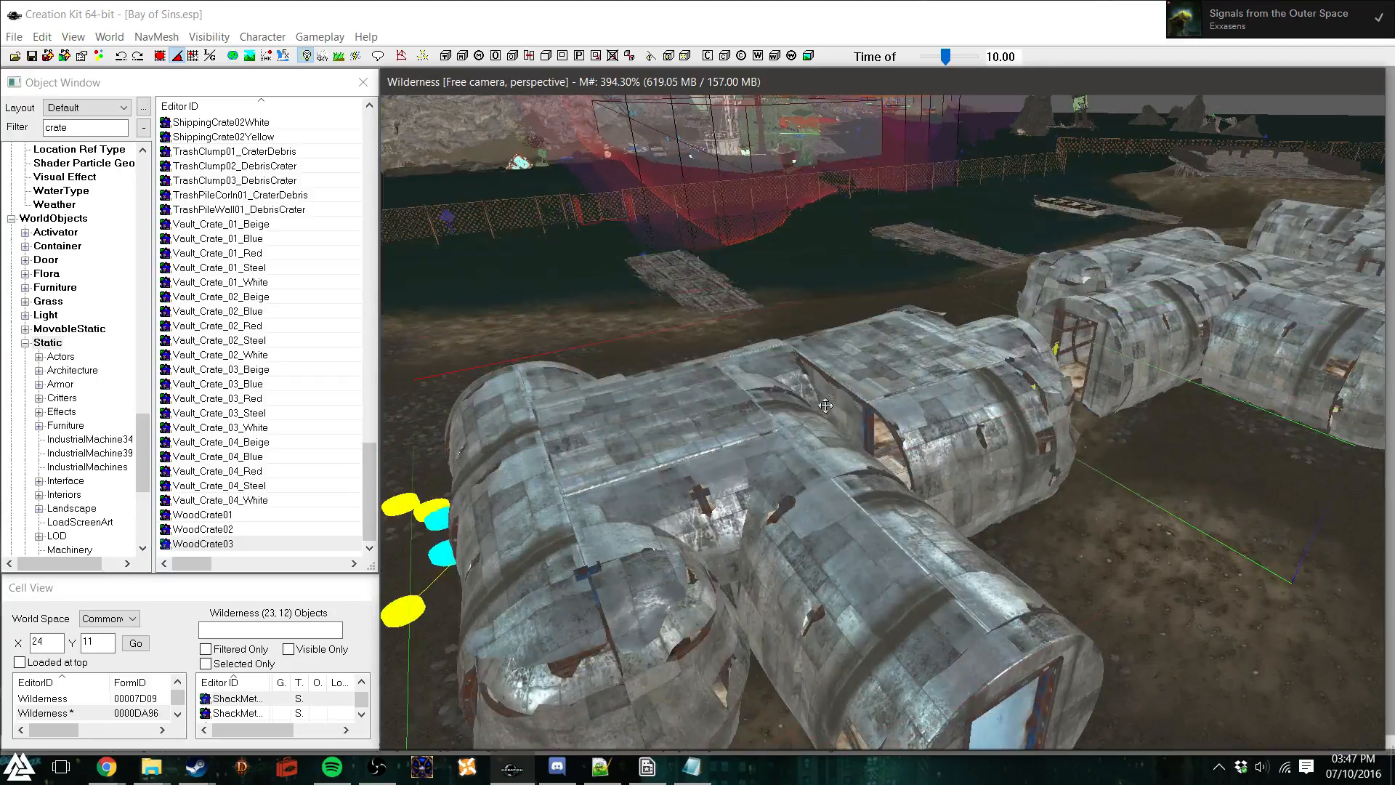
shift+middle_drag(872, 501, 879, 469)
shift+middle_drag(842, 534, 776, 501)
shift+middle_drag(1079, 539, 1270, 552)
shift+middle_drag(1104, 512, 986, 488)
scroll(987, 494, up, 10)
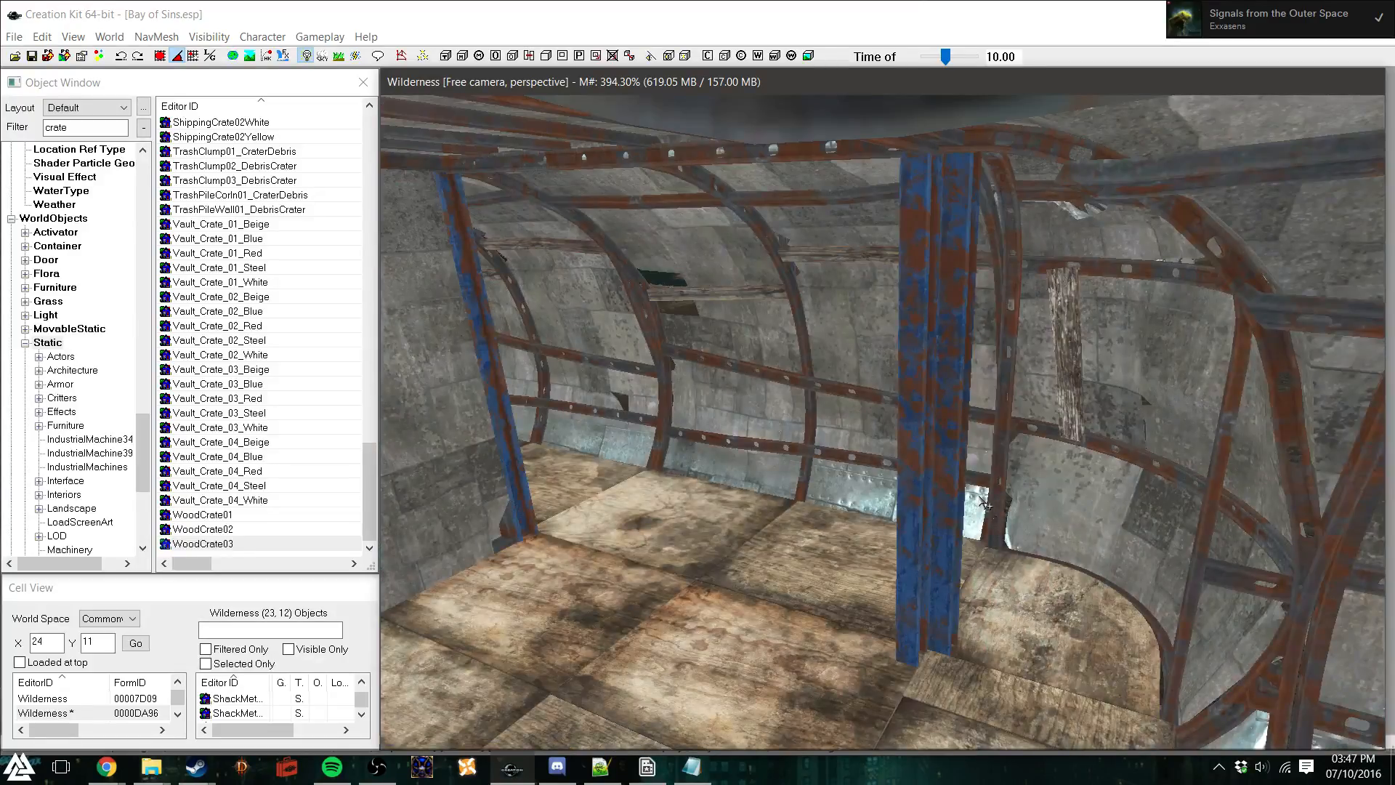
shift+middle_drag(987, 505, 908, 528)
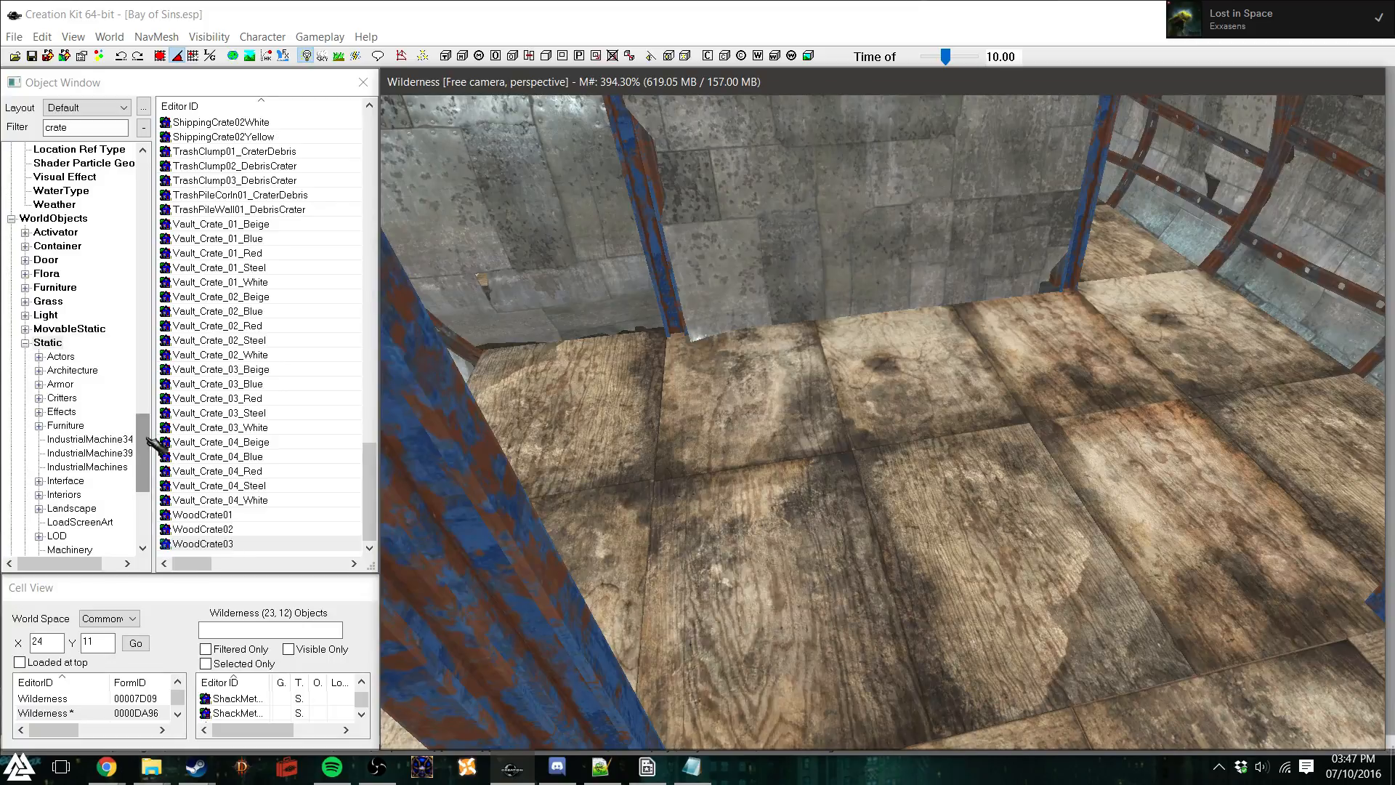
Try out Beercrate_Static on the empty hut's floor and delete it again
double_click(74, 129)
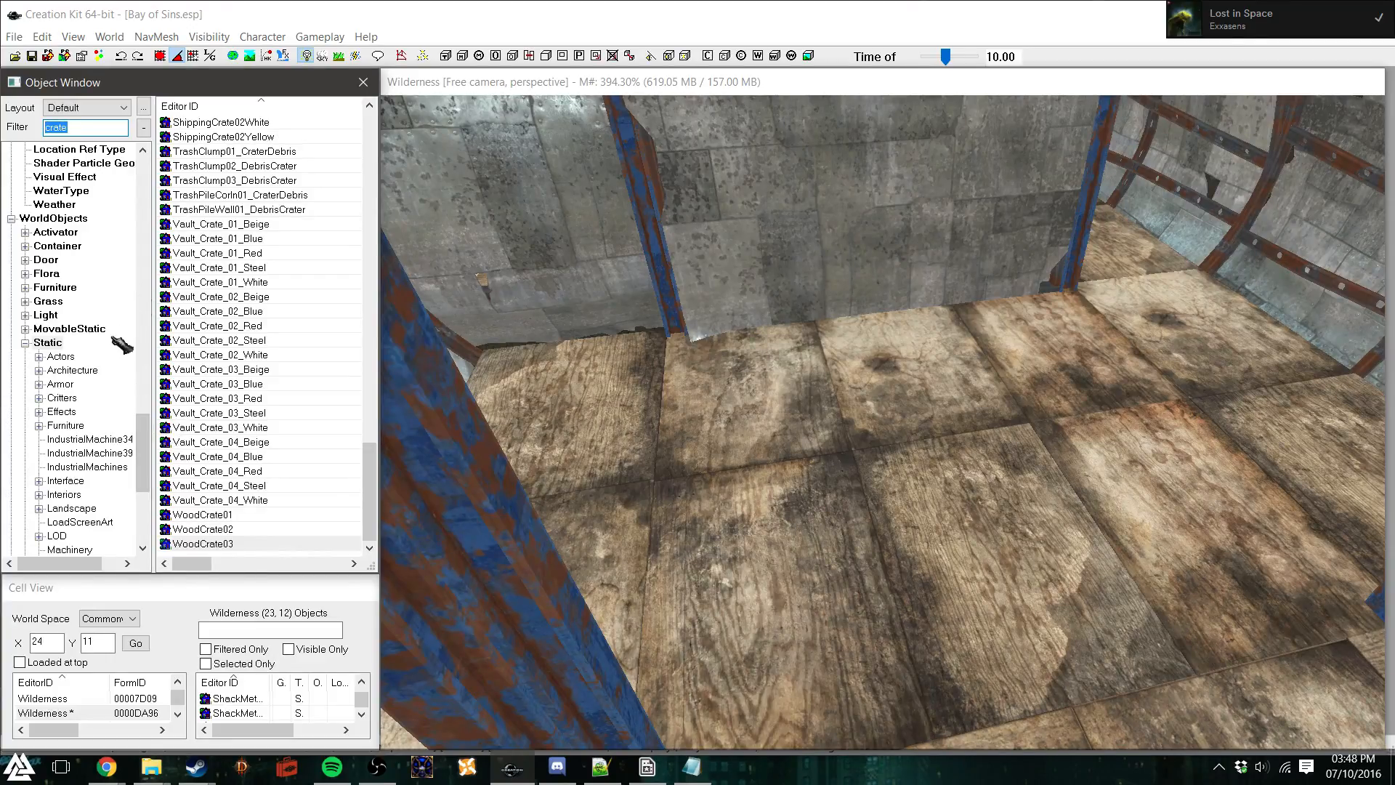
mouse_move(369, 481)
mouse_down()
mouse_move(343, 156)
mouse_move(329, 141)
mouse_move(518, 221)
mouse_move(930, 352)
mouse_up()
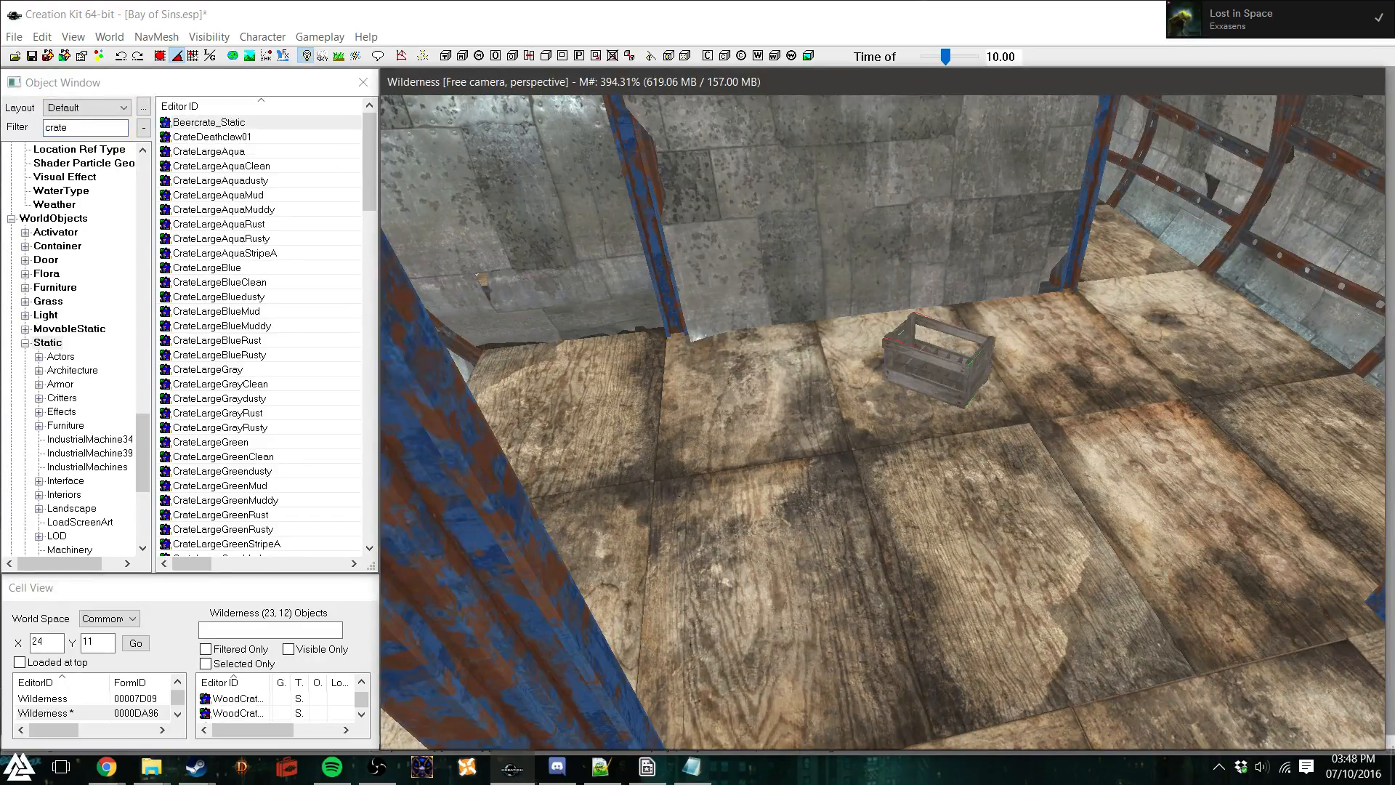
right_drag(938, 363, 886, 591)
key(Delete)
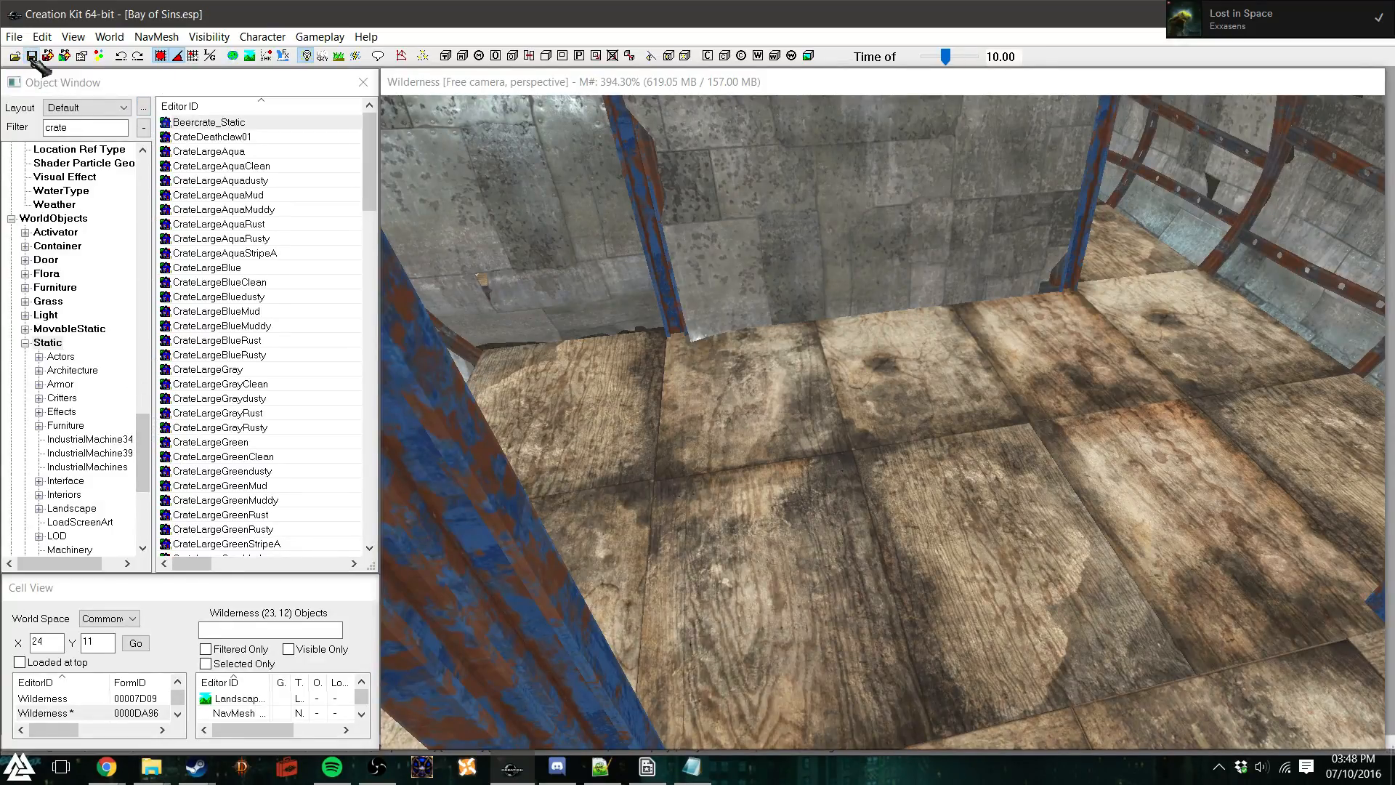
Place CrateLargeBlue on the empty hut's floor and shift it toward the blue post by the wall
drag(440, 407, 791, 397)
drag(240, 269, 703, 478)
drag(849, 436, 849, 436)
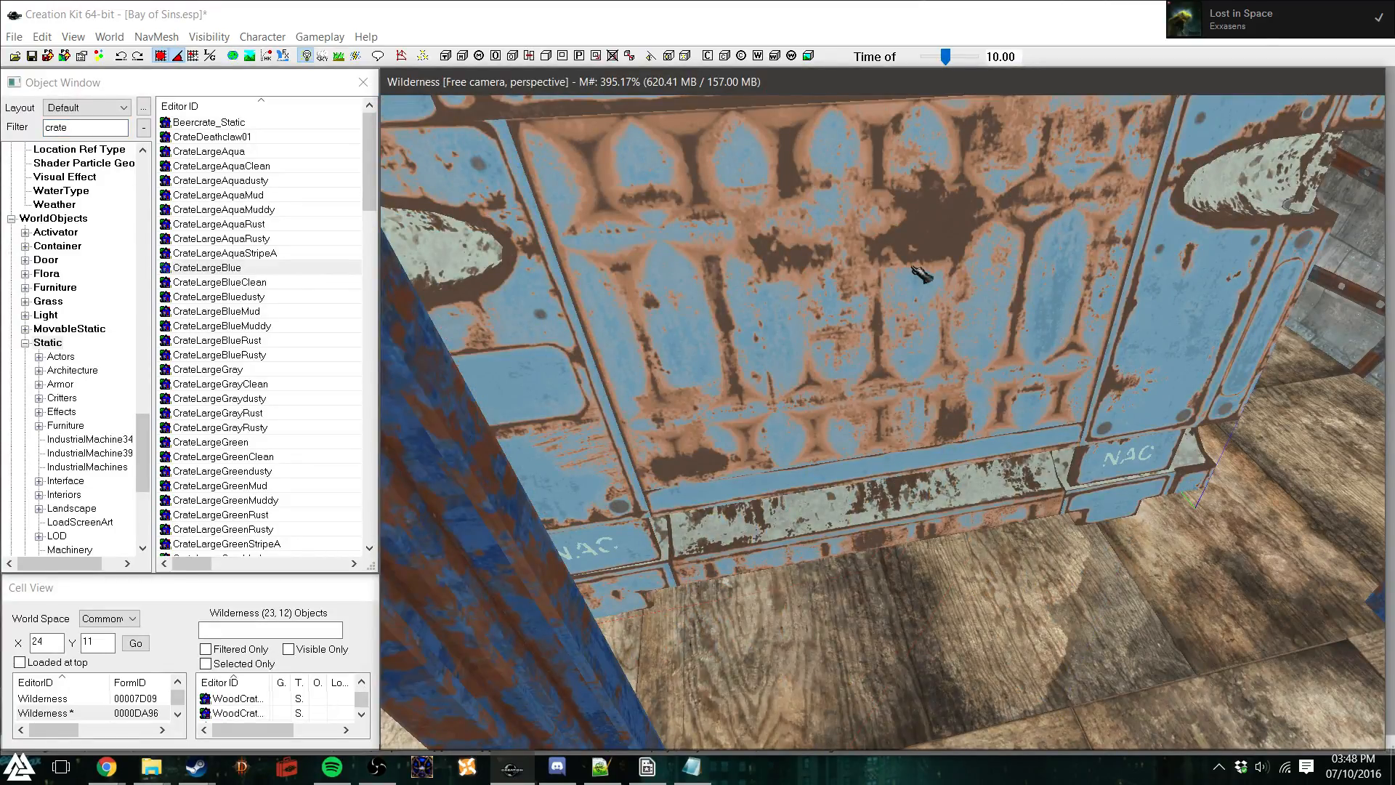
scroll(921, 275, down, 10)
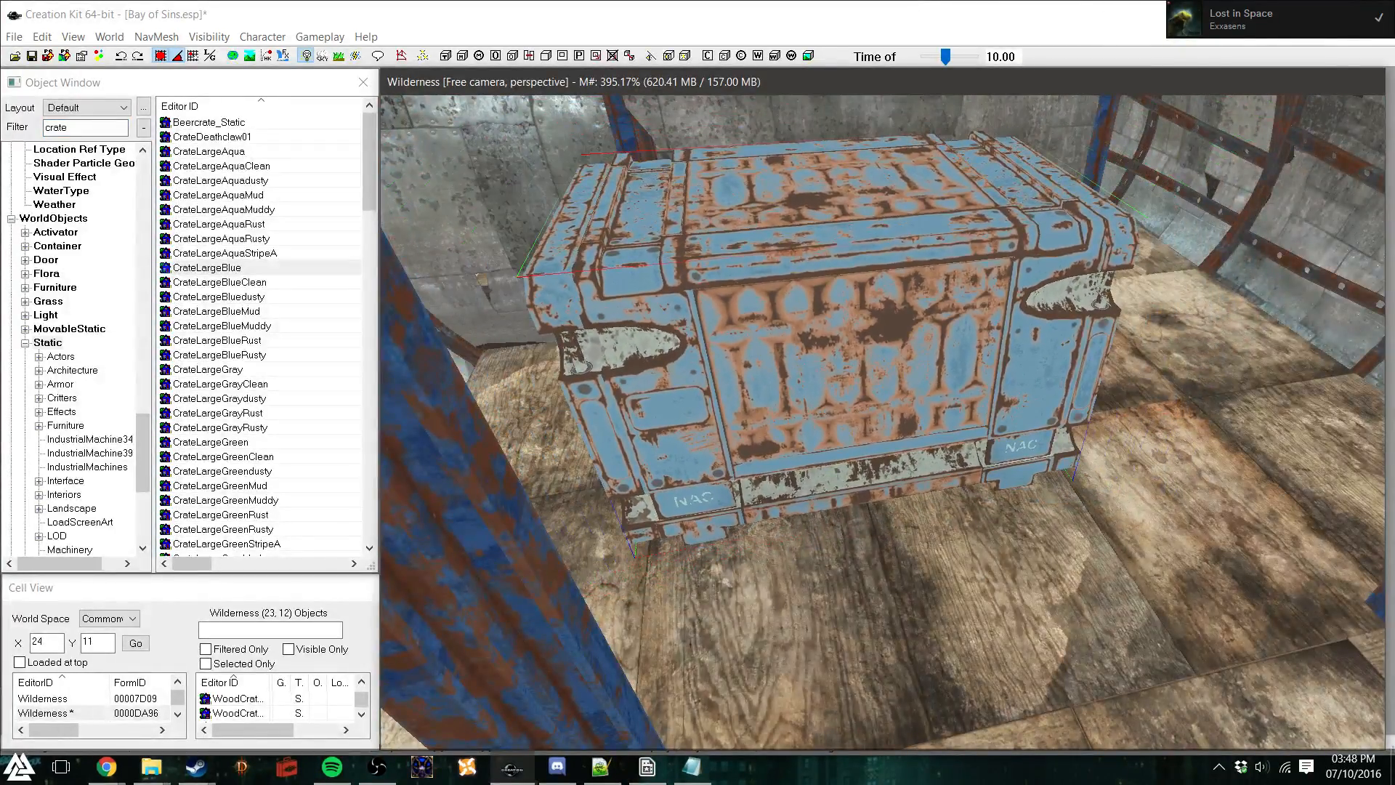
scroll(921, 274, down, 5)
drag(787, 376, 603, 367)
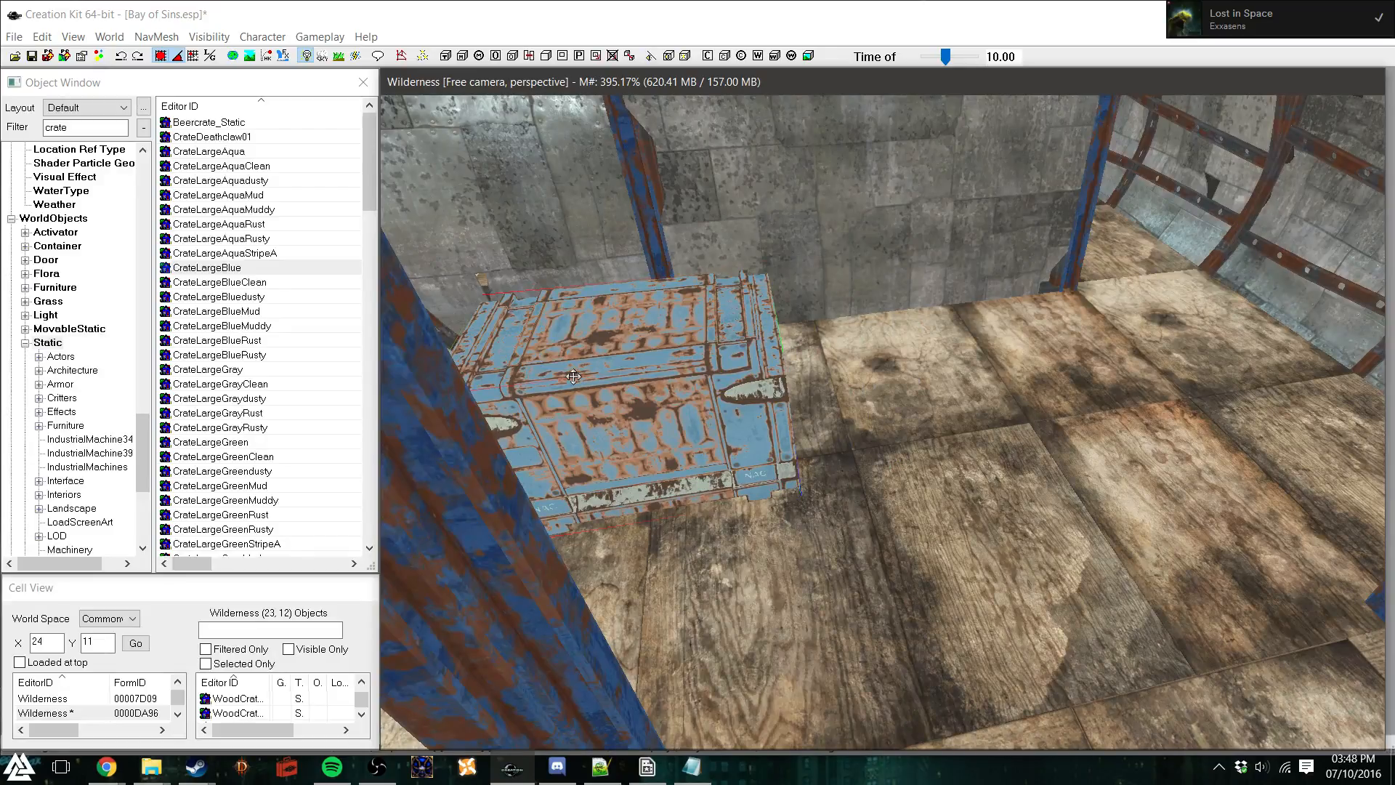
mouse_move(572, 378)
shift+middle_down()
mouse_move(505, 368)
mouse_move(550, 369)
shift+middle_up()
scroll(507, 367, up, 2)
click(1051, 498)
drag(1064, 508, 763, 428)
mouse_move(763, 428)
shift+middle_down()
mouse_move(804, 420)
mouse_move(782, 421)
shift+middle_up()
Duplicate the large blue crate twice and line the copies up end to end to form a counter
scroll(766, 413, down, 2)
key(ctrl+d)
drag(852, 456, 1220, 464)
shift+middle_drag(1185, 494, 772, 396)
click(773, 396)
shift+middle_drag(948, 423, 916, 422)
key(ctrl+d)
drag(885, 416, 1184, 395)
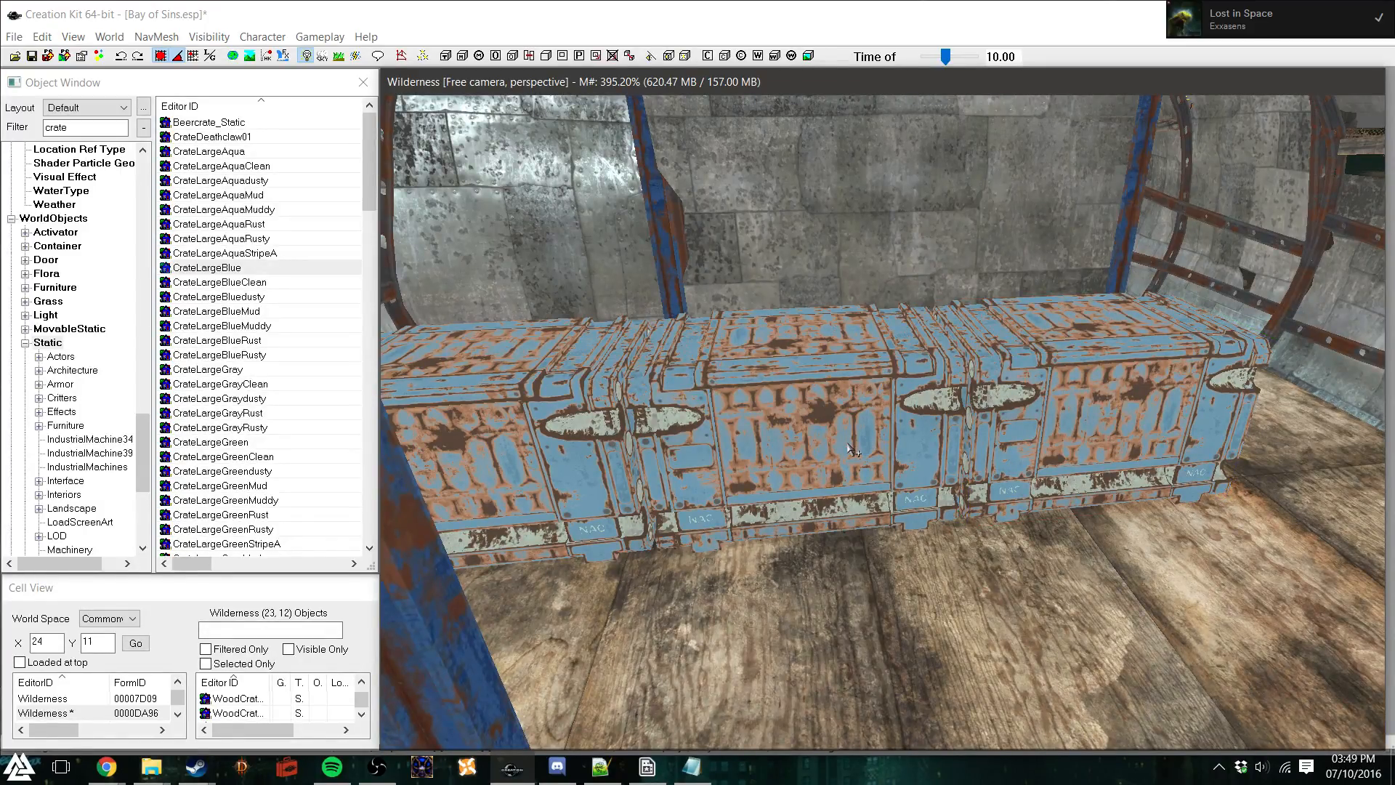
Filter the statics for "anvil" and place Anvil01 on top of the blue crate row, rotating it
click(1074, 372)
shift+middle_drag(1073, 371, 1050, 356)
scroll(1041, 340, up, 1)
shift+middle_drag(1042, 340, 1030, 339)
shift+middle_drag(745, 367, 667, 355)
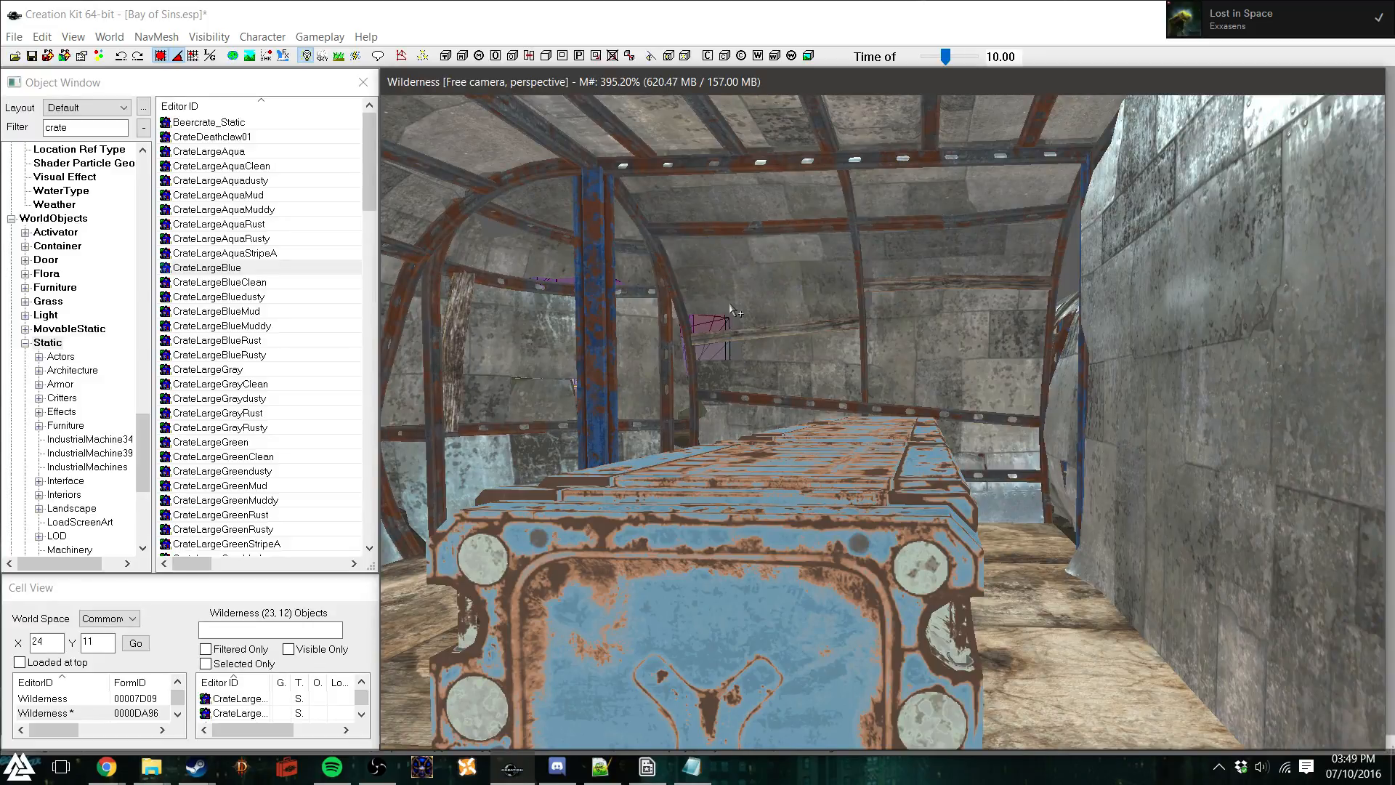
double_click(84, 127)
text(anvil)
drag(188, 122, 779, 445)
right_drag(781, 394, 839, 394)
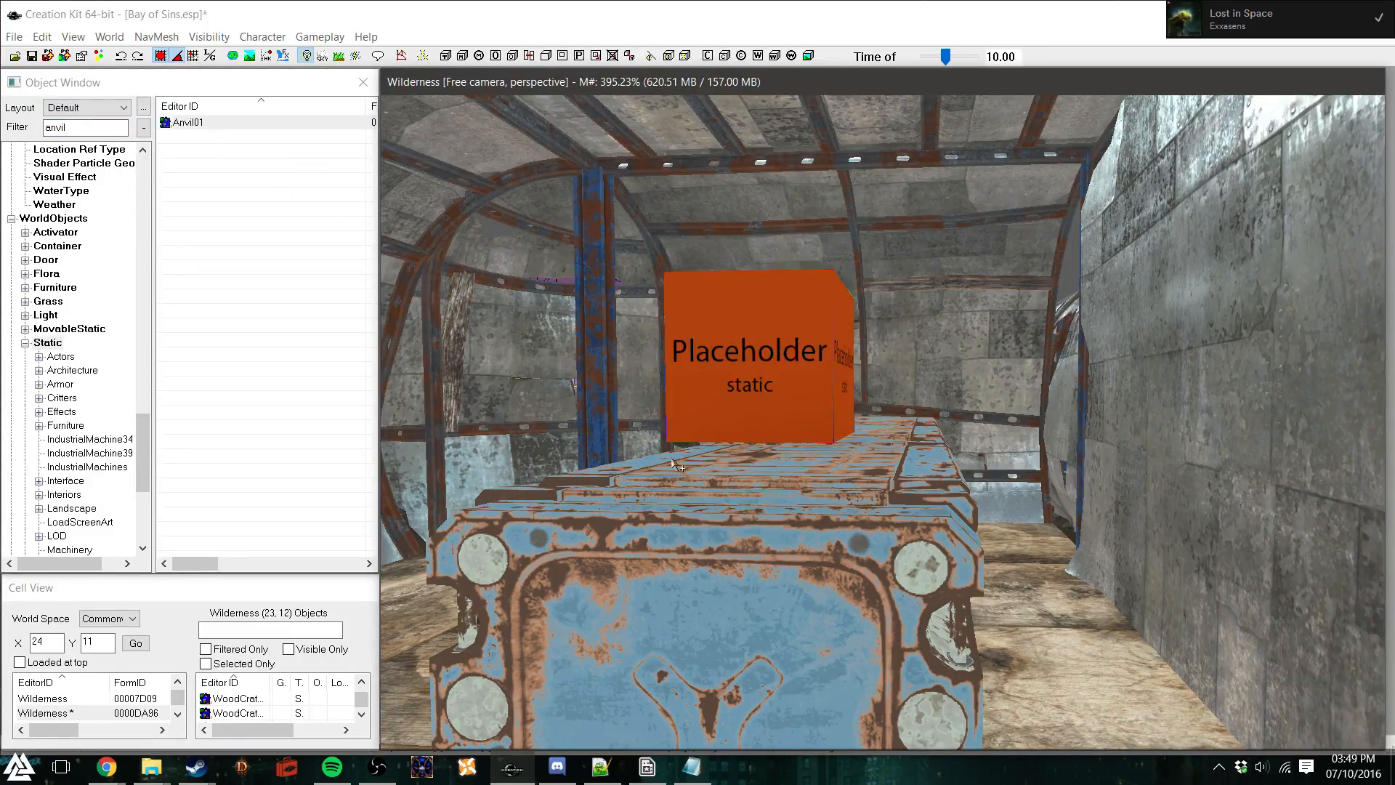
Delete the Anvil01 placeholder from the top of the blue crate row
shift+middle_drag(626, 352, 753, 364)
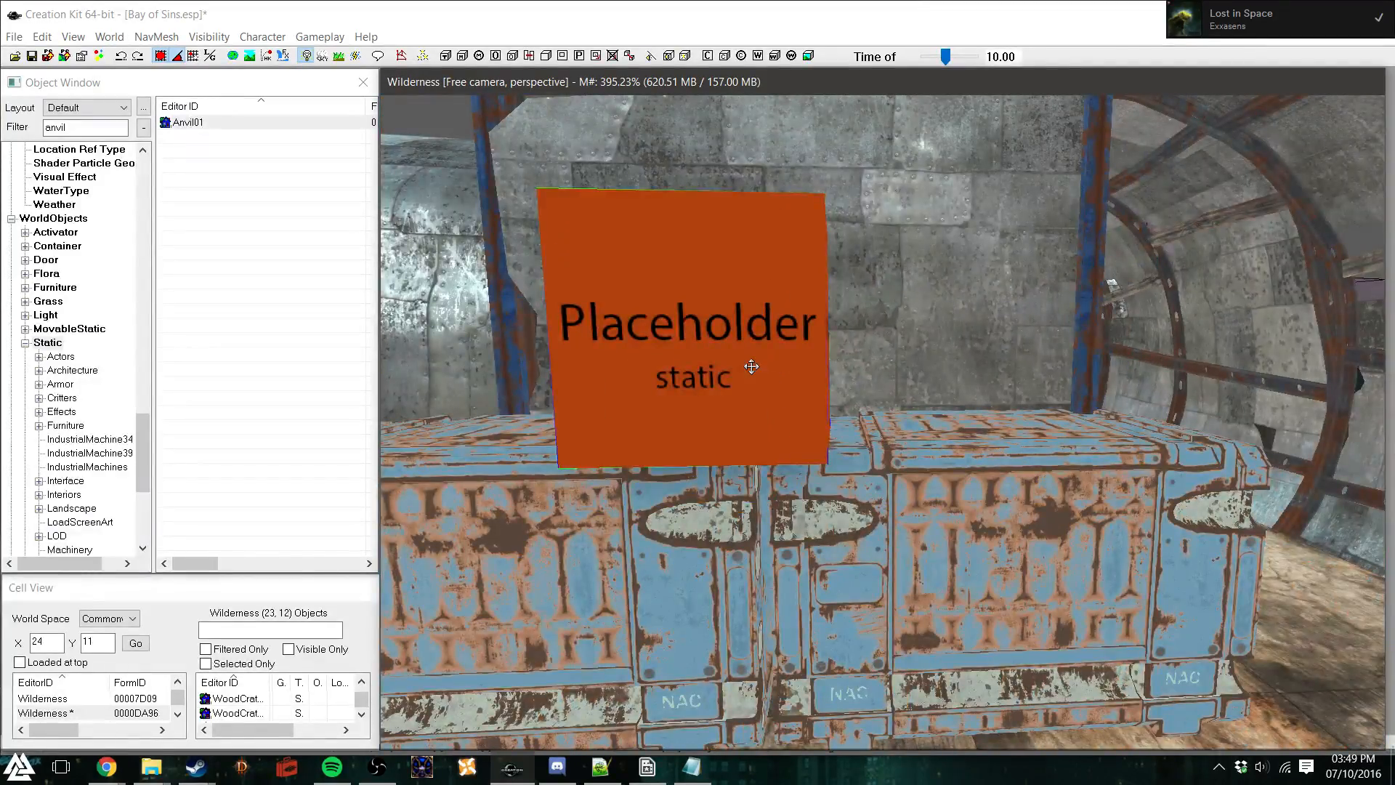
key(Delete)
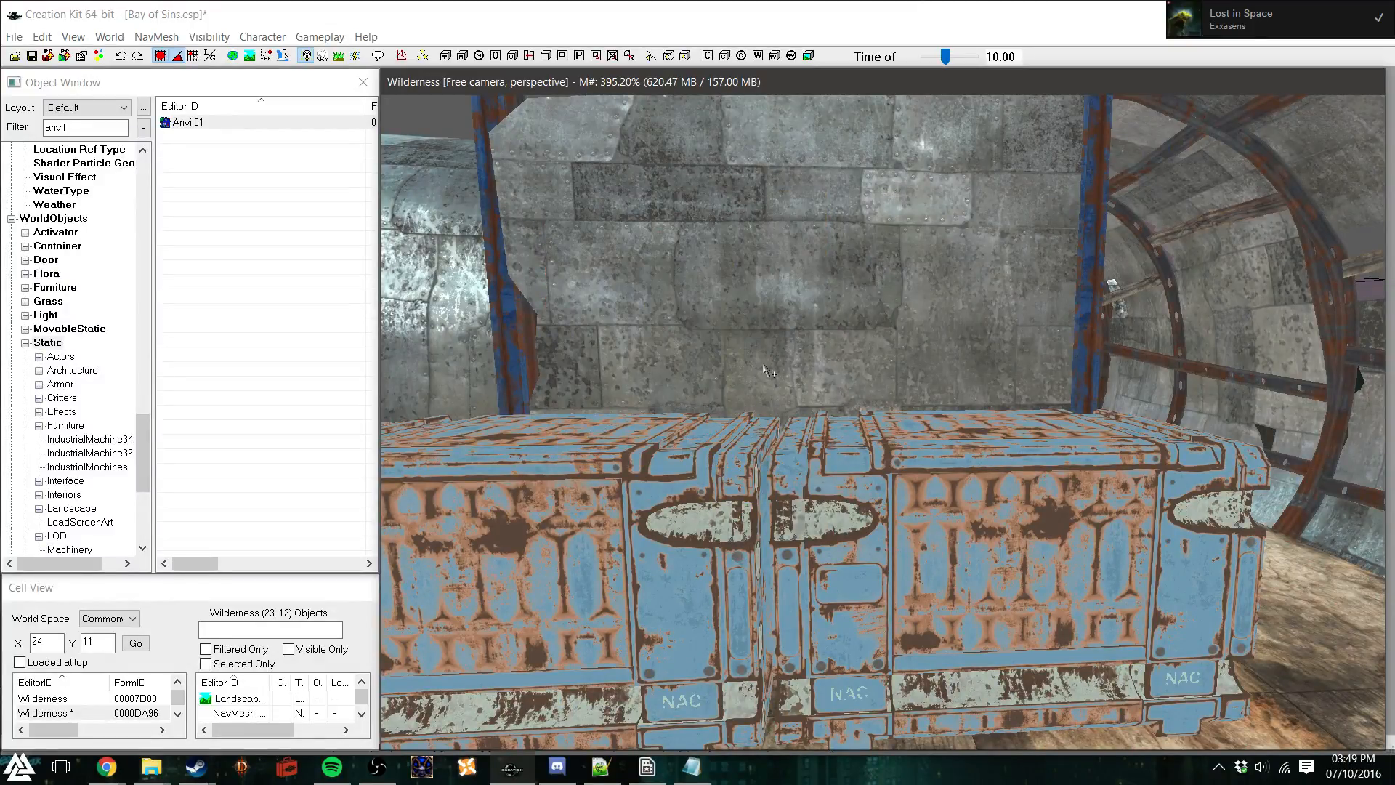
double_click(91, 129)
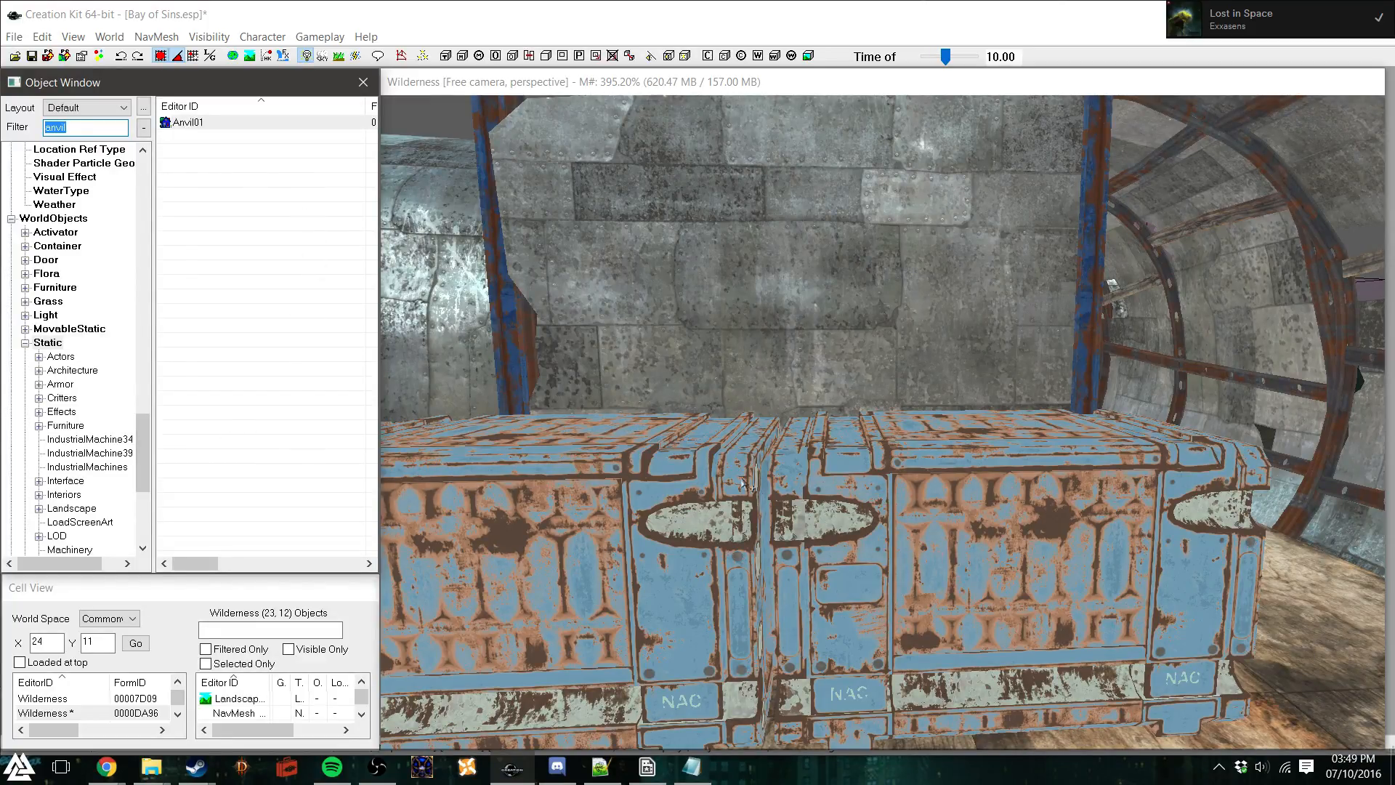
click(710, 87)
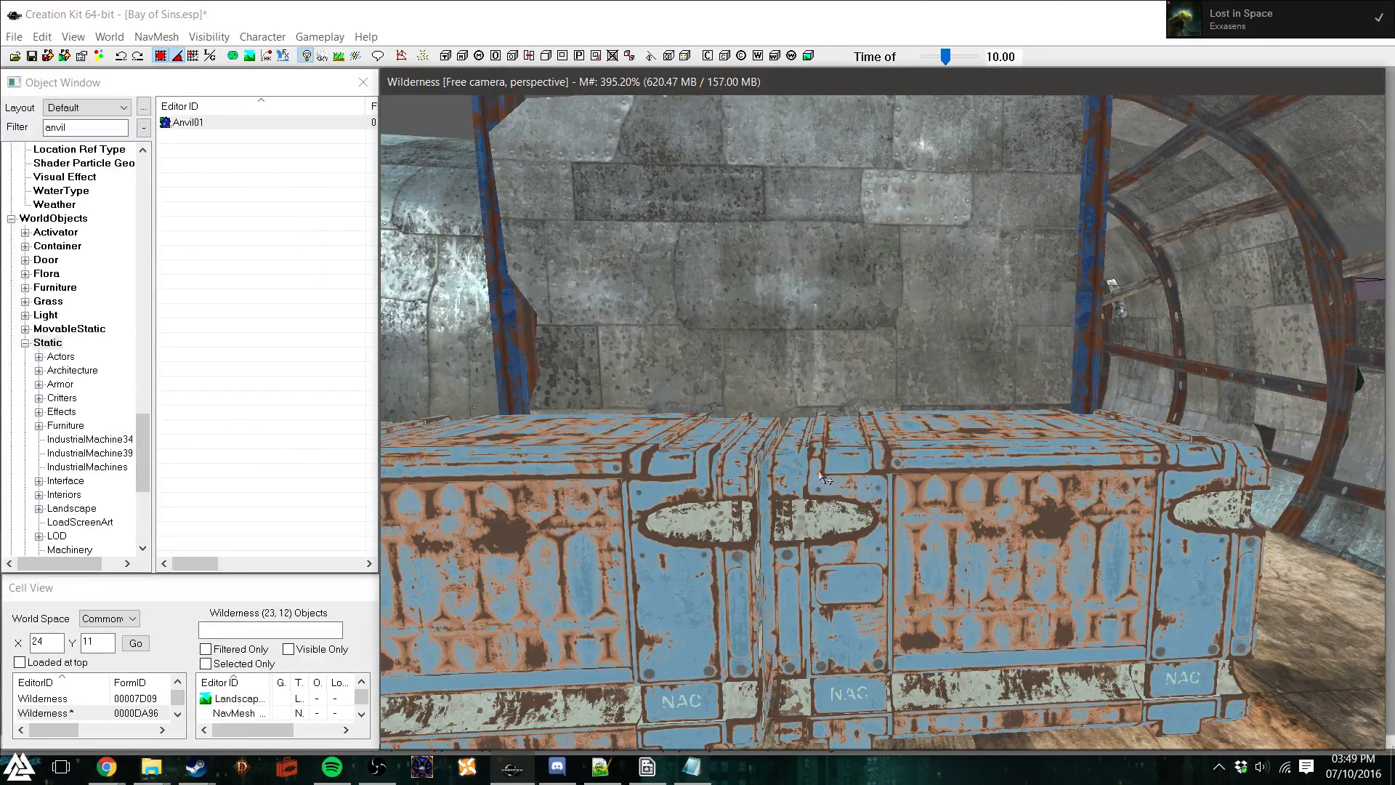
Inspect the blue crate counter and the hut's interior through to the open framed doorway
shift+middle_drag(820, 474, 778, 484)
scroll(778, 488, down, 3)
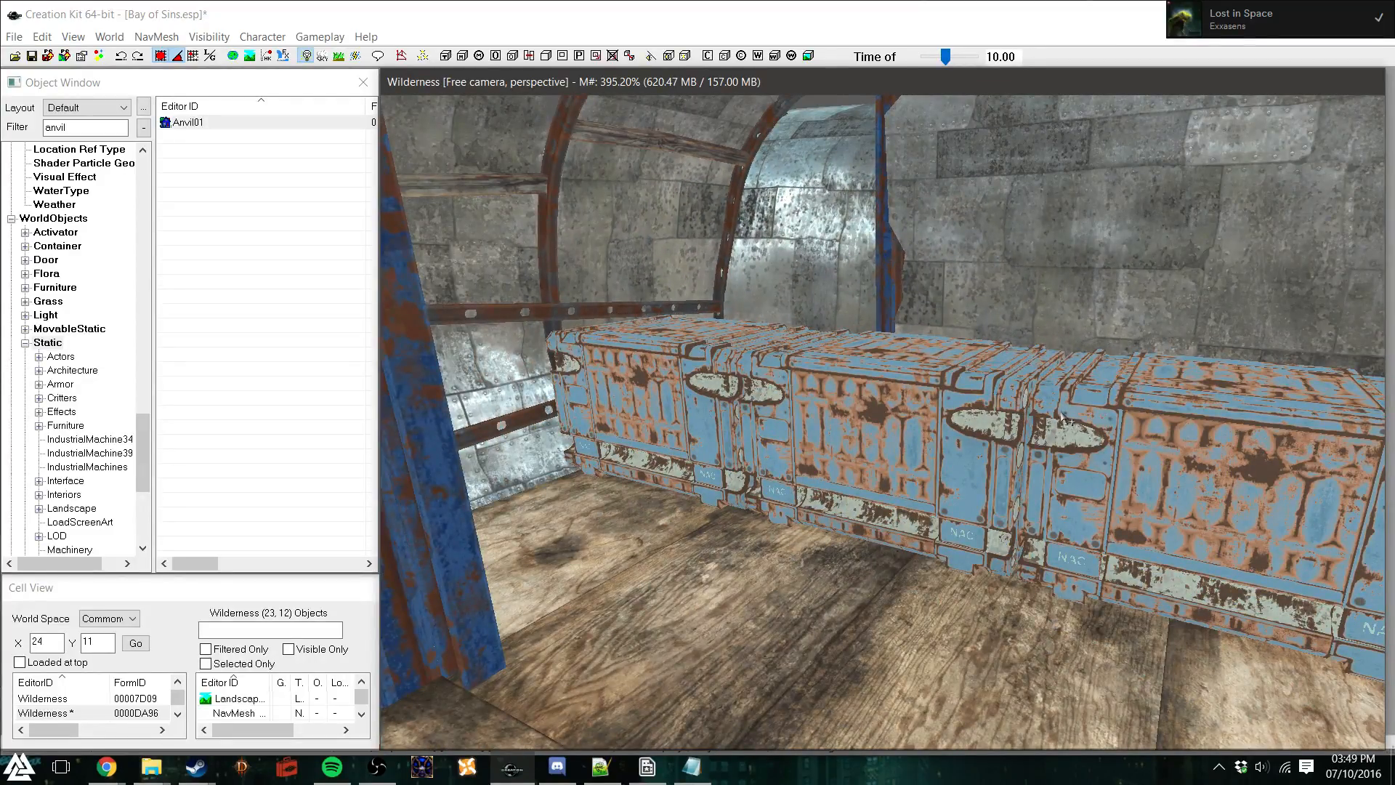
click(1161, 475)
shift+middle_drag(1041, 457, 958, 438)
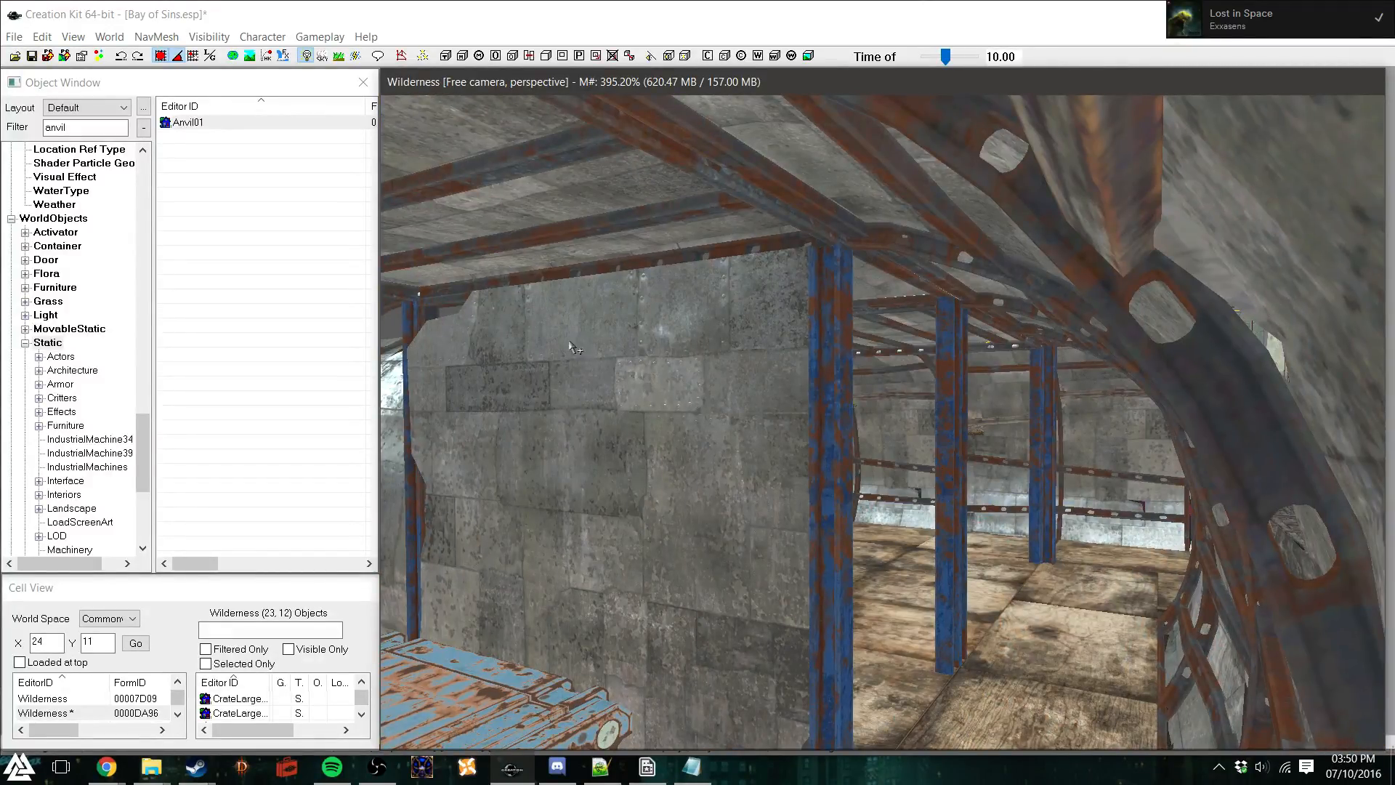
scroll(850, 590, up, 6)
shift+middle_drag(850, 590, 772, 595)
scroll(752, 587, up, 3)
scroll(773, 597, up, 2)
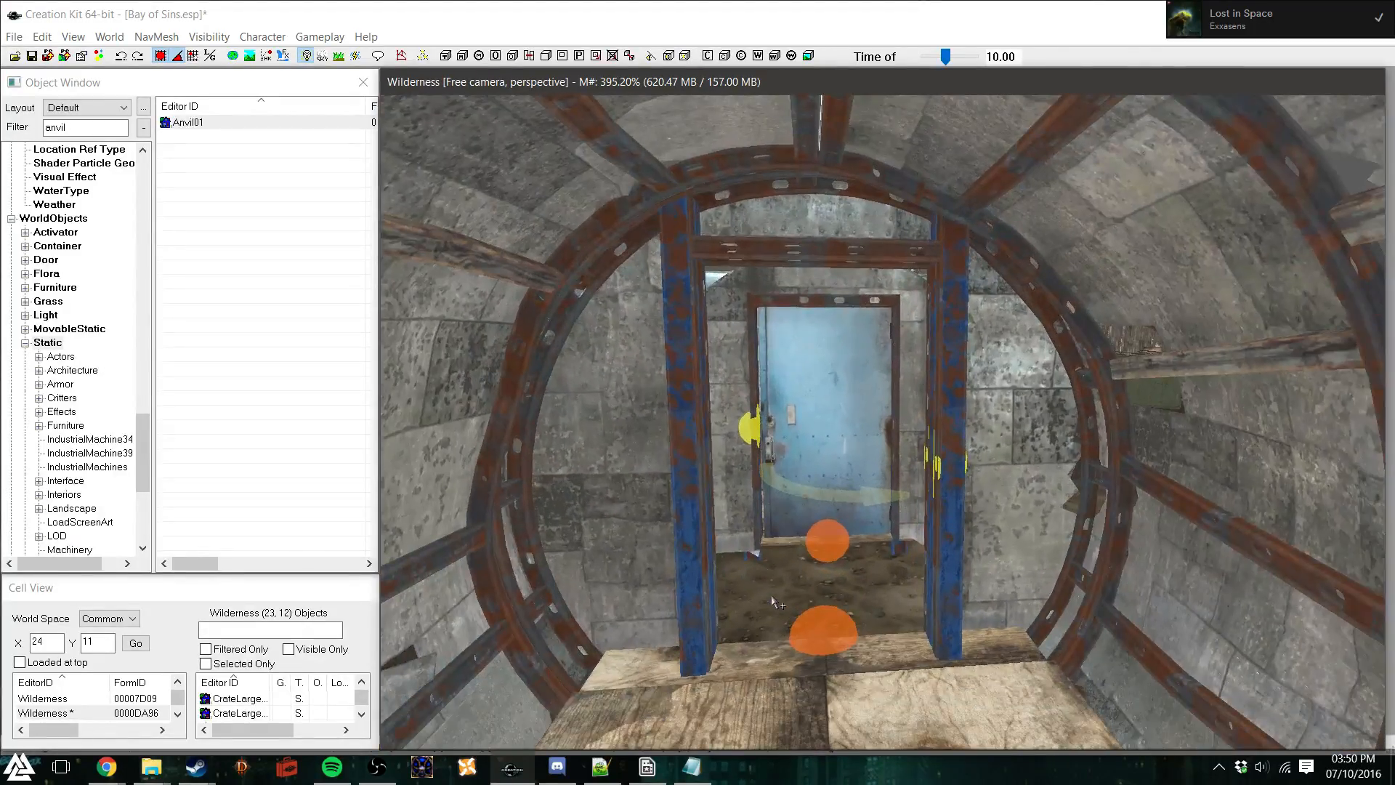
Open the Door category and filter its objects for "wood"
drag(142, 438, 143, 429)
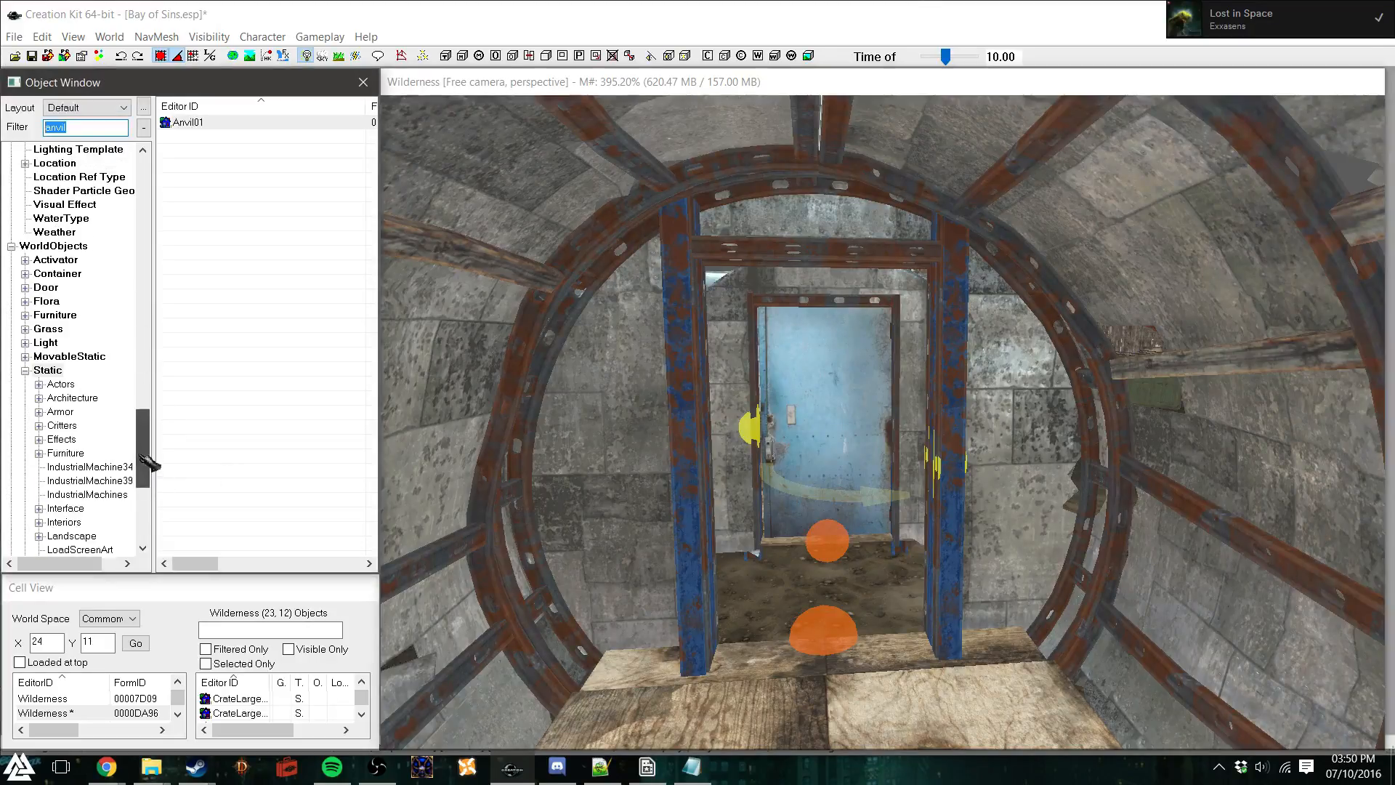
click(48, 315)
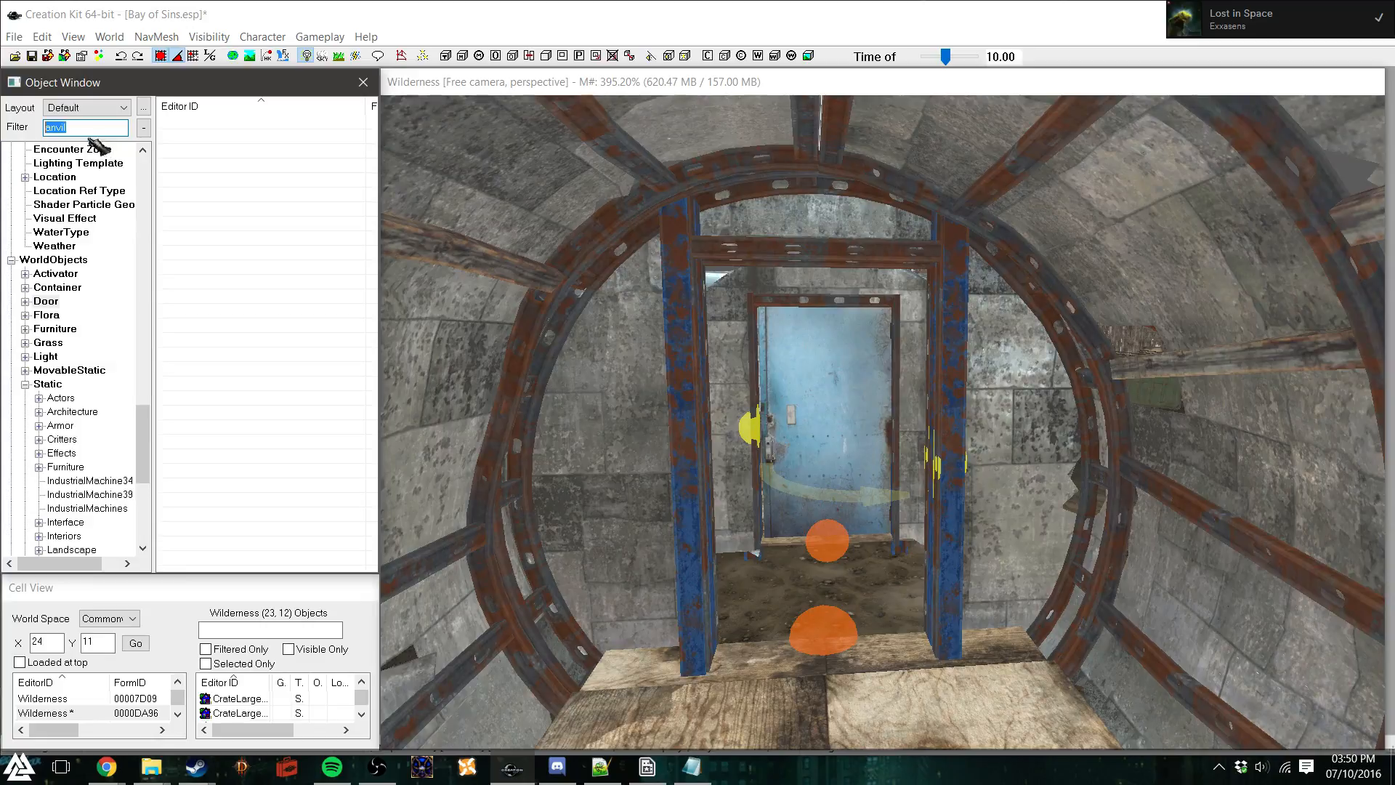
text(door)
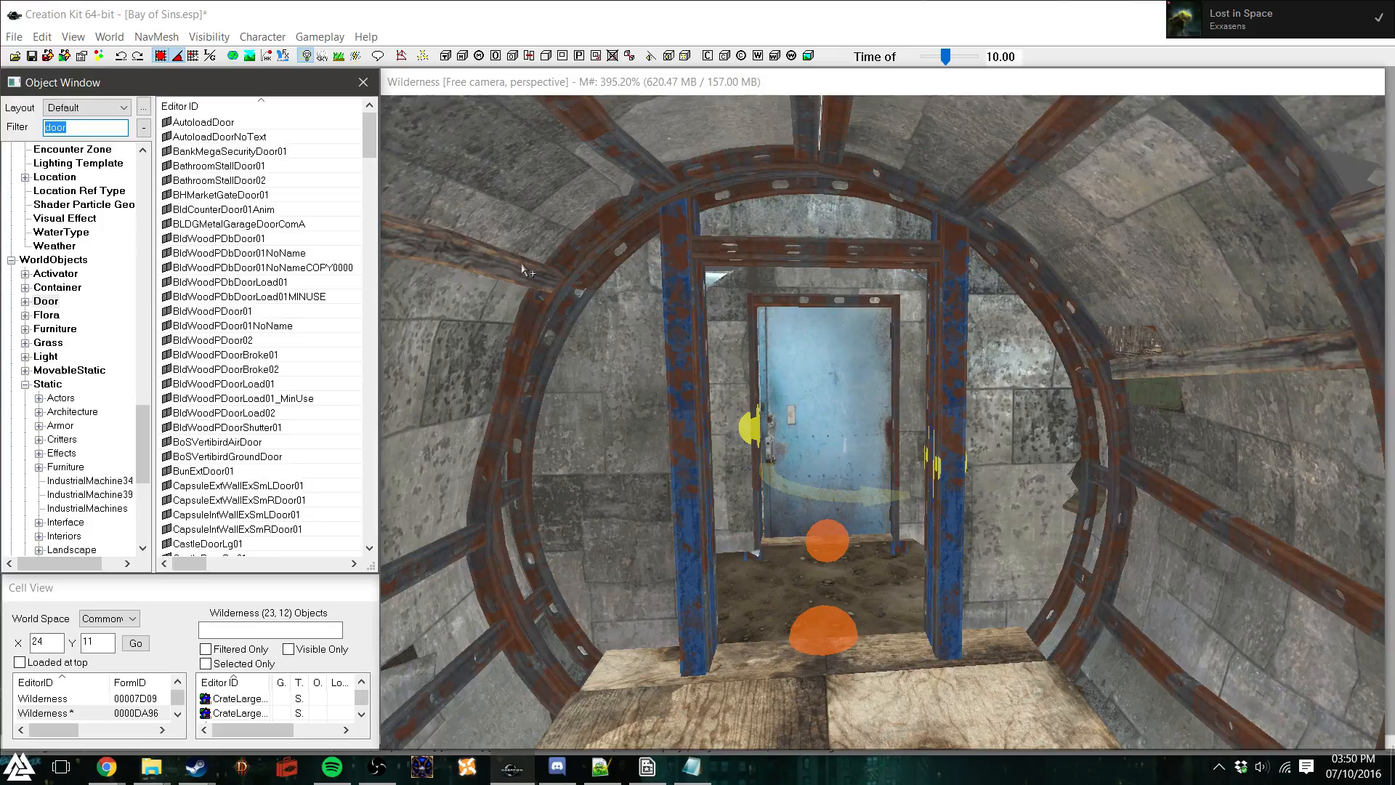
text(wood)
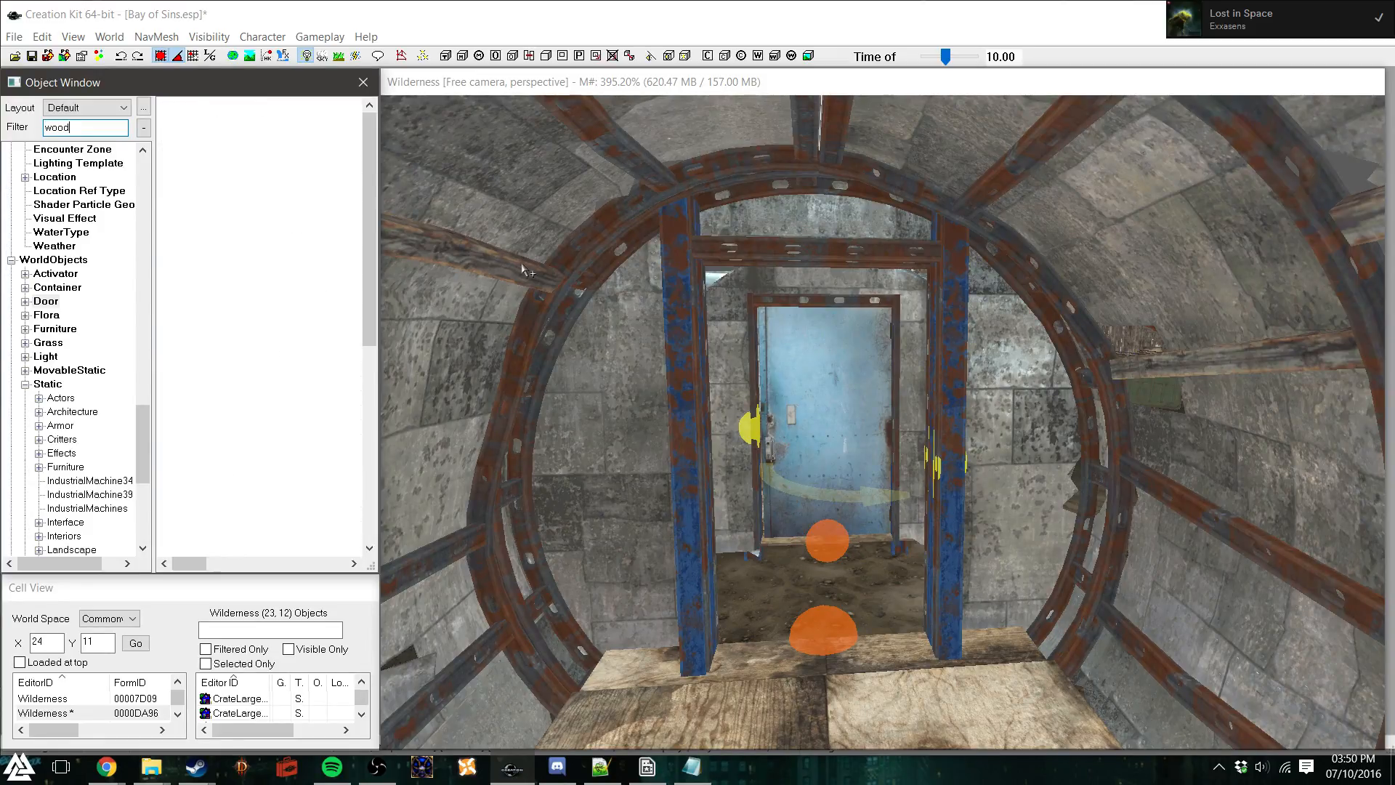
scroll(279, 227, down, 3)
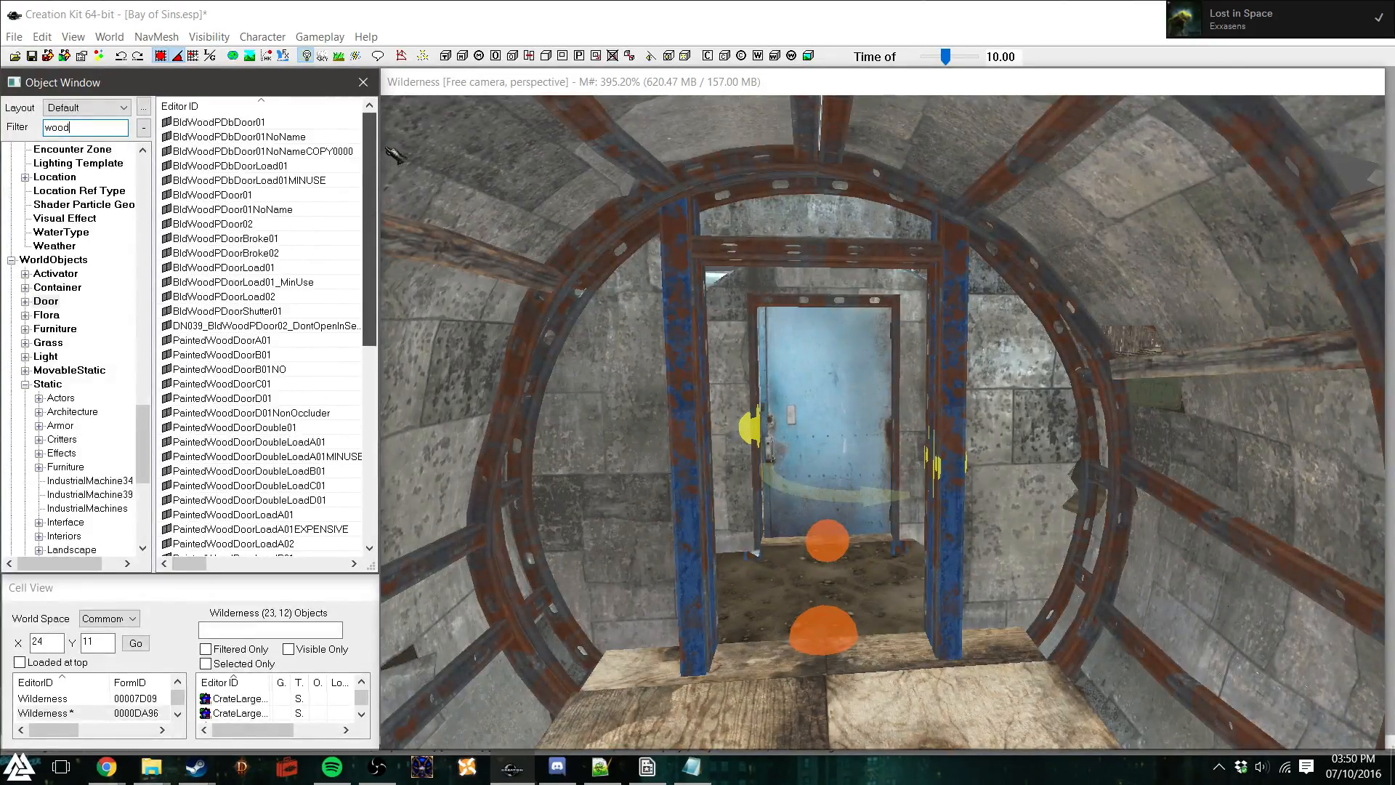
Try out PaintedWoodDoorA01 in the hut's framed doorway and delete it again
drag(279, 227, 913, 259)
right_drag(808, 465, 768, 564)
drag(781, 548, 767, 667)
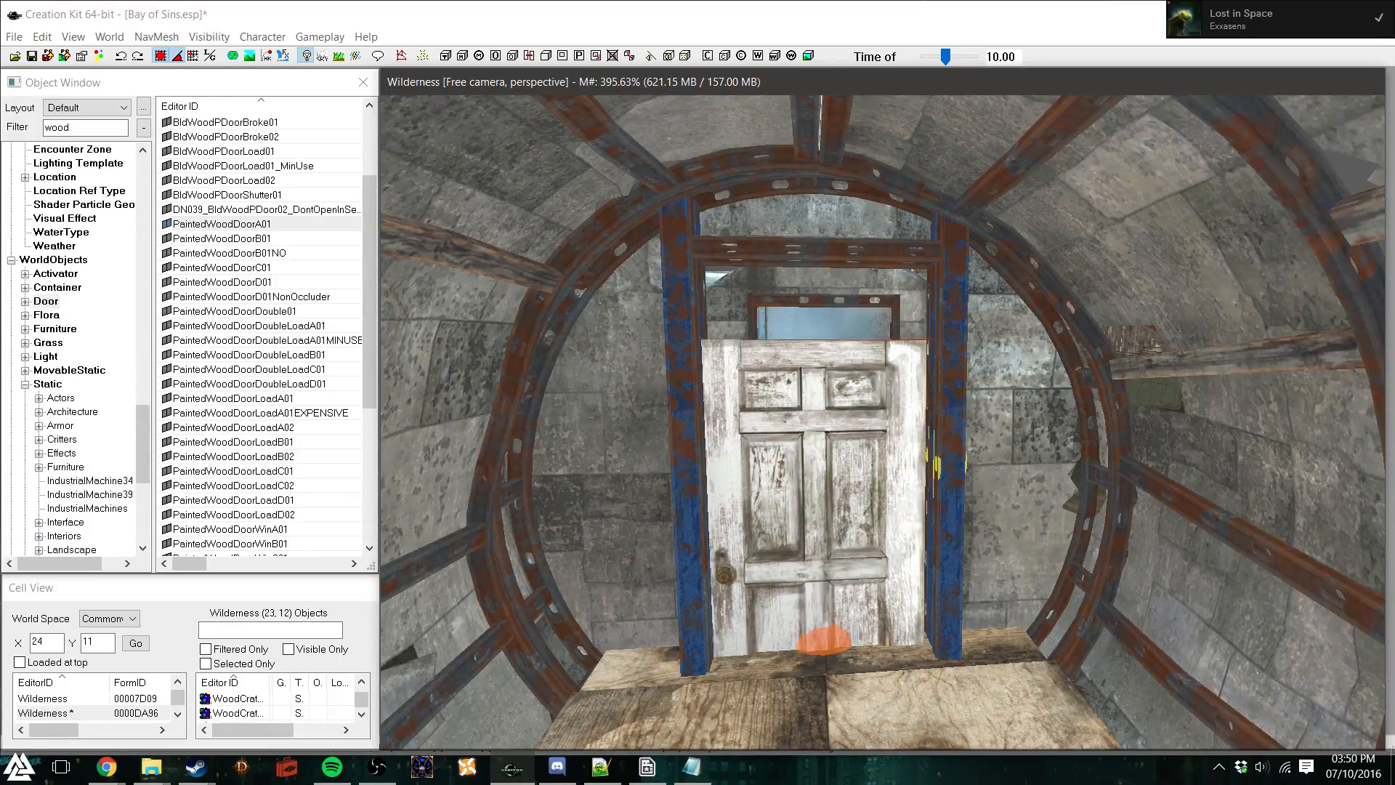
drag(899, 668, 899, 589)
shift+middle_drag(893, 575, 881, 576)
scroll(883, 577, up, 1)
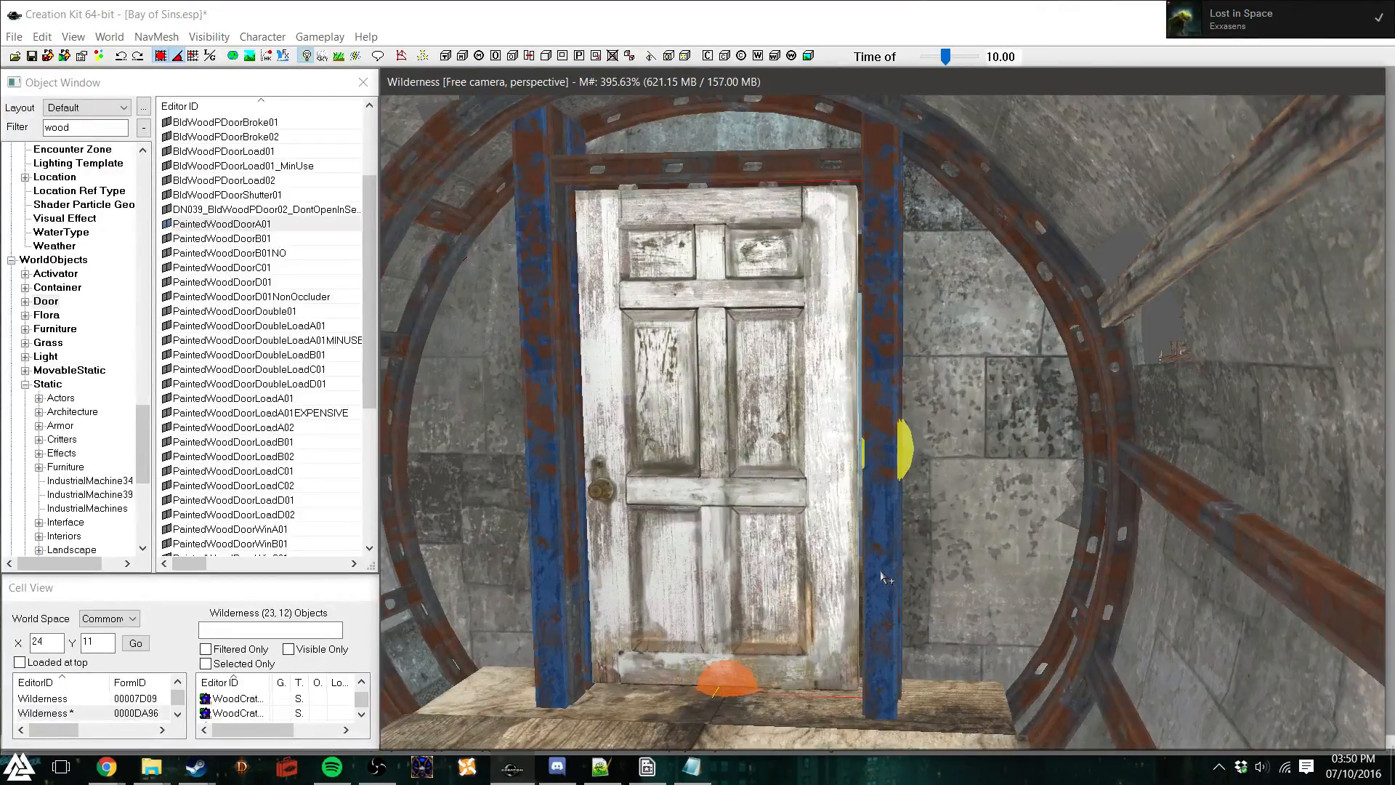
key(Delete)
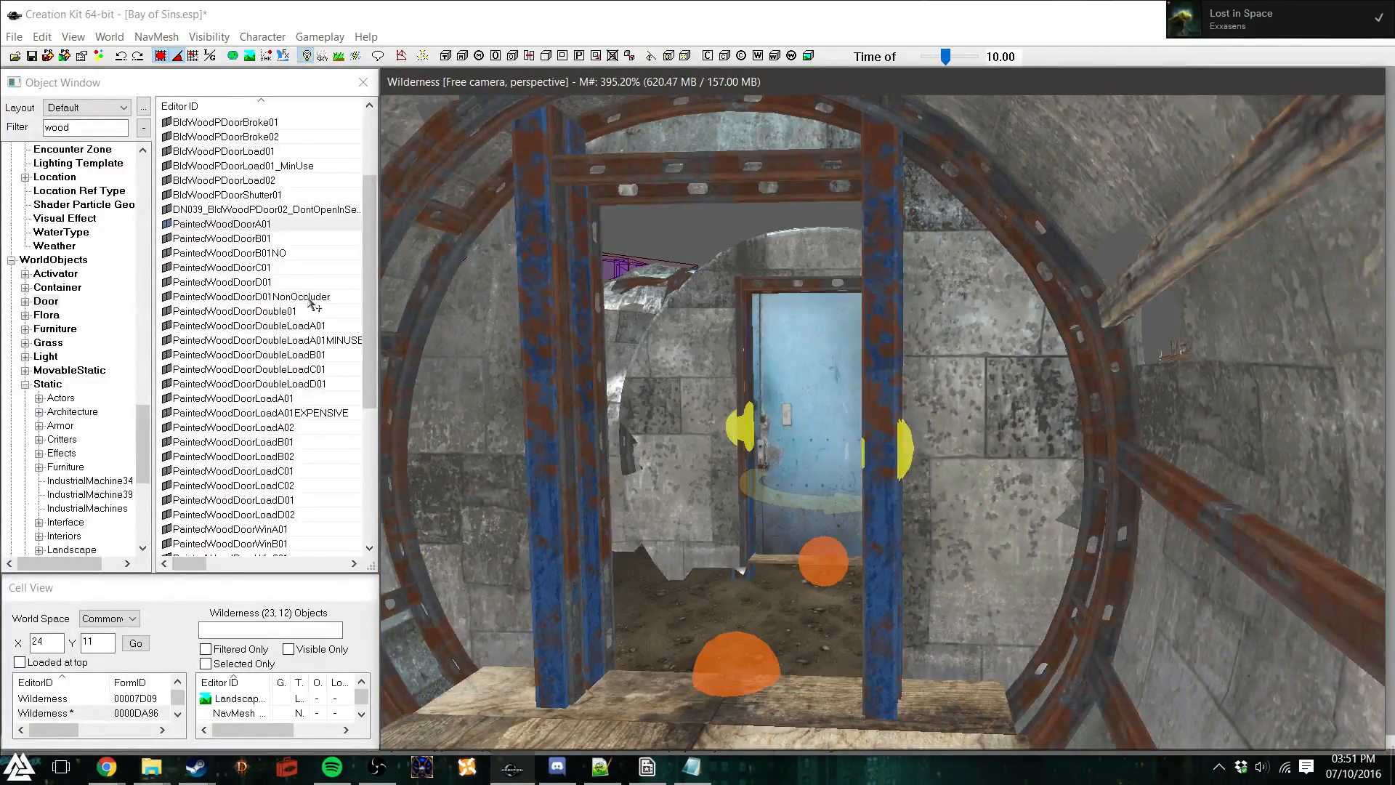
Filter the door objects for "metal"
click(55, 128)
double_click(62, 128)
text(metal)
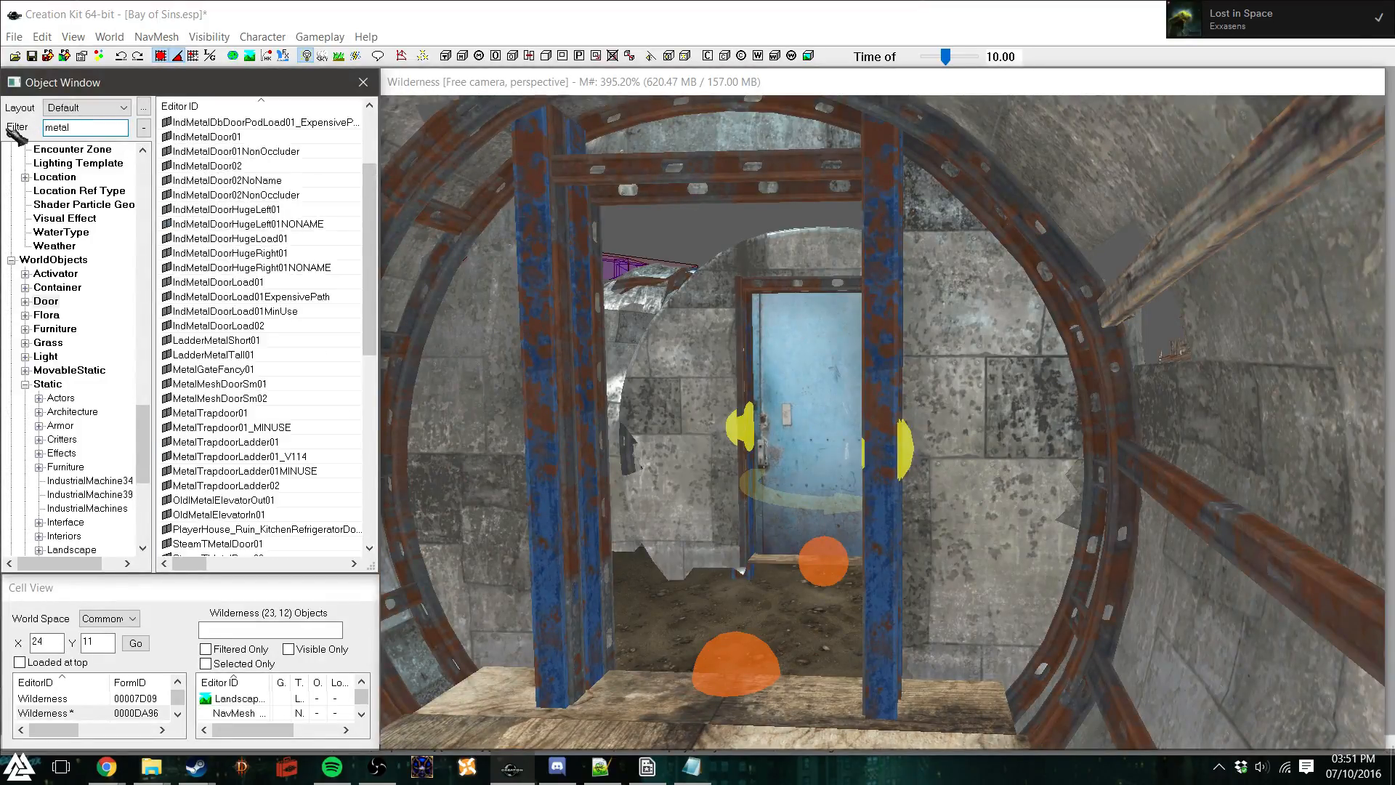
scroll(369, 252, up, 3)
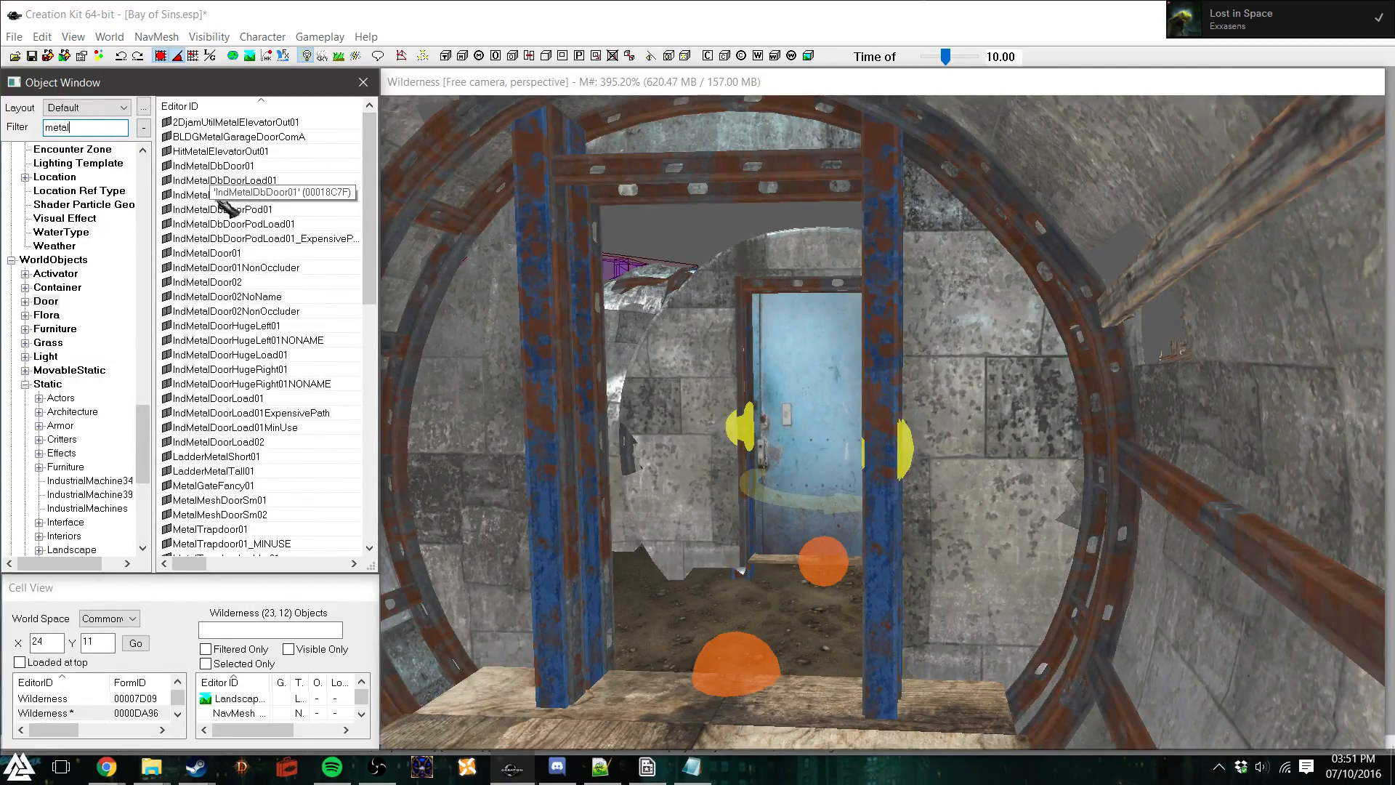
Place IndMetalDoor01 in the hut's framed doorway, turning it to face the opening and shifting it between the blue posts
drag(242, 255, 688, 629)
right_drag(695, 545, 709, 527)
mouse_move(708, 528)
mouse_down()
mouse_move(697, 547)
mouse_move(728, 570)
mouse_move(716, 581)
mouse_move(743, 584)
mouse_move(719, 575)
mouse_up()
drag(719, 683, 687, 581)
mouse_move(685, 542)
shift+middle_down()
mouse_move(725, 571)
mouse_move(705, 556)
shift+middle_up()
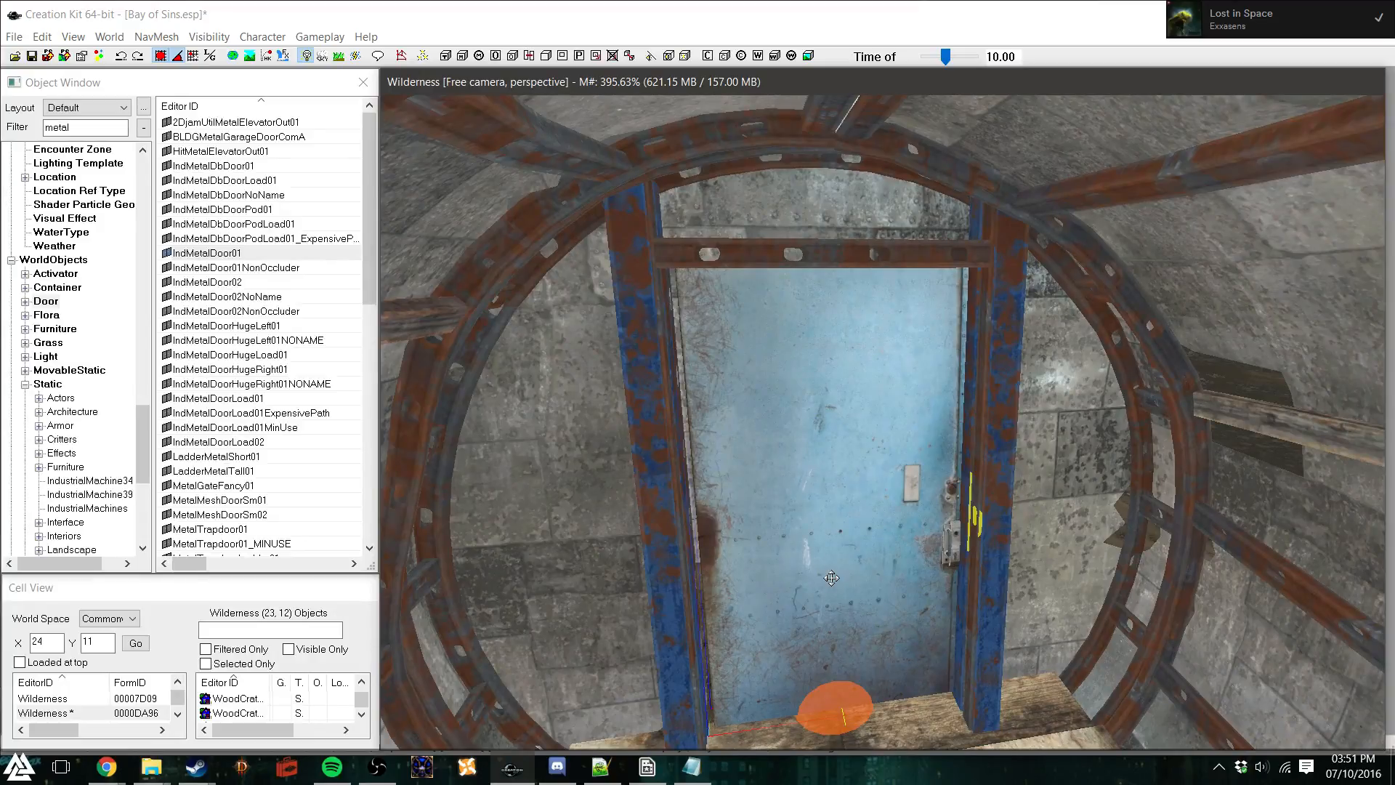
Nudge the blue metal door to fit between the doorway's posts, then delete it
drag(814, 538, 800, 547)
shift+middle_drag(842, 588, 822, 571)
scroll(821, 572, up, 2)
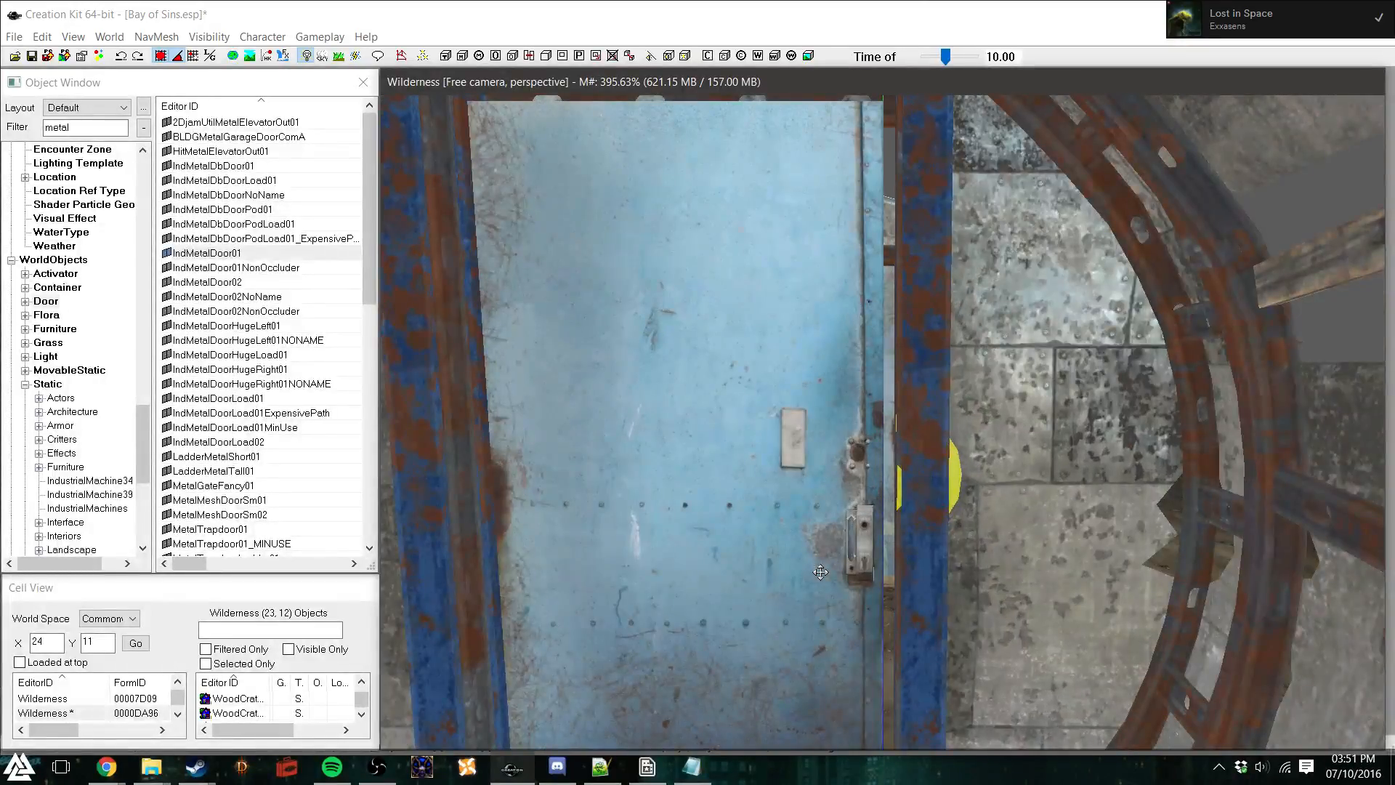
drag(727, 465, 746, 469)
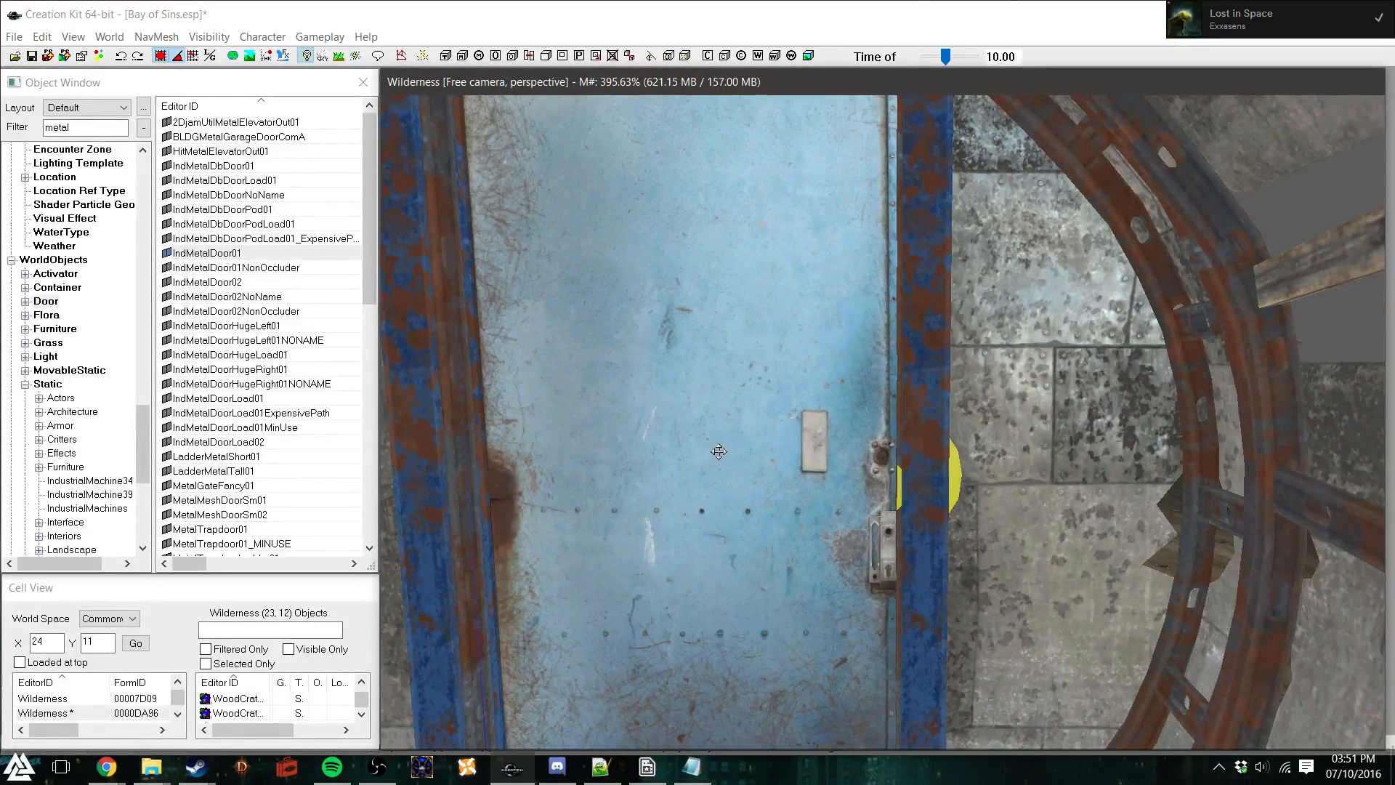
scroll(718, 451, down, 2)
shift+middle_drag(720, 451, 735, 455)
right_drag(746, 441, 747, 441)
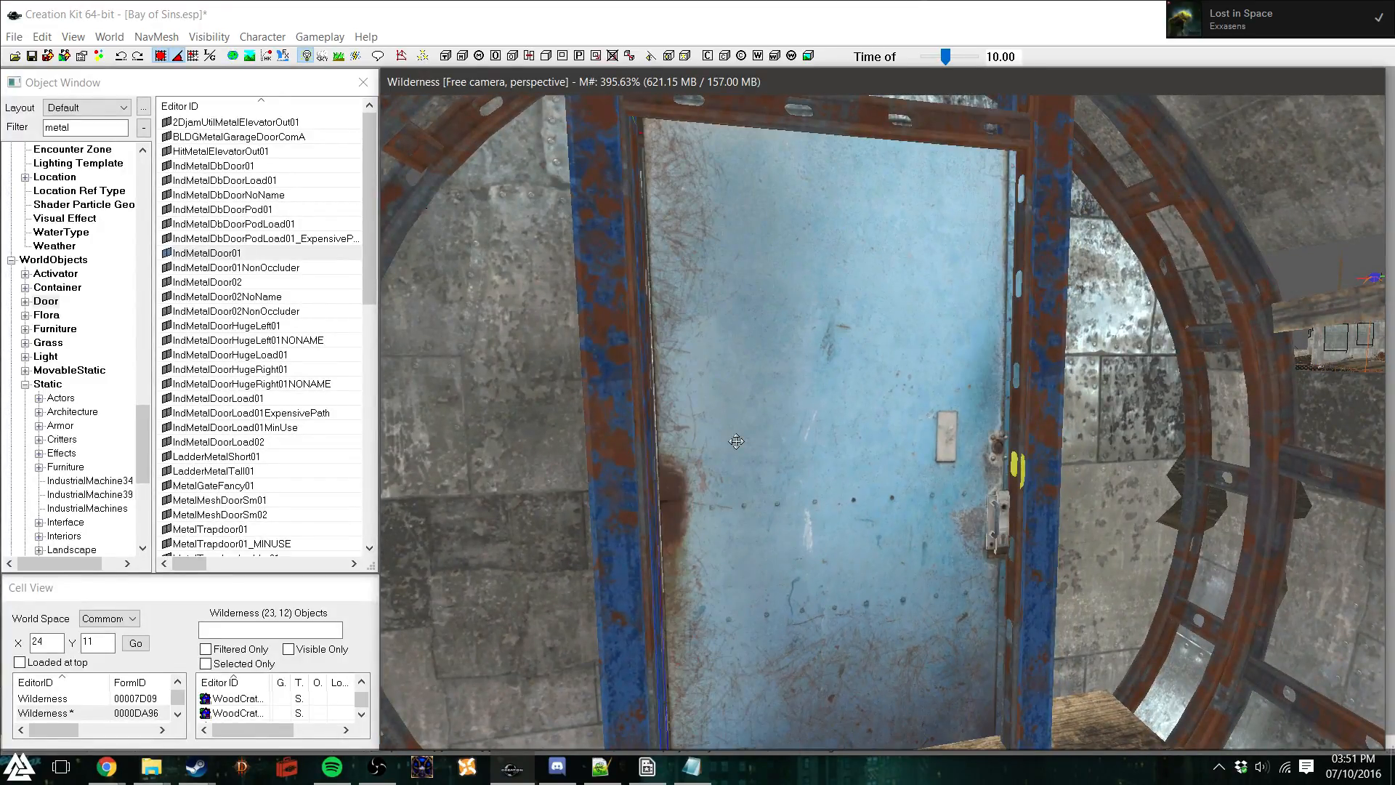
key(Delete)
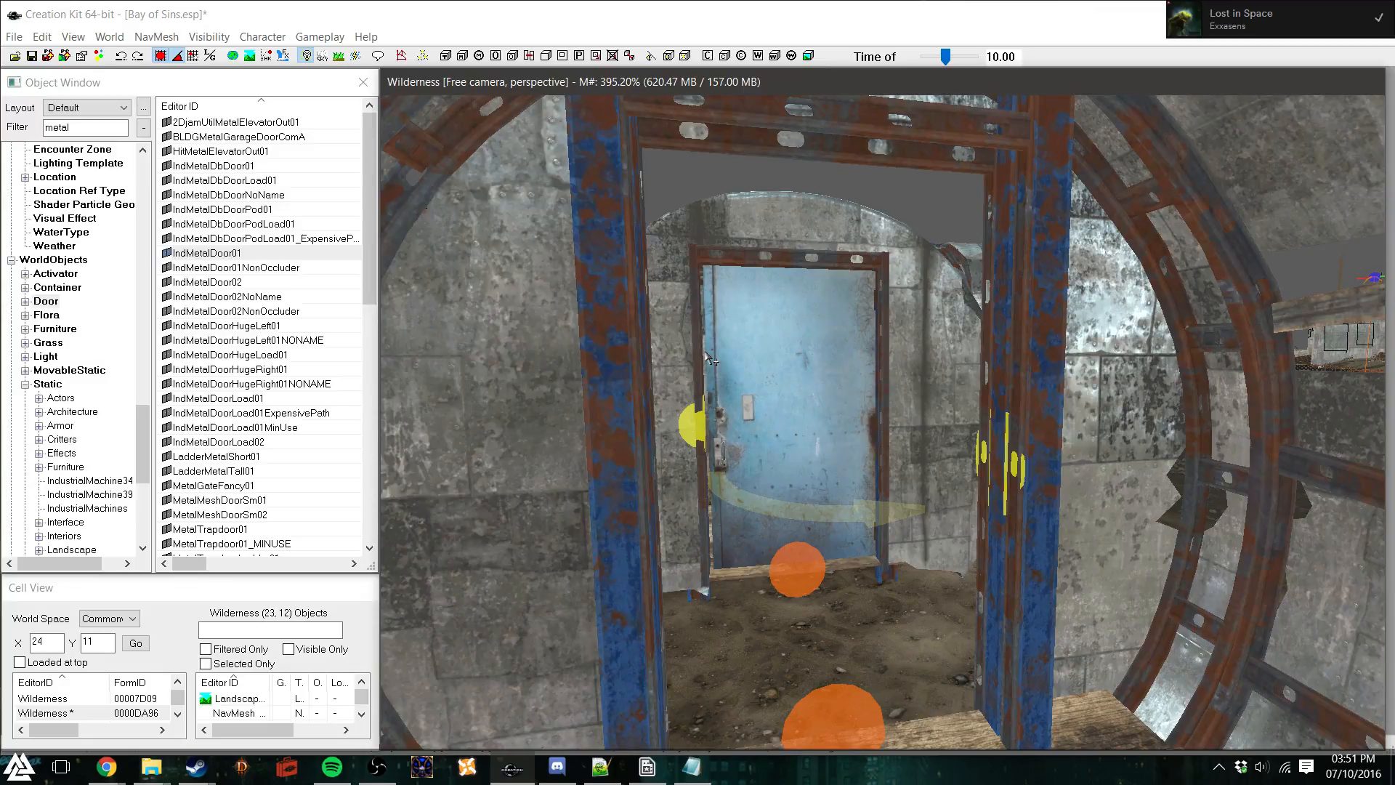
scroll(624, 445, down, 2)
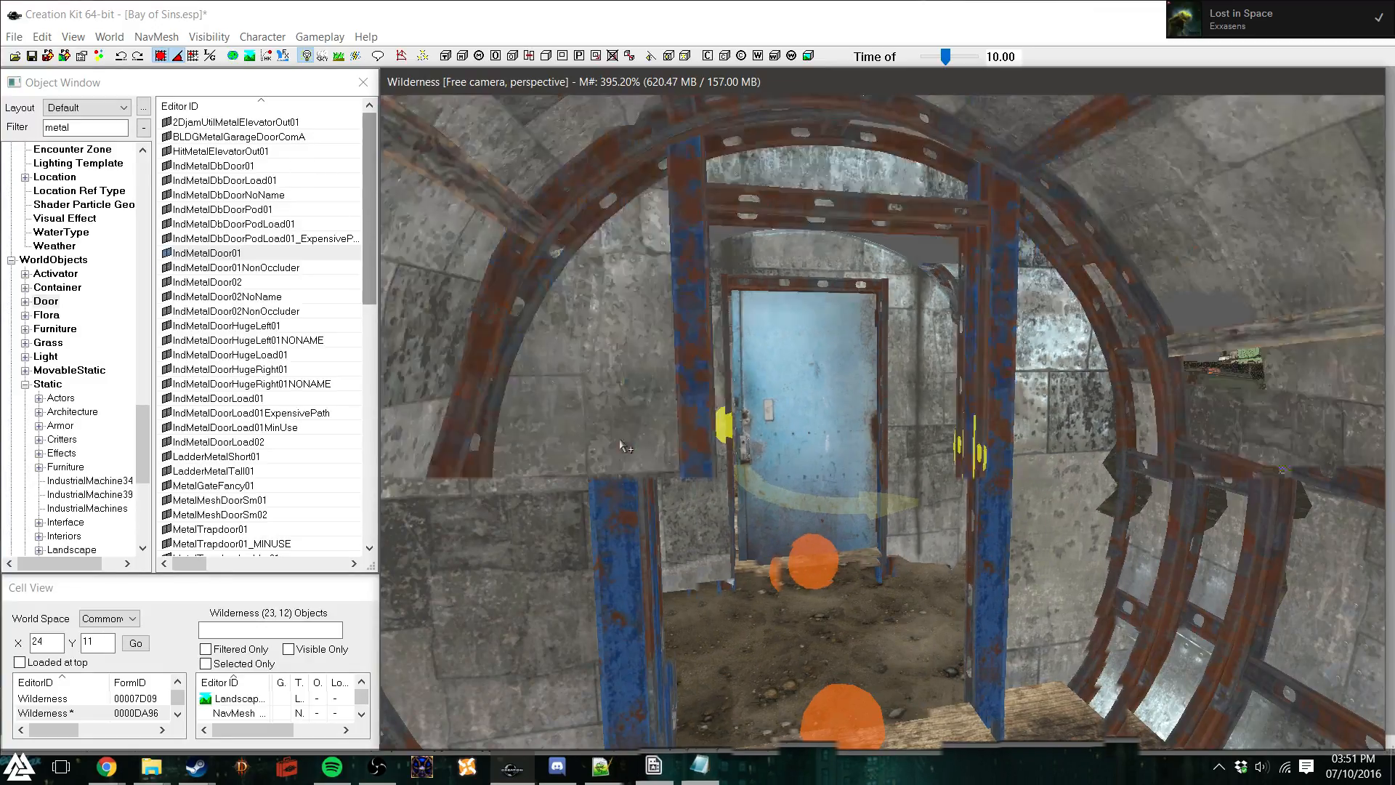